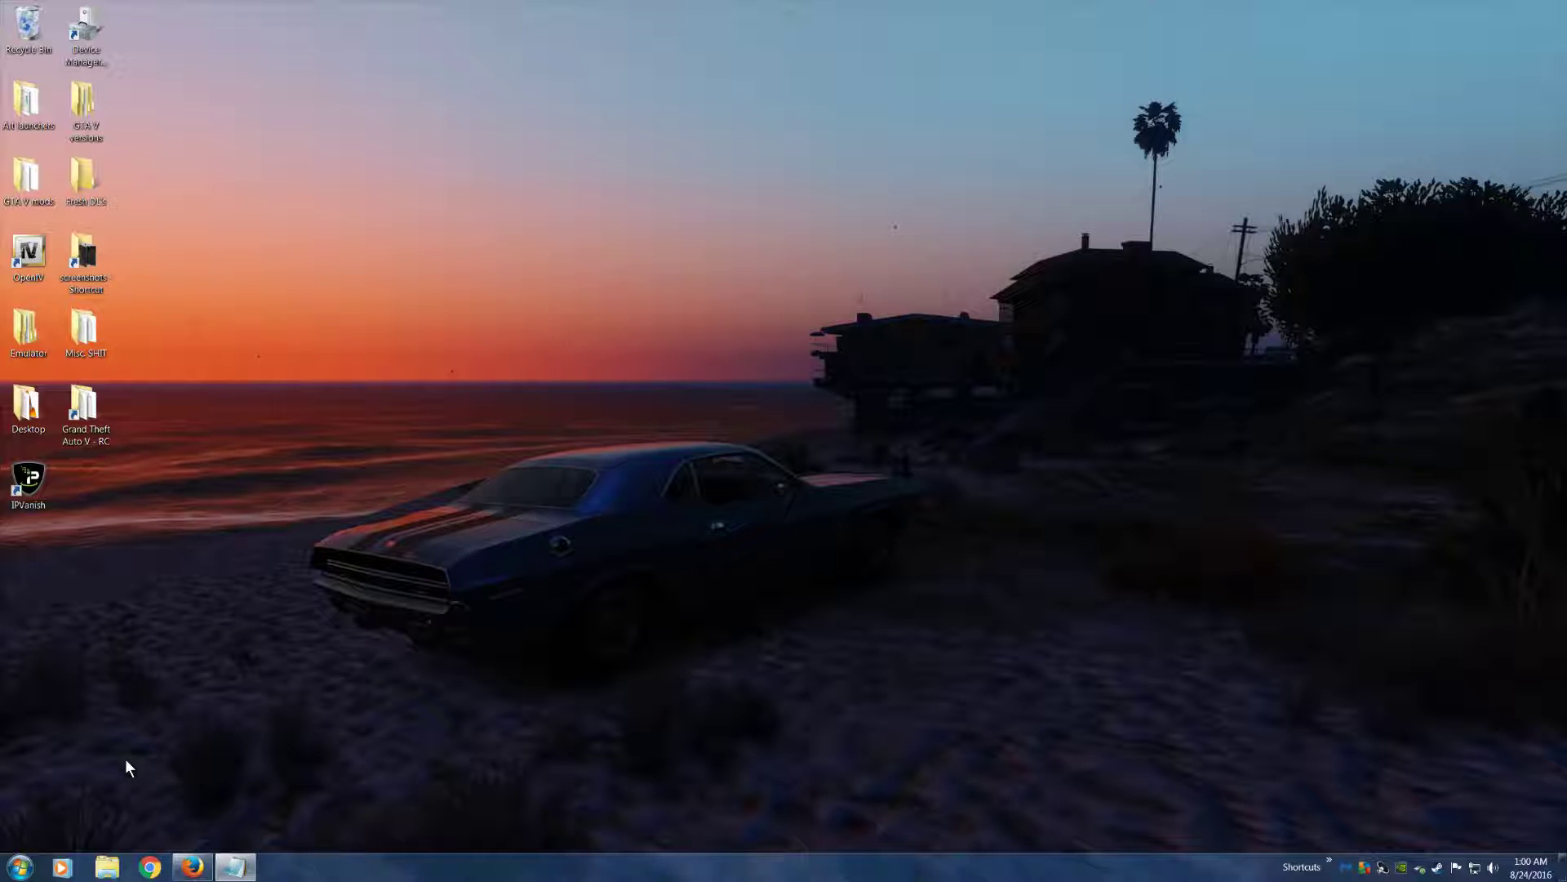
Browse to the Steam games folder at C:\Program Files (x86)\Steam\SteamApps\common, and close the window after viewing it
left_click(101, 870)
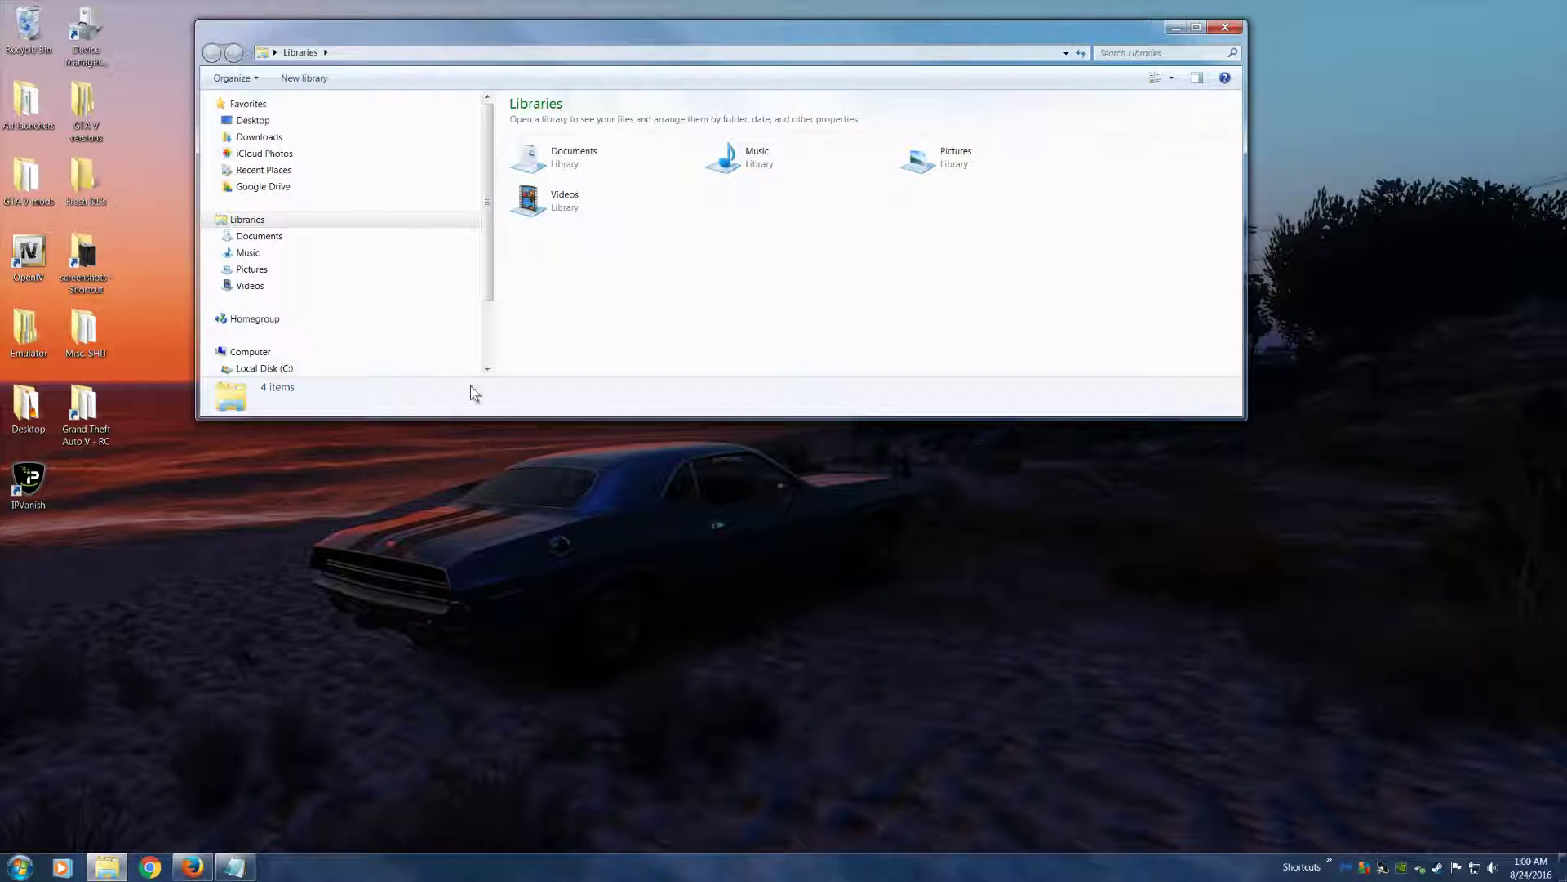
left_click(256, 370)
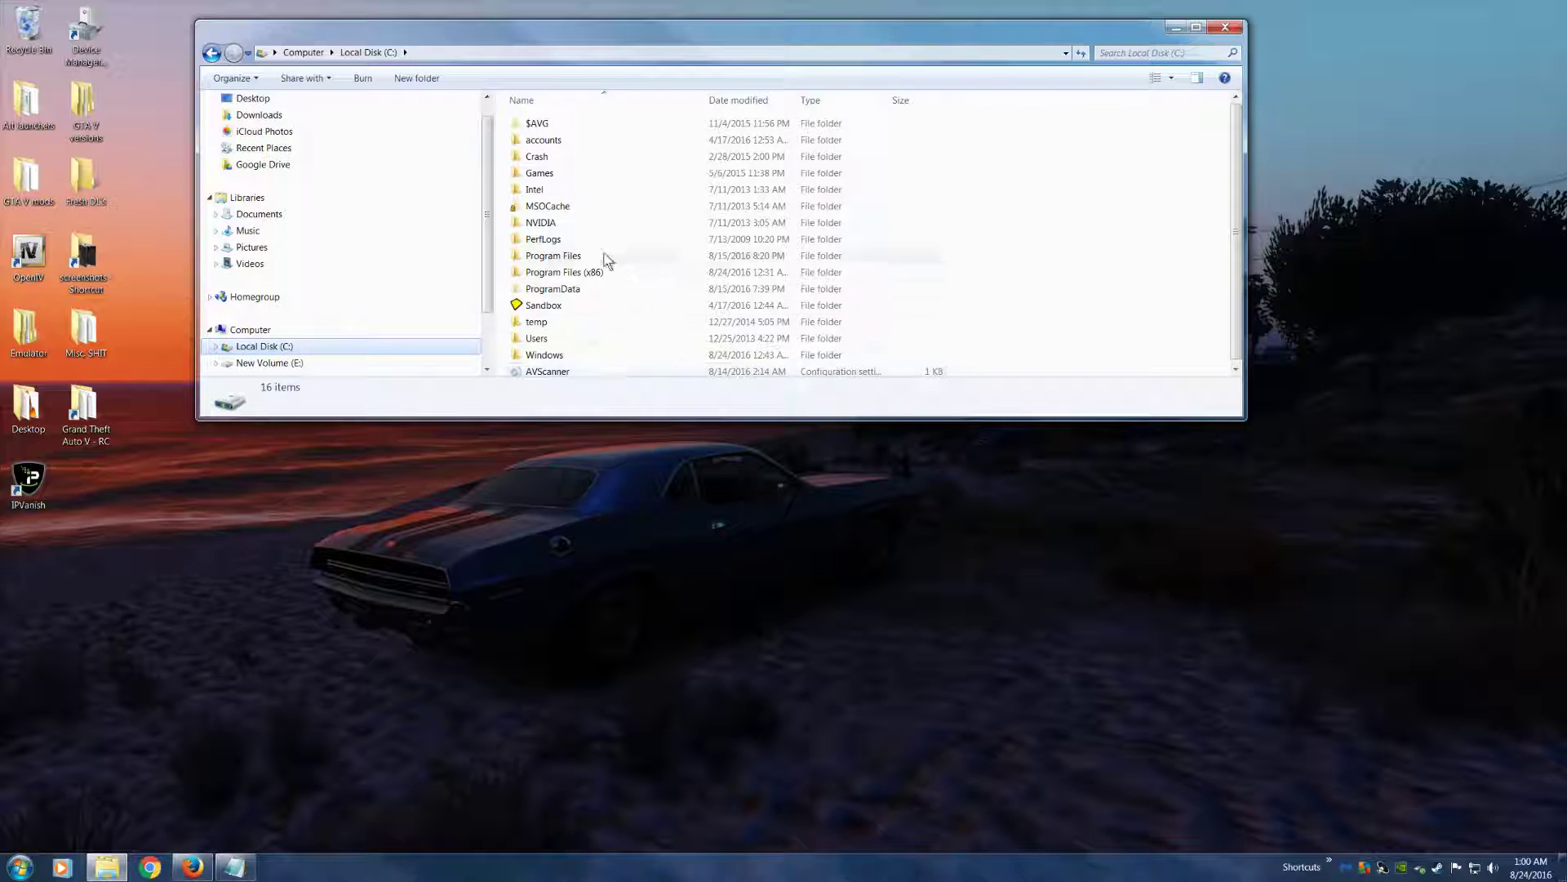
left_click(568, 275)
double_click(568, 275)
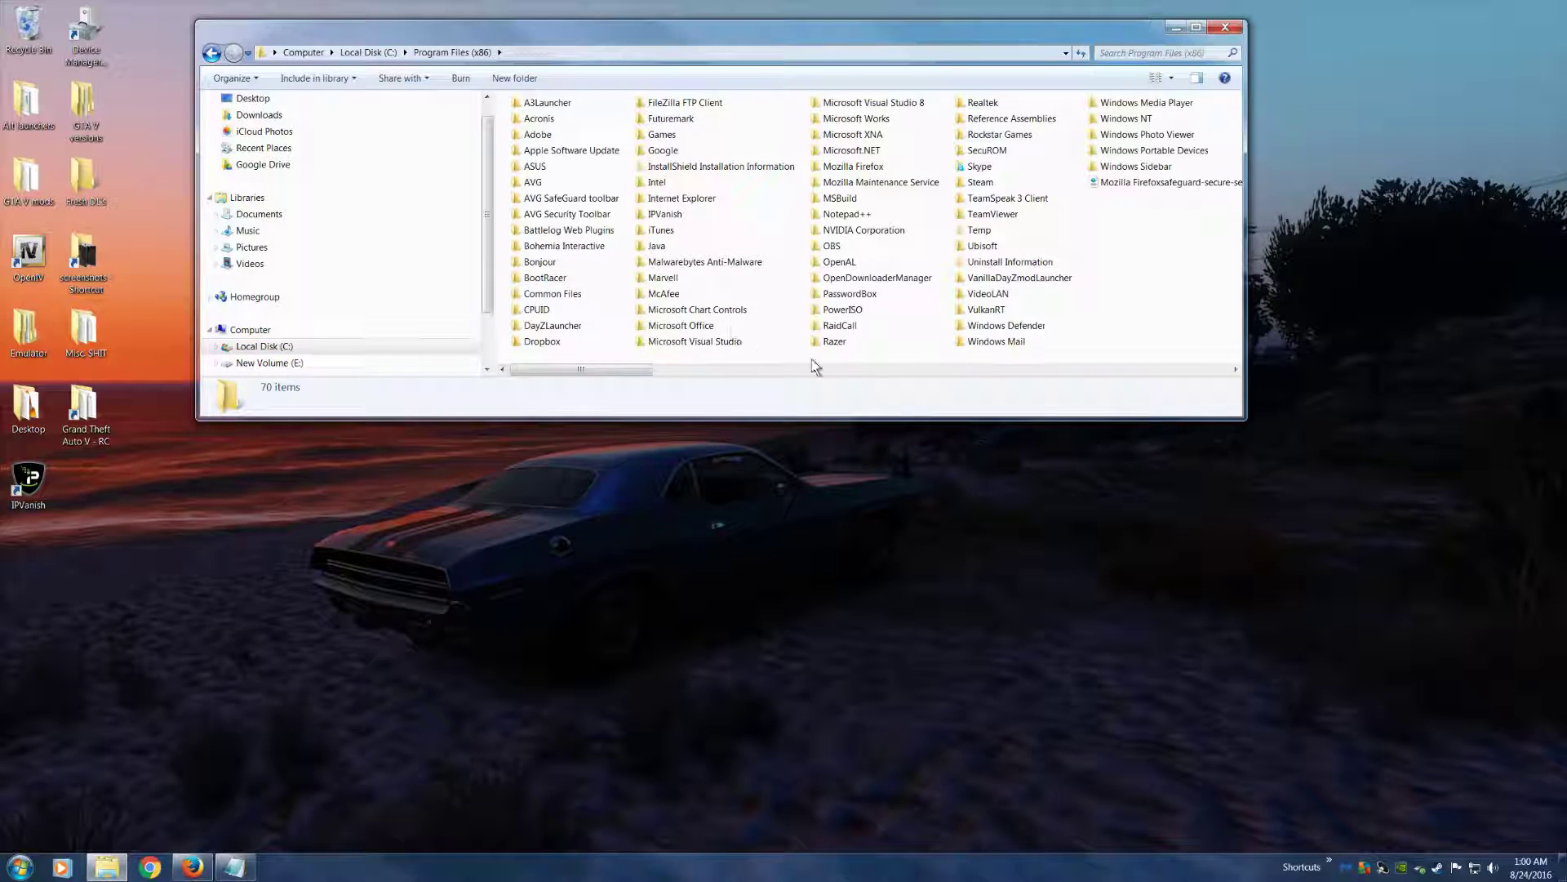
double_click(979, 182)
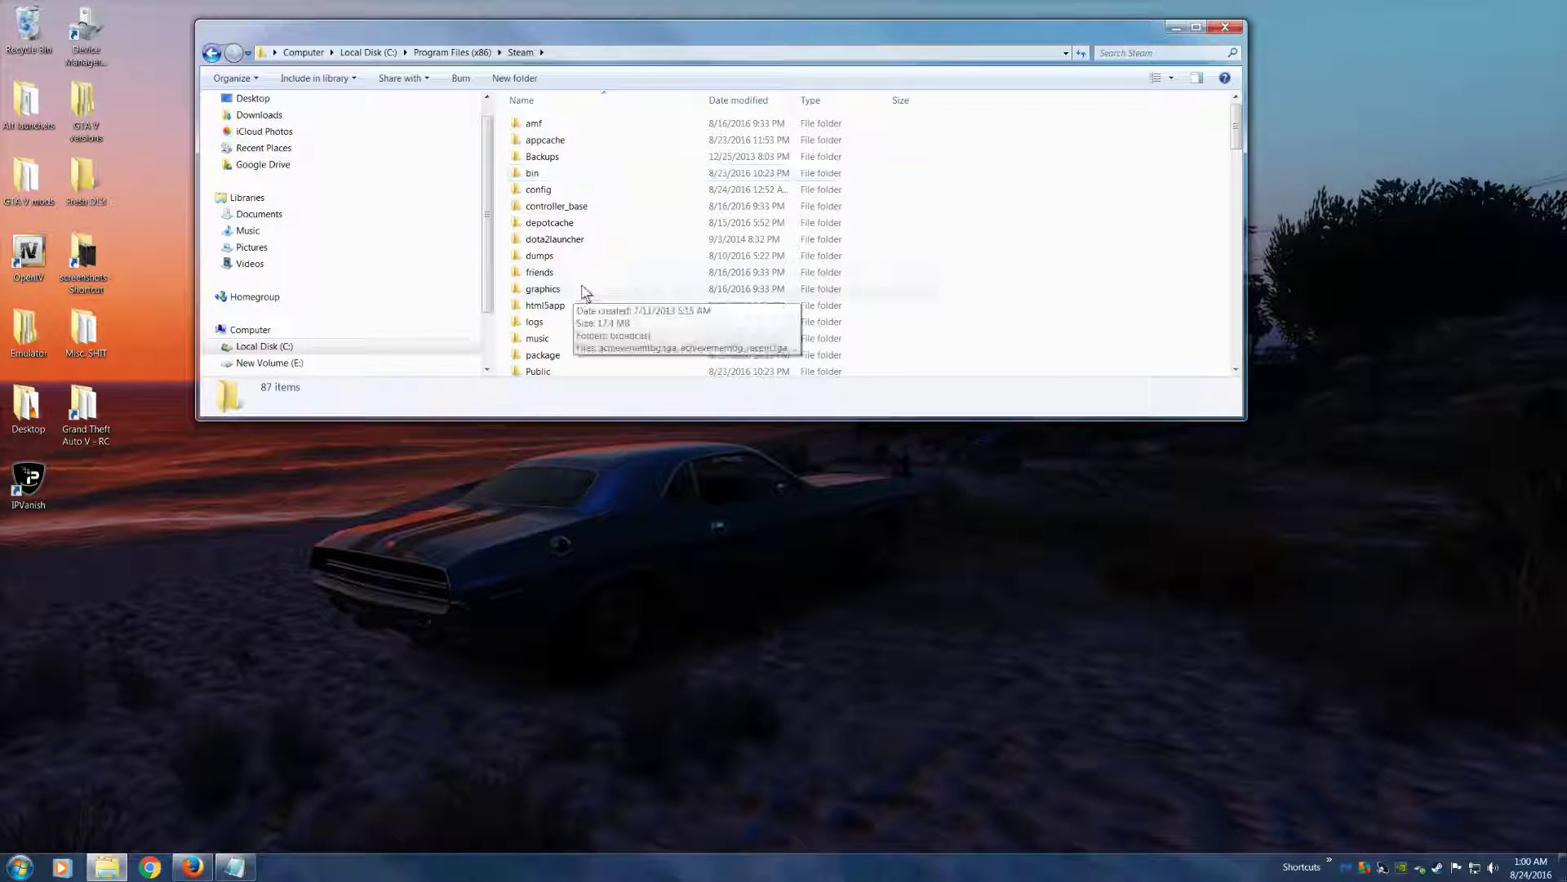
scroll(562, 321, "down", 2)
left_click(563, 335)
double_click(563, 334)
double_click(536, 120)
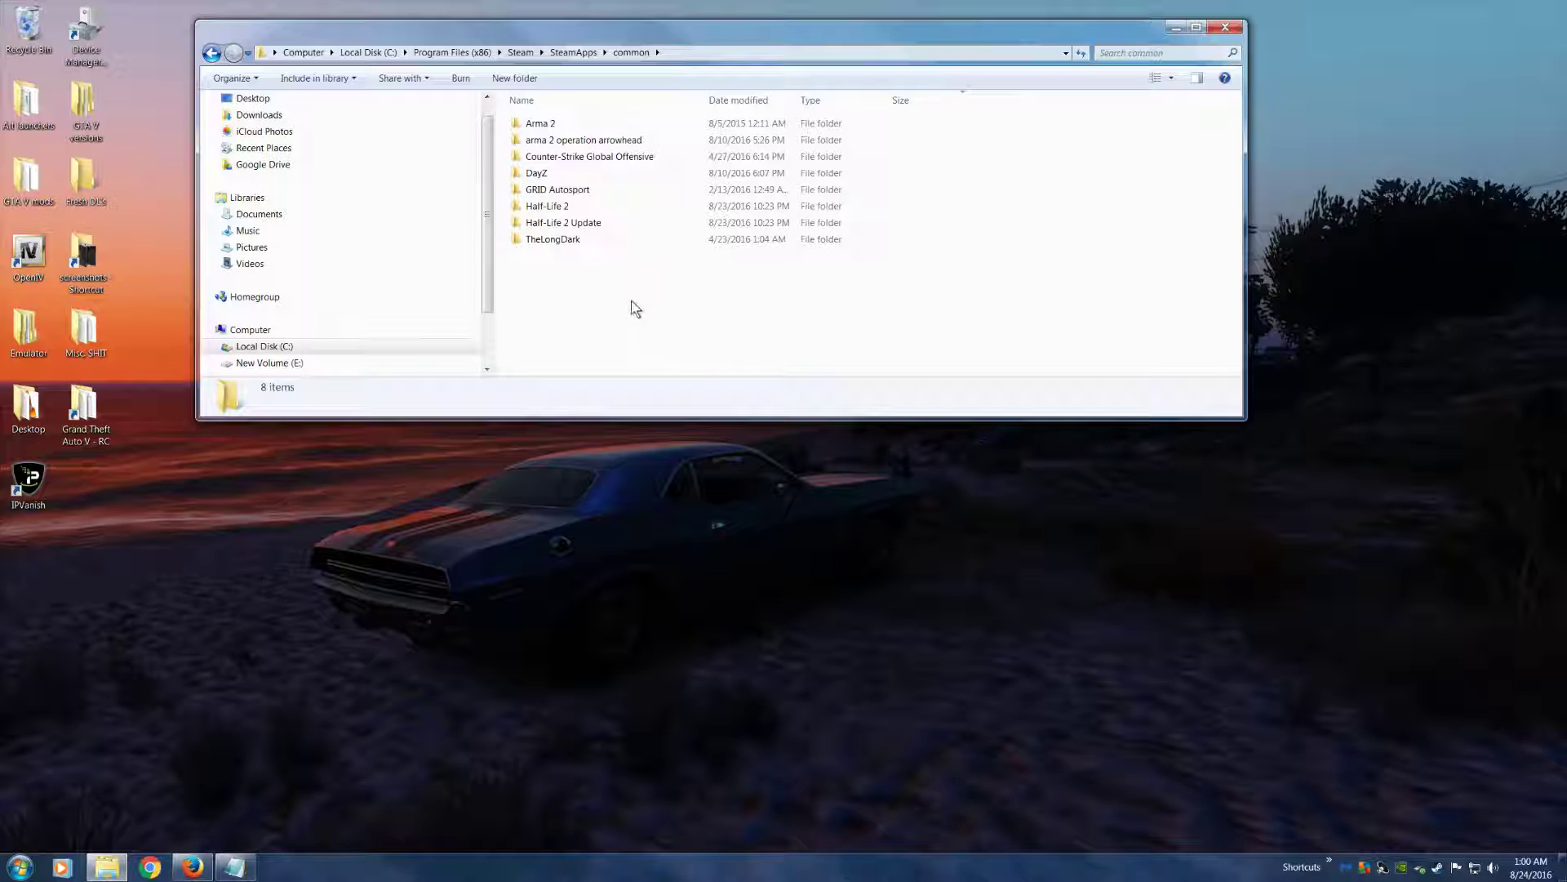
left_click(1222, 28)
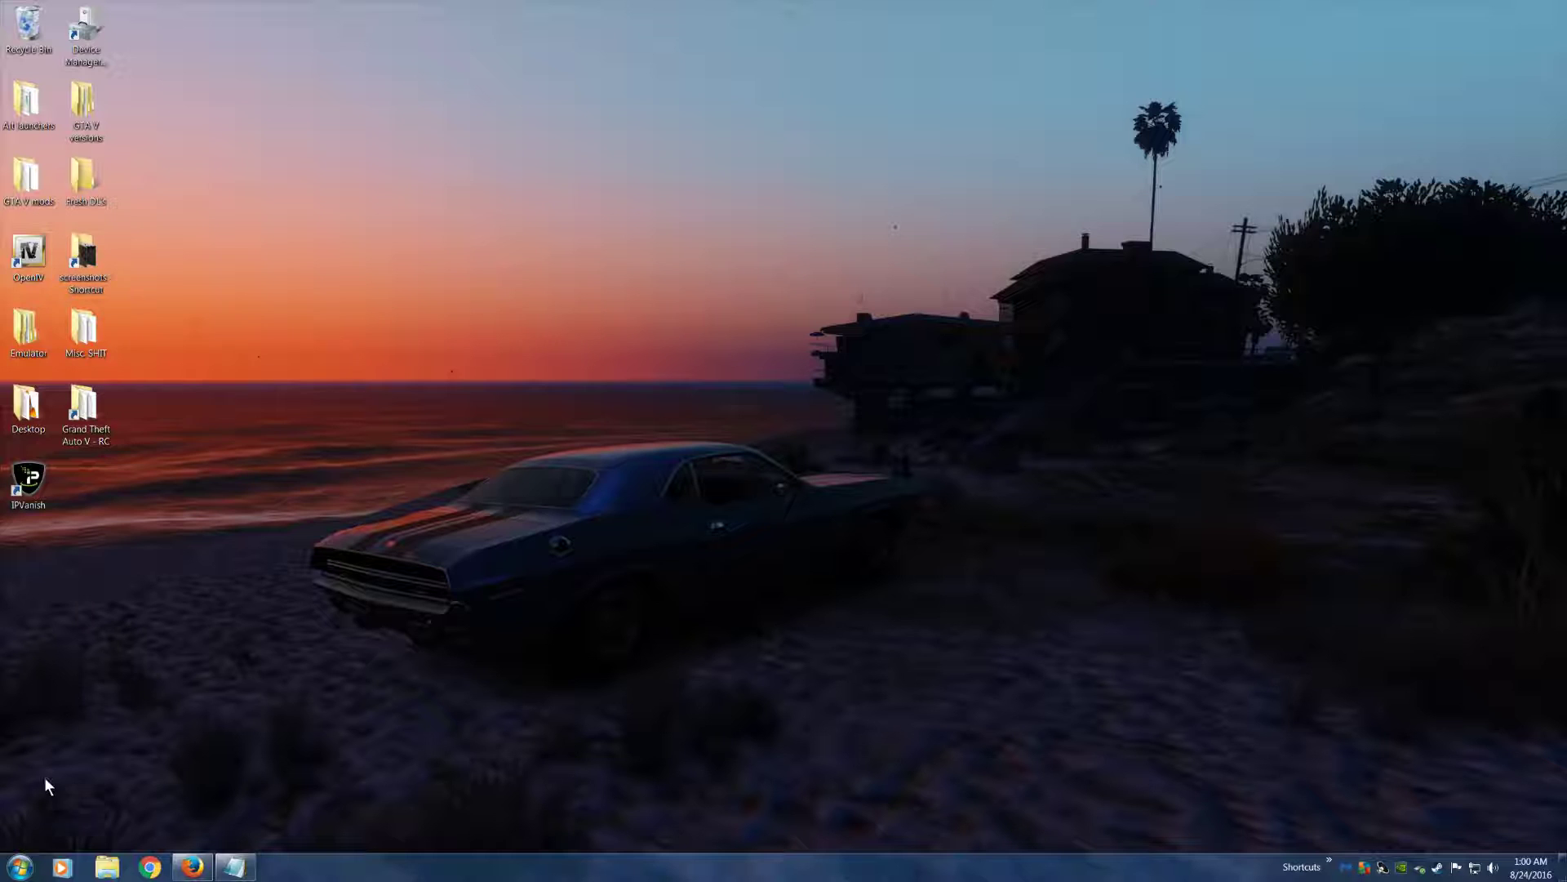
Browse to C:\Program Files\Rockstar Games\Grand Theft Auto V to view the game files, and close the window
left_click(106, 869)
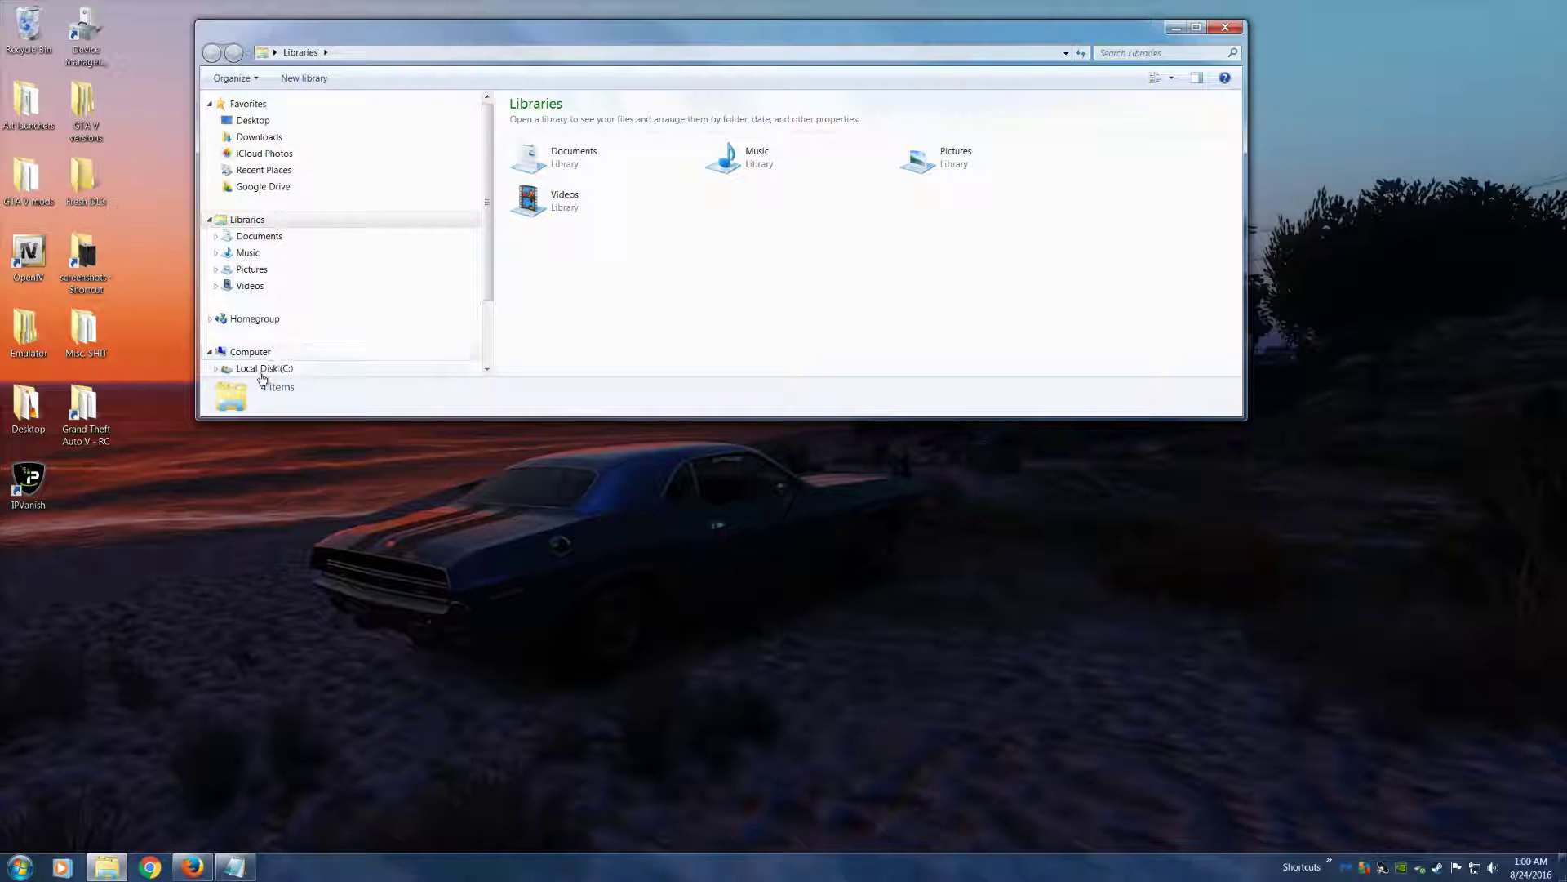
left_click(265, 347)
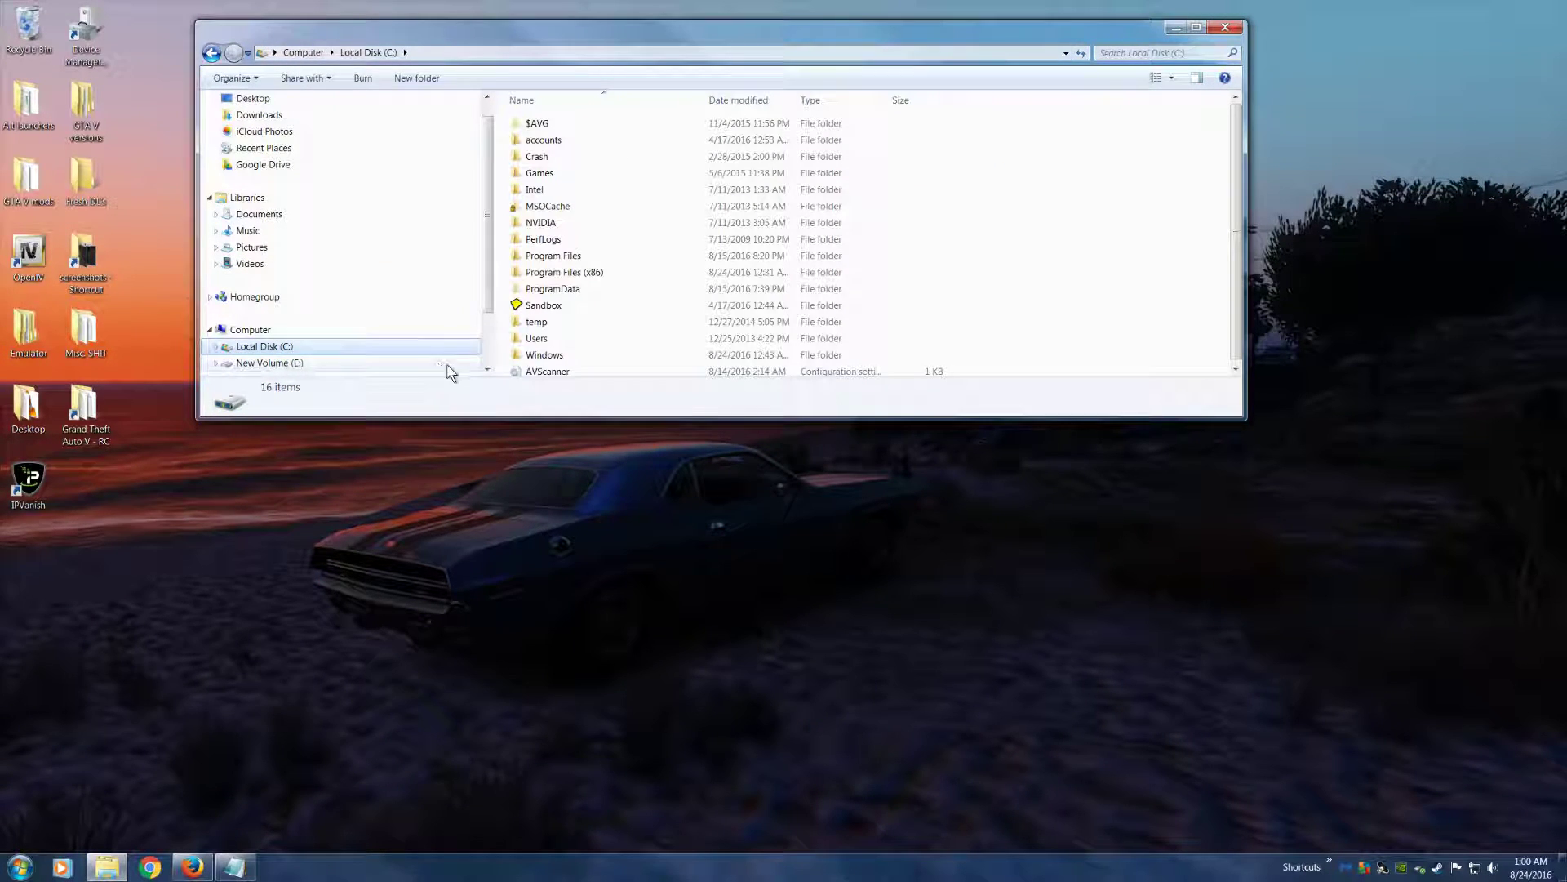
double_click(545, 256)
scroll(572, 291, "down", 5)
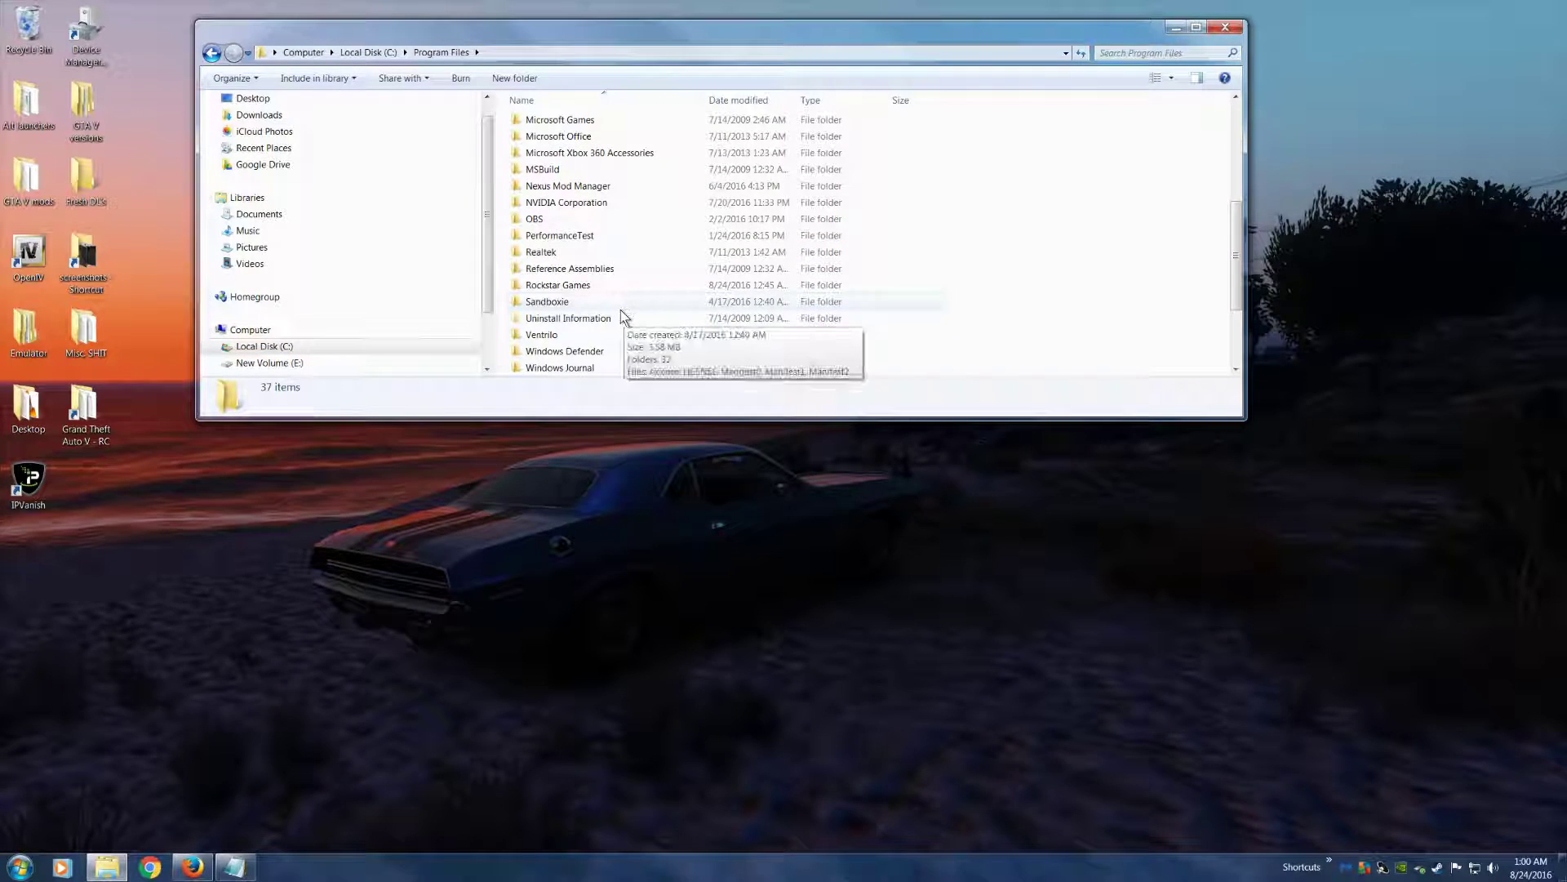
double_click(572, 290)
double_click(551, 124)
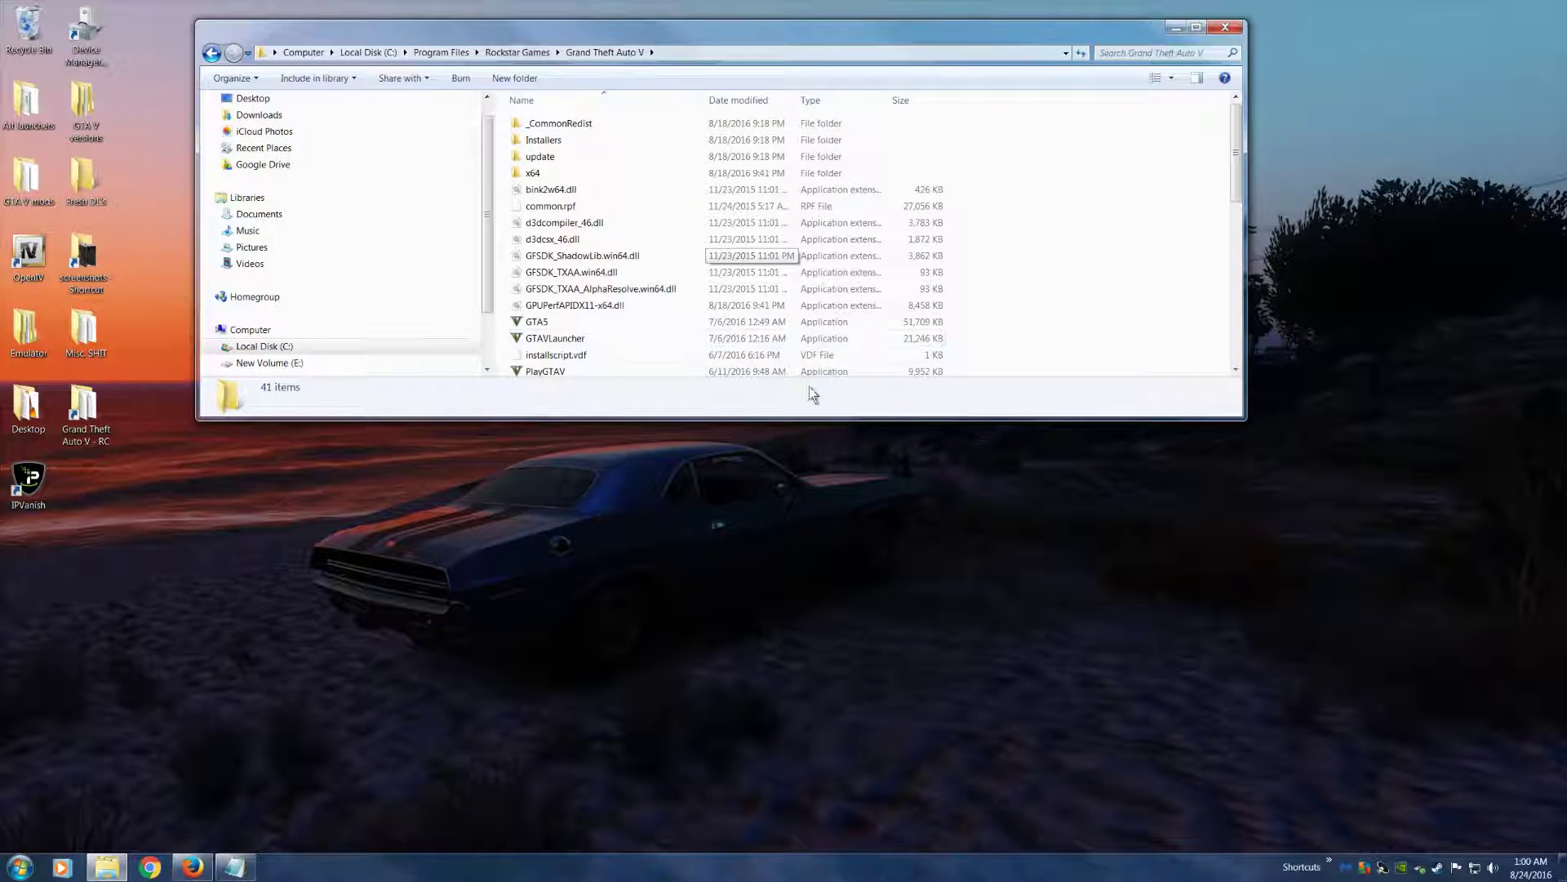
left_click(1225, 27)
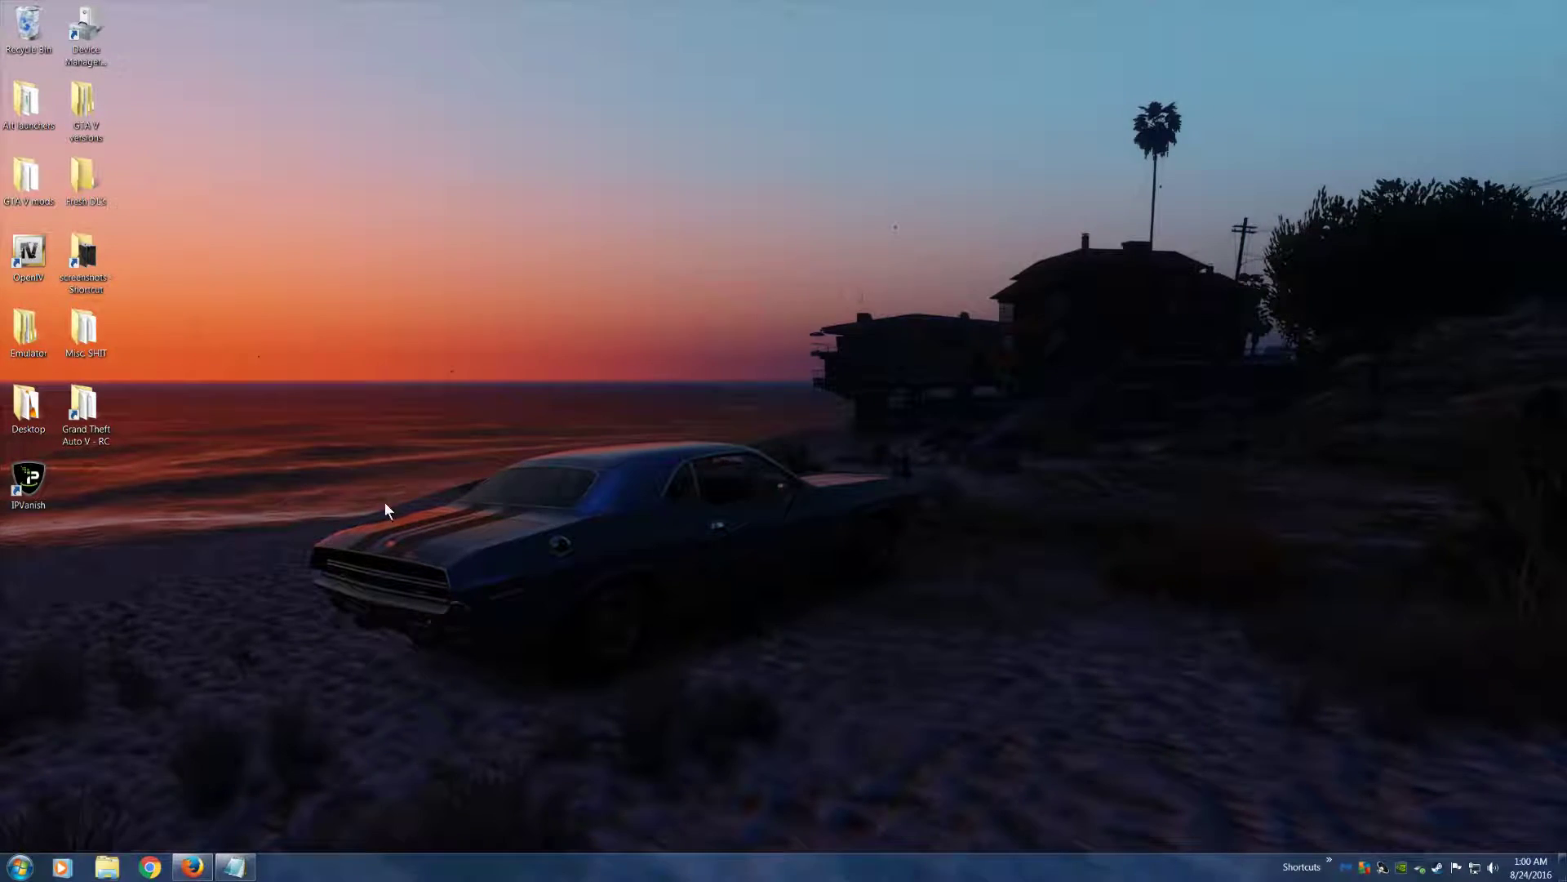
Switch to Firefox, list the Tools category on GTA5-Mods.com by Most Downloaded, and close the browser after viewing it
left_click(192, 866)
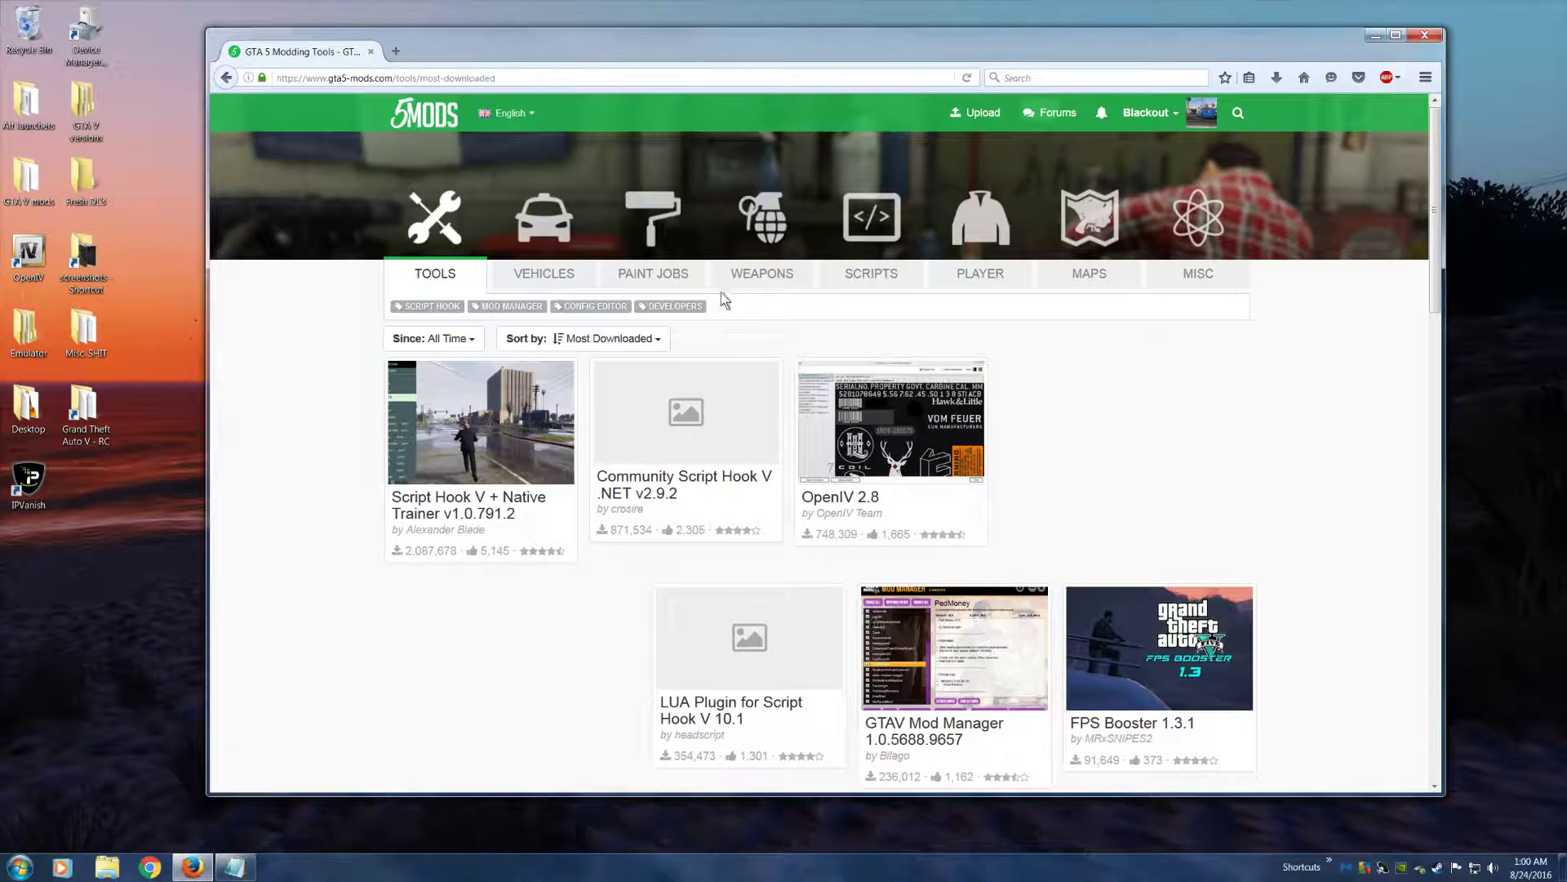
left_click_drag(604, 57, 625, 51)
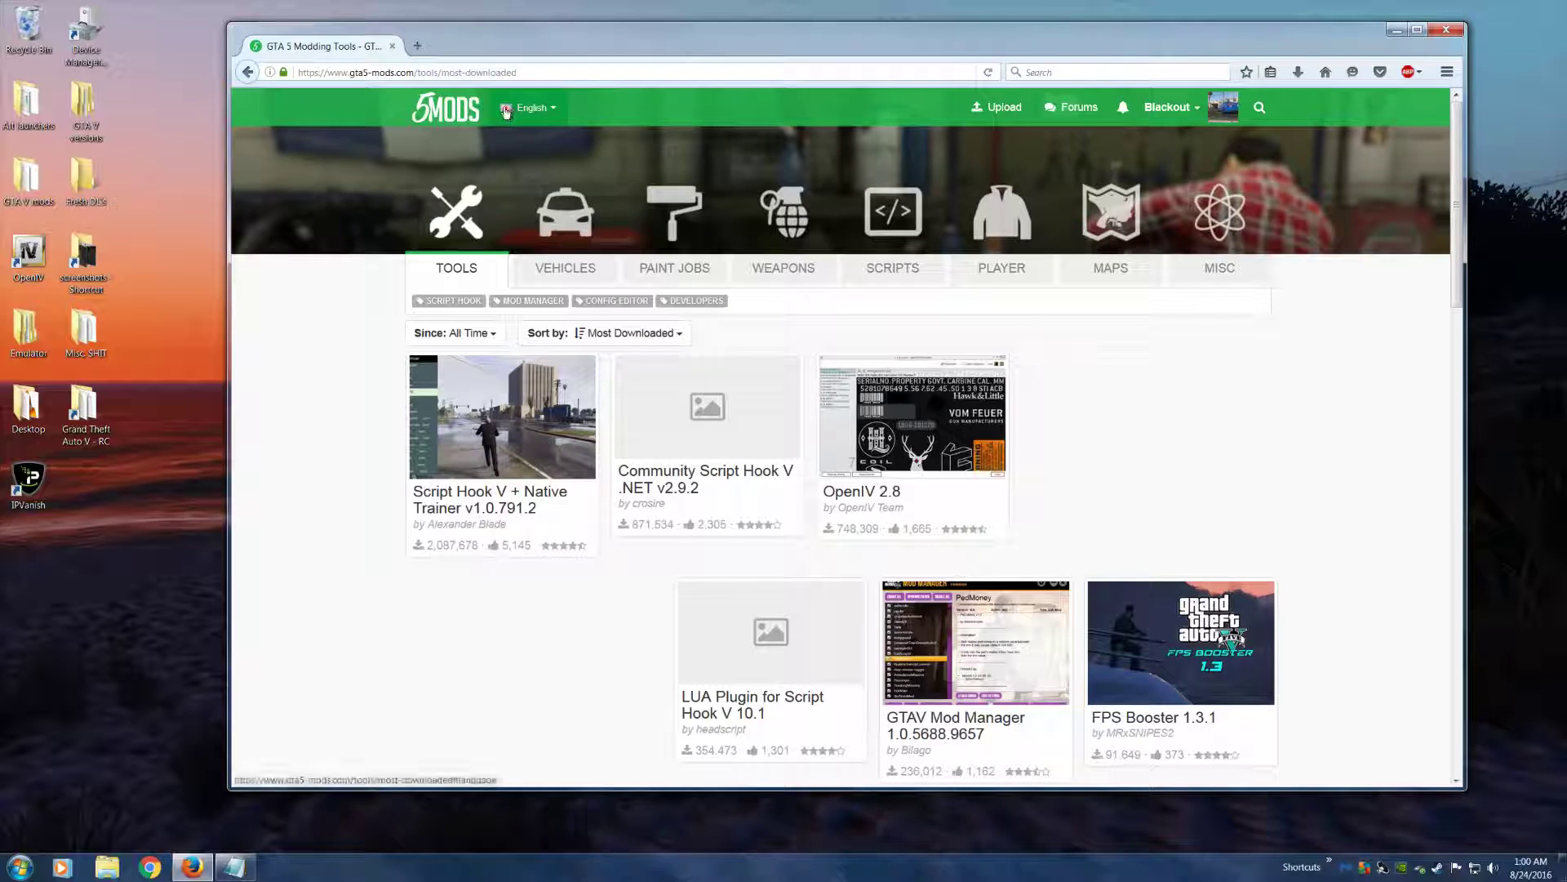
left_click(457, 104)
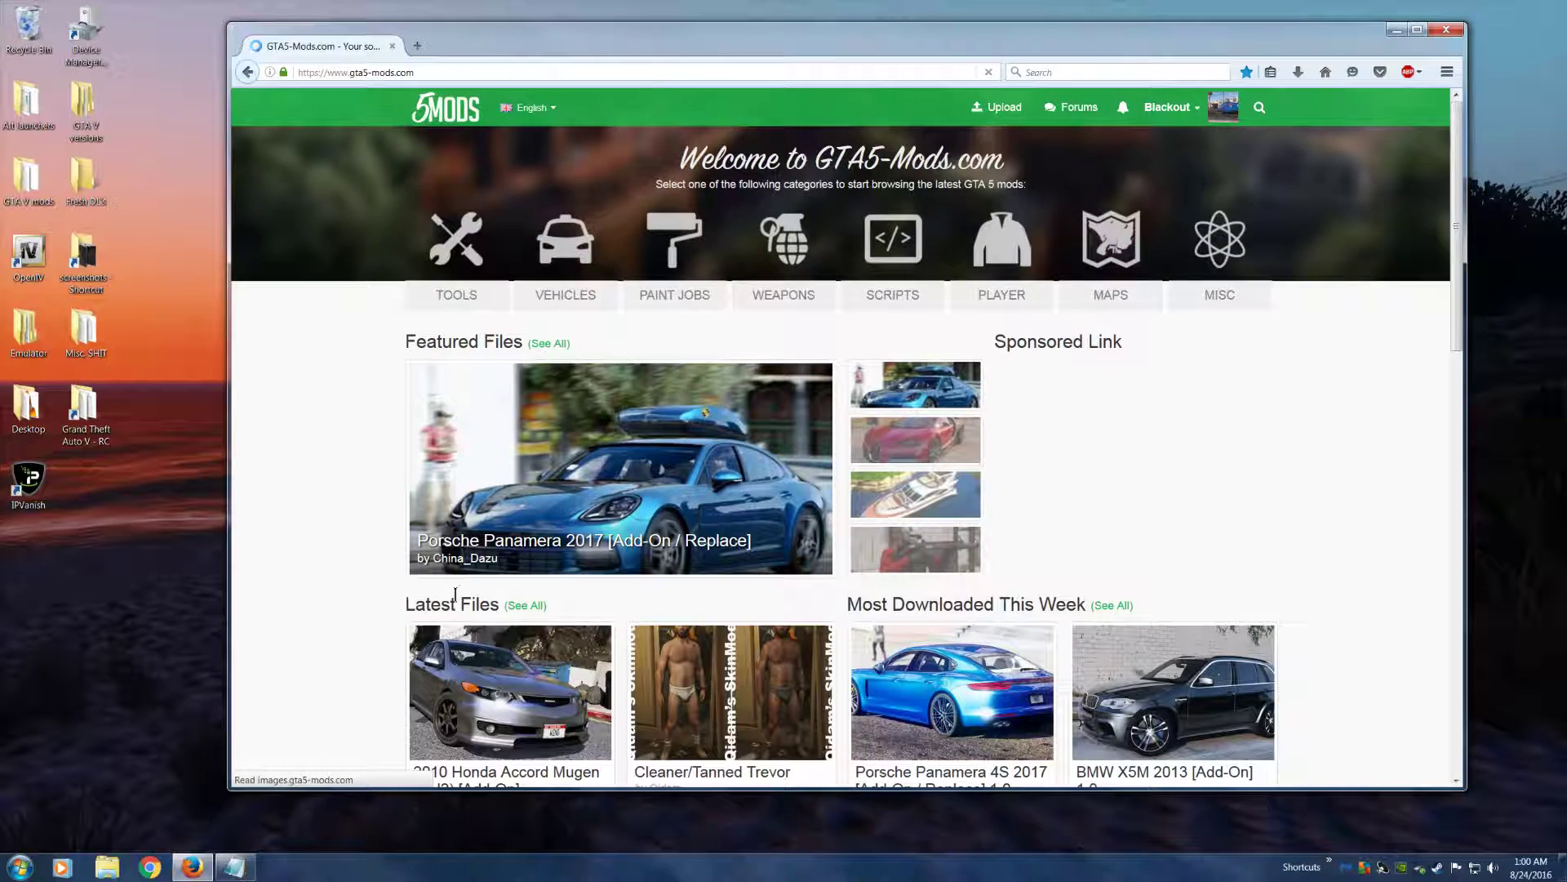
left_click(455, 294)
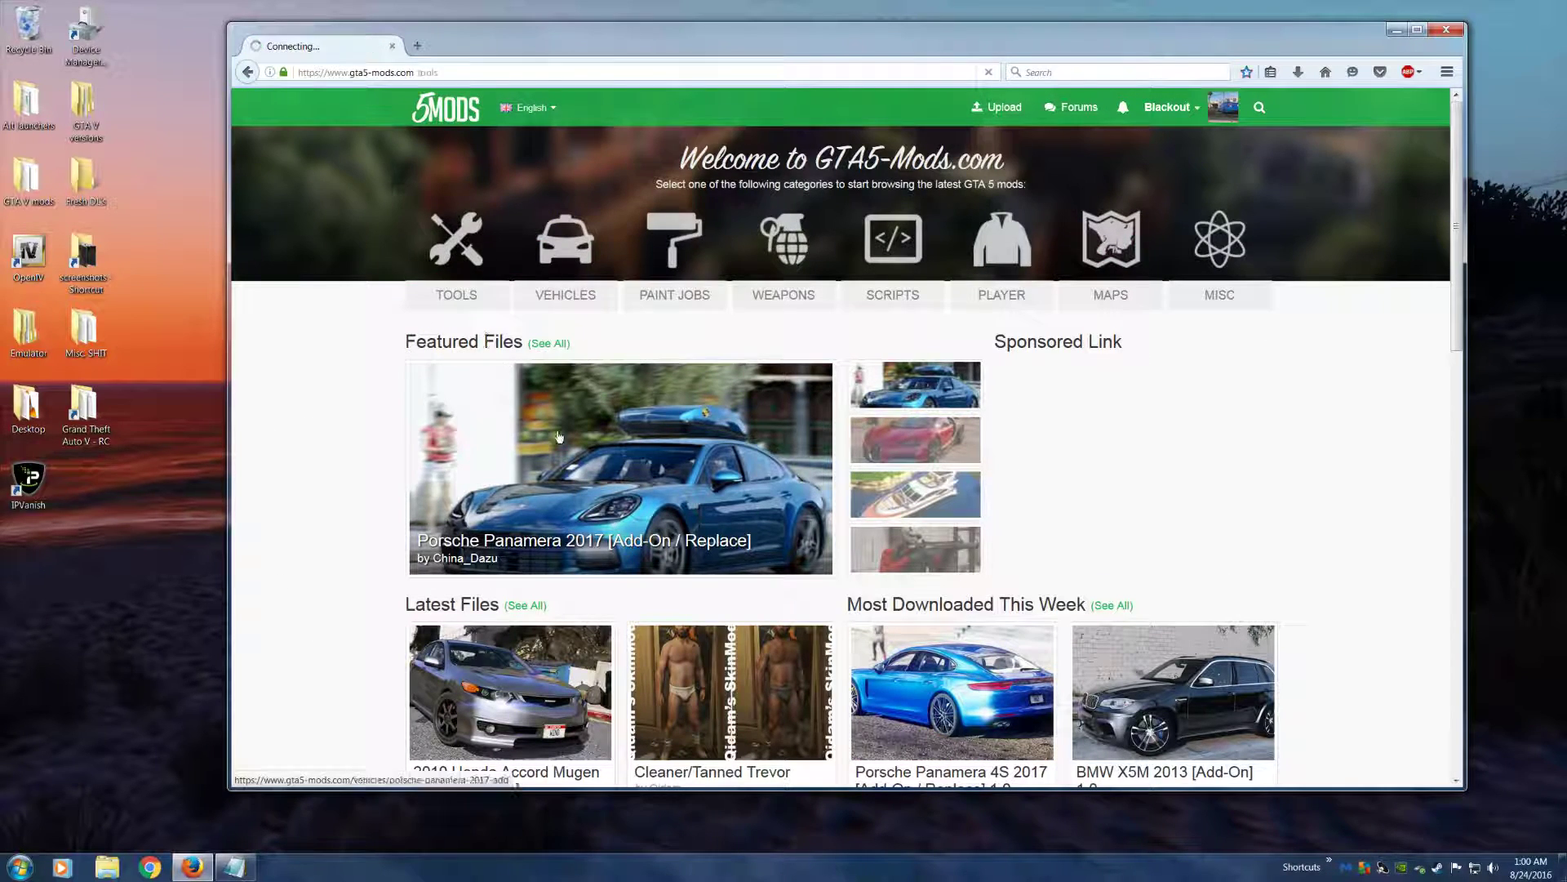
left_click(604, 333)
left_click(575, 416)
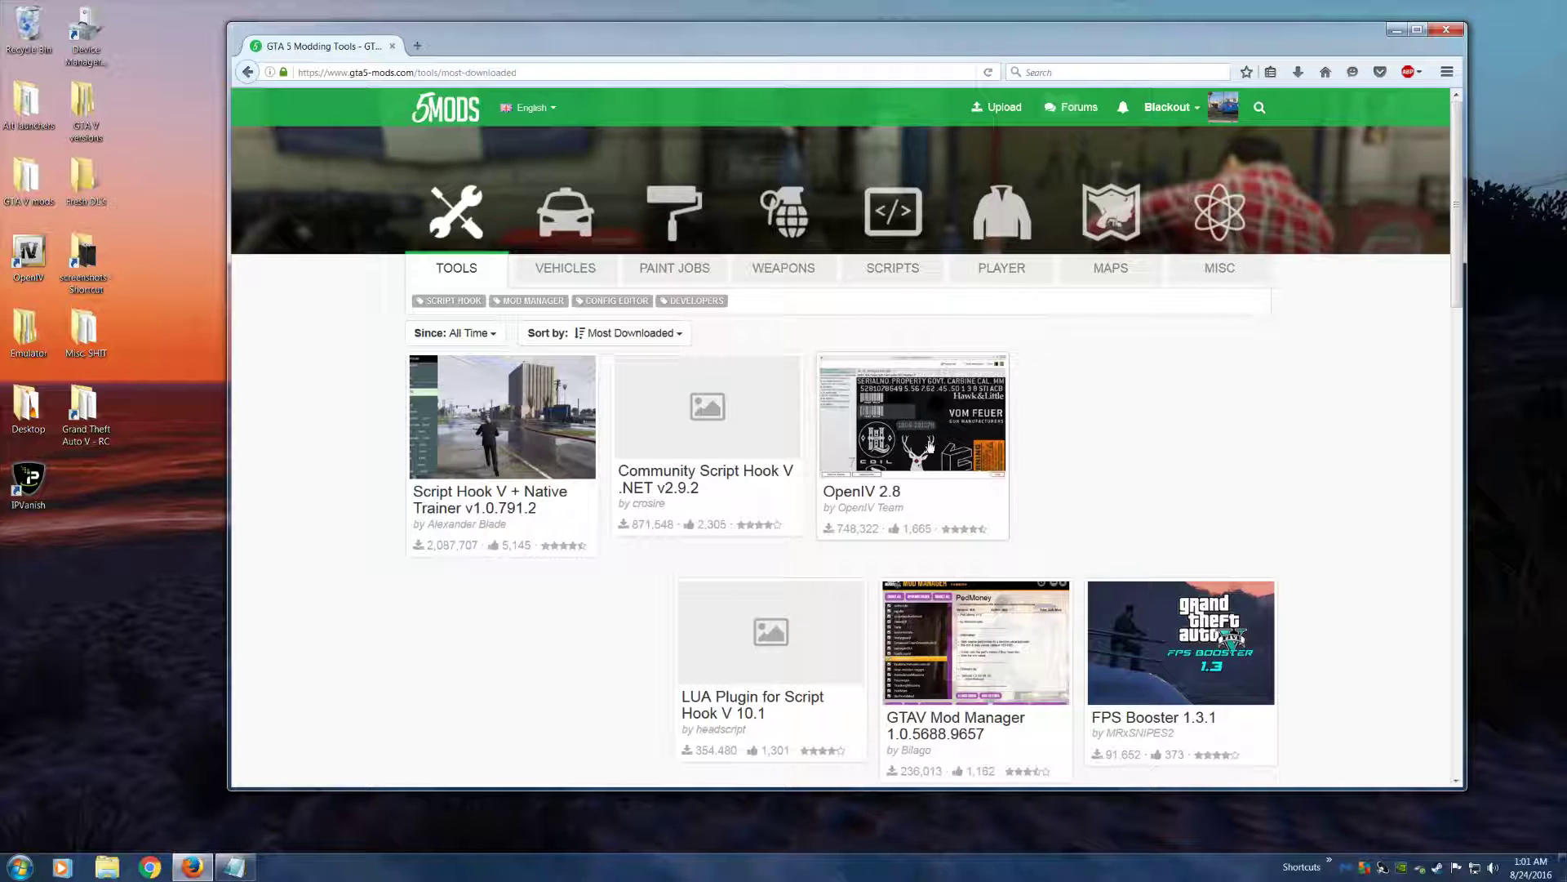
left_click(1444, 33)
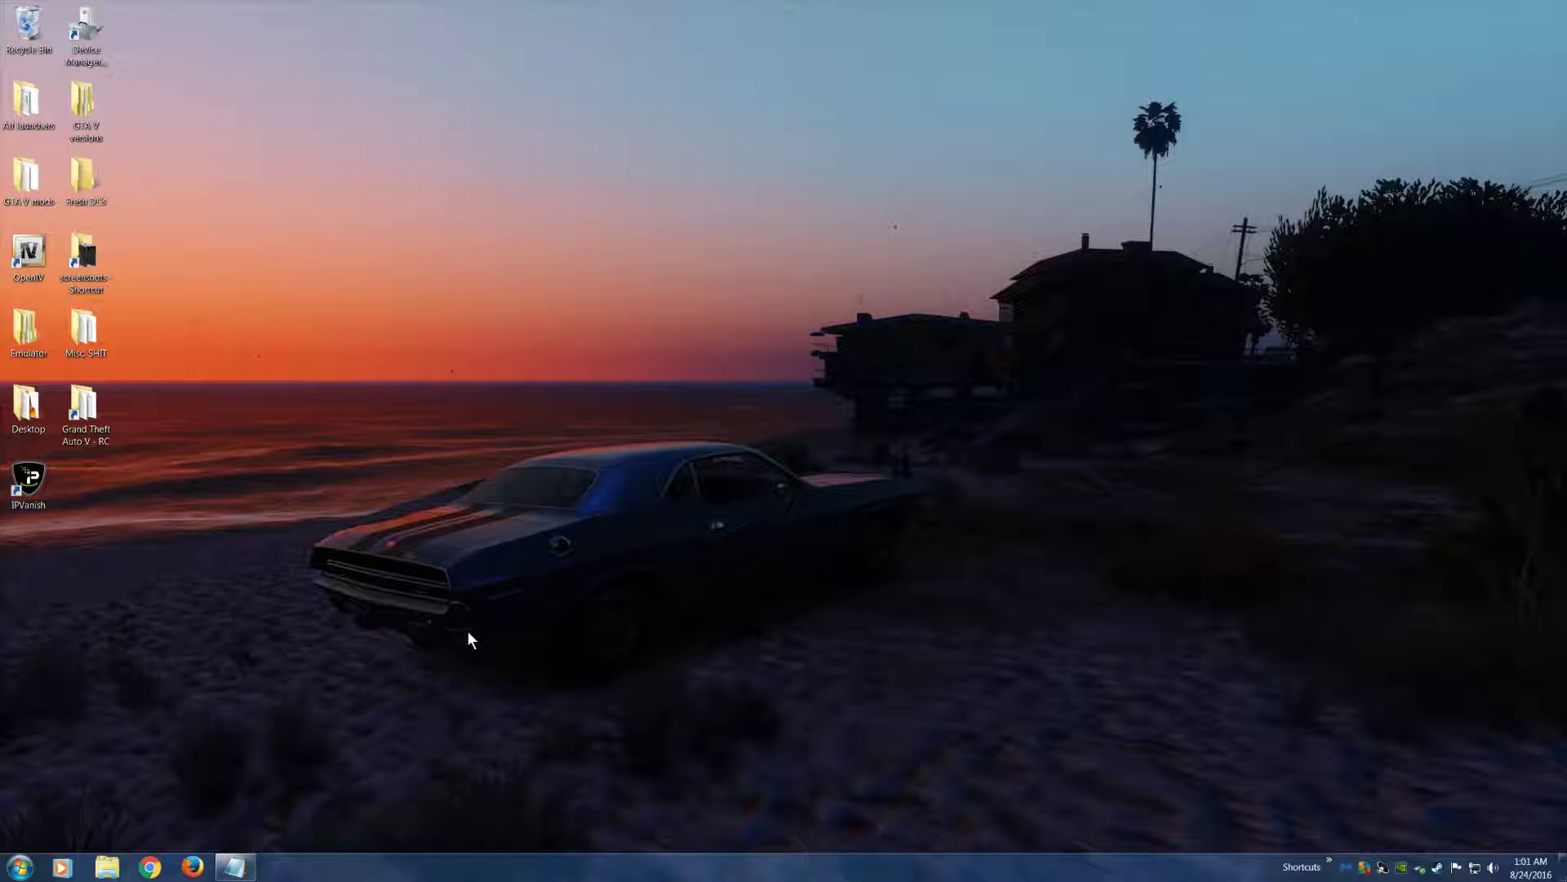
Browse to C:\Program Files\Rockstar Games and view the available actions for the Grand Theft Auto V folder without choosing any
left_click(106, 869)
left_click(441, 362)
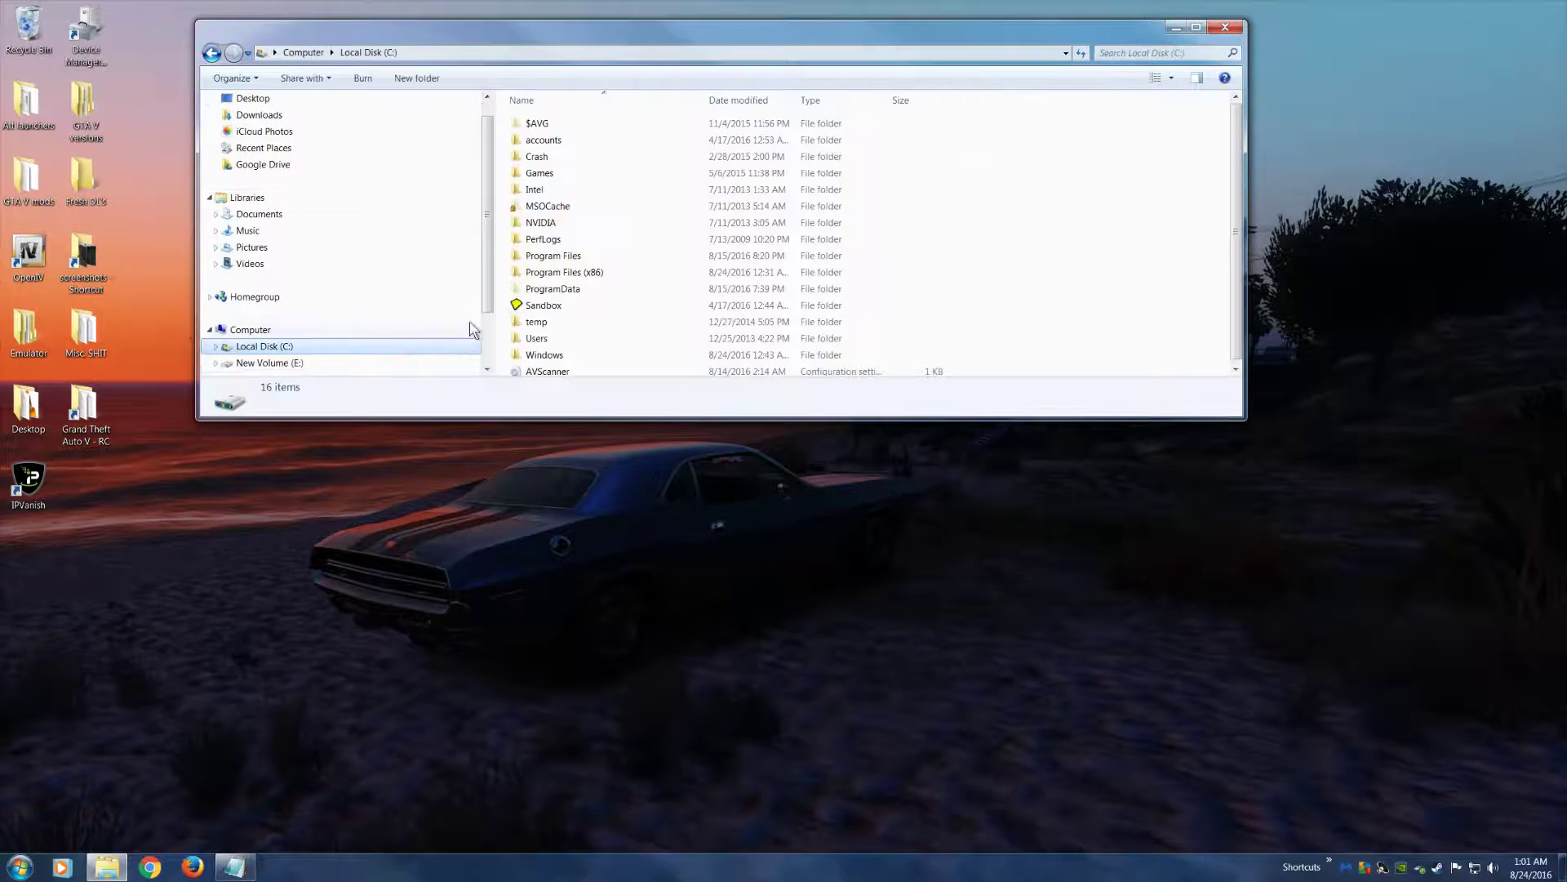
double_click(553, 258)
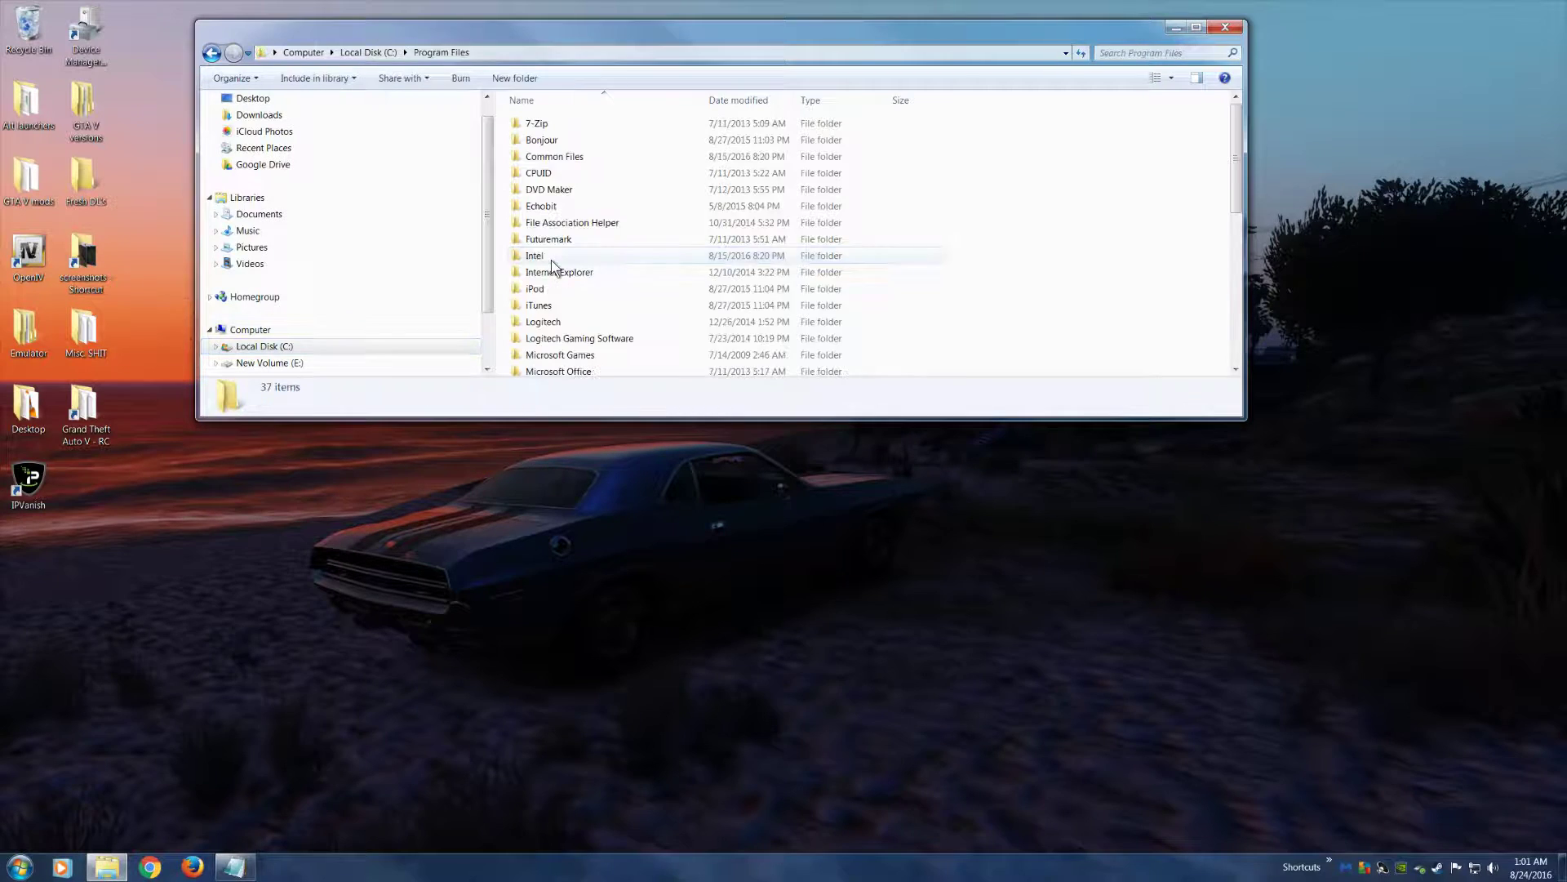
left_click(583, 300)
scroll(602, 328, "down", 4)
double_click(595, 330)
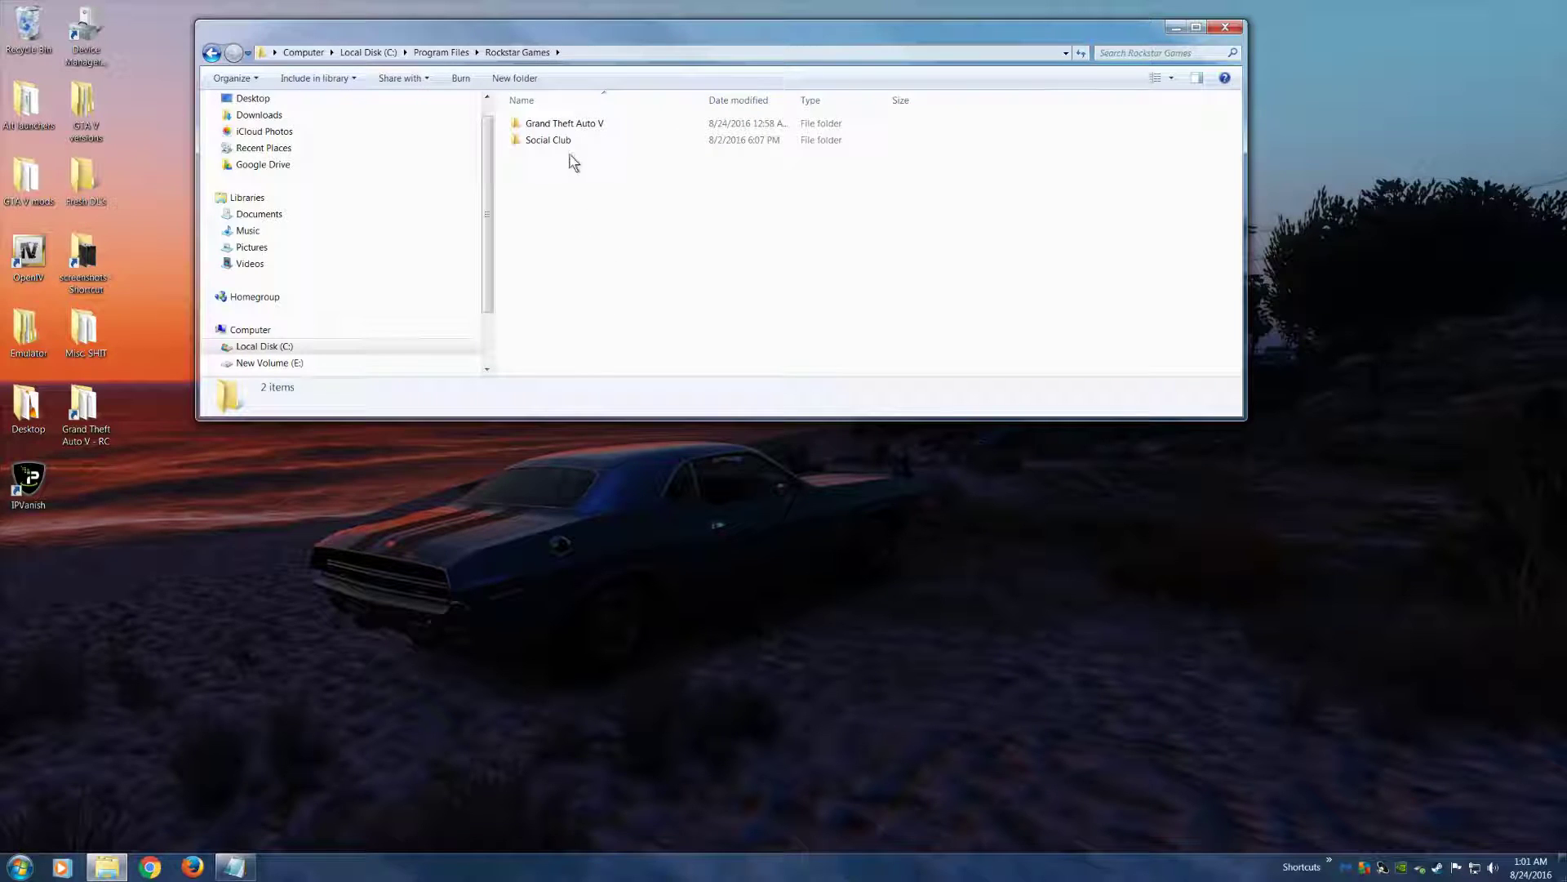
right_click(585, 128)
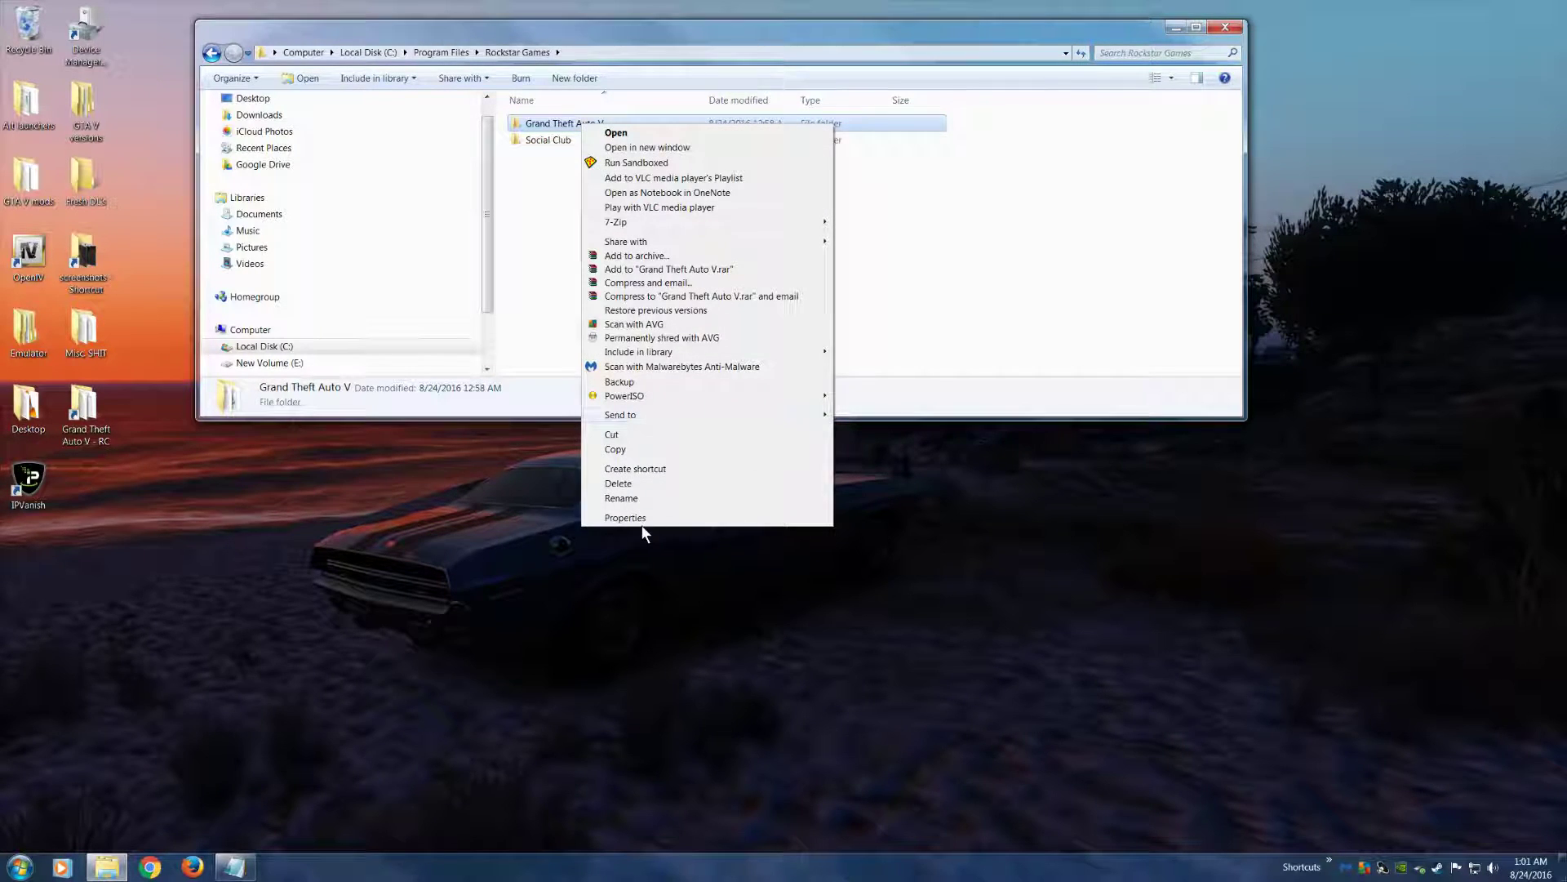
left_click(709, 324)
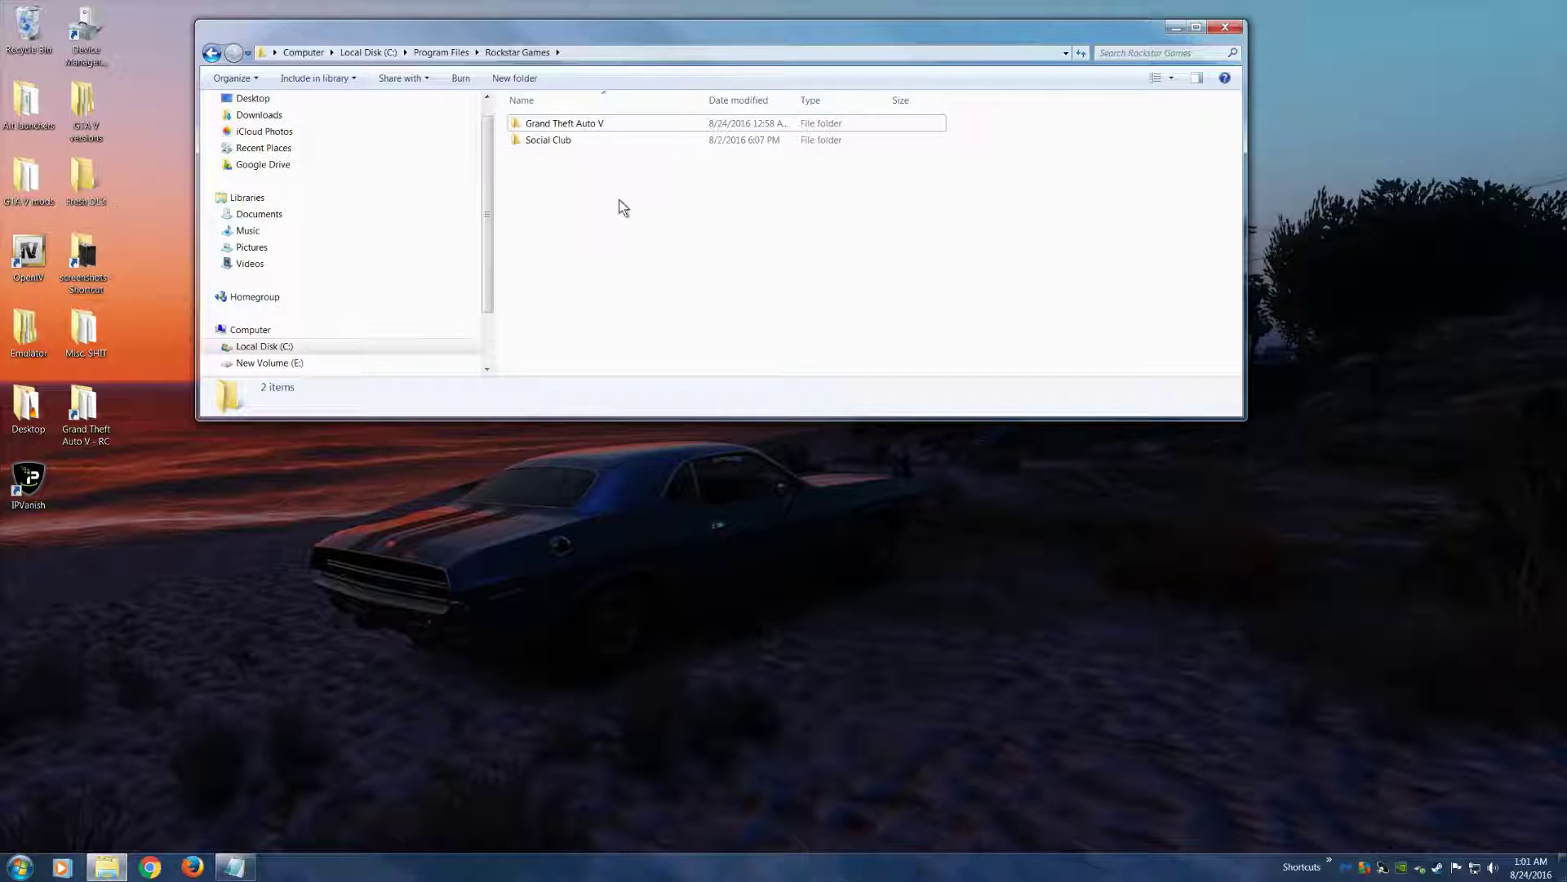
Examine the Grand Theft Auto V and Social Club folders inside Rockstar Games without renaming either, and close the window
left_click(571, 124)
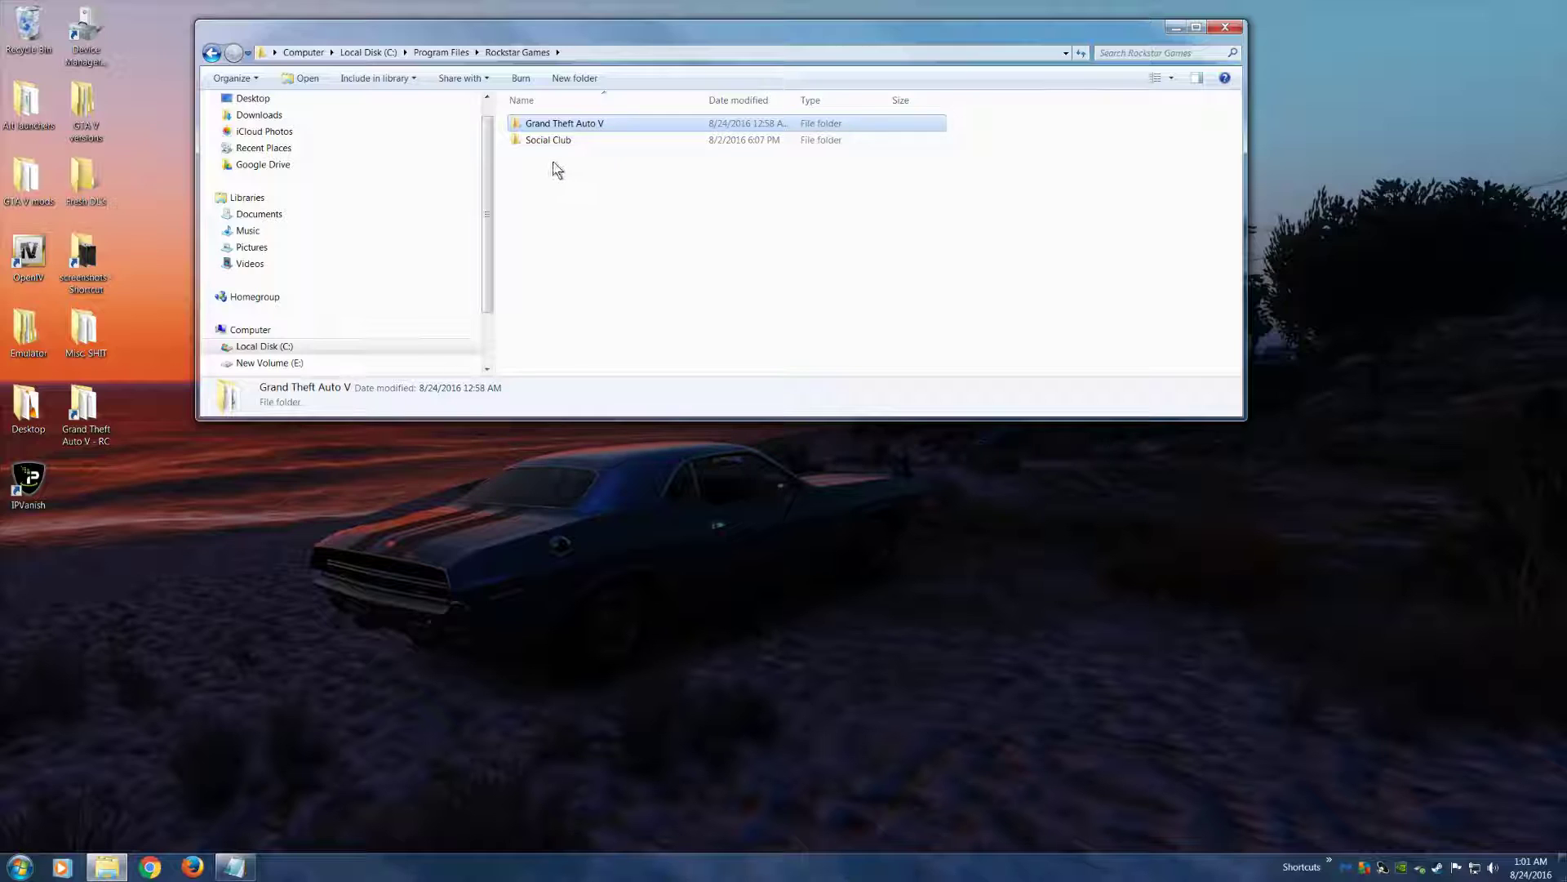
left_click(547, 140)
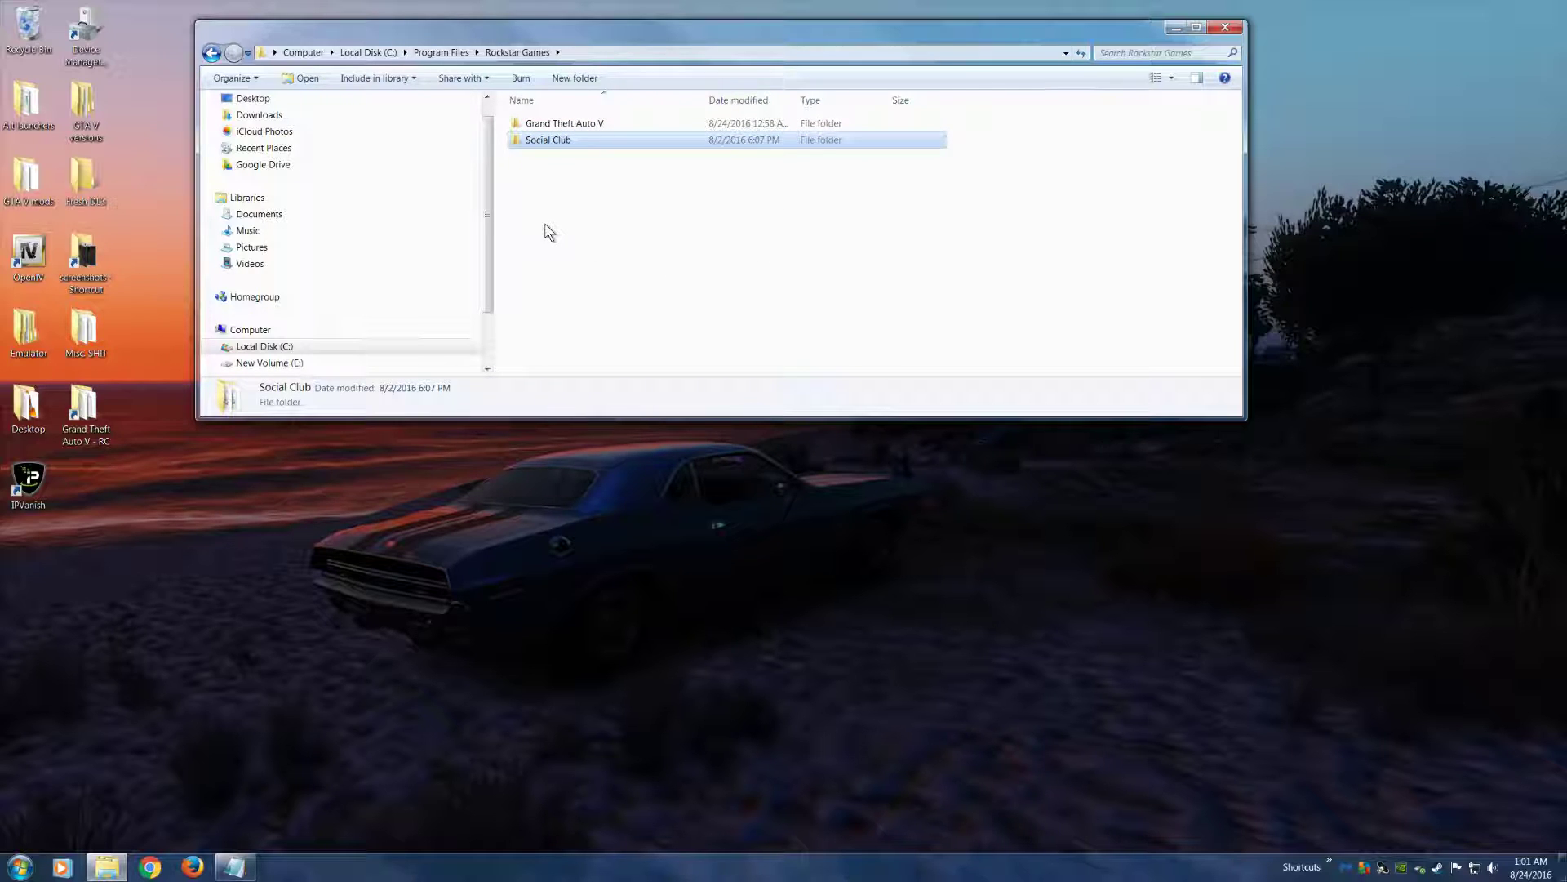
left_click(571, 125)
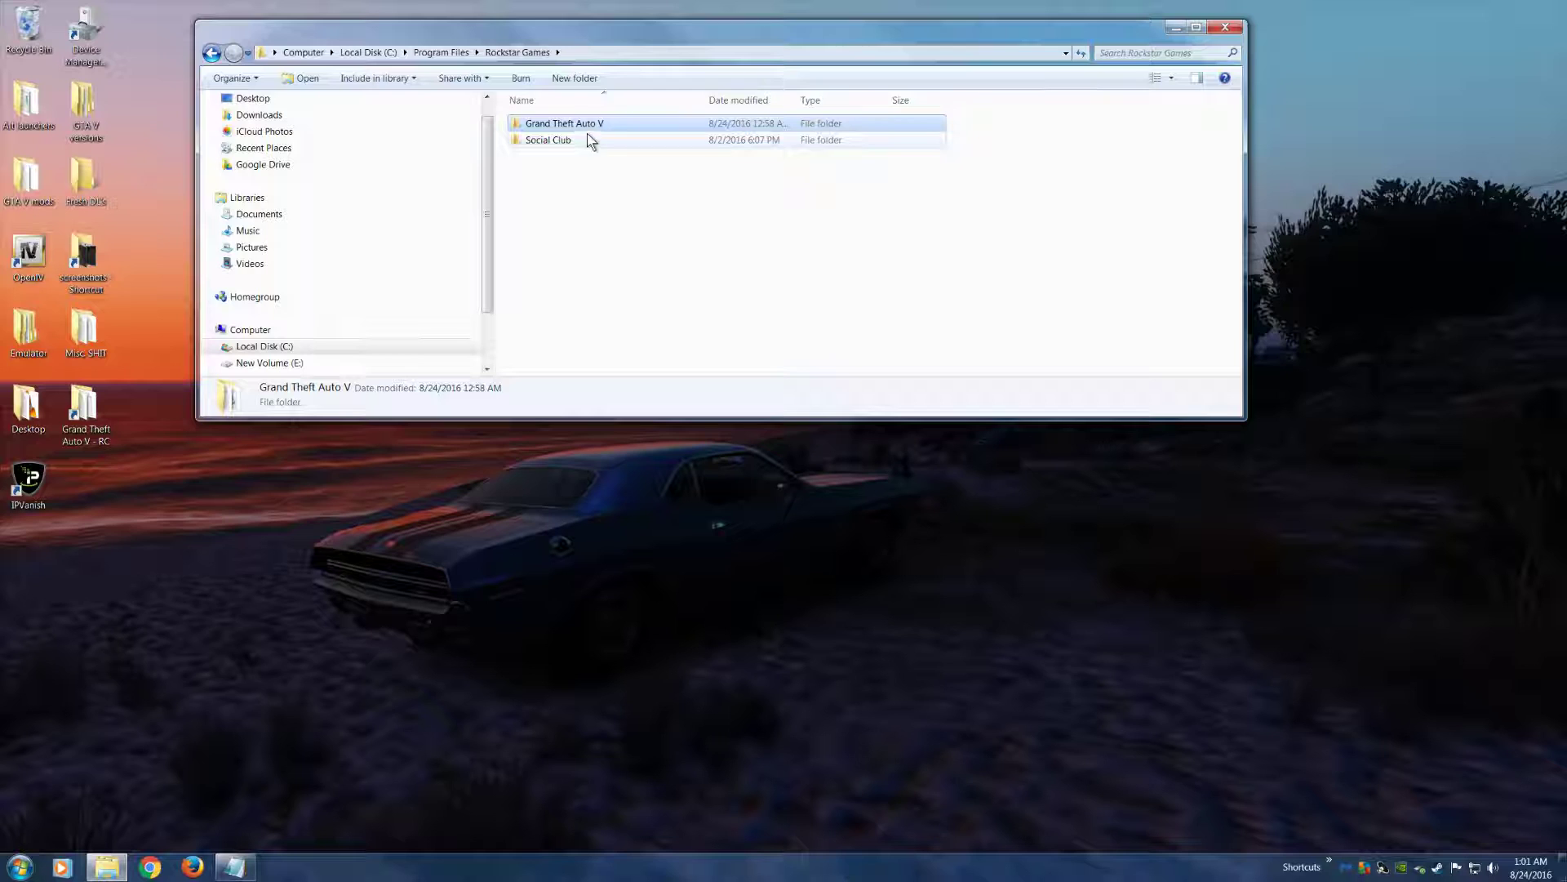
mouse_move(583, 129)
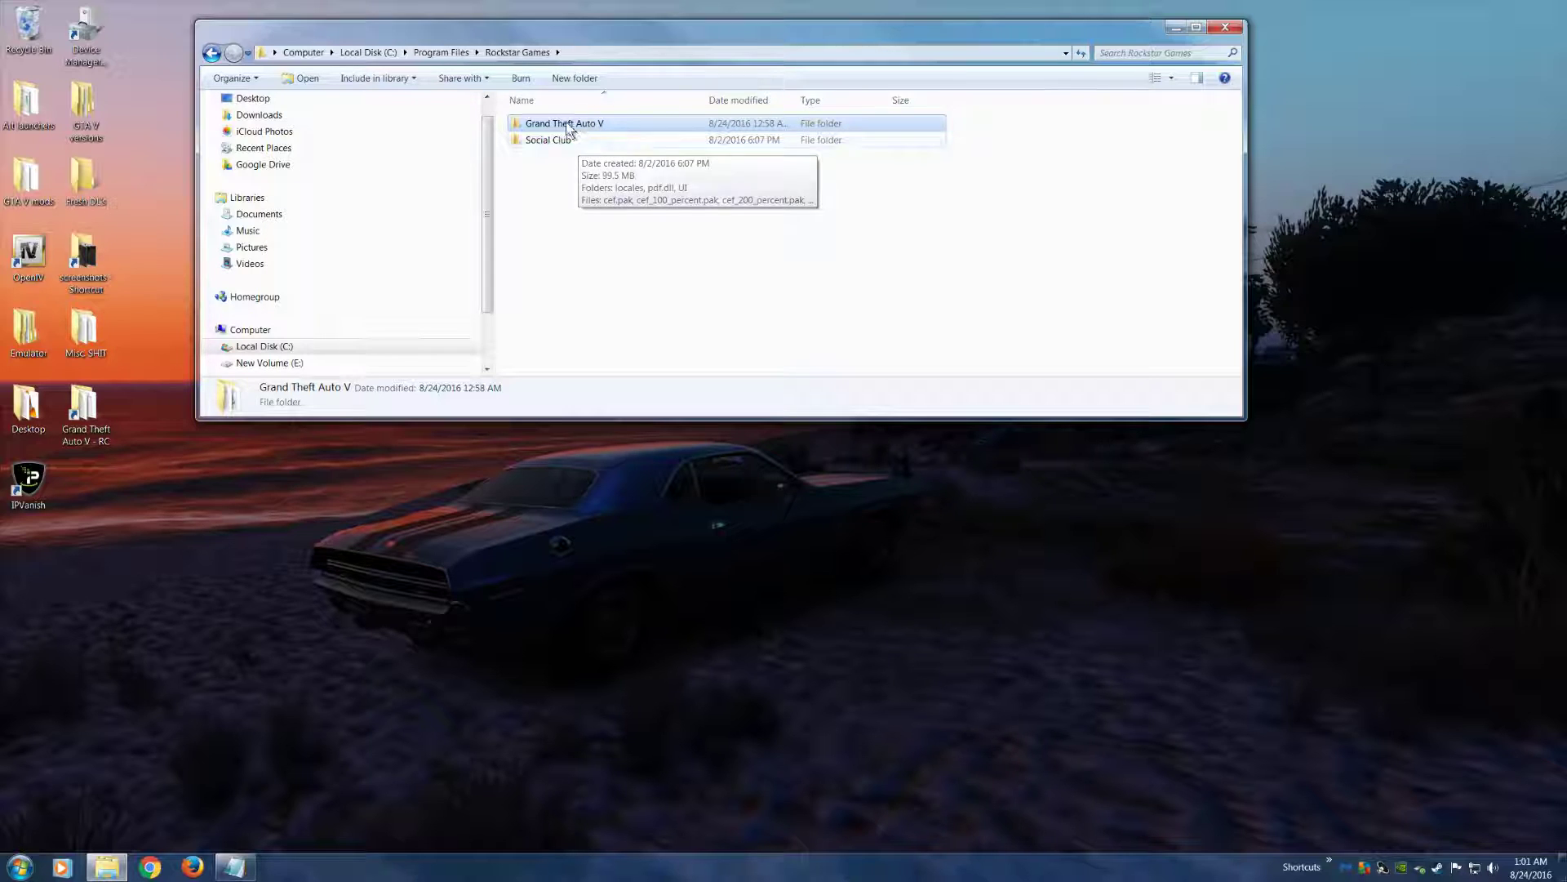
key("F2")
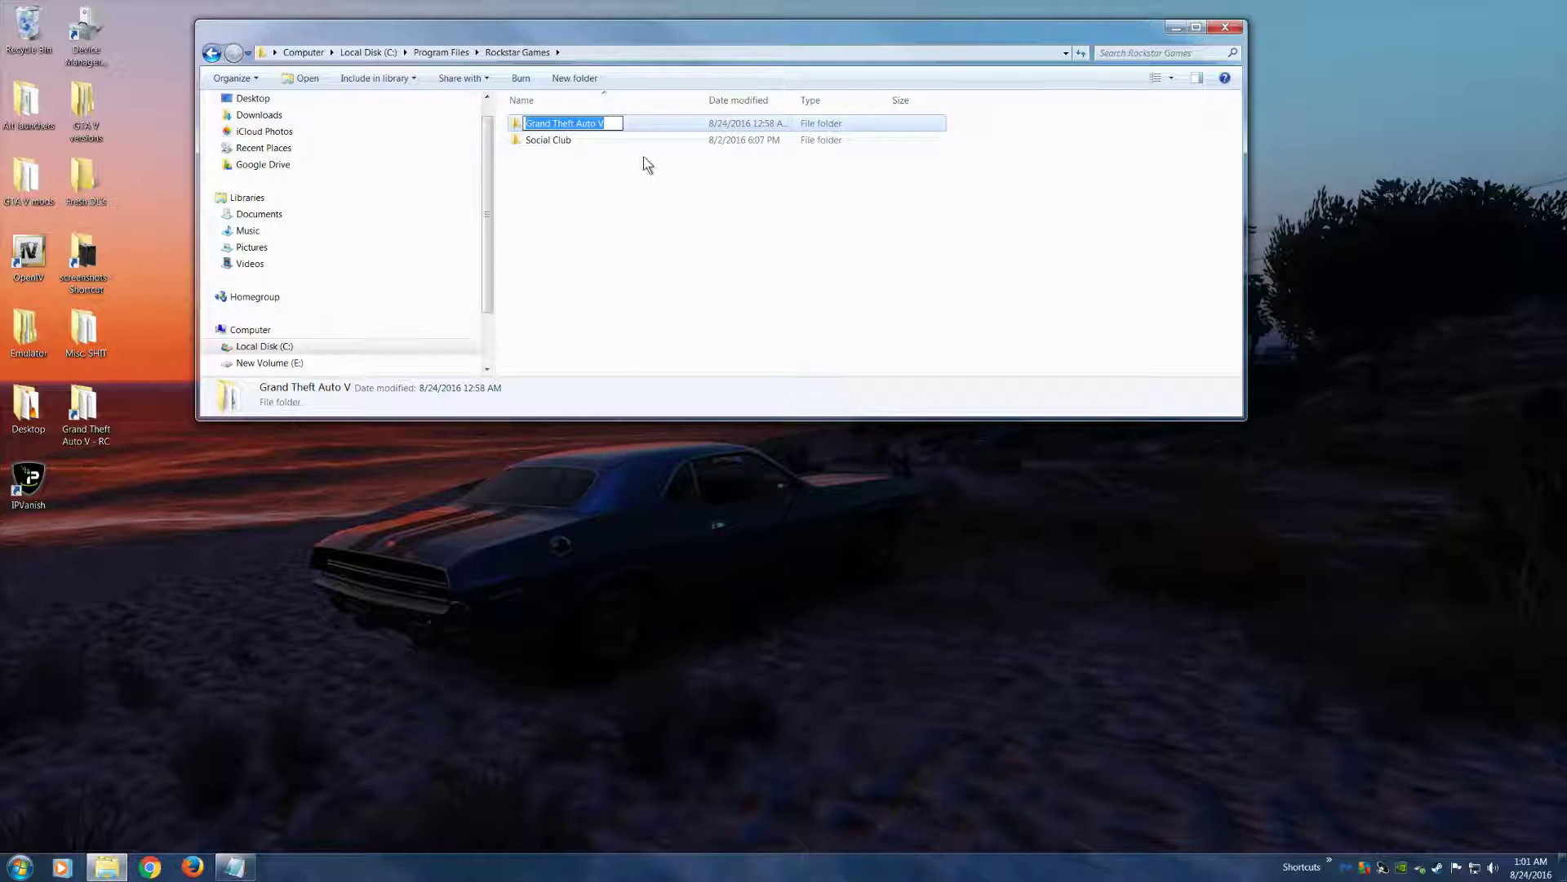
left_click(562, 139)
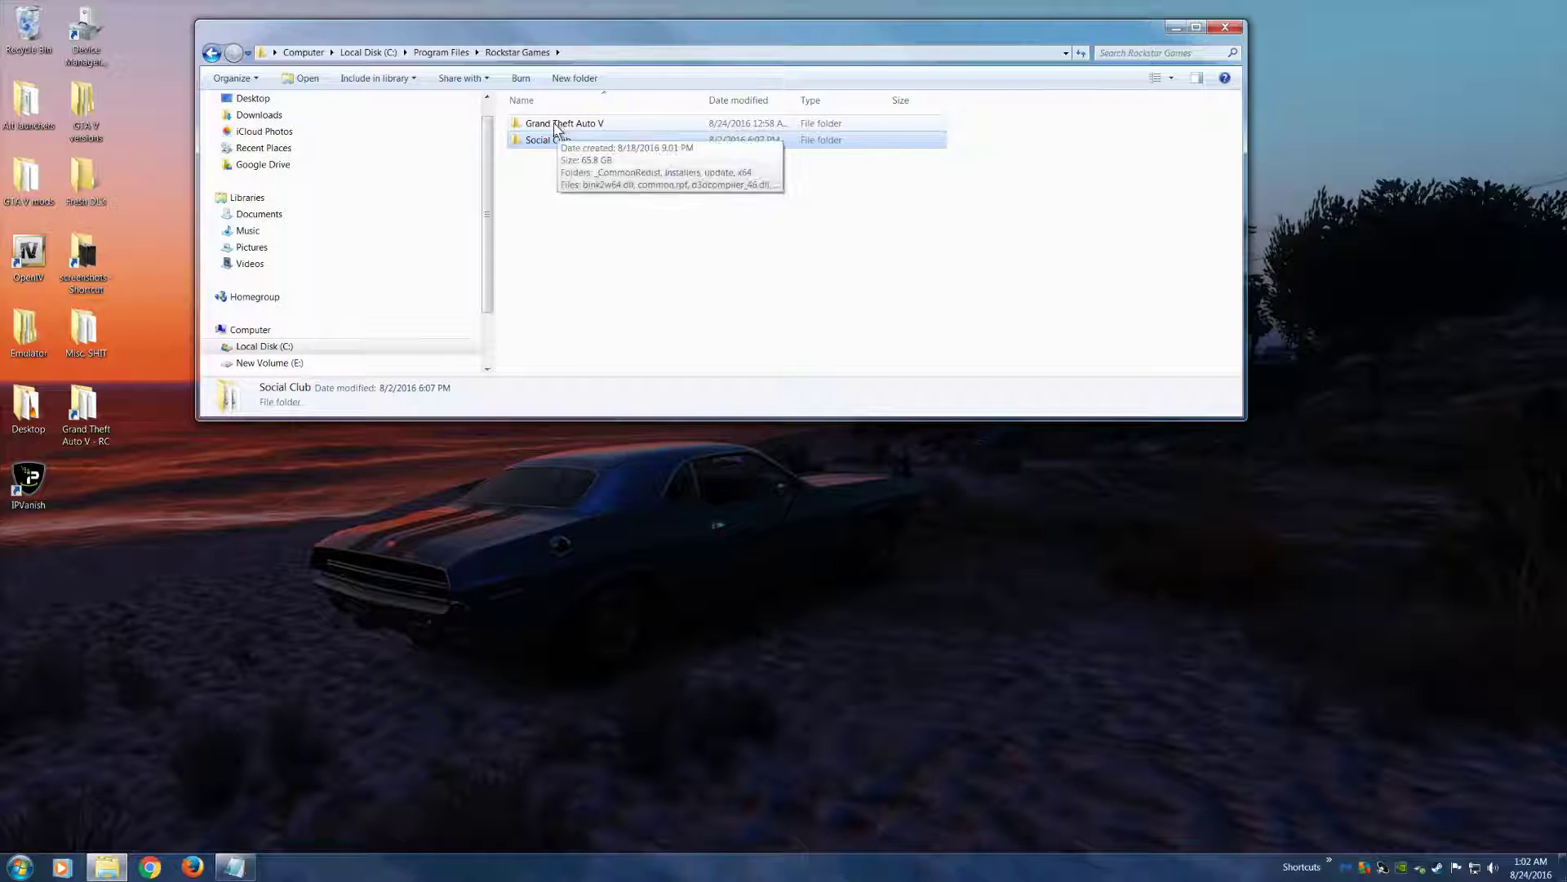
key("Up")
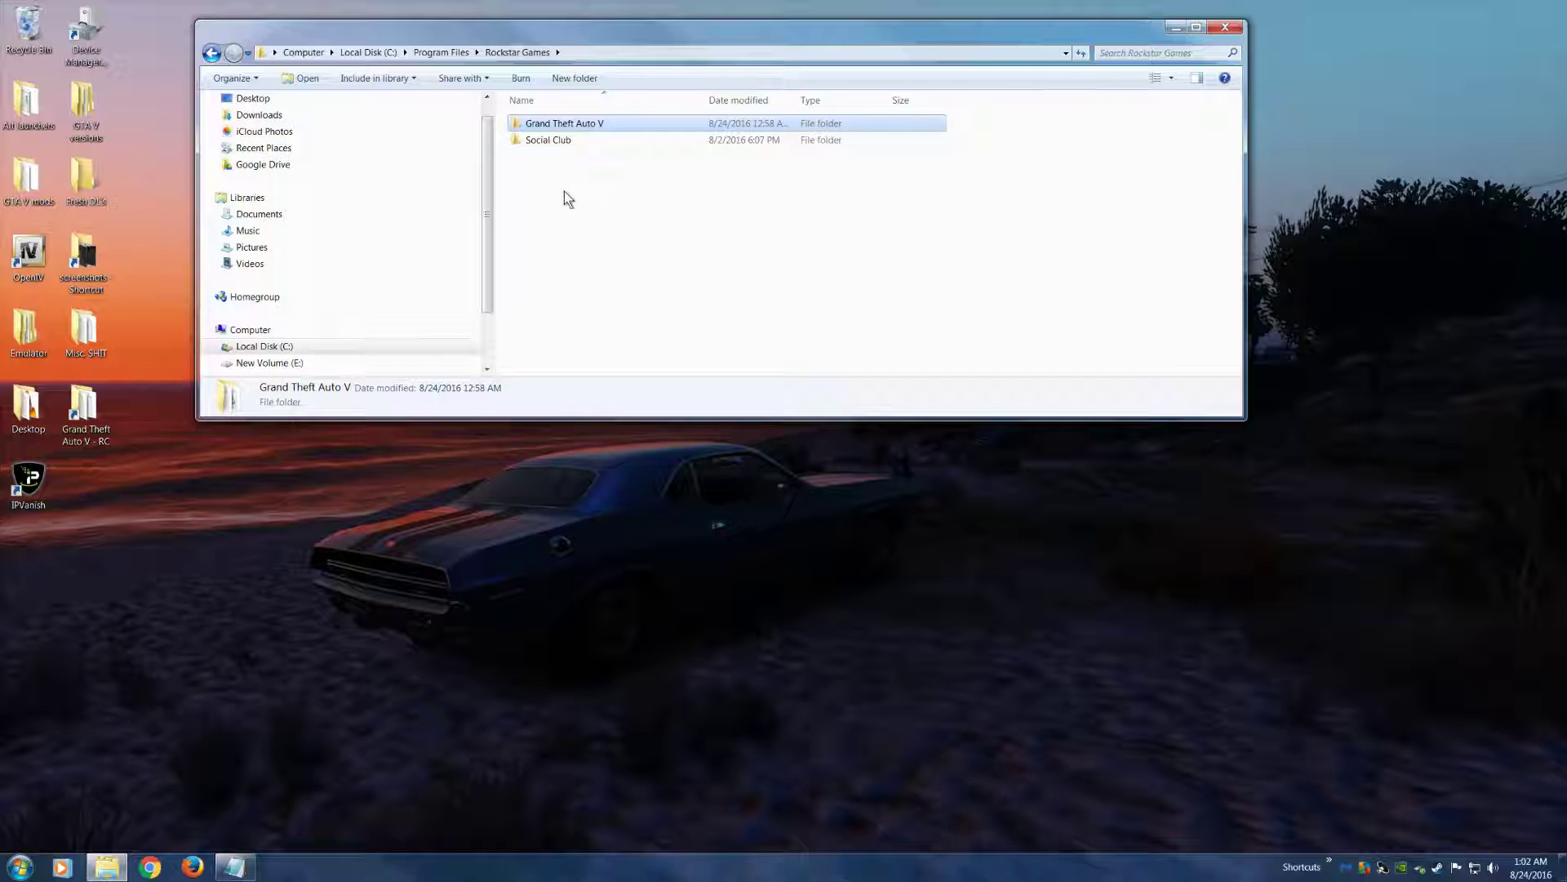
left_click(548, 145)
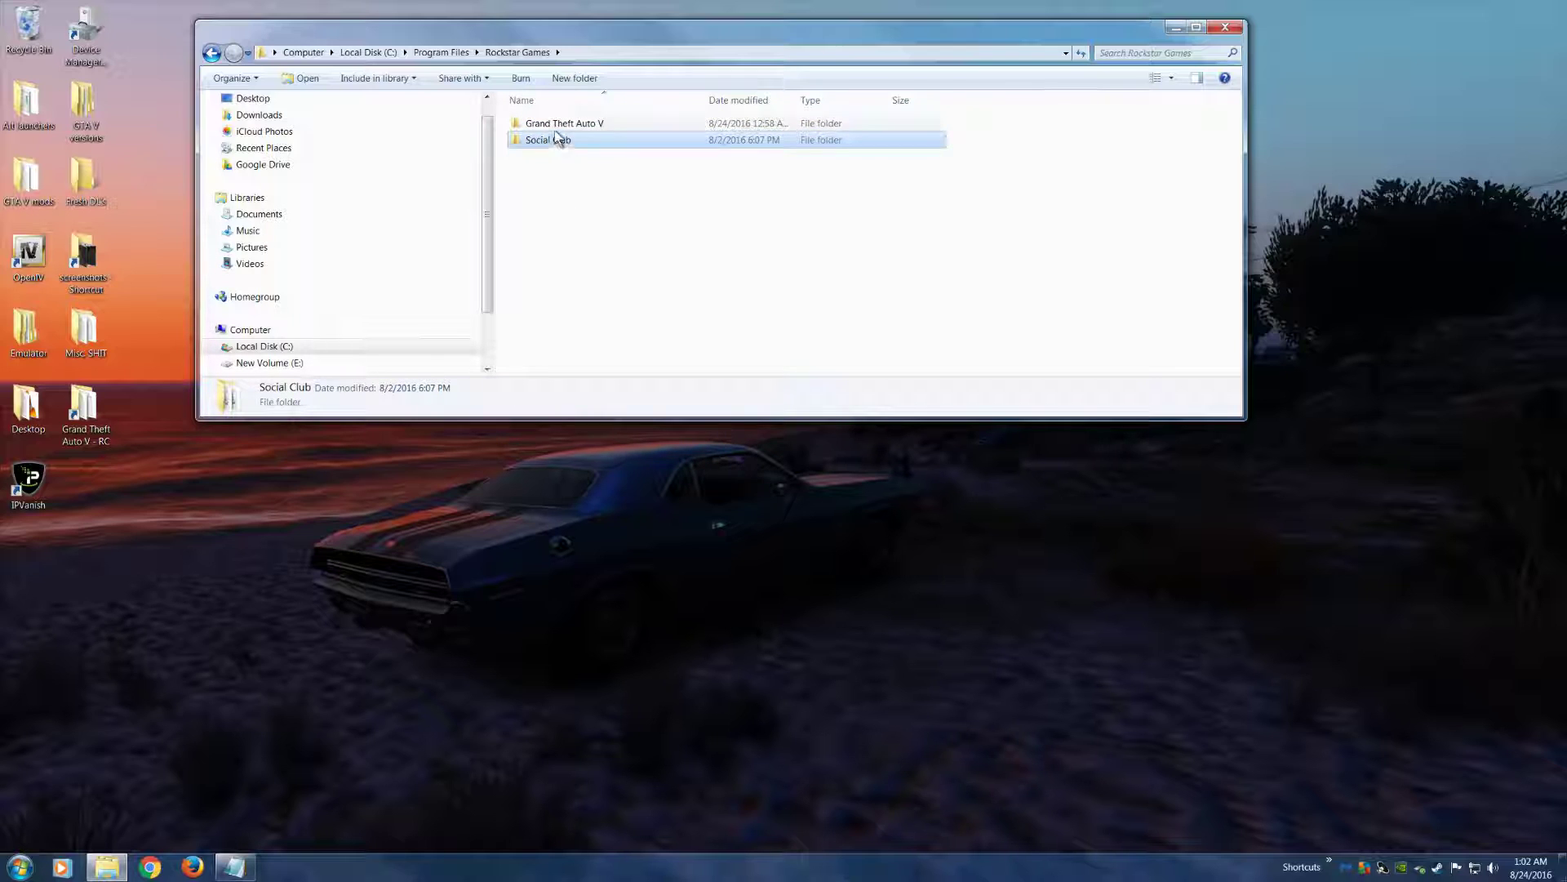
left_click(562, 127)
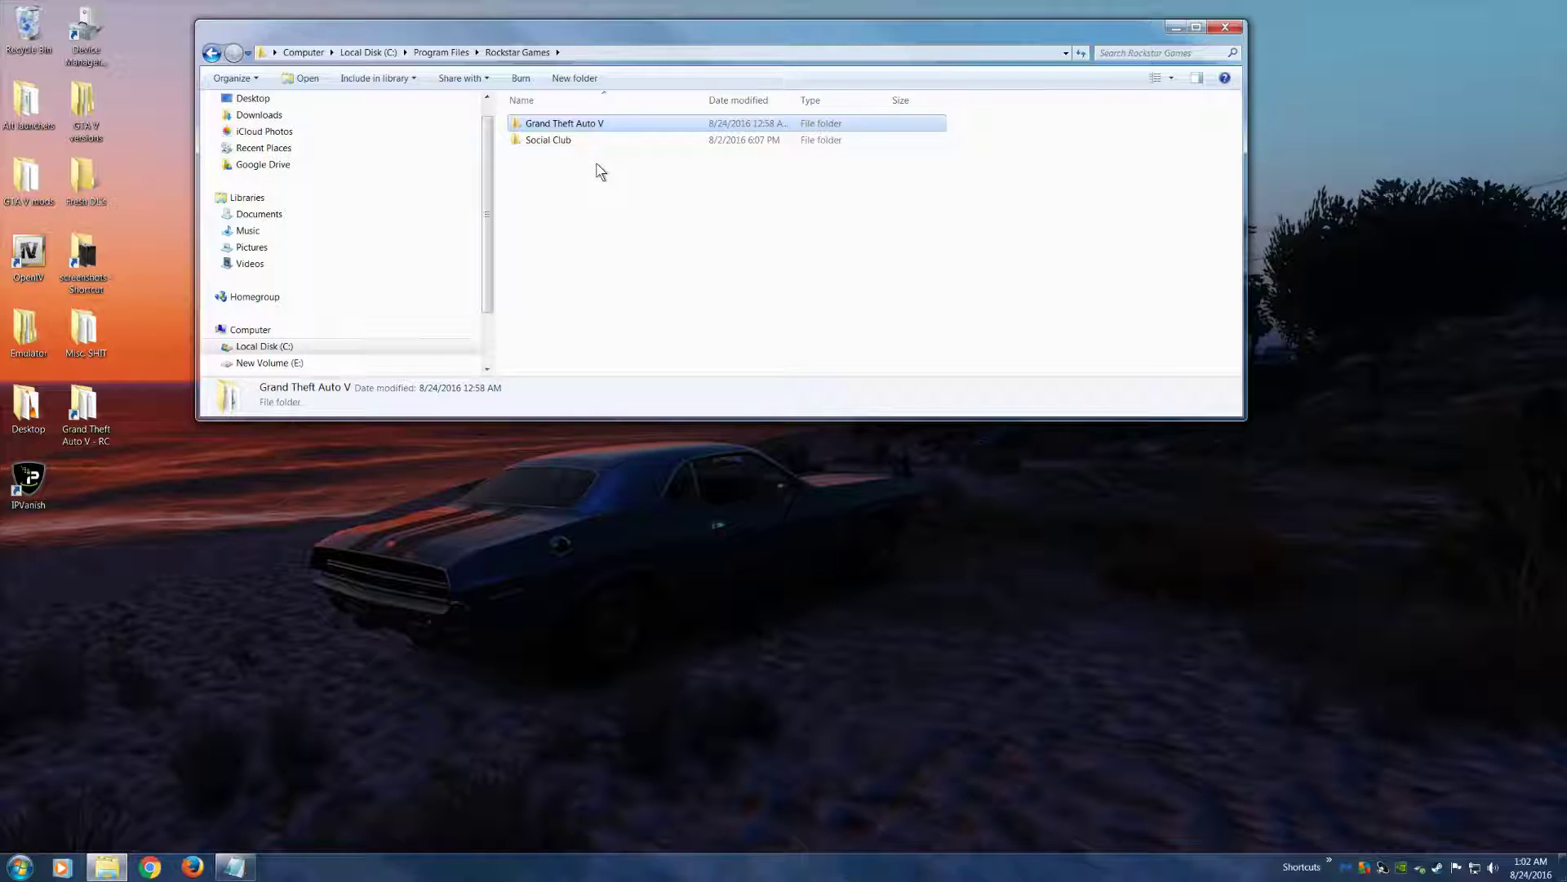
left_click(570, 143)
left_click(587, 127)
mouse_move(649, 133)
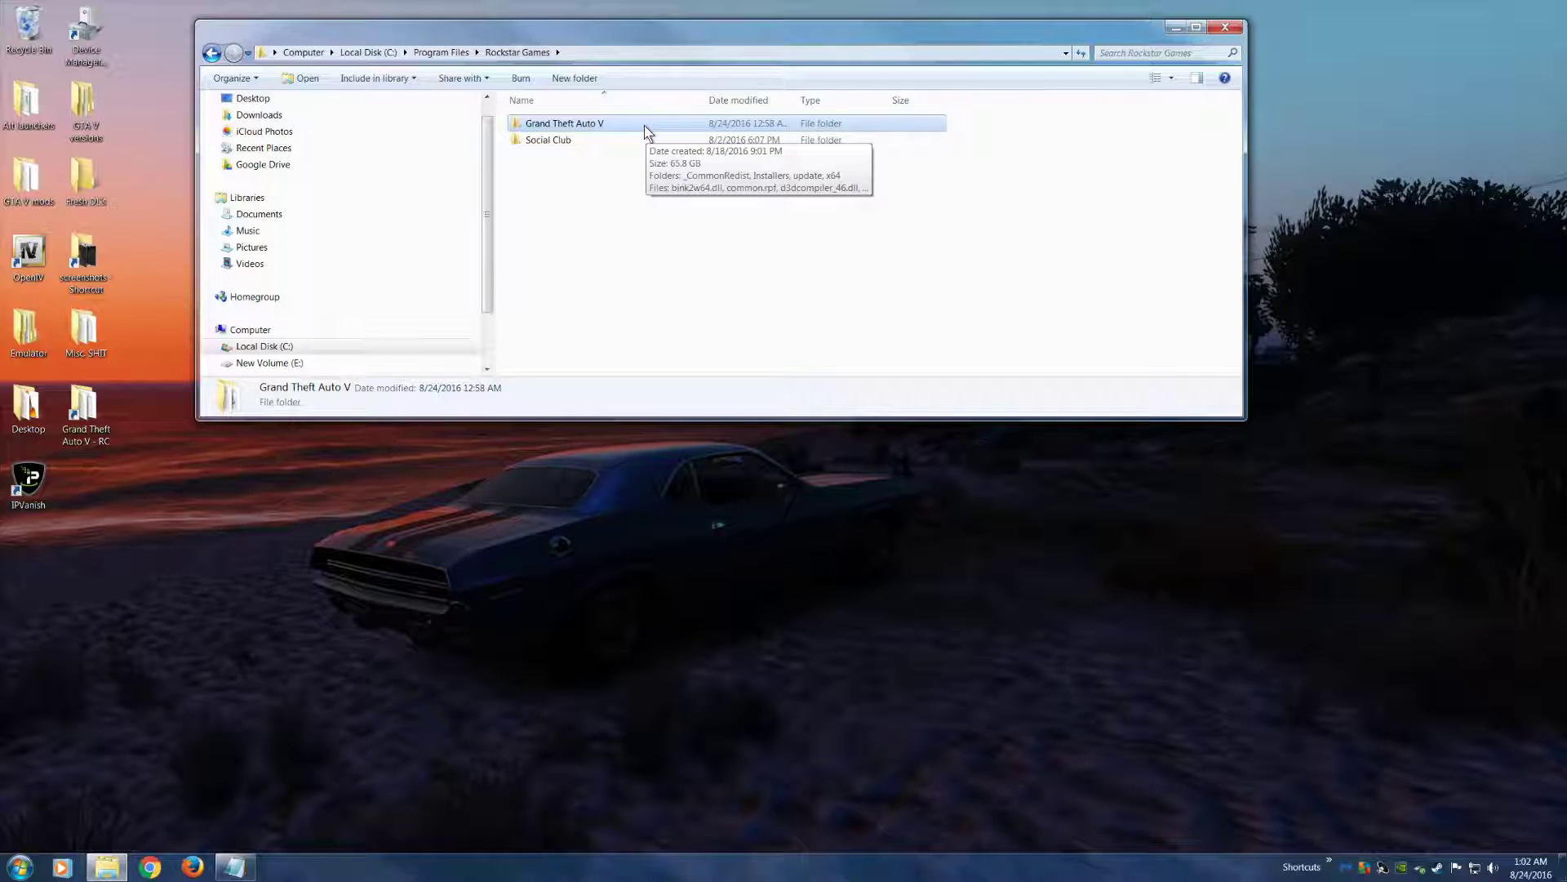
mouse_move(547, 147)
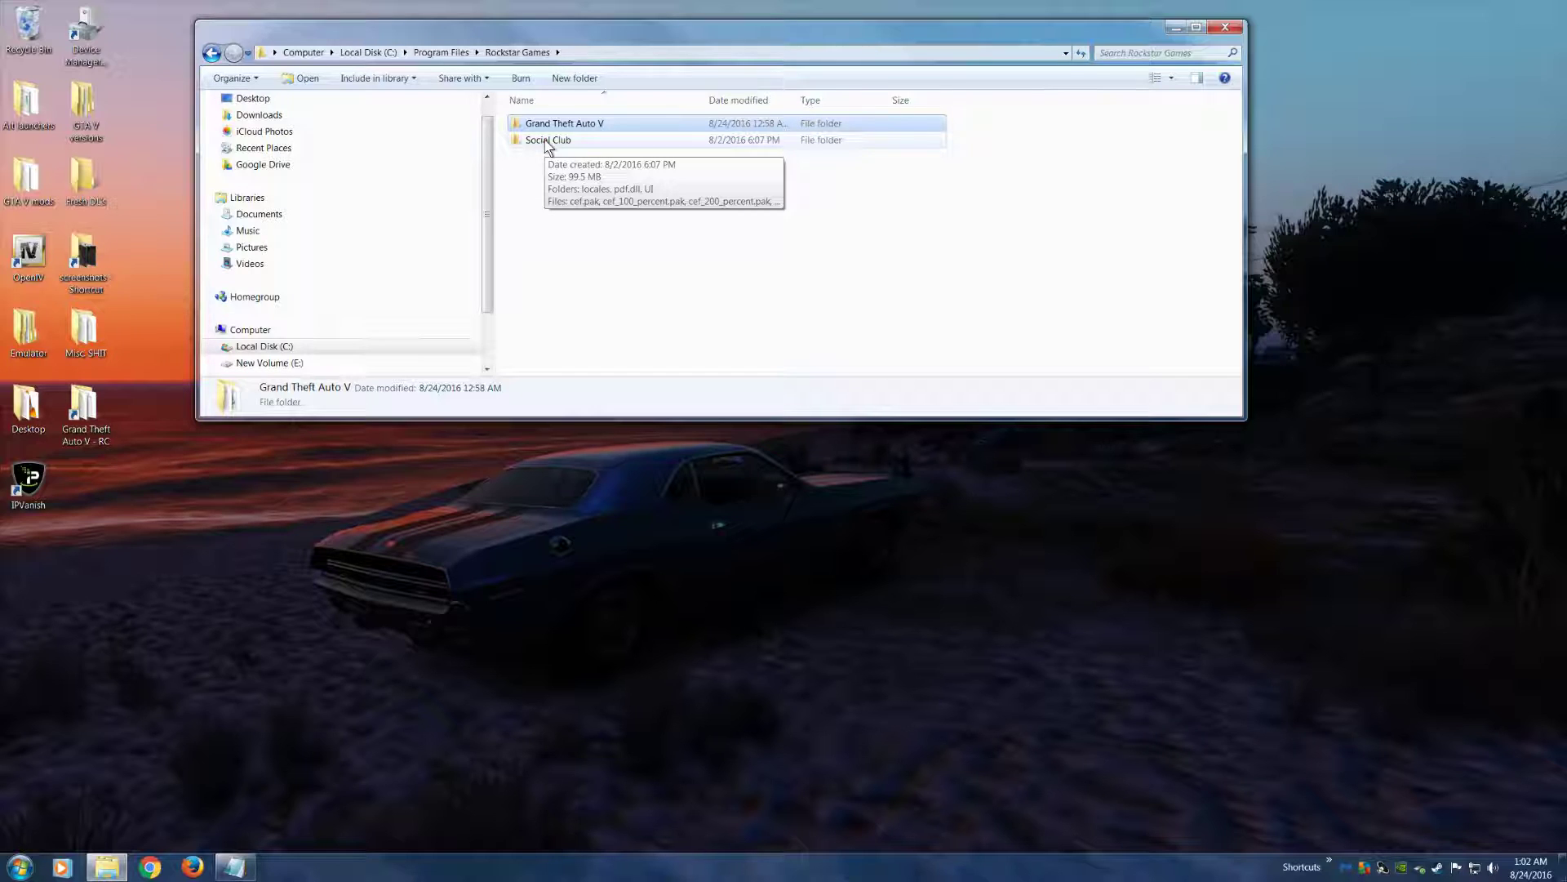
left_click(580, 120)
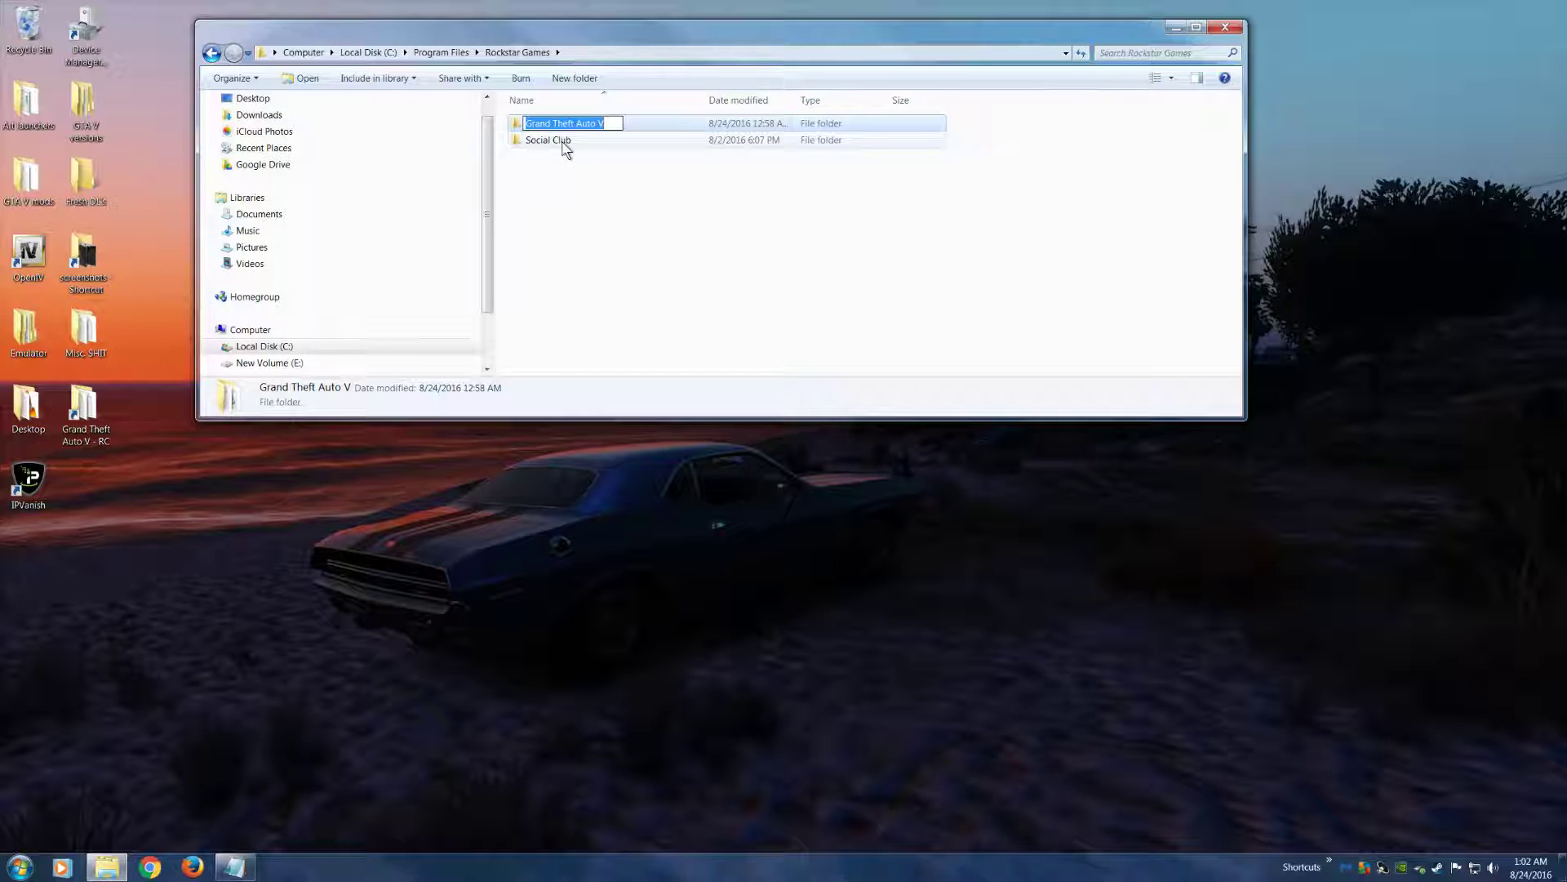
left_click(1224, 27)
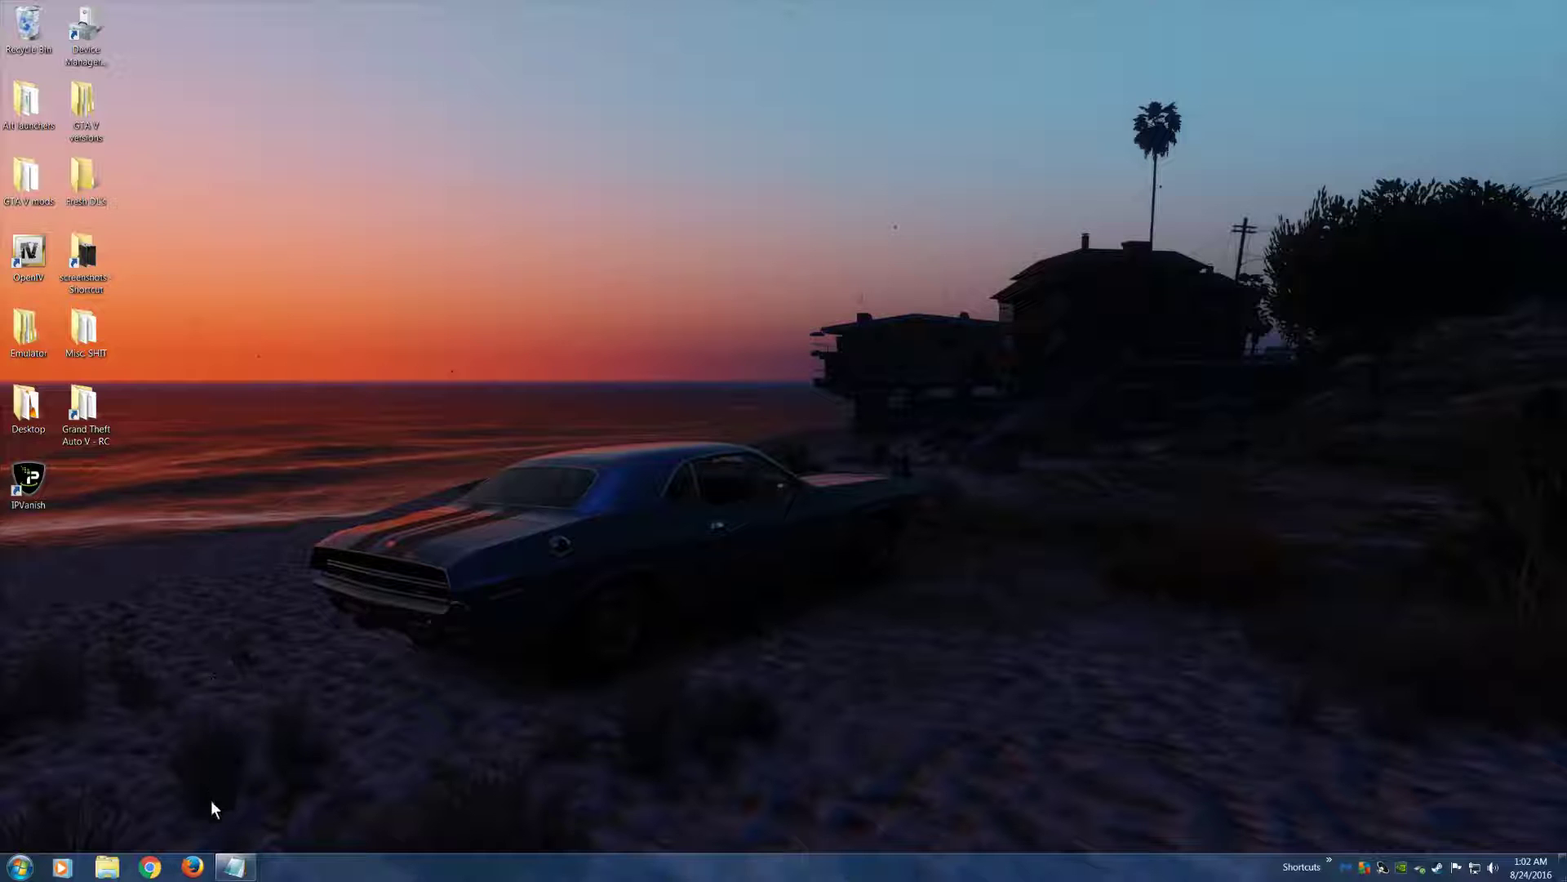
Switch to Firefox, sort the Tools category on GTA5-Mods.com by Most Downloaded, and minimize the browser after viewing it
left_click(191, 867)
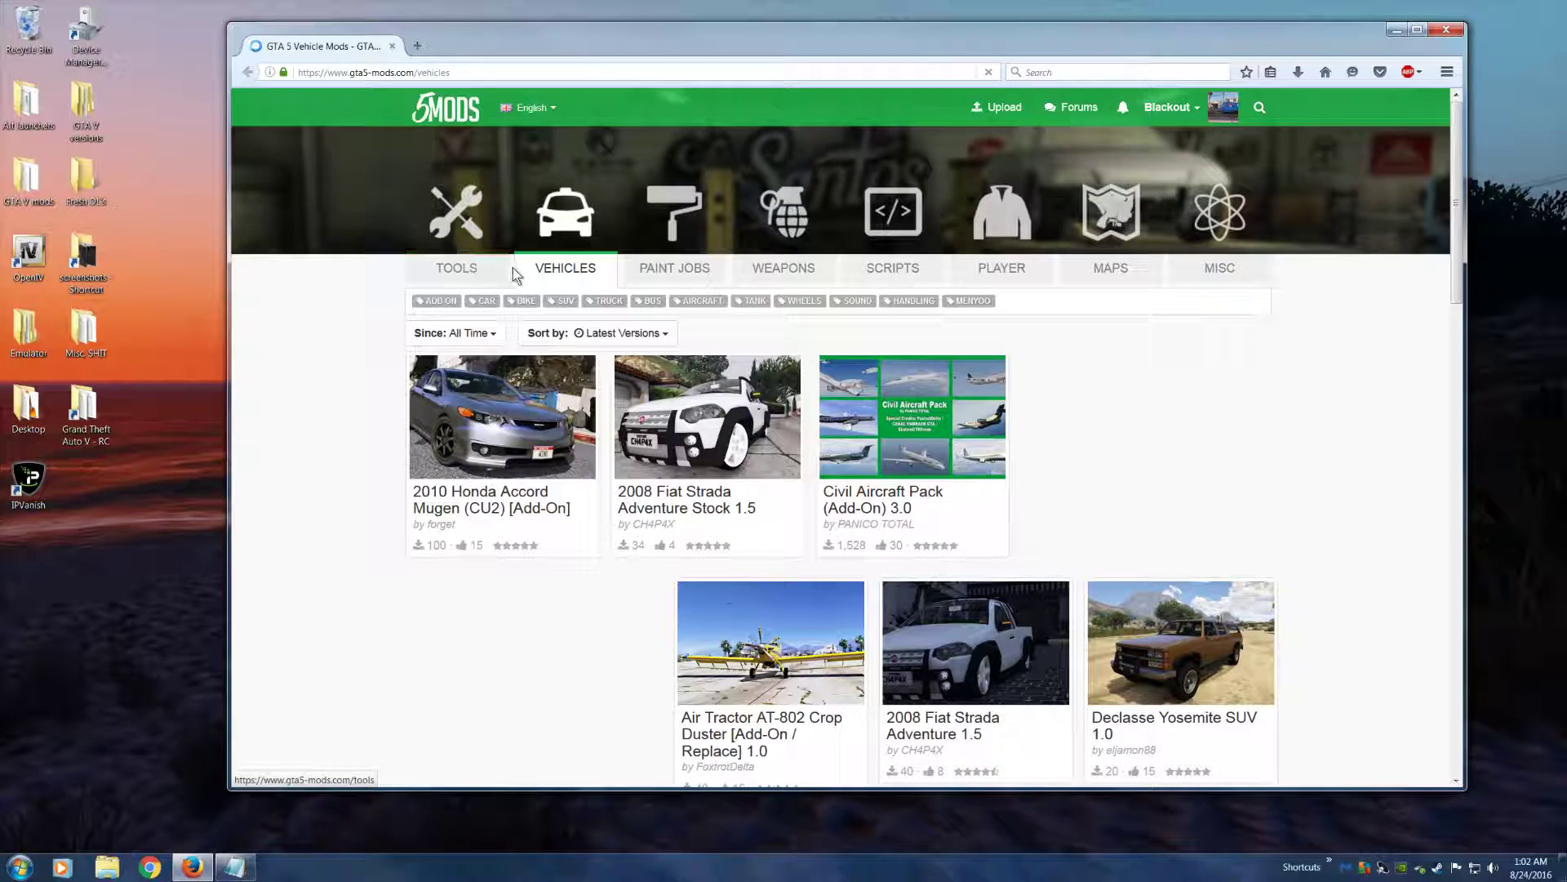
left_click(576, 334)
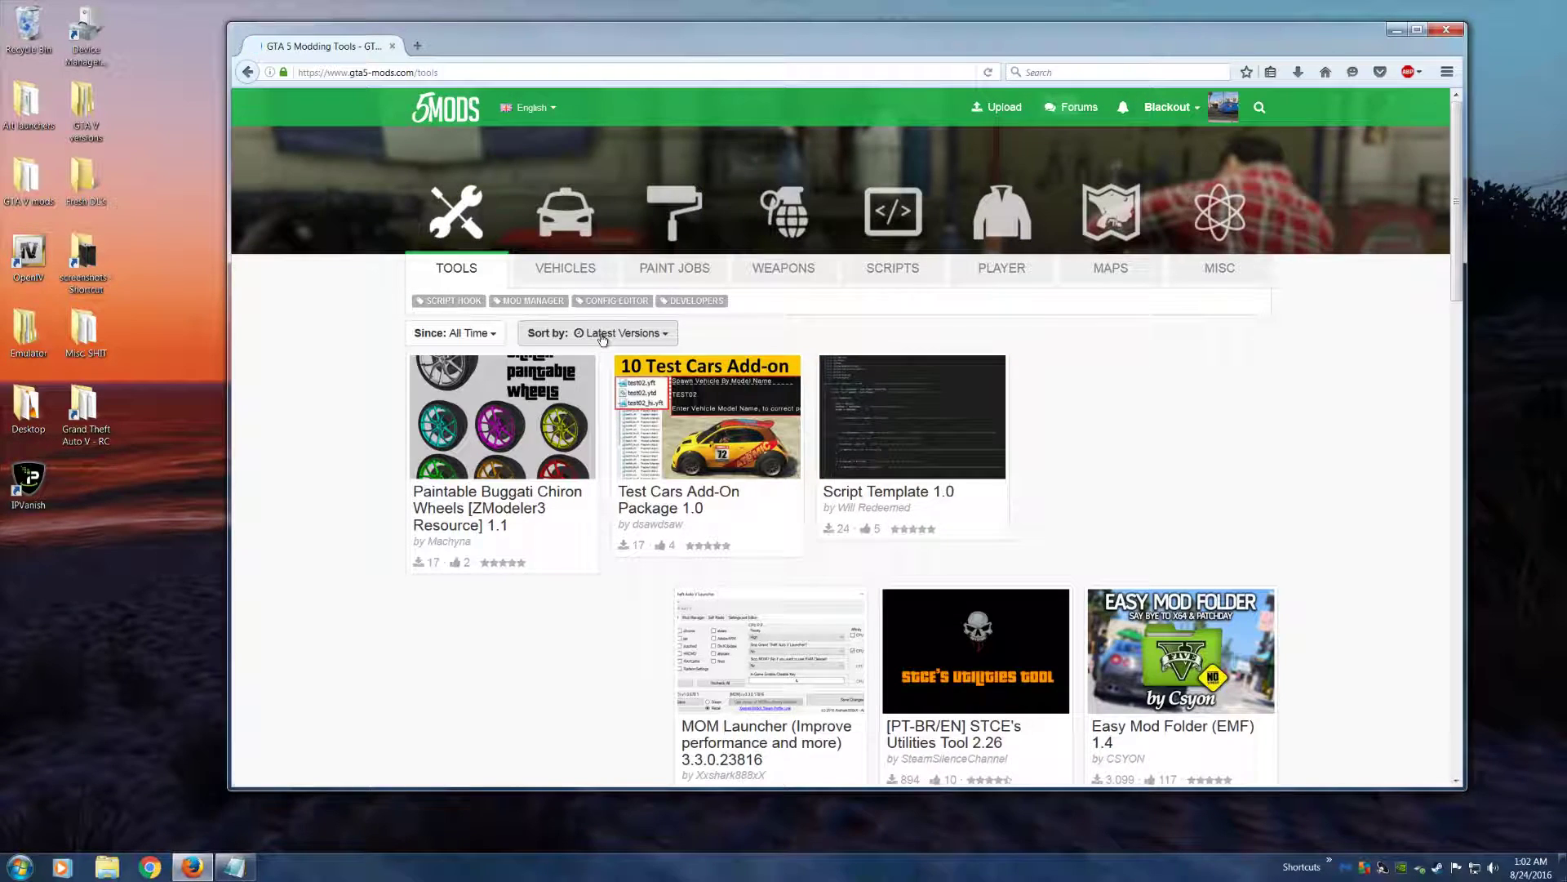
left_click(598, 423)
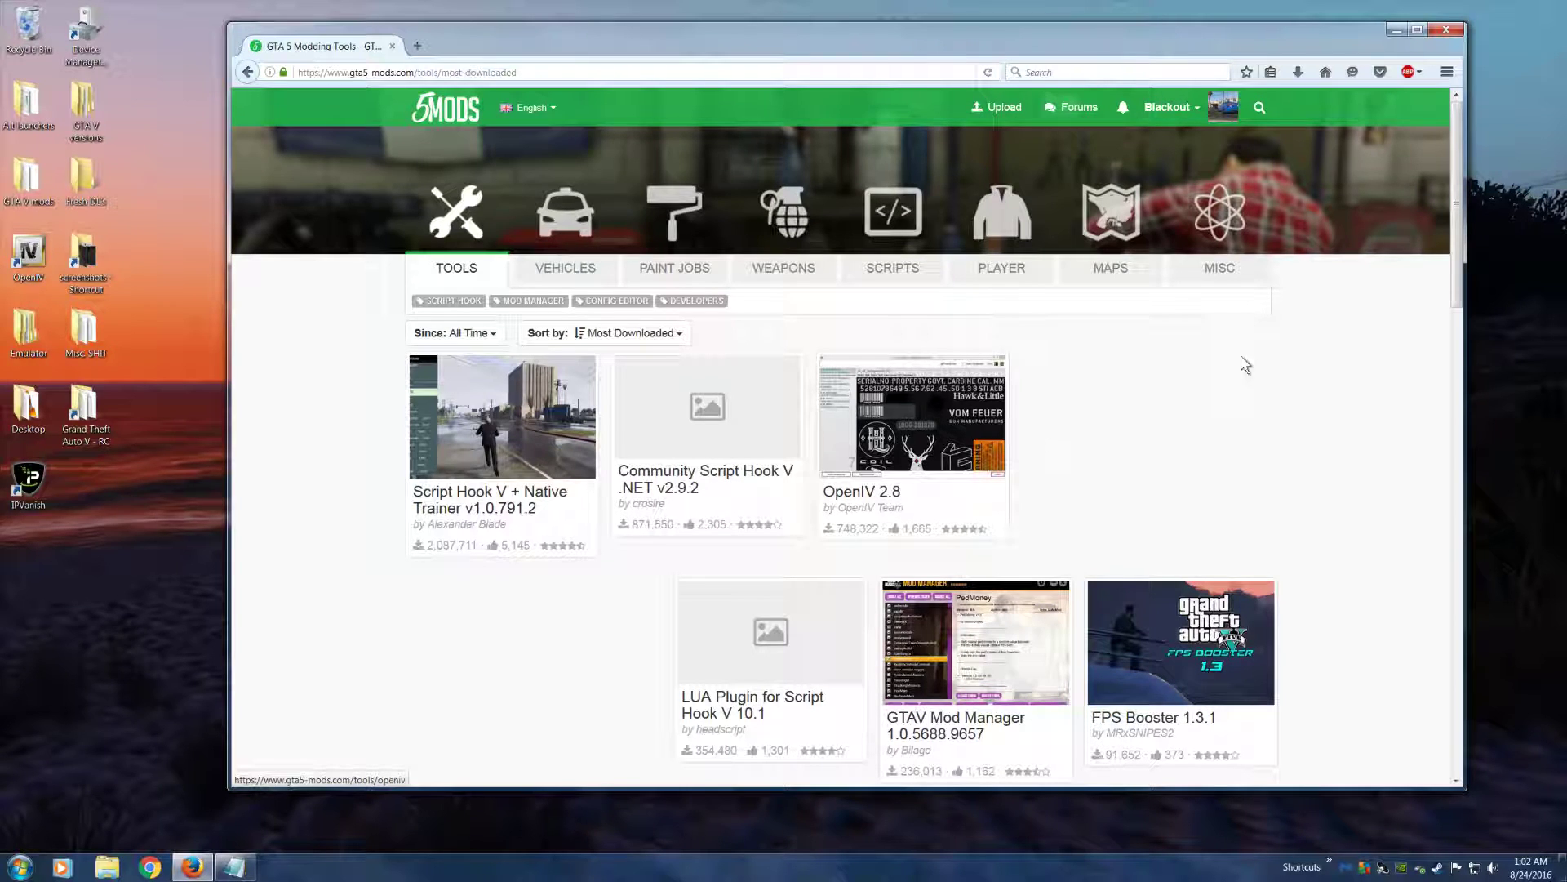
left_click(1396, 30)
Open OpenIV for the Windows version of Grand Theft Auto V and move its window lower on the desktop
double_click(28, 253)
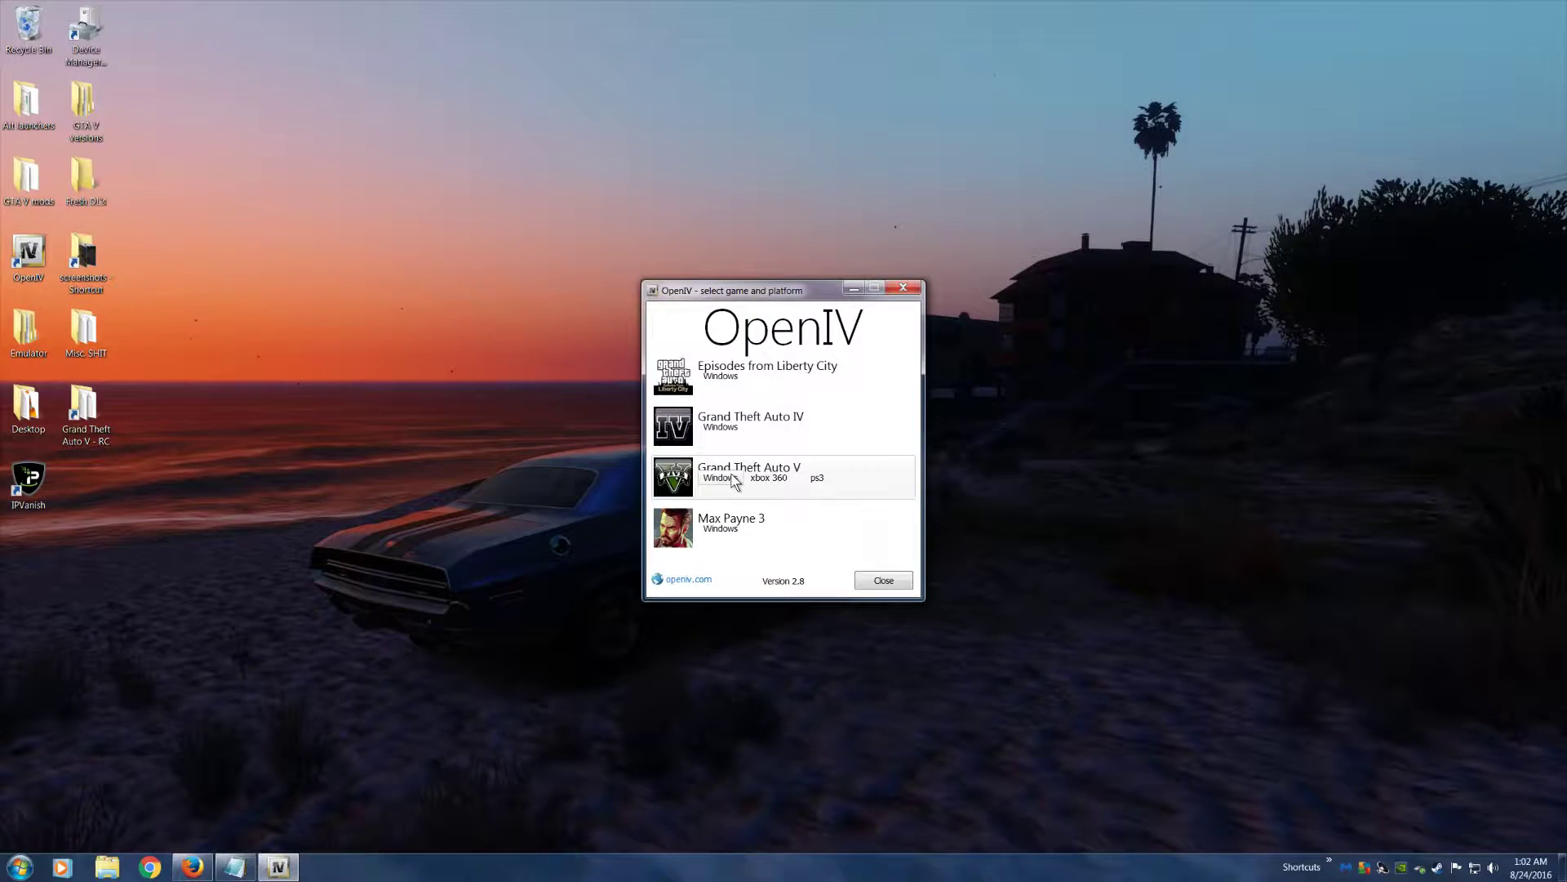
left_click(722, 475)
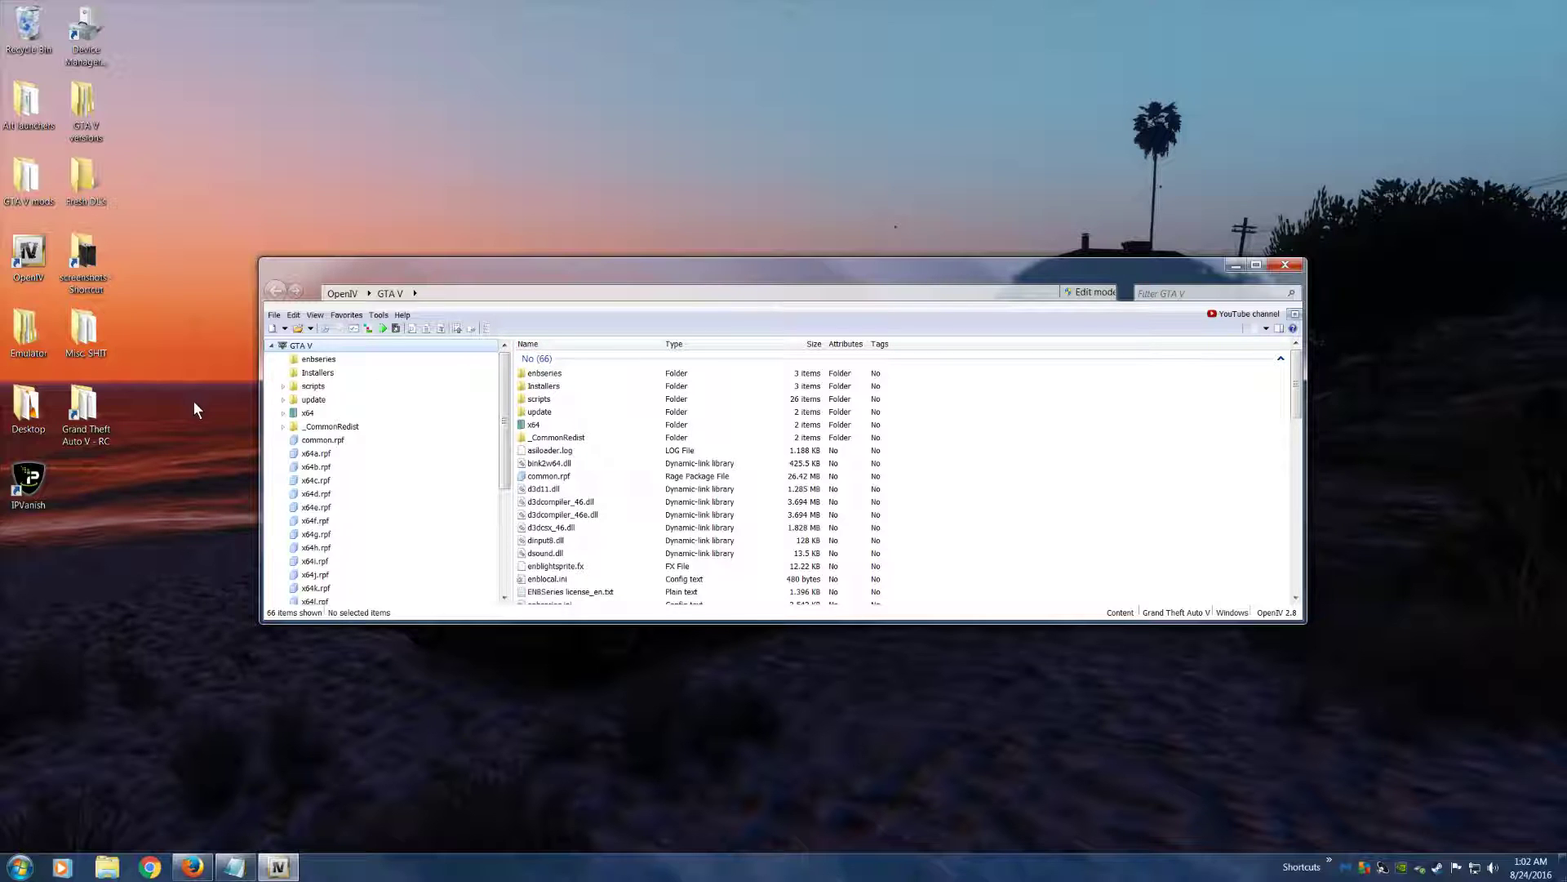
left_click_drag(431, 291, 392, 376)
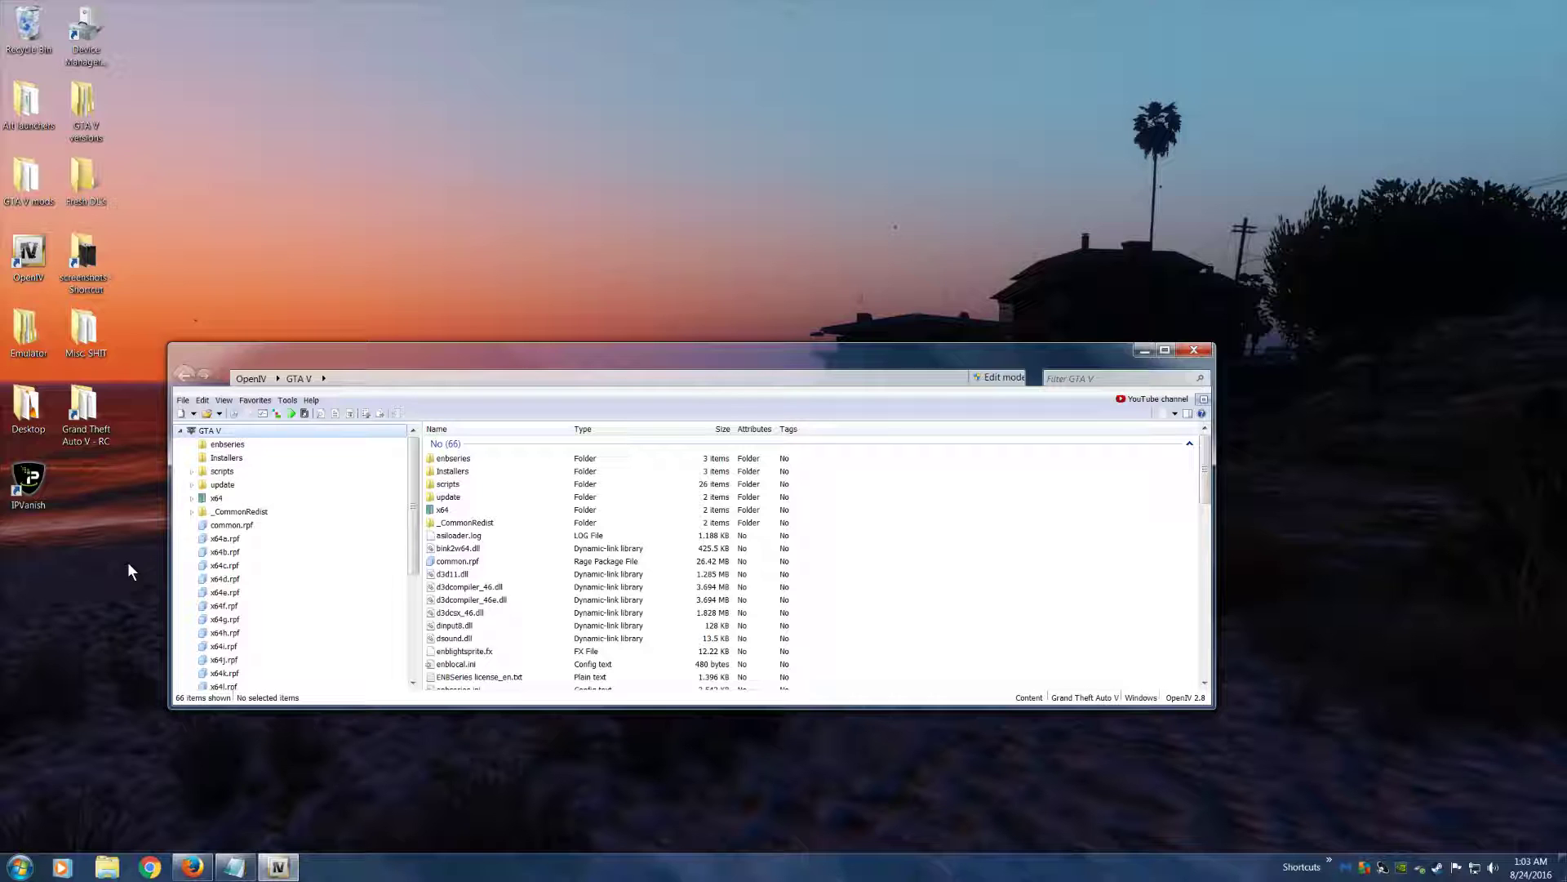
Switch to Firefox, view the Misc category on GTA5-Mods.com, and search the site for VisualV
left_click(192, 865)
left_click(1220, 267)
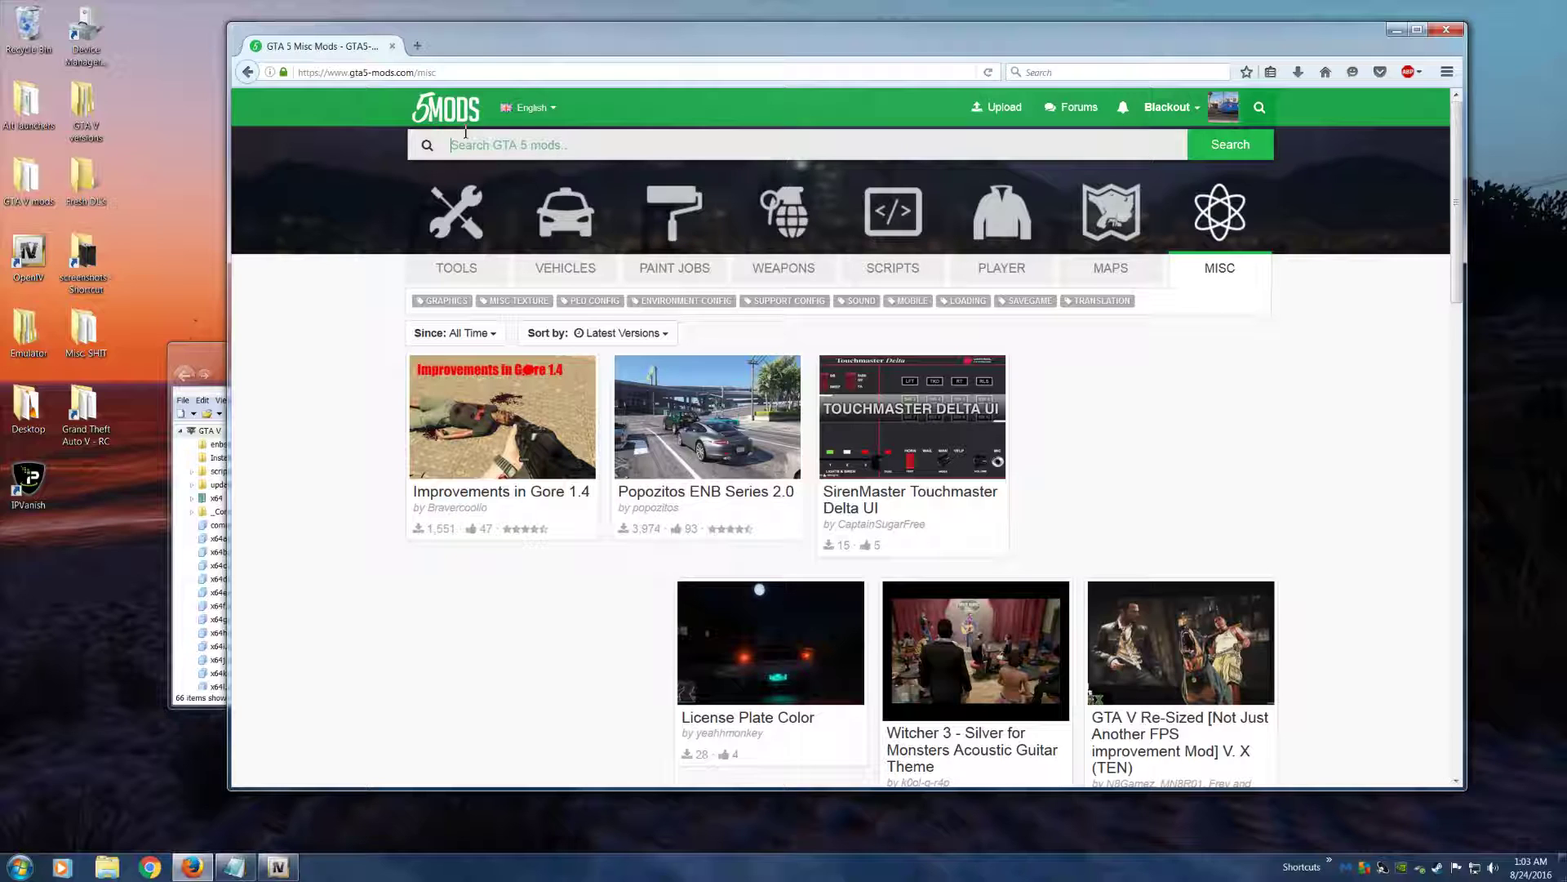
type("v")
key("BackSpace")
key("BackSpace")
type("VisualV")
key("Return")
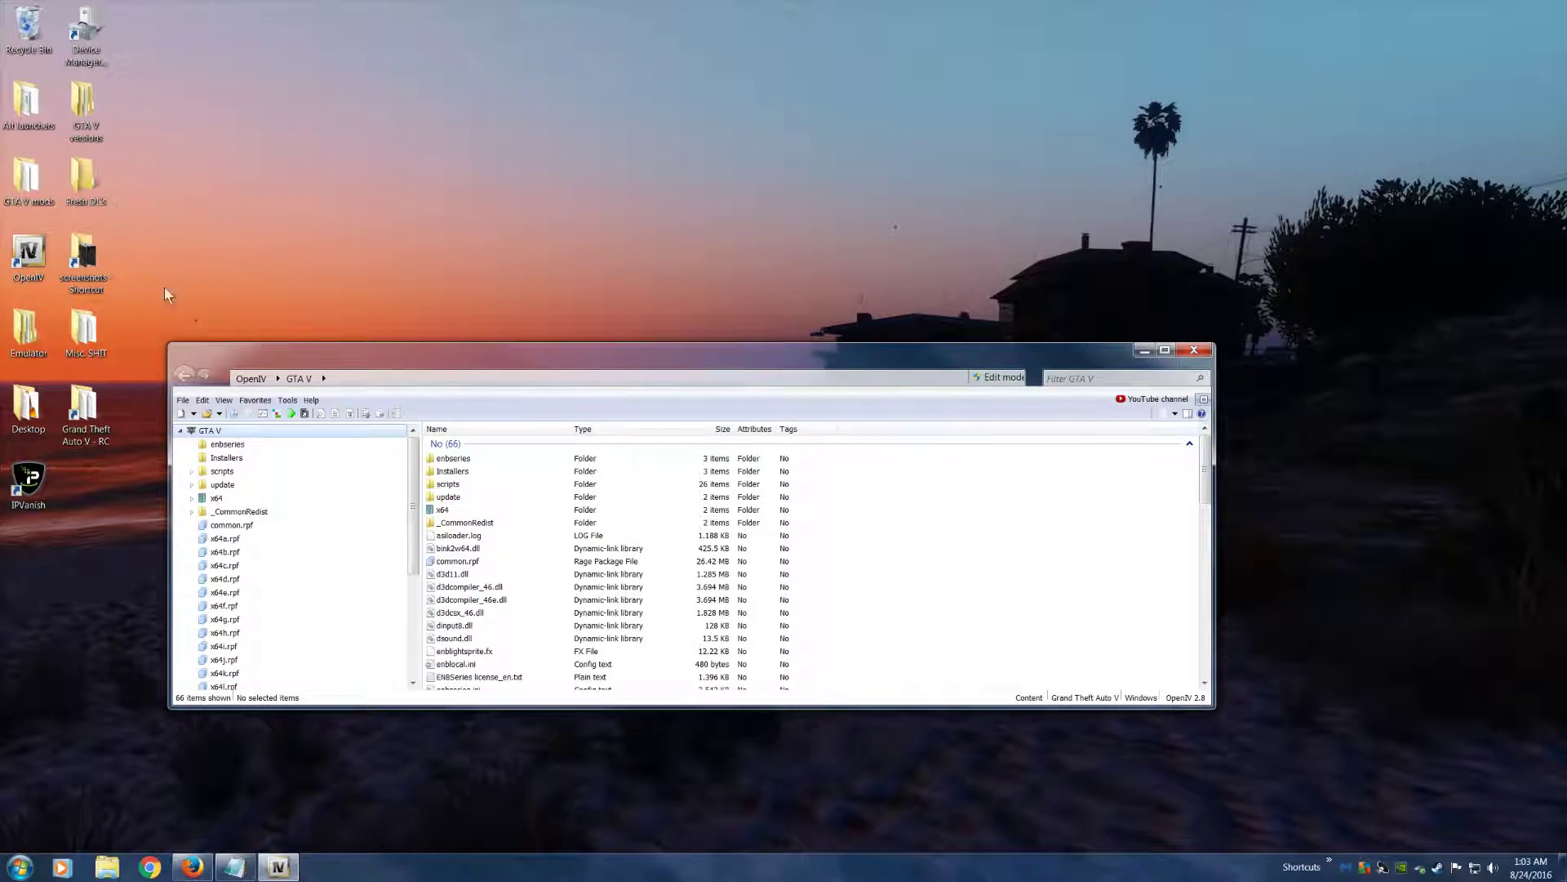
Open the "installation via modPackage" folder inside GTA V mods\VisualV and select the VisualV.oiv file
double_click(31, 174)
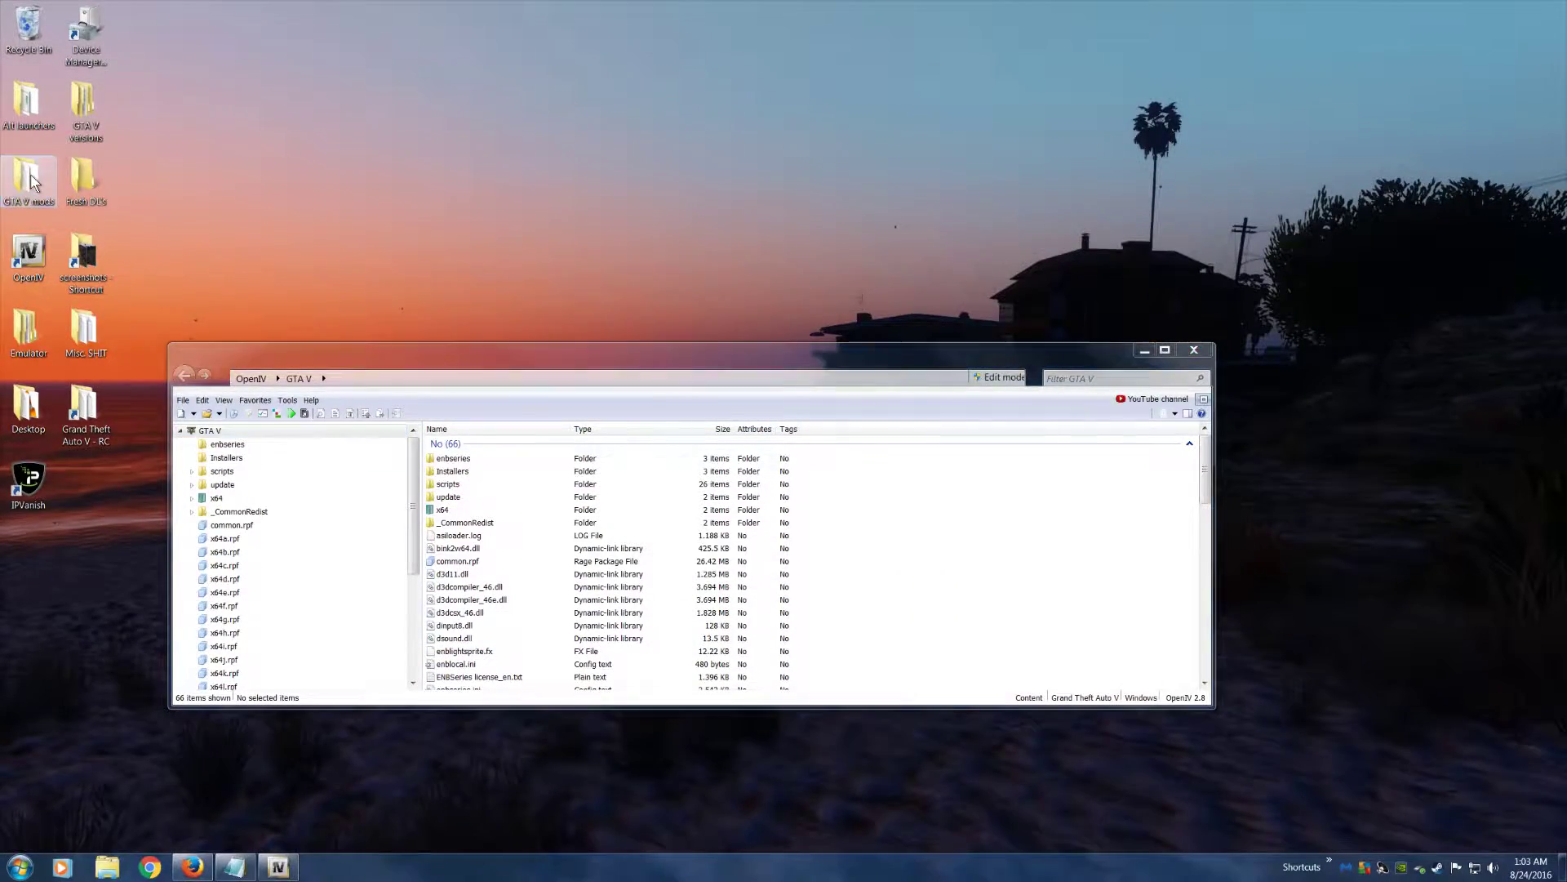
left_click(548, 275)
scroll(572, 278, "down", 10)
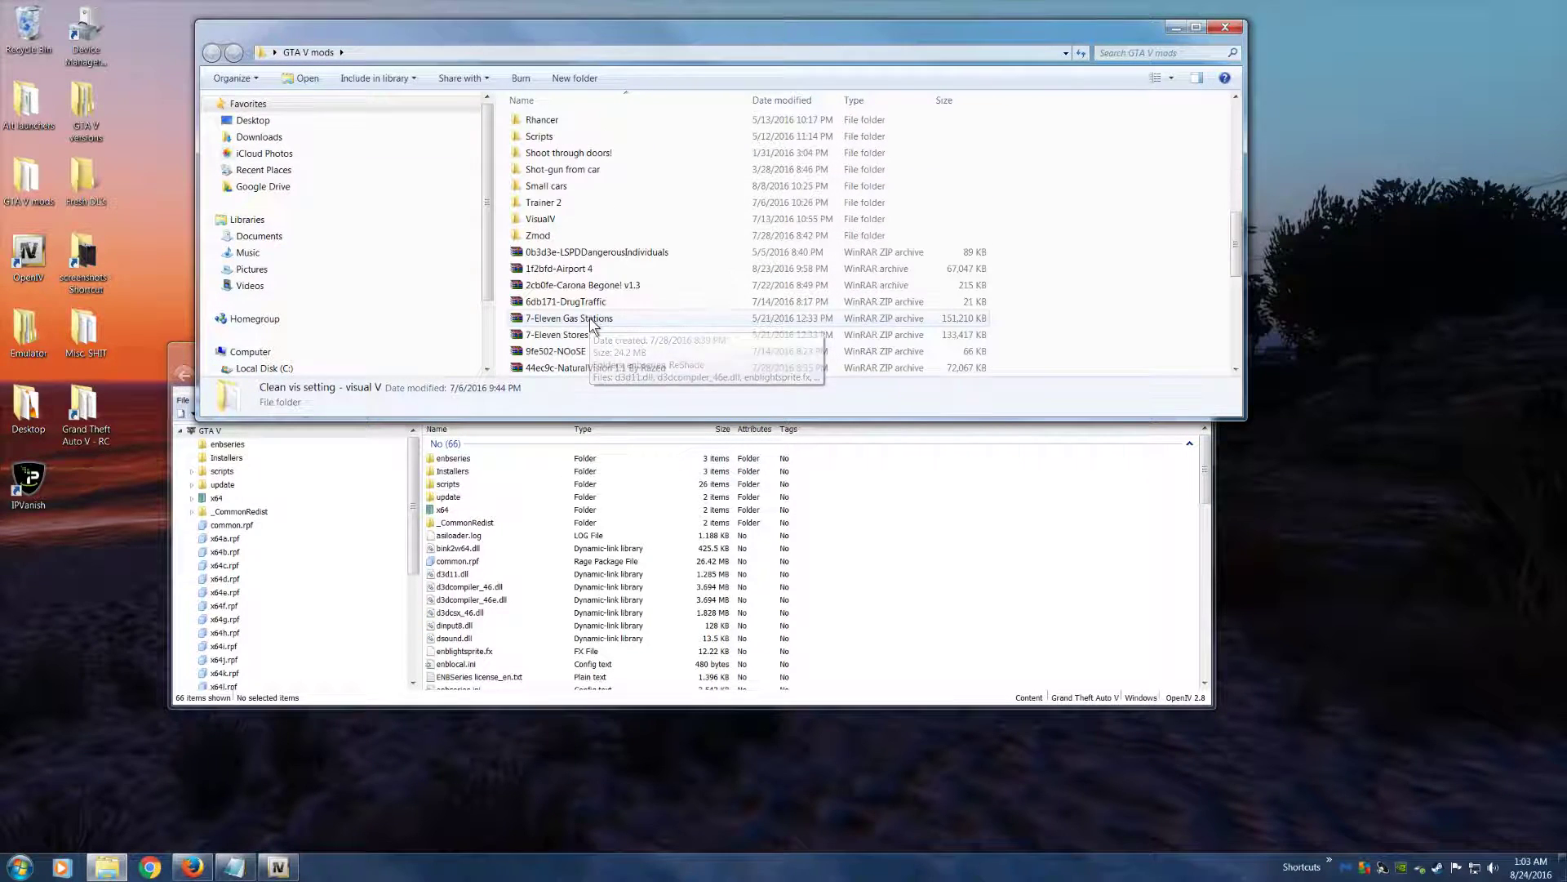
double_click(556, 226)
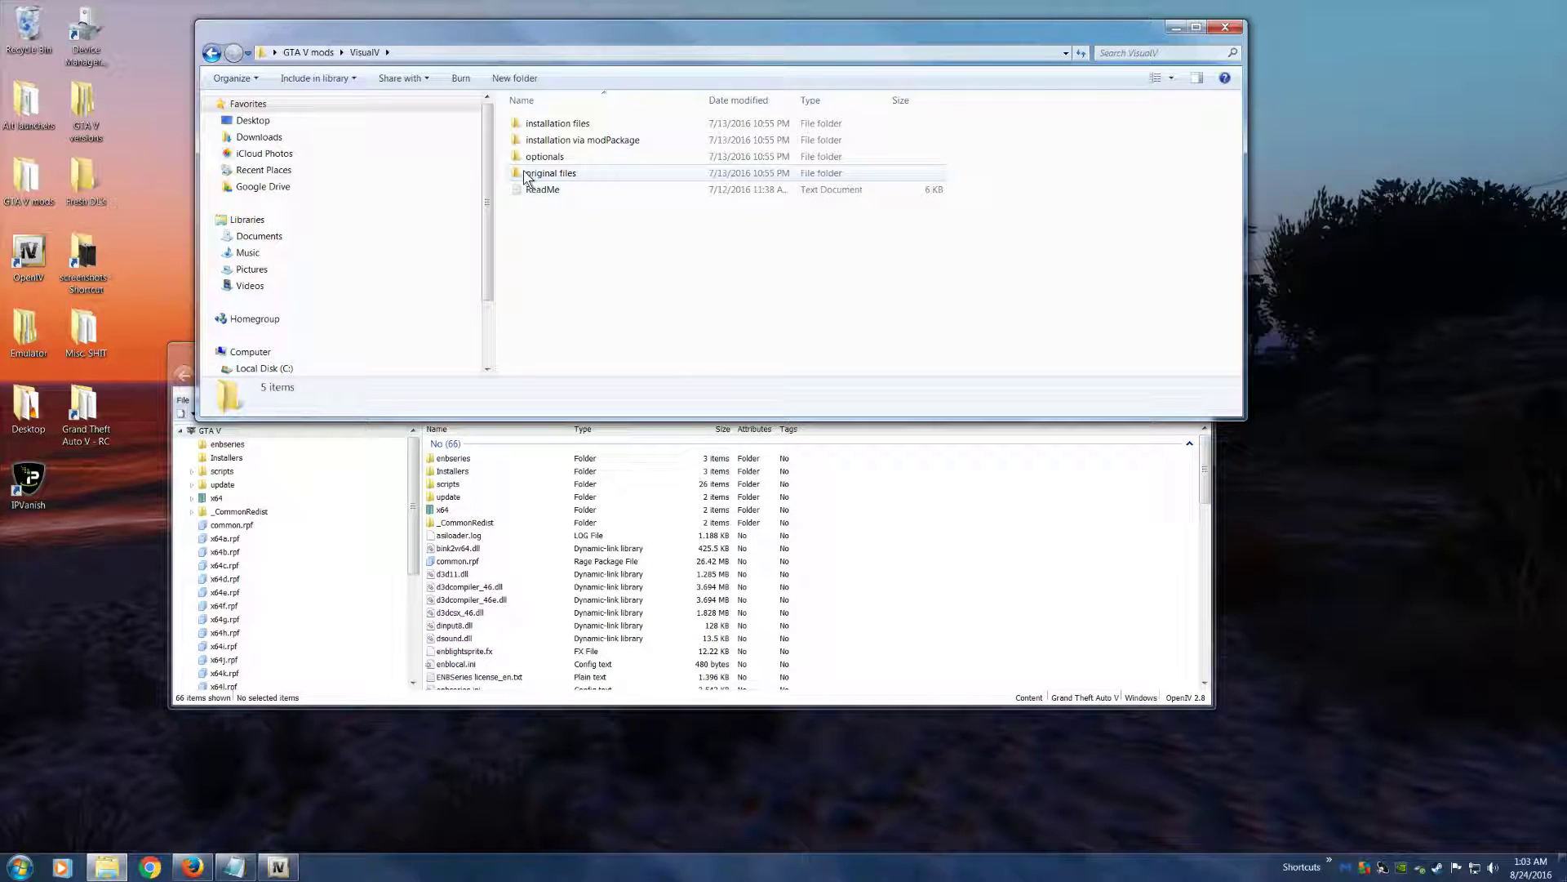
double_click(565, 141)
left_click(557, 125)
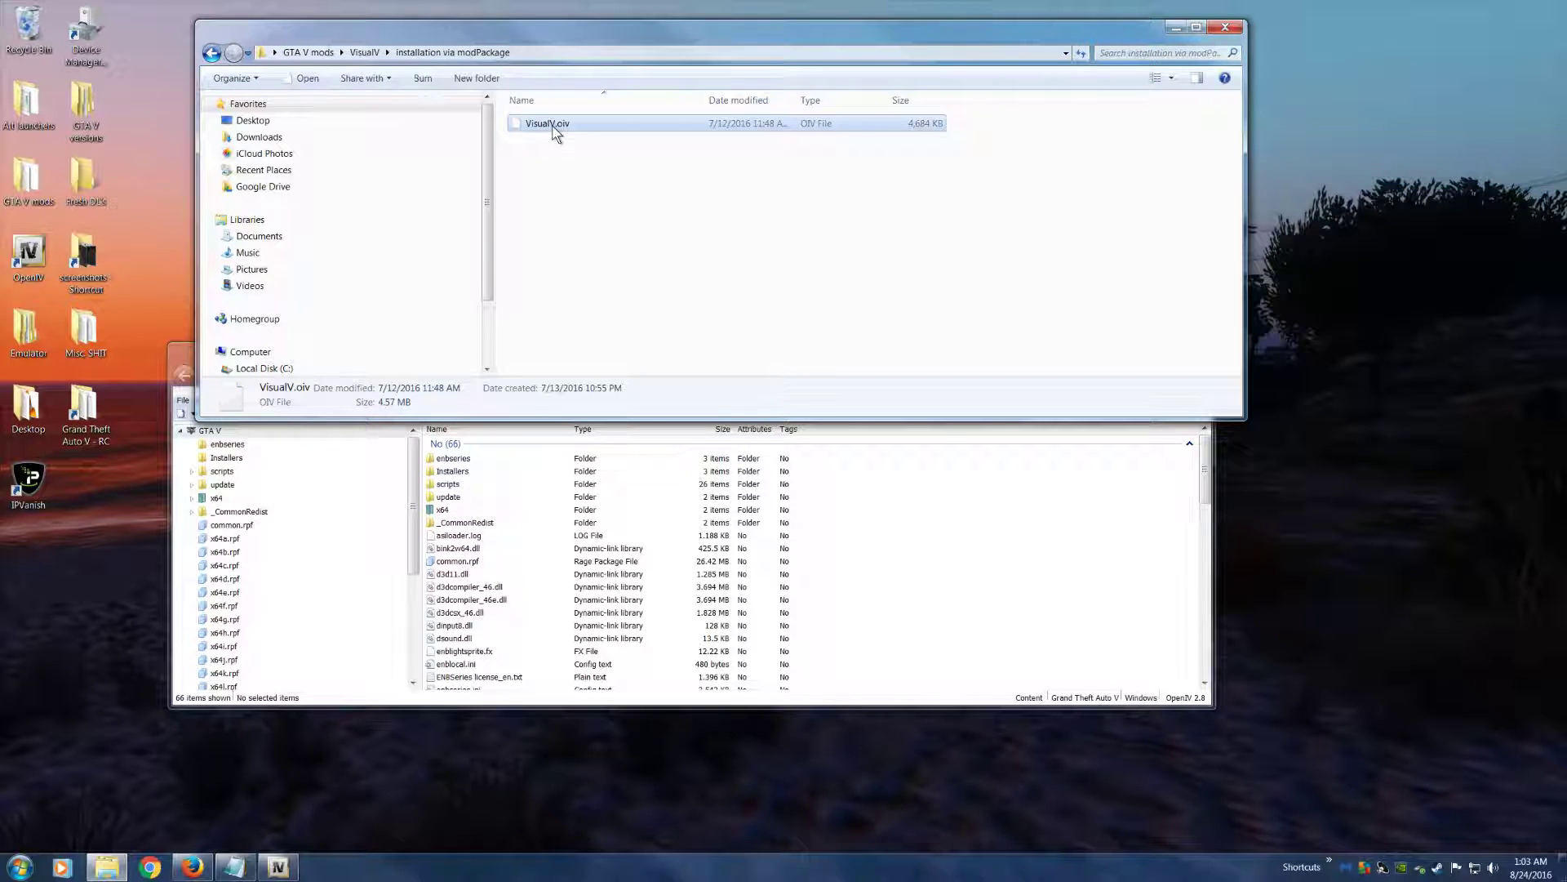
Shrink and reposition the folder window above OpenIV, move VisualV.oiv out to the desktop, and close the folder window
left_click_drag(615, 32, 555, 13)
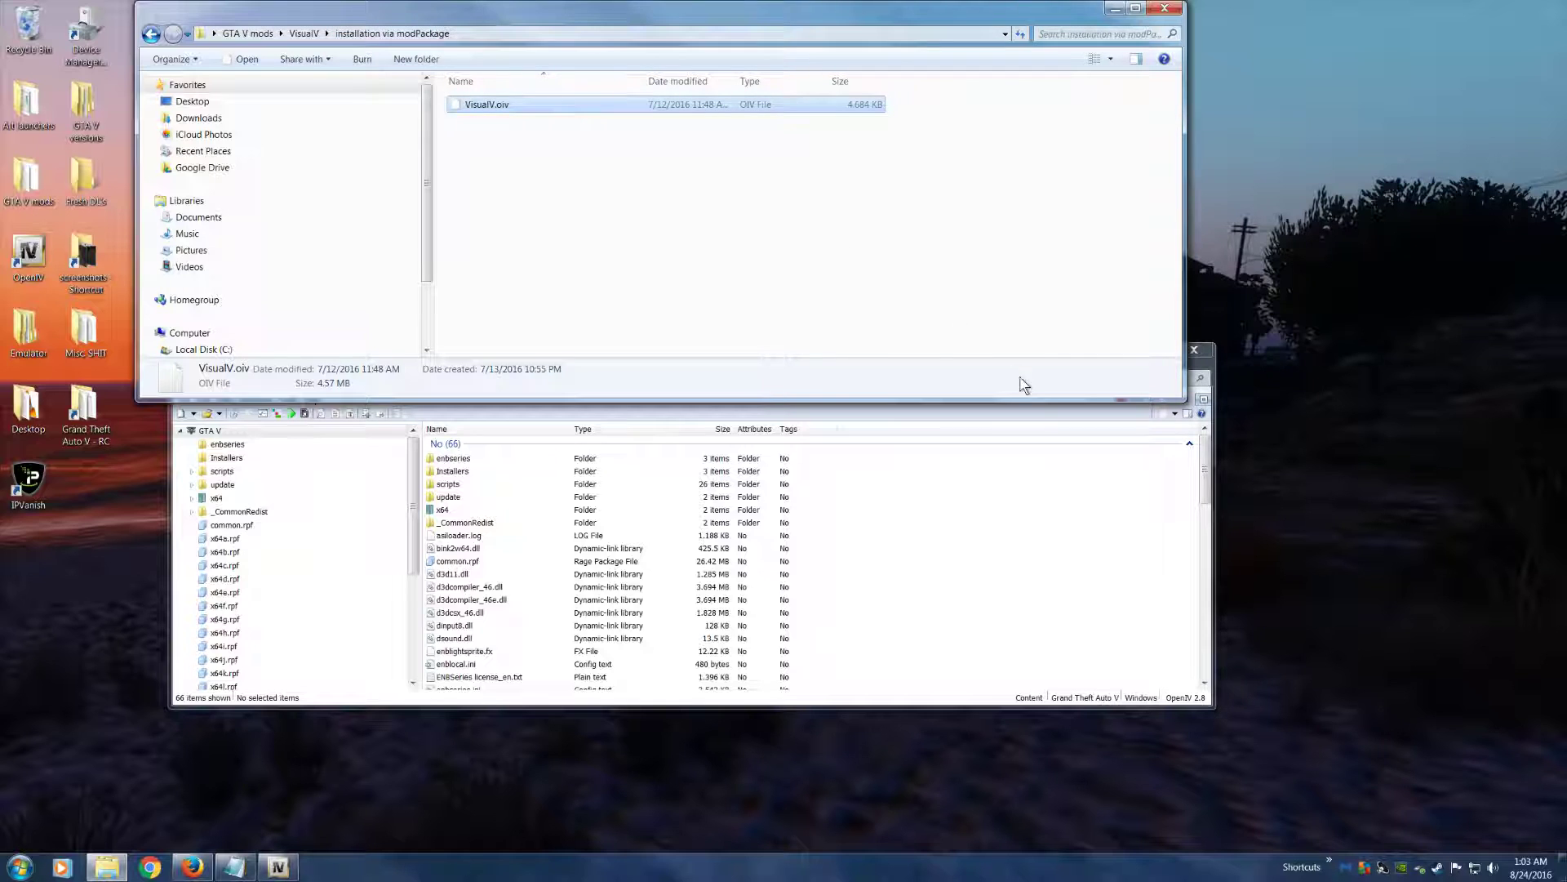
left_click_drag(1180, 400, 1122, 283)
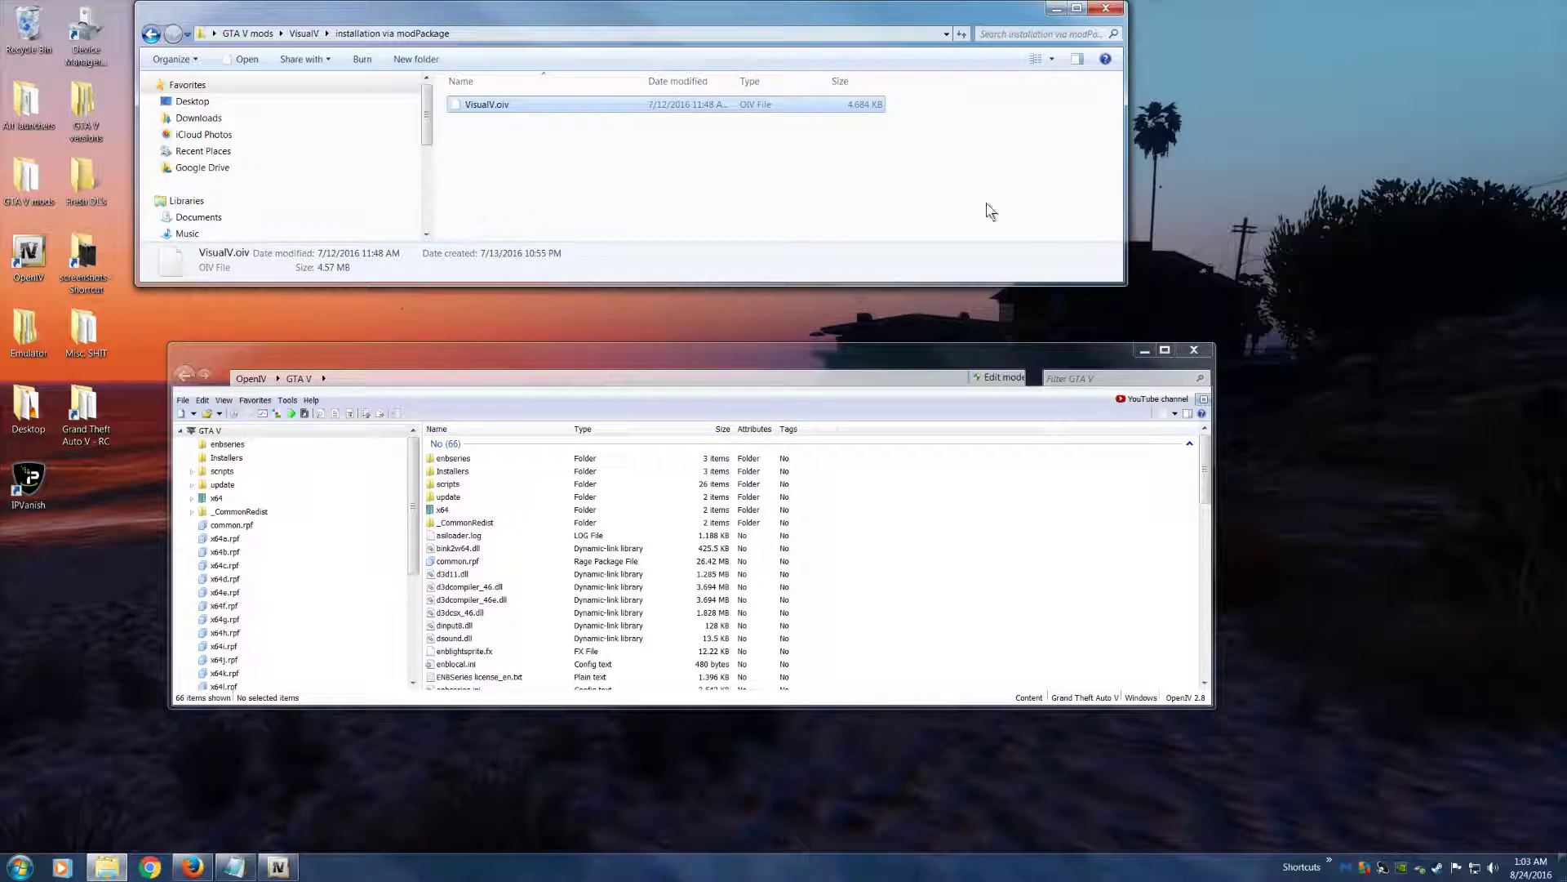
left_click_drag(598, 8, 671, 38)
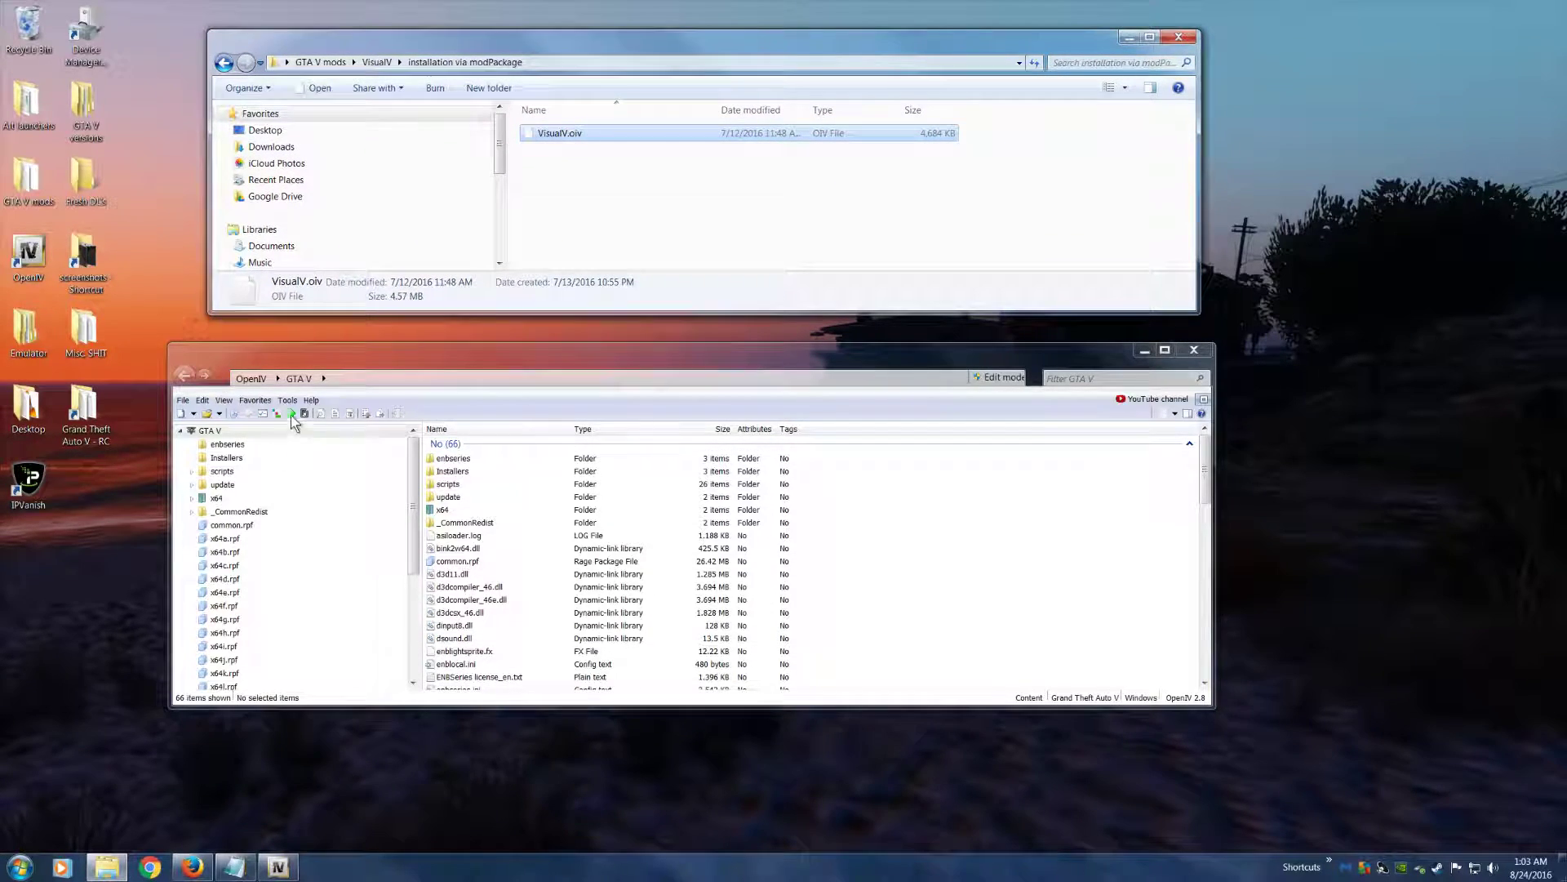
left_click_drag(526, 365, 585, 411)
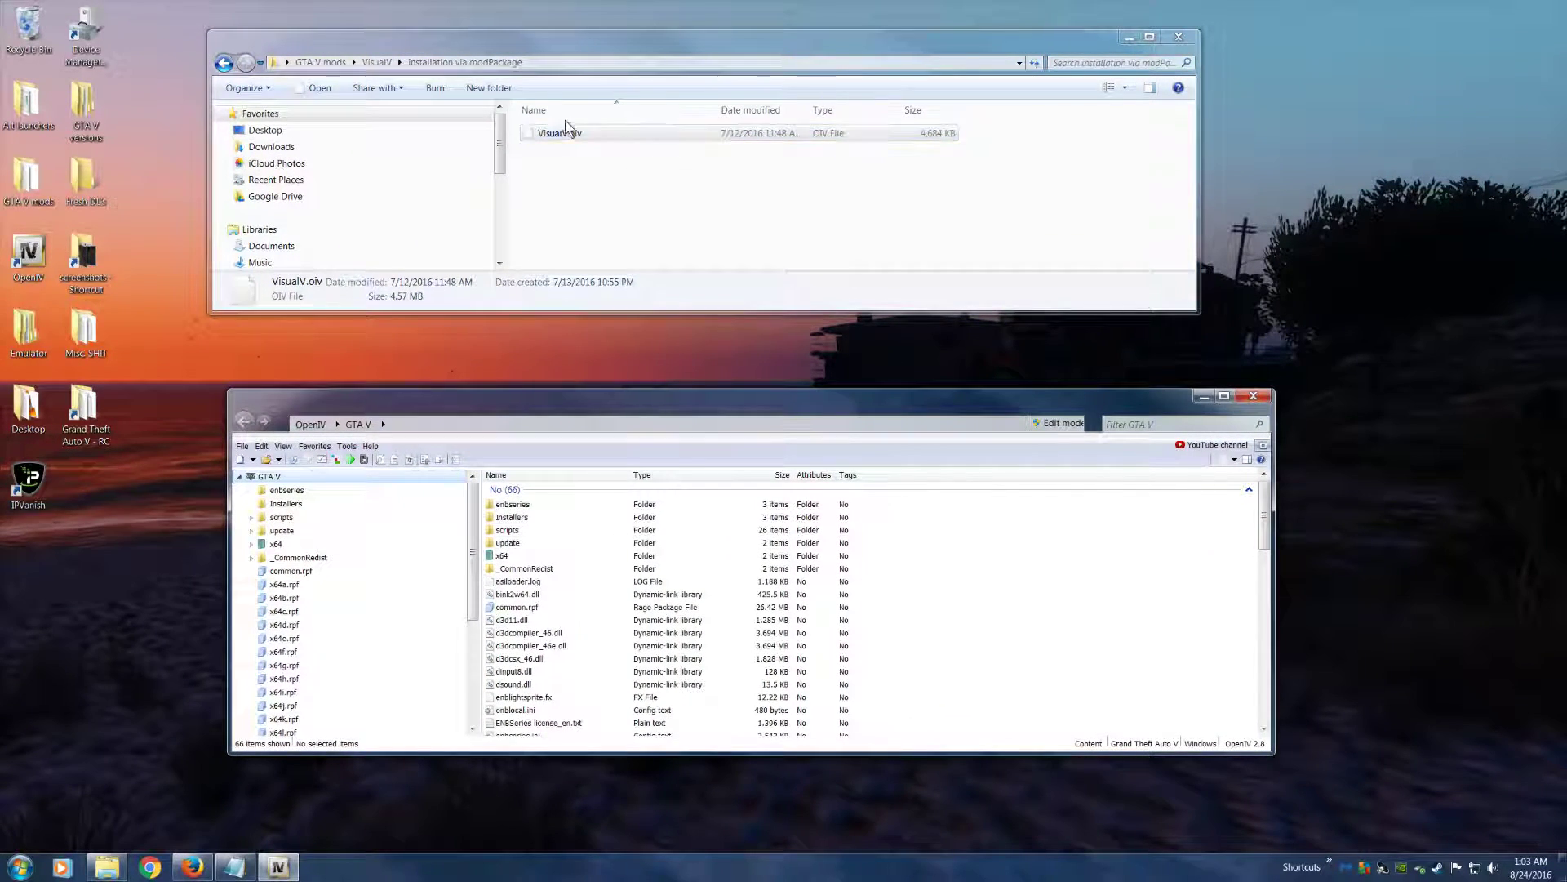
left_click_drag(507, 37, 485, 55)
left_click(541, 152)
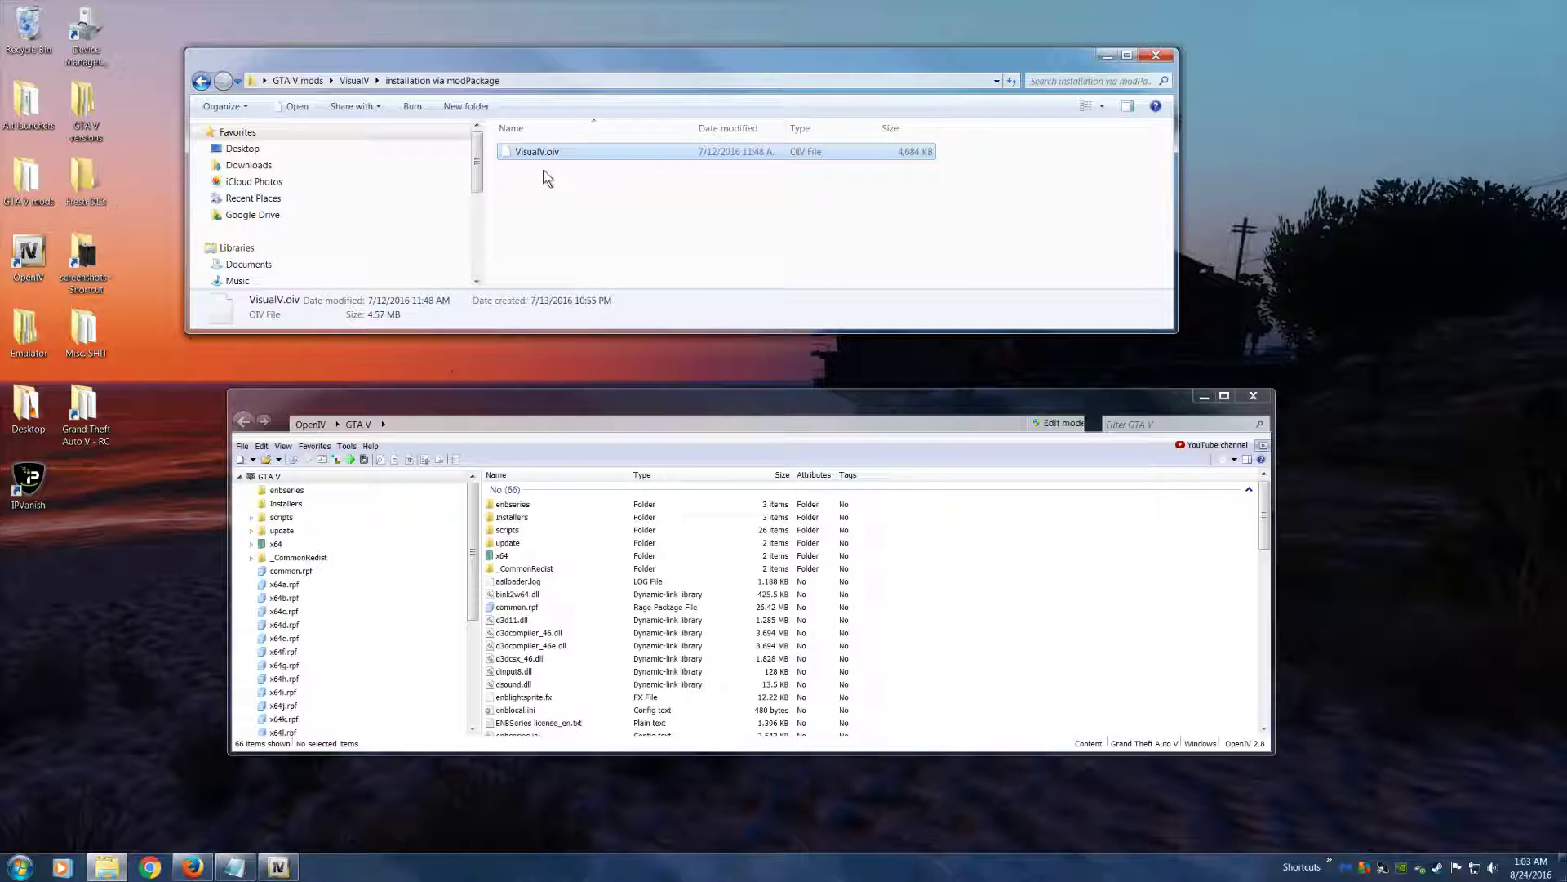
left_click_drag(539, 157, 1352, 258)
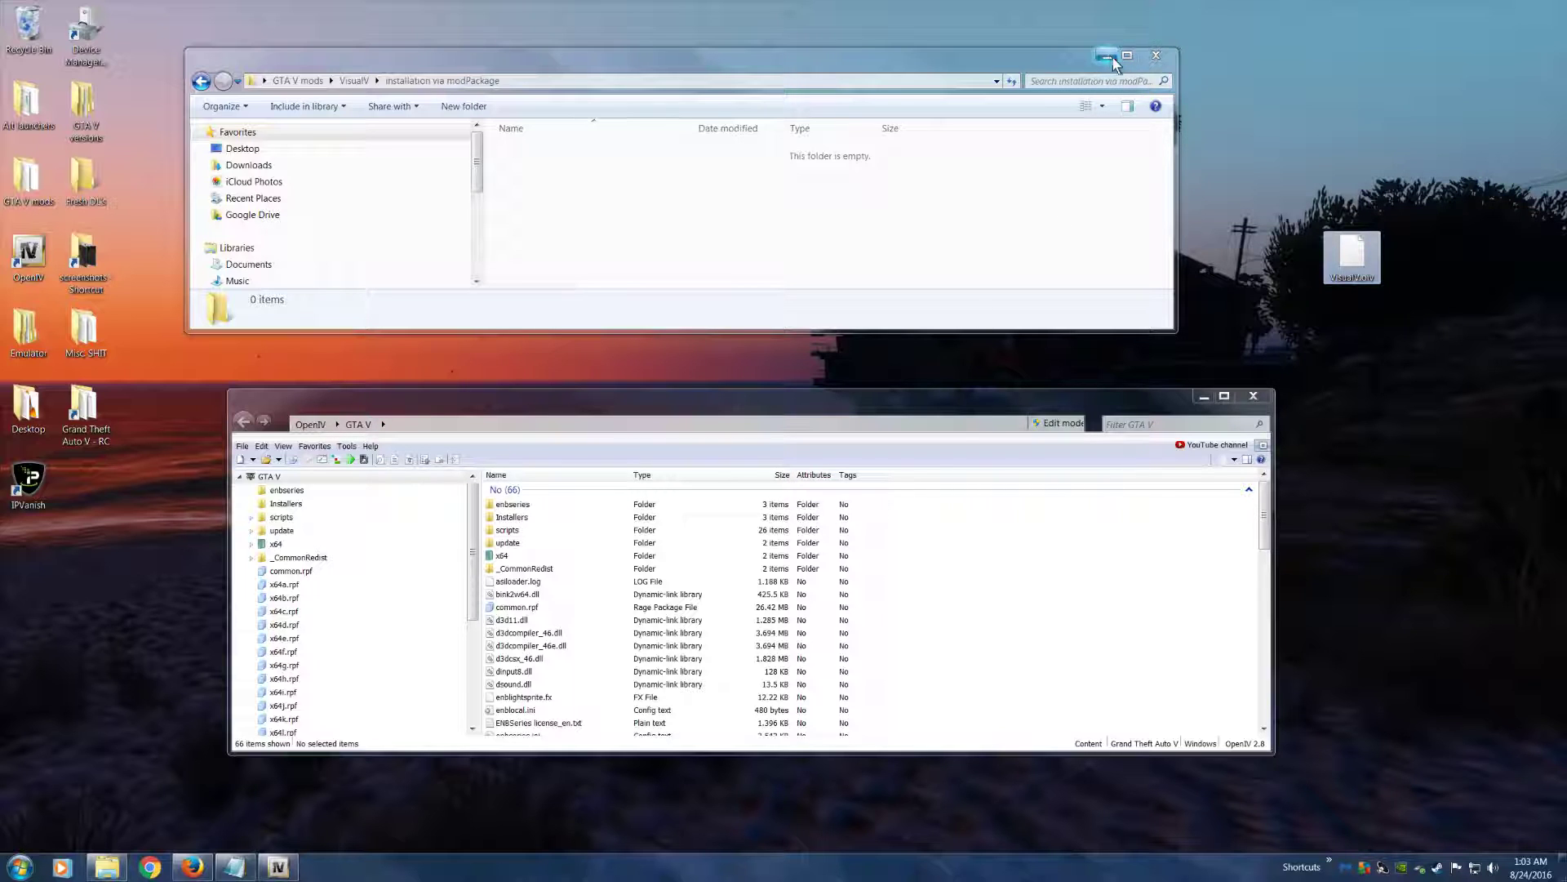
left_click(1156, 55)
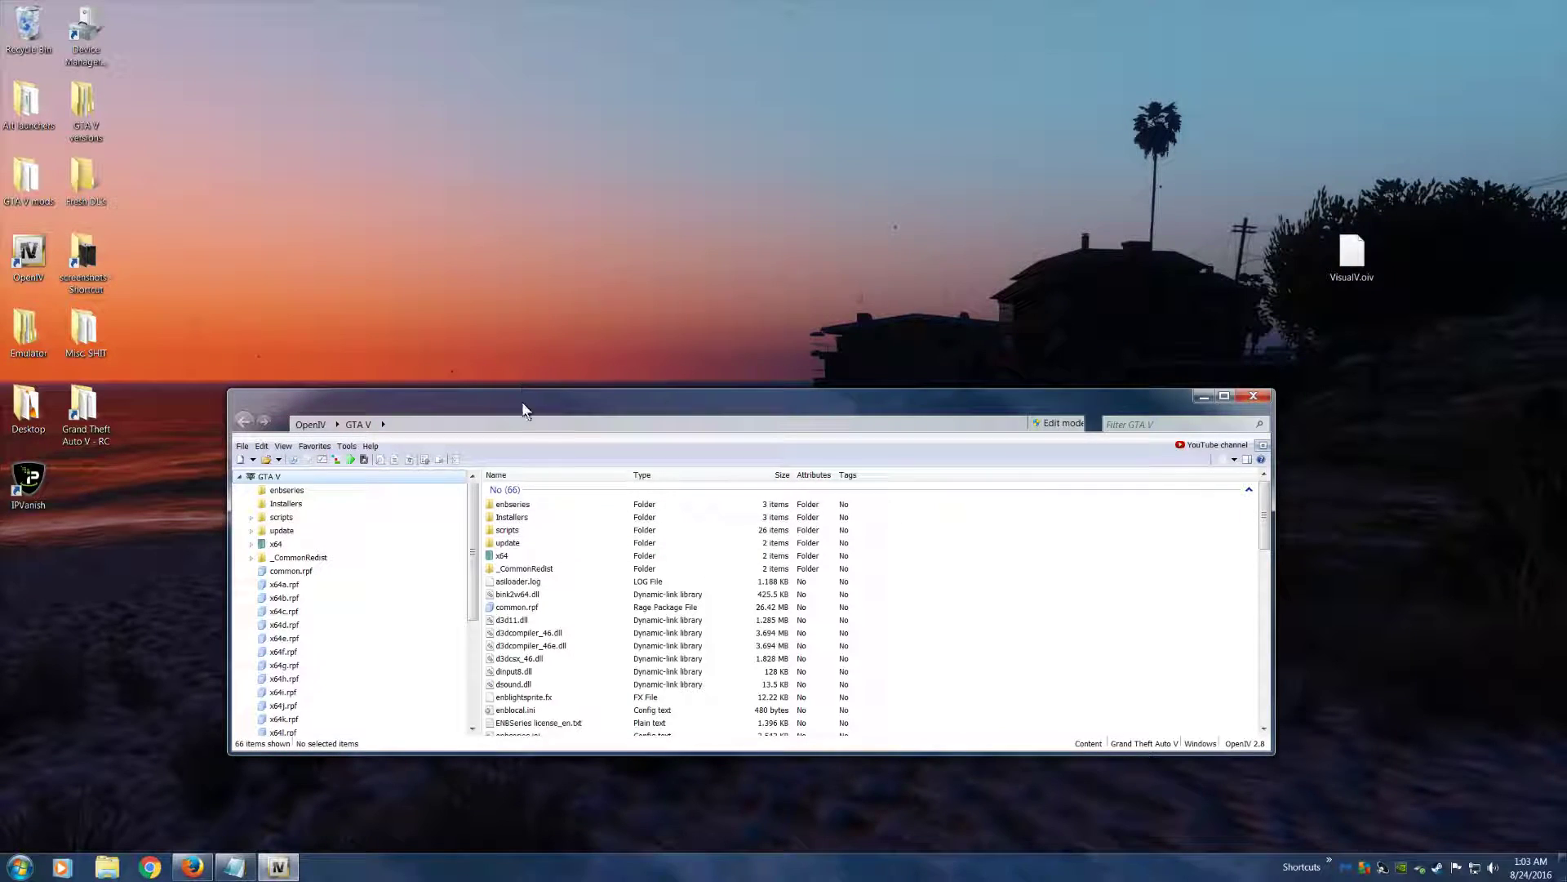
Reposition the OpenIV window and load VisualV.oiv from the Desktop into the package installer
left_click_drag(528, 404, 452, 457)
left_click_drag(781, 462, 903, 407)
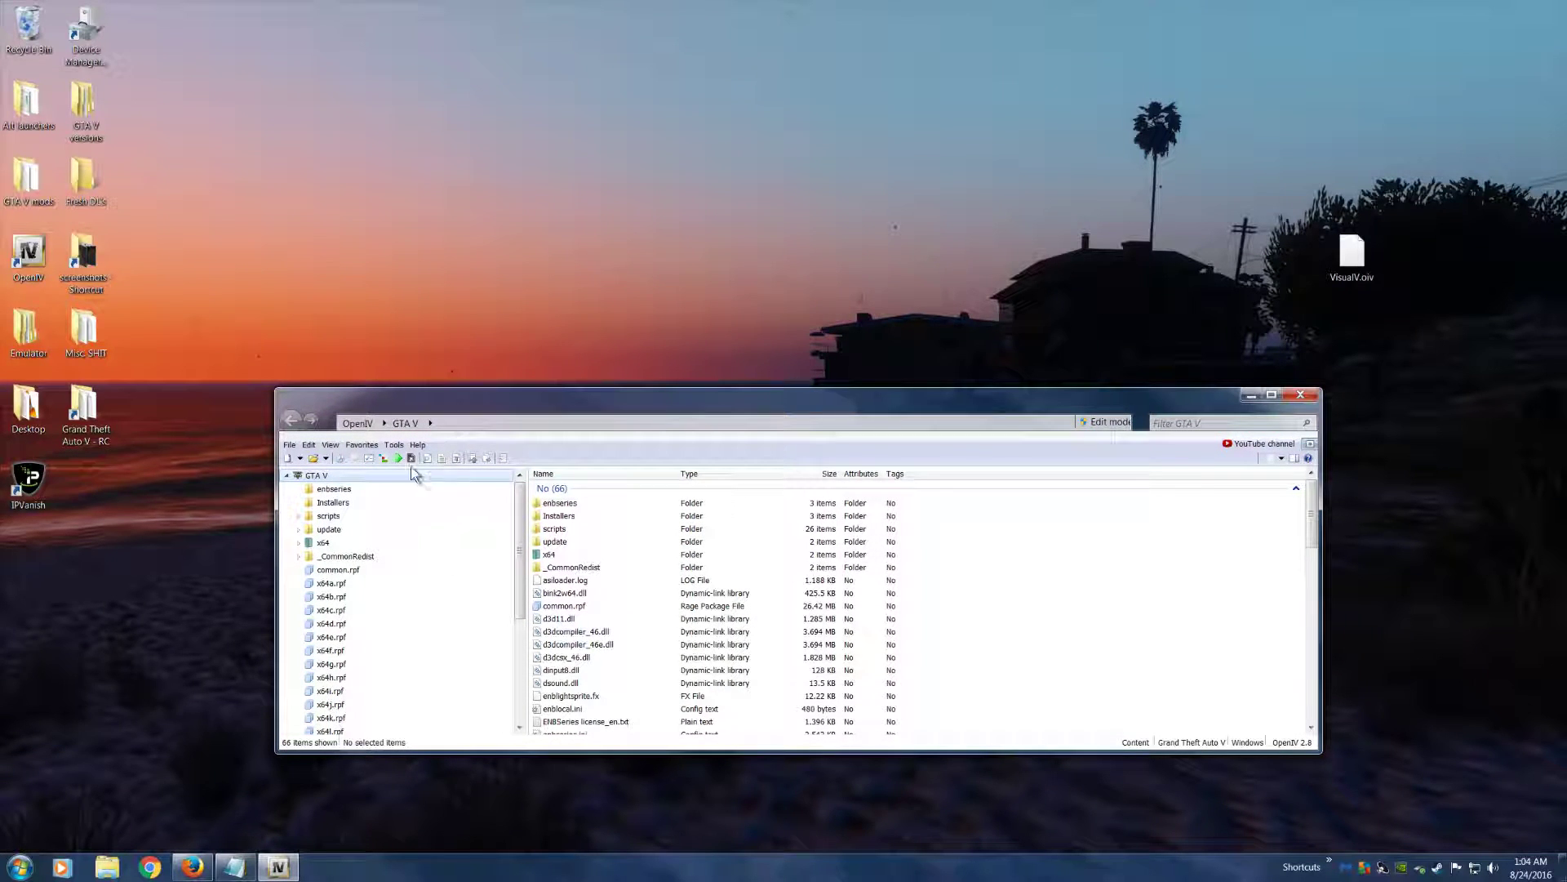
left_click_drag(472, 413, 472, 397)
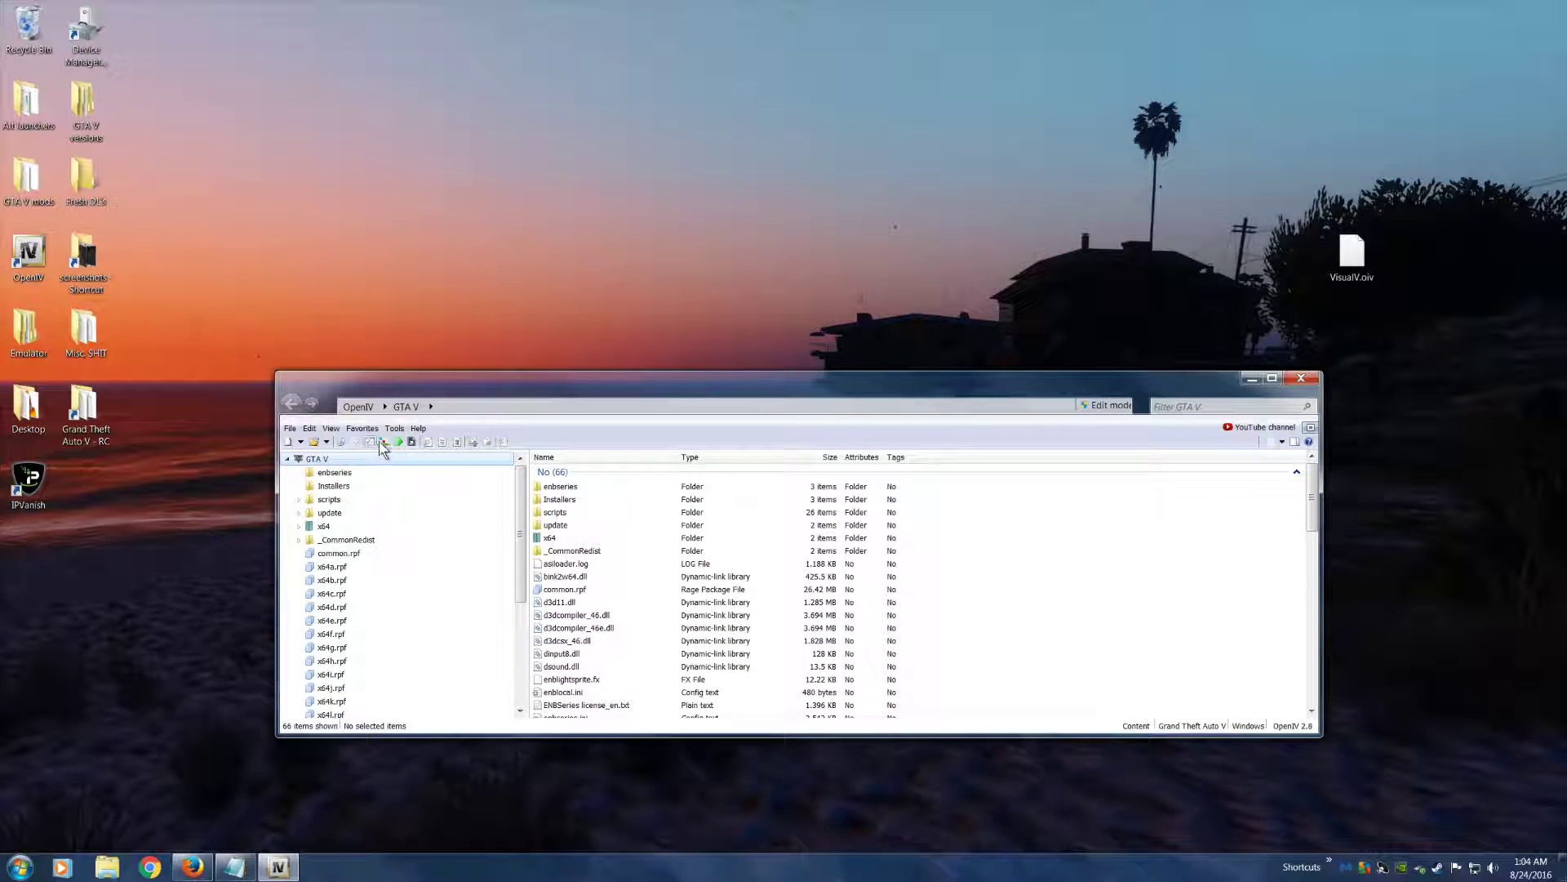
left_click(384, 444)
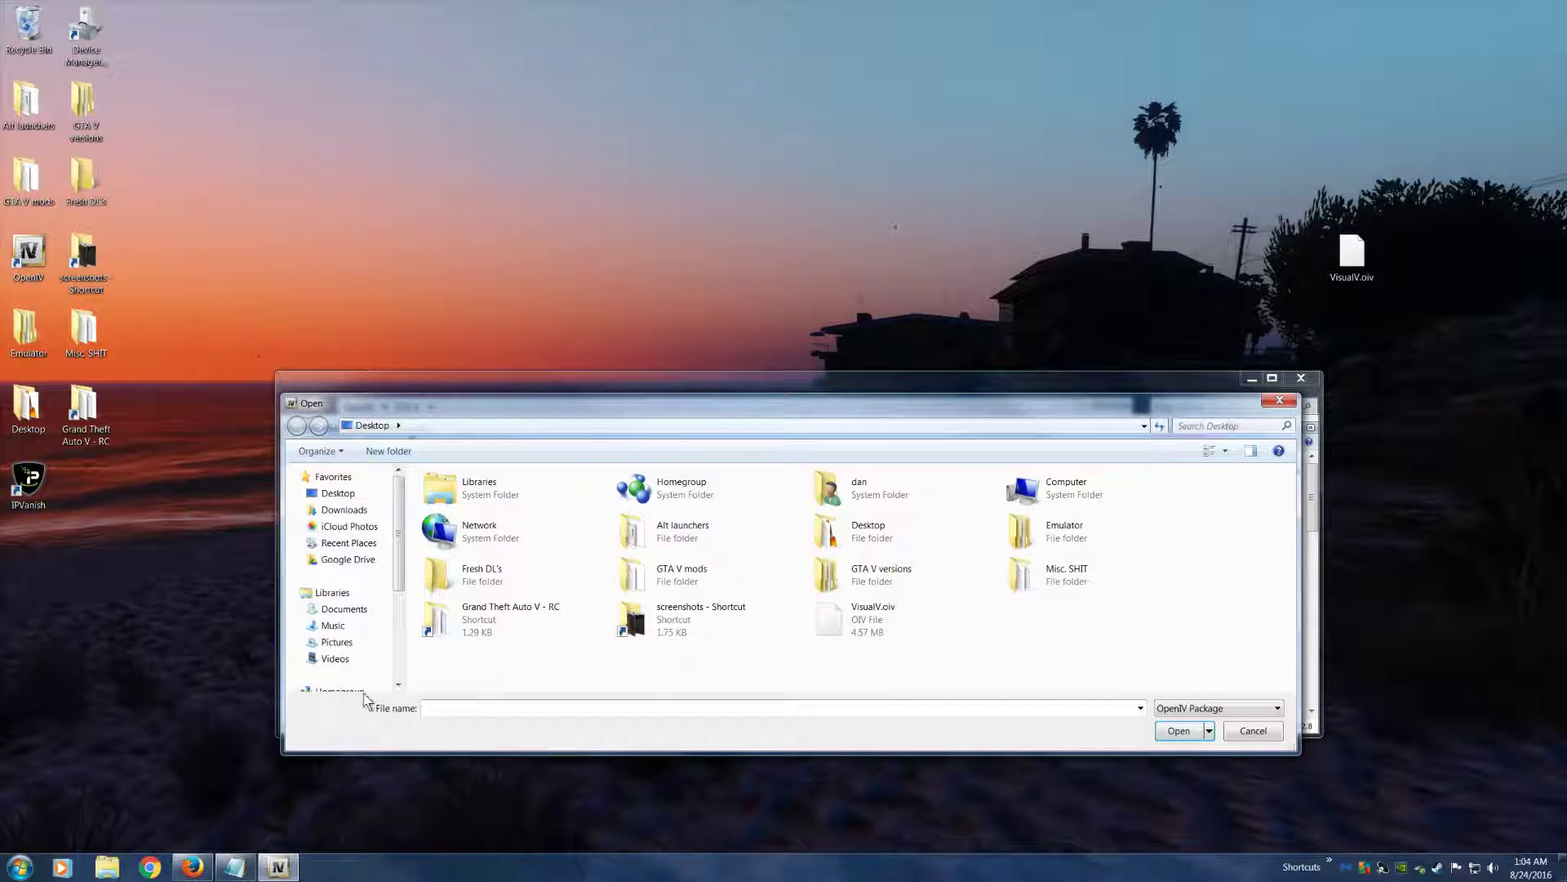
left_click(321, 498)
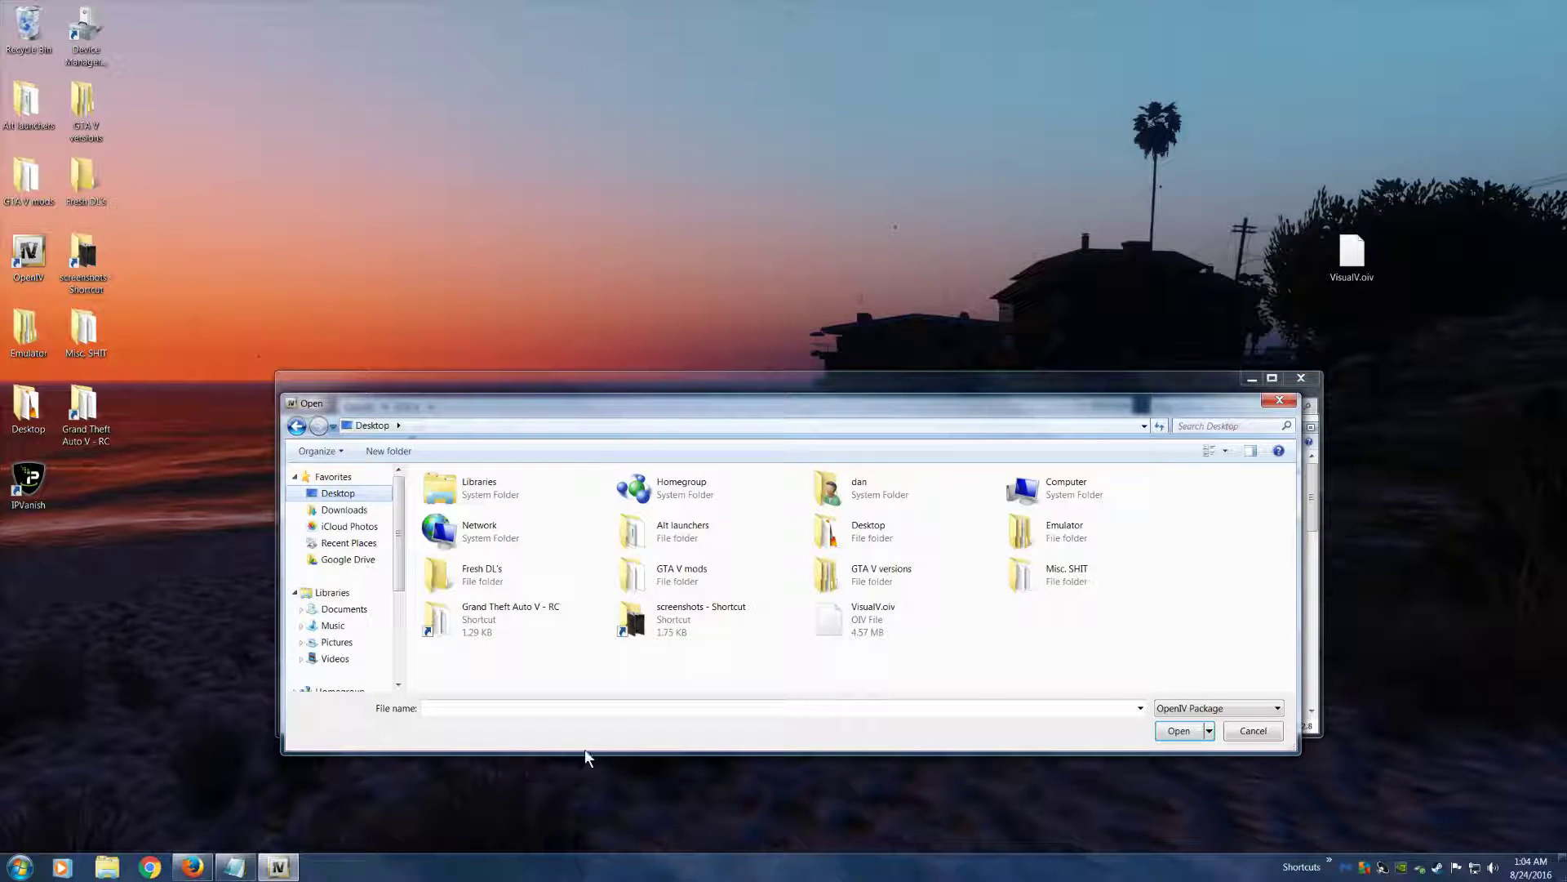
left_click(829, 618)
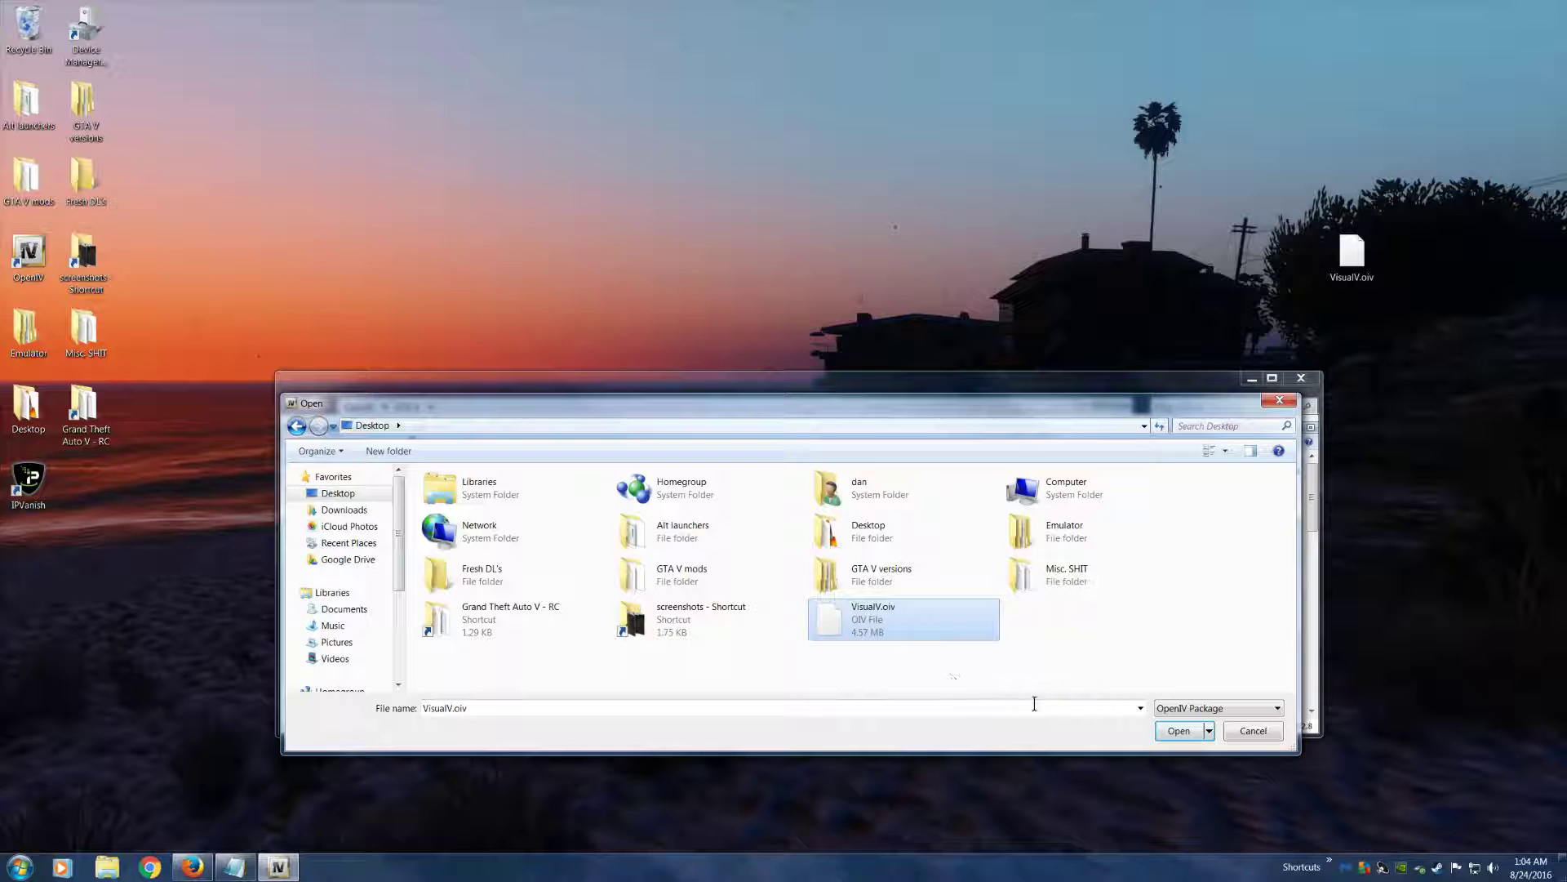
left_click(1179, 731)
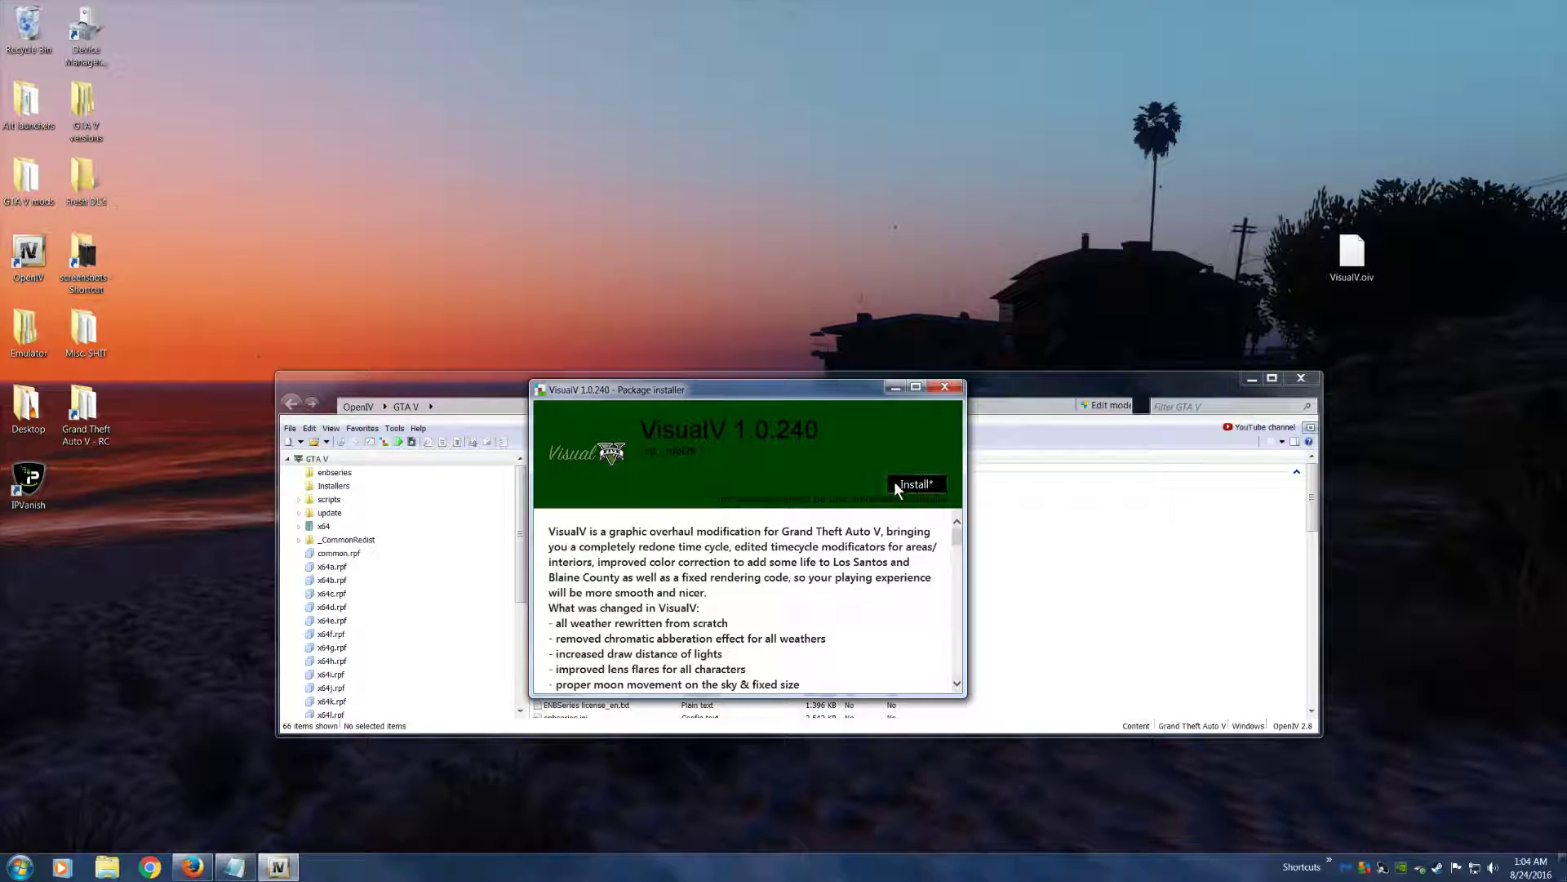
Install the VisualV 1.0.240 package directly into the game folder, close the installer, and move the OpenIV window down
left_click(906, 483)
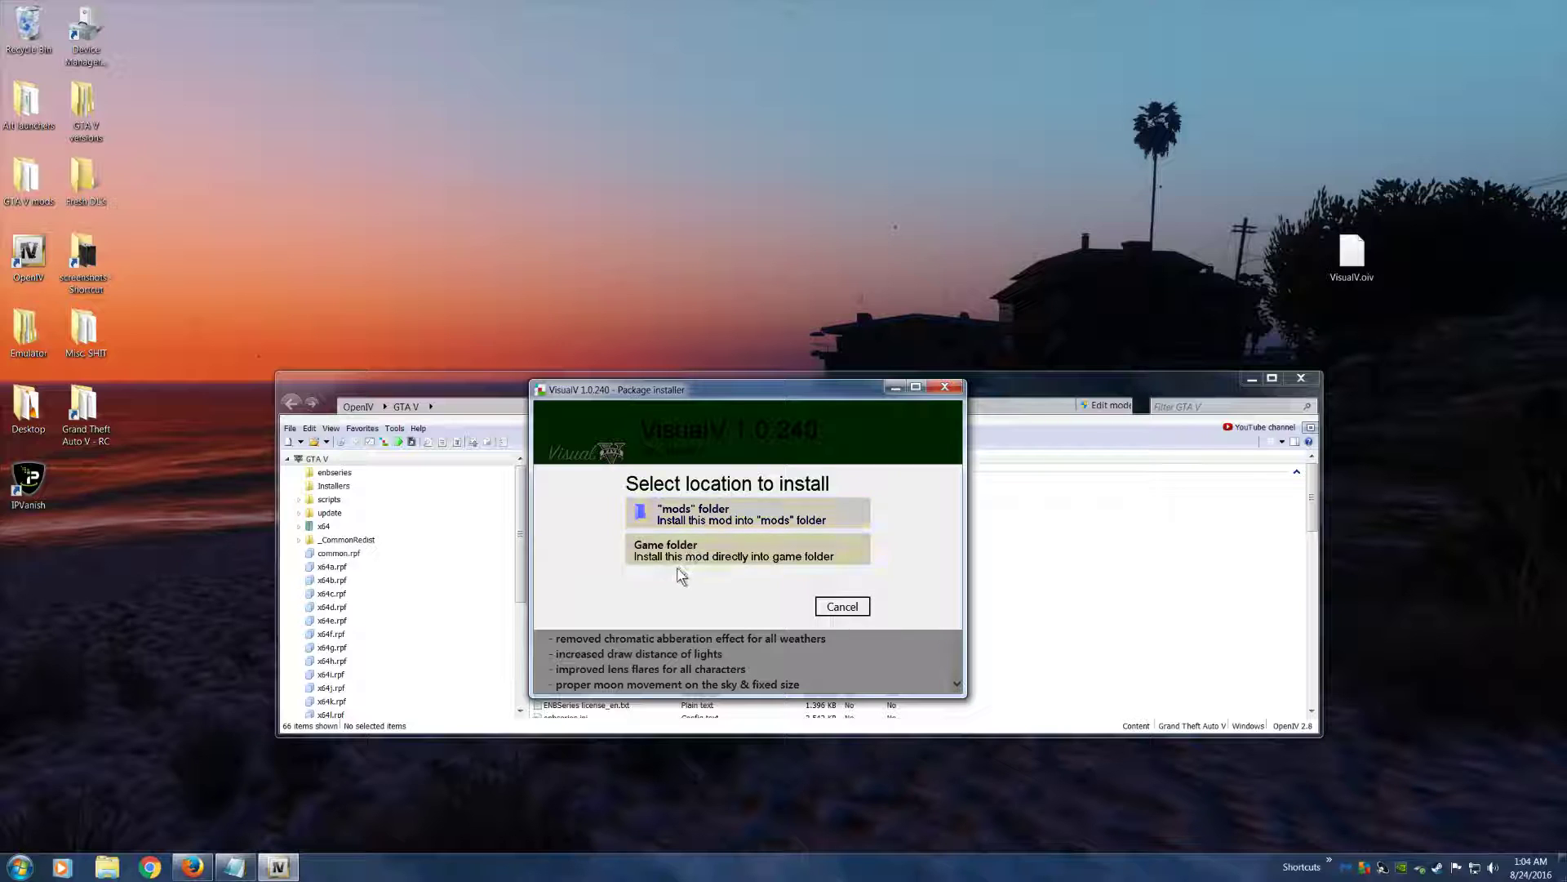
left_click(669, 545)
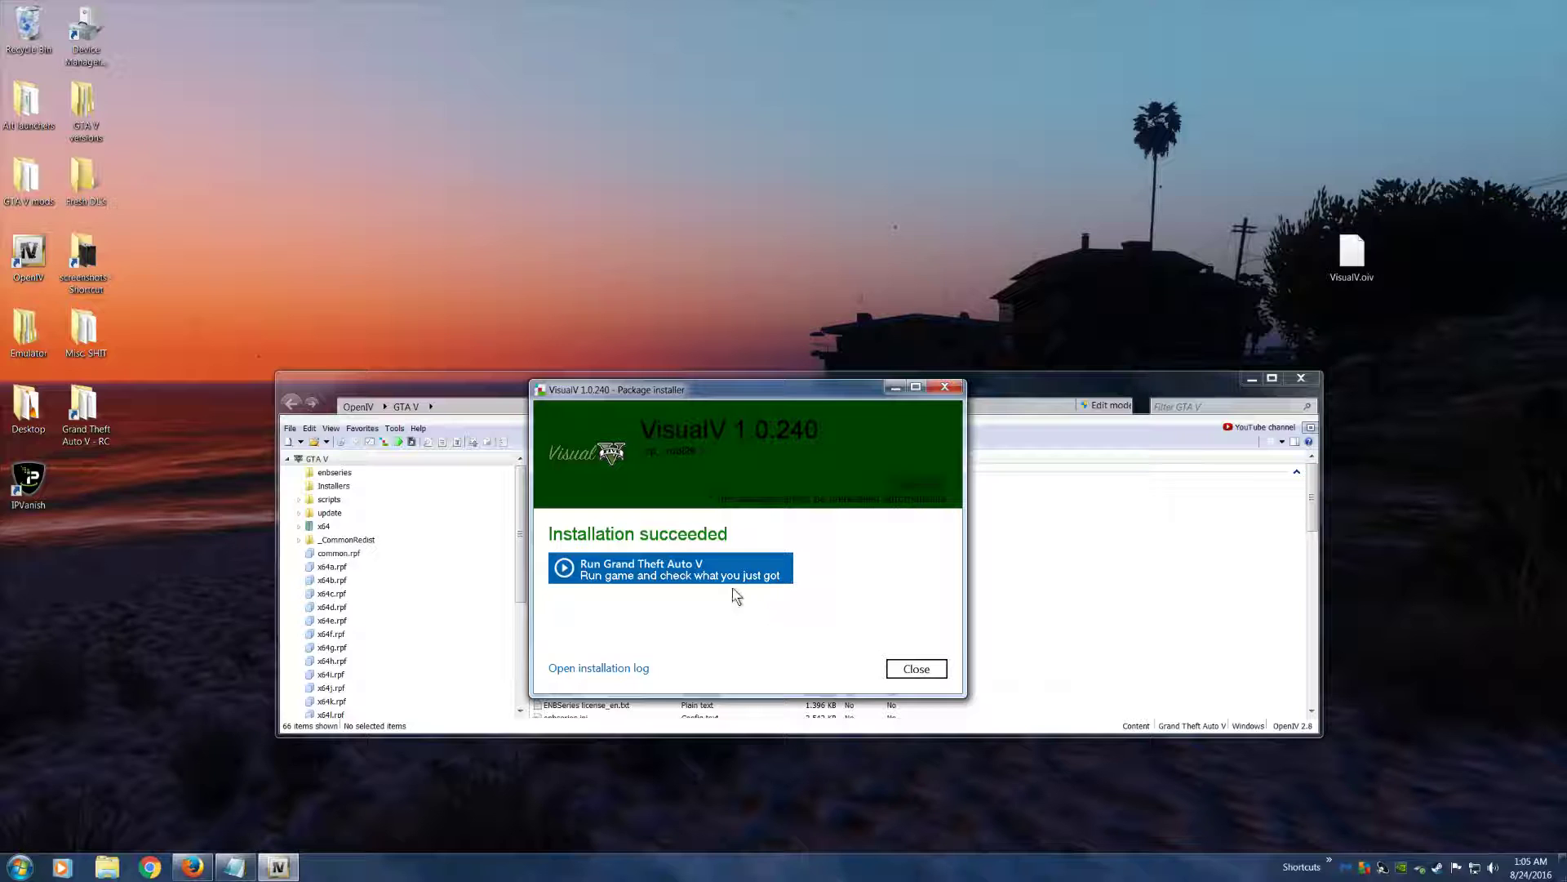
left_click(914, 670)
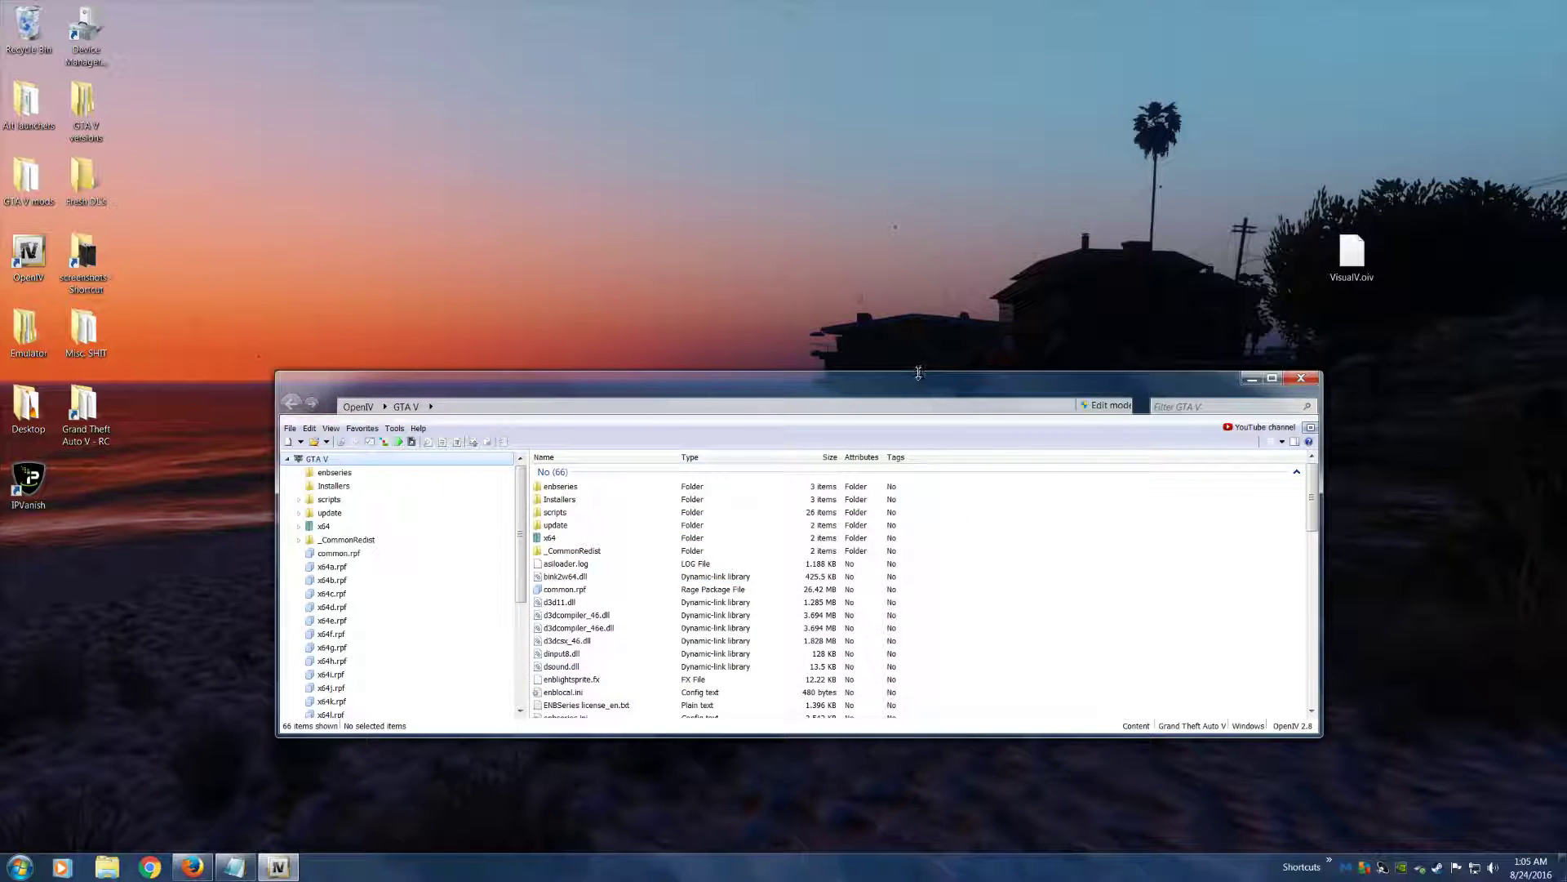
left_click_drag(877, 396, 891, 447)
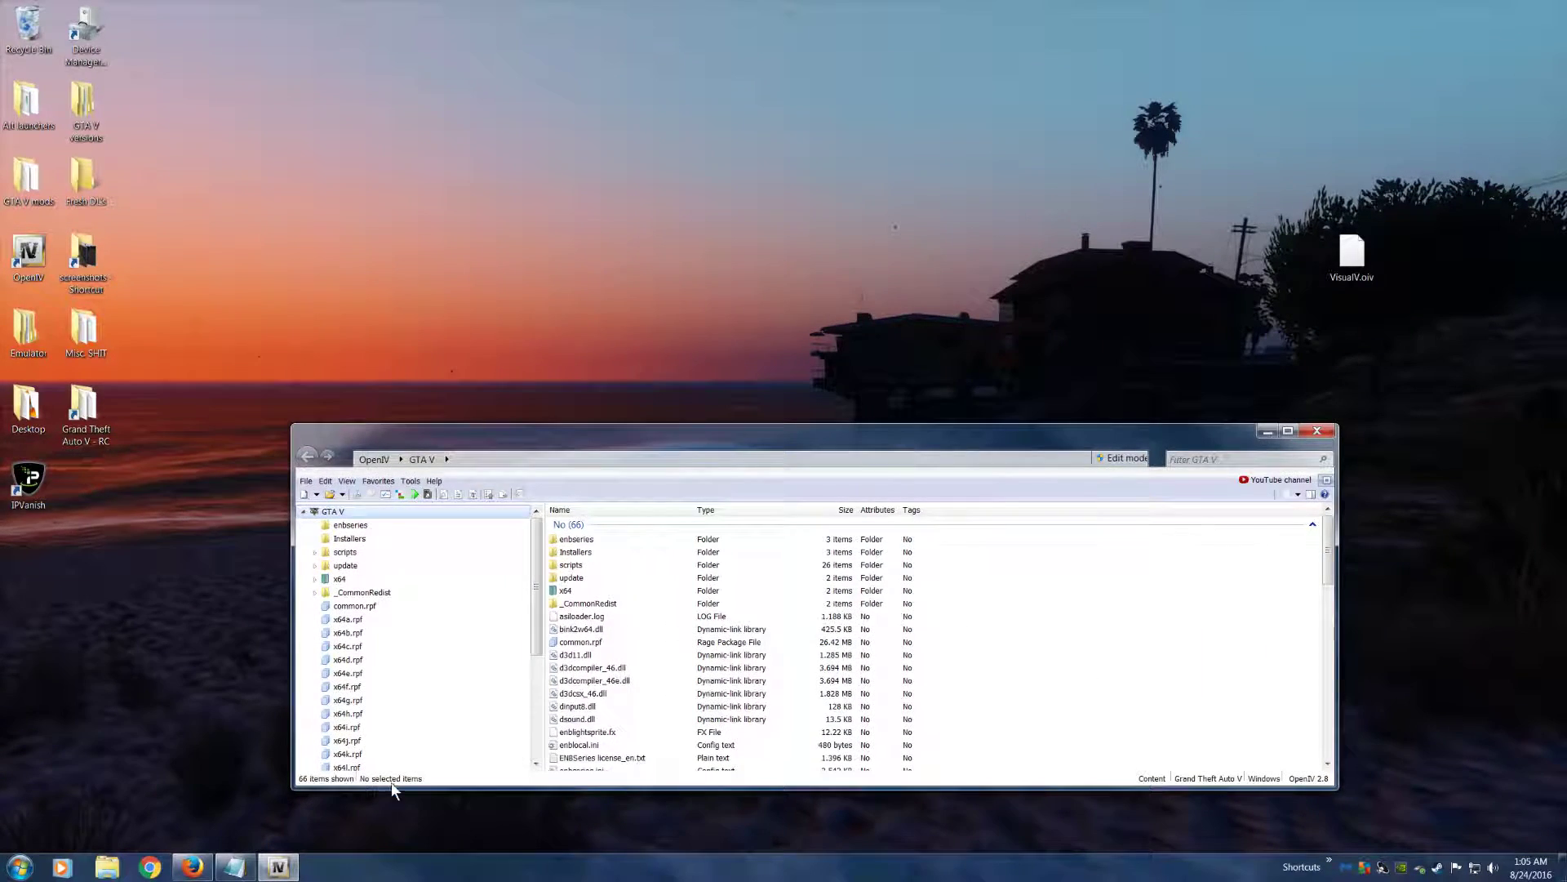
Switch to Firefox and run a web search for "ENB GTAV" in a new tab
left_click(192, 867)
left_click(418, 42)
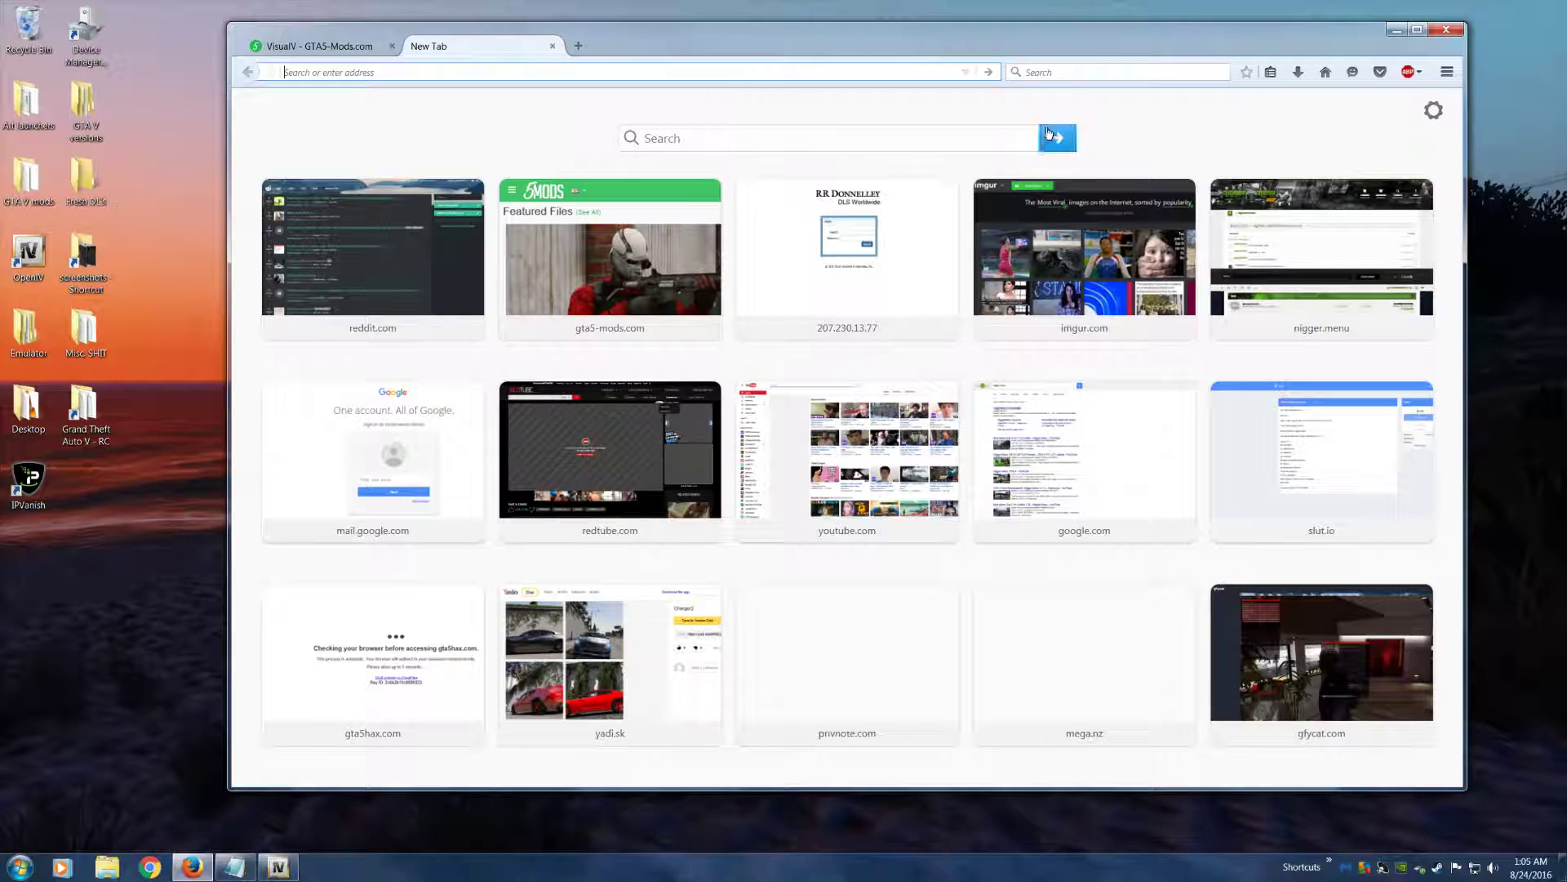
key("ctrl+k")
type("E")
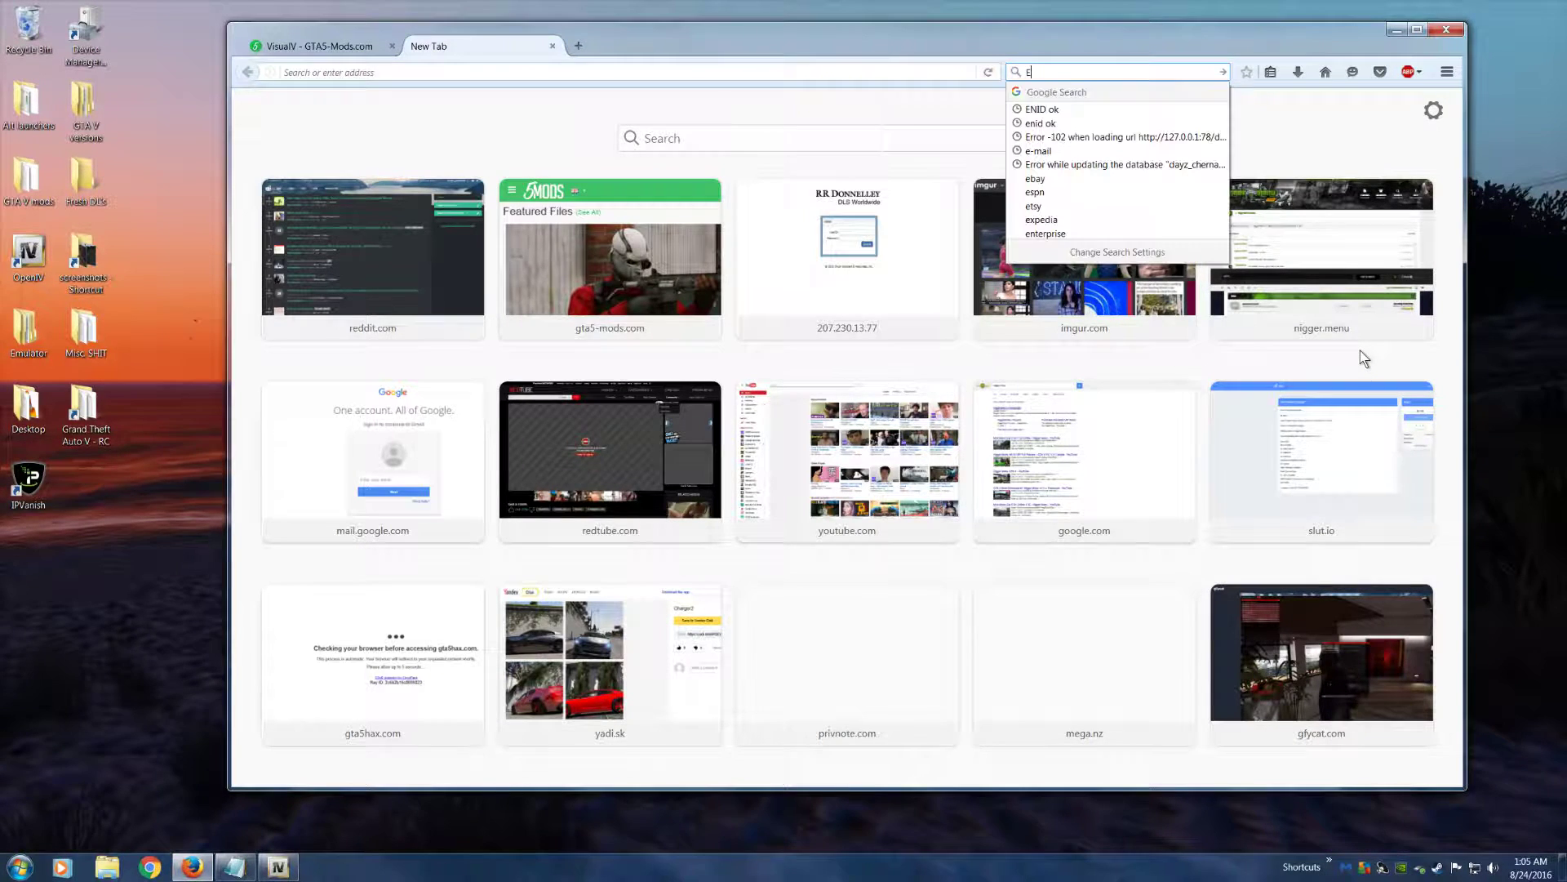
type("NB GTAV")
key("Return")
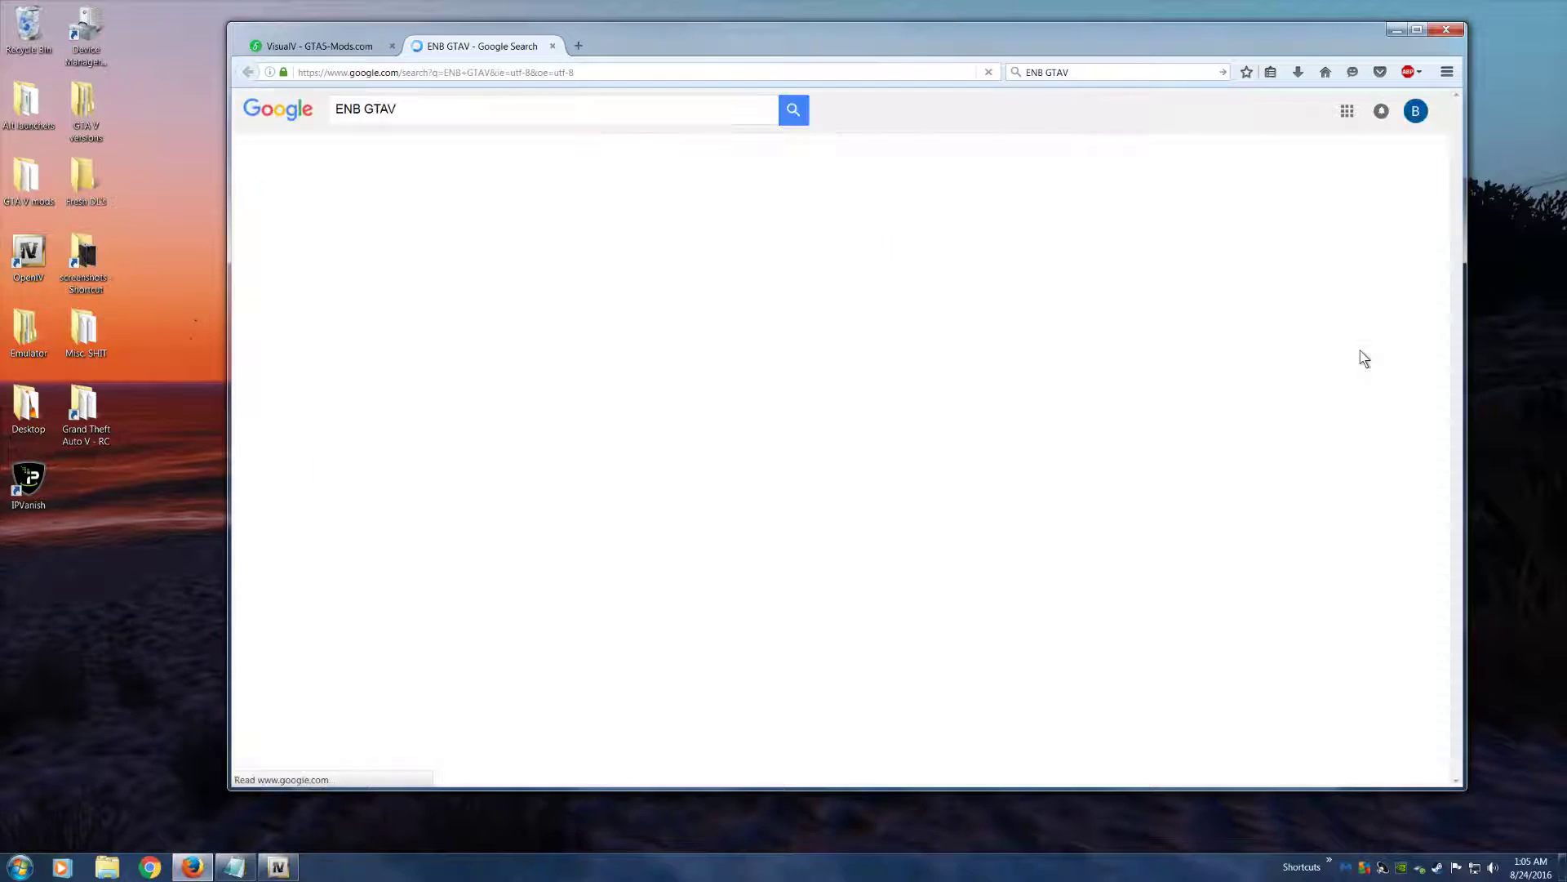
Open the enbdev.com page for GTA 5, choose version v0.275, and download ENBSeries
left_click(389, 301)
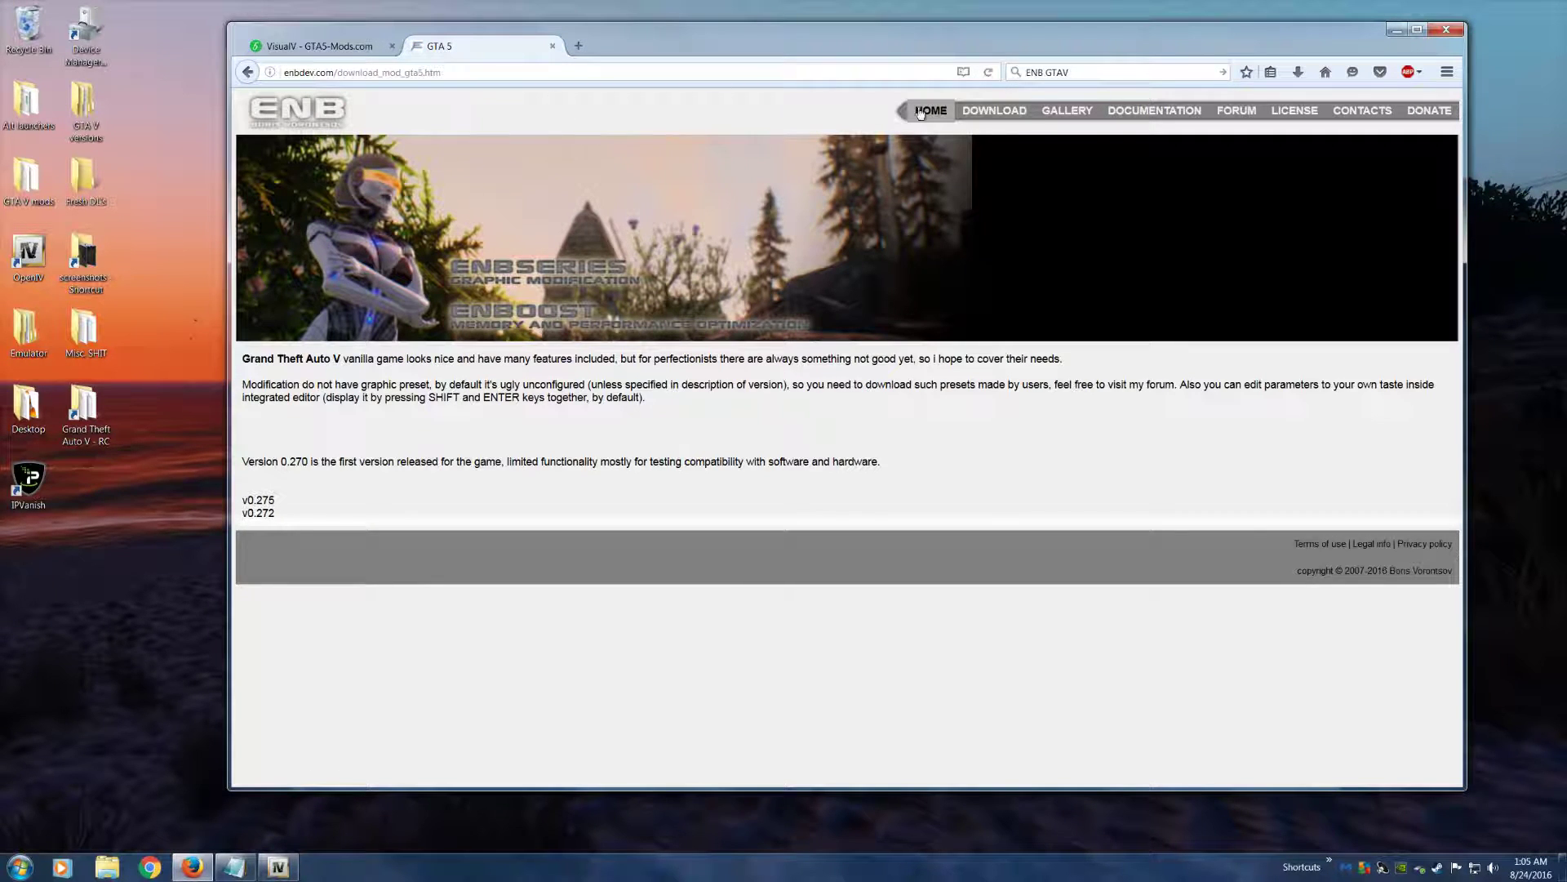
left_click(258, 500)
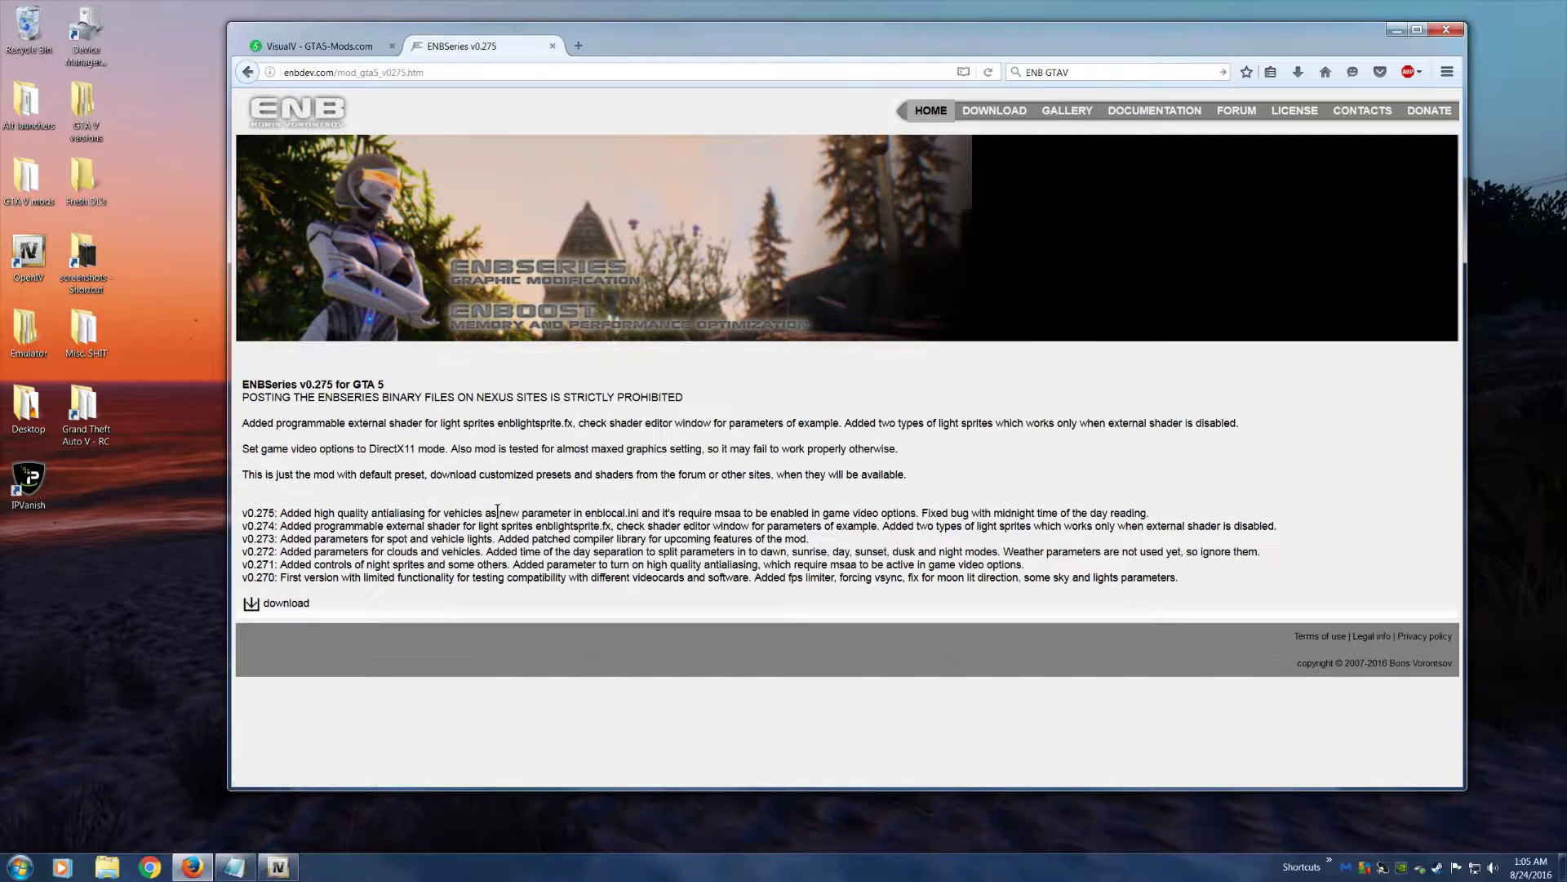
left_click(270, 604)
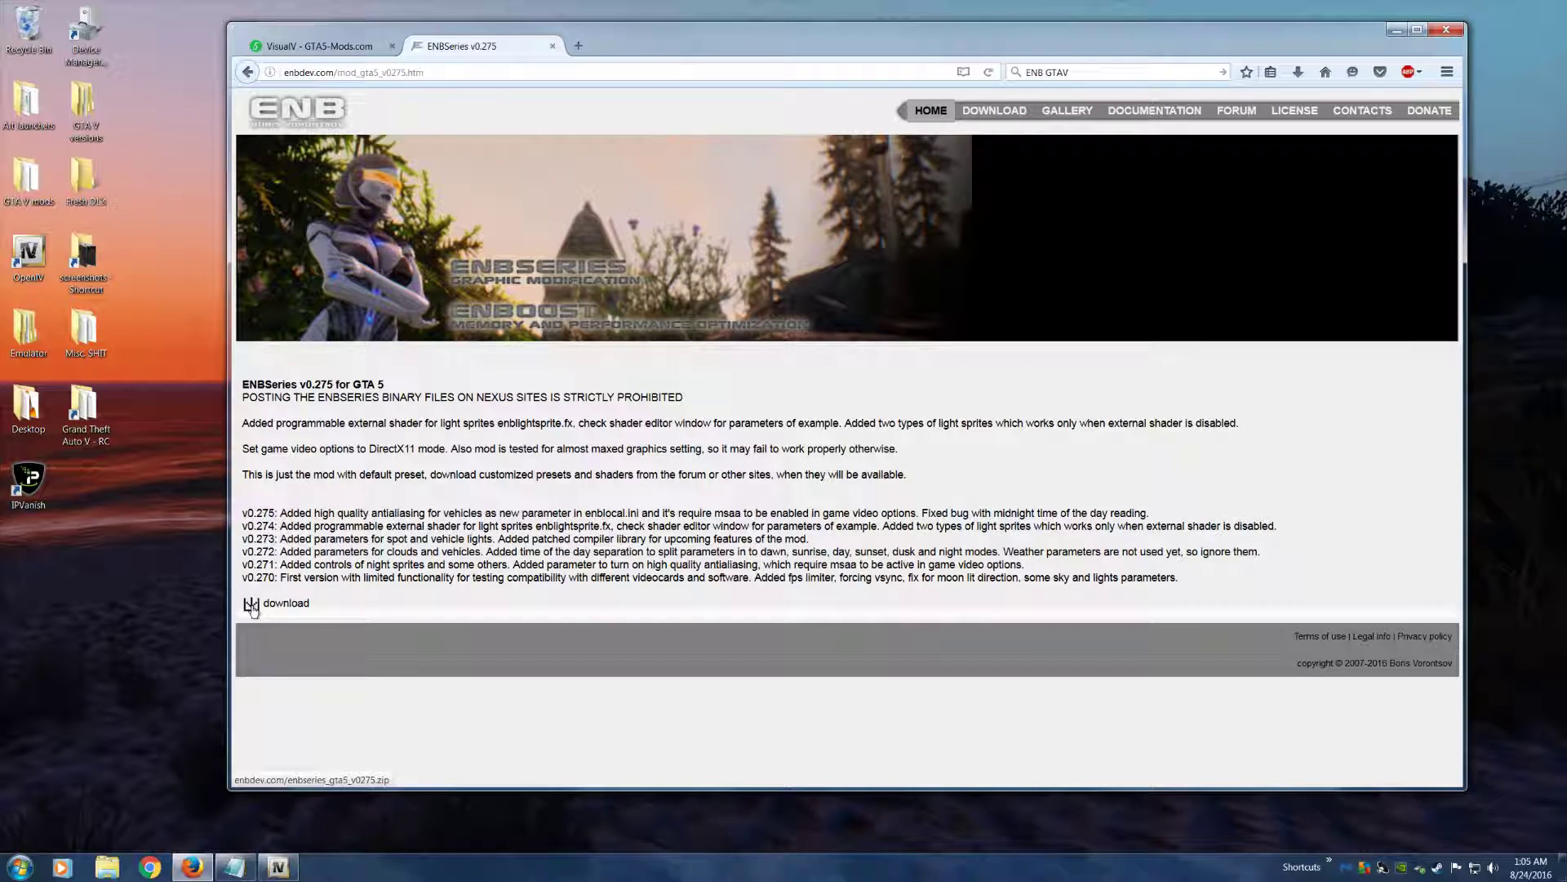
Confirm the ENBSeries download, place the downloaded zip on the desktop, and minimize Firefox
left_click(712, 401)
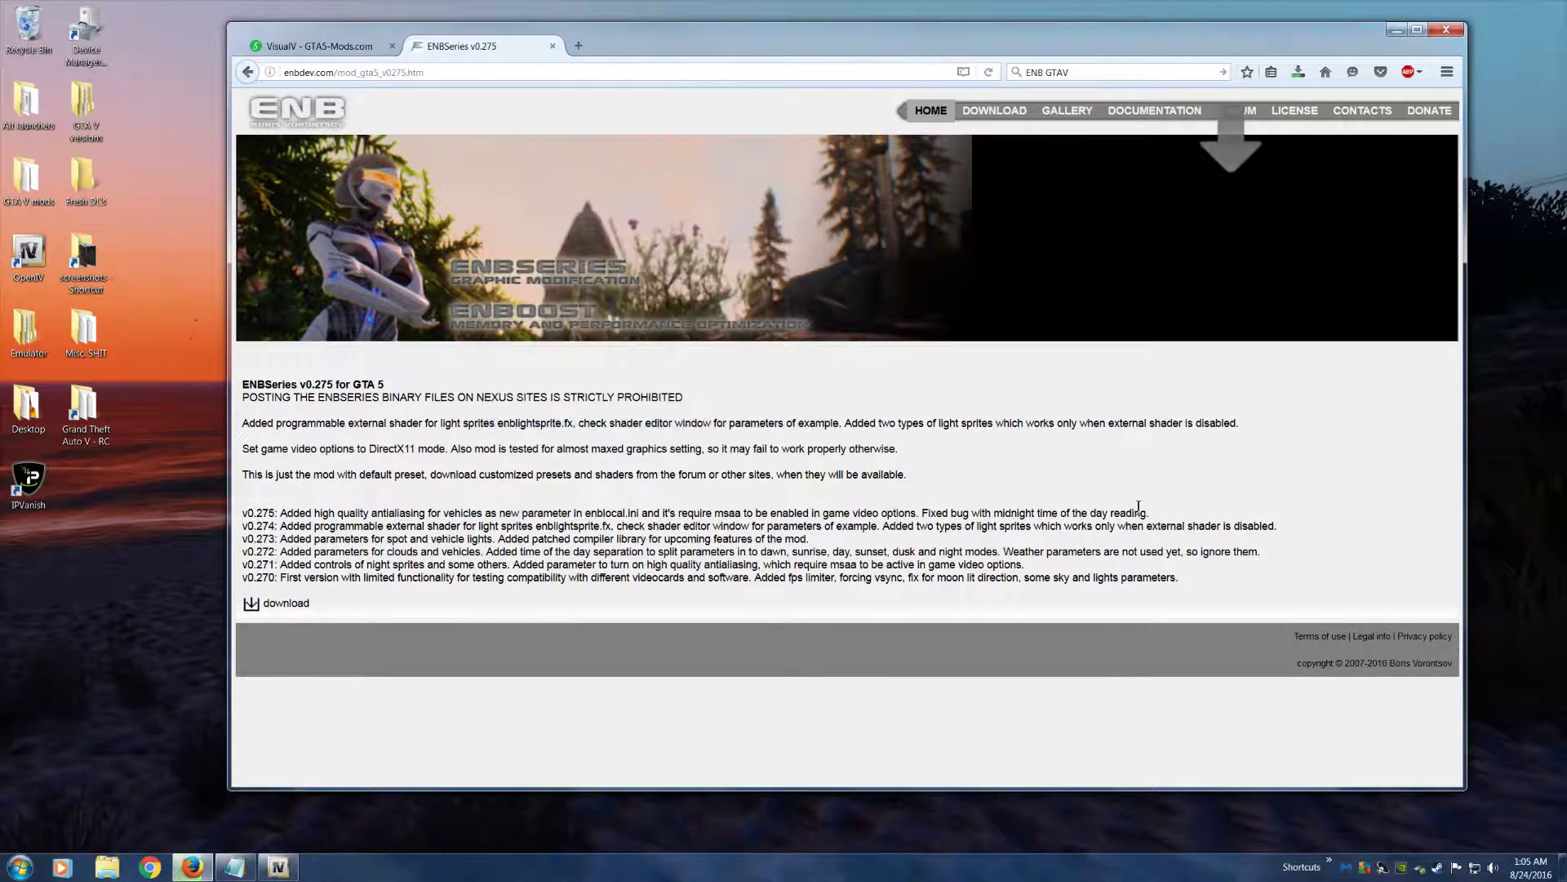
left_click_drag(1349, 34, 1327, 72)
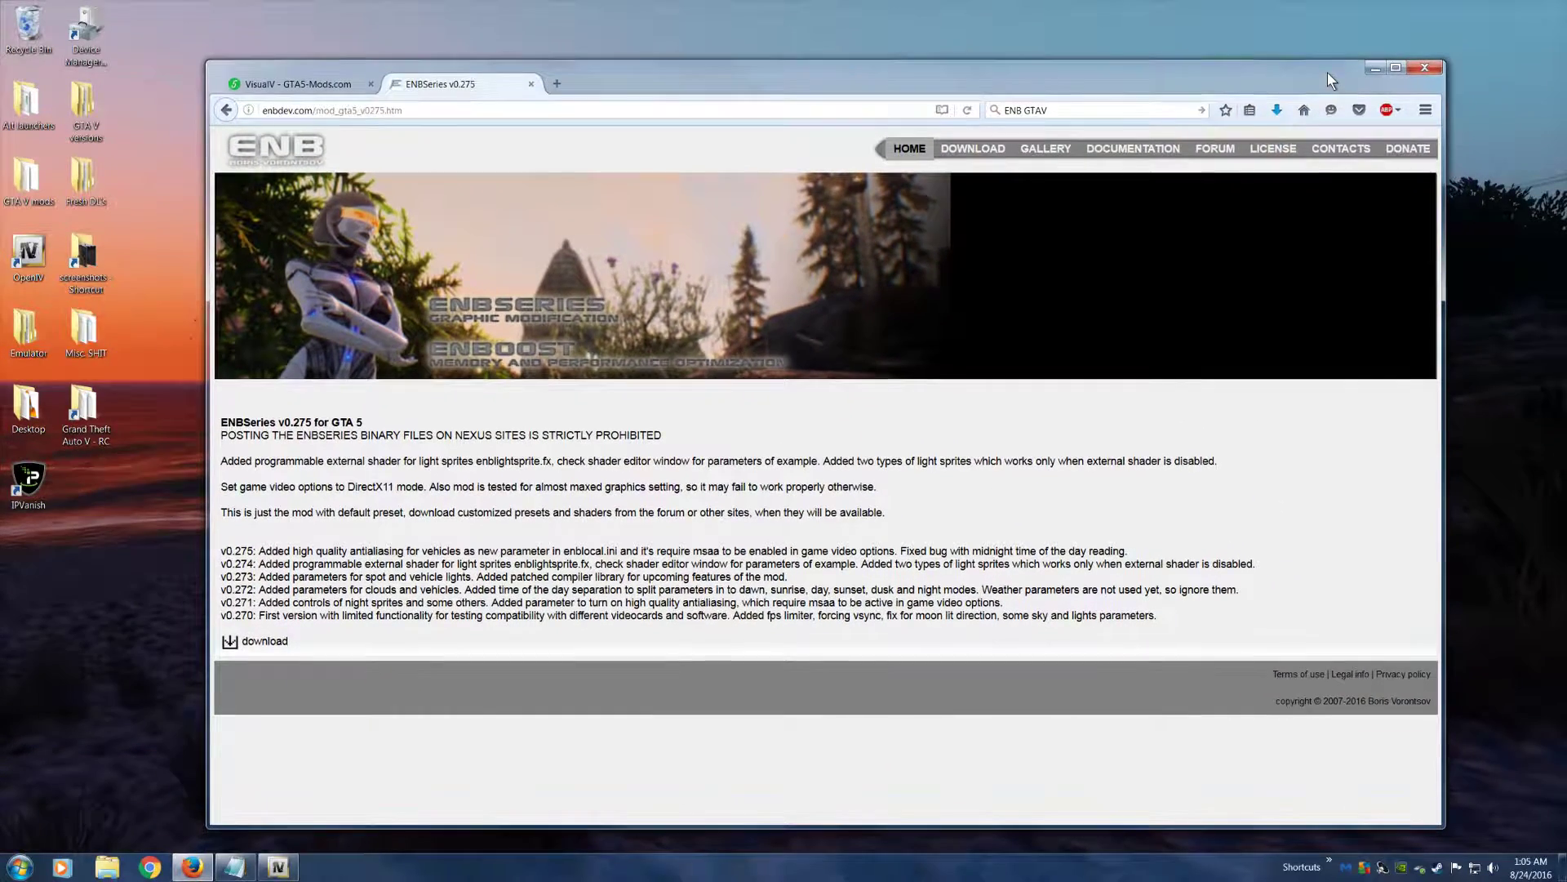
left_click(1277, 111)
left_click_drag(1020, 154, 1060, 173)
left_click(1375, 68)
Open enbseries_gta5_v0275.zip from the desktop, enter its WrapperVersion folder, and reposition the archive window above OpenIV
double_click(1059, 188)
double_click(941, 222)
left_click(948, 308)
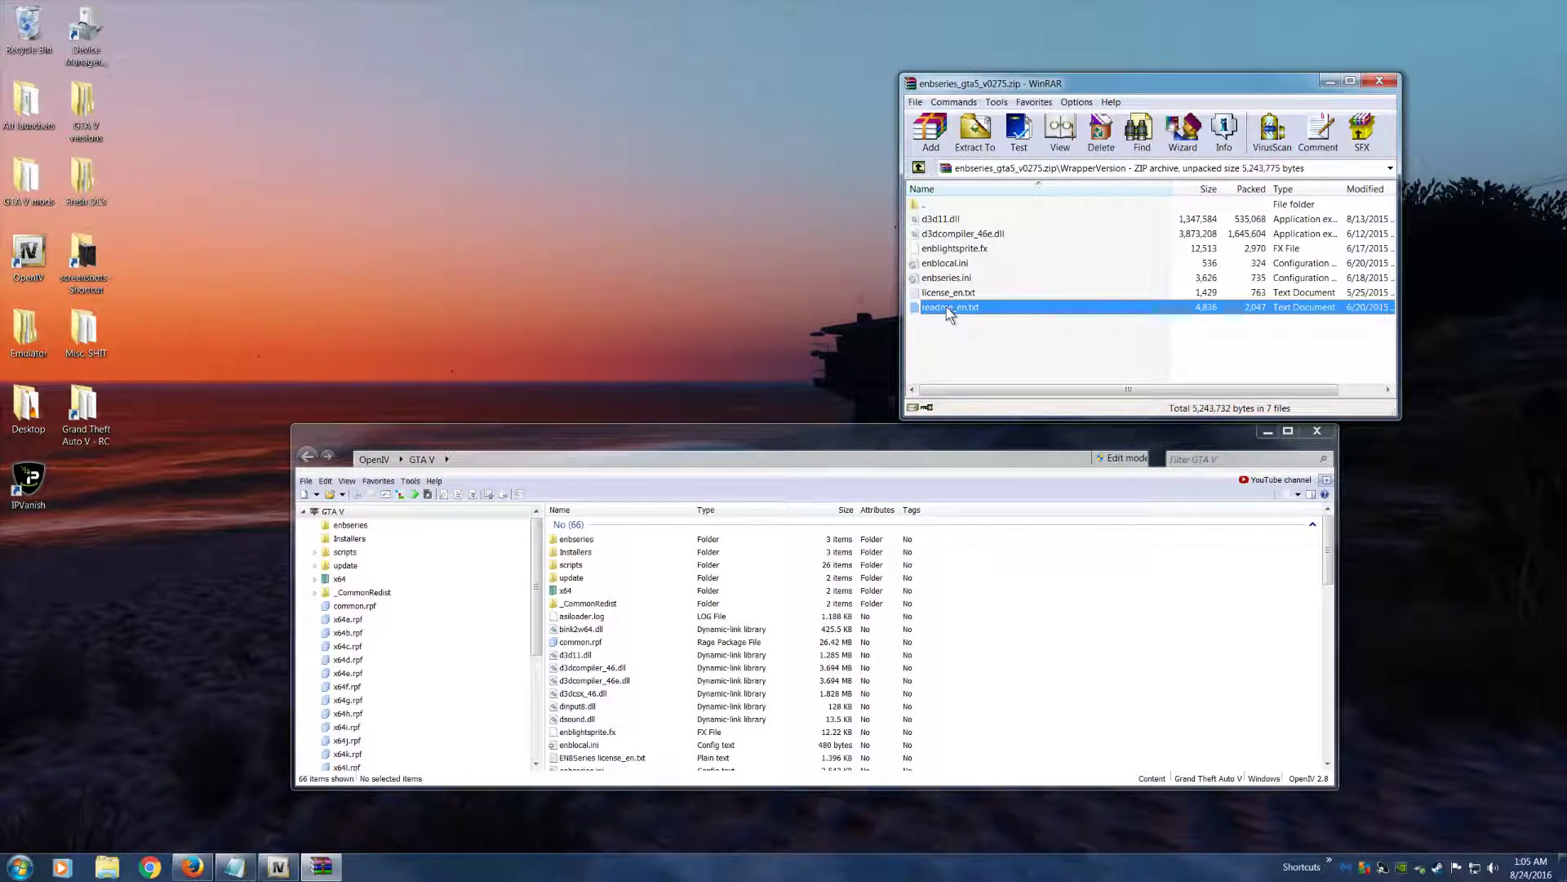
left_click_drag(978, 76, 789, 36)
Select the five ENB files from d3d11.dll through enbseries.ini, leaving out the license and readme text files
left_click(755, 253)
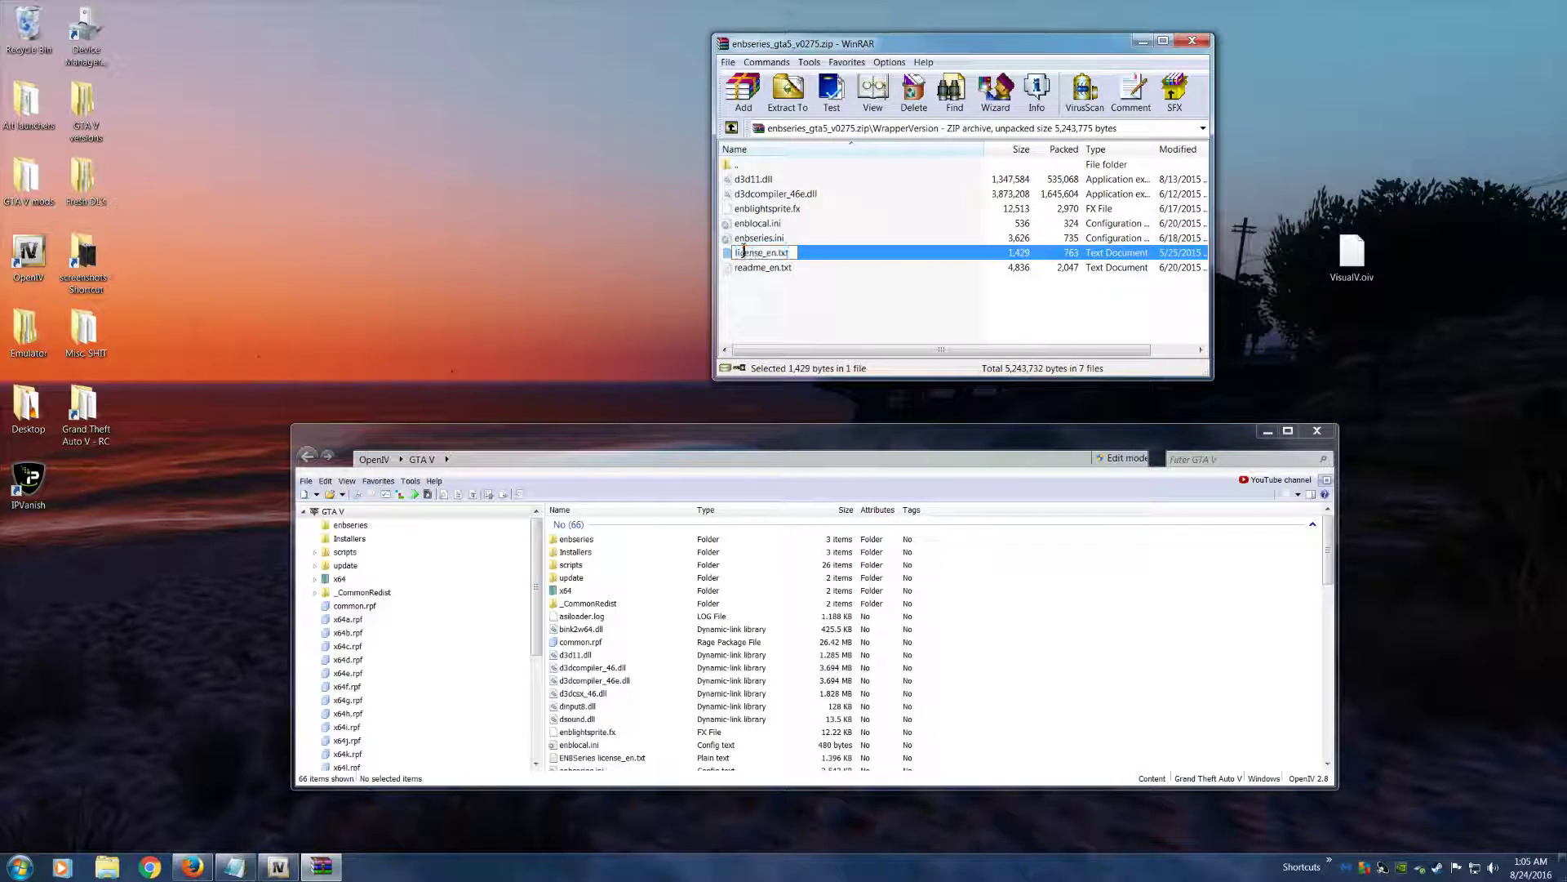
left_click(751, 269)
left_click(763, 239)
key("shift+Up")
key("shift+Up")
key("shift+Up")
key("shift+Up")
key("shift+Up")
key("shift+Down")
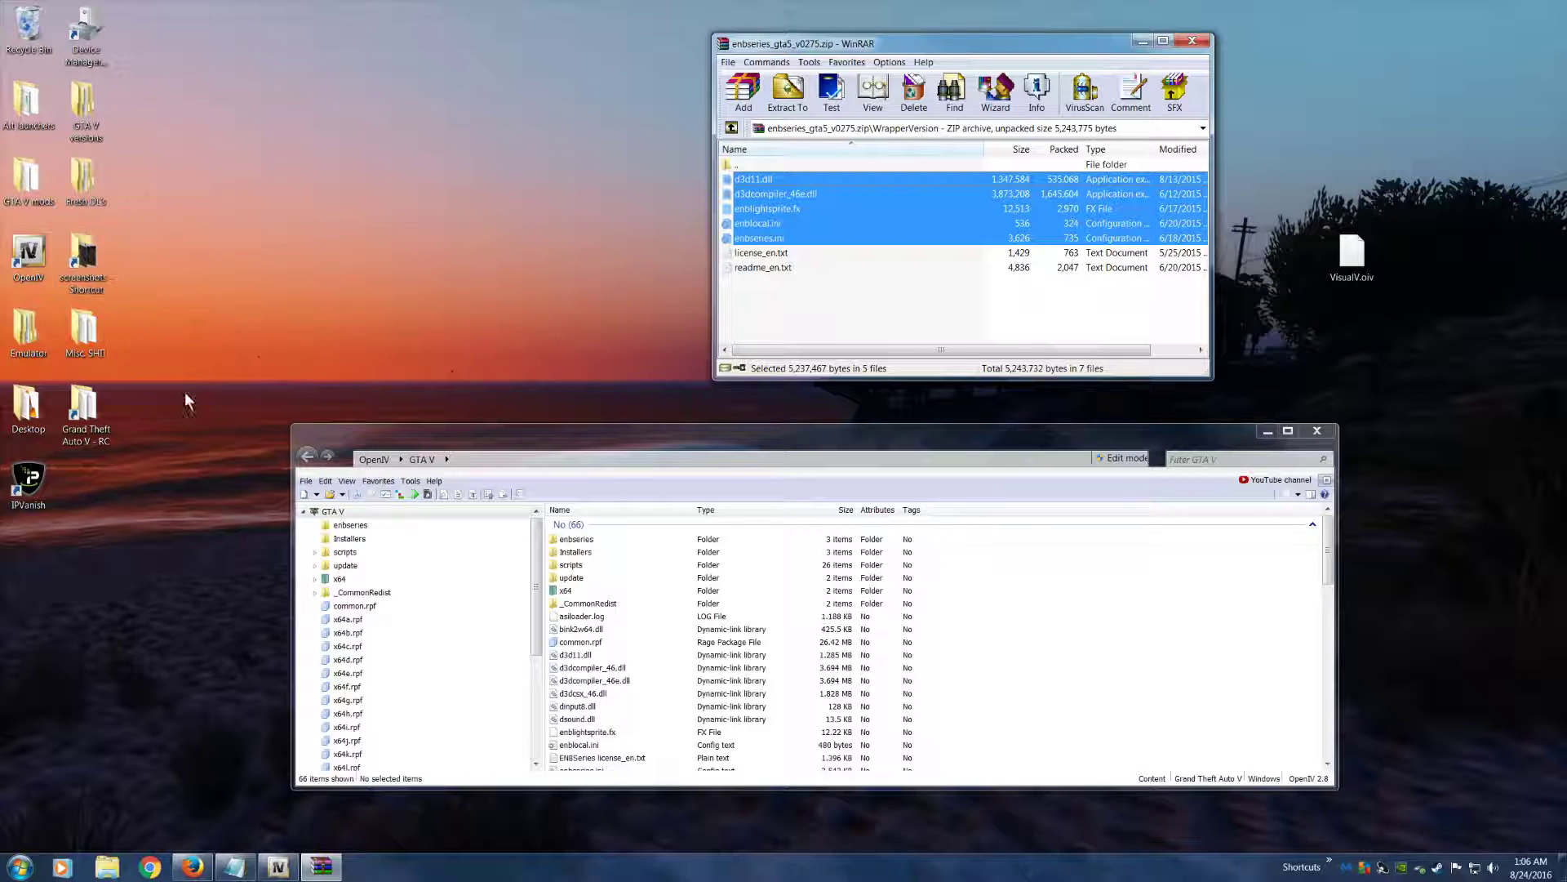
Open a new Explorer window and browse to the Rockstar Games folder under C:\Program Files, selecting Grand Theft Auto V
left_click(107, 867)
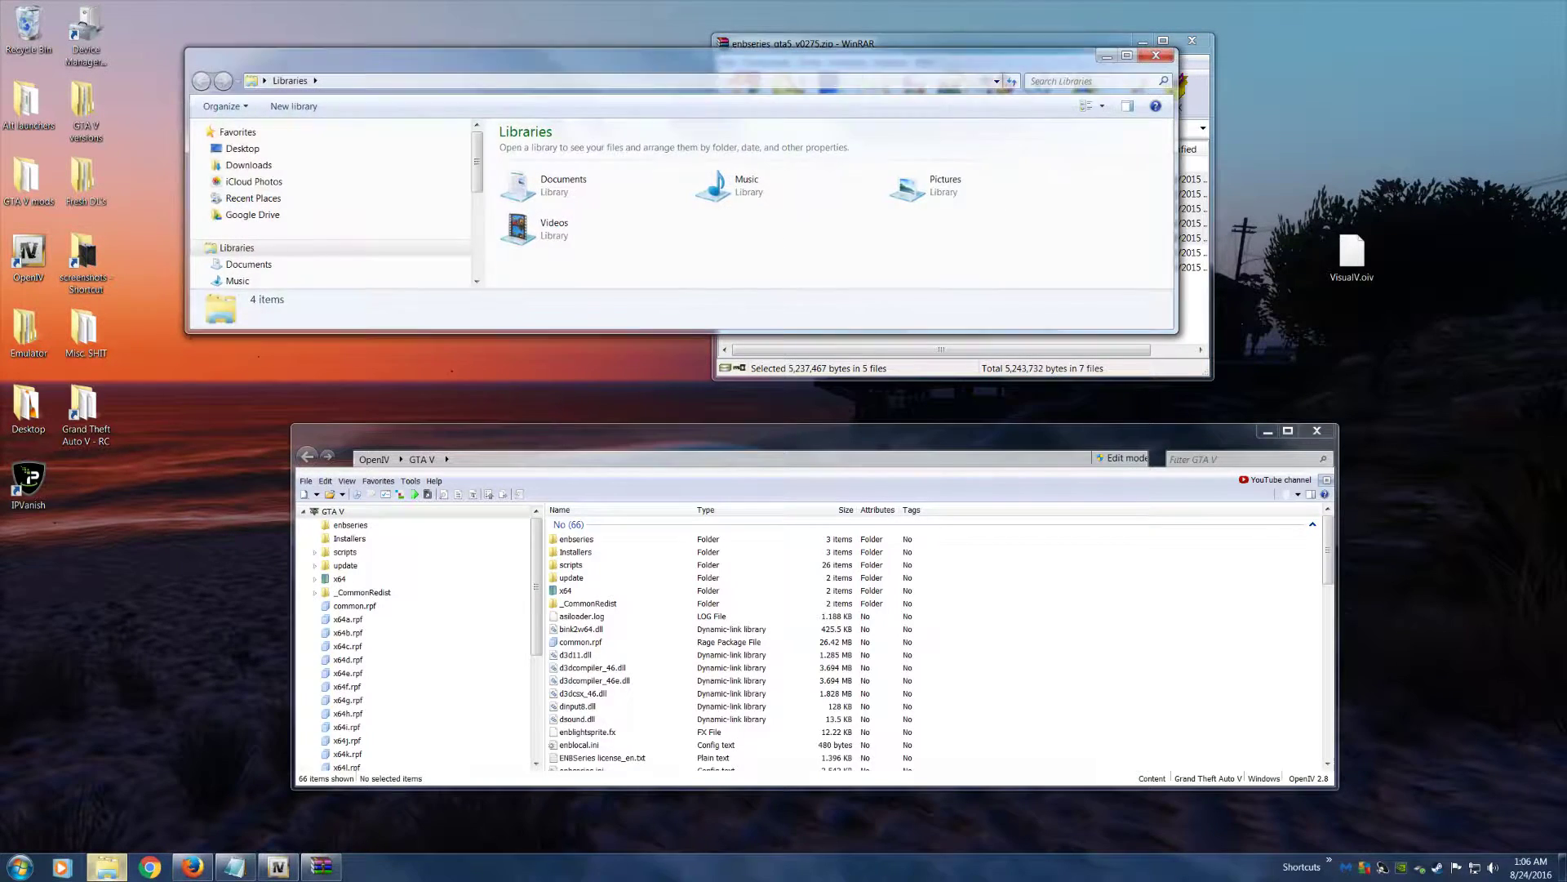
left_click(237, 280)
scroll(286, 245, "down", 5)
left_click(253, 209)
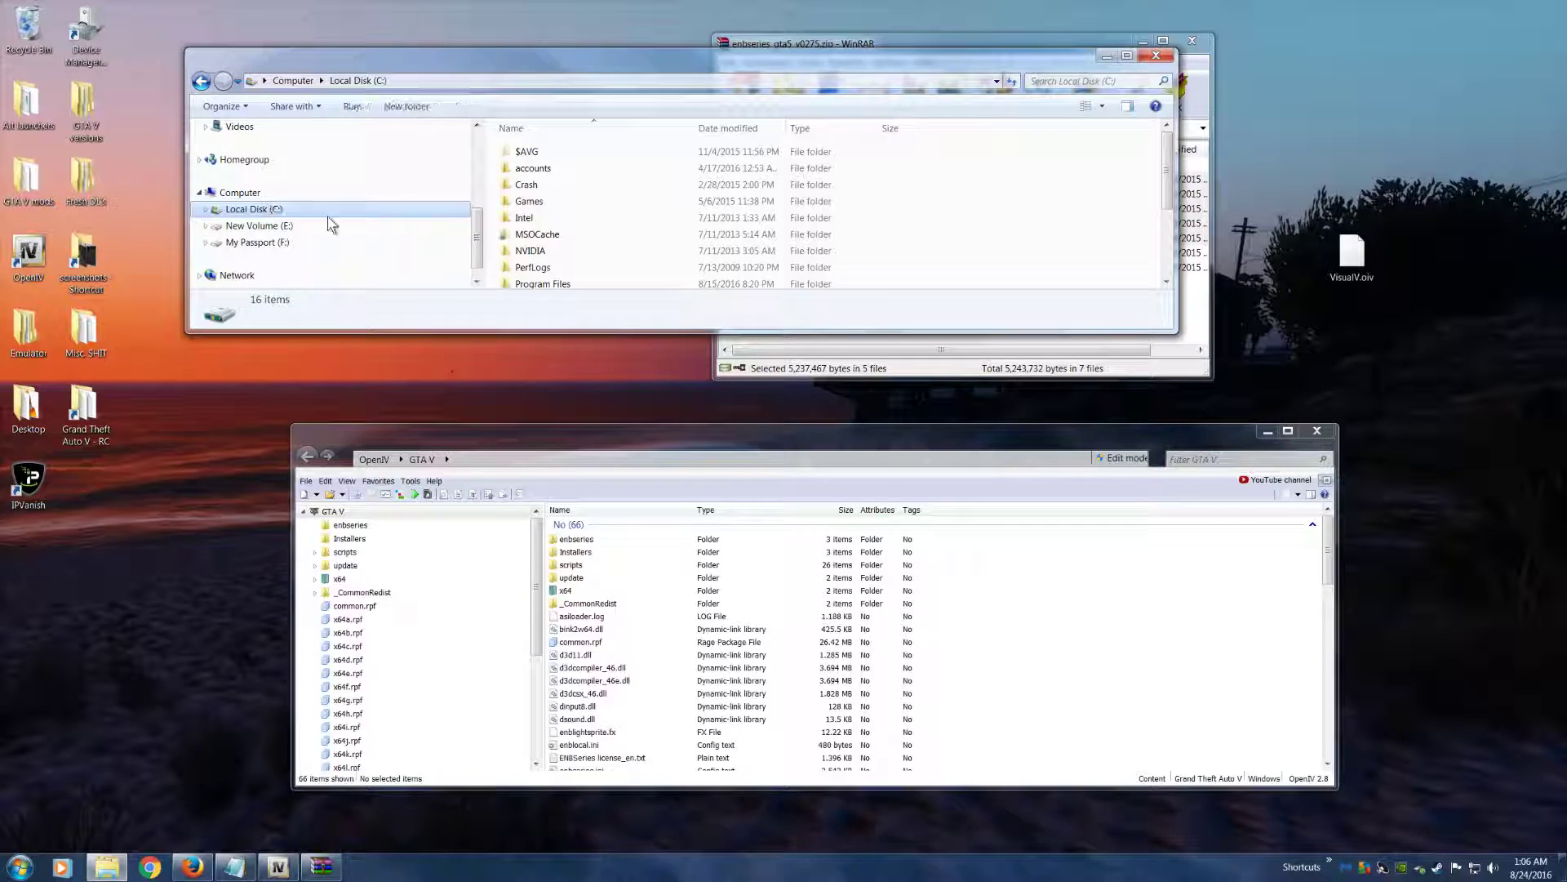
left_click(547, 281)
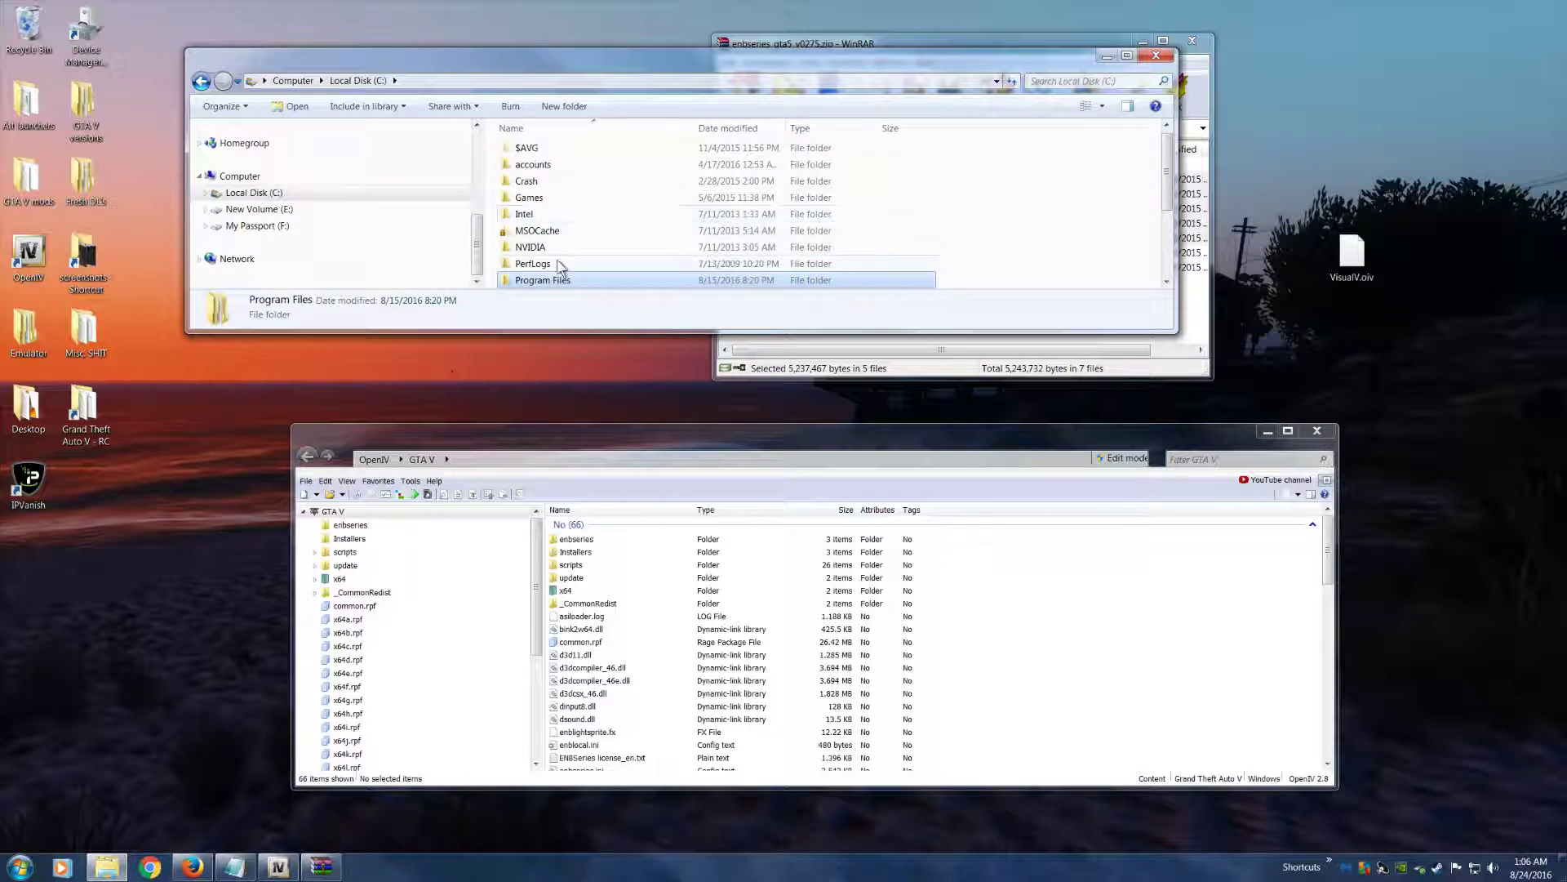
double_click(531, 281)
scroll(549, 228, "down", 6)
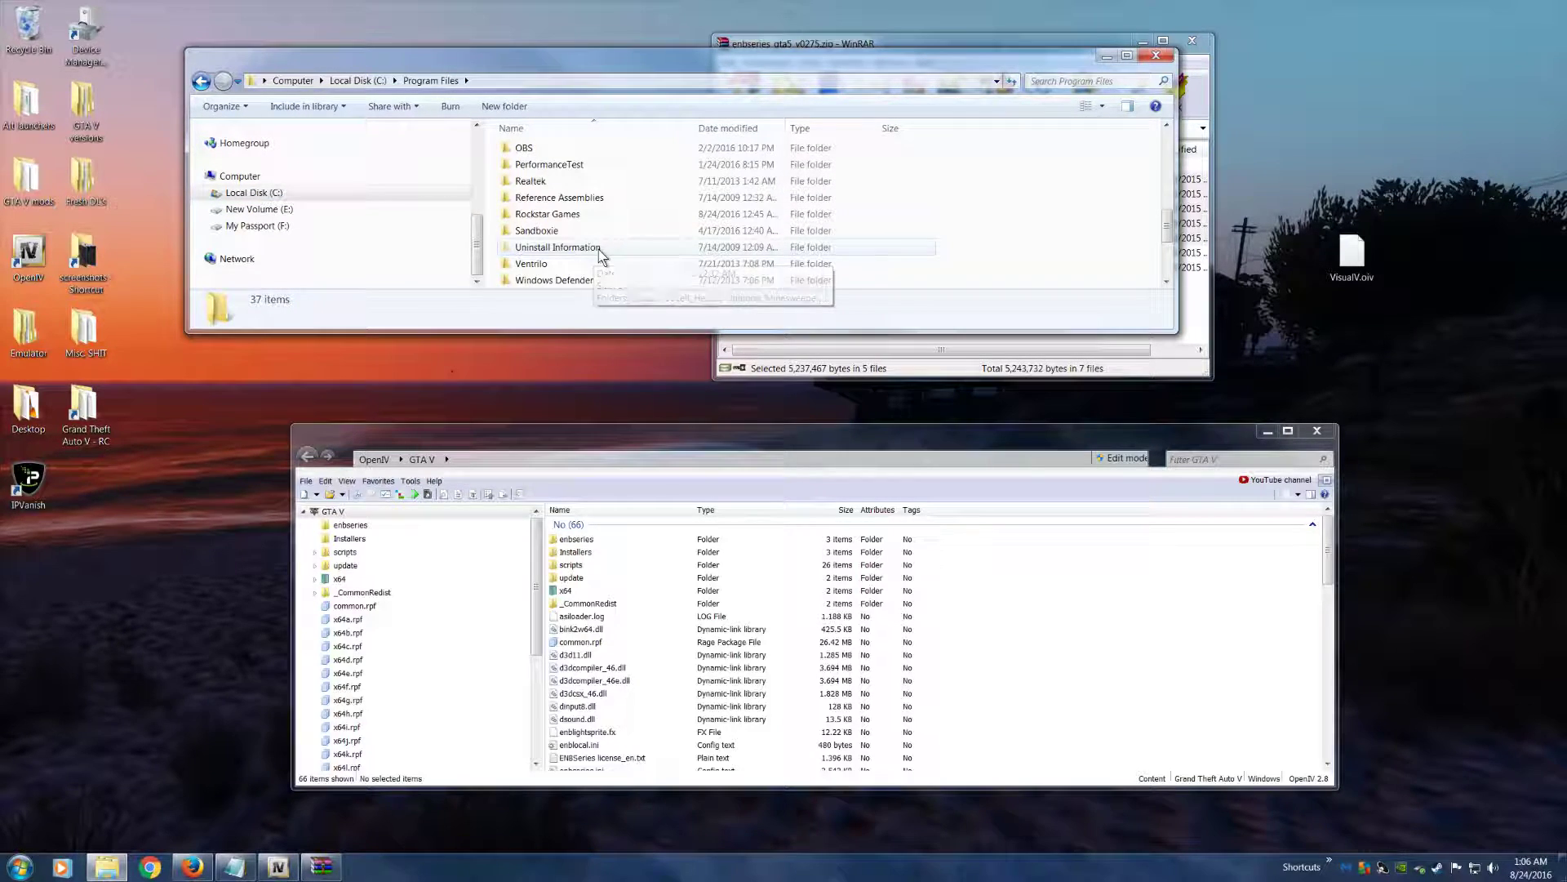
double_click(547, 214)
left_click(541, 152)
Shrink the Rockstar Games window and place it beside the open ENB archive
left_click_drag(547, 61, 475, 76)
left_click_drag(1104, 232, 668, 229)
left_click_drag(456, 76, 438, 85)
mouse_move(769, 204)
left_mouse_down()
mouse_move(792, 204)
mouse_move(546, 179)
mouse_move(765, 220)
left_mouse_up()
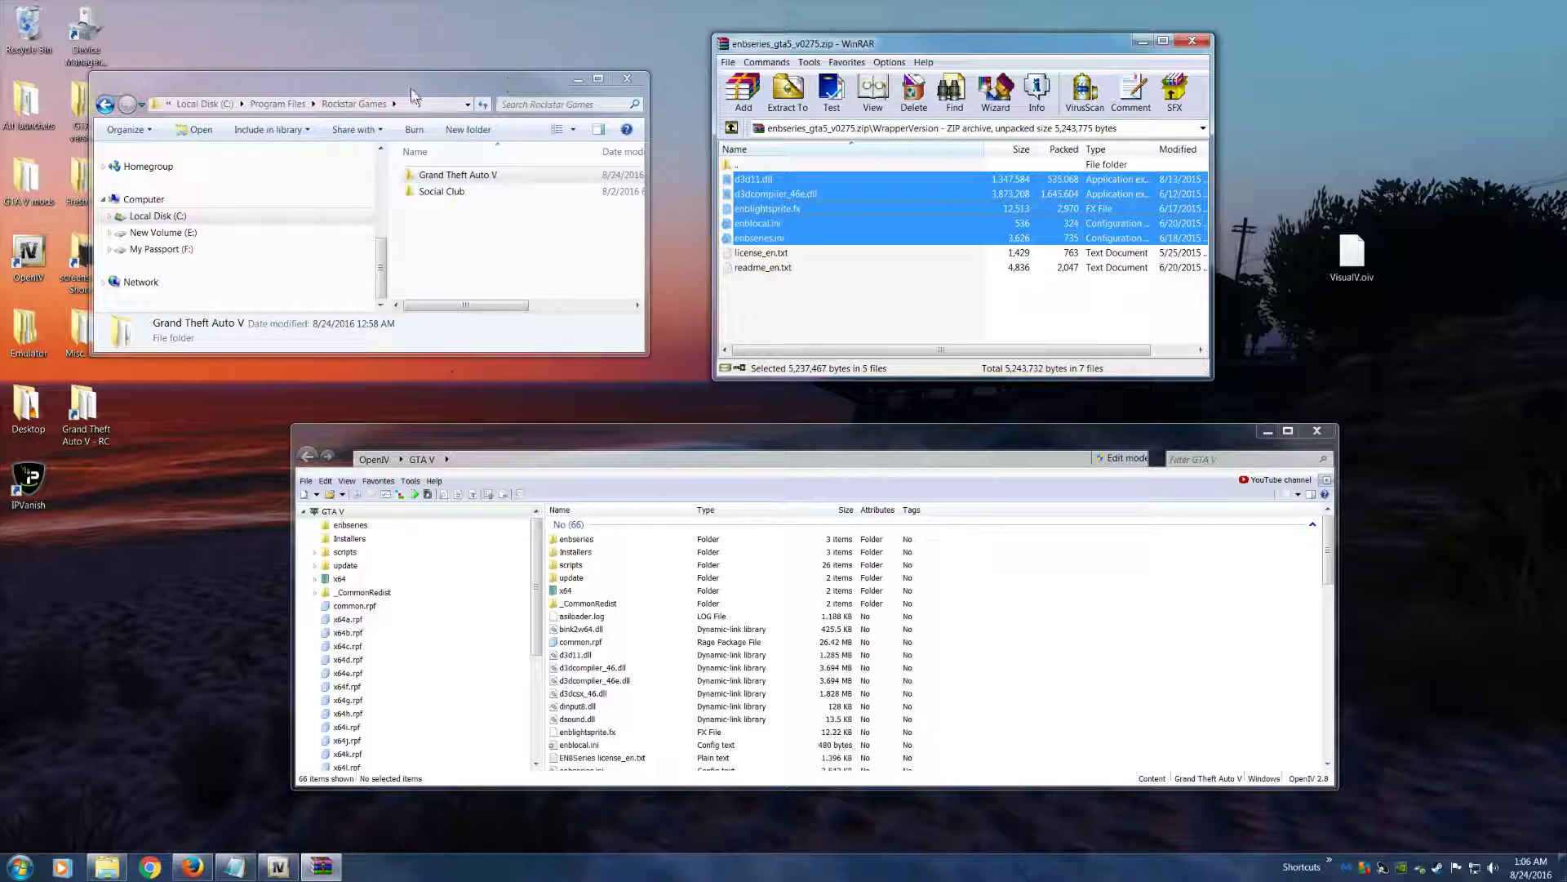
left_click_drag(428, 77, 475, 71)
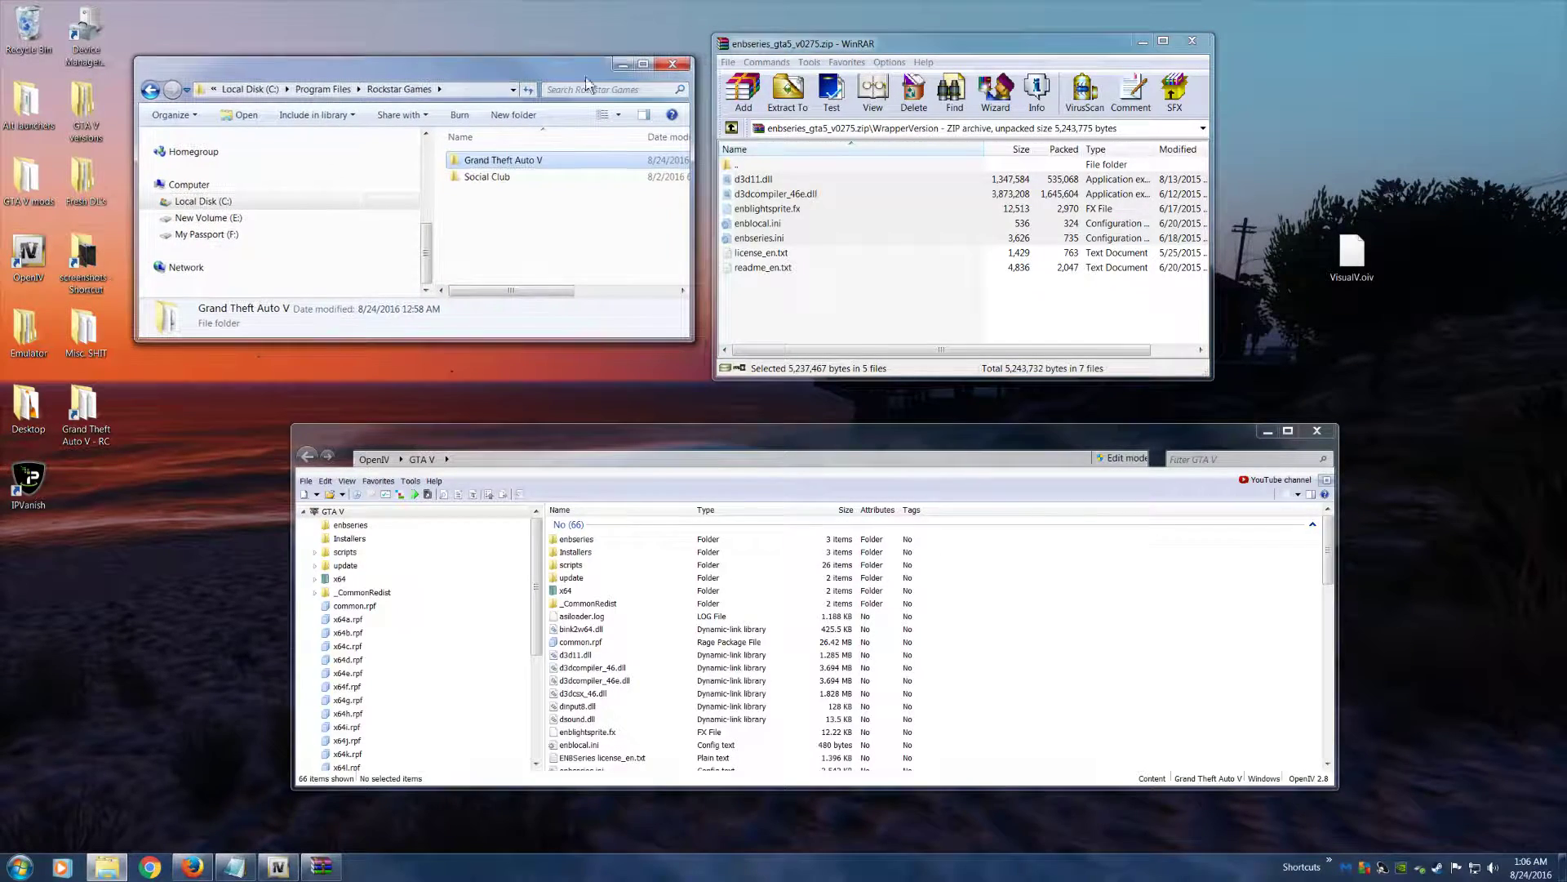
Close the ENB archive and the Rockstar Games window, and minimize OpenIV to clear the desktop
left_click(1192, 41)
left_click(675, 64)
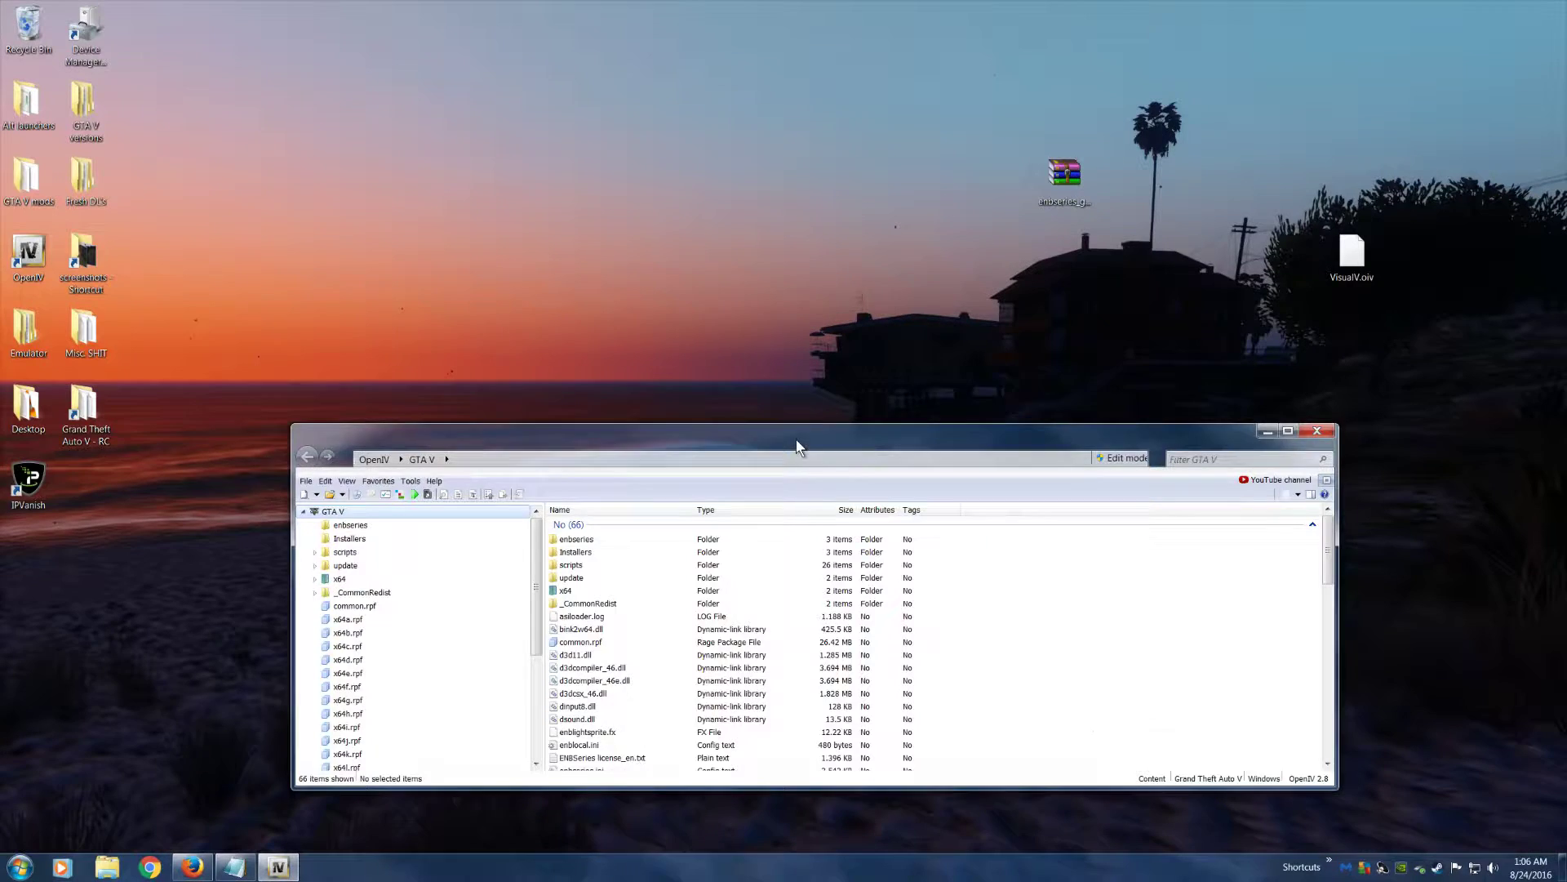
left_click_drag(797, 447, 687, 374)
left_click(1155, 361)
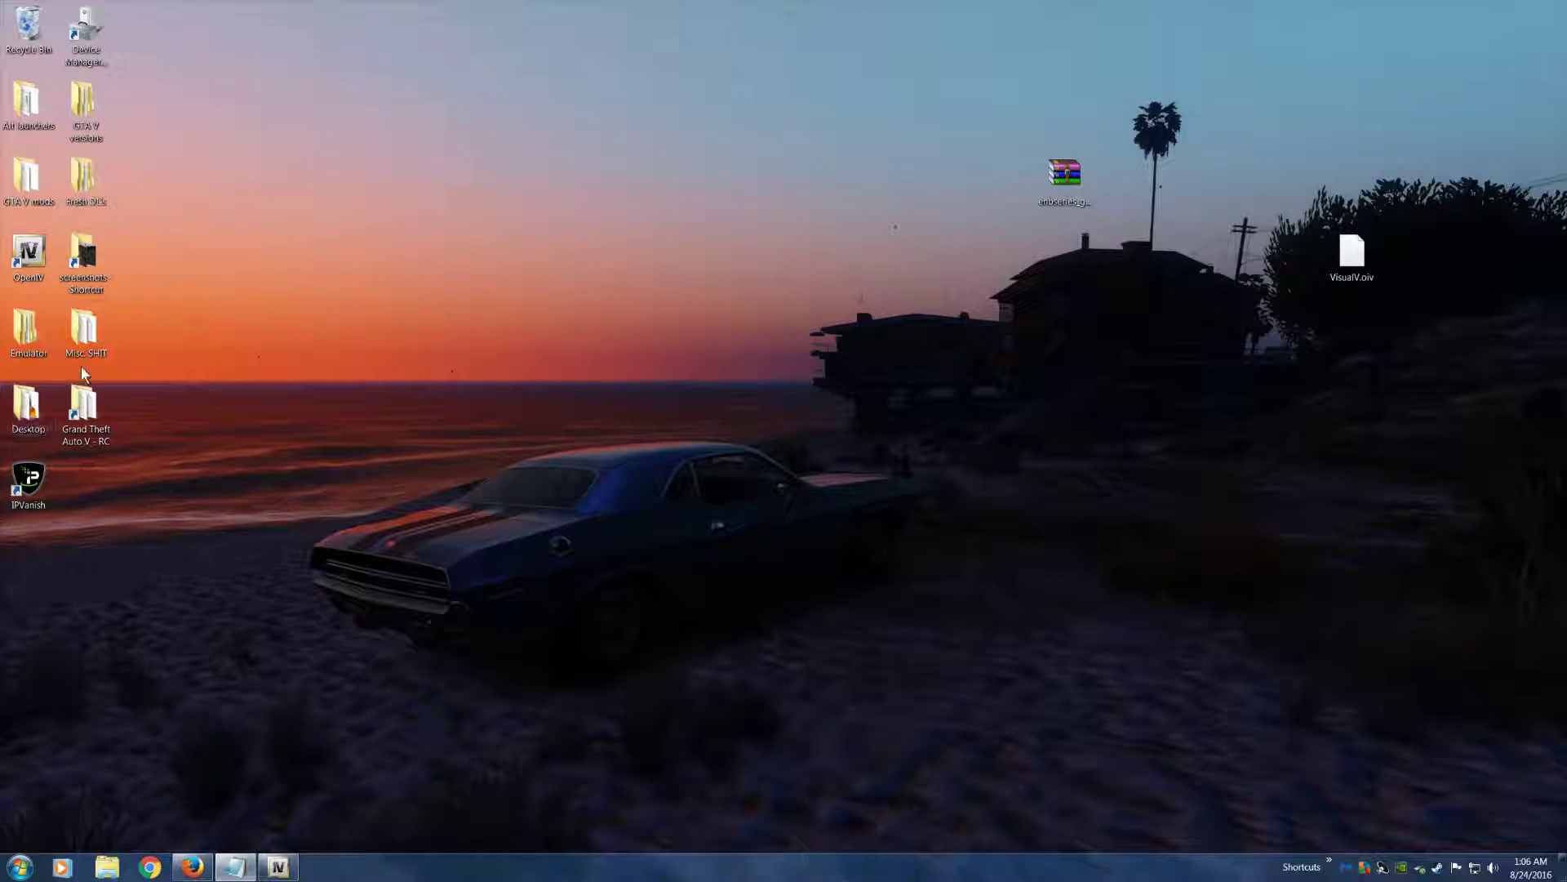
Open the GTA V mods folder on the desktop and browse to VisualV, optionals, ENB settings
double_click(27, 175)
left_click(508, 245)
key("v")
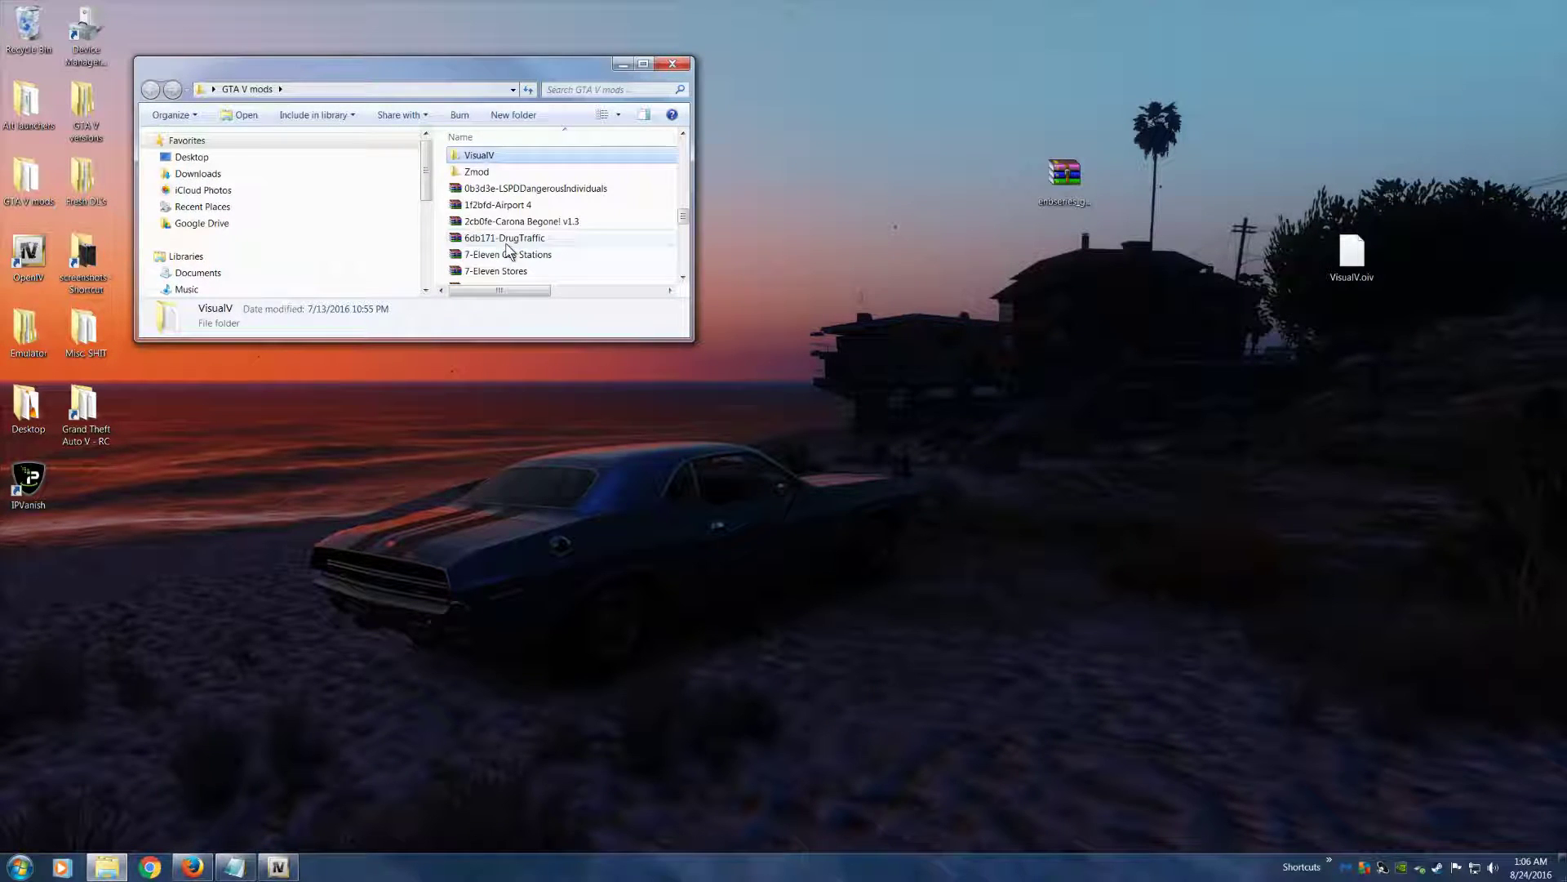
double_click(500, 159)
left_click(507, 210)
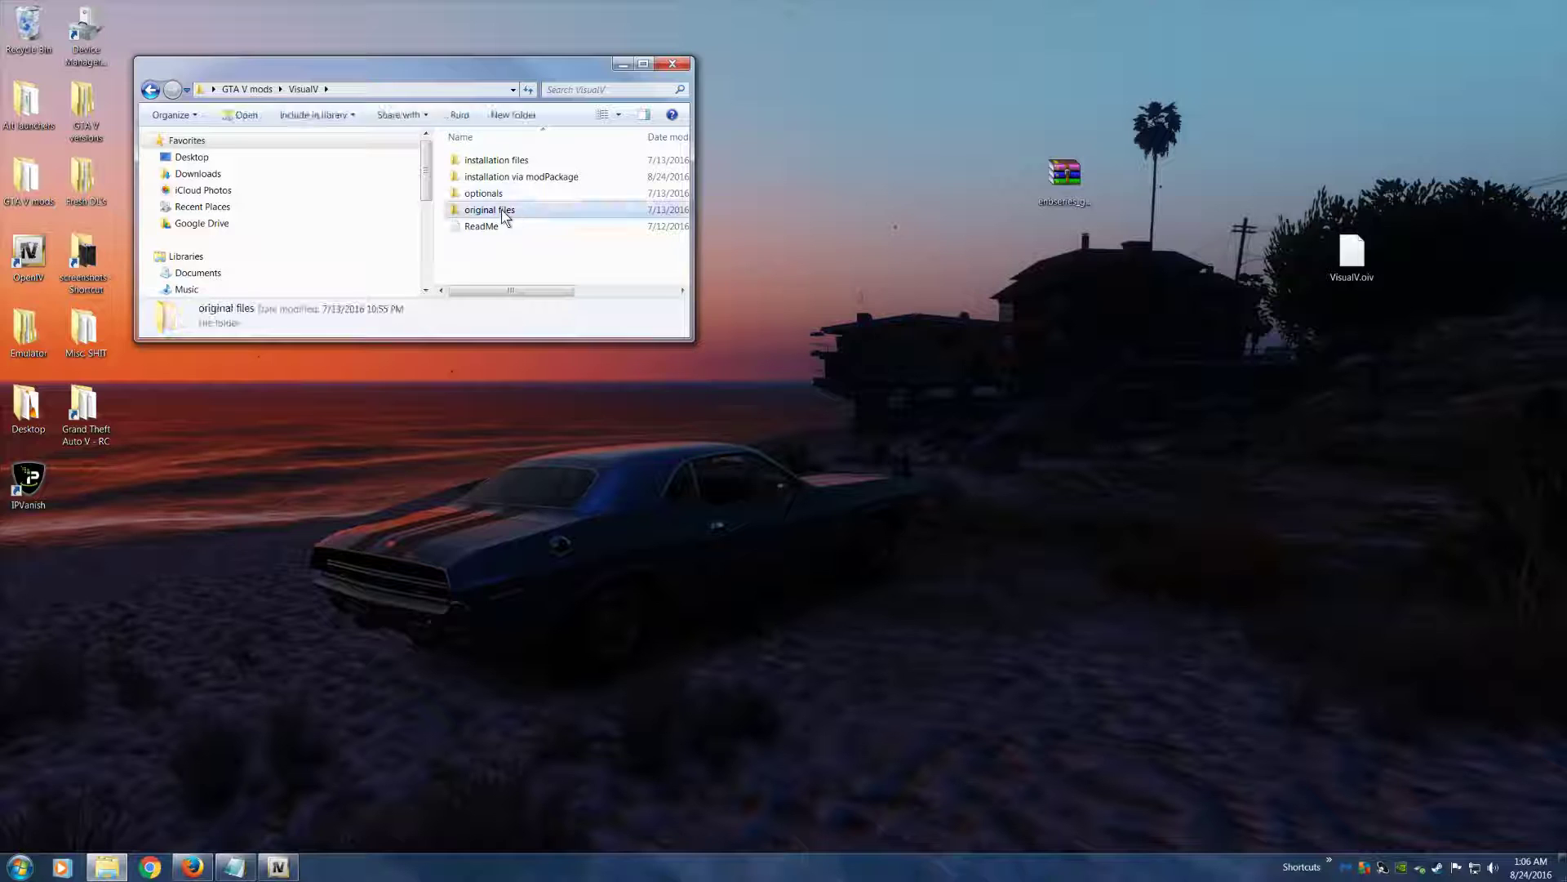
double_click(490, 193)
double_click(490, 210)
left_click(489, 210)
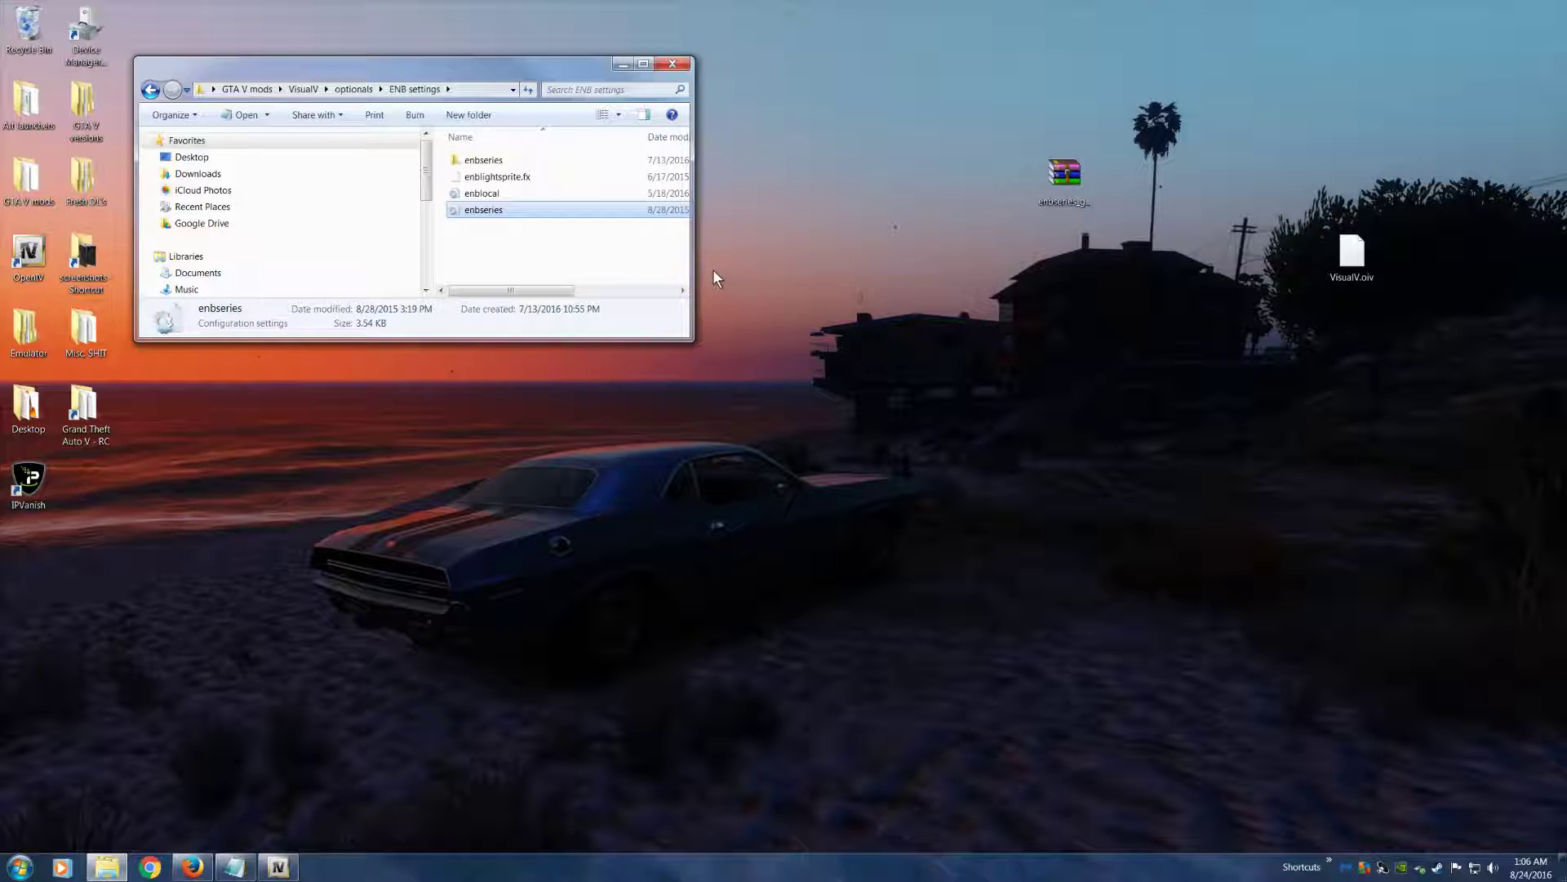
Move the ENB settings window to the other side of the desktop and select all four of its items
left_click_drag(495, 61, 1164, 113)
left_click(108, 869)
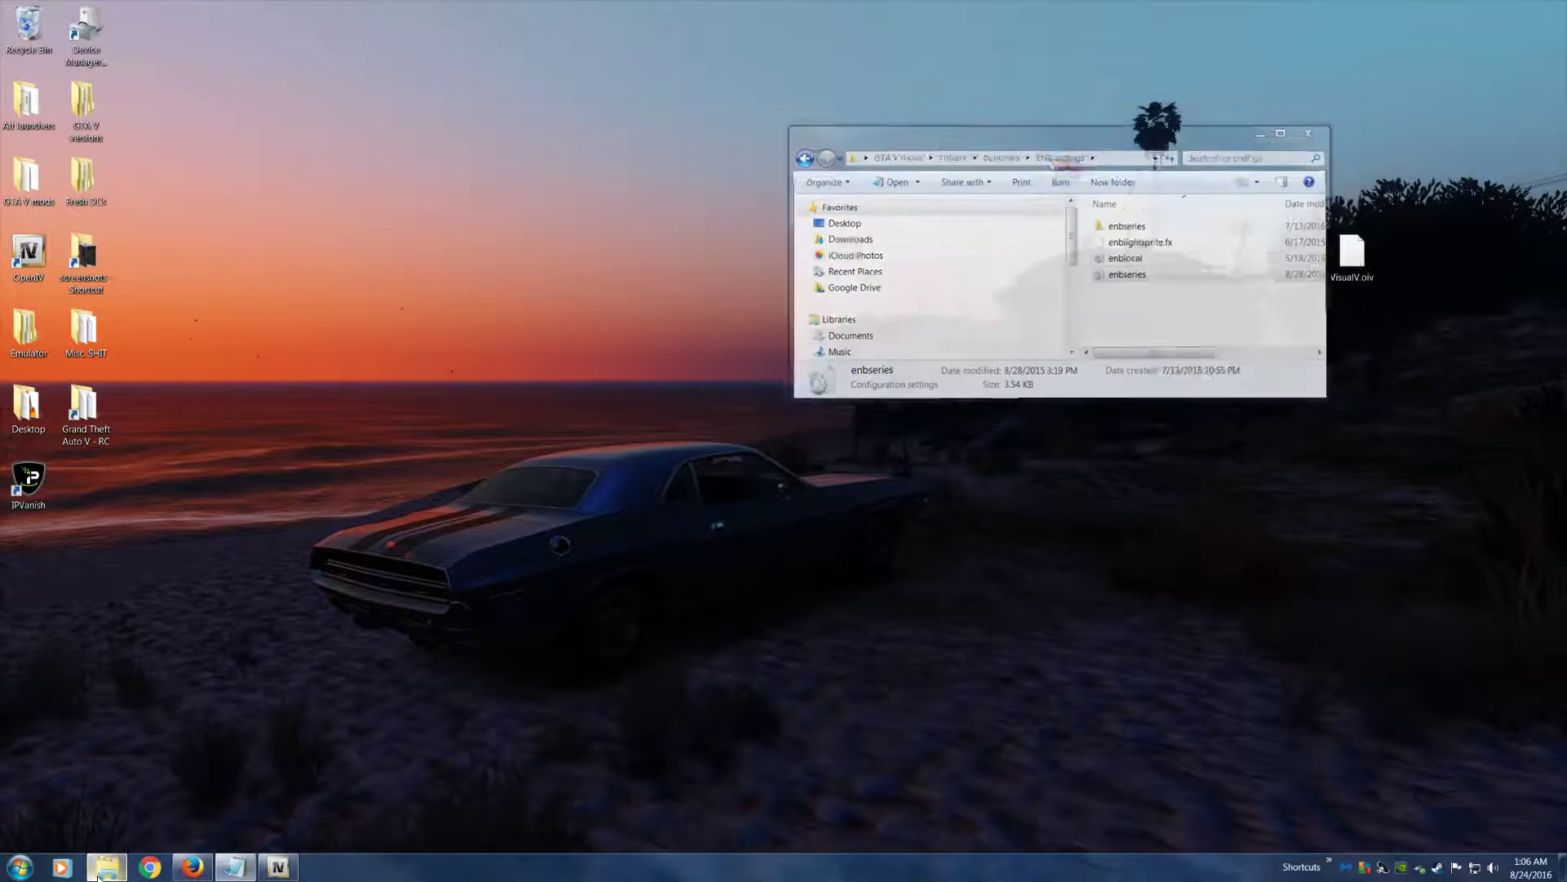
left_click(109, 869)
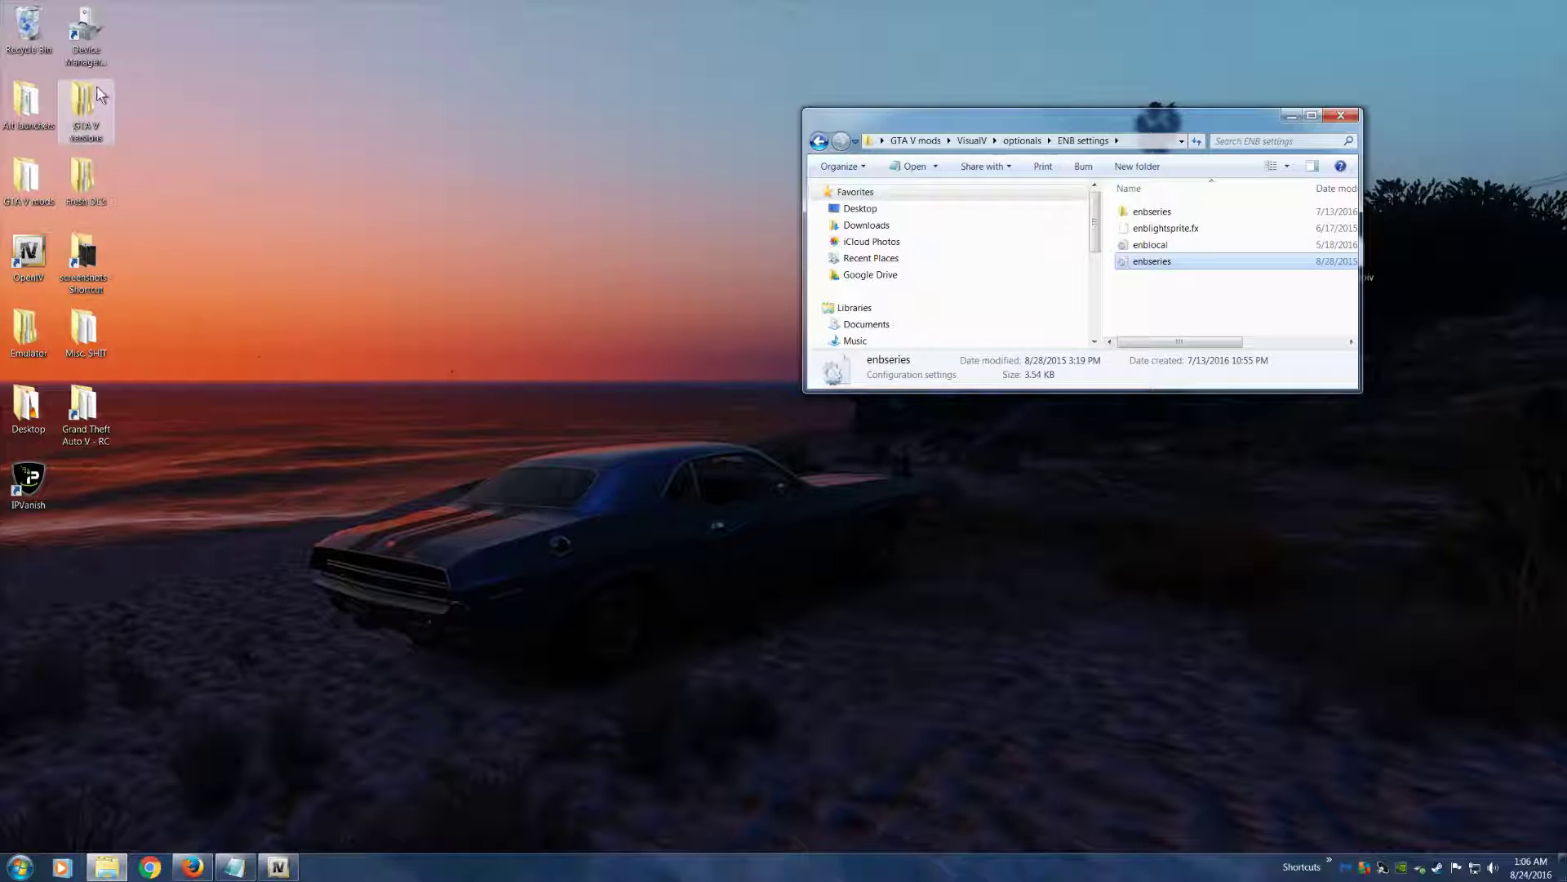
left_click(1143, 262)
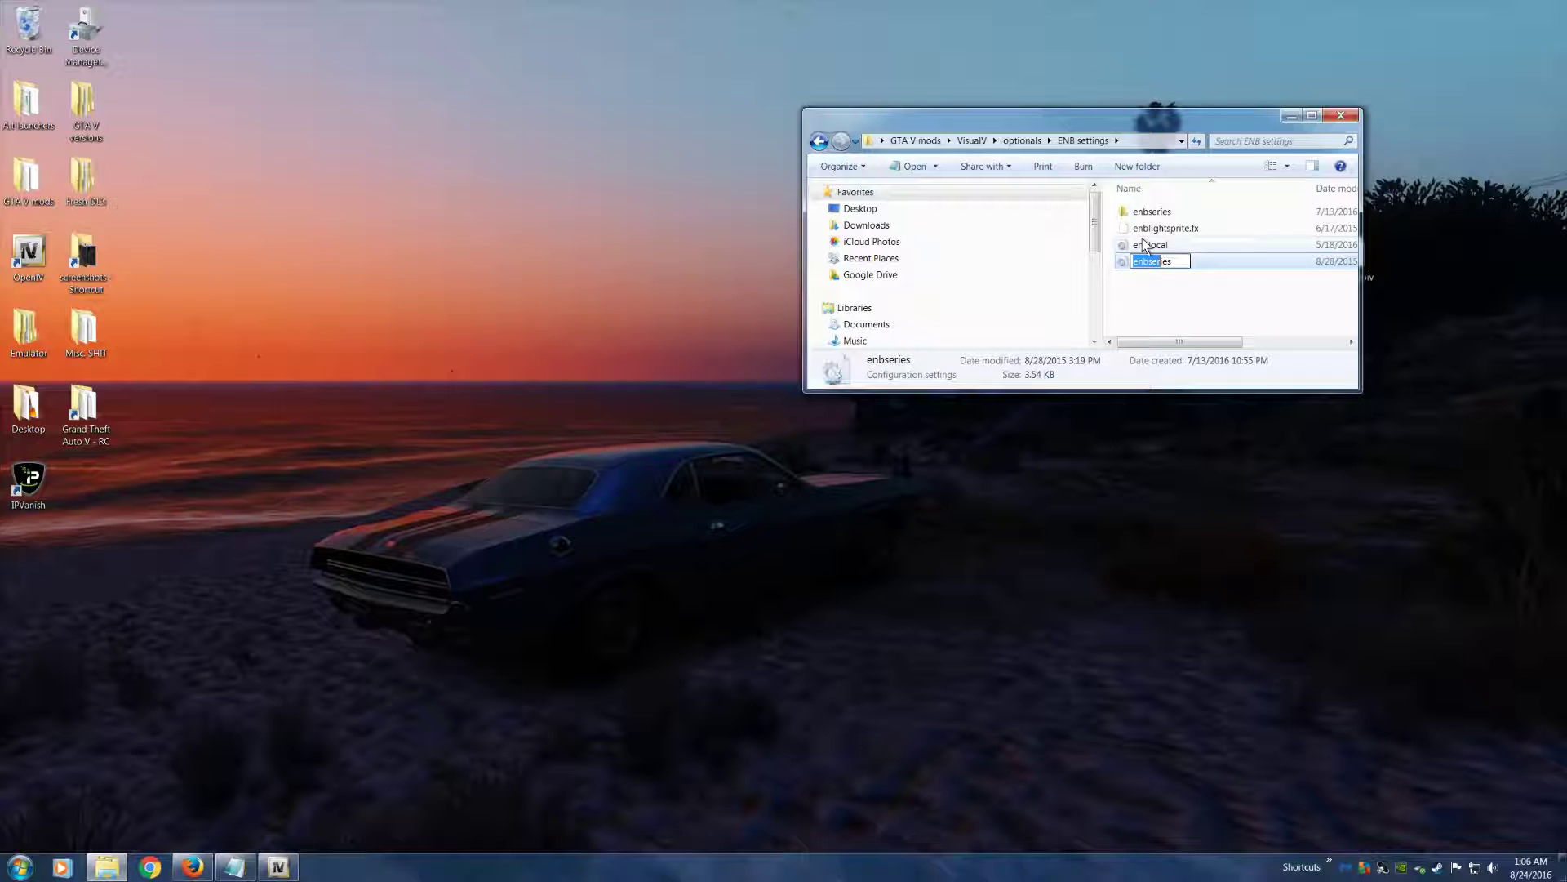
left_click(1133, 244)
left_click(1167, 263)
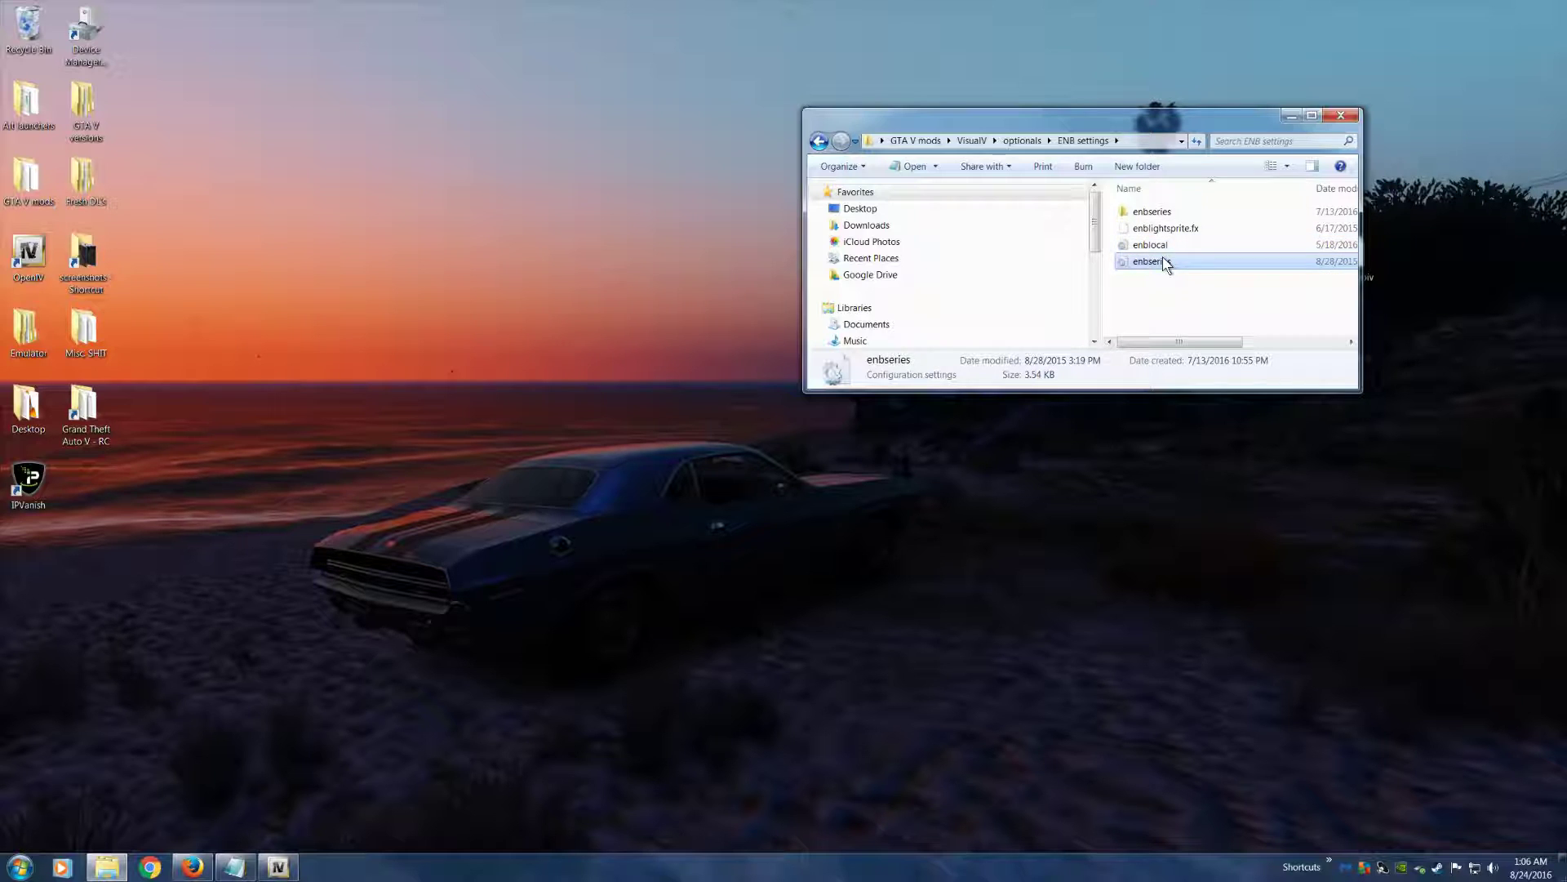
key("shift+Up")
key("shift+Up")
key("shift+Up")
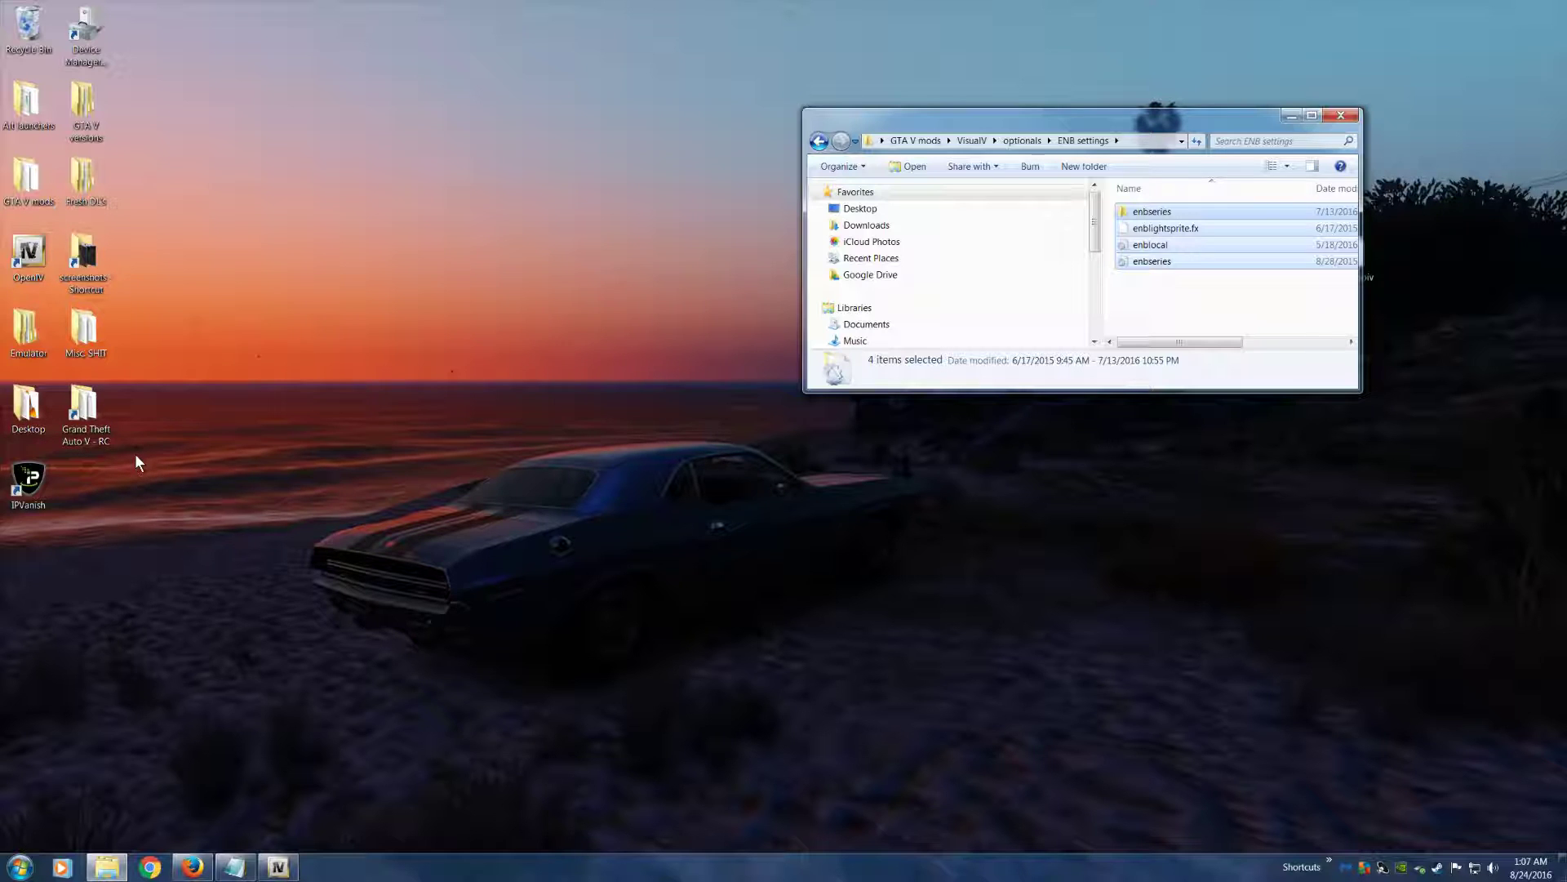
Open the Grand Theft Auto V folder from its desktop shortcut, place it beside the ENB settings window, and enlarge it
double_click(104, 413)
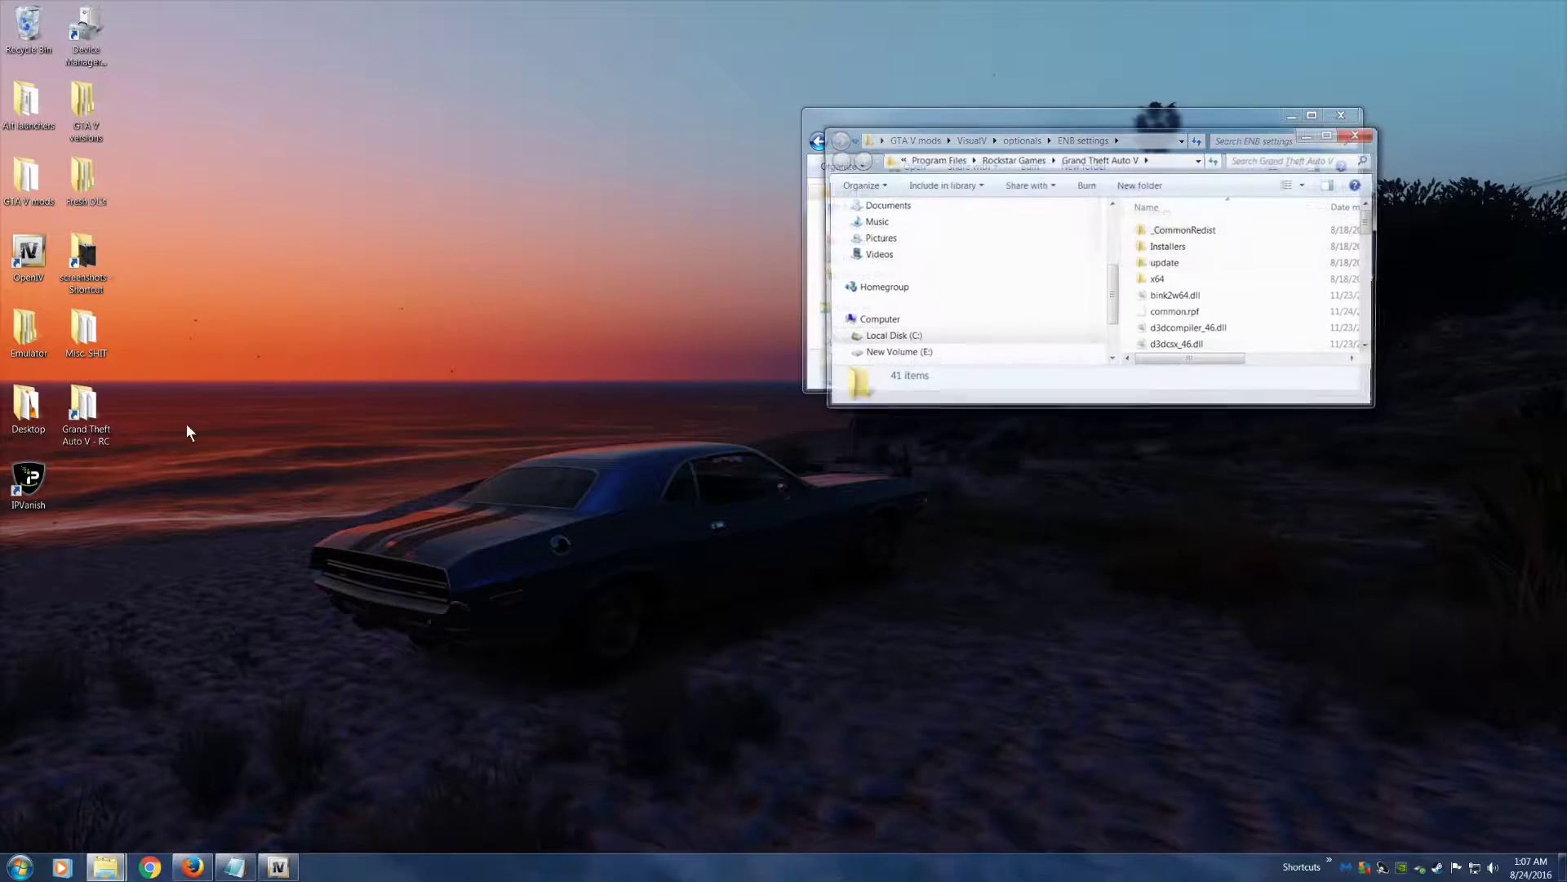
left_click_drag(1052, 147, 407, 116)
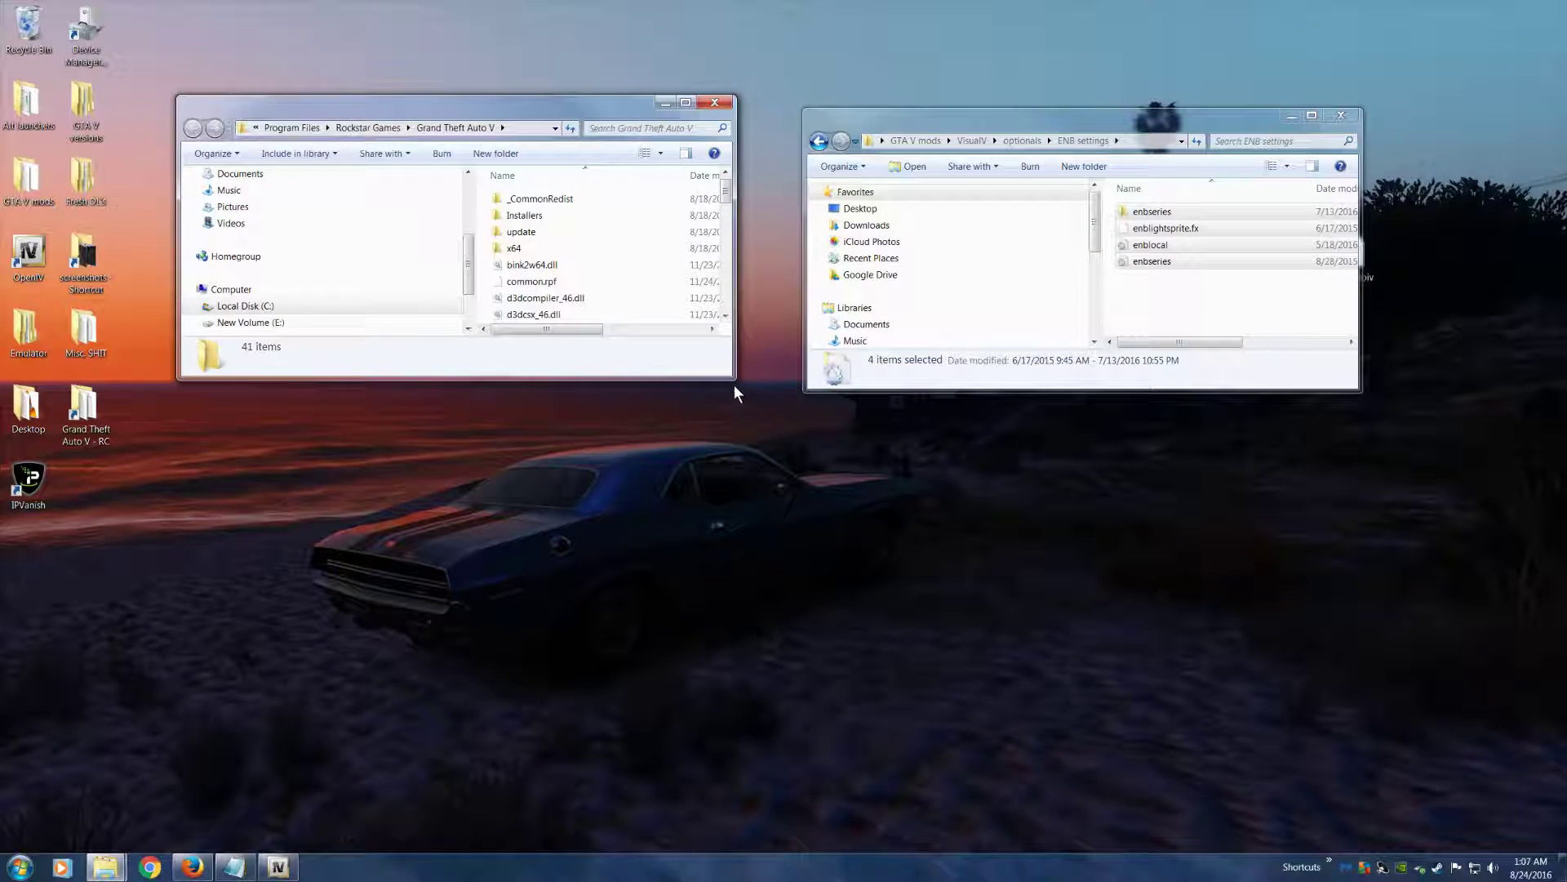
left_click_drag(732, 378, 770, 506)
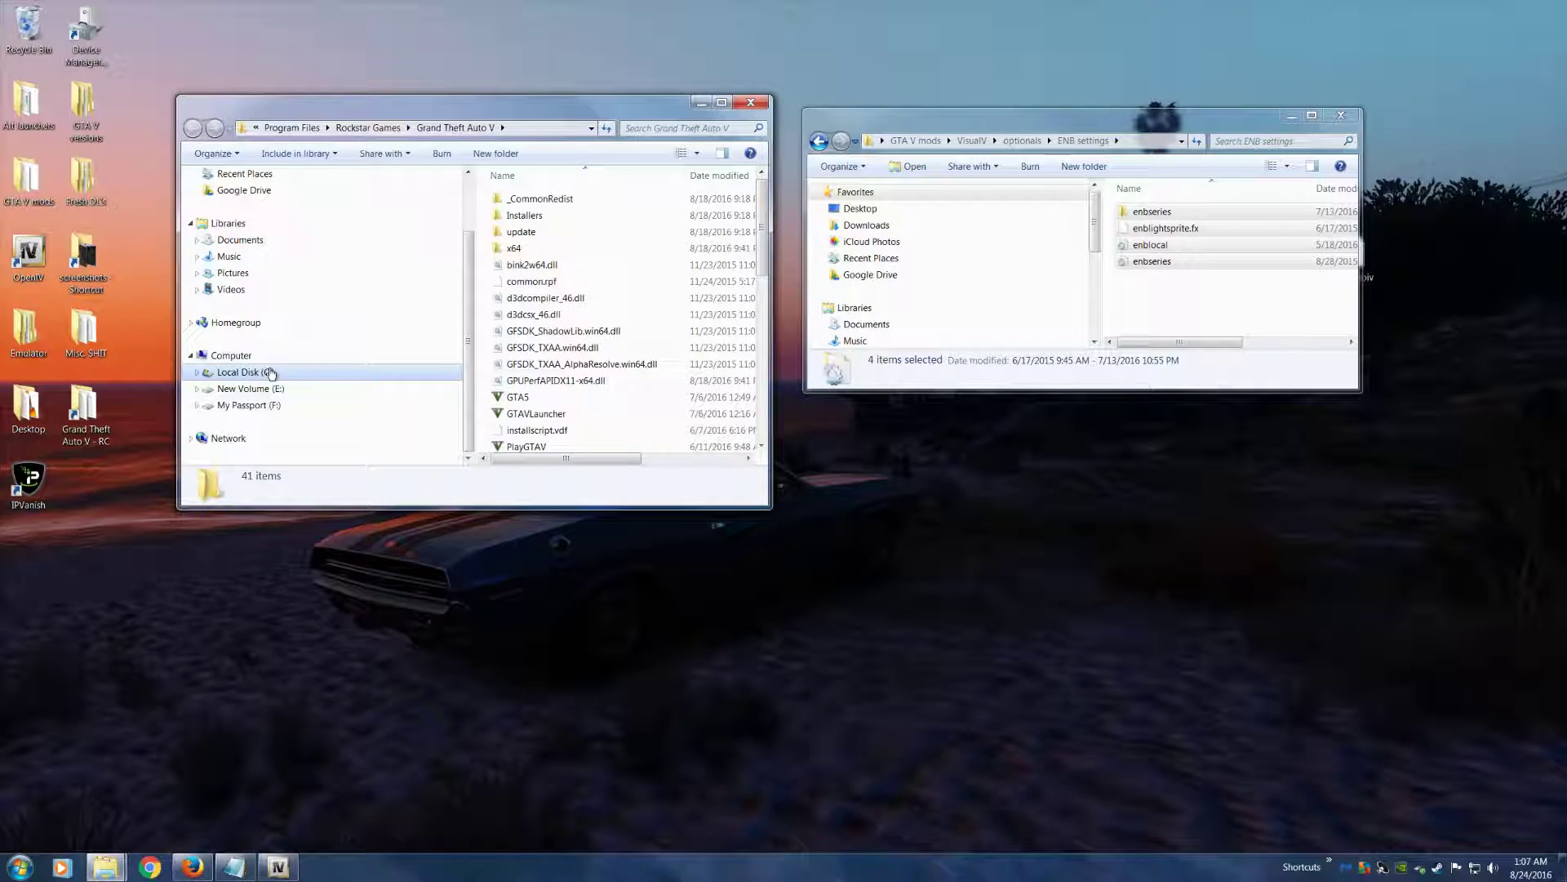
Create a shortcut to the Grand Theft Auto V folder inside Rockstar Games, discard it in the Recycle Bin, and close the window
left_click(368, 129)
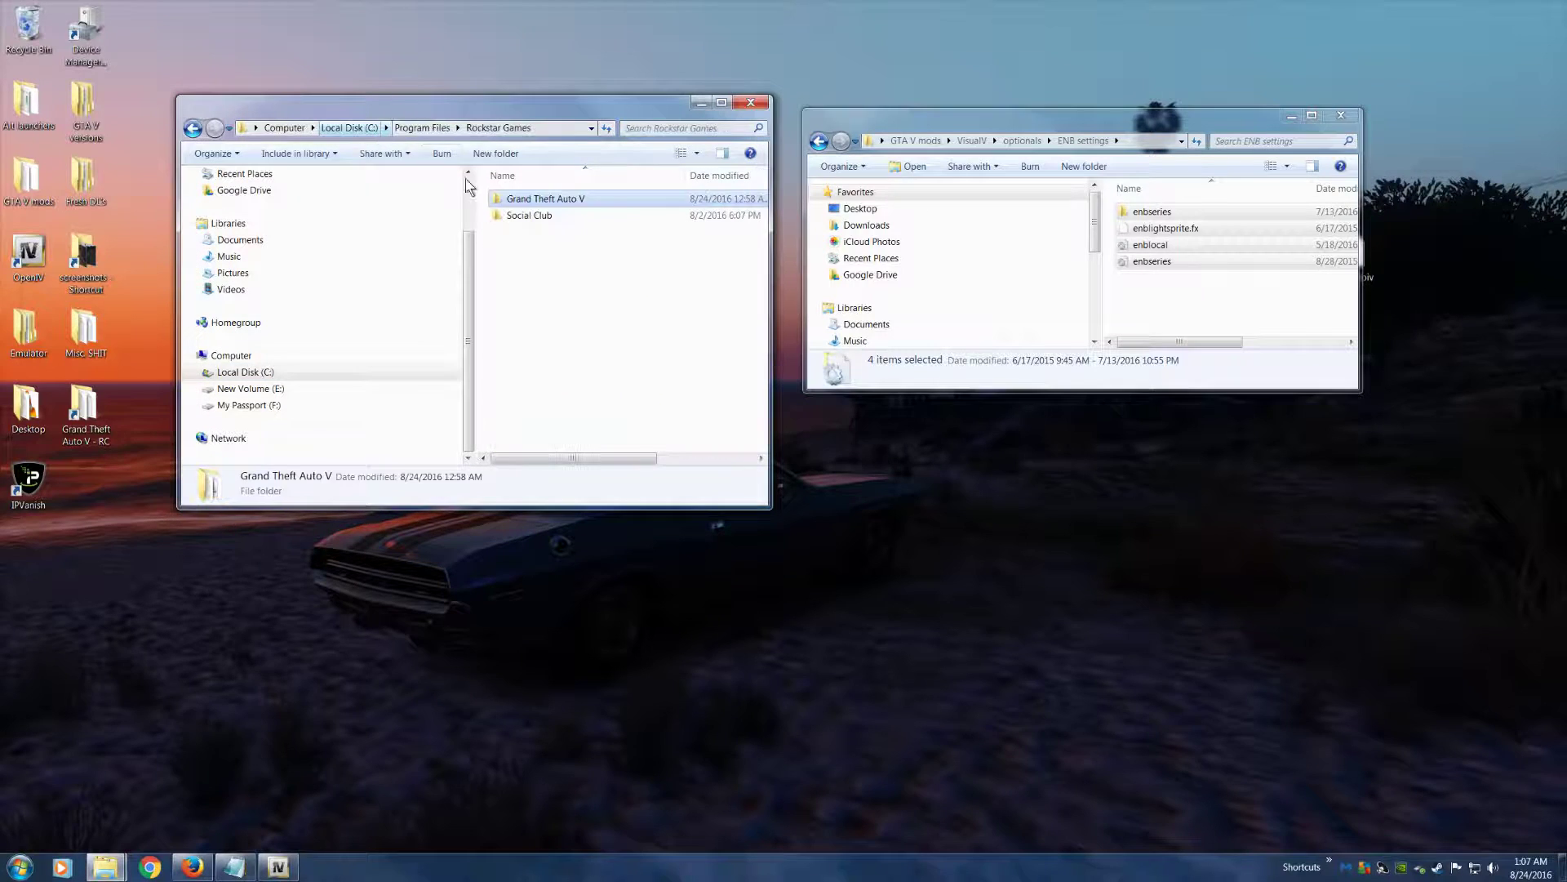
right_click(542, 203)
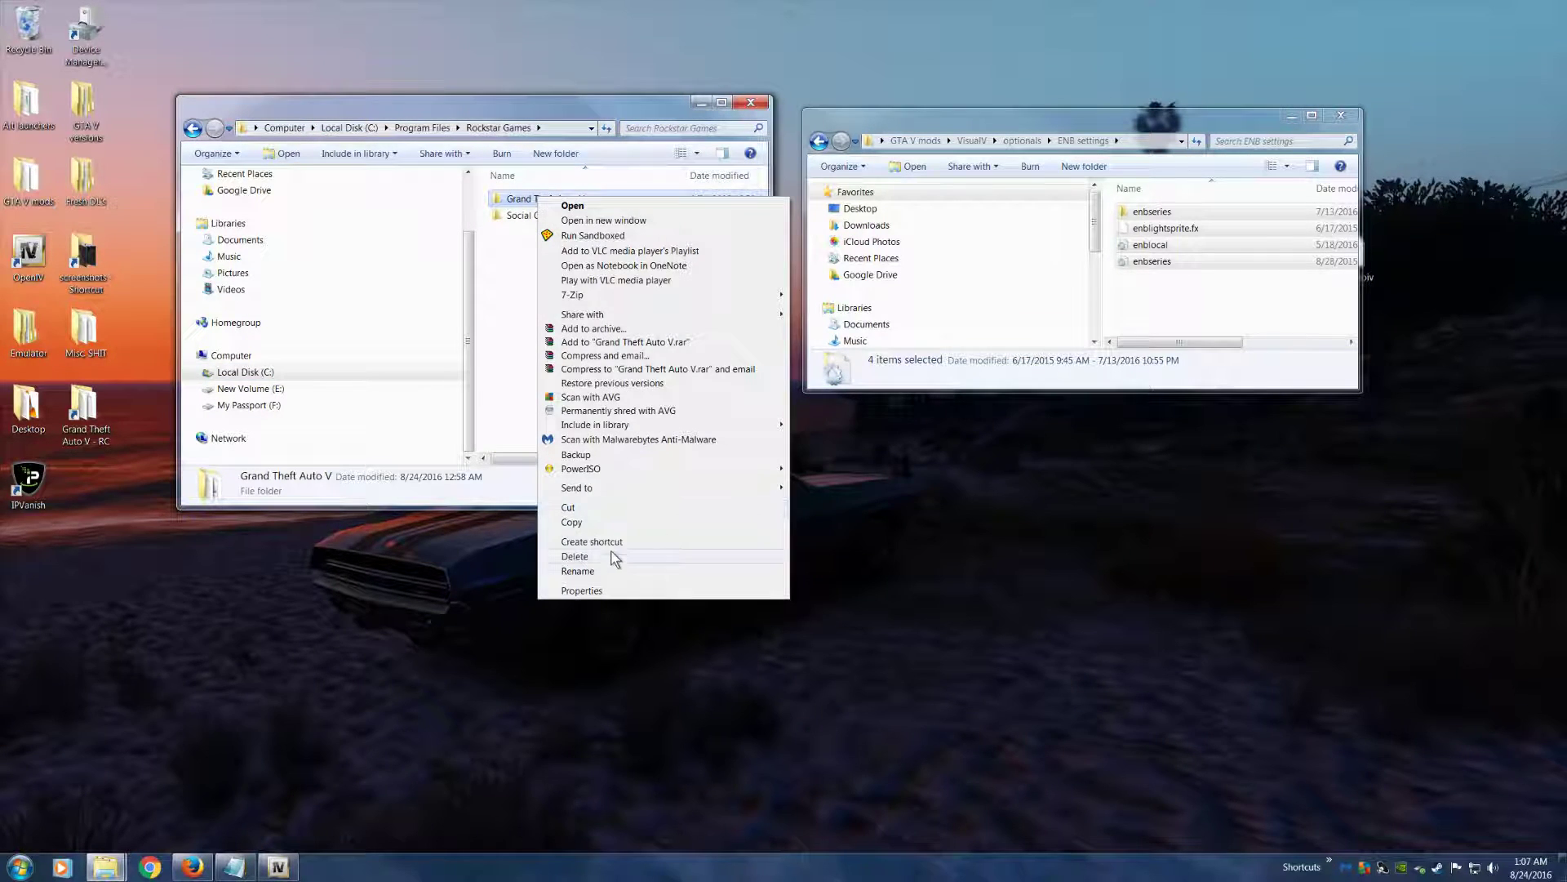
left_click(592, 542)
left_click_drag(552, 243, 29, 32)
left_click(753, 102)
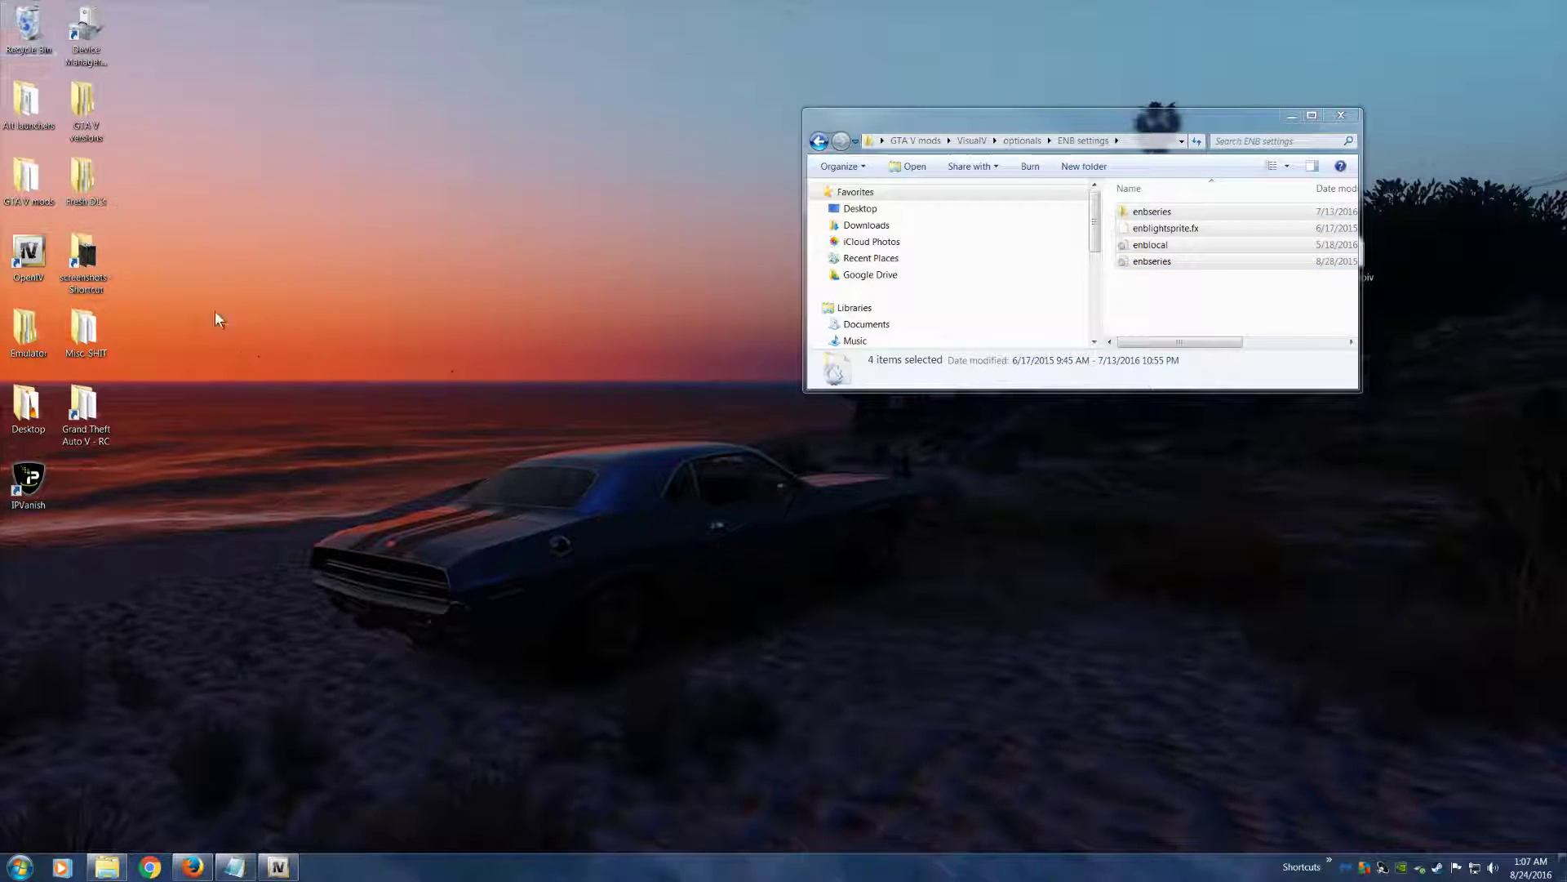
Reopen the game folder, go up to Rockstar Games, and move all four ENB settings items into it
double_click(88, 415)
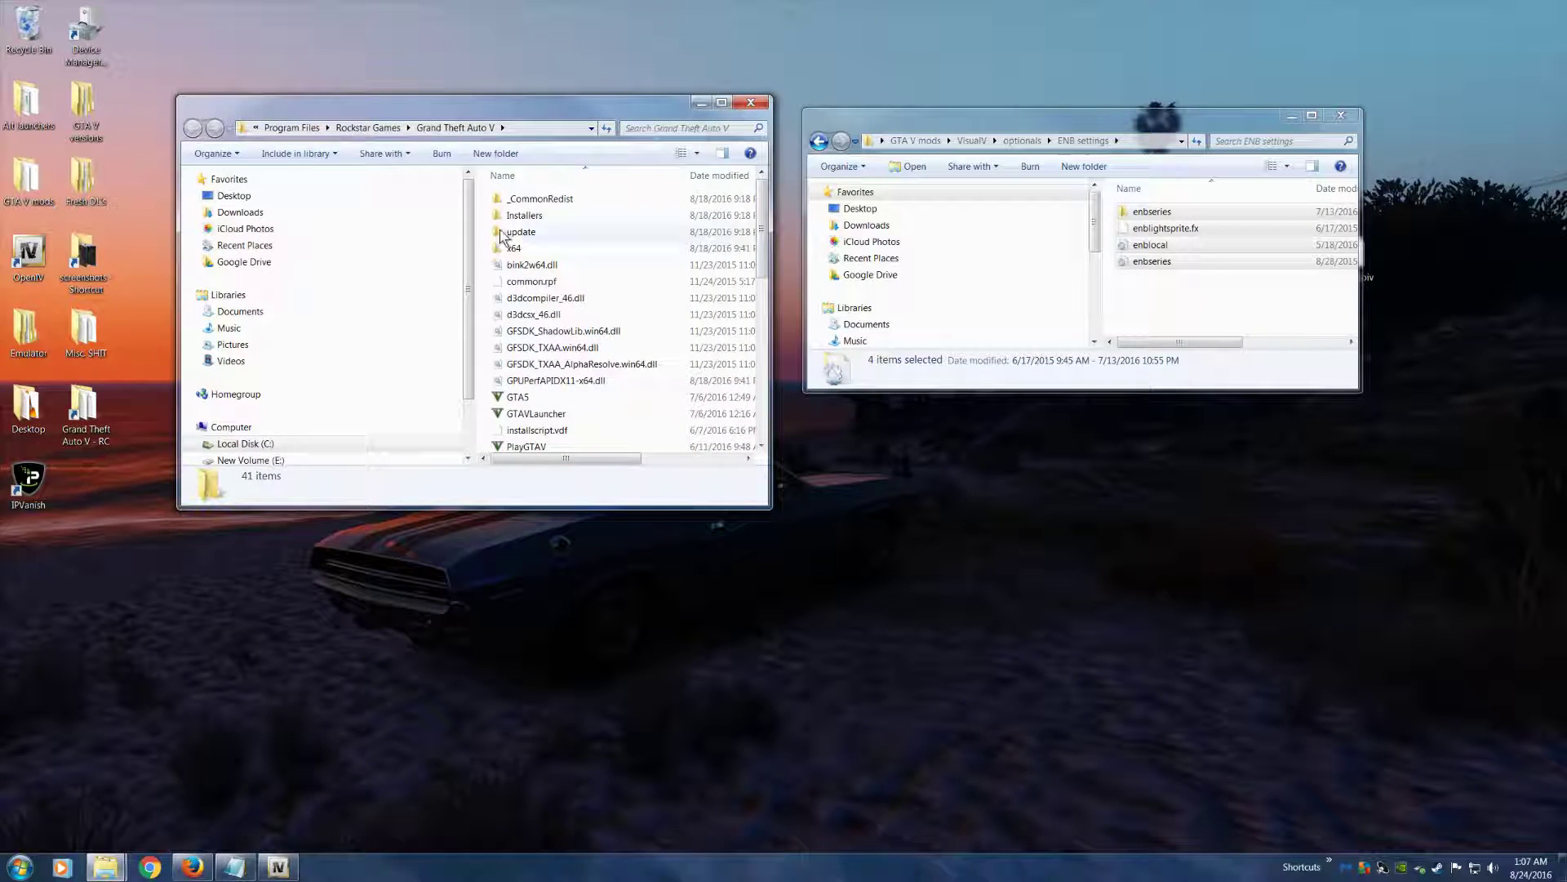
left_click_drag(500, 113, 480, 86)
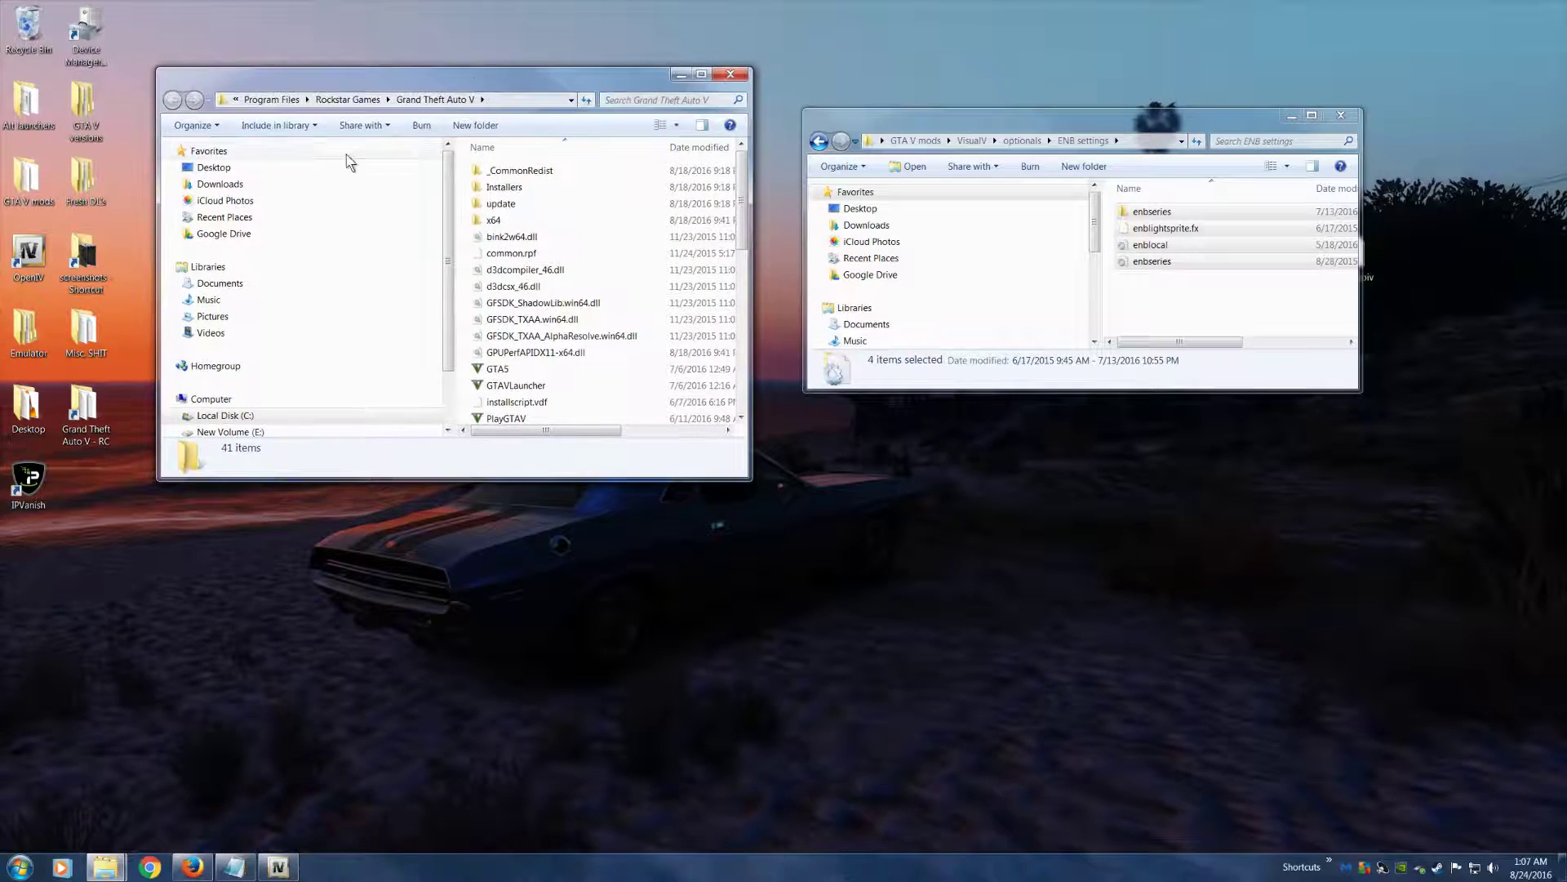
left_click(350, 100)
left_click(1155, 262)
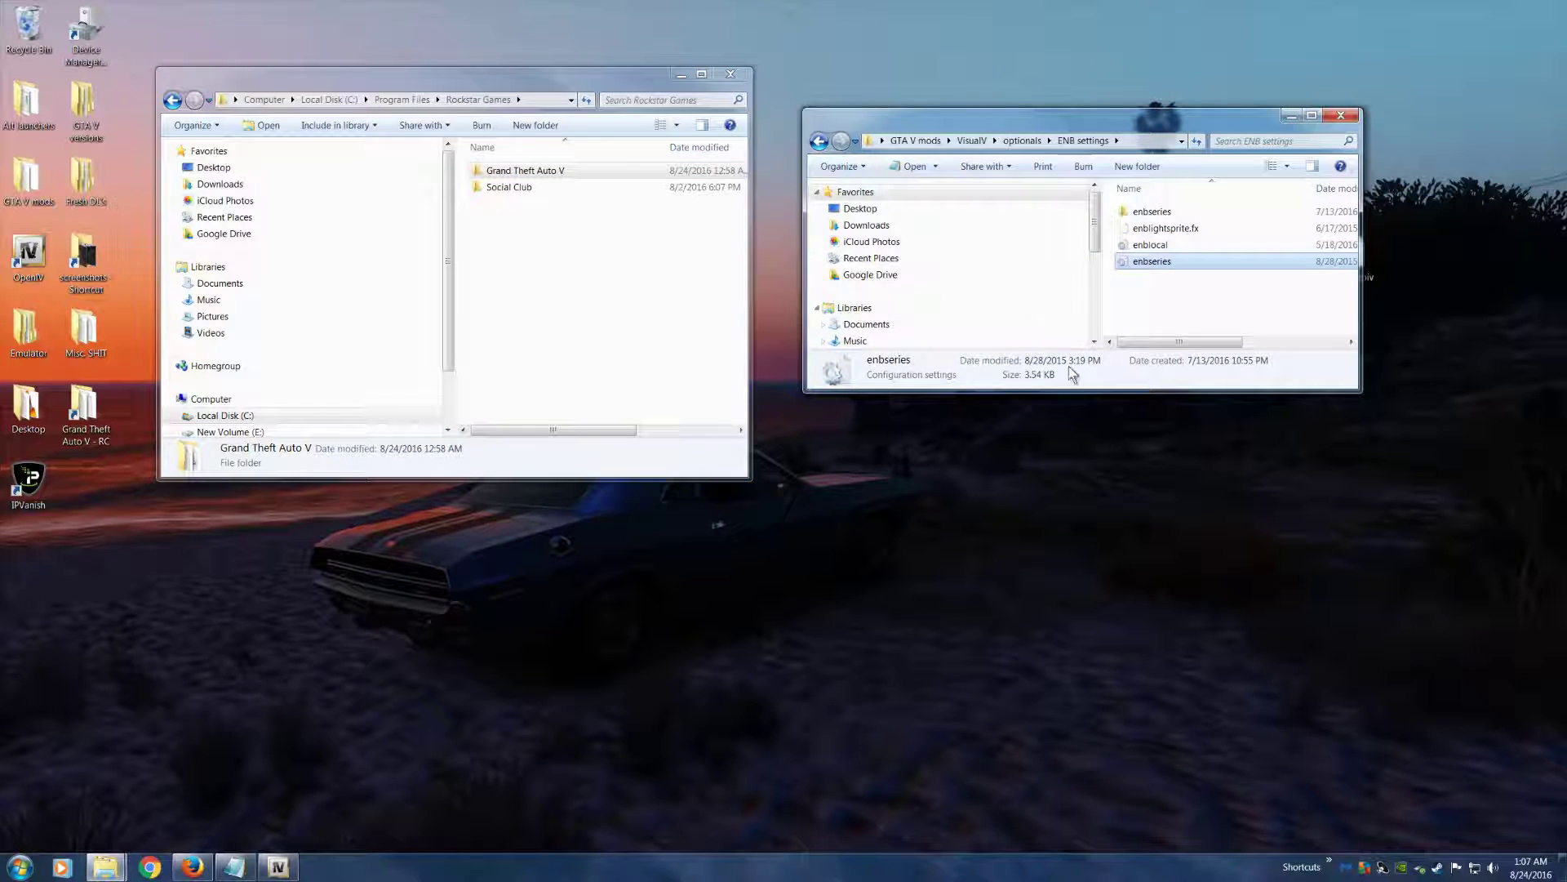
key("ctrl+a")
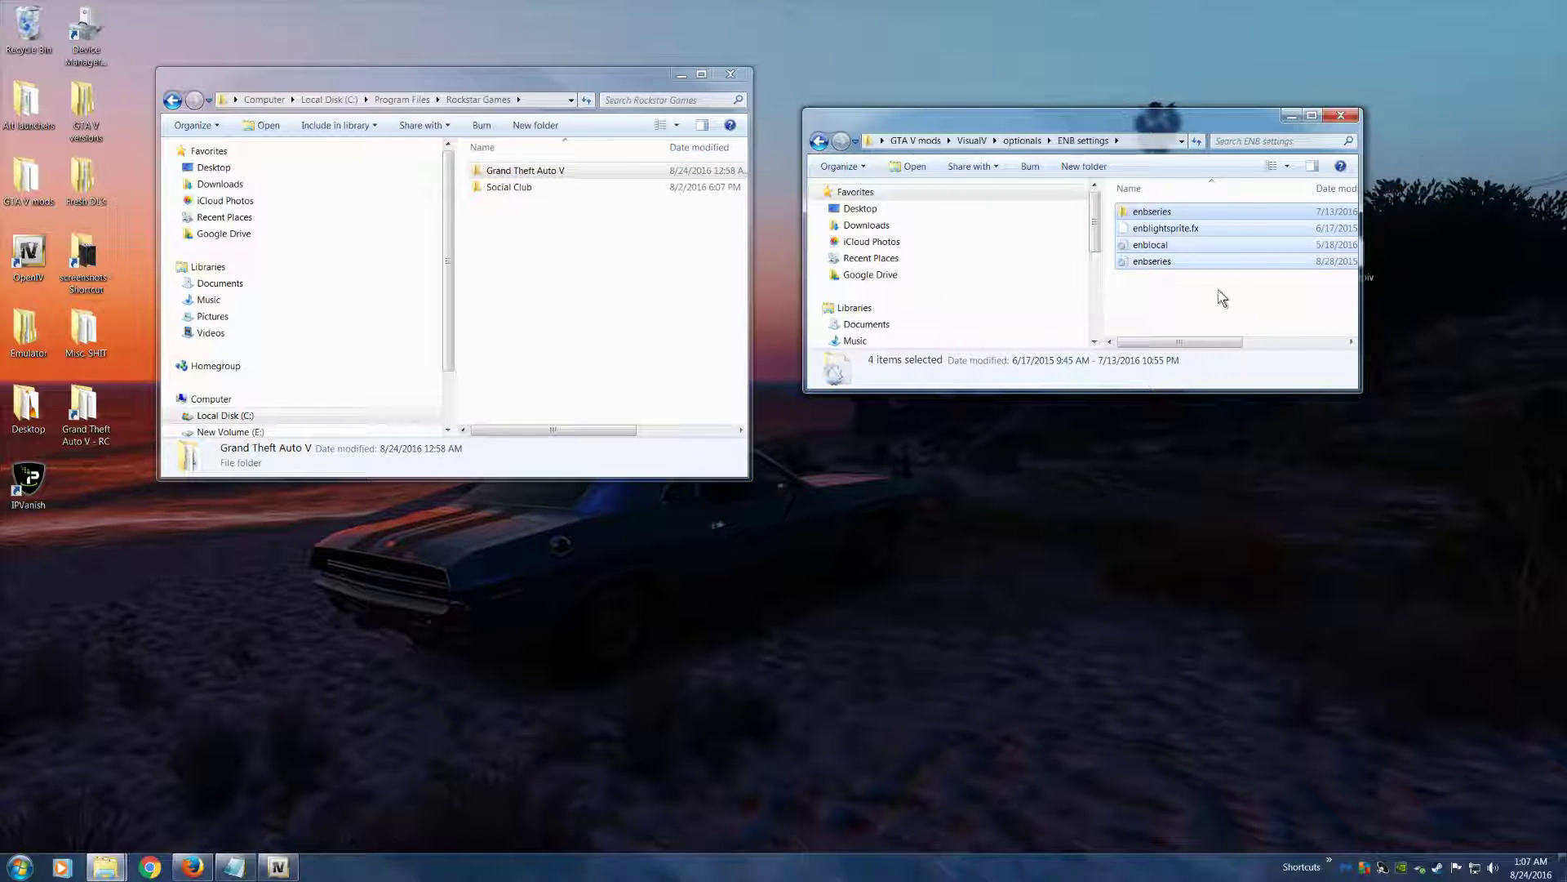
left_click_drag(1197, 255, 605, 169)
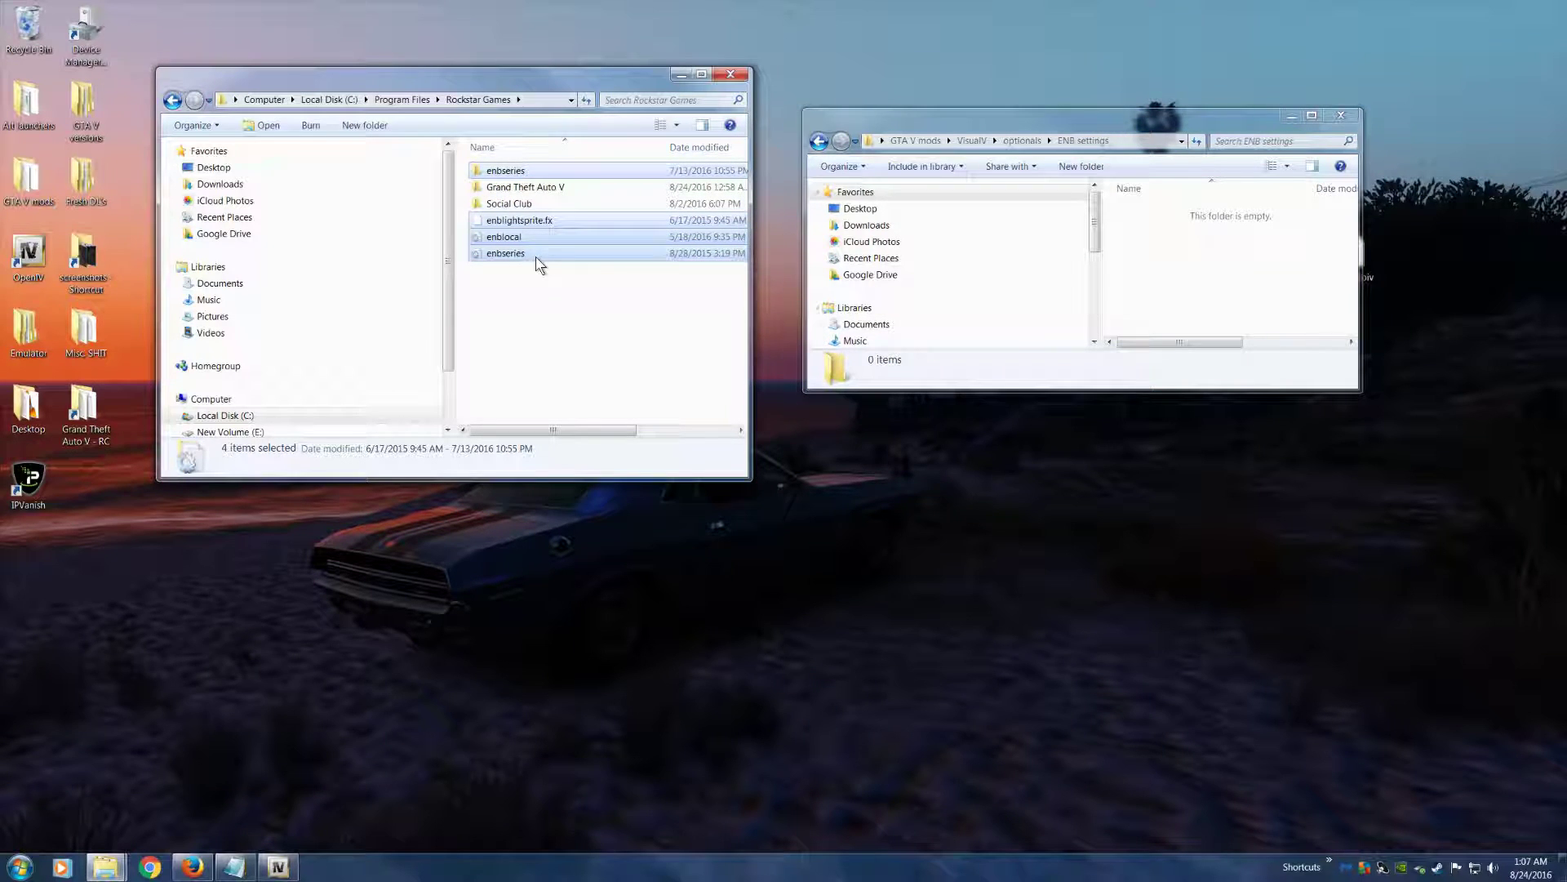
Delete the four moved ENB items from Rockstar Games to the Recycle Bin and close the ENB settings window
key("Delete")
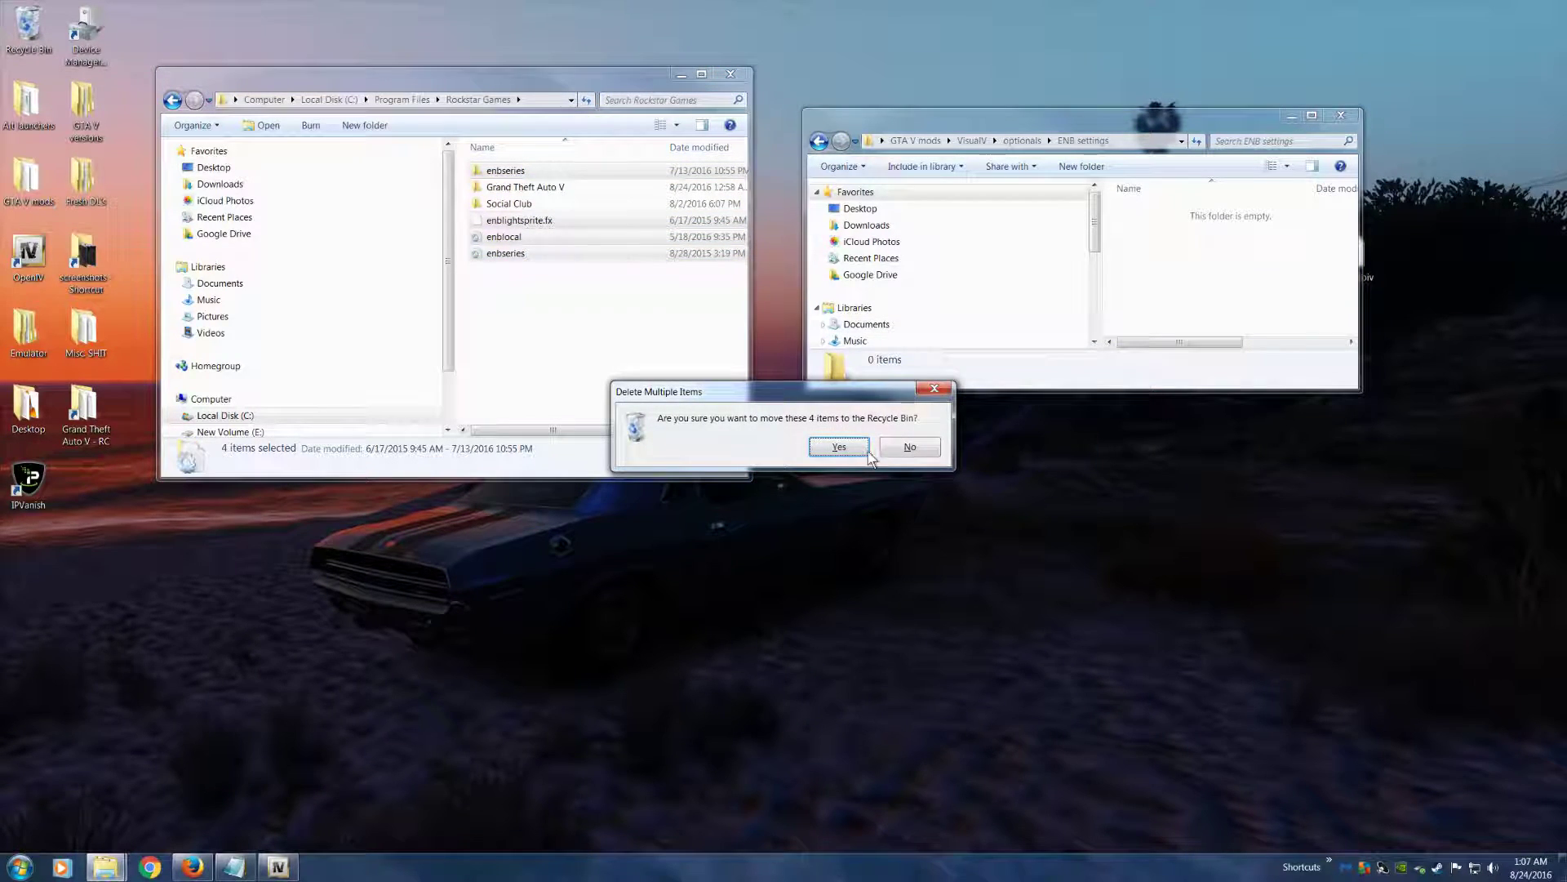
left_click(837, 454)
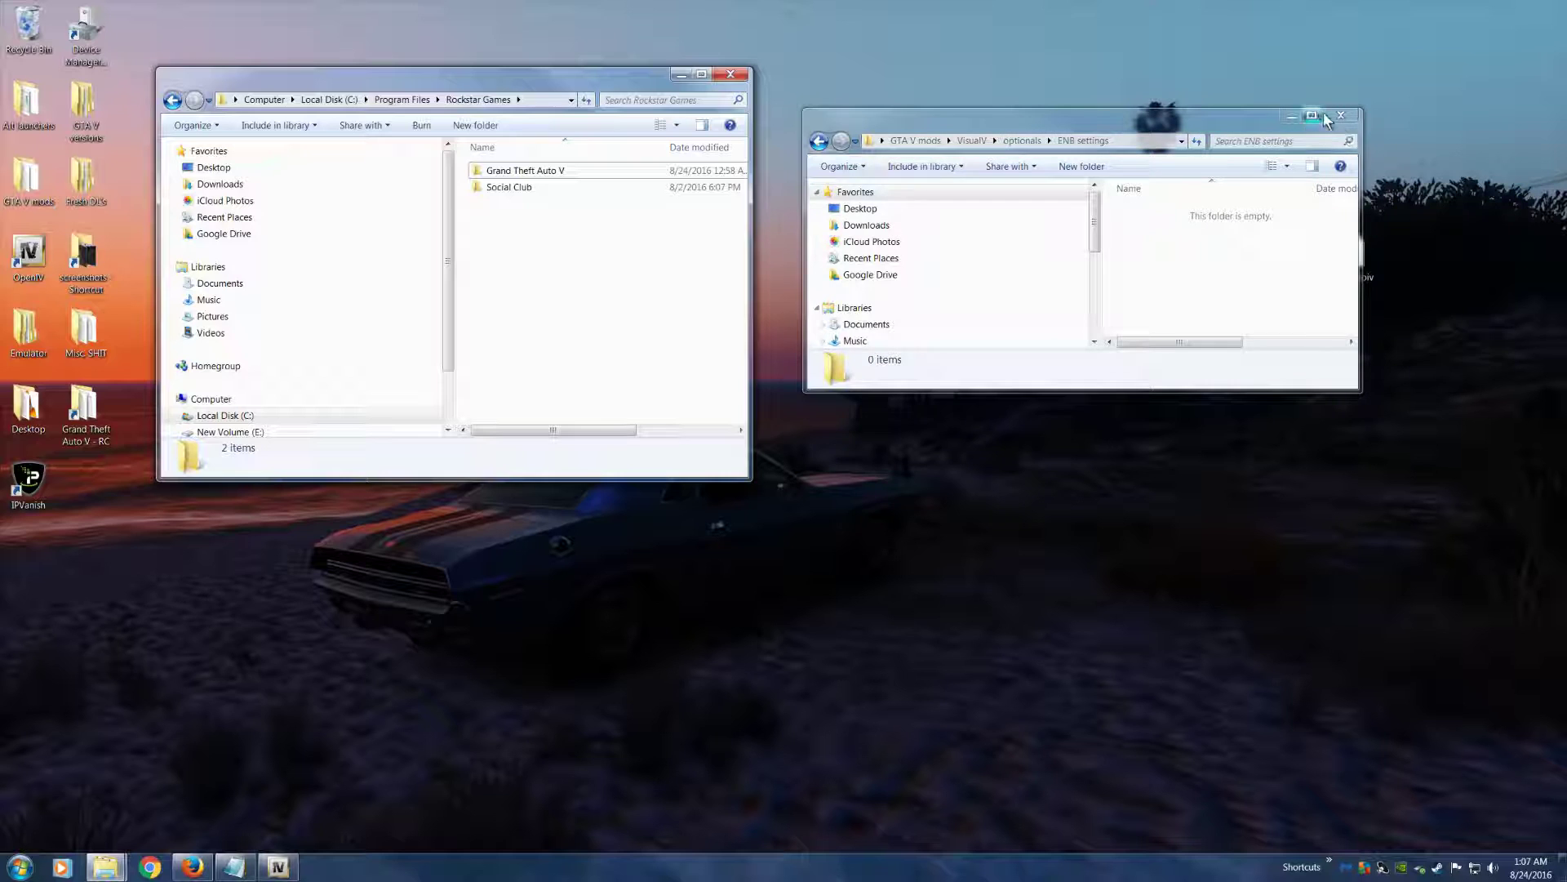
left_click(1340, 115)
Open the ENBSeries archive on the desktop to examine its contents, and close it again
double_click(1055, 194)
left_click(786, 184)
left_click(1193, 40)
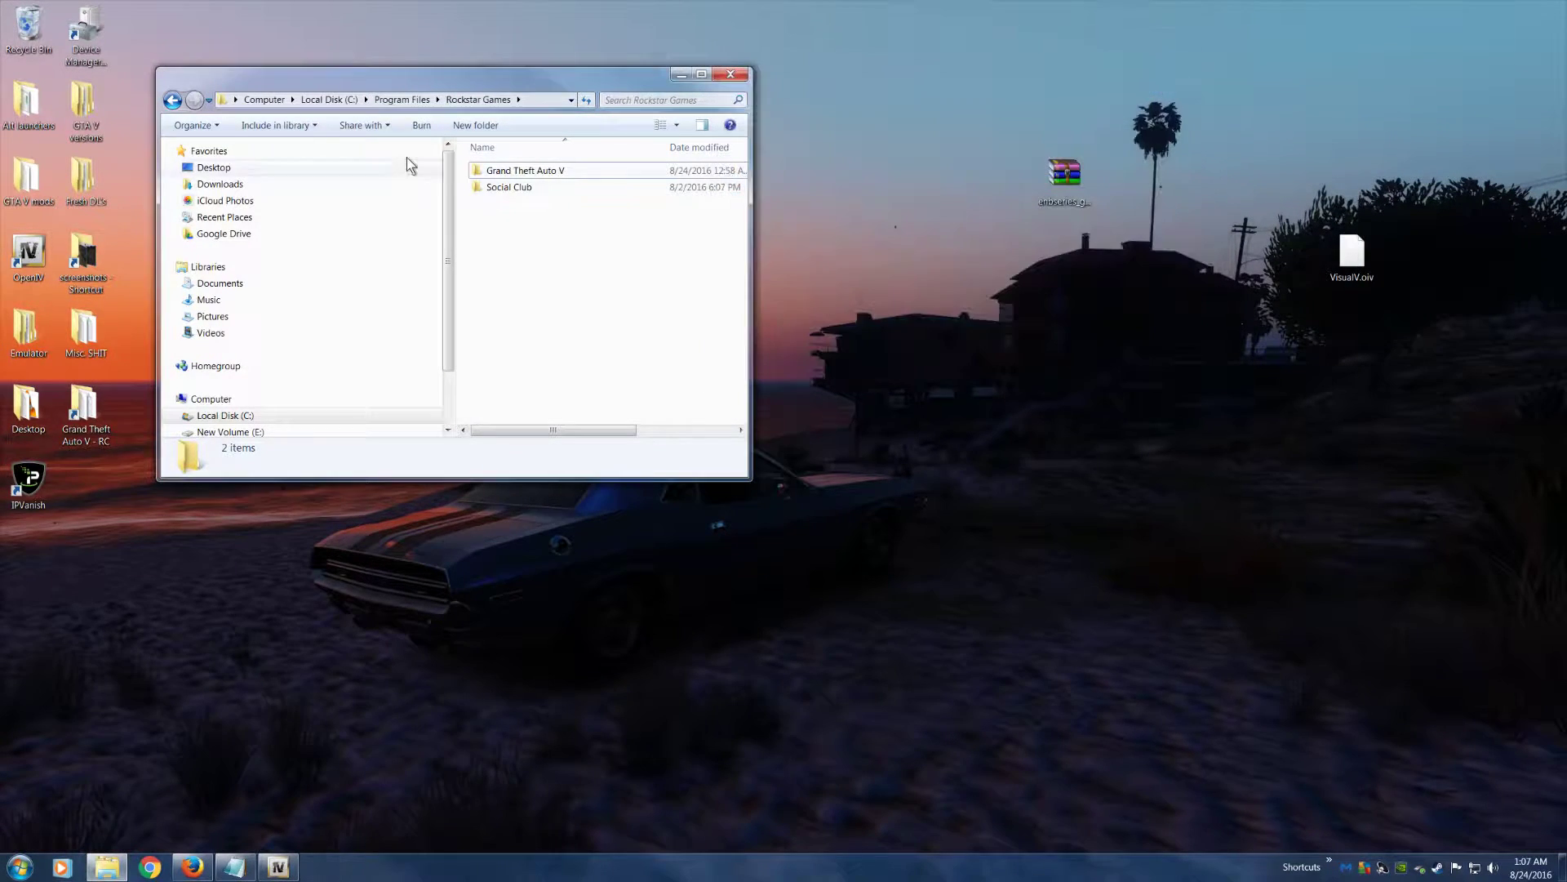
Open VisualV's optional ENB settings folder inside GTA V mods to examine its contents, and close the window
double_click(37, 193)
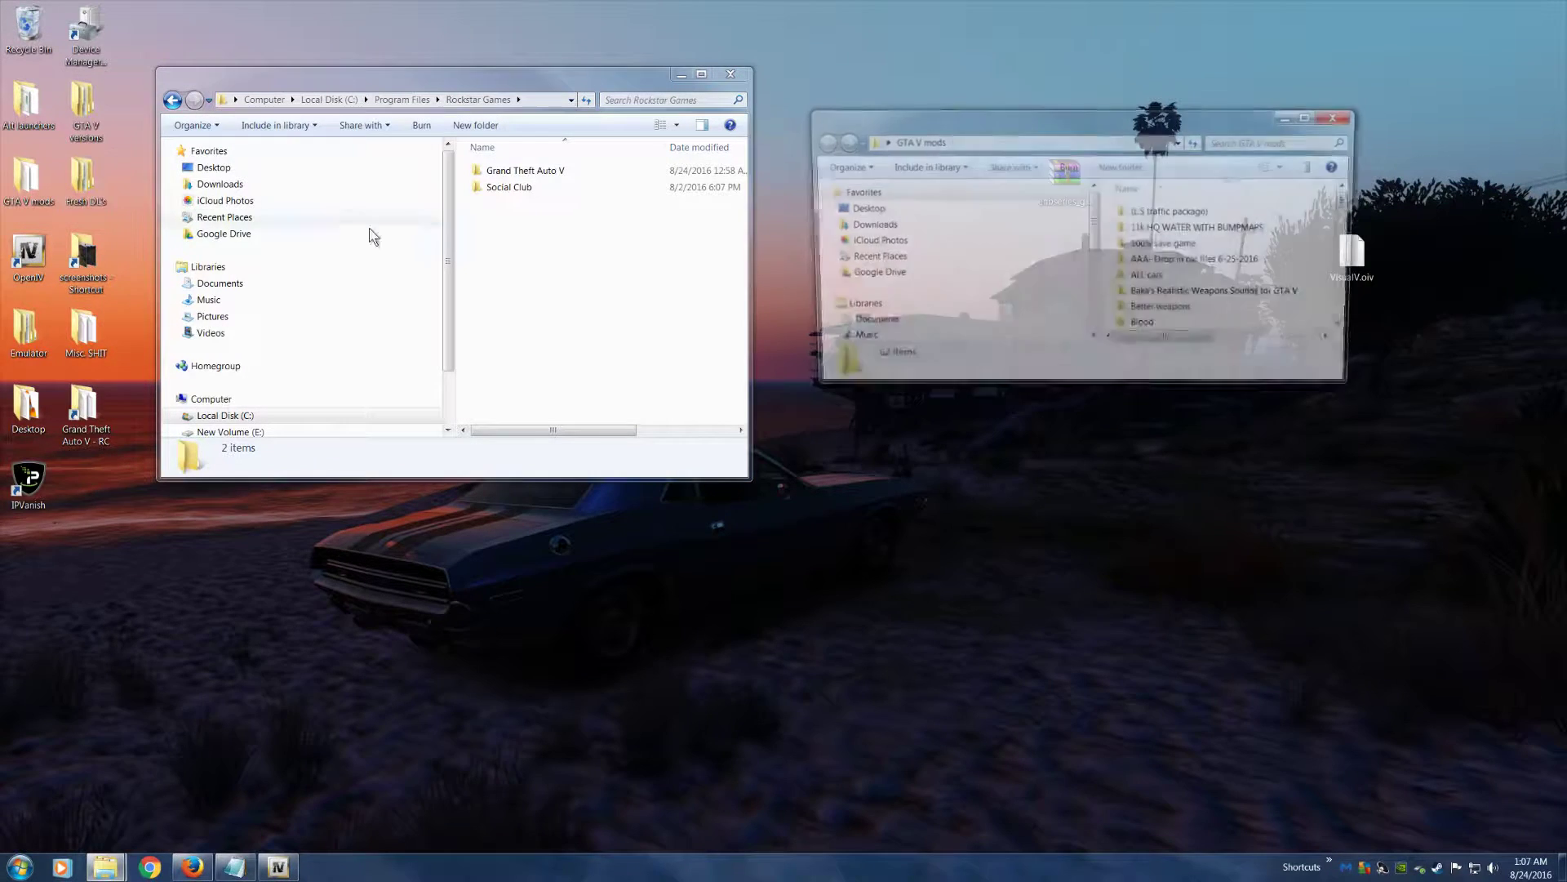
left_click(1144, 327)
scroll(1159, 309, "down", 10)
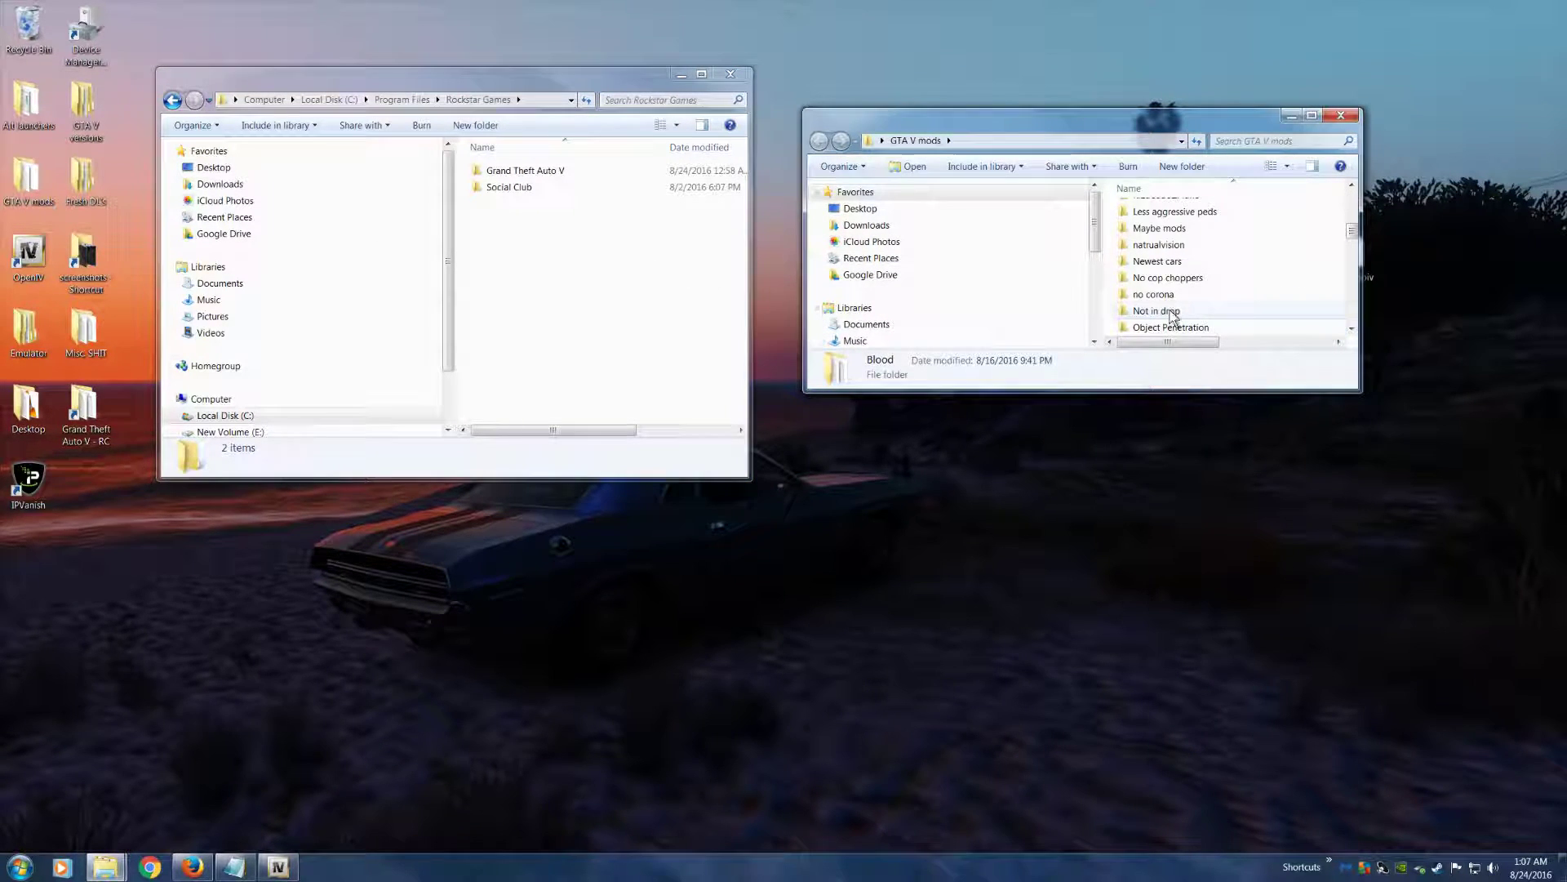
double_click(1148, 295)
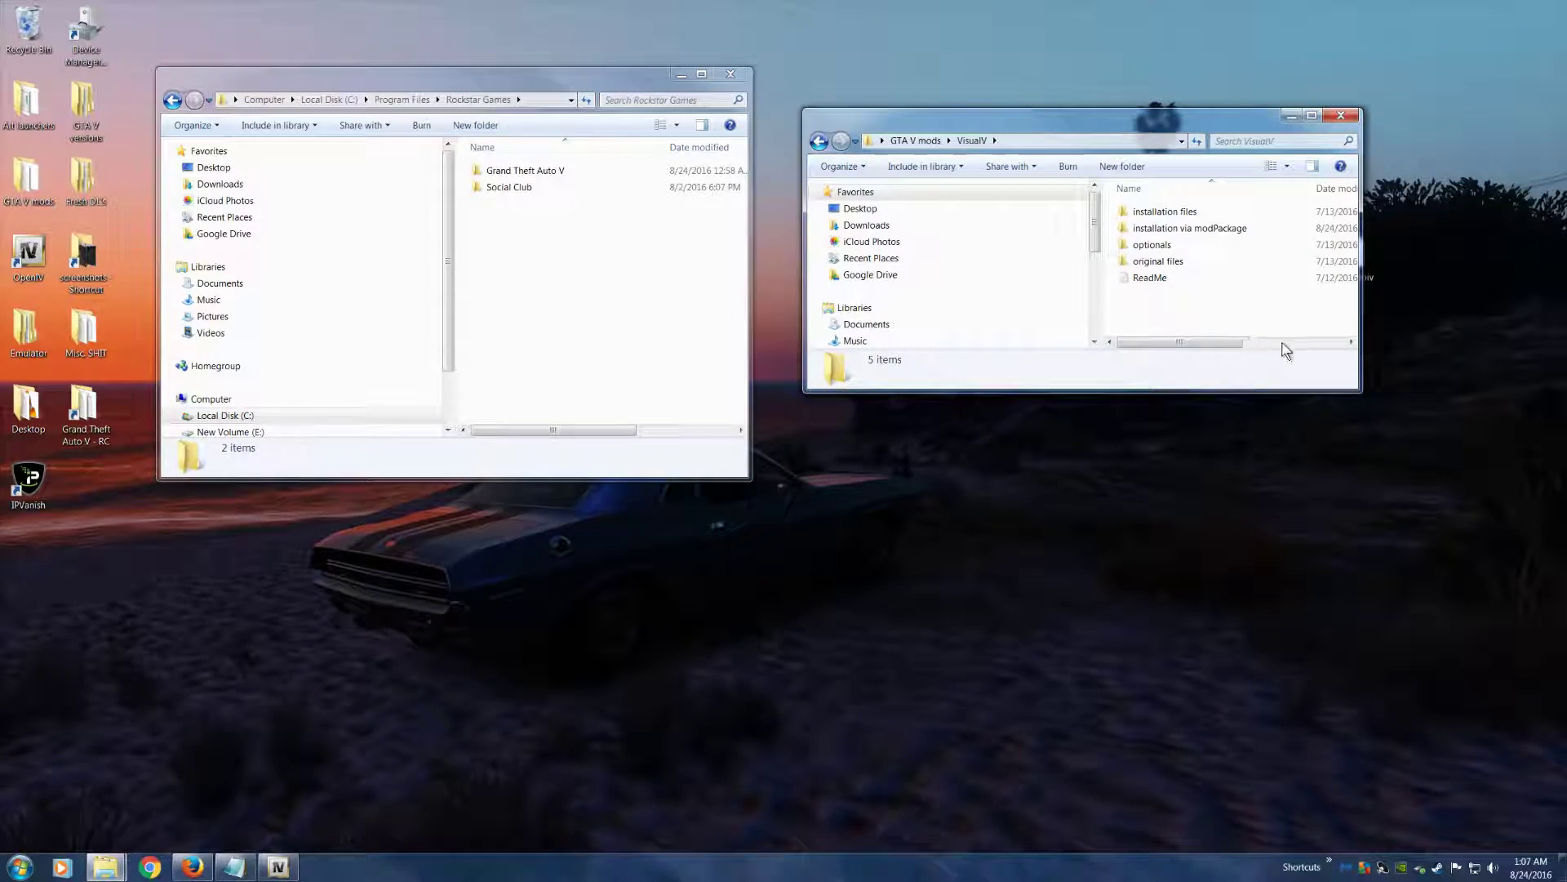
double_click(1155, 244)
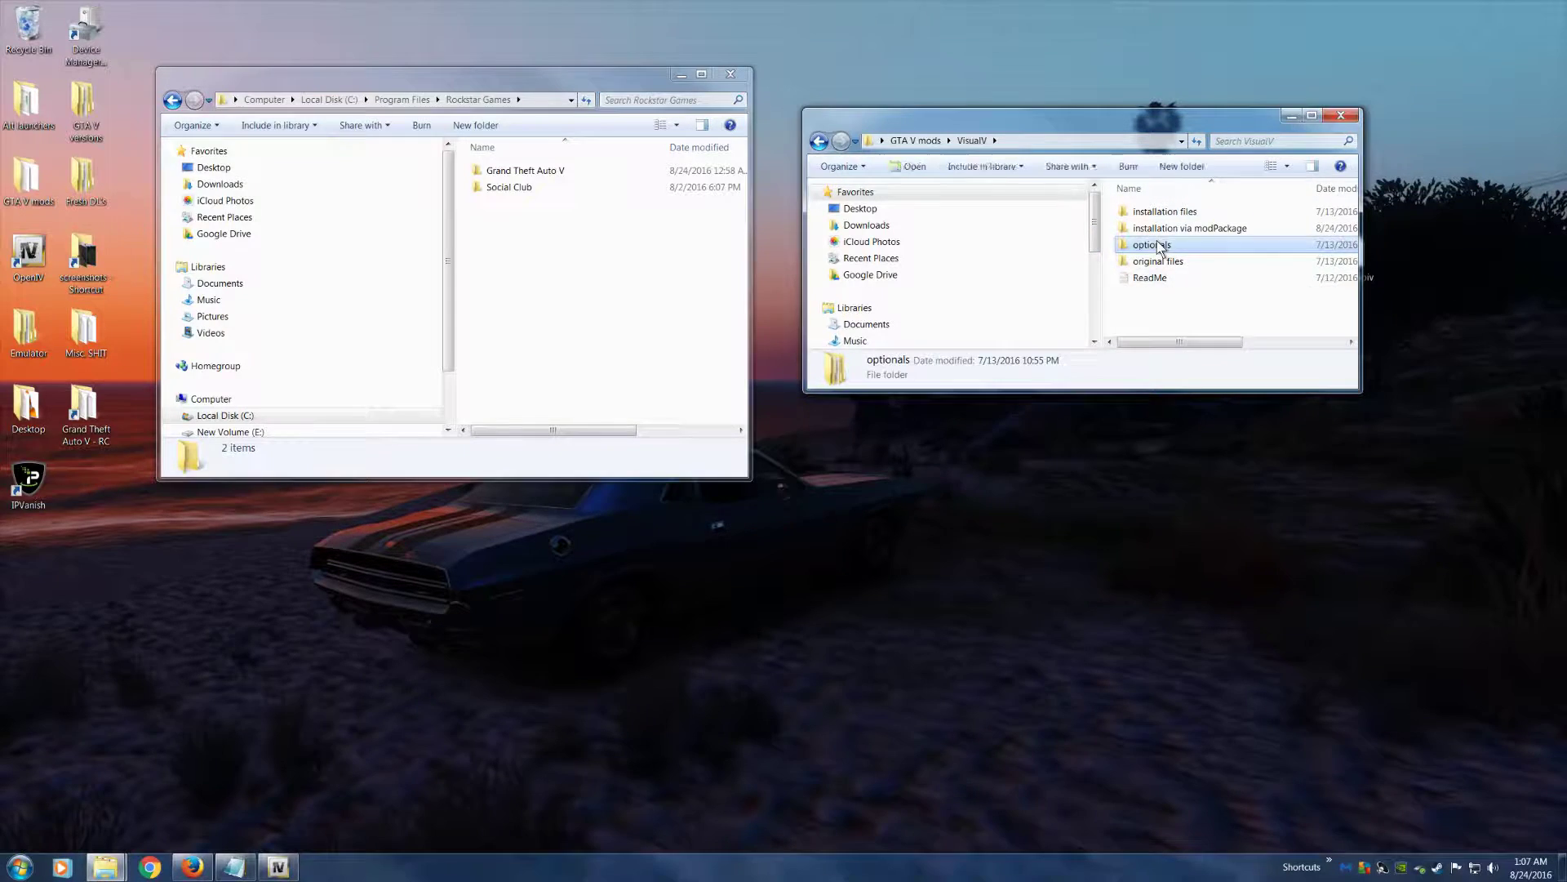
double_click(1165, 261)
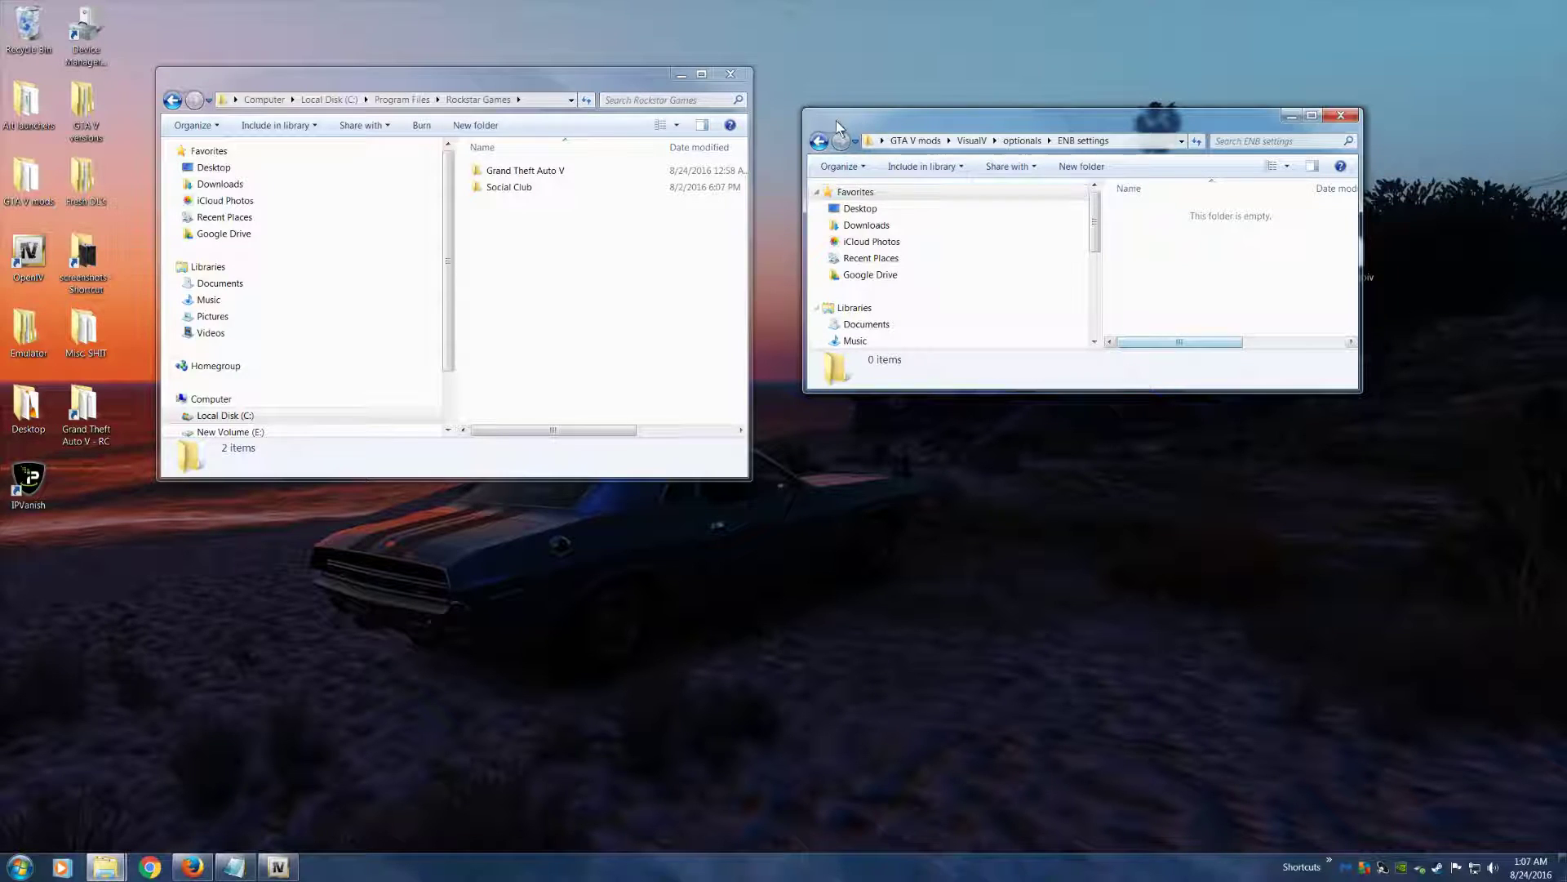
left_click_drag(1186, 228, 553, 200)
left_click(1339, 114)
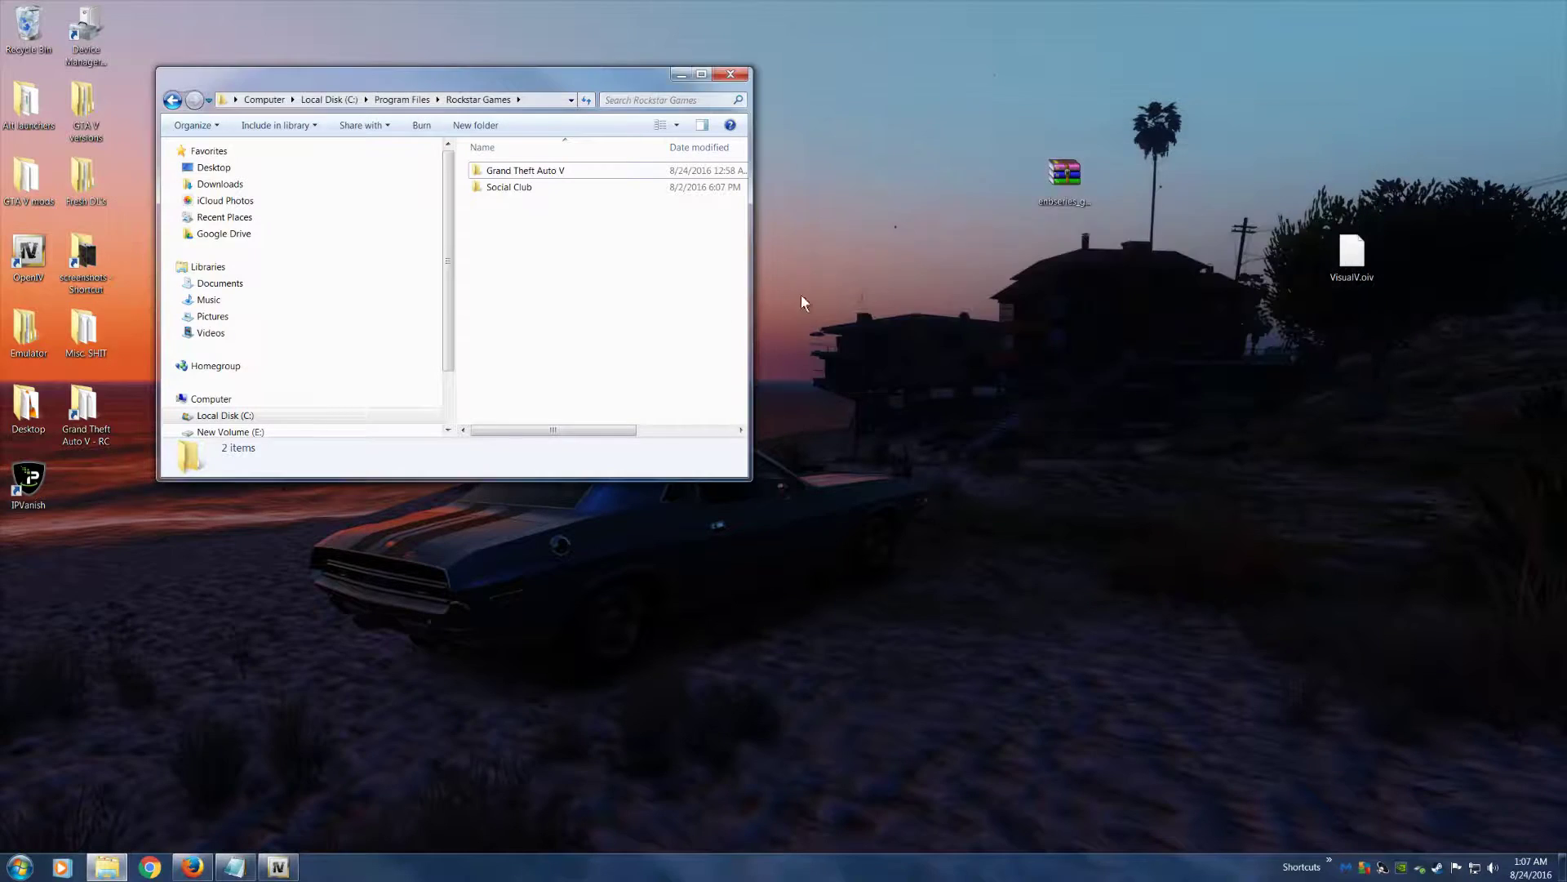
left_click(564, 173)
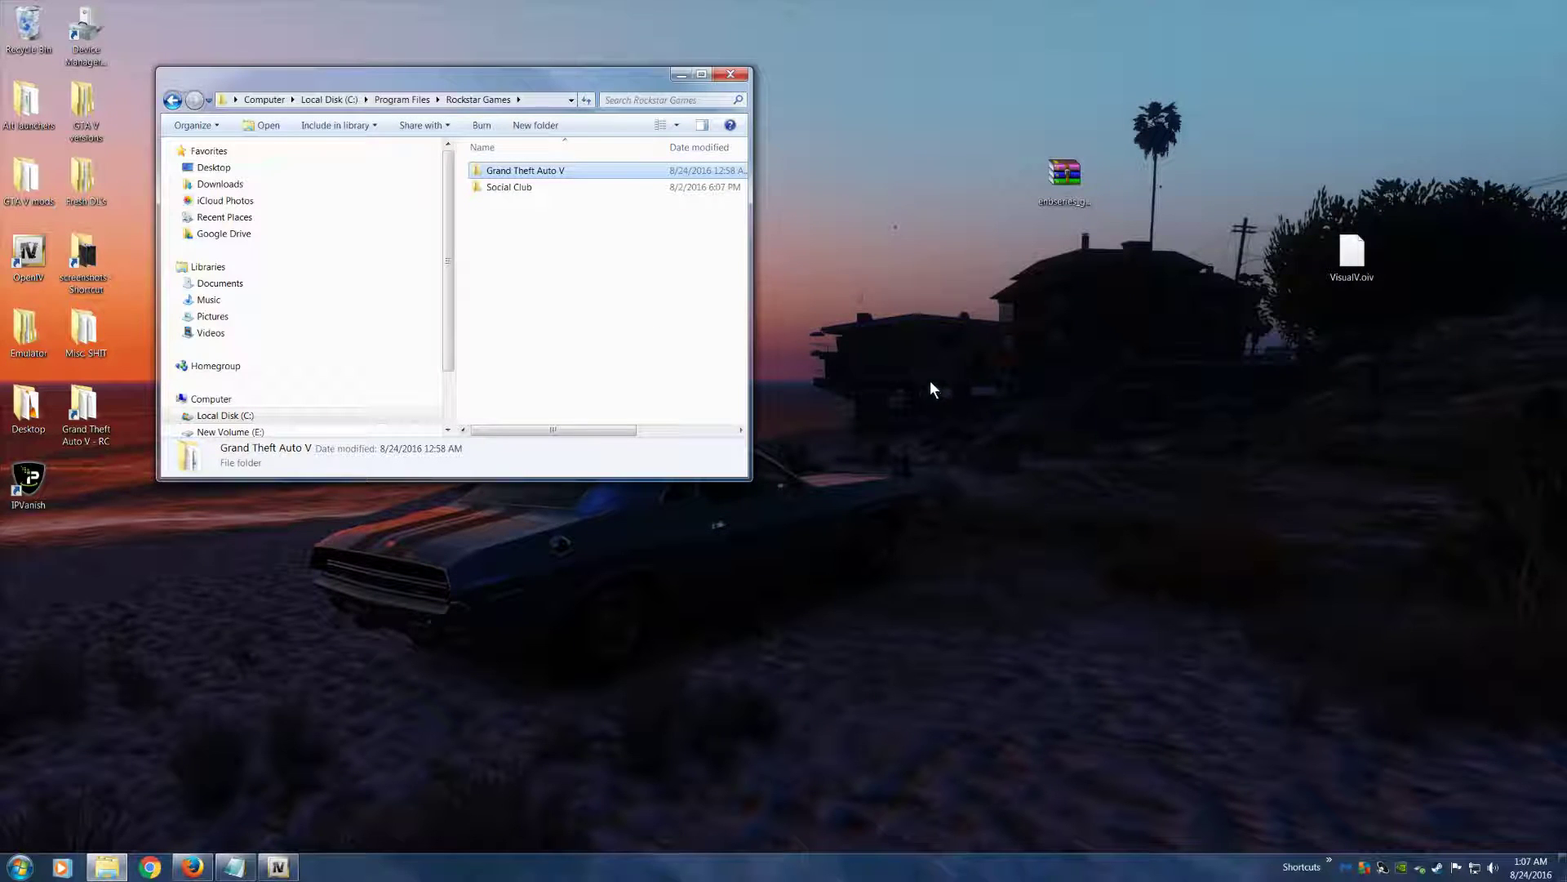
left_click(558, 173)
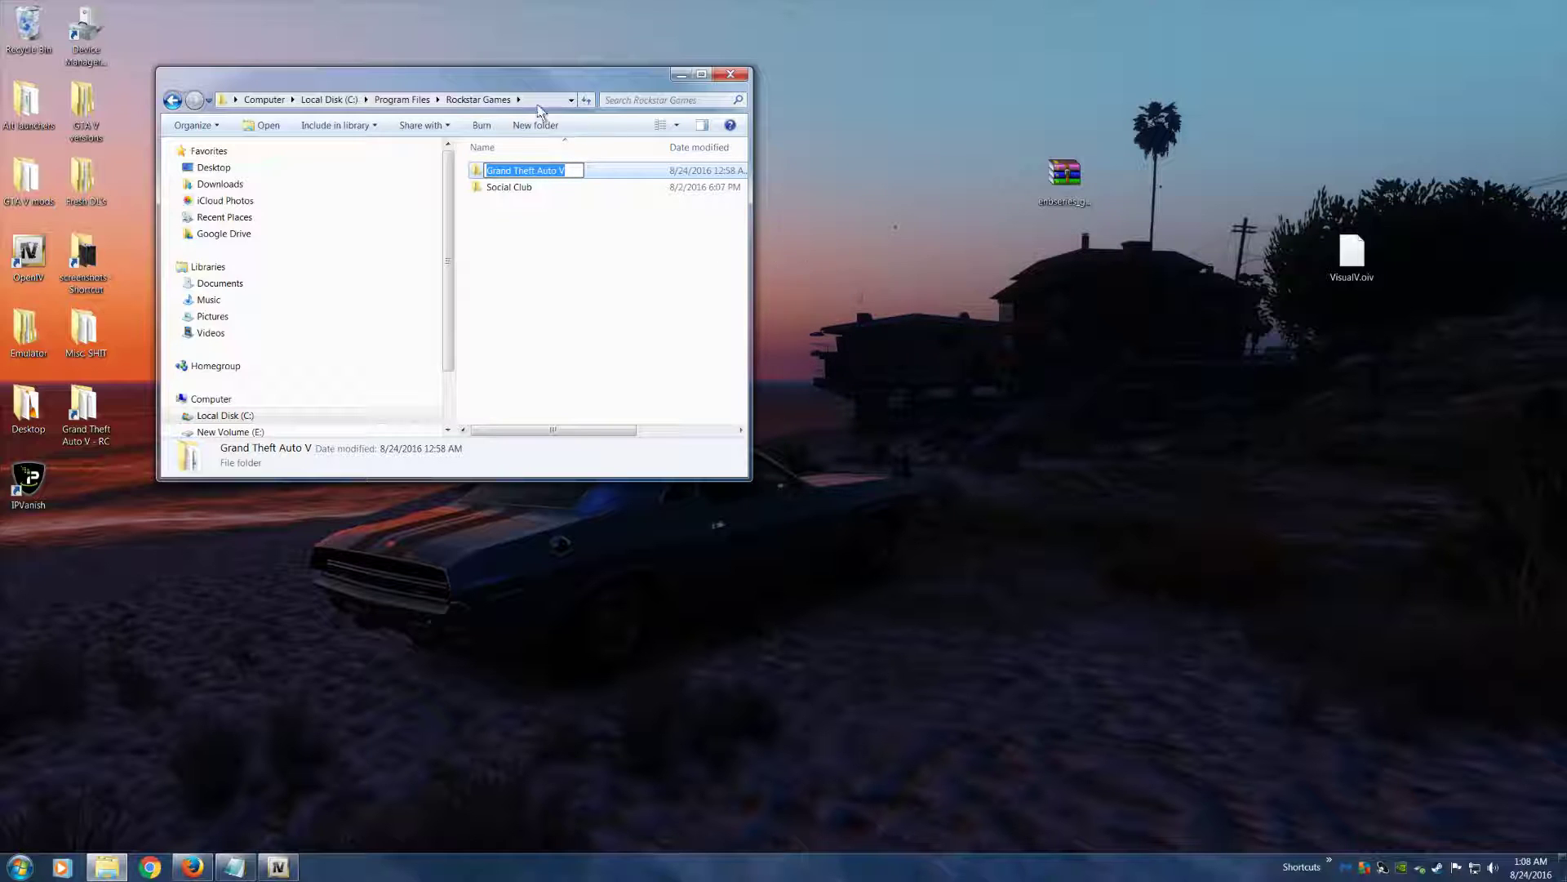
left_click(575, 190)
left_click_drag(516, 73, 679, 340)
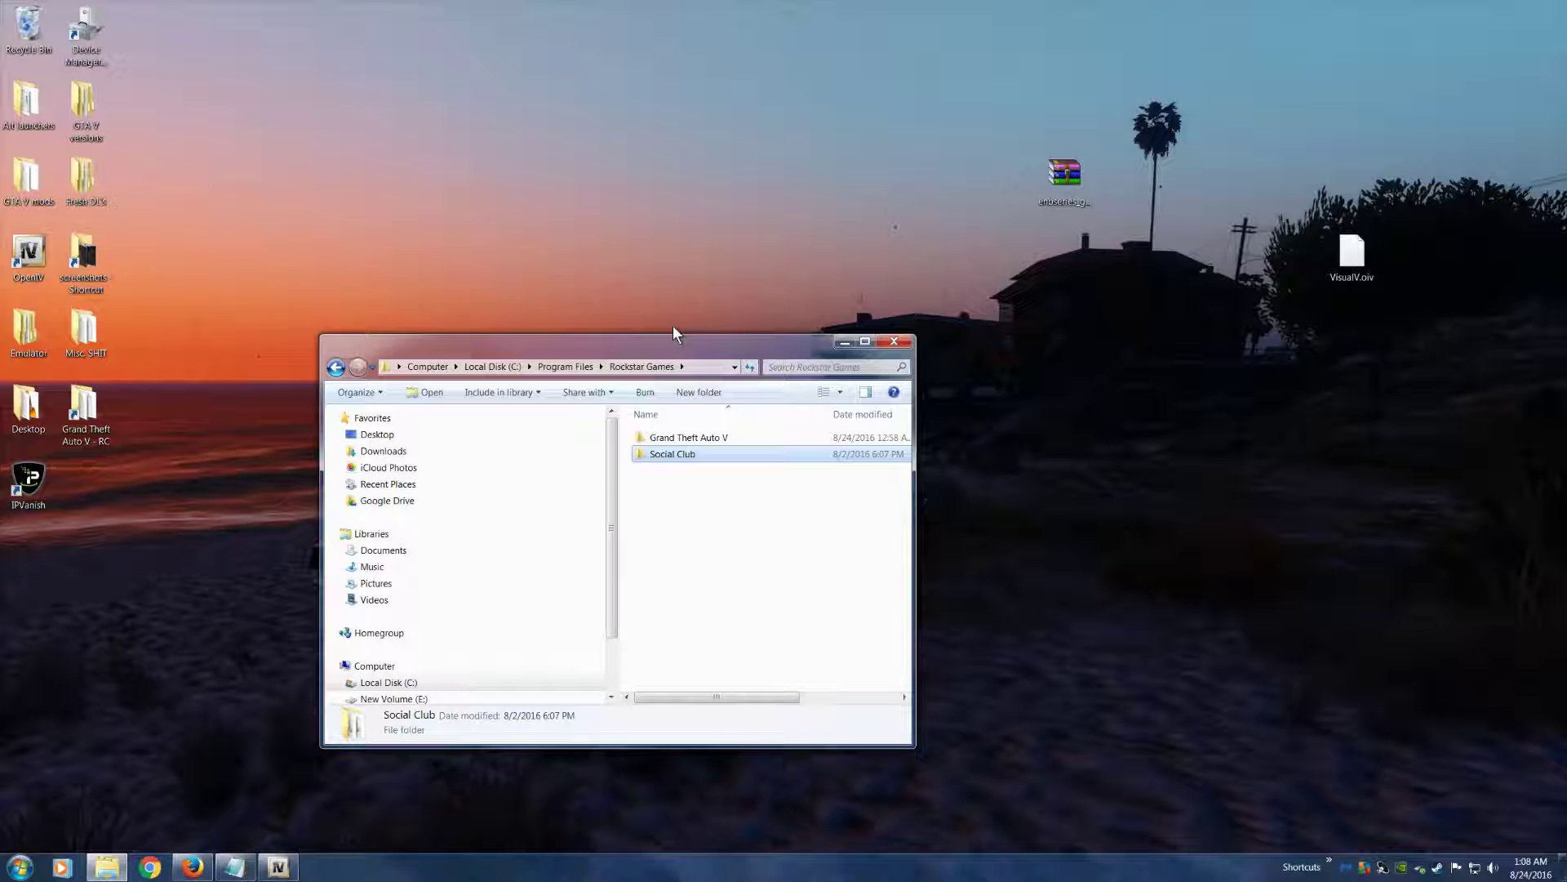
left_click_drag(663, 346, 637, 46)
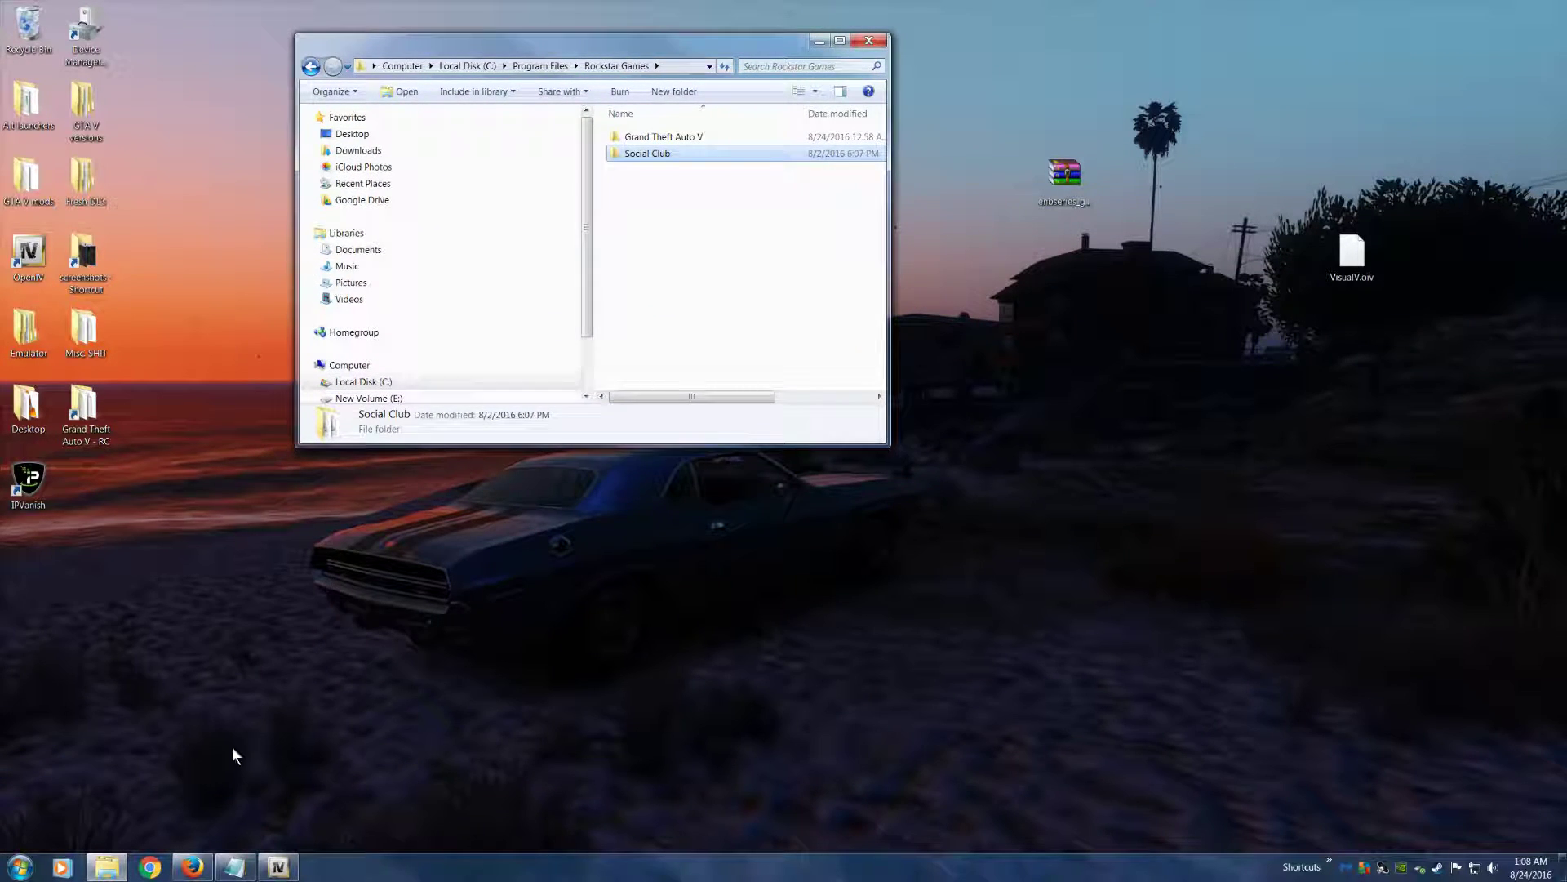
Switch to Firefox and list the Tools category on GTA5-Mods.com sorted by Most Downloaded
left_click(193, 867)
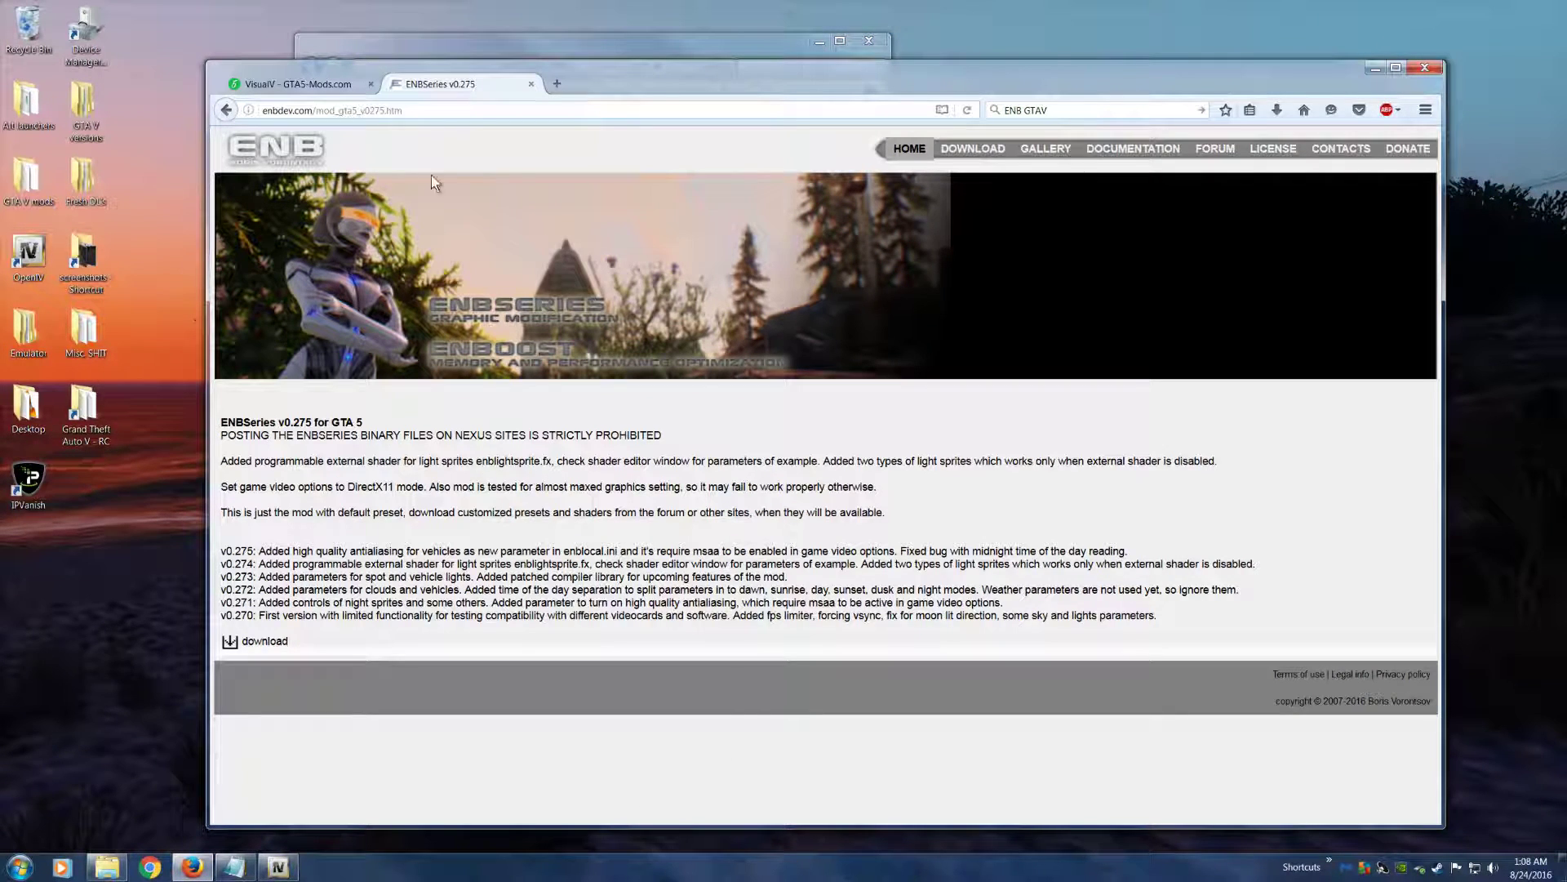
left_click(309, 85)
left_click(435, 306)
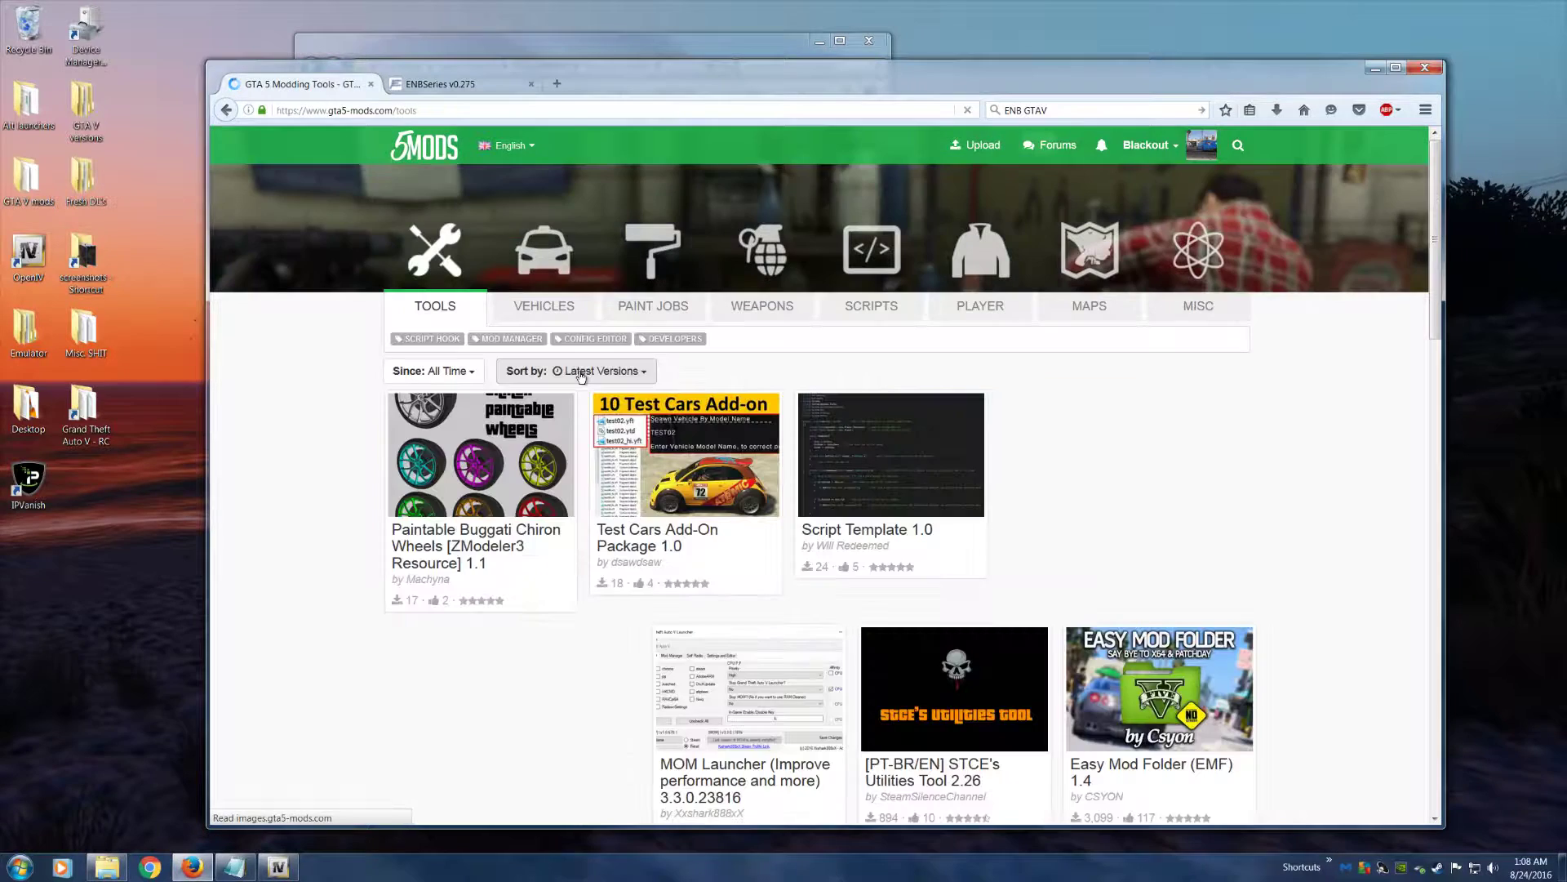
left_click(580, 372)
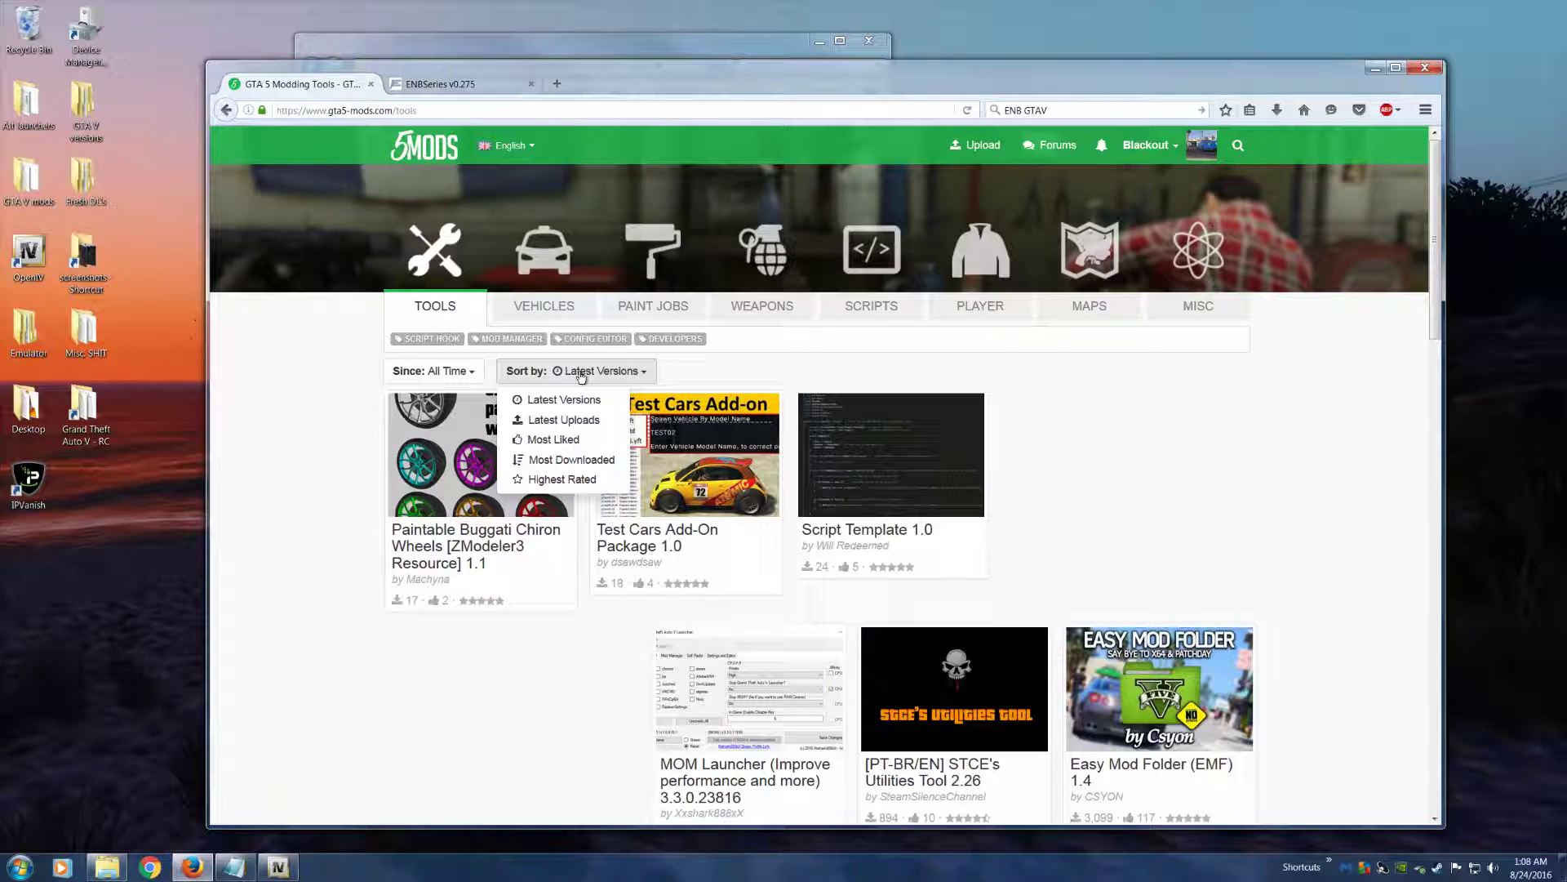
left_click(572, 459)
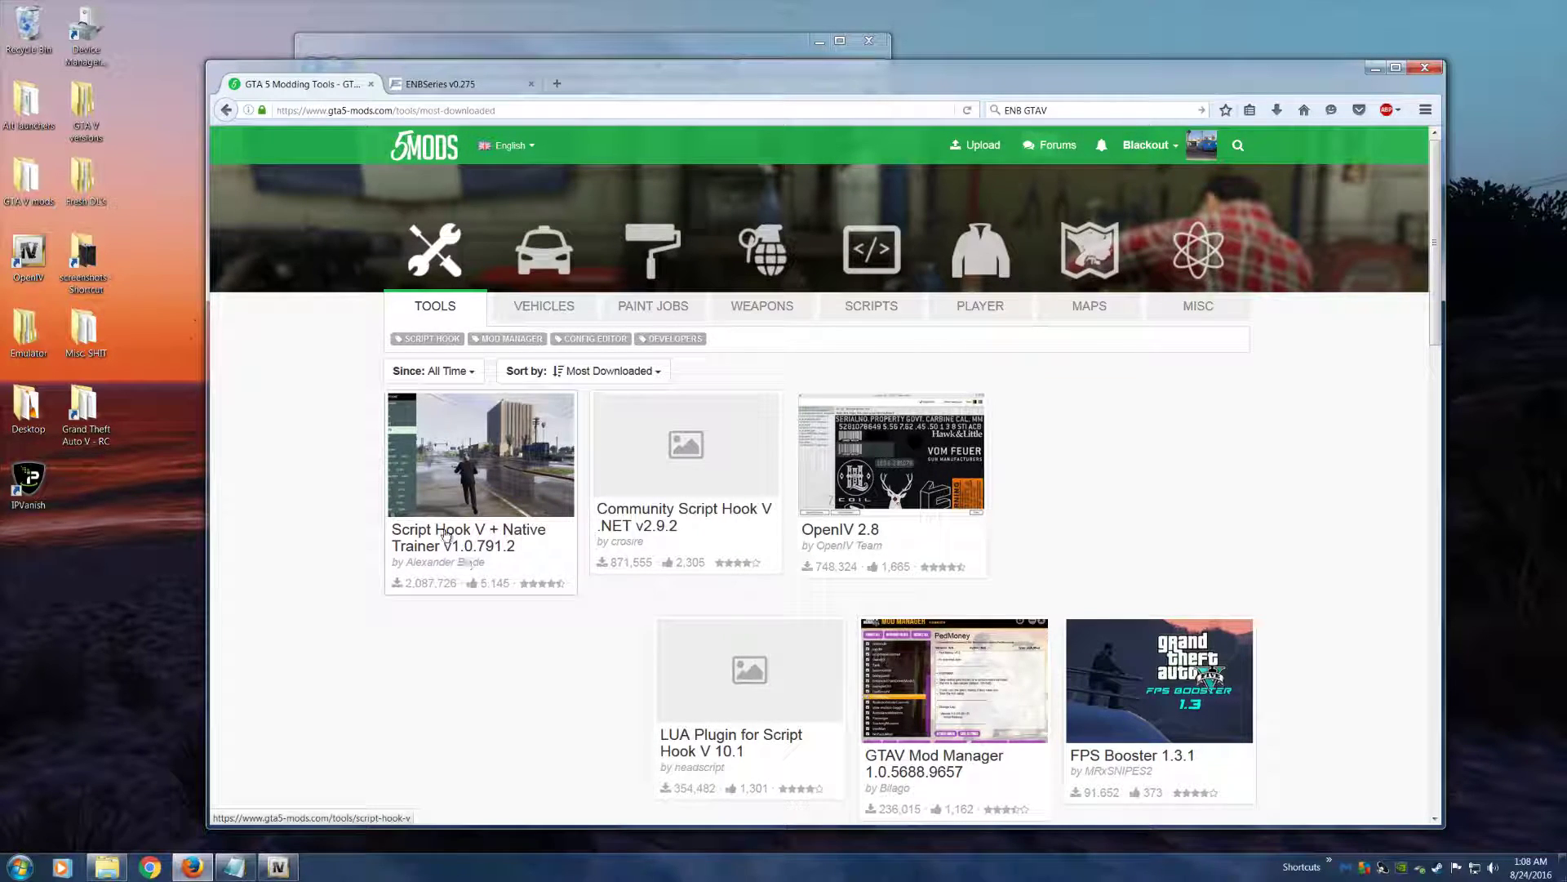
Download Script Hook V + Native Trainer v1.0.791.2 from its developer's site, save the file, and close the download window
left_click(447, 480)
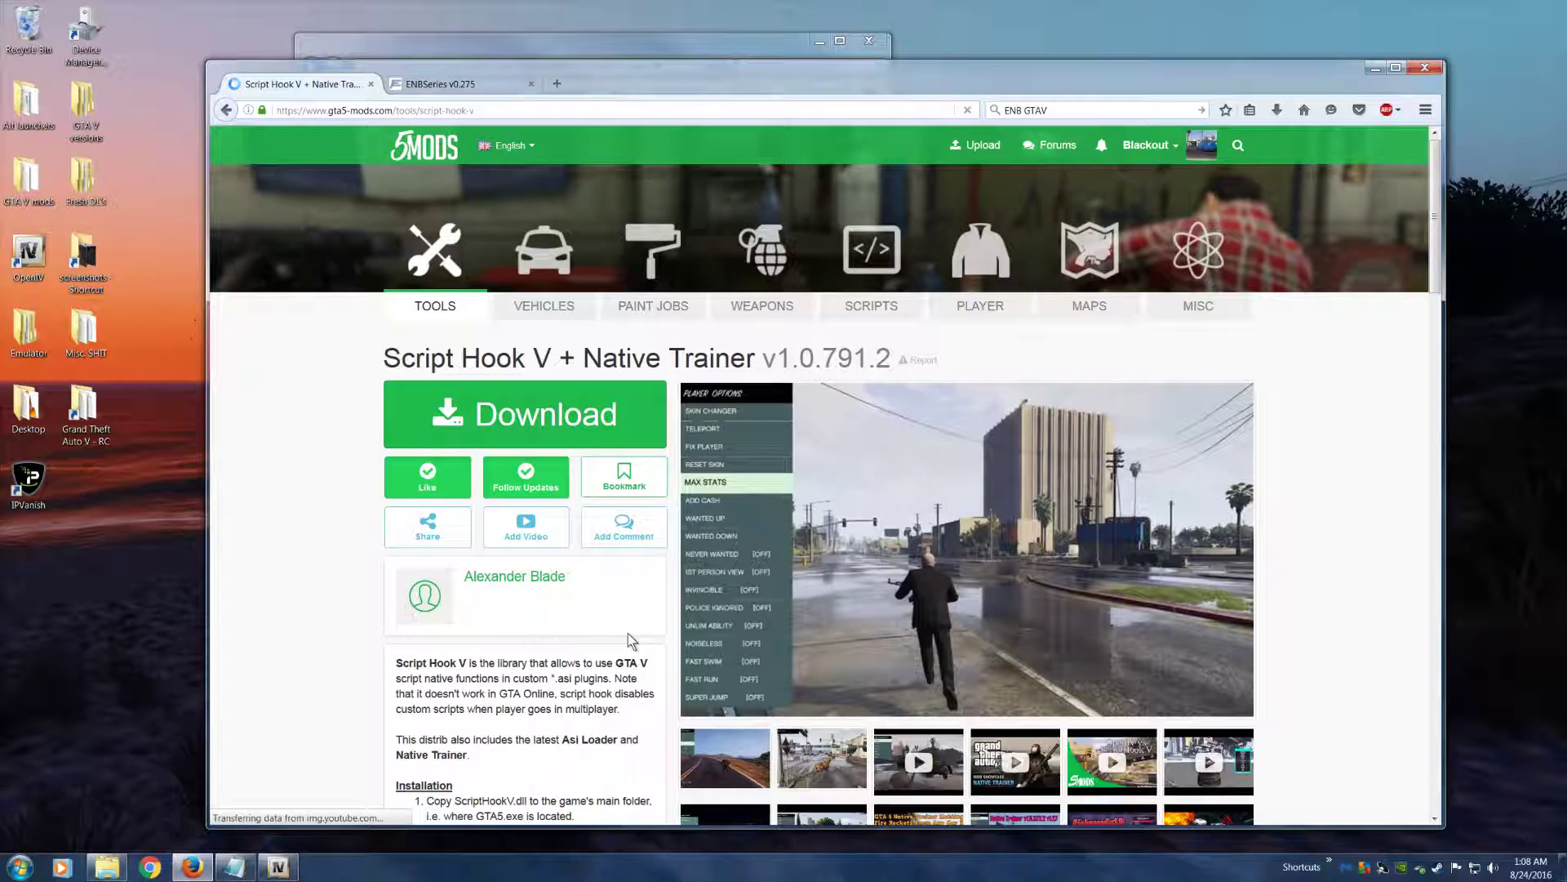
left_click(498, 447)
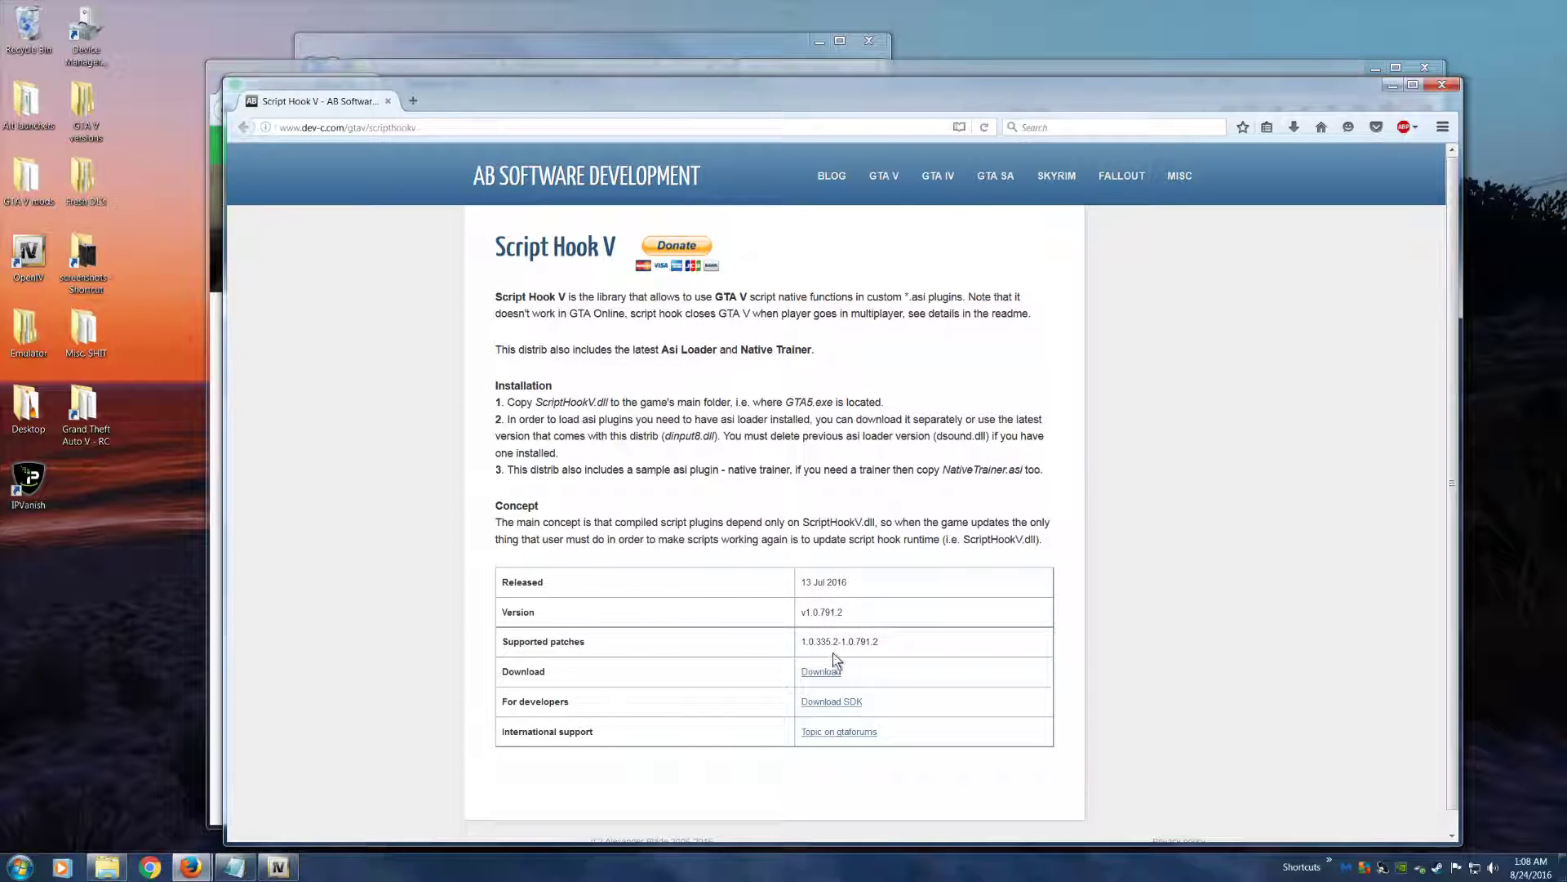
left_click(821, 671)
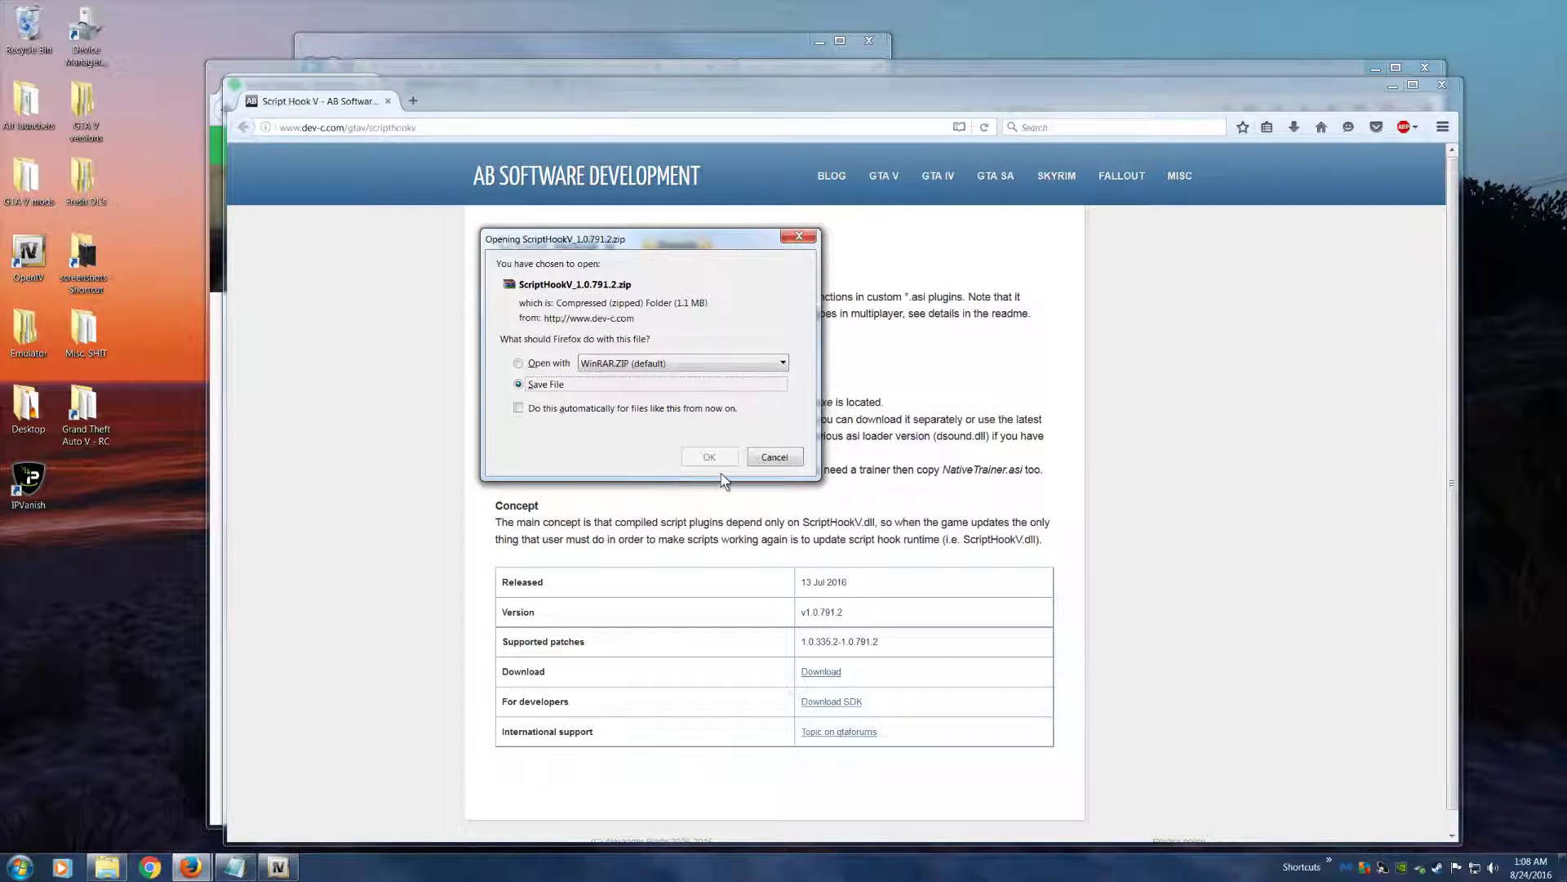
left_click(710, 456)
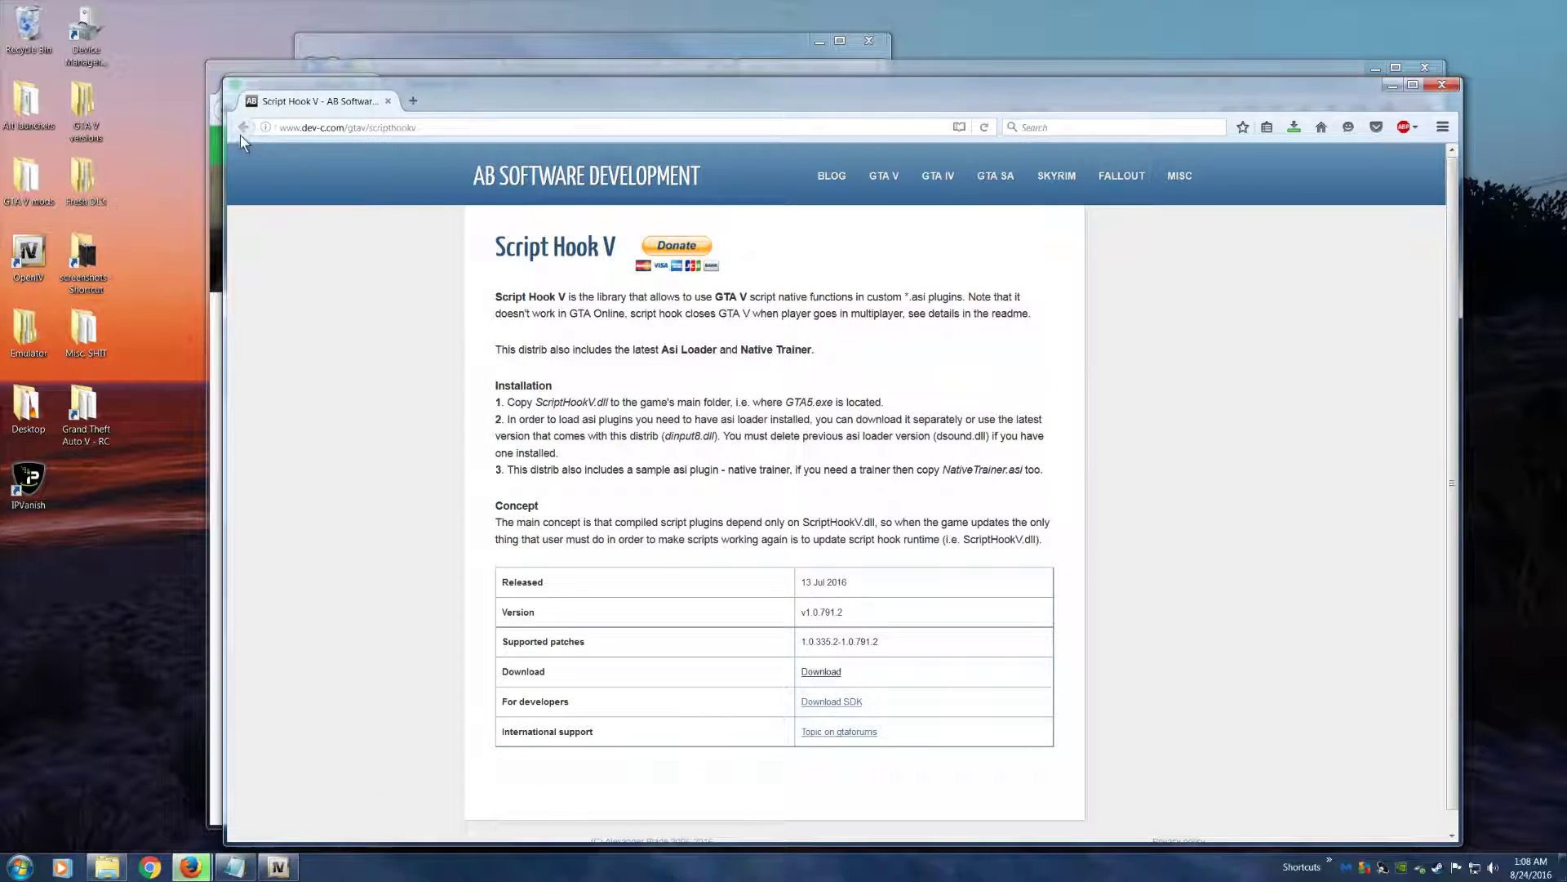
left_click(1436, 86)
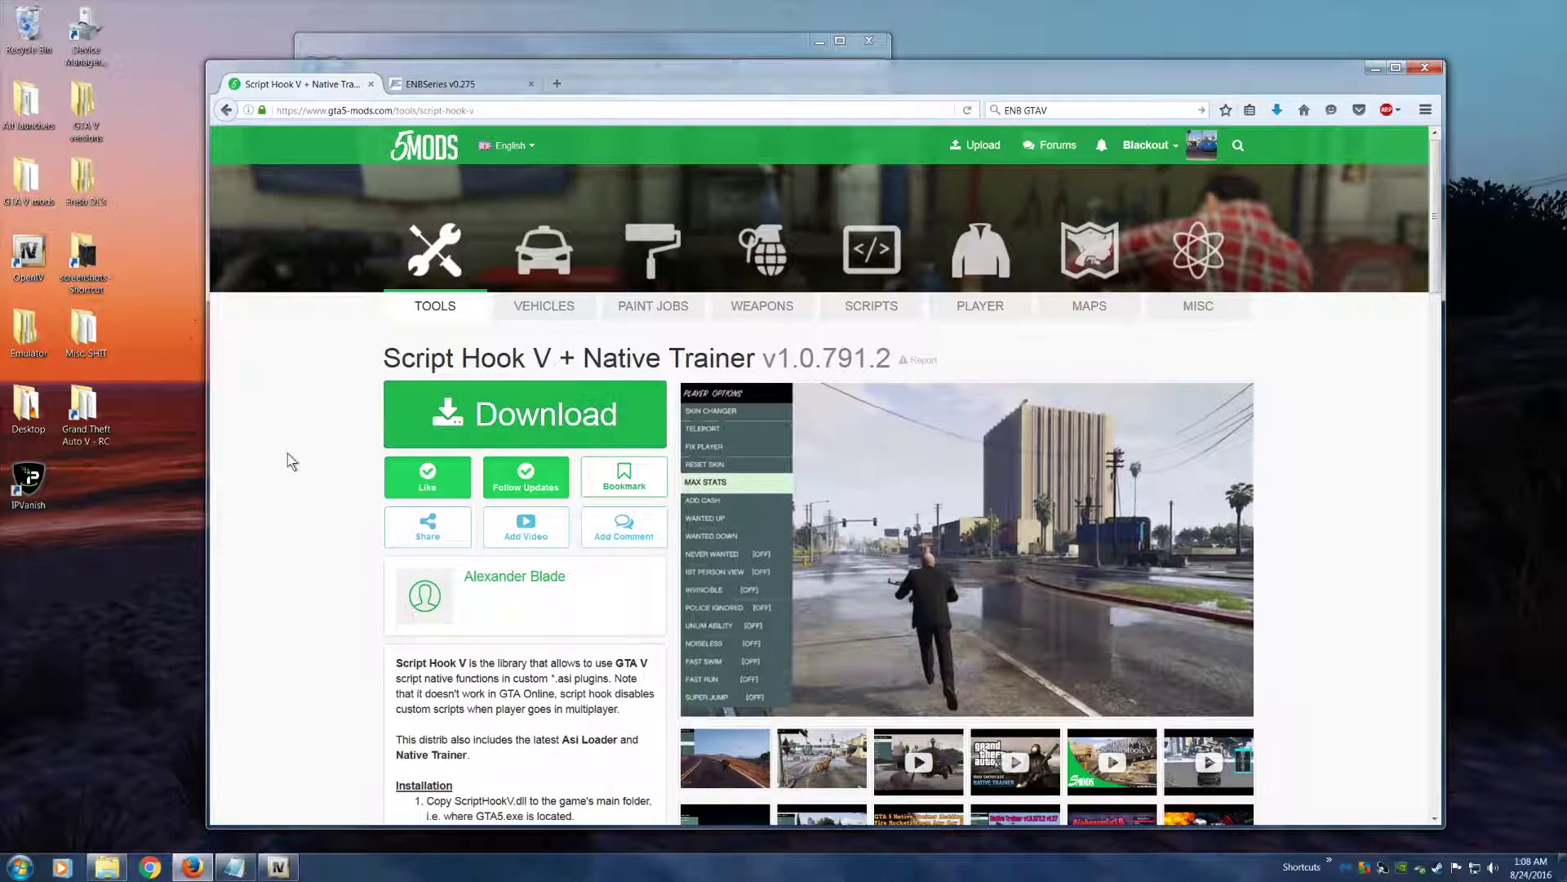
Return to the tools list, save ScriptHookVDotNet.zip v2.9.2 from Community Script Hook V .NET's GitHub release, and close that window
left_click(226, 109)
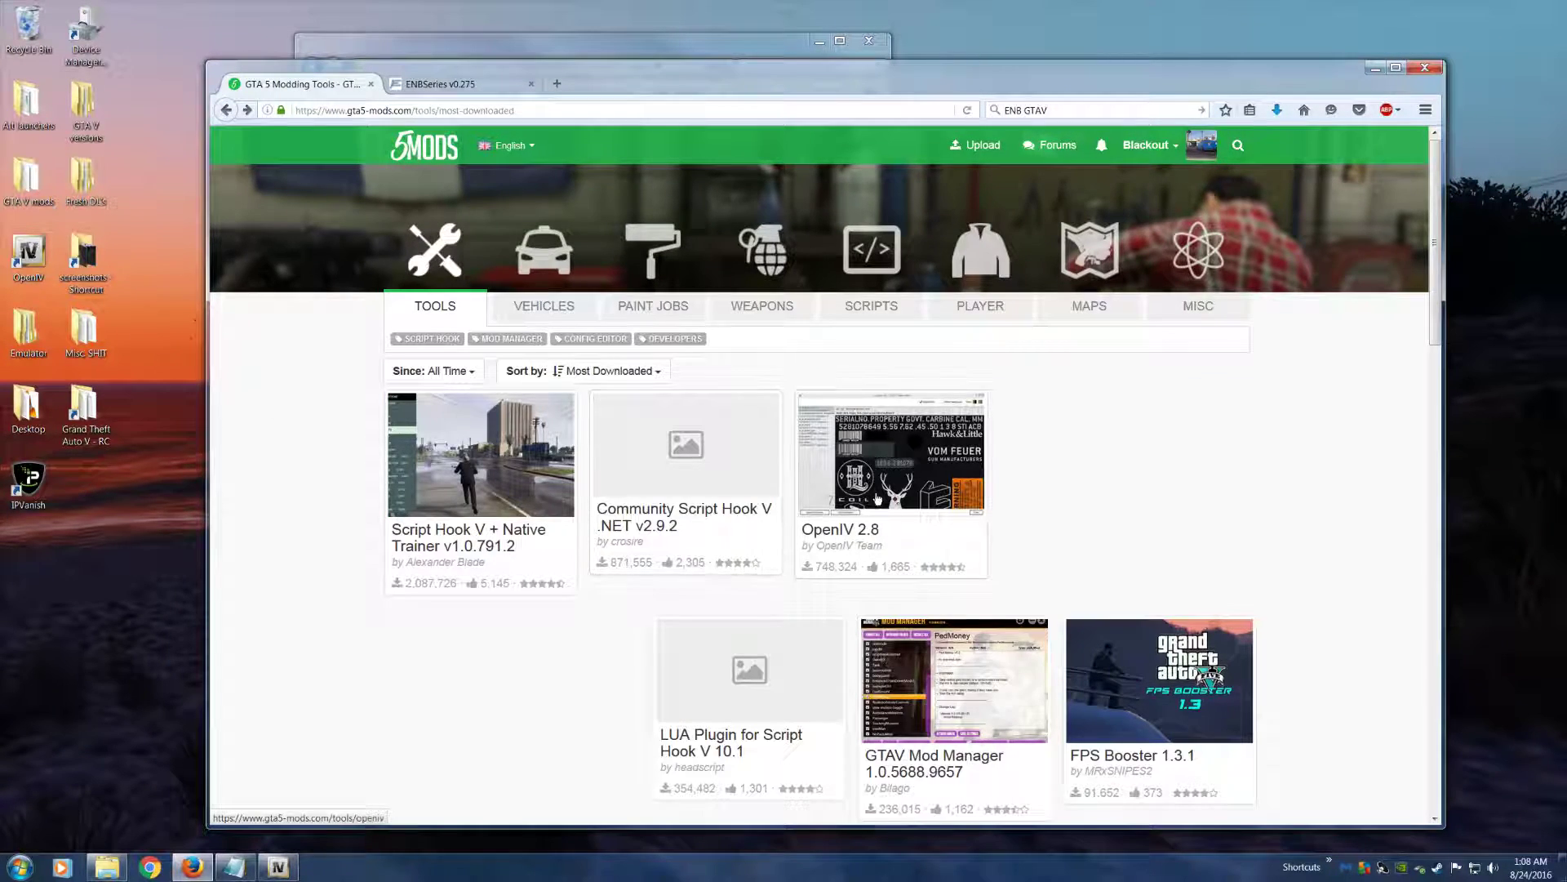
left_click(671, 495)
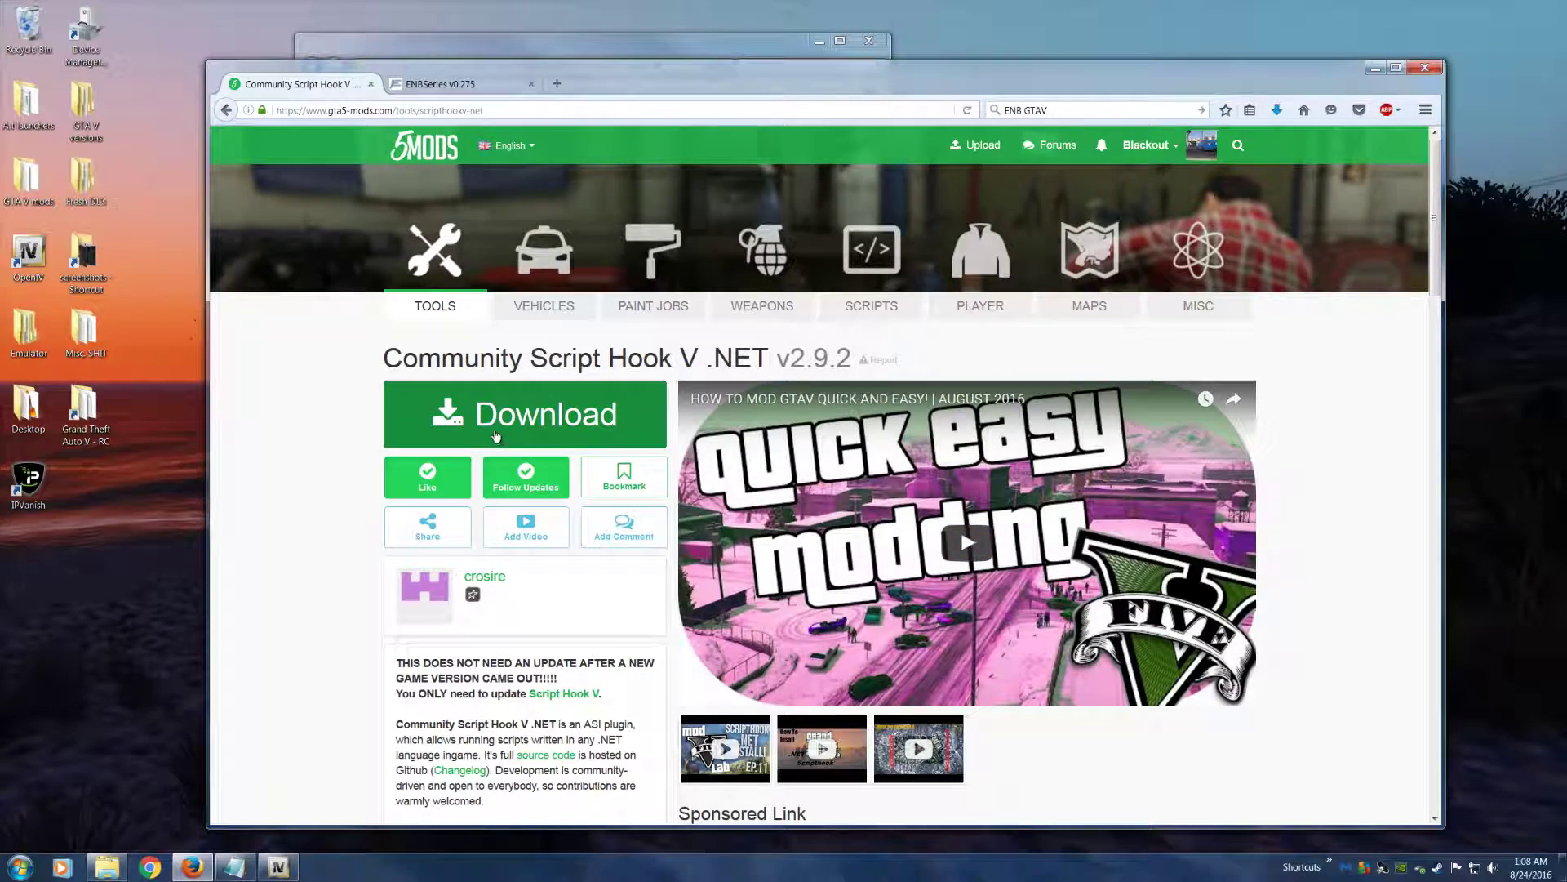
left_click(487, 432)
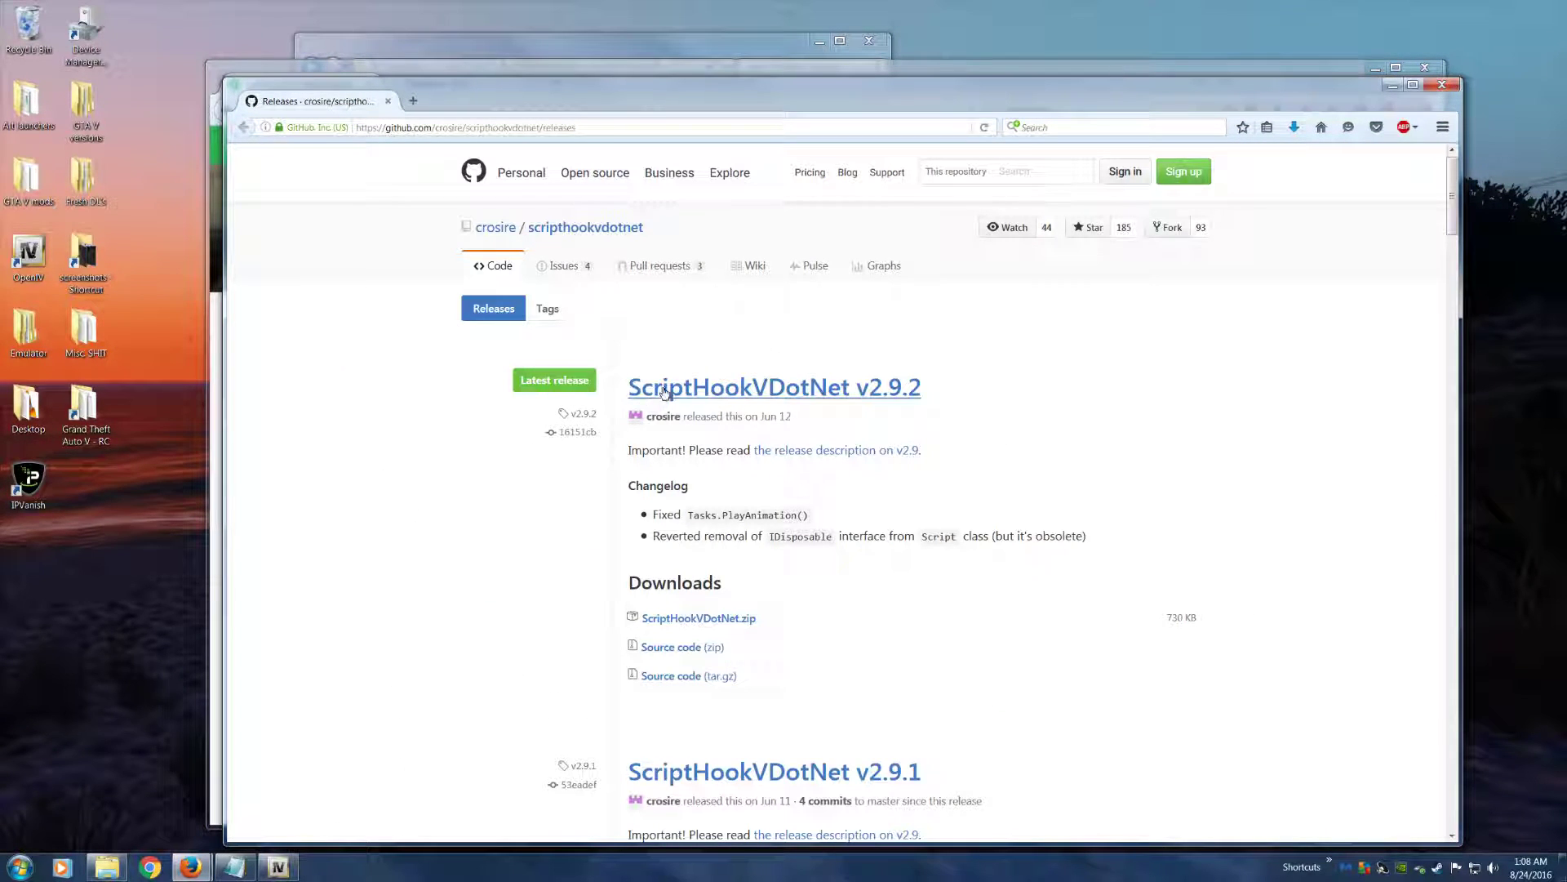
left_click(666, 390)
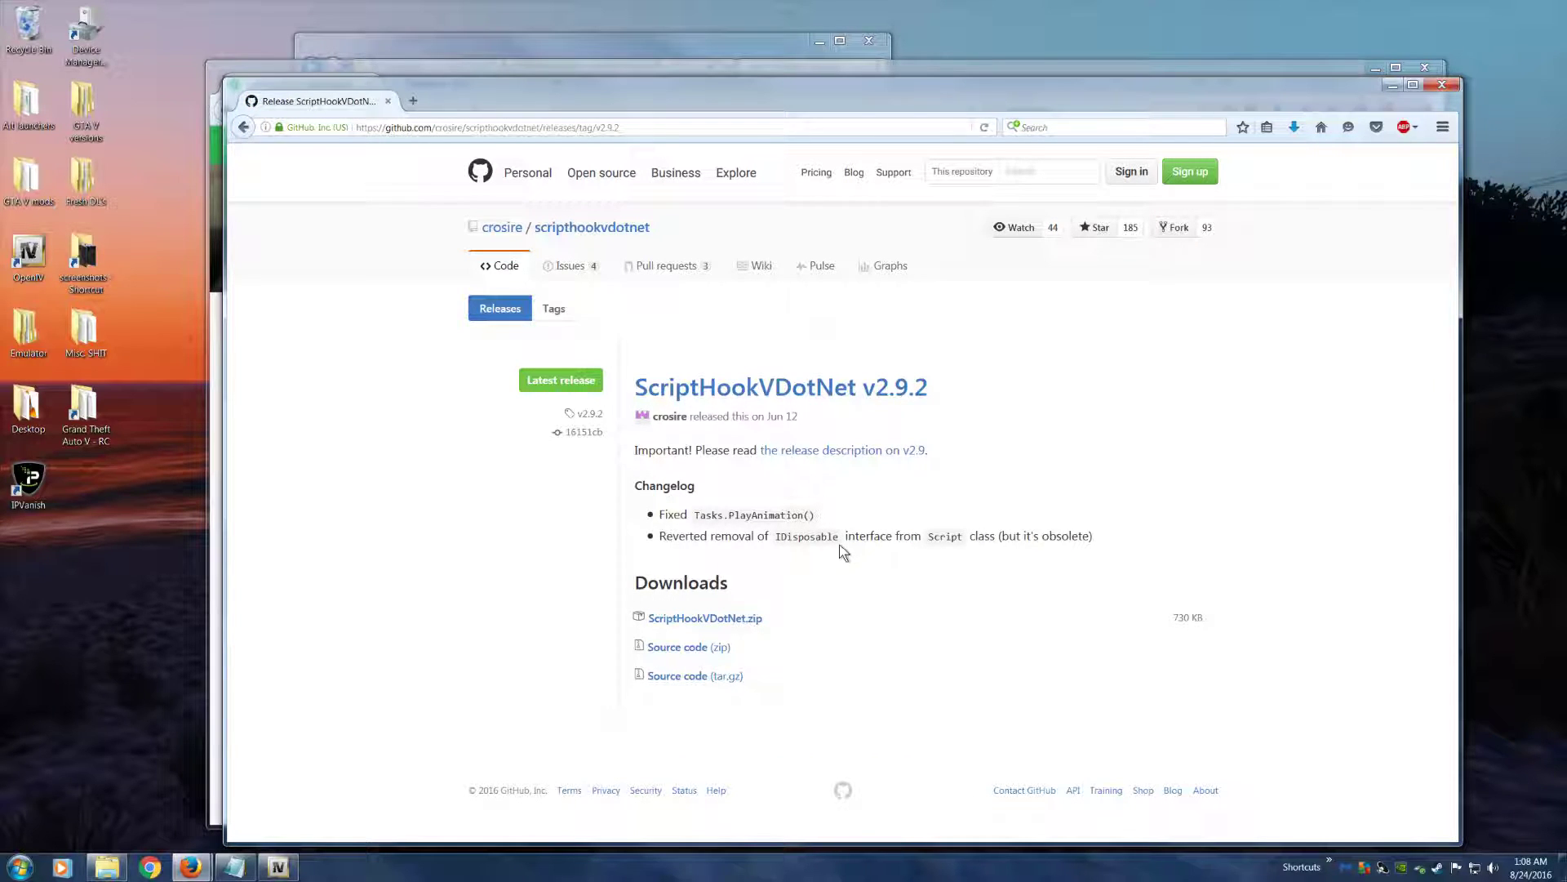
left_click(829, 456)
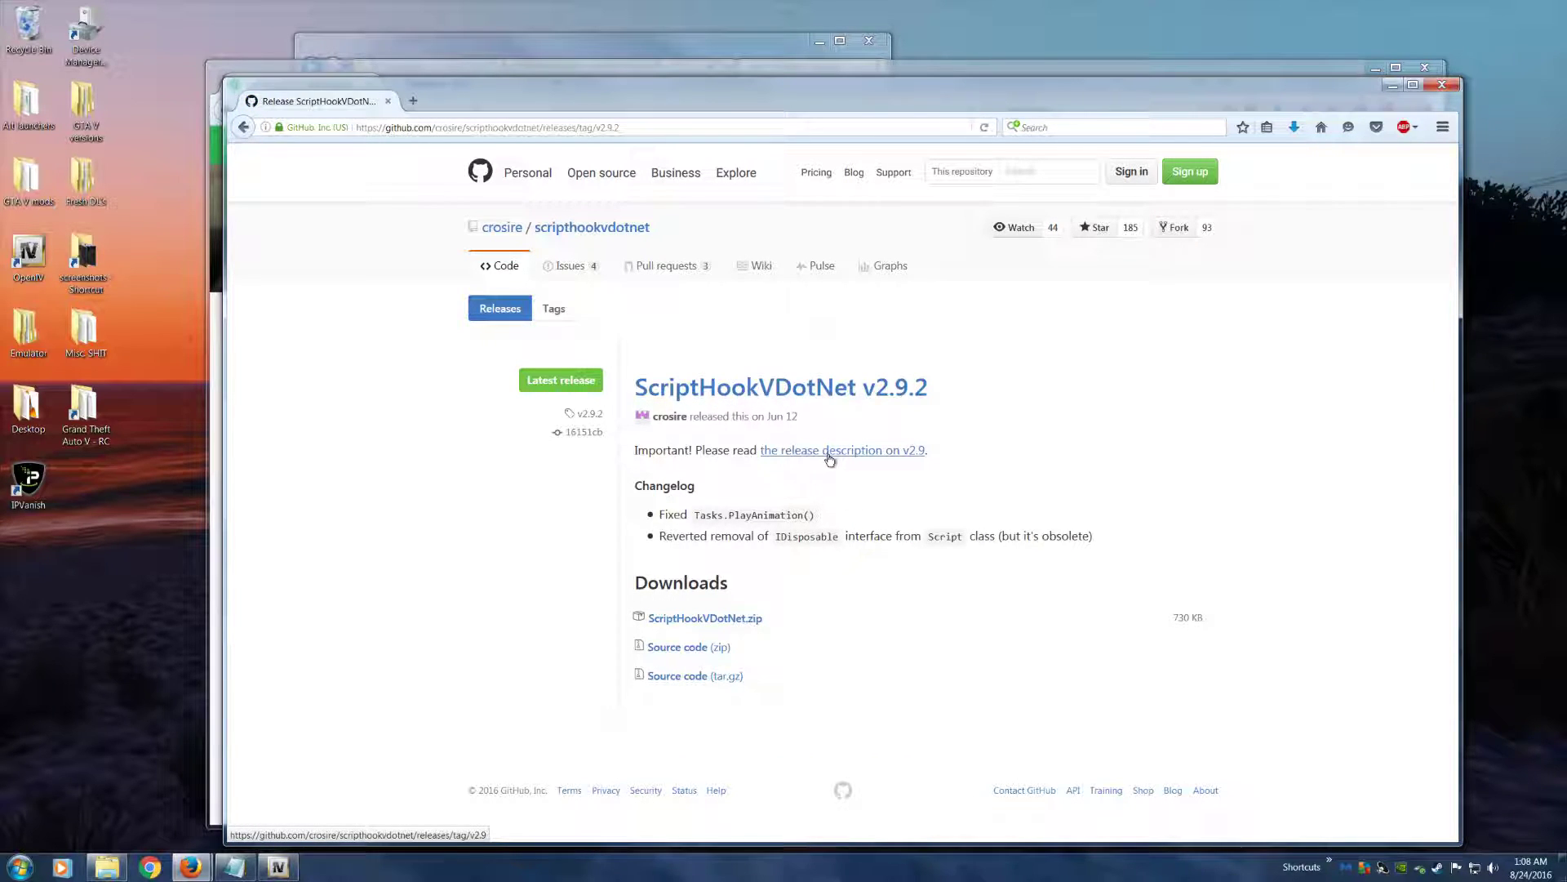
left_click(671, 618)
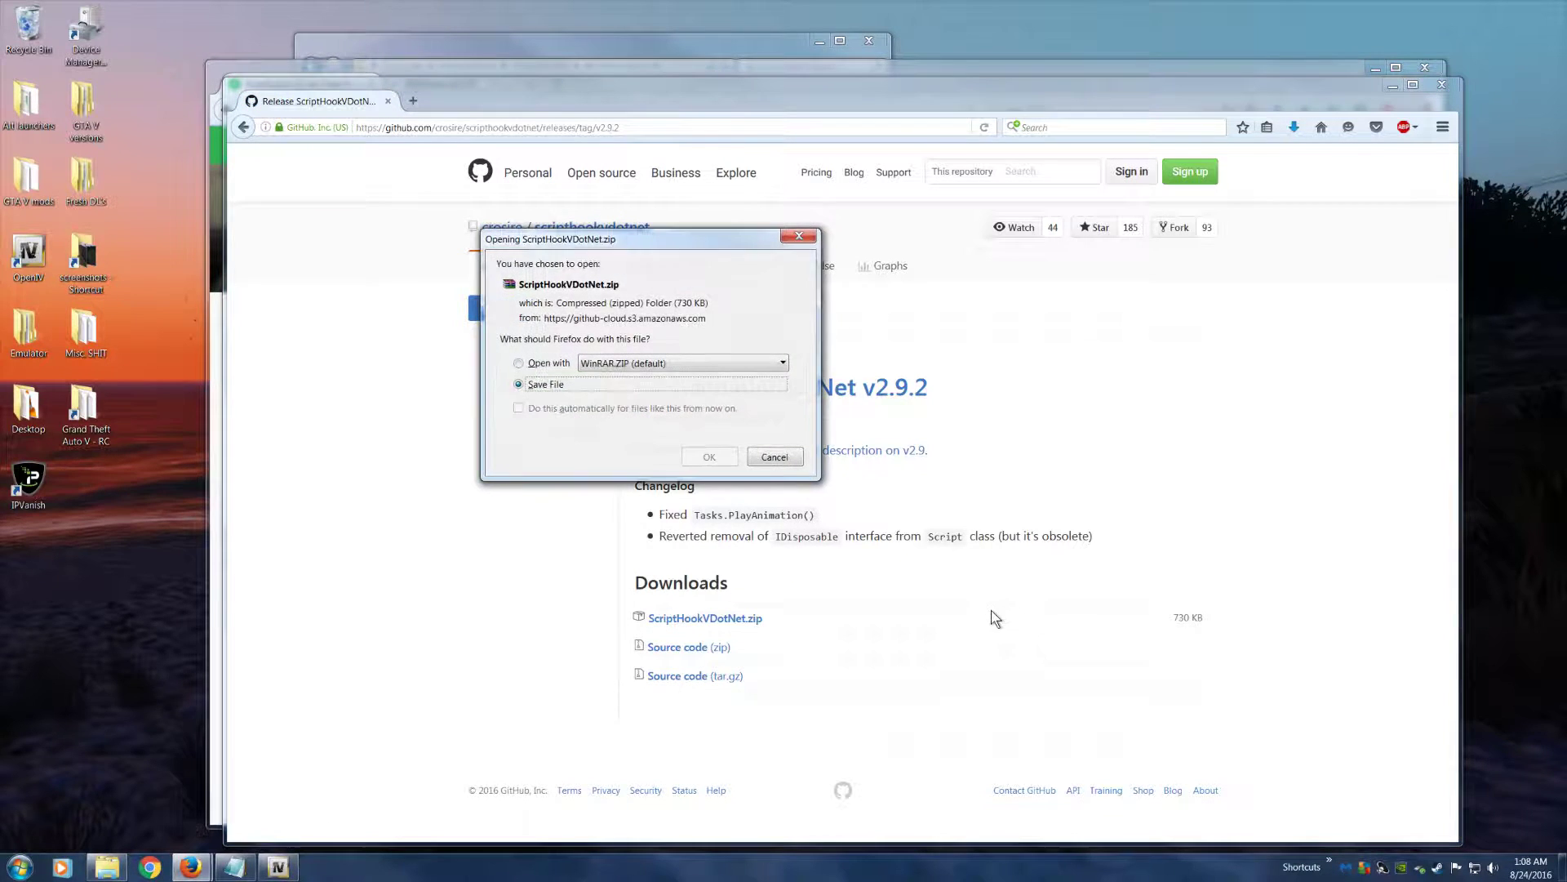
left_click(709, 456)
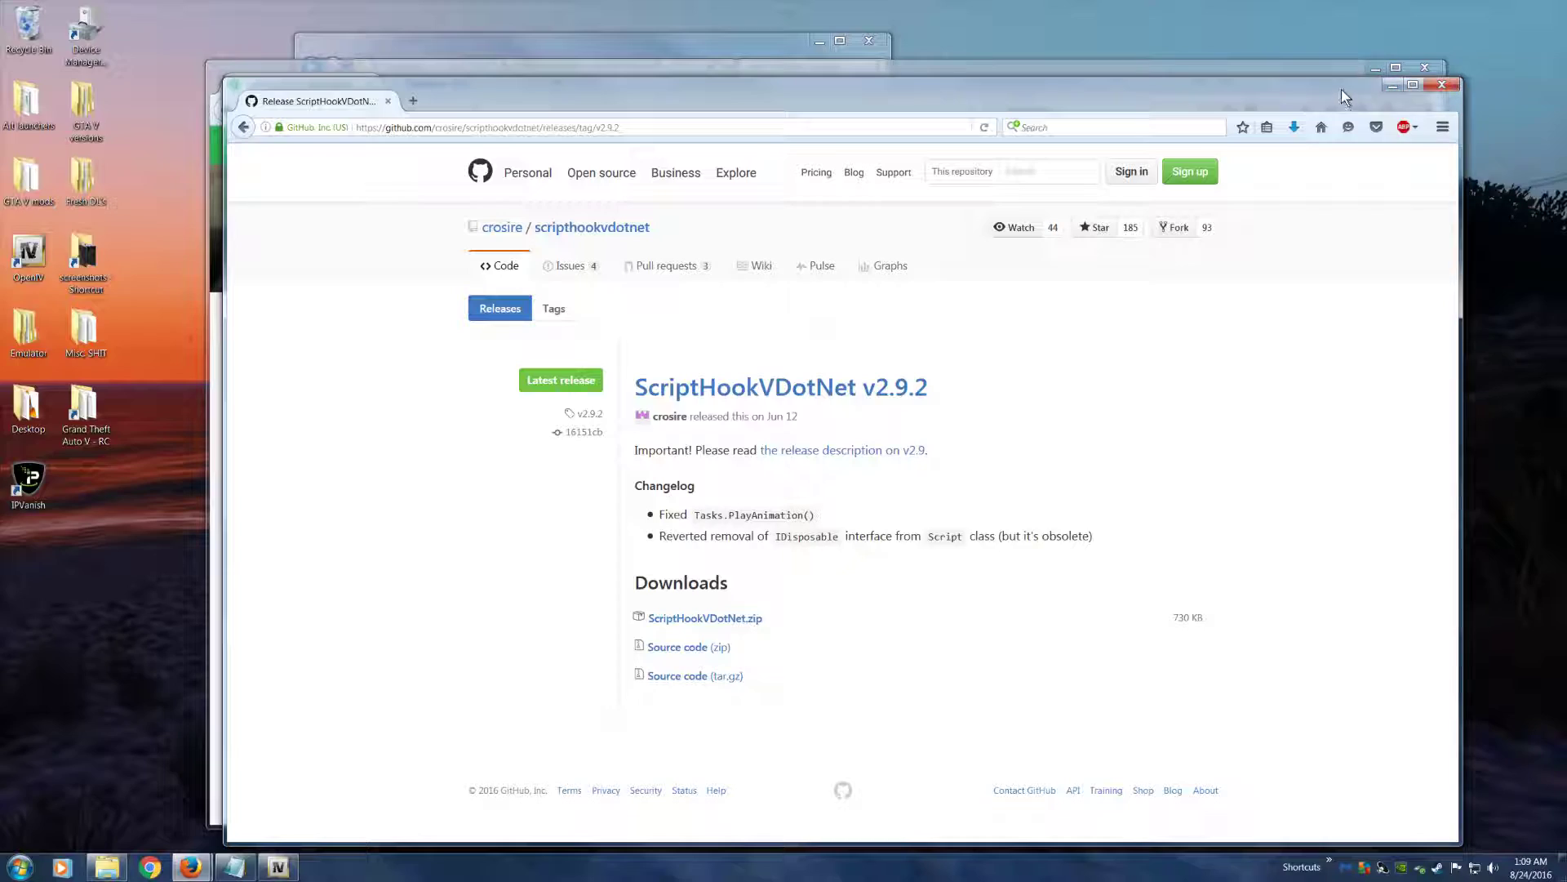
left_click(1441, 84)
Place the downloaded ScriptHookVDotNet and ScriptHookV archives on the desktop and minimize the browser
left_click_drag(1302, 62, 1163, 216)
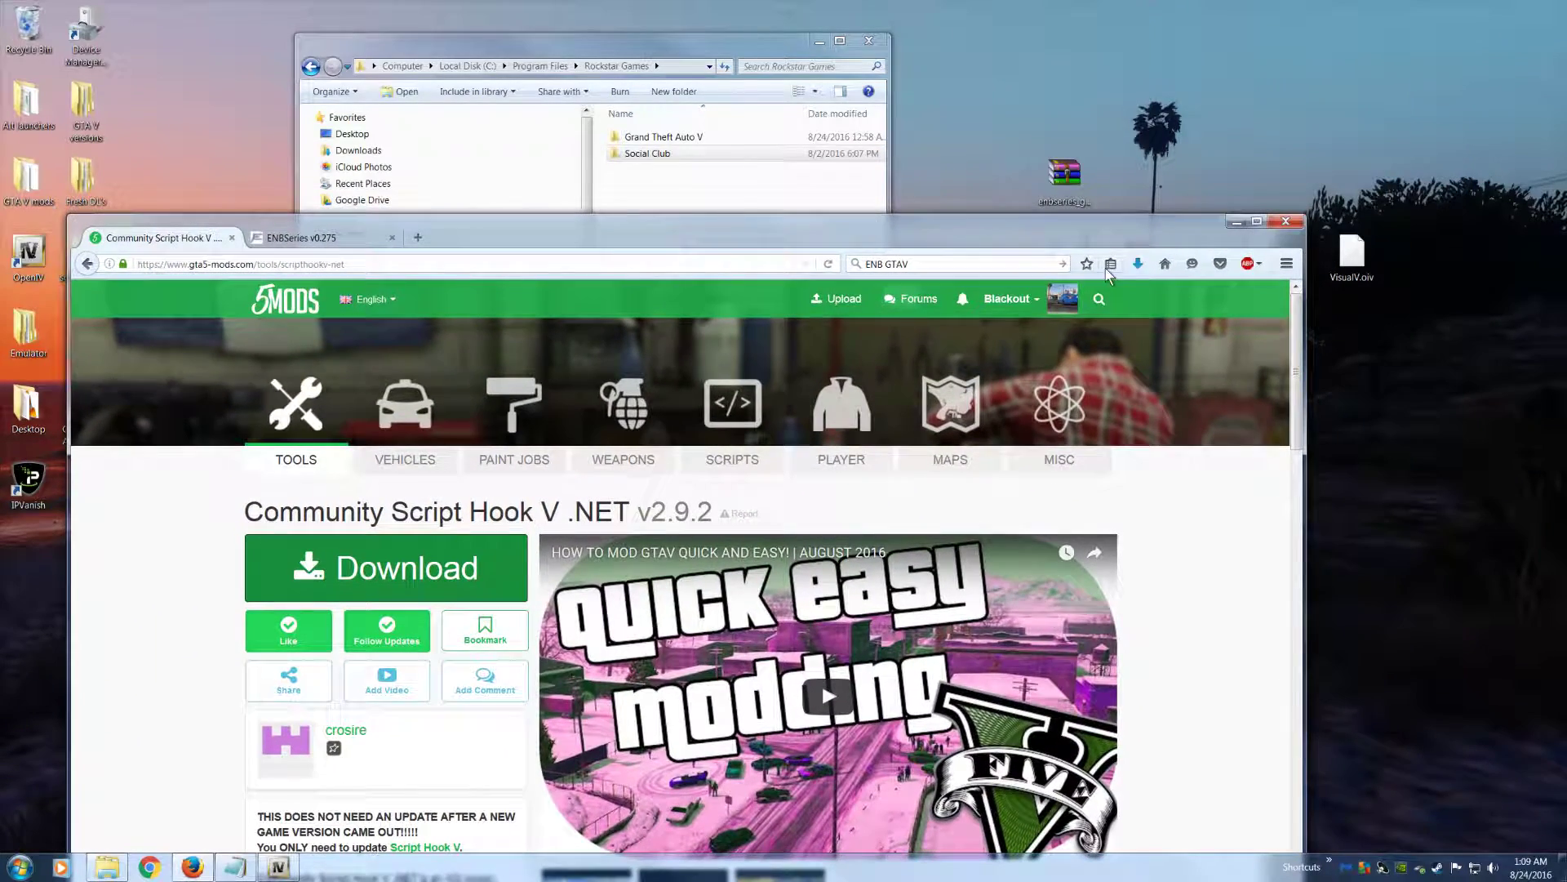
left_click(1138, 263)
left_click_drag(1095, 323, 1123, 102)
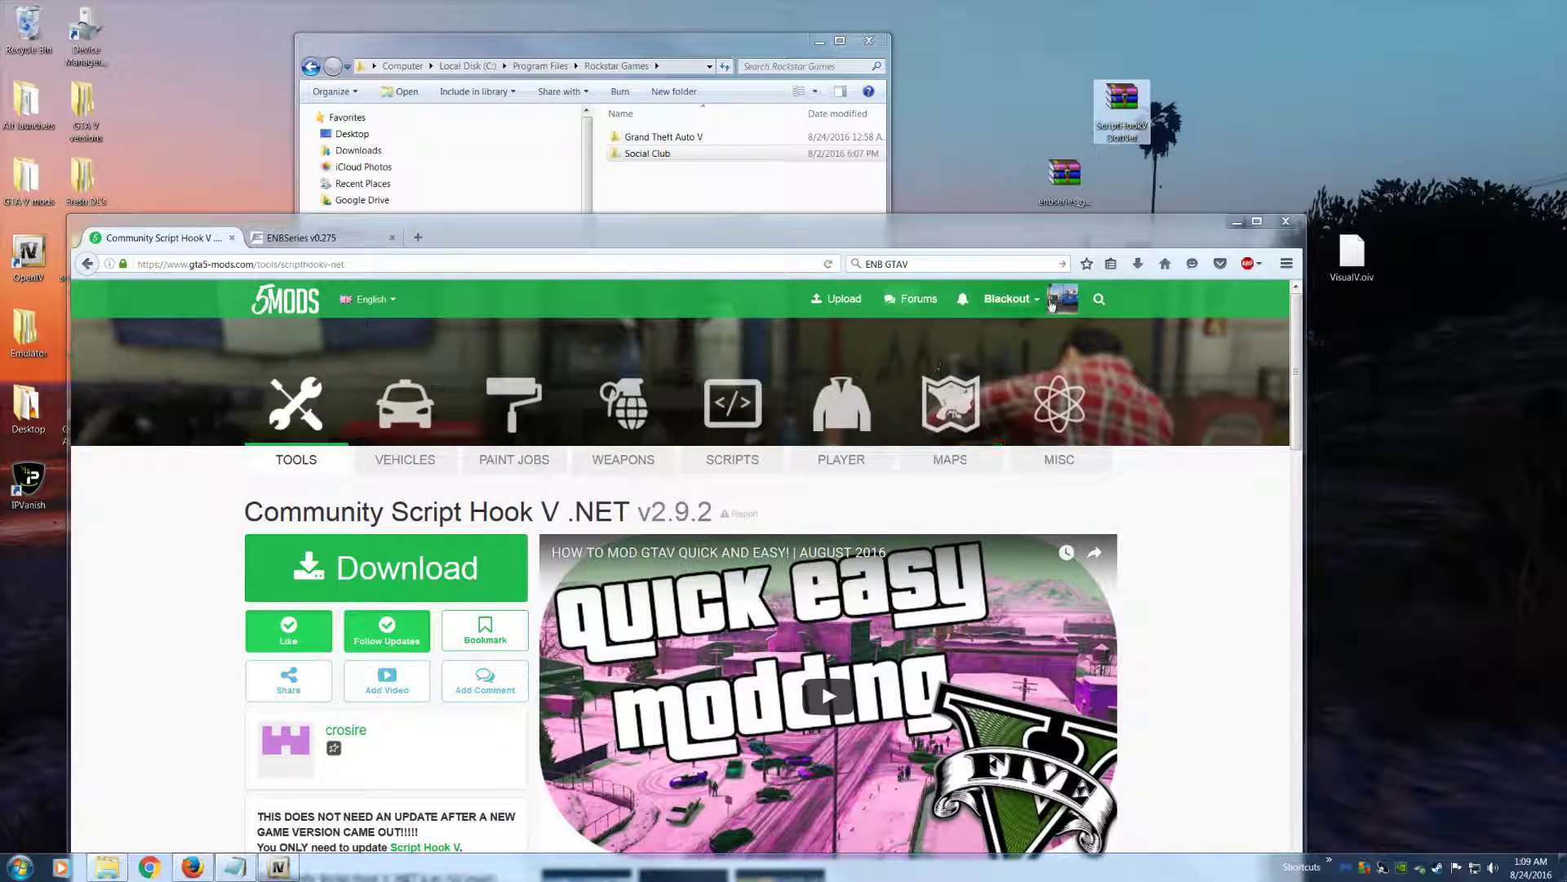
left_click(1138, 264)
left_click_drag(920, 378, 1295, 110)
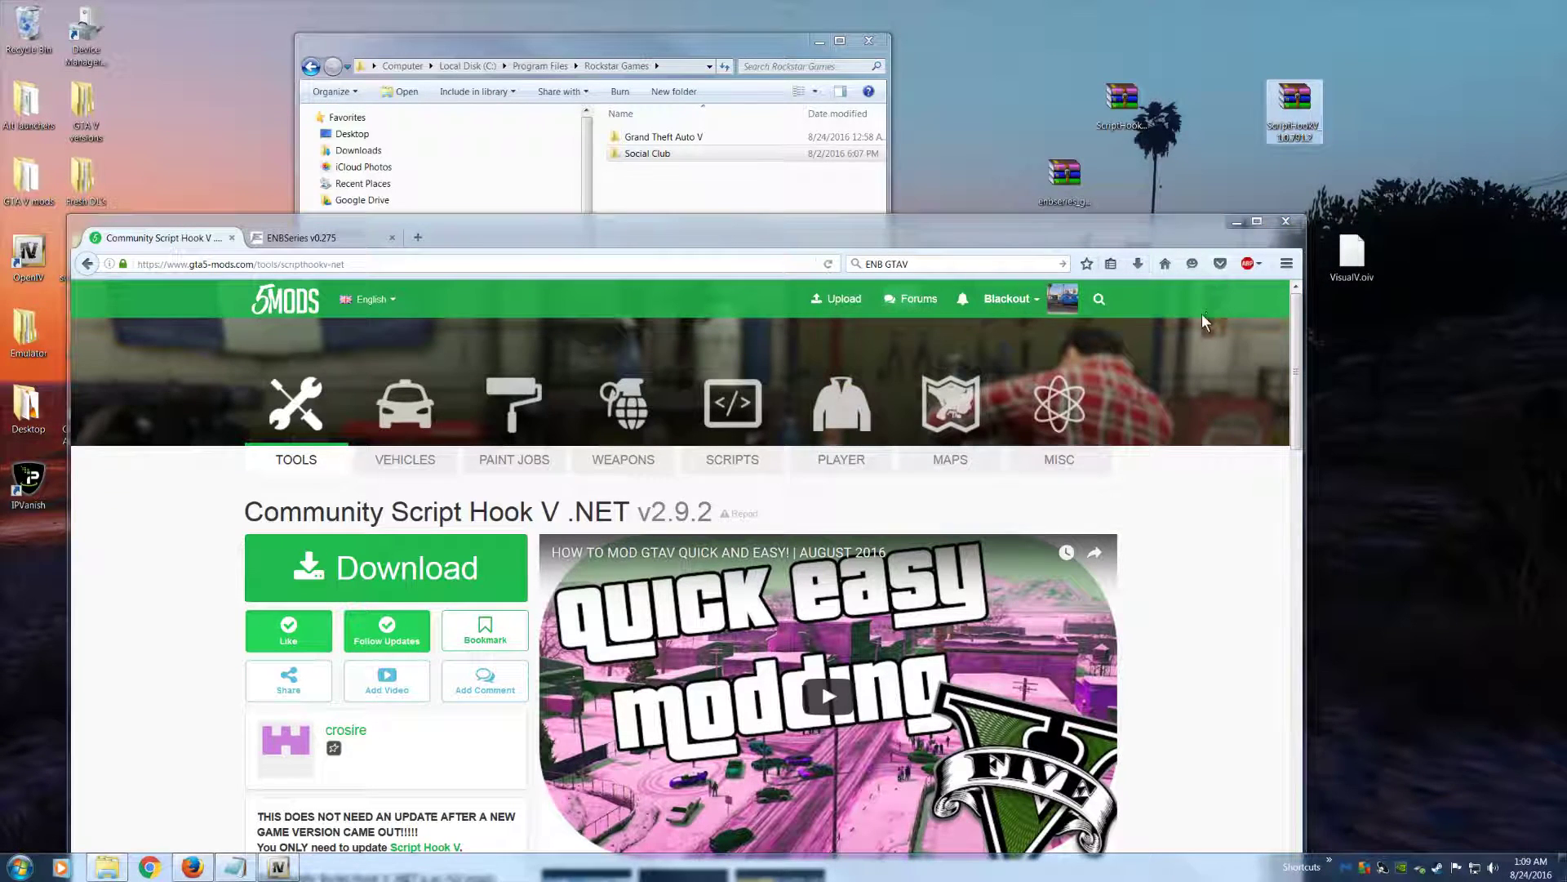
left_click(1235, 223)
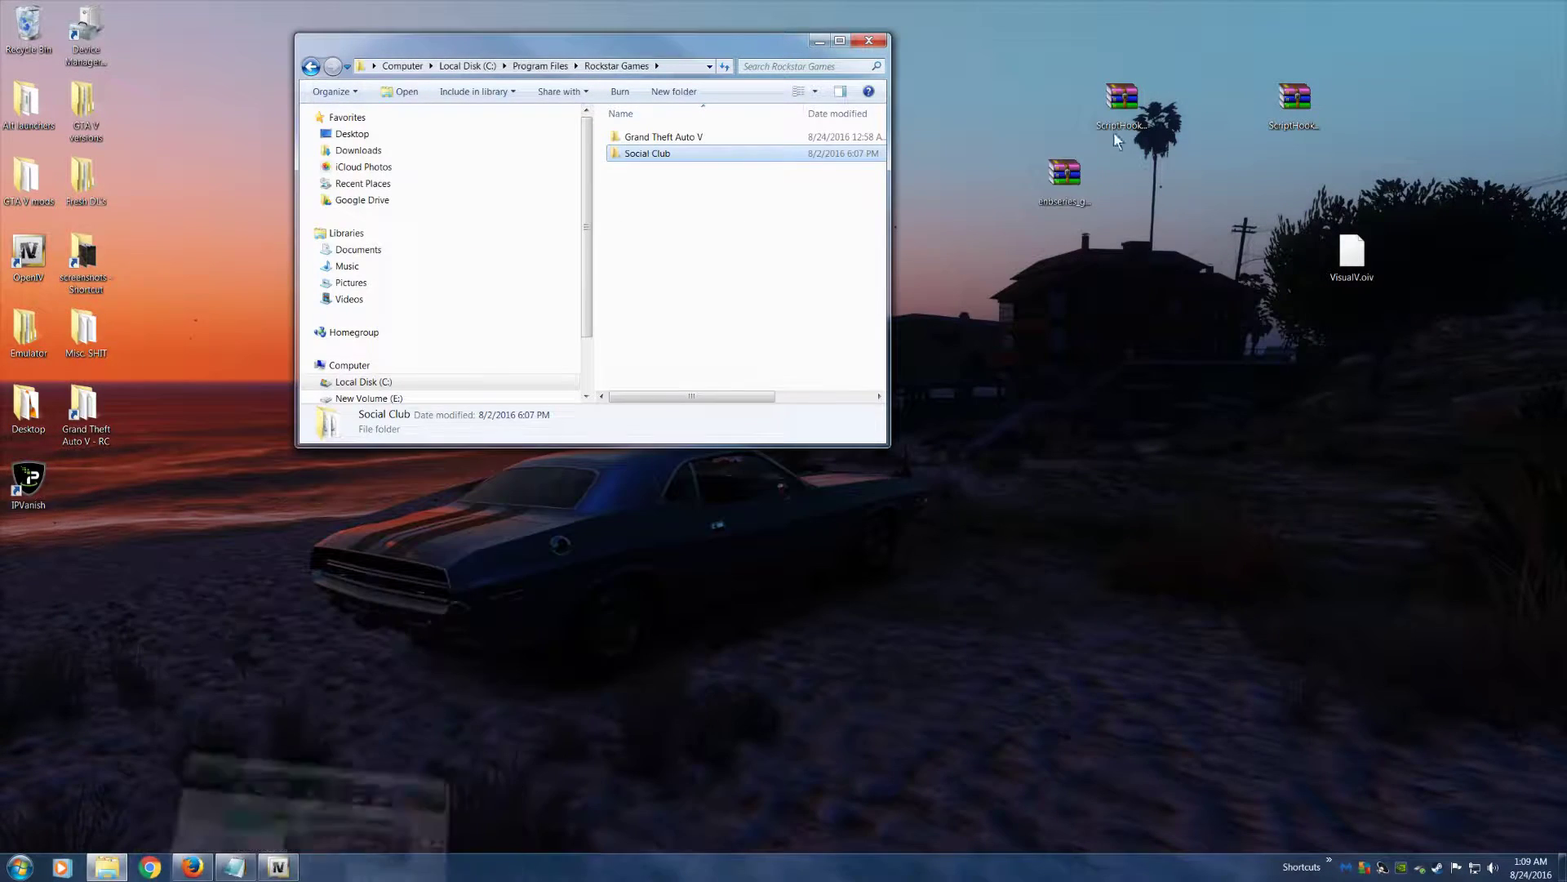
Open the ScriptHookV_1.0.791.2.zip archive from the desktop and arrange it beside the Rockstar Games folder window
left_click(1130, 113)
left_click_drag(1189, 108, 1190, 108)
double_click(1288, 102)
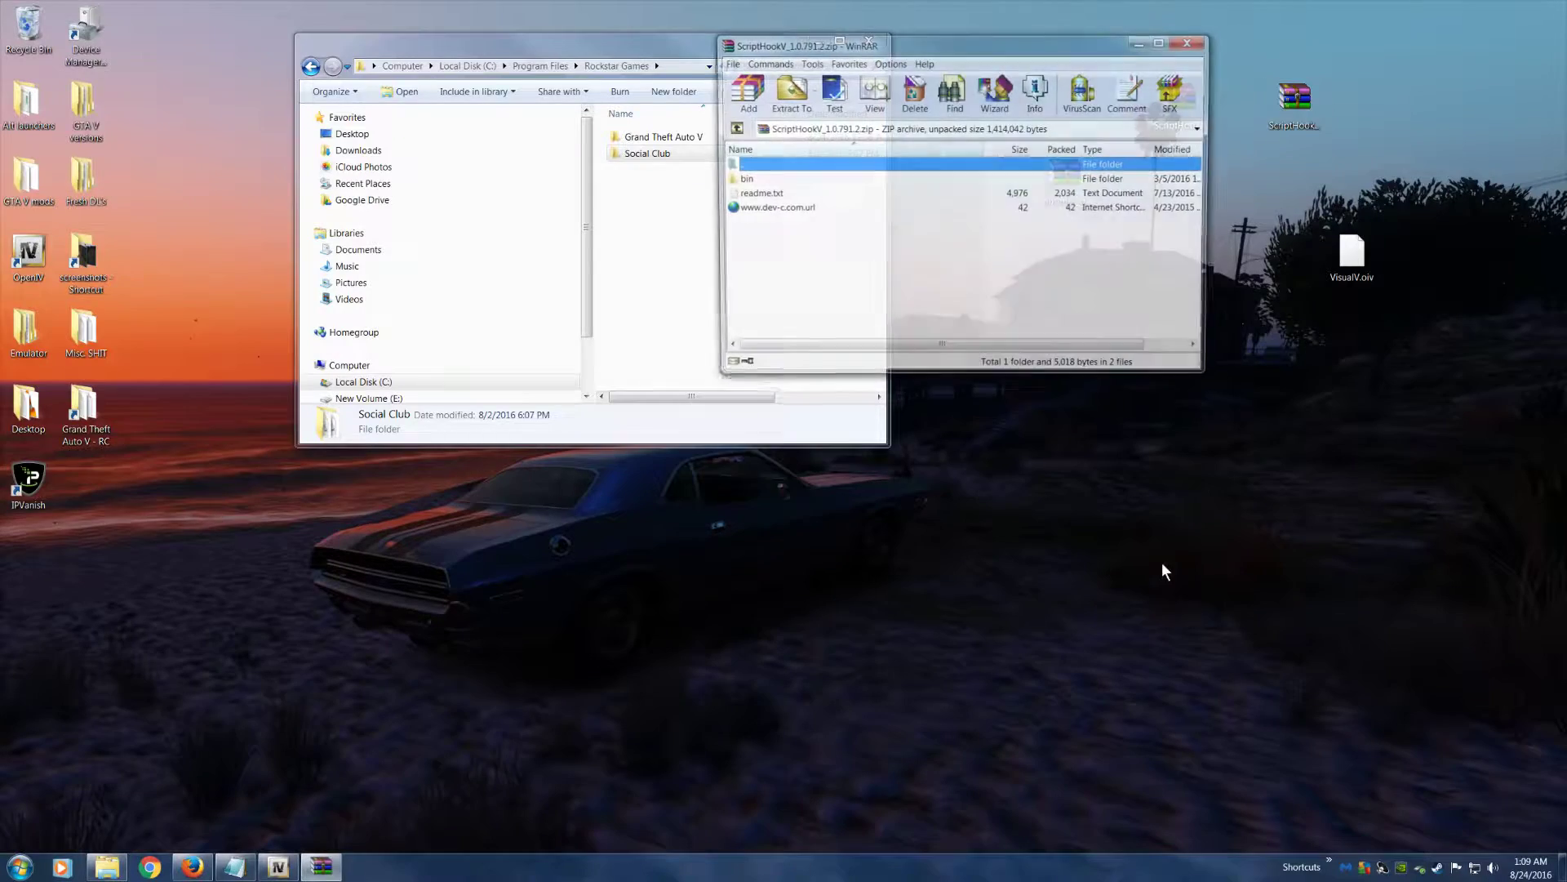
left_click_drag(875, 43, 1124, 84)
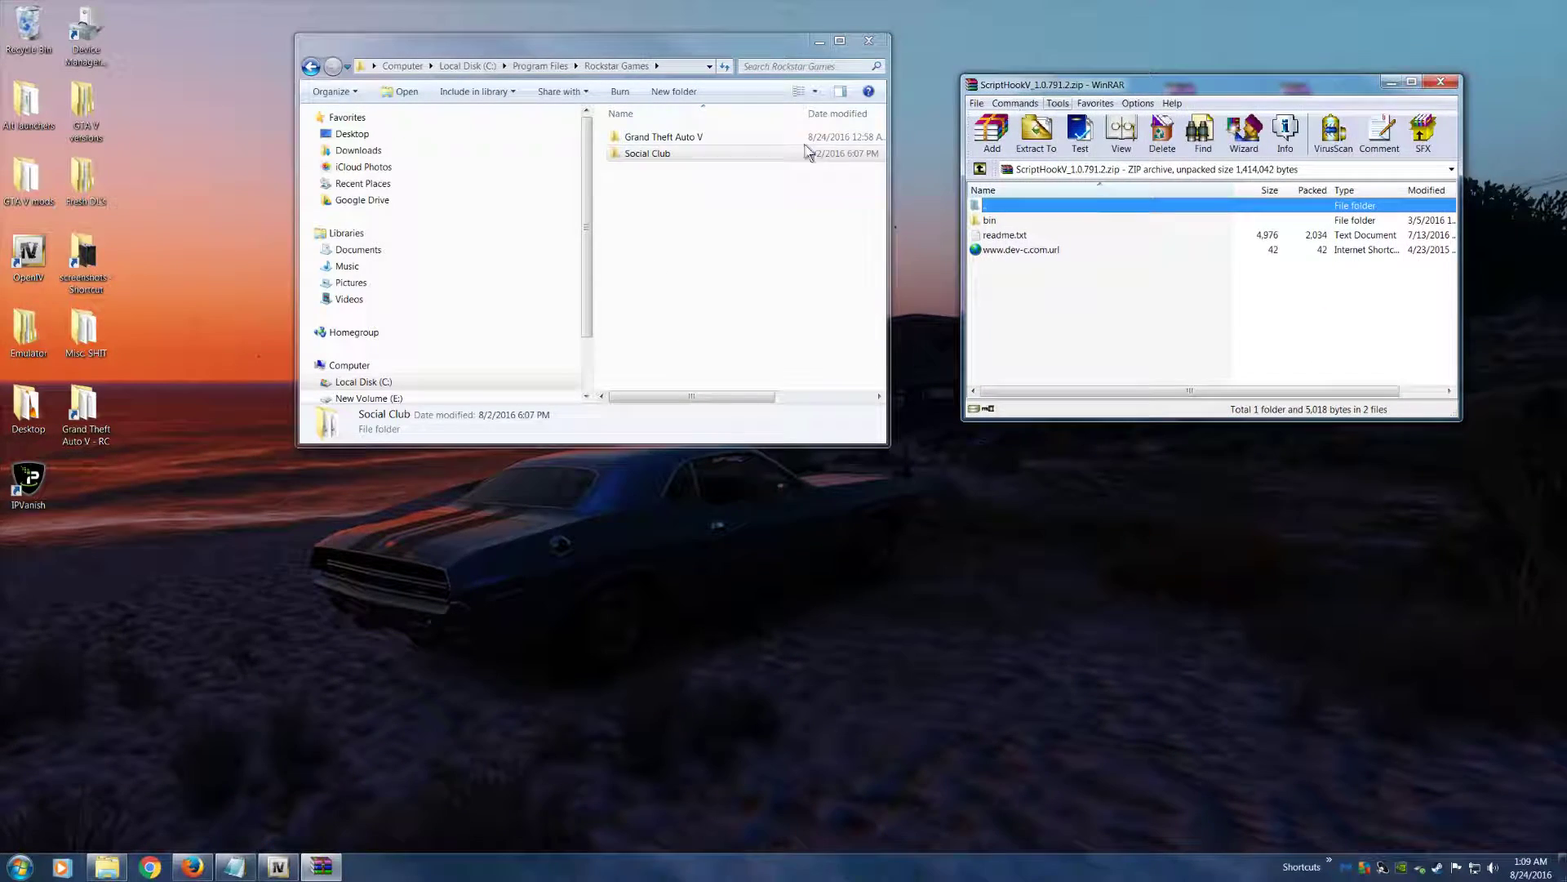
left_click_drag(532, 47, 377, 35)
left_click_drag(1061, 88, 926, 40)
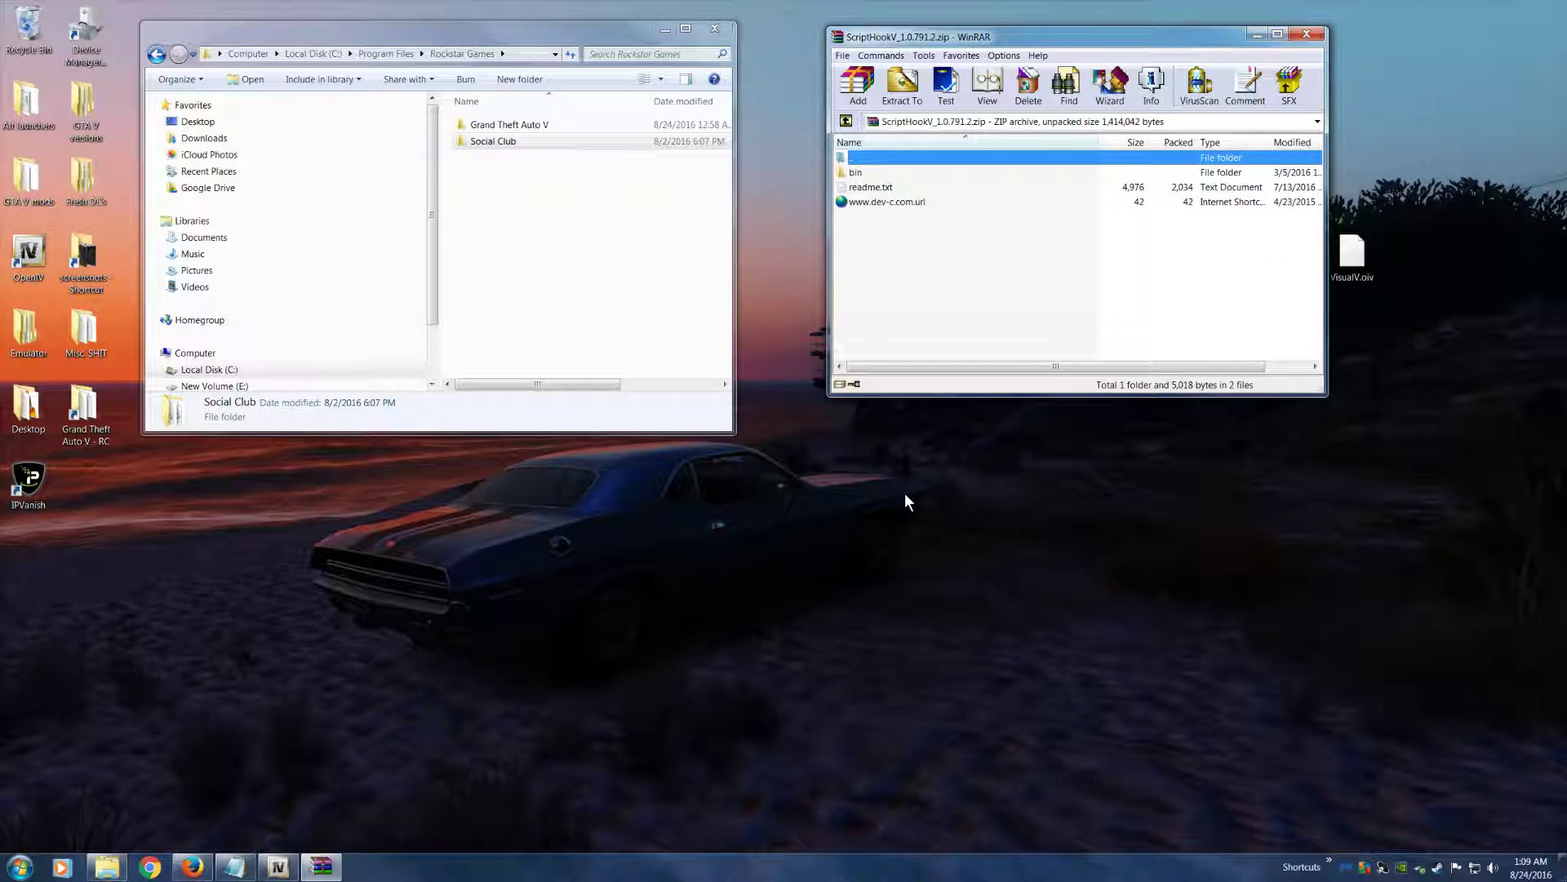
Extract dinput8.dll, NativeTrainer.asi and ScriptHookV.dll from the archive's bin folder into the Grand Theft Auto V folder
double_click(858, 173)
left_click(873, 202)
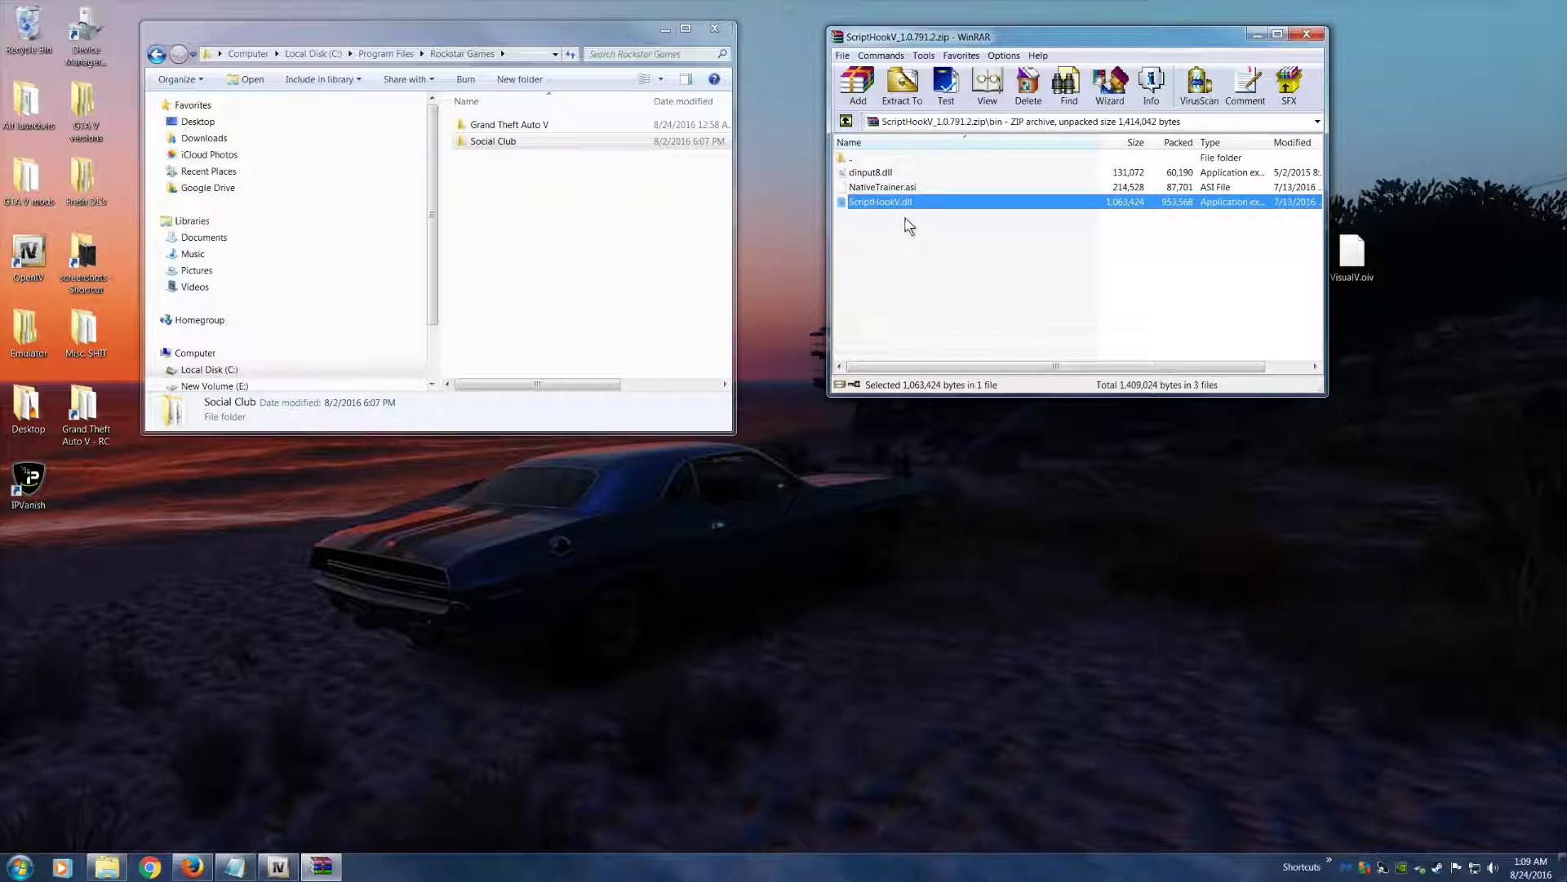
key("ctrl+a")
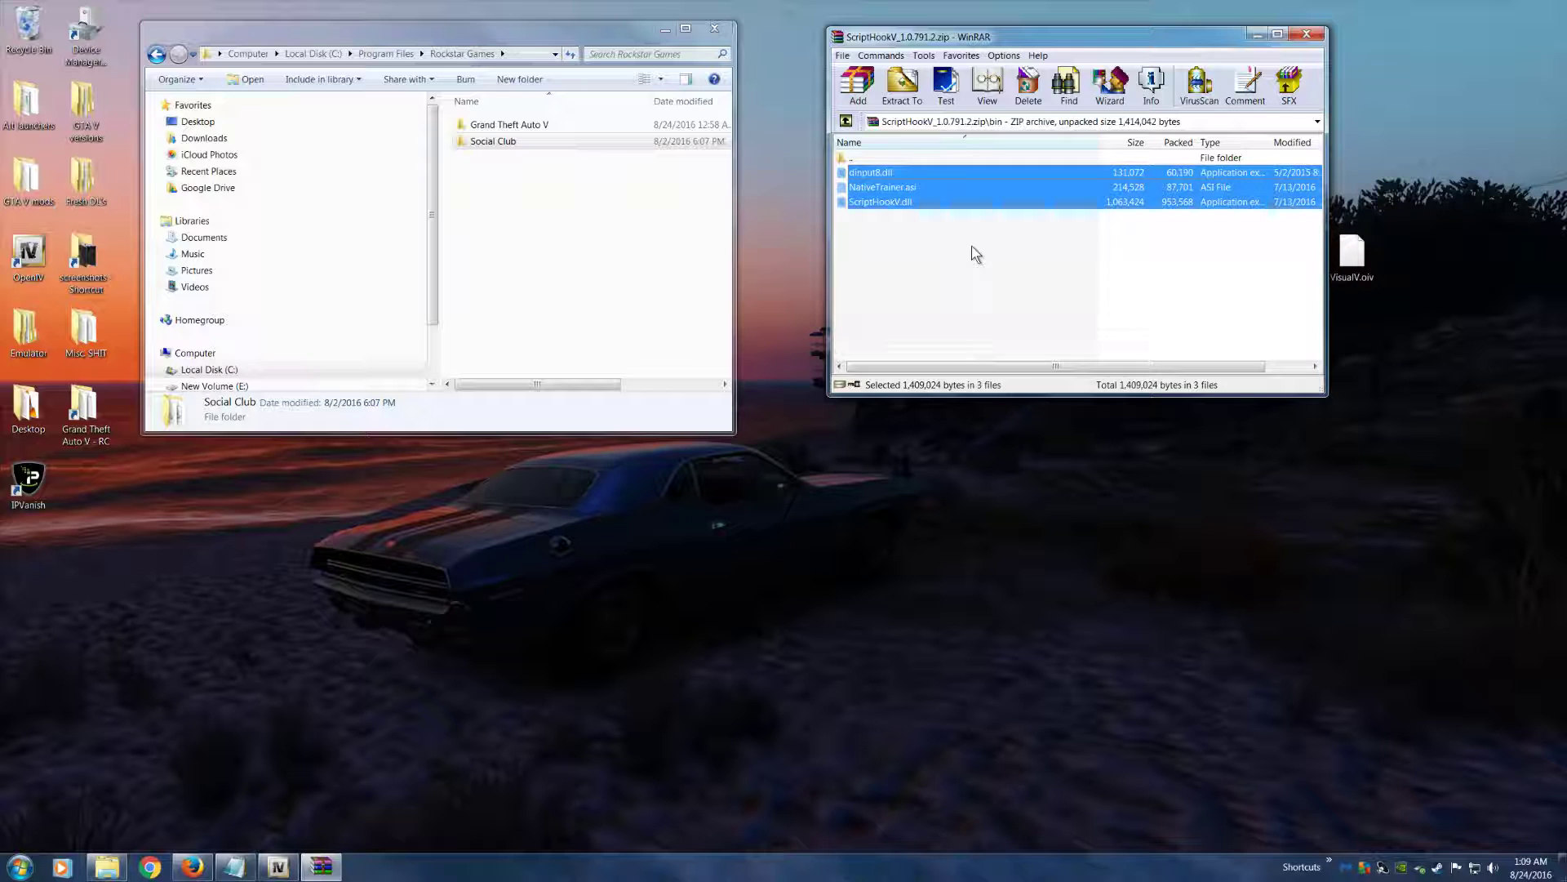
left_click_drag(959, 184, 538, 127)
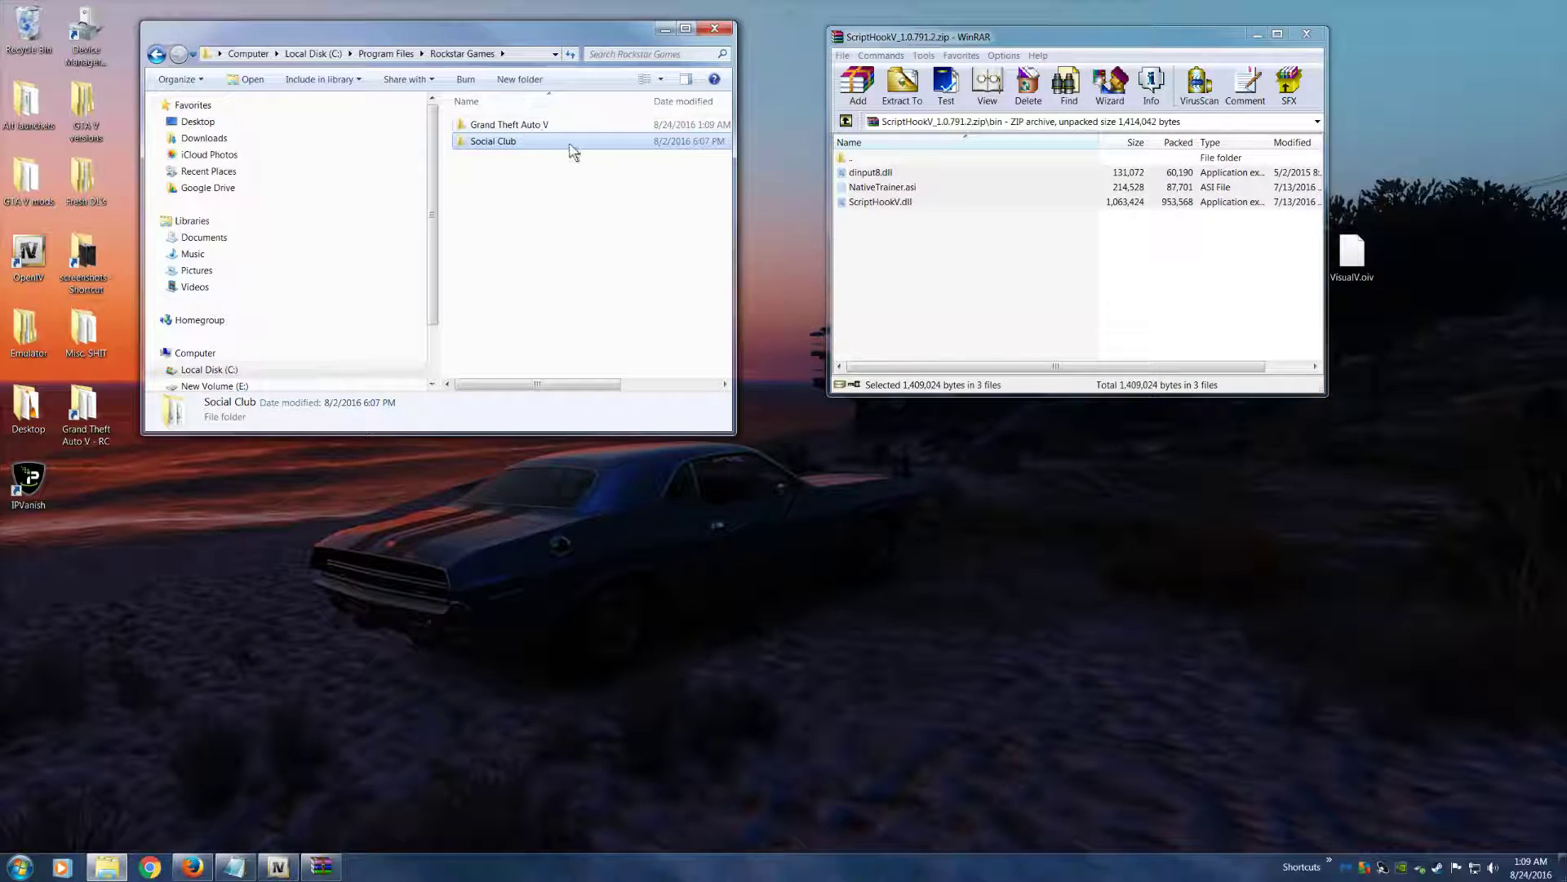
Inspect the Grand Theft Auto V folder for the extracted Script Hook V files, including dinput8.dll, and return to the Rockstar Games folder
double_click(537, 126)
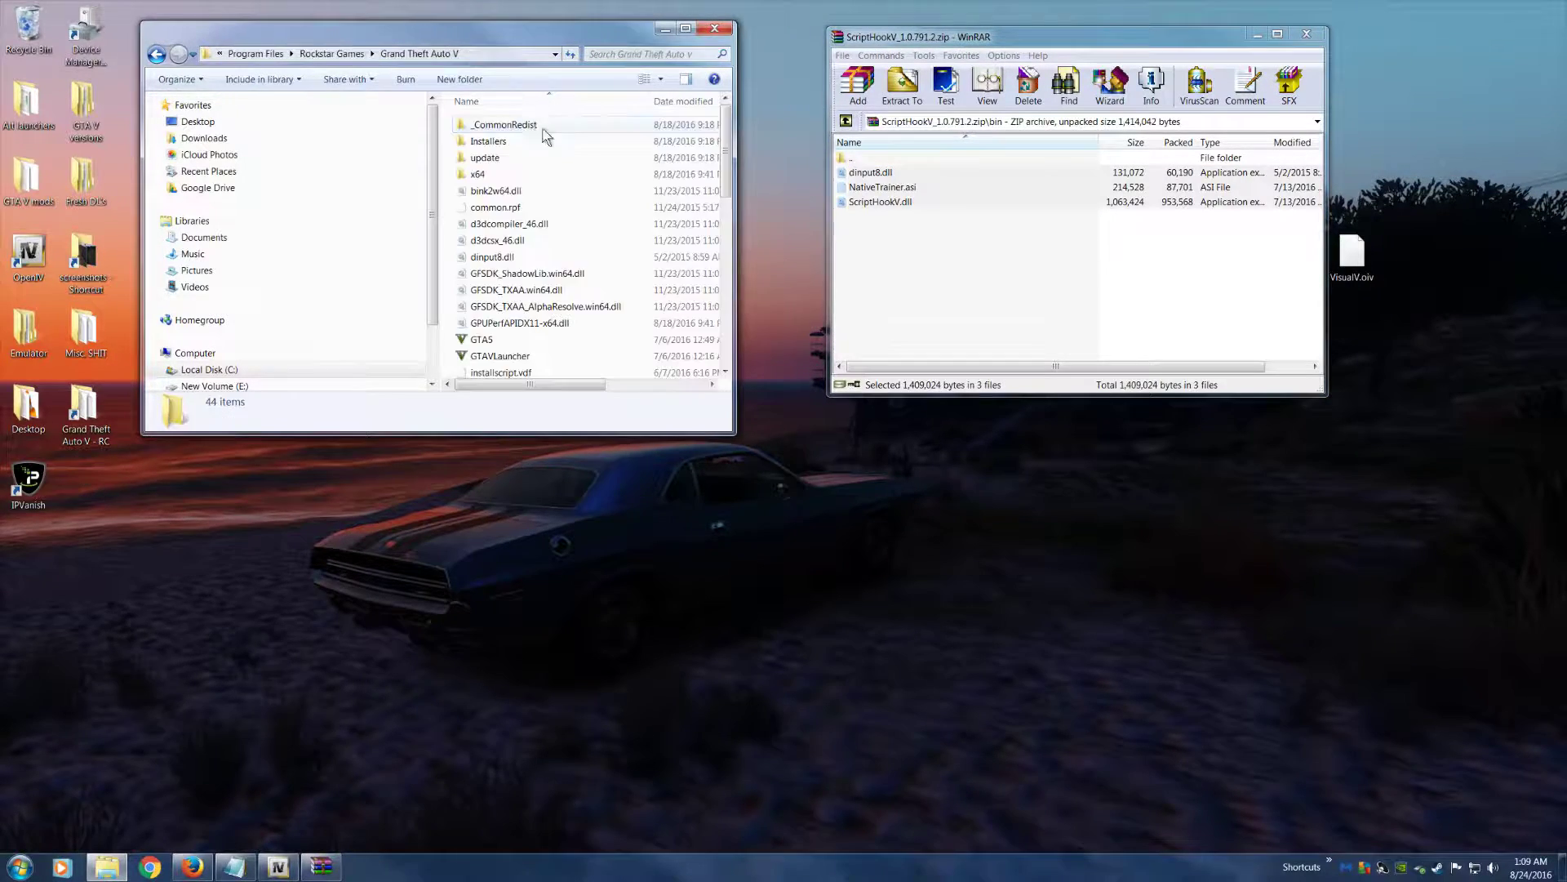
scroll(502, 292, "up", 2)
left_click(1087, 289)
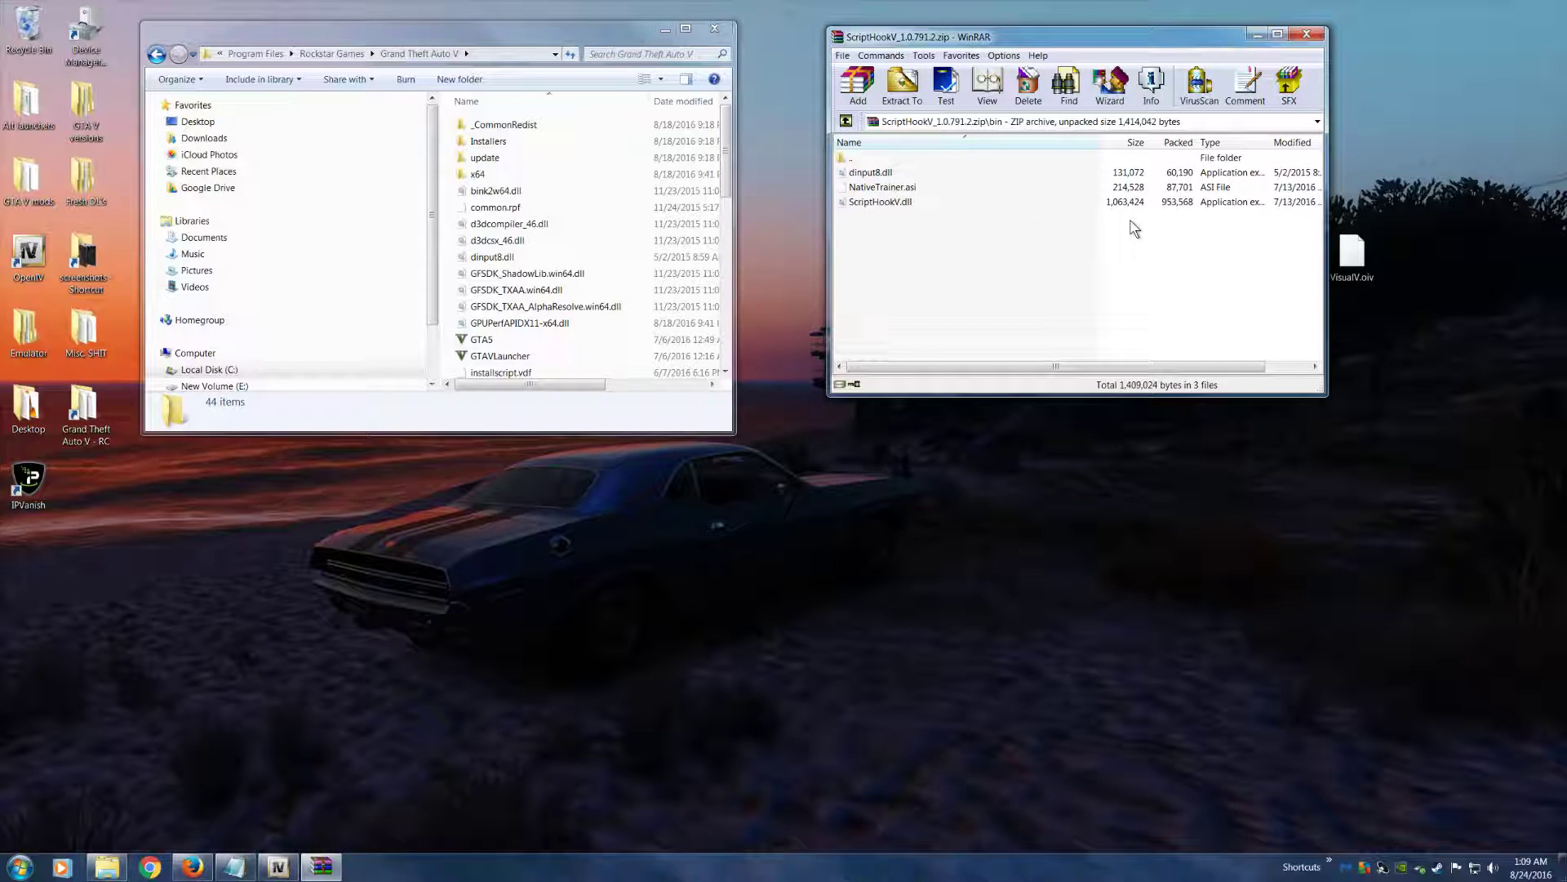
left_click(522, 276)
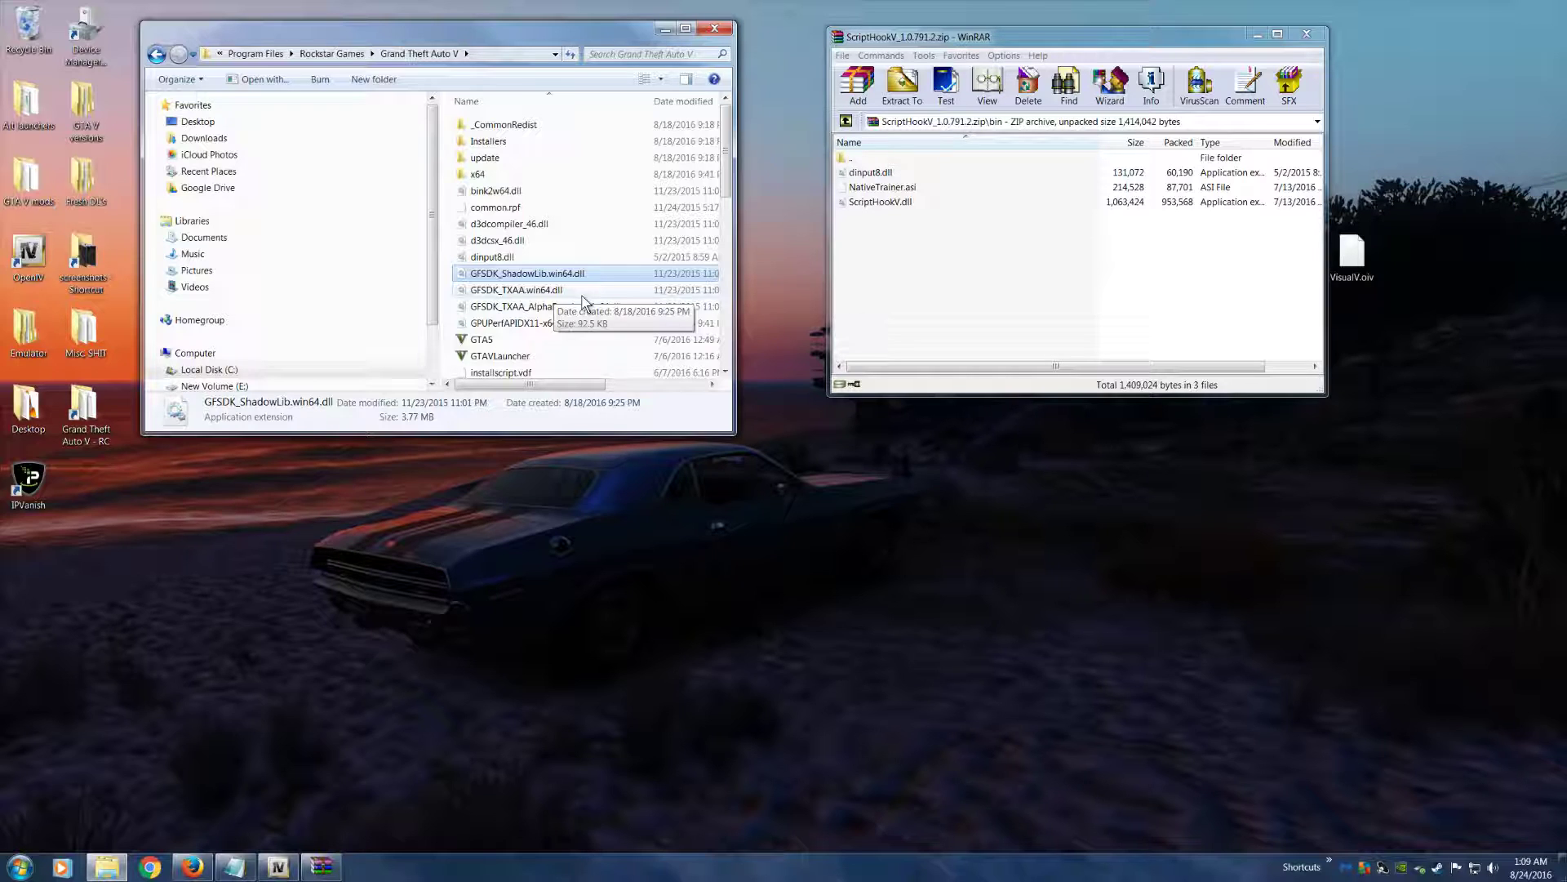
left_click(492, 256)
scroll(506, 351, "down", 2)
scroll(513, 364, "up", 2)
left_click(883, 186)
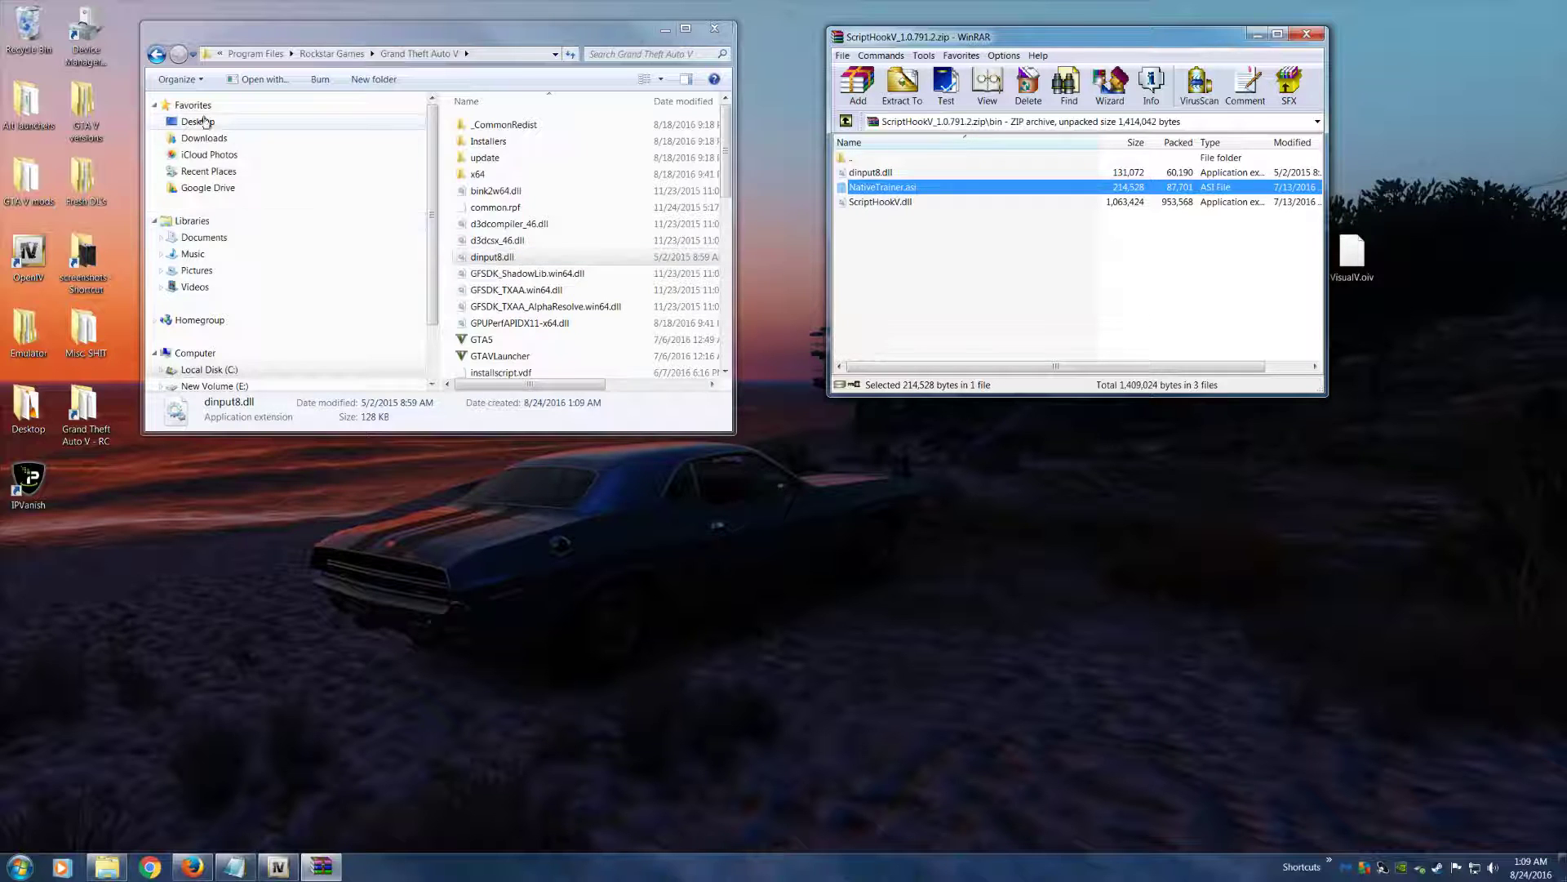
left_click(156, 54)
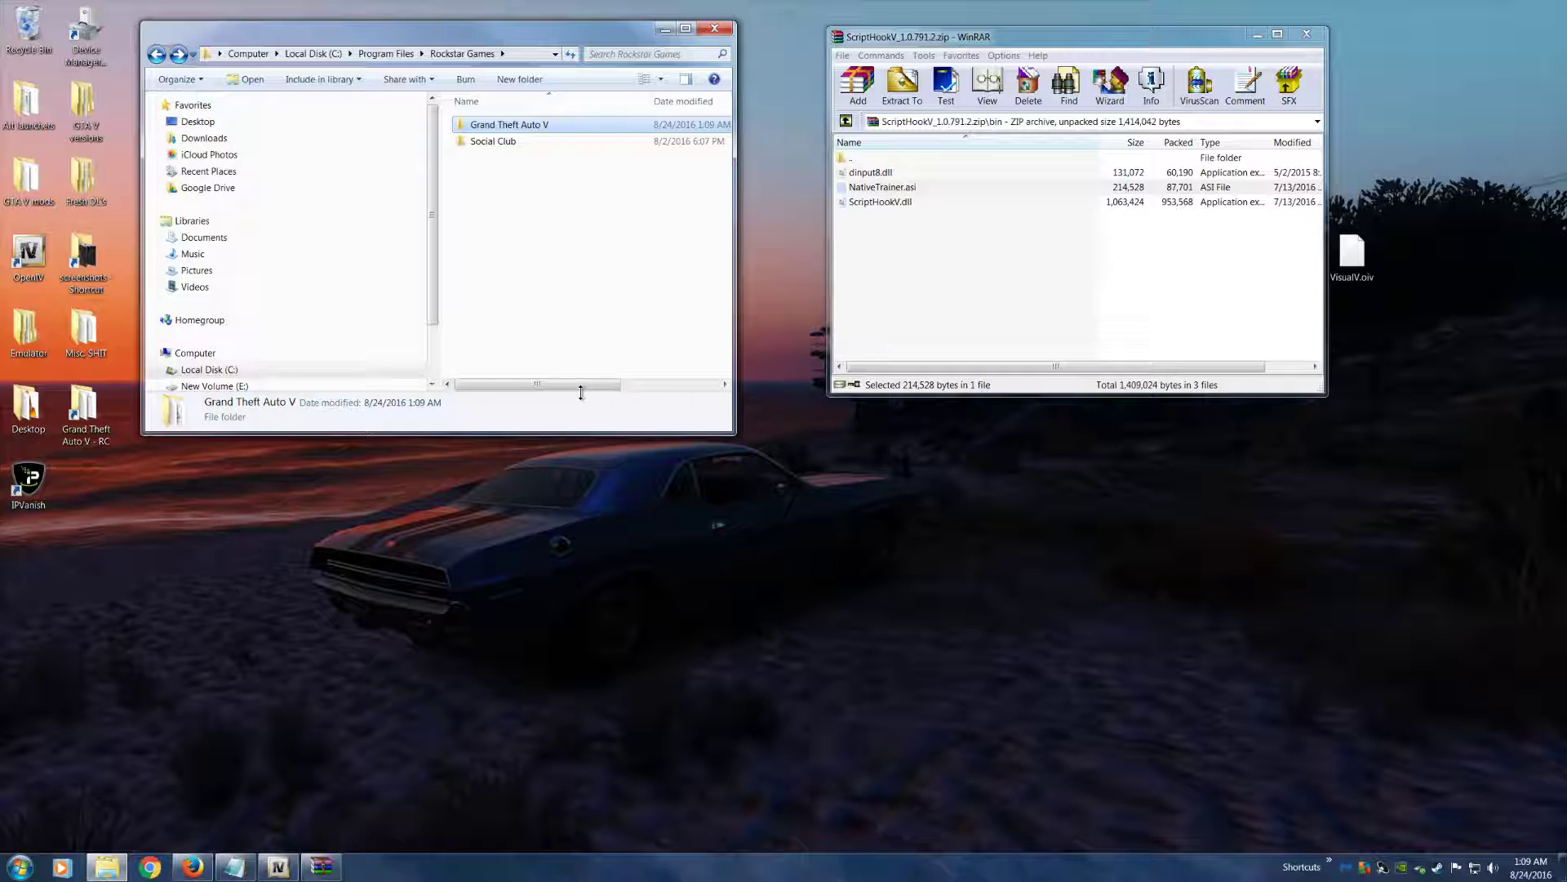
left_click(888, 207)
left_click(894, 173)
left_click(902, 202)
left_click(919, 187)
left_click(909, 175)
left_click(912, 187)
left_click(916, 202)
left_click(918, 187)
left_click(921, 175)
left_click(923, 187)
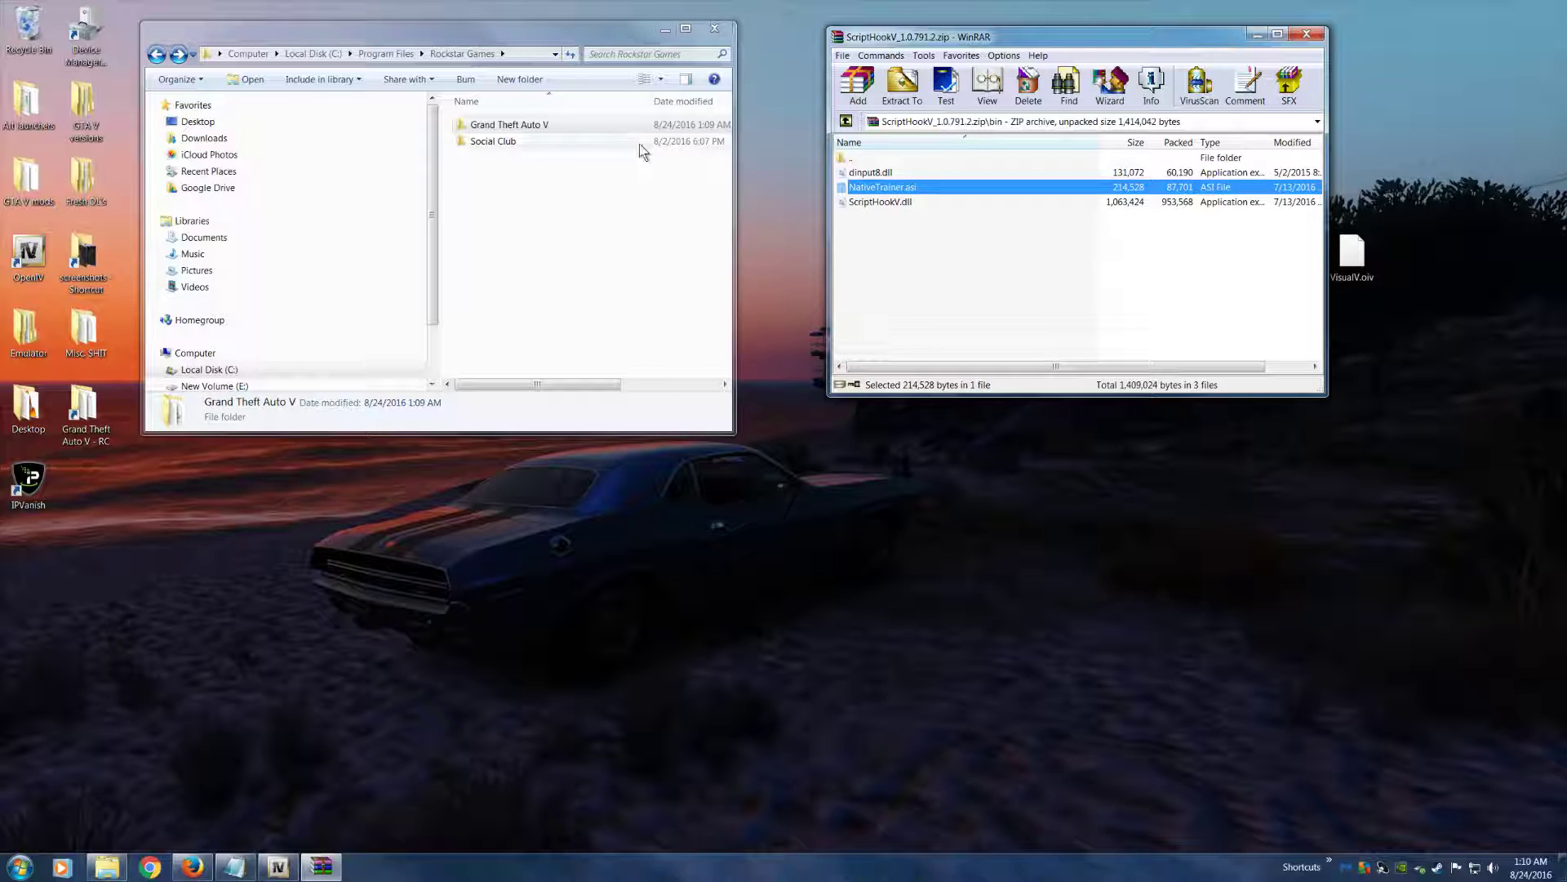
Create a new folder named scripts inside the Grand Theft Auto V folder
left_click(586, 125)
double_click(586, 125)
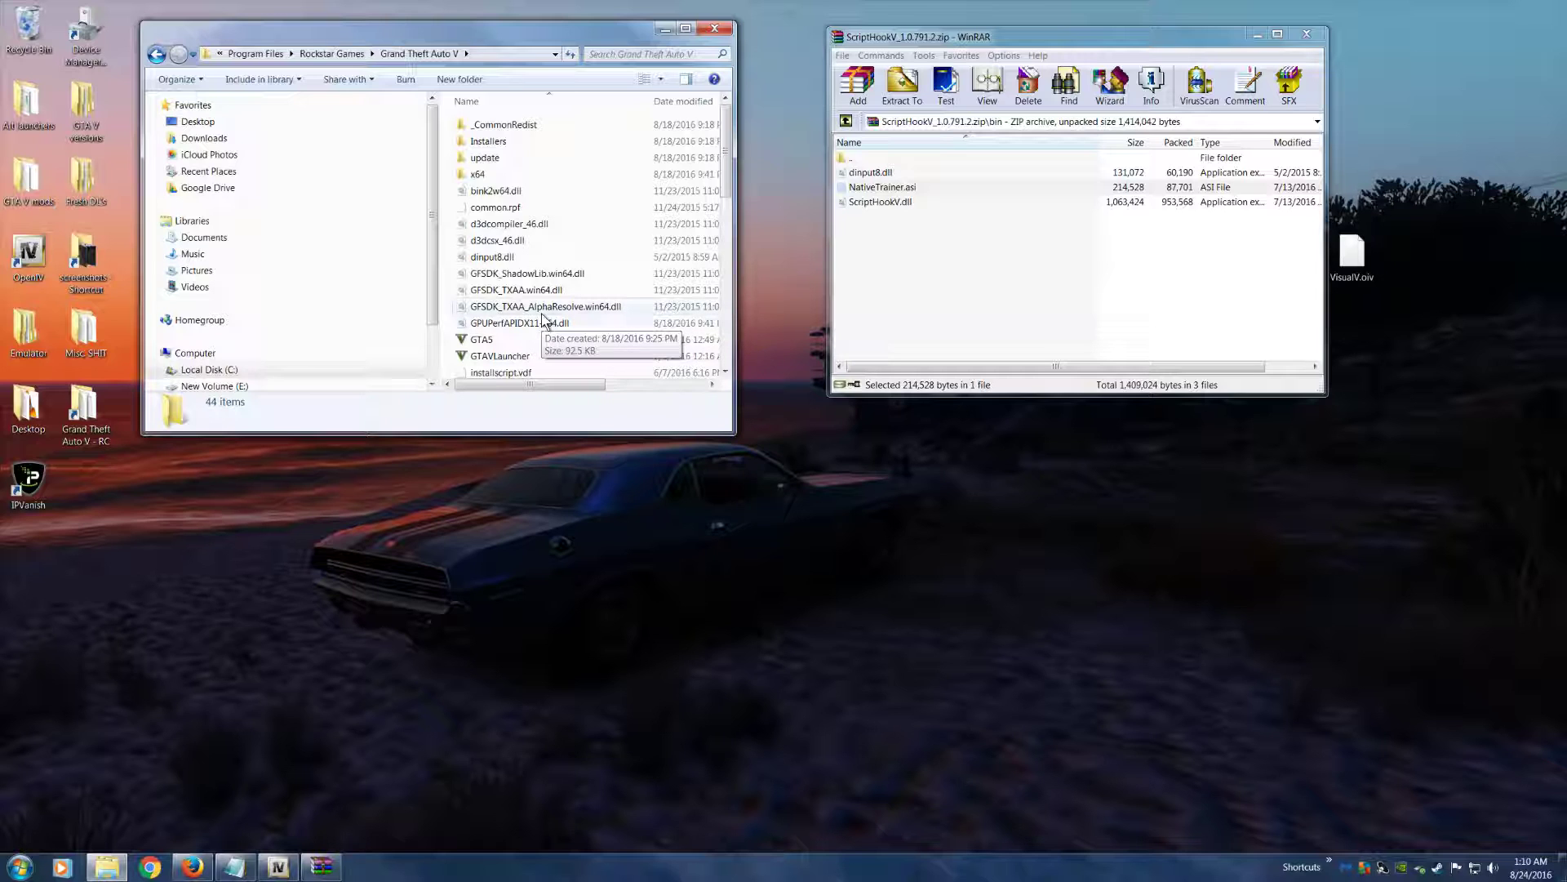
key("BackSpace")
right_click(525, 131)
left_click(531, 129)
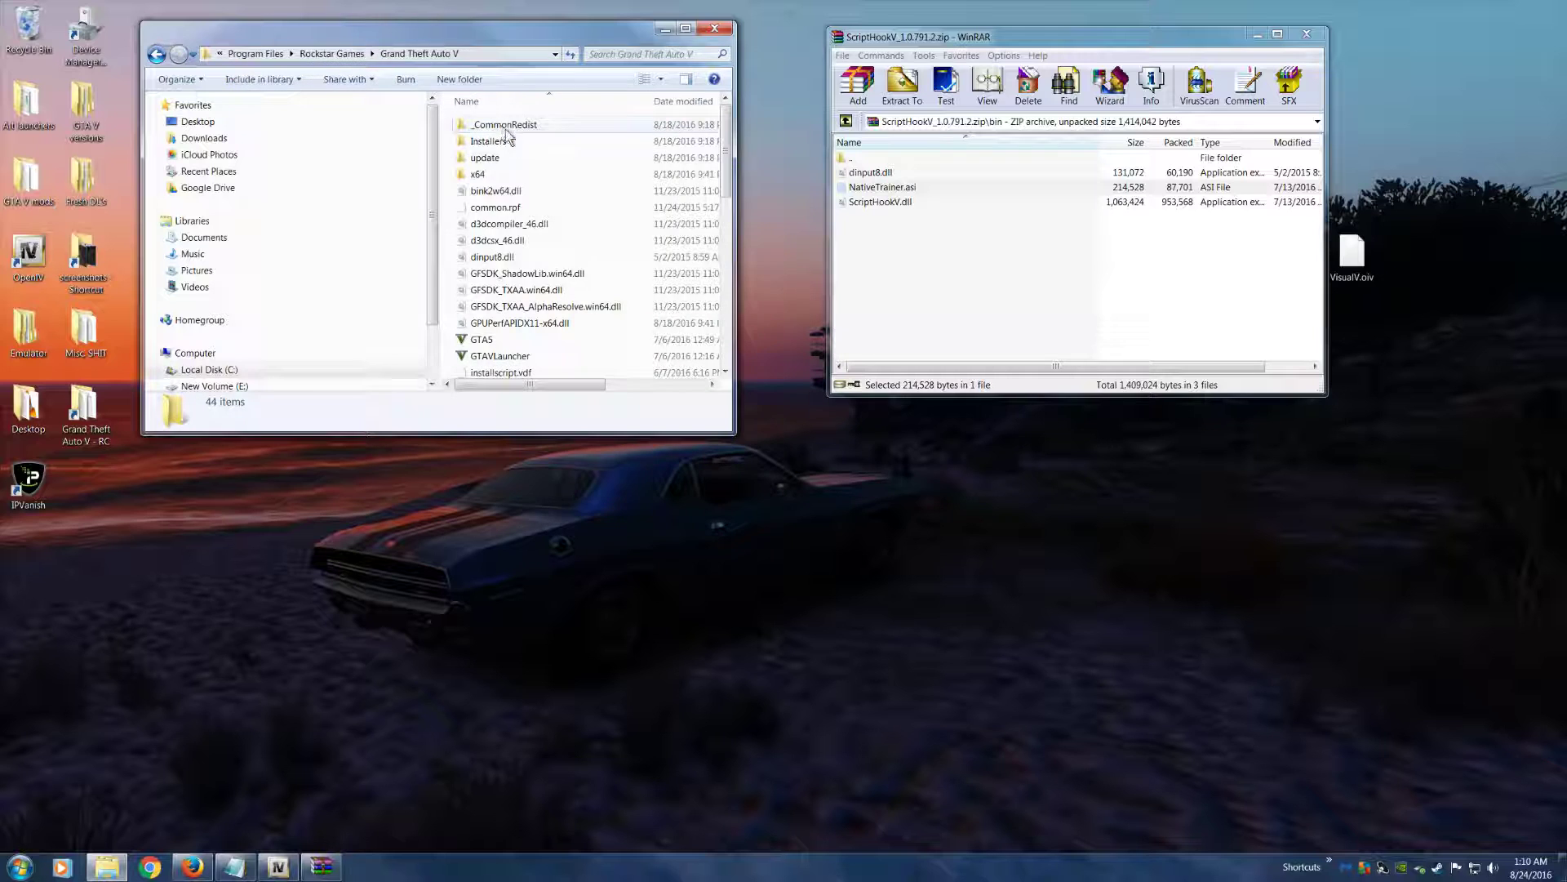
right_click(615, 212)
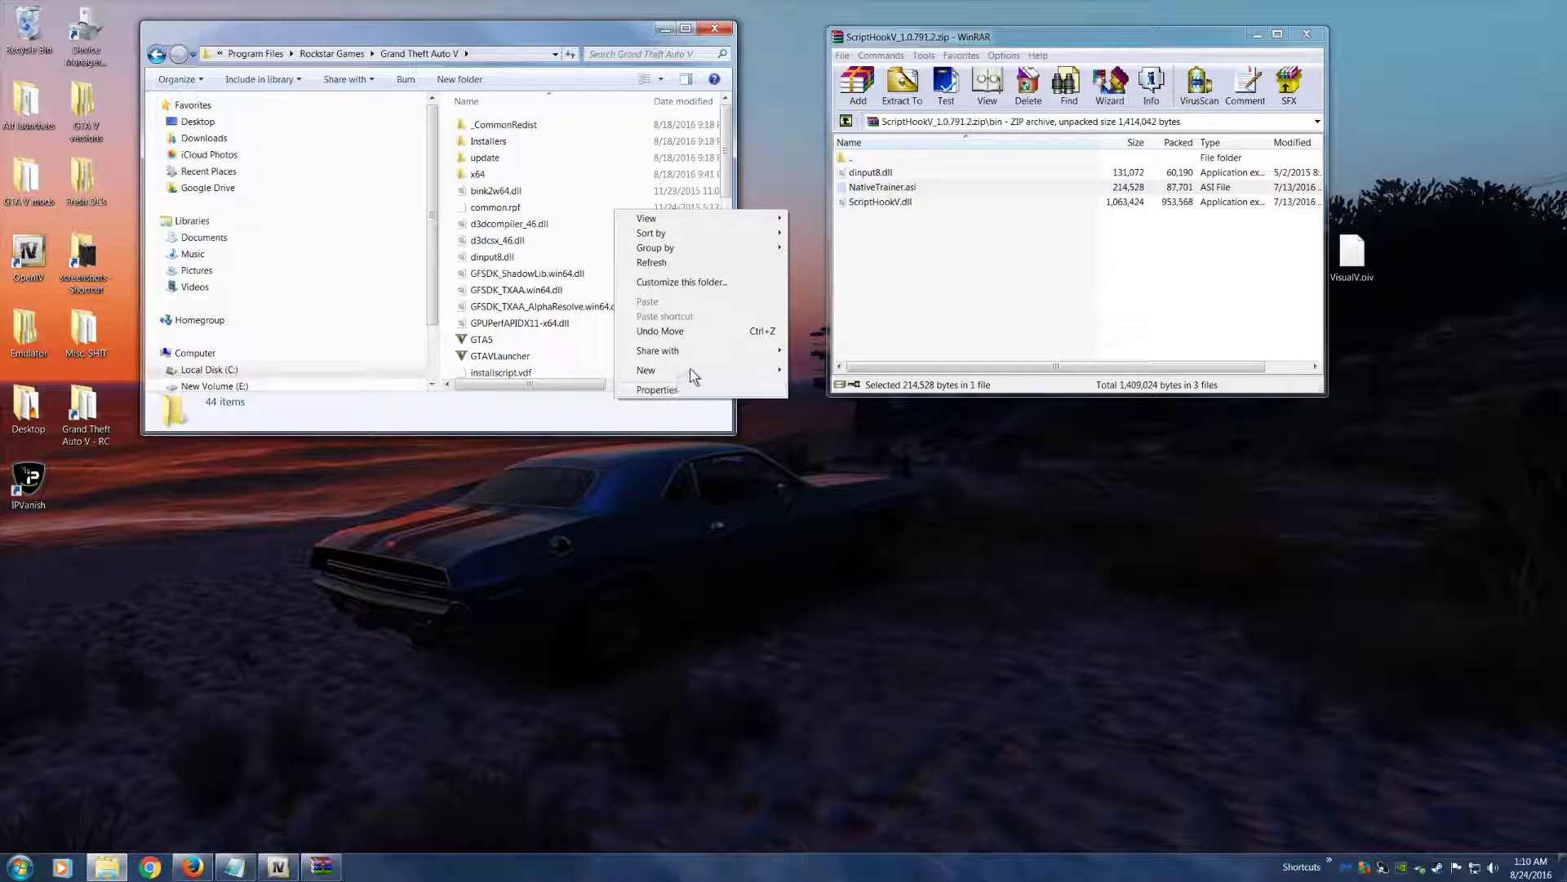
left_click(567, 191)
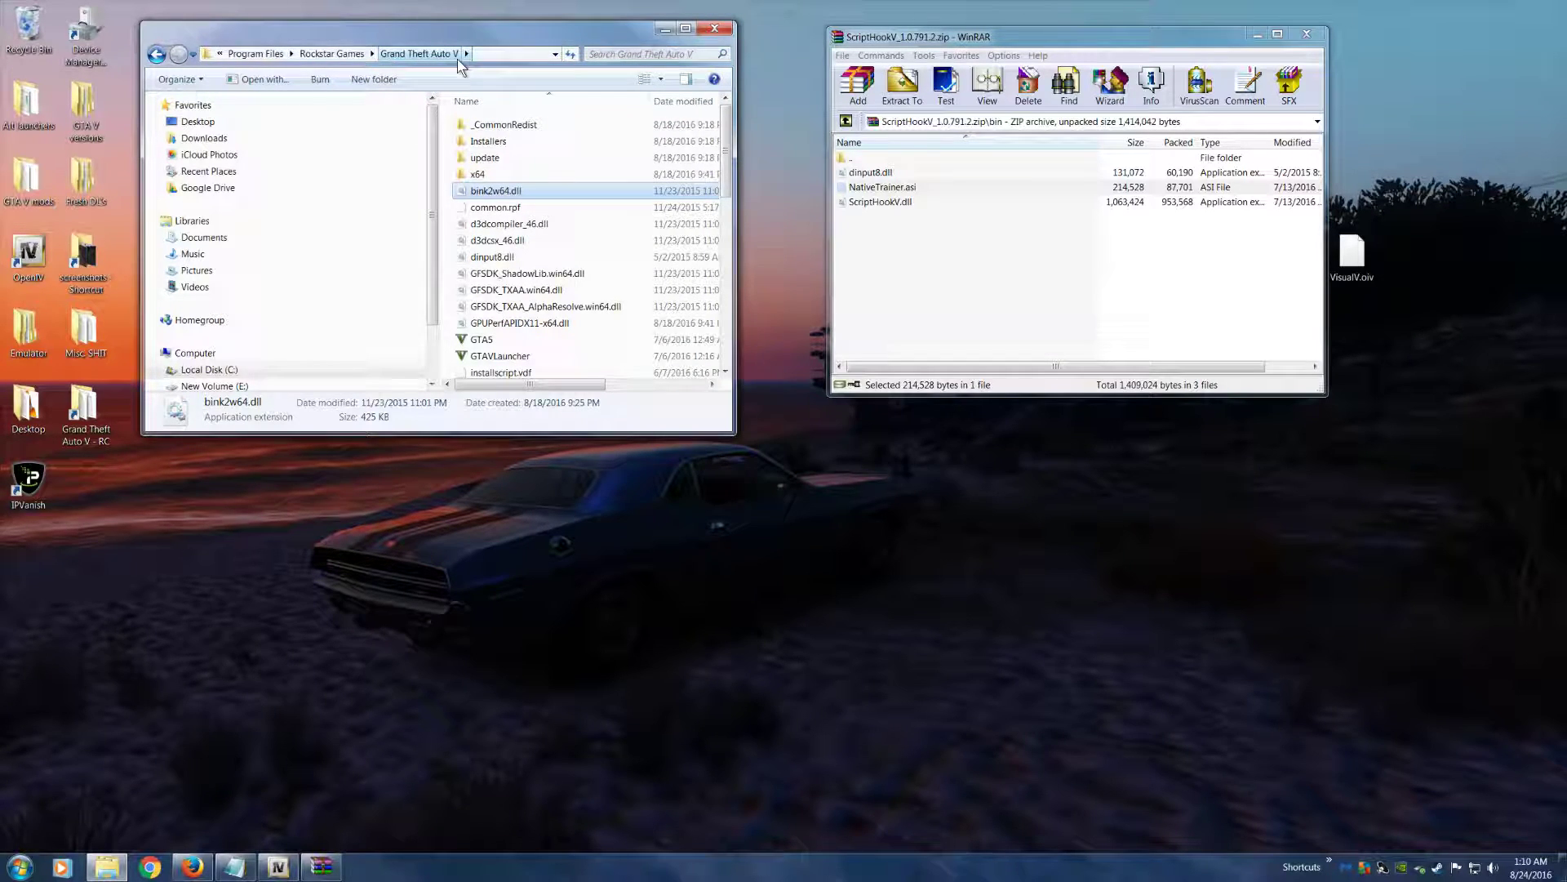
right_click(594, 217)
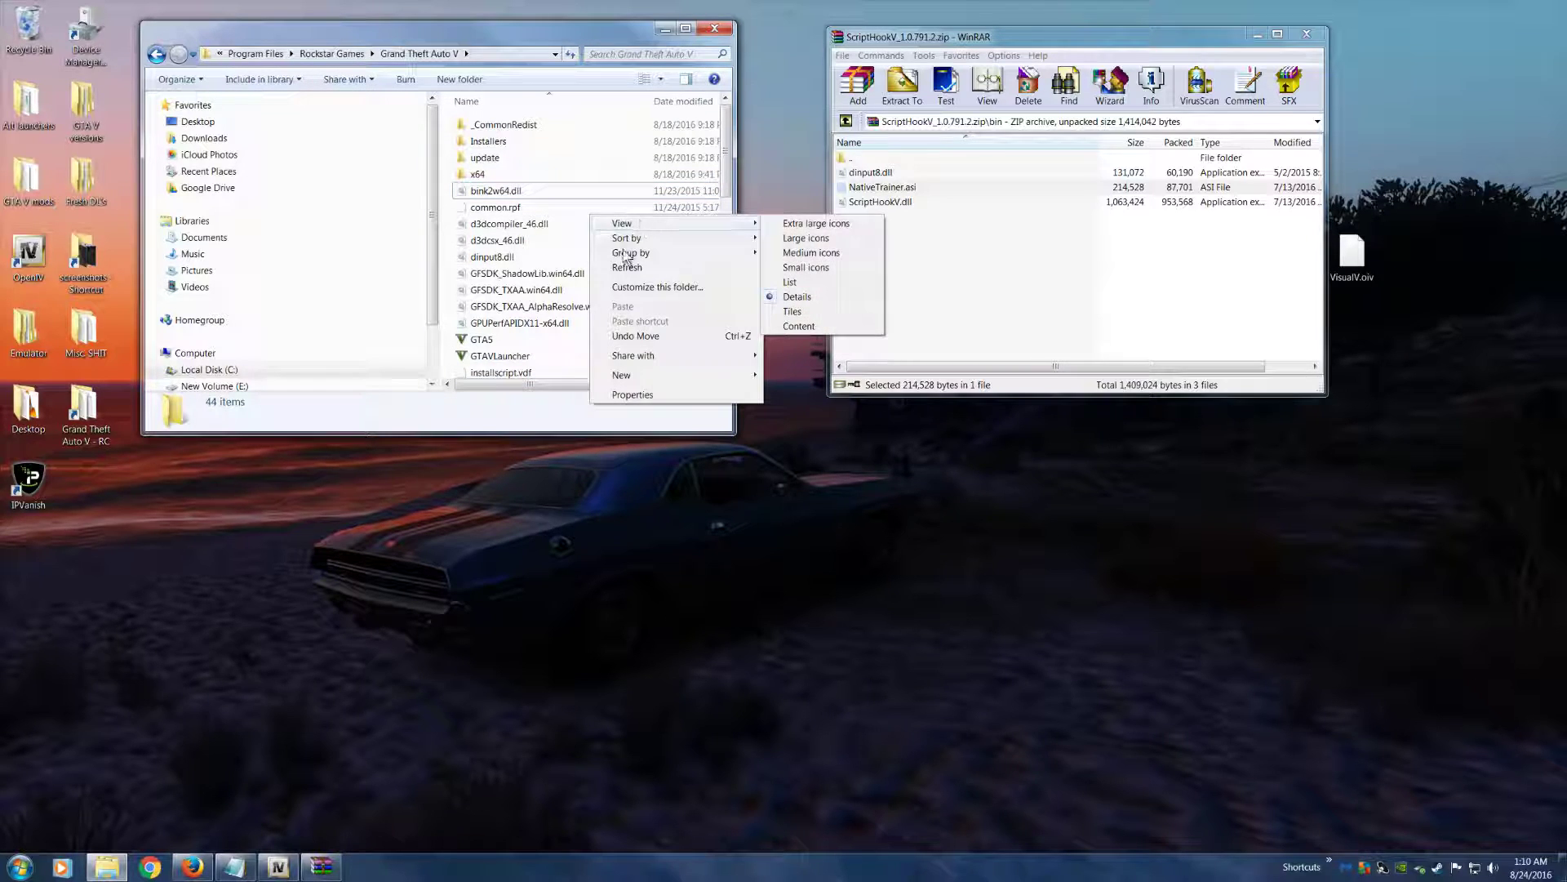
mouse_move(668, 378)
left_click(849, 377)
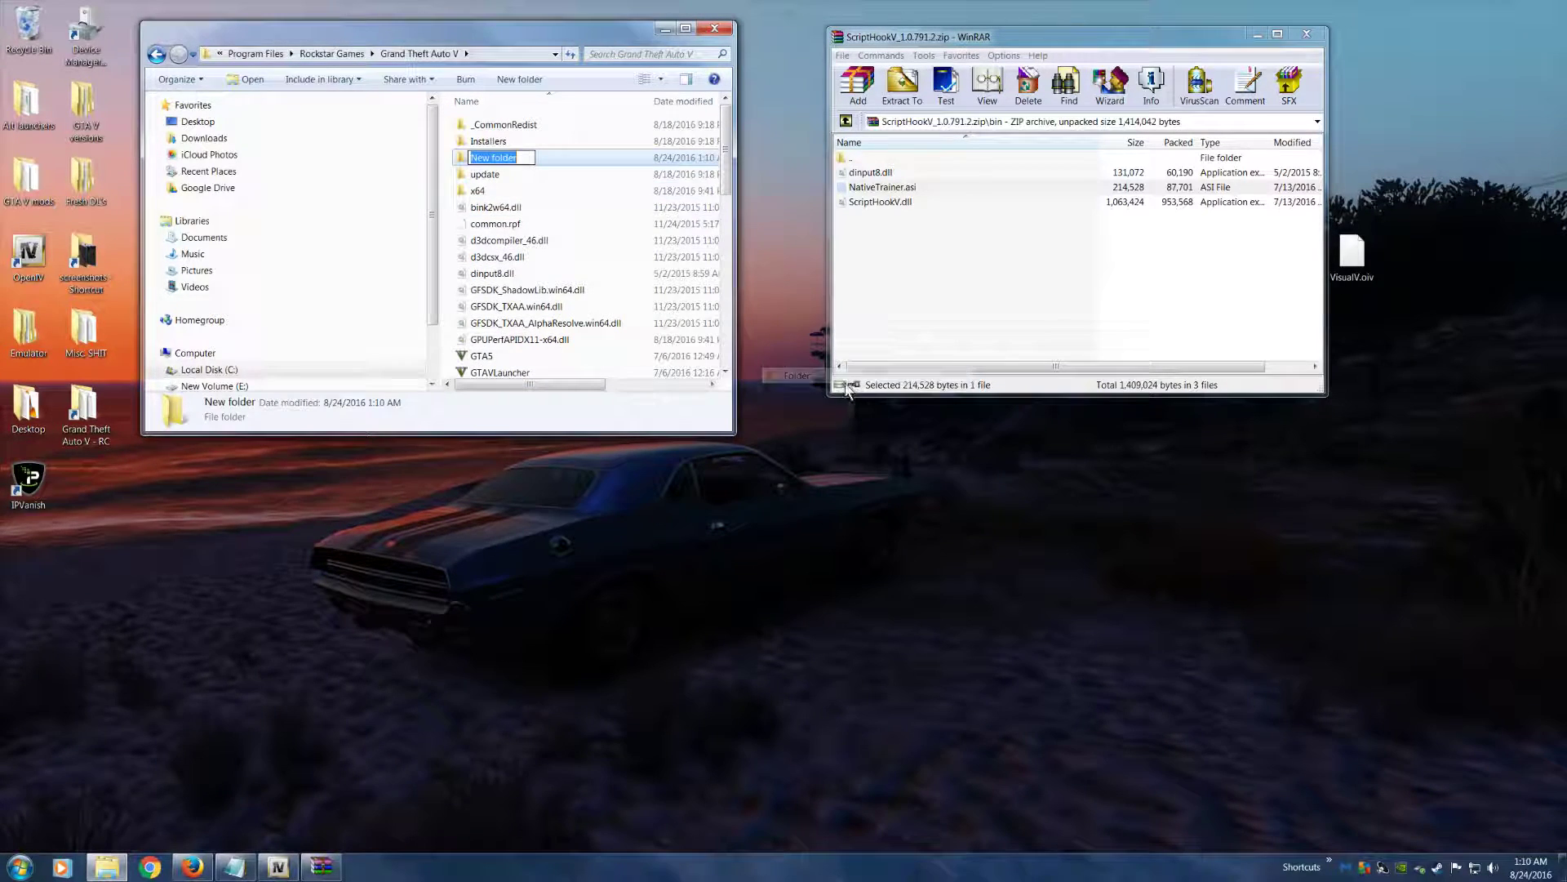
type("scripts")
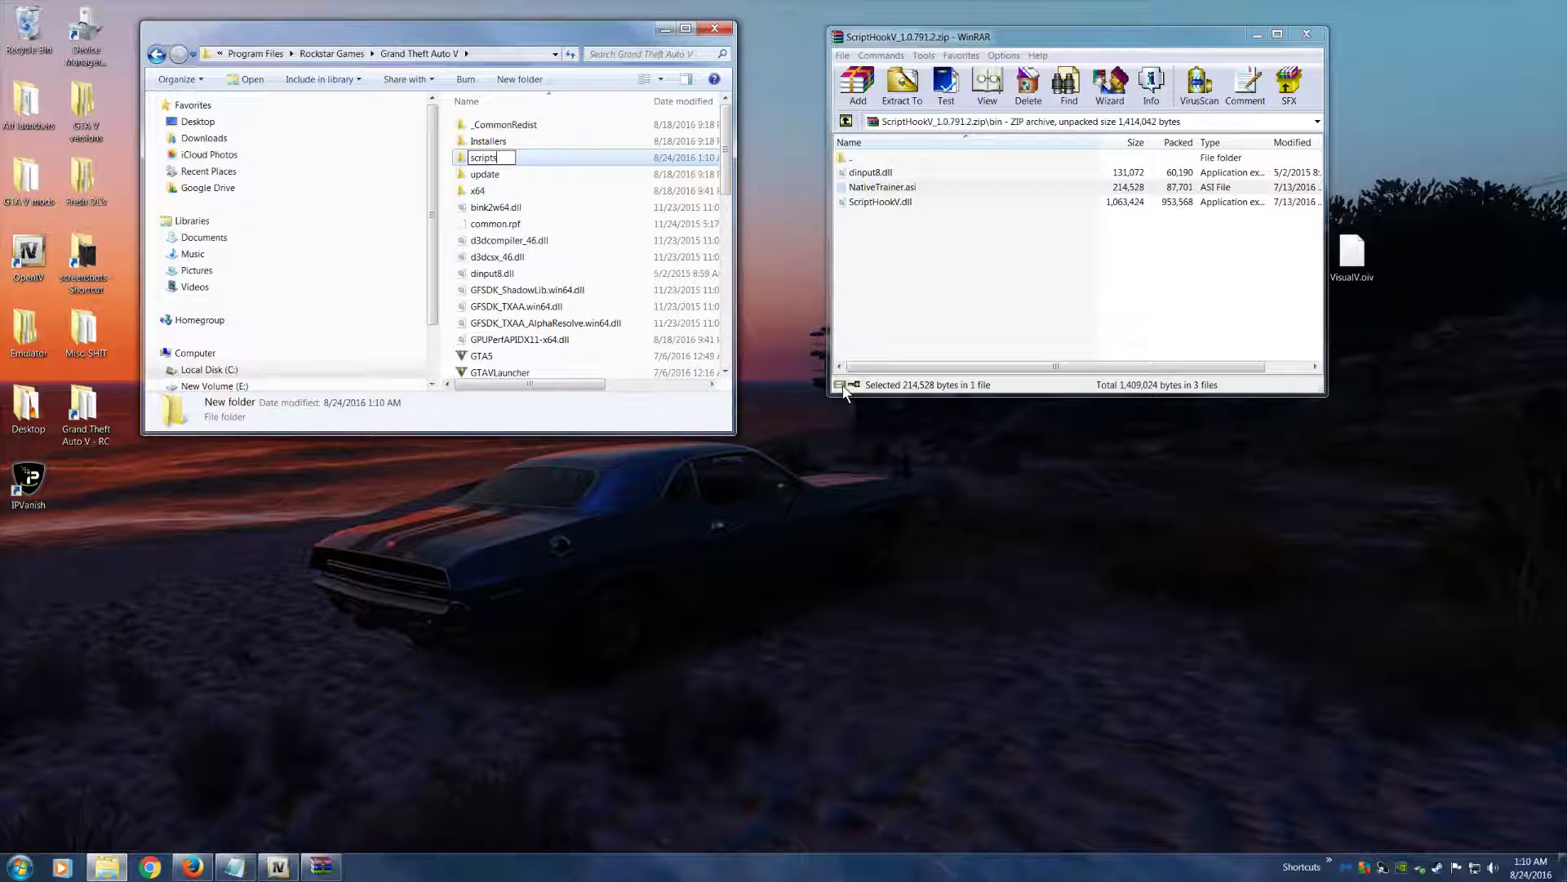
key("Return")
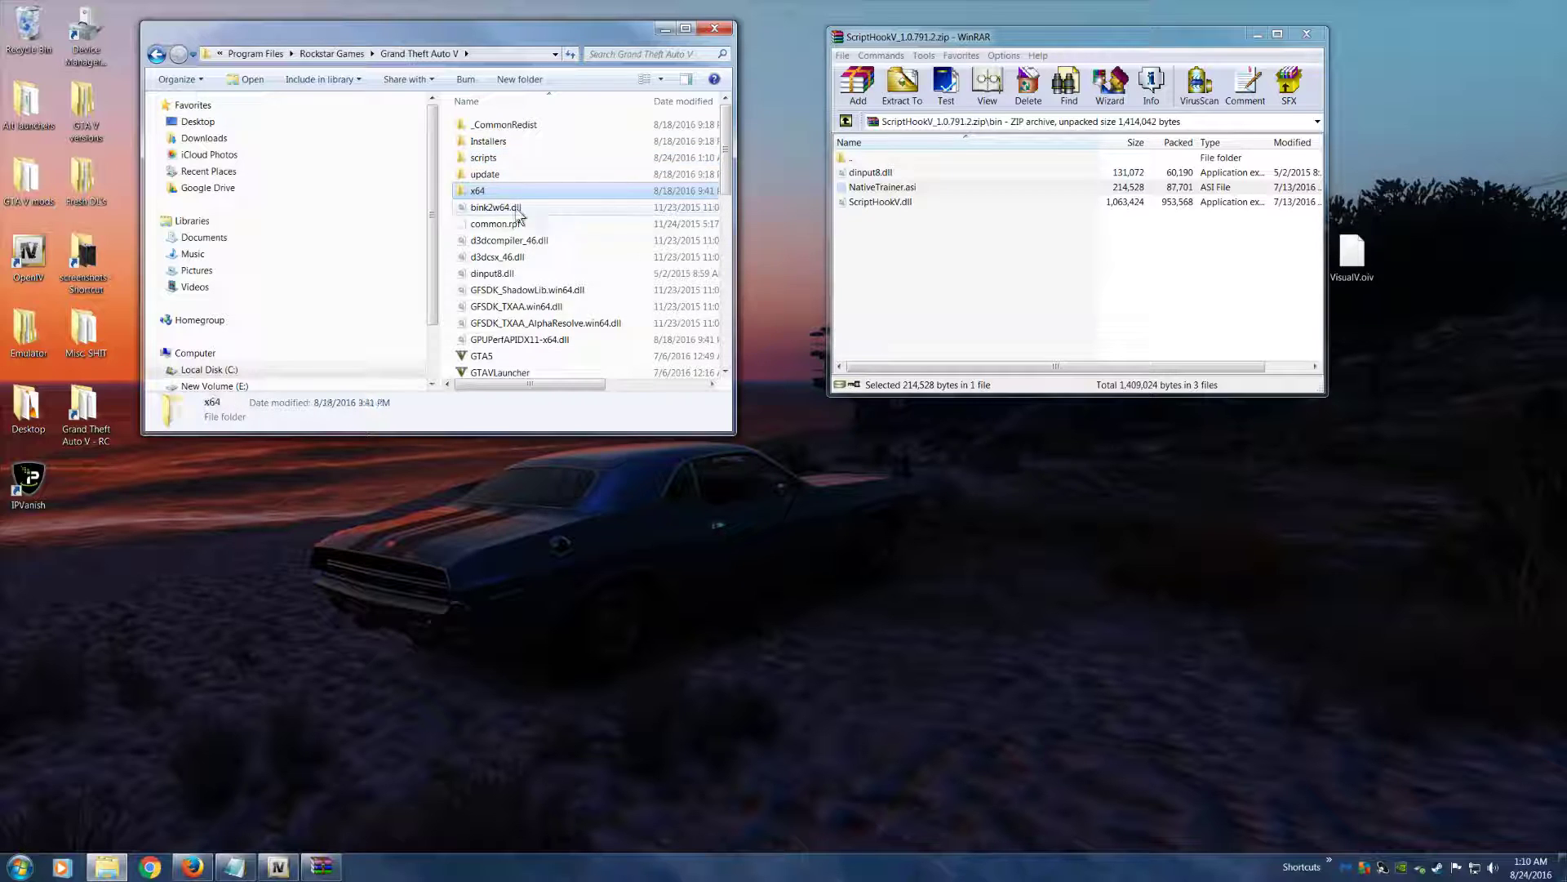
Close the ScriptHookV_1.0.791.2.zip archive and reposition the Grand Theft Auto V folder window
left_click_drag(340, 40, 350, 76)
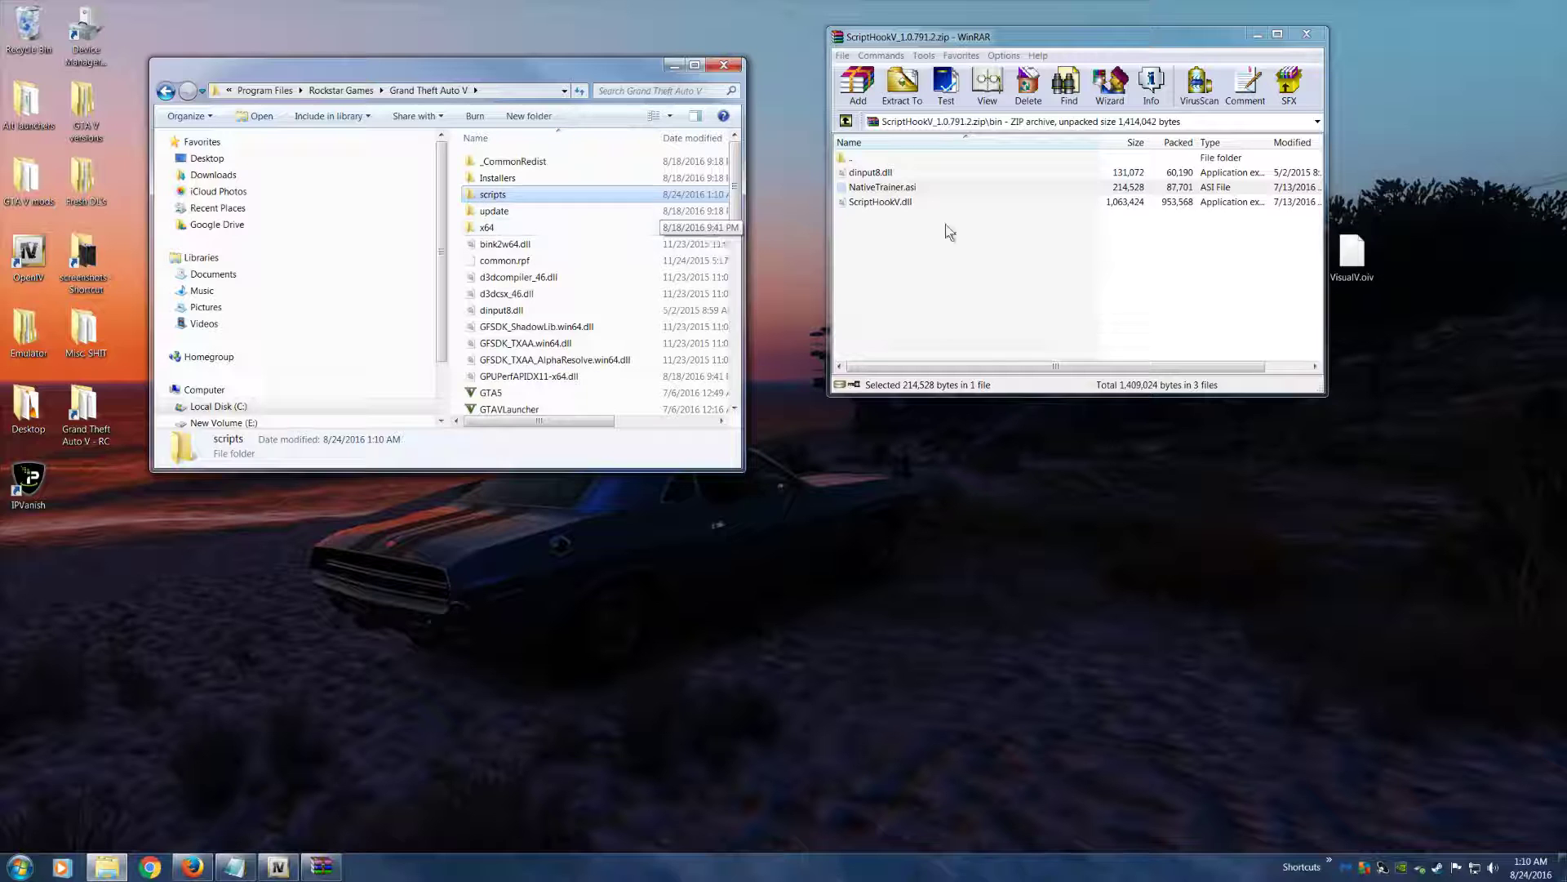
left_click(1306, 34)
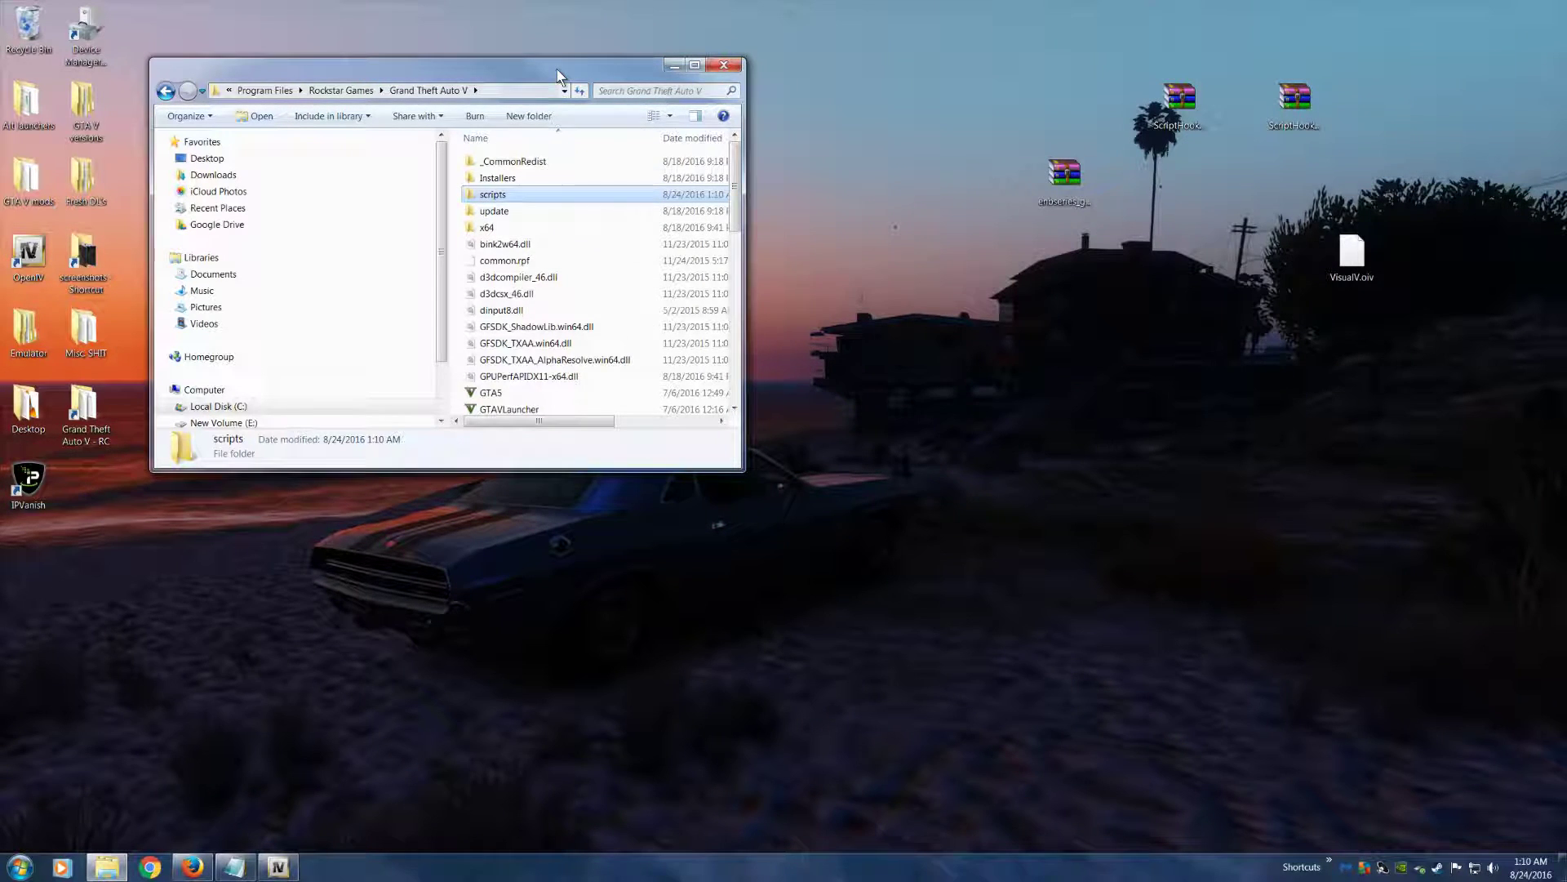
left_click_drag(563, 69, 573, 51)
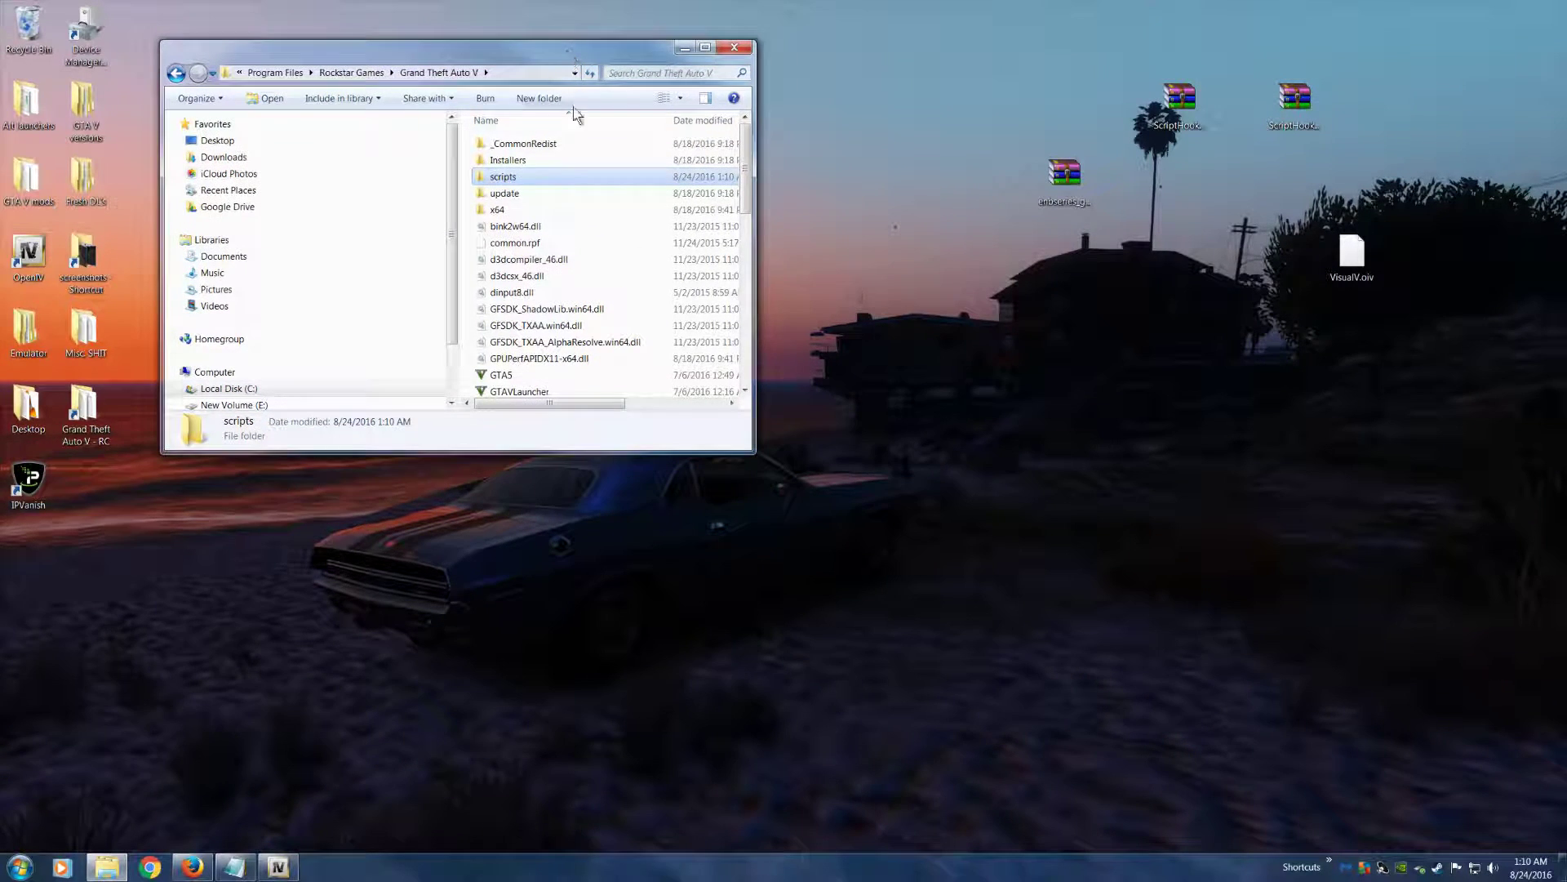
Open the ScriptHookVDotNet.zip archive from the desktop beside the Grand Theft Auto V folder window
left_click(1071, 180)
left_click(1282, 102)
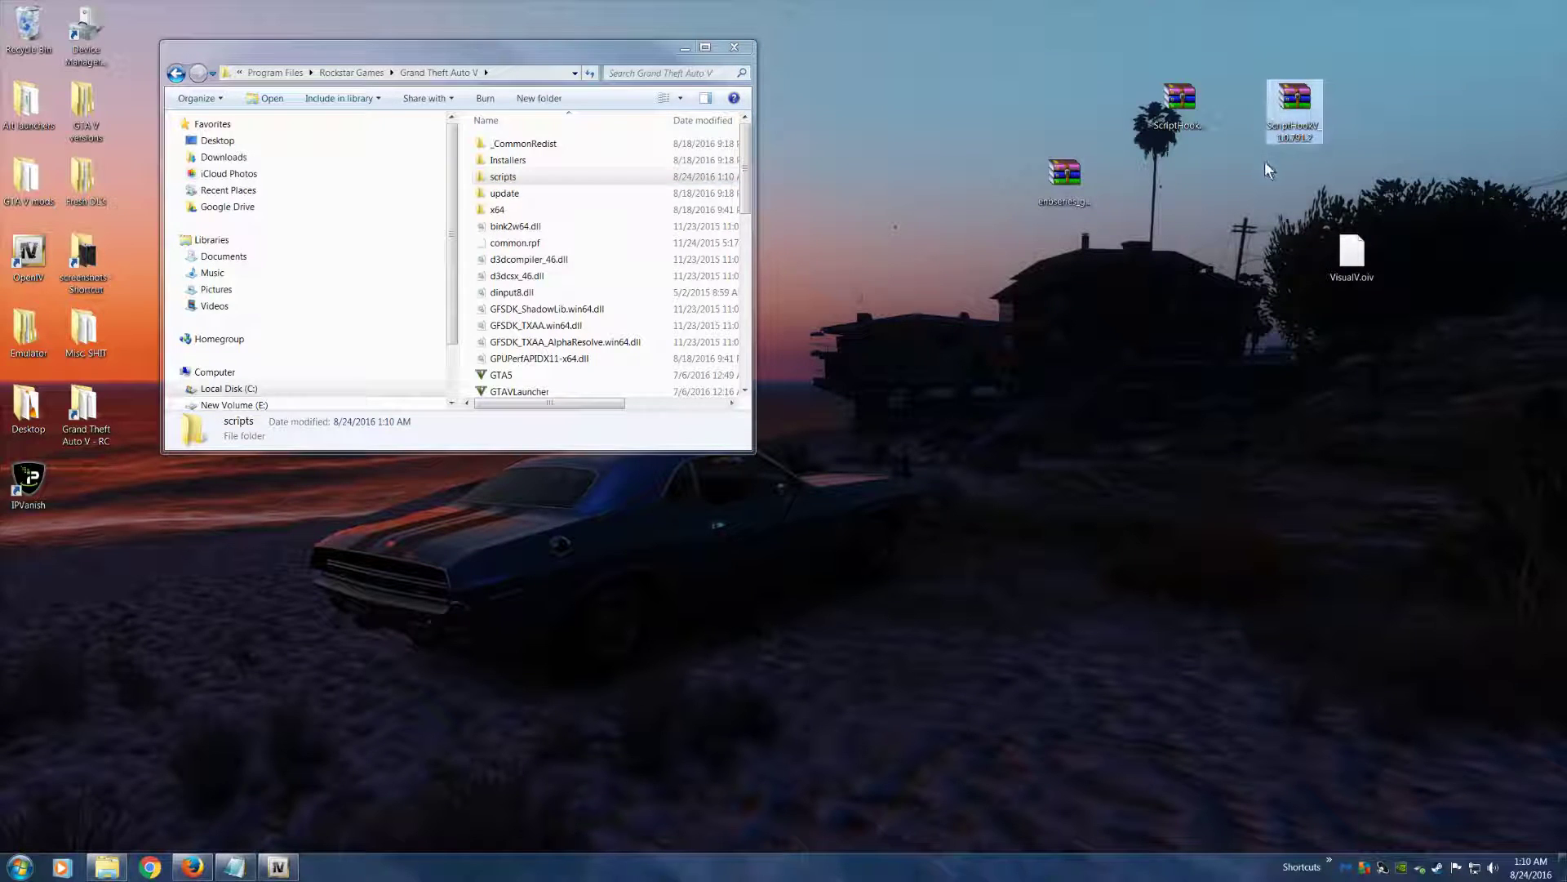
double_click(1298, 106)
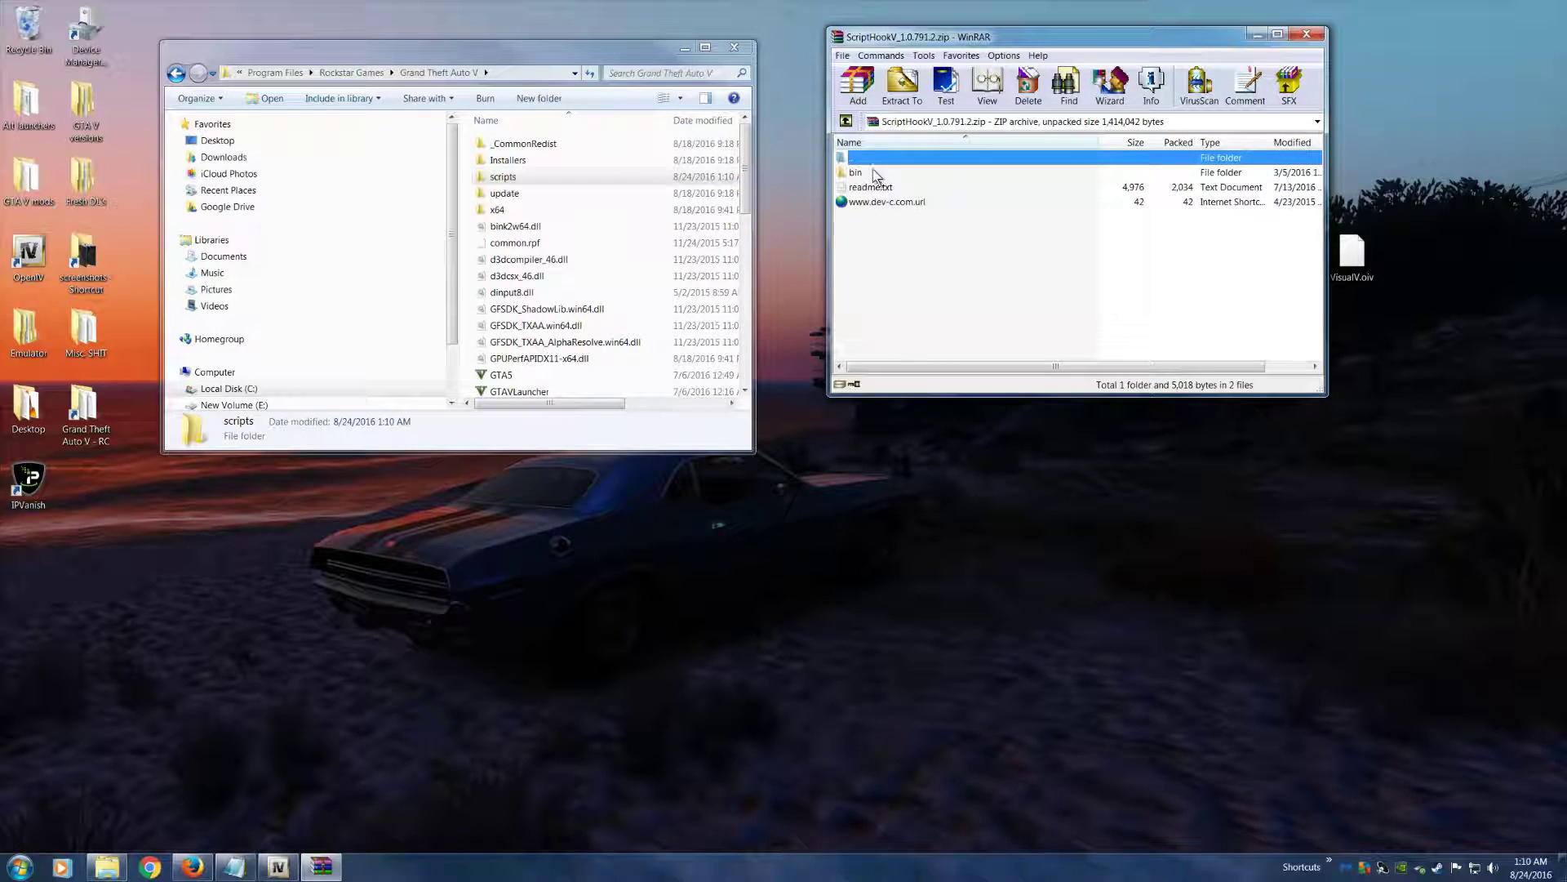
left_click(1306, 33)
left_click(1163, 100)
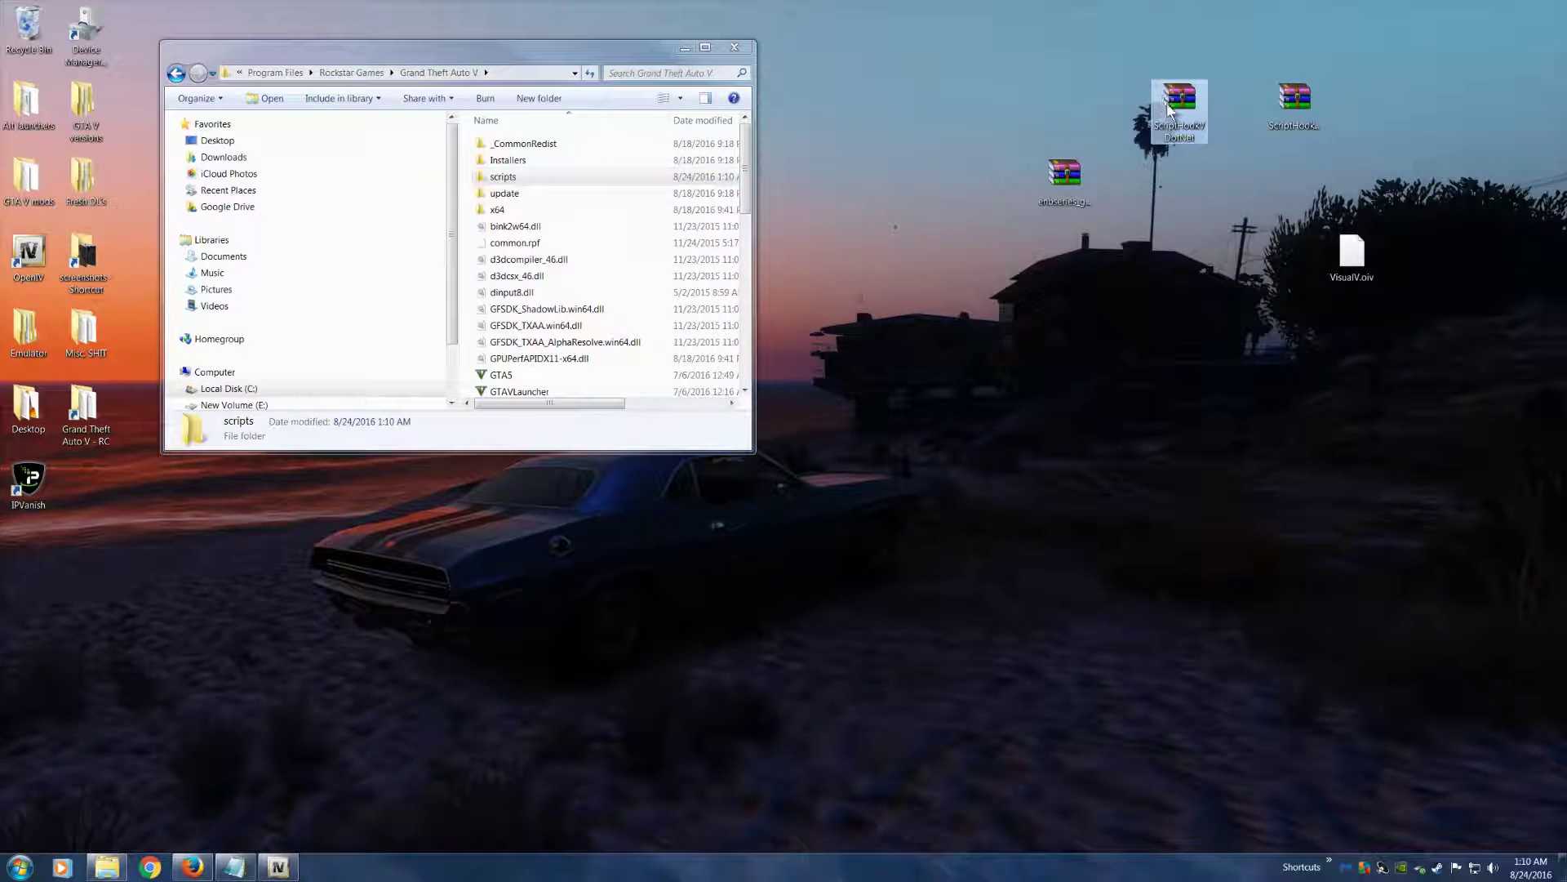
double_click(1170, 109)
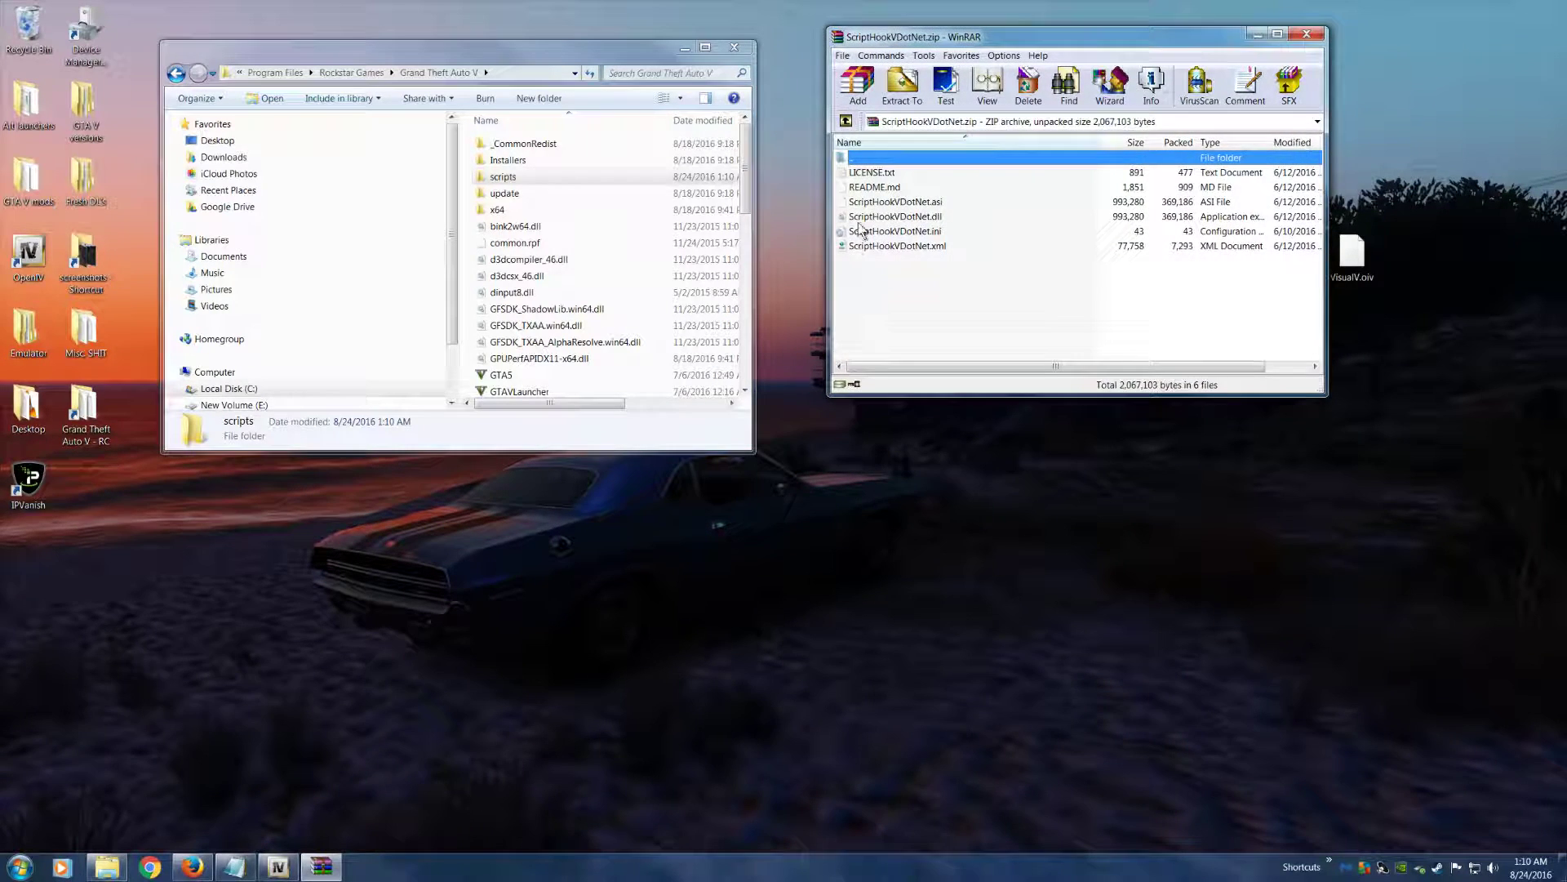
left_click(883, 246)
key("Up")
key("Up")
key("Up")
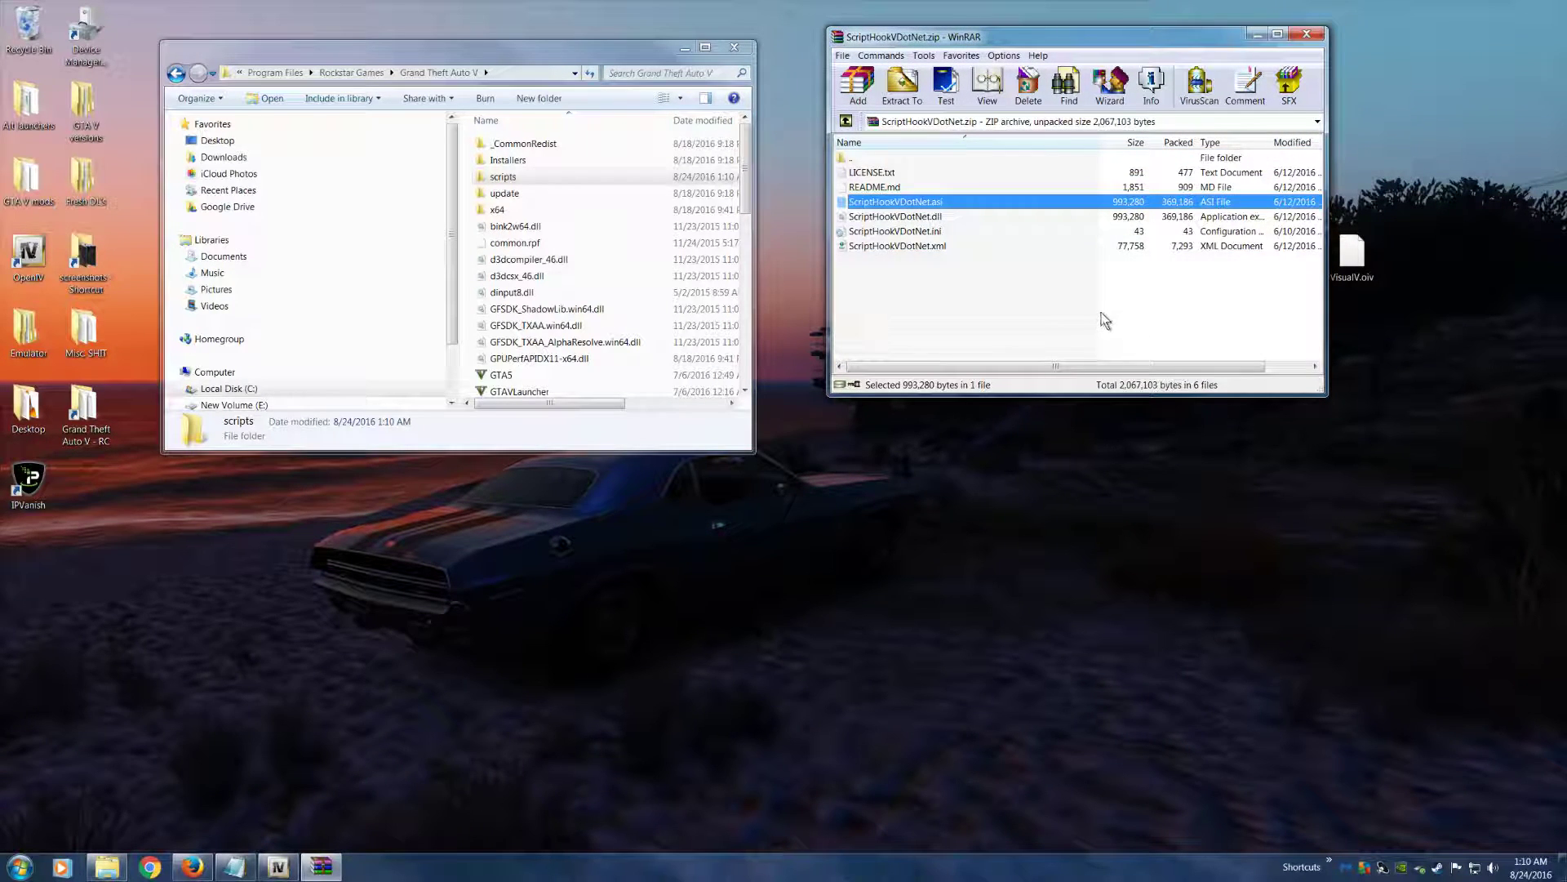
key("Down")
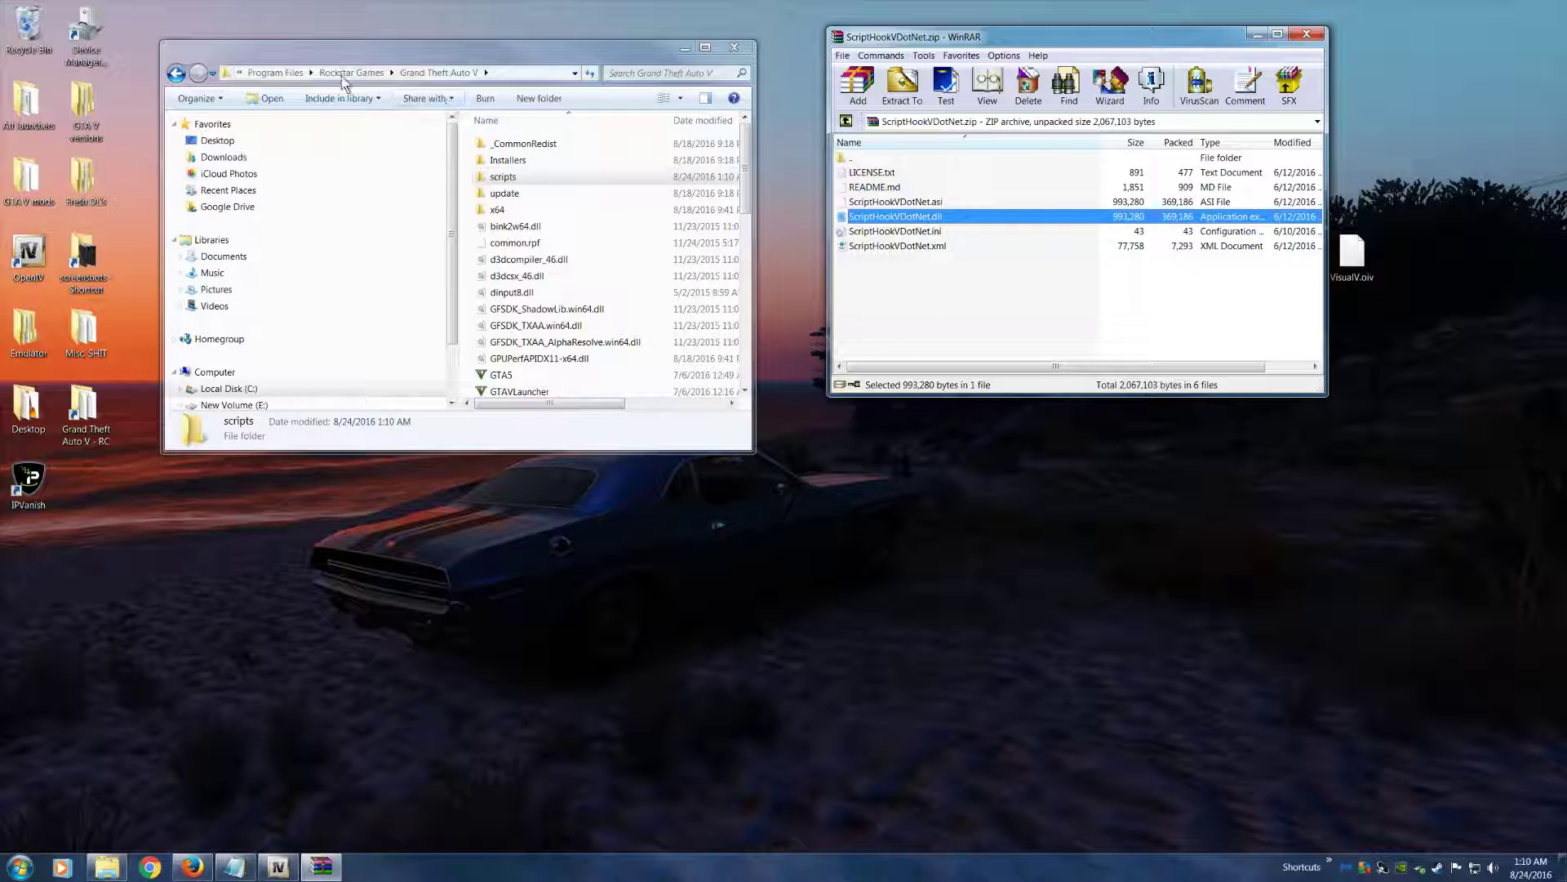
left_click(450, 75)
left_click(590, 177)
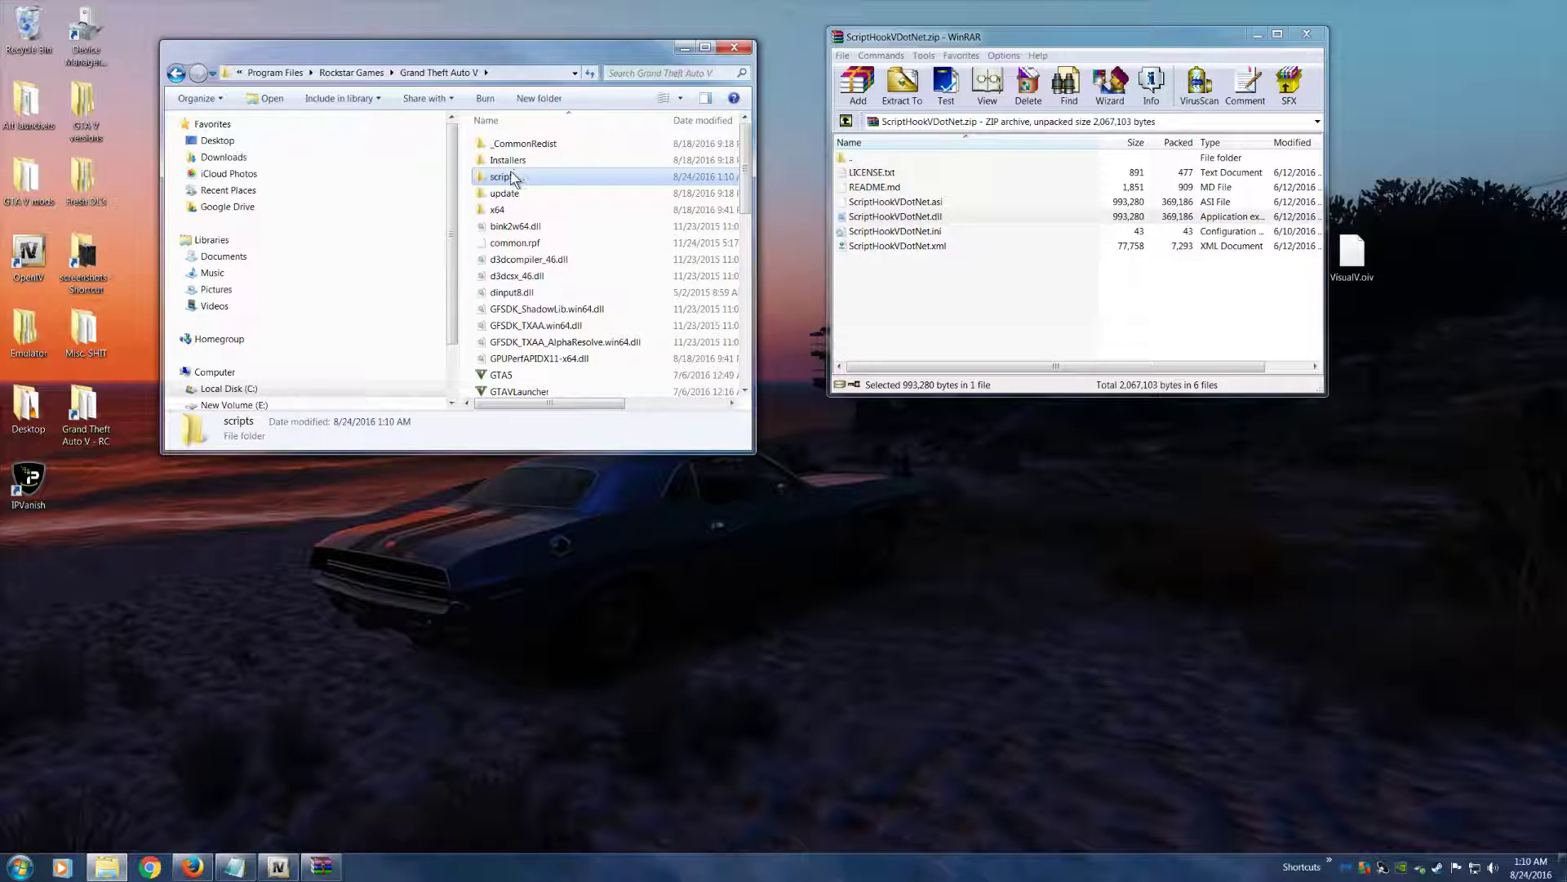
Extract the ScriptHookVDotNet .asi, .dll, .ini and .xml files from the archive into the Grand Theft Auto V folder under Rockstar Games
left_click(374, 74)
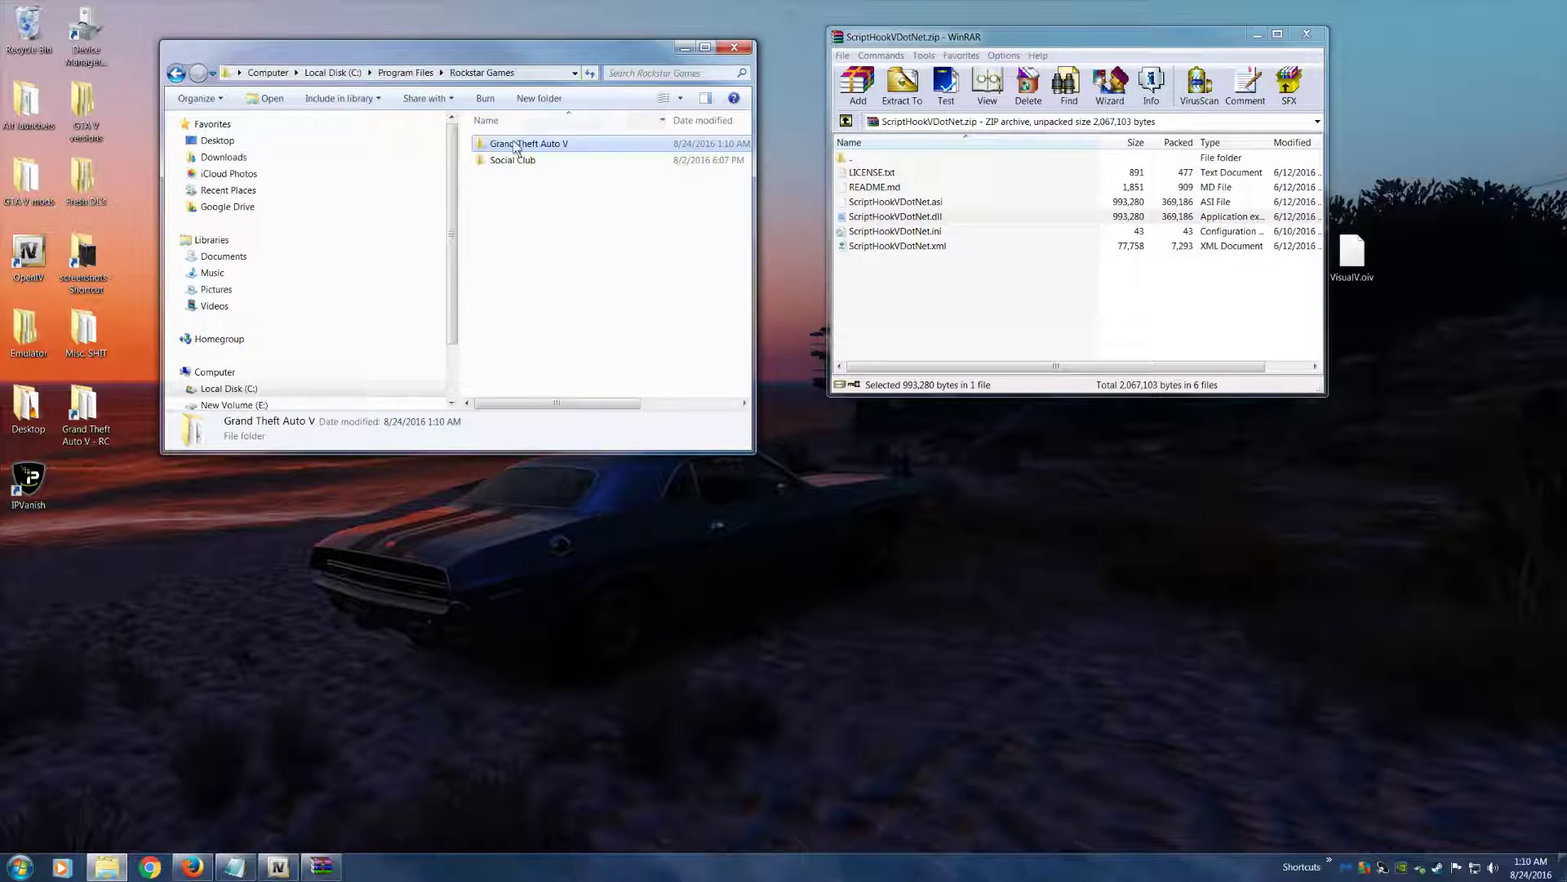
left_click(892, 246)
key("shift+Up")
key("shift+Up")
key("shift+Up")
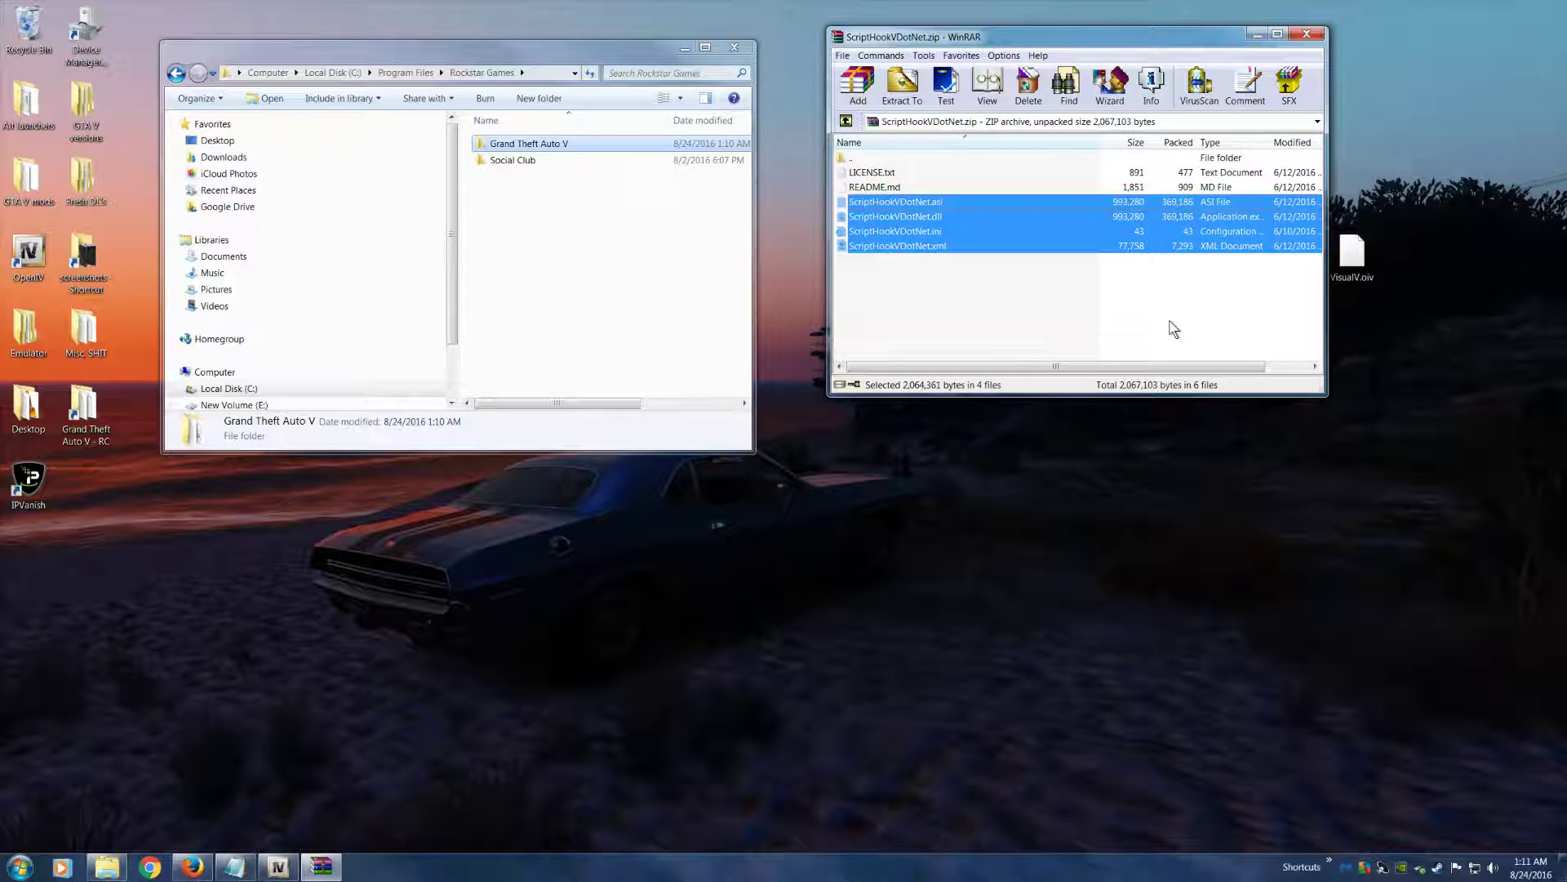
left_click_drag(972, 222, 698, 146)
Check the extracted files in the Grand Theft Auto V folder and close the ScriptHookVDotNet archive
double_click(583, 145)
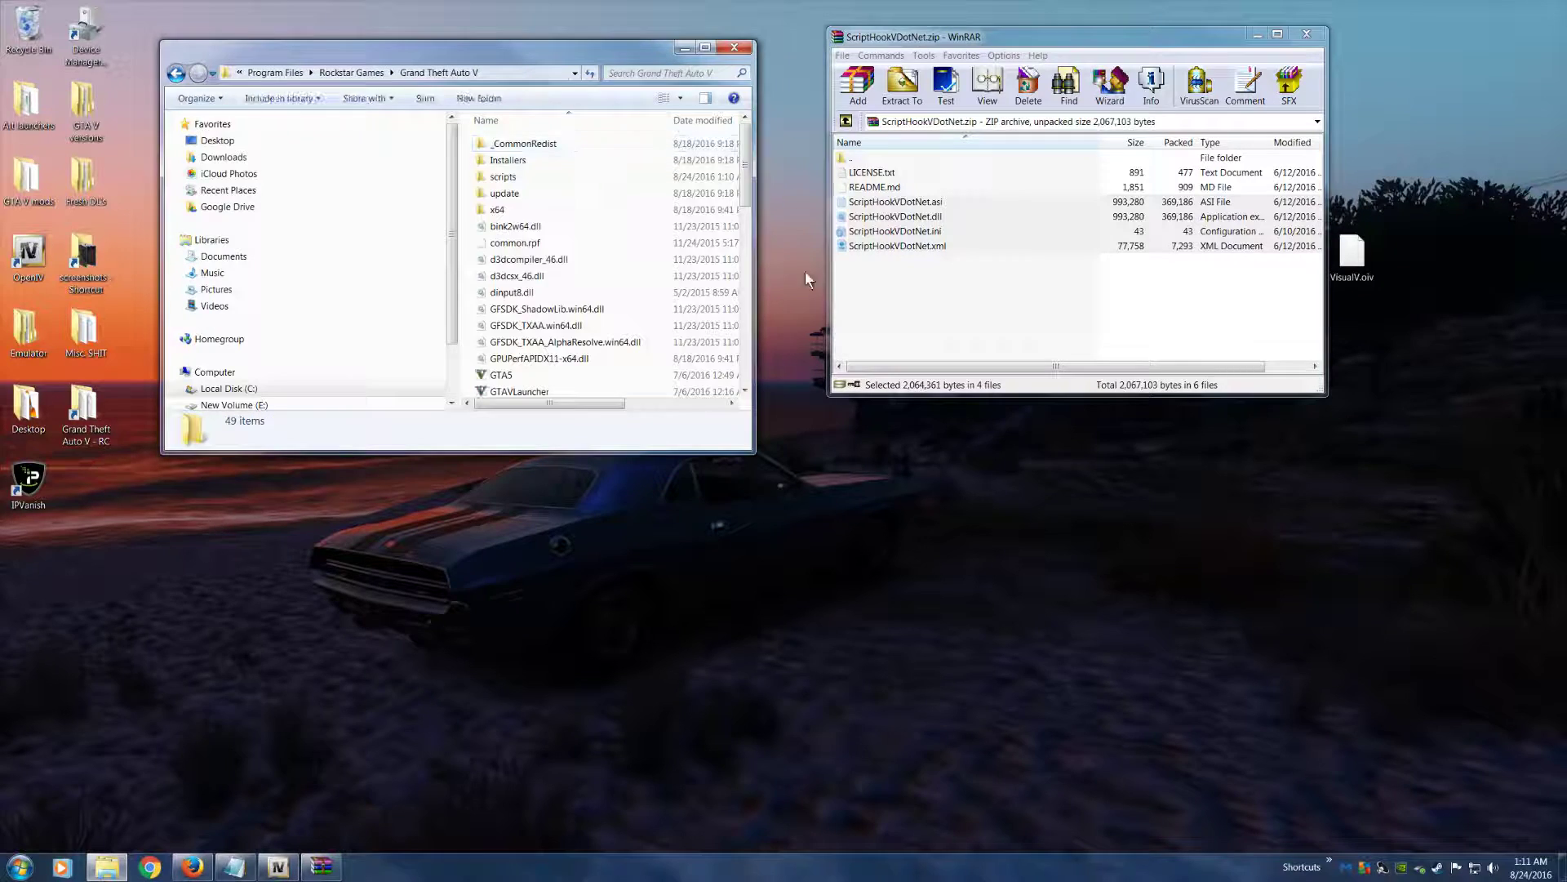
scroll(586, 347, "down", 2)
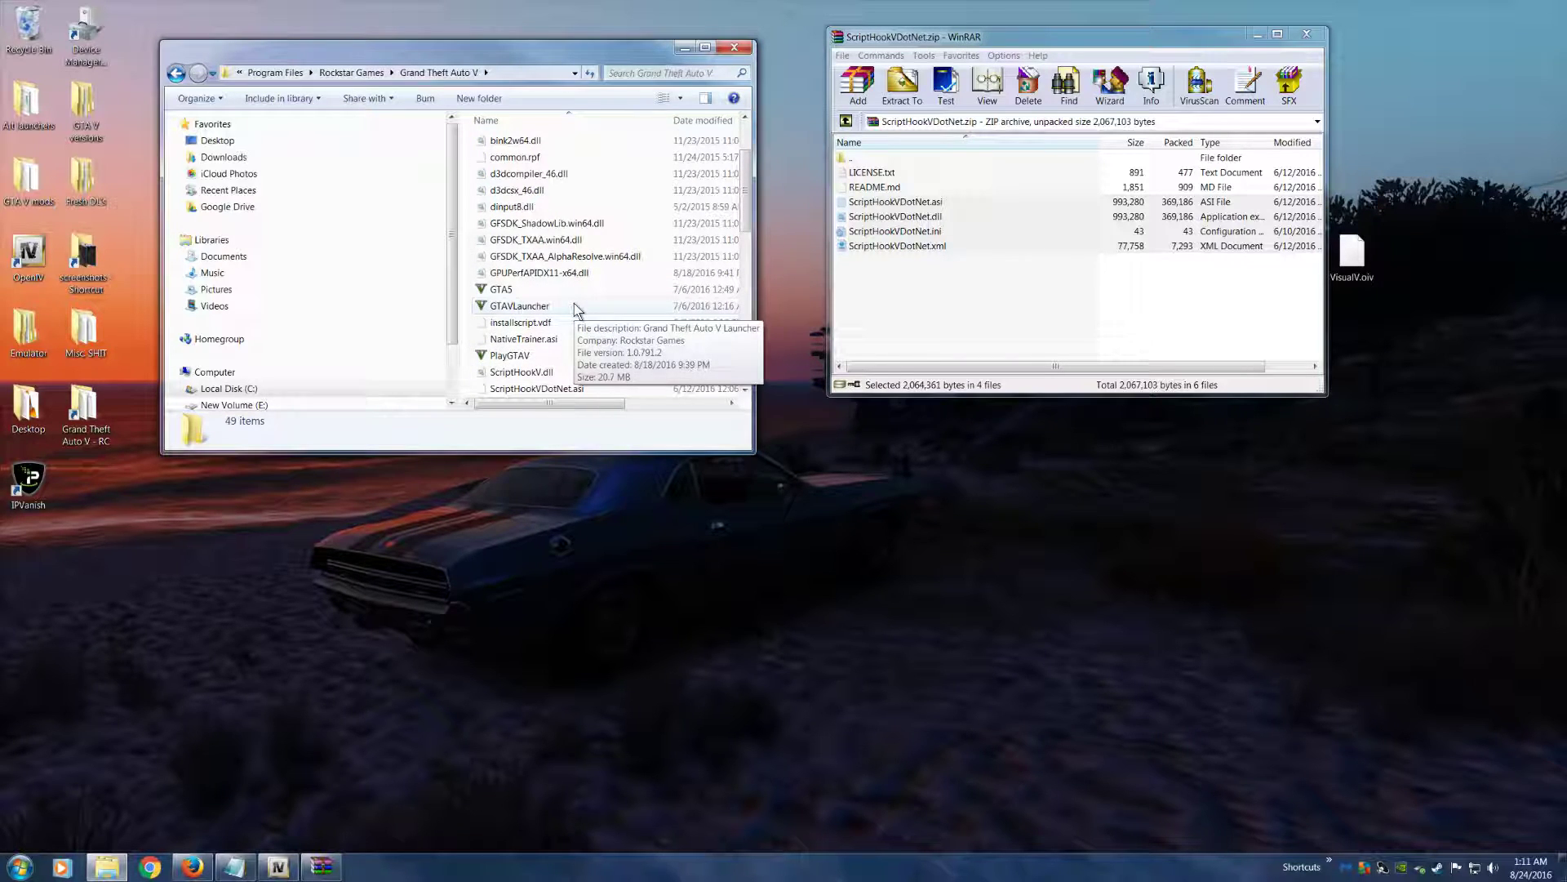
left_click_drag(1018, 47, 1043, 131)
left_click_drag(530, 65, 516, 174)
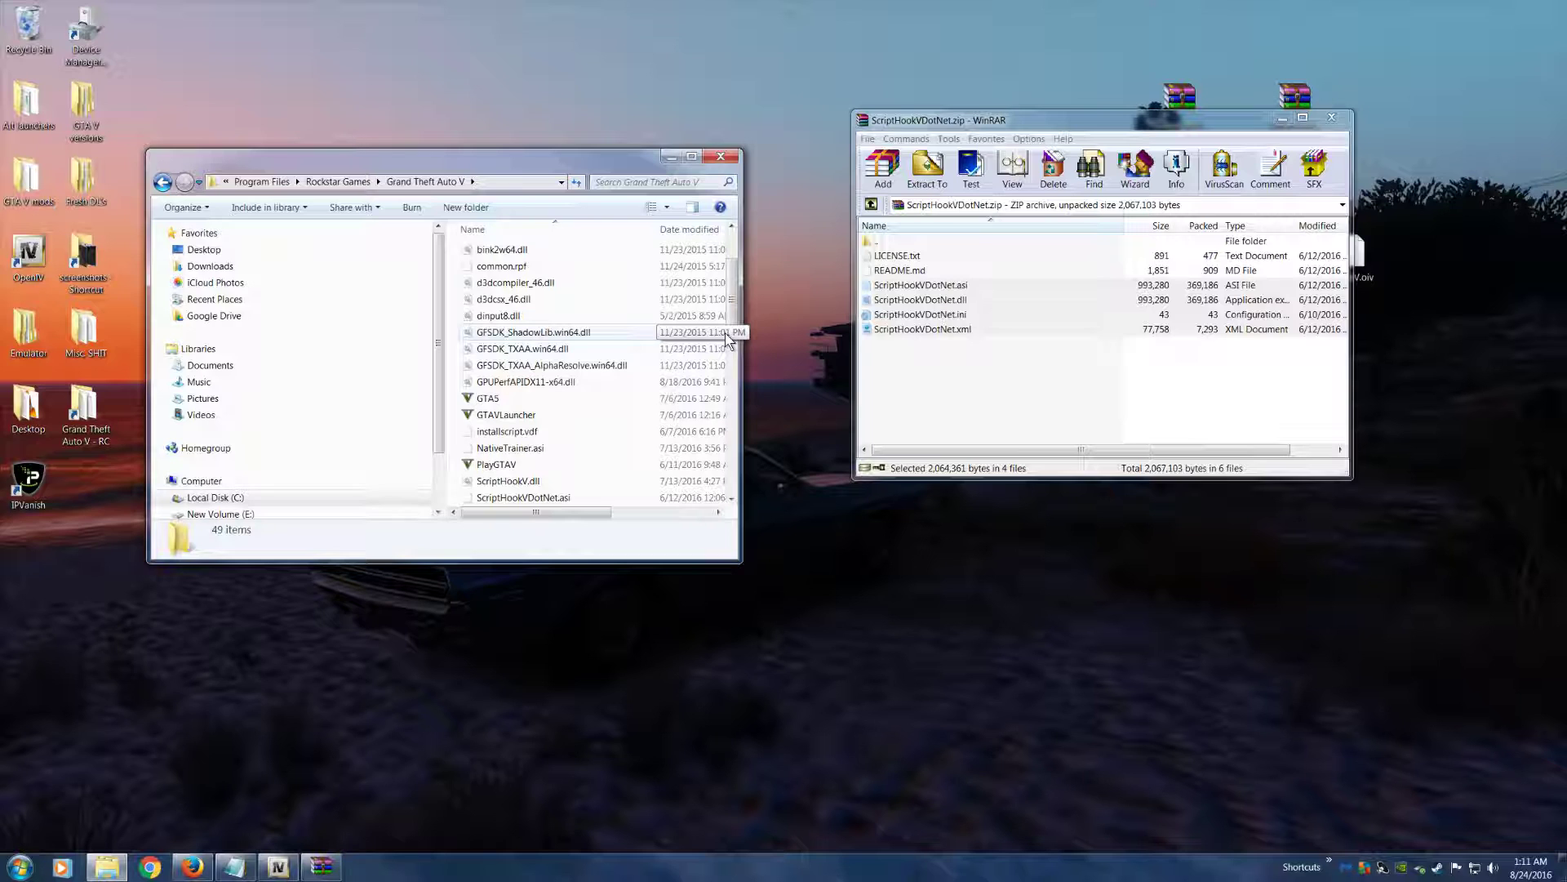
left_click(1331, 118)
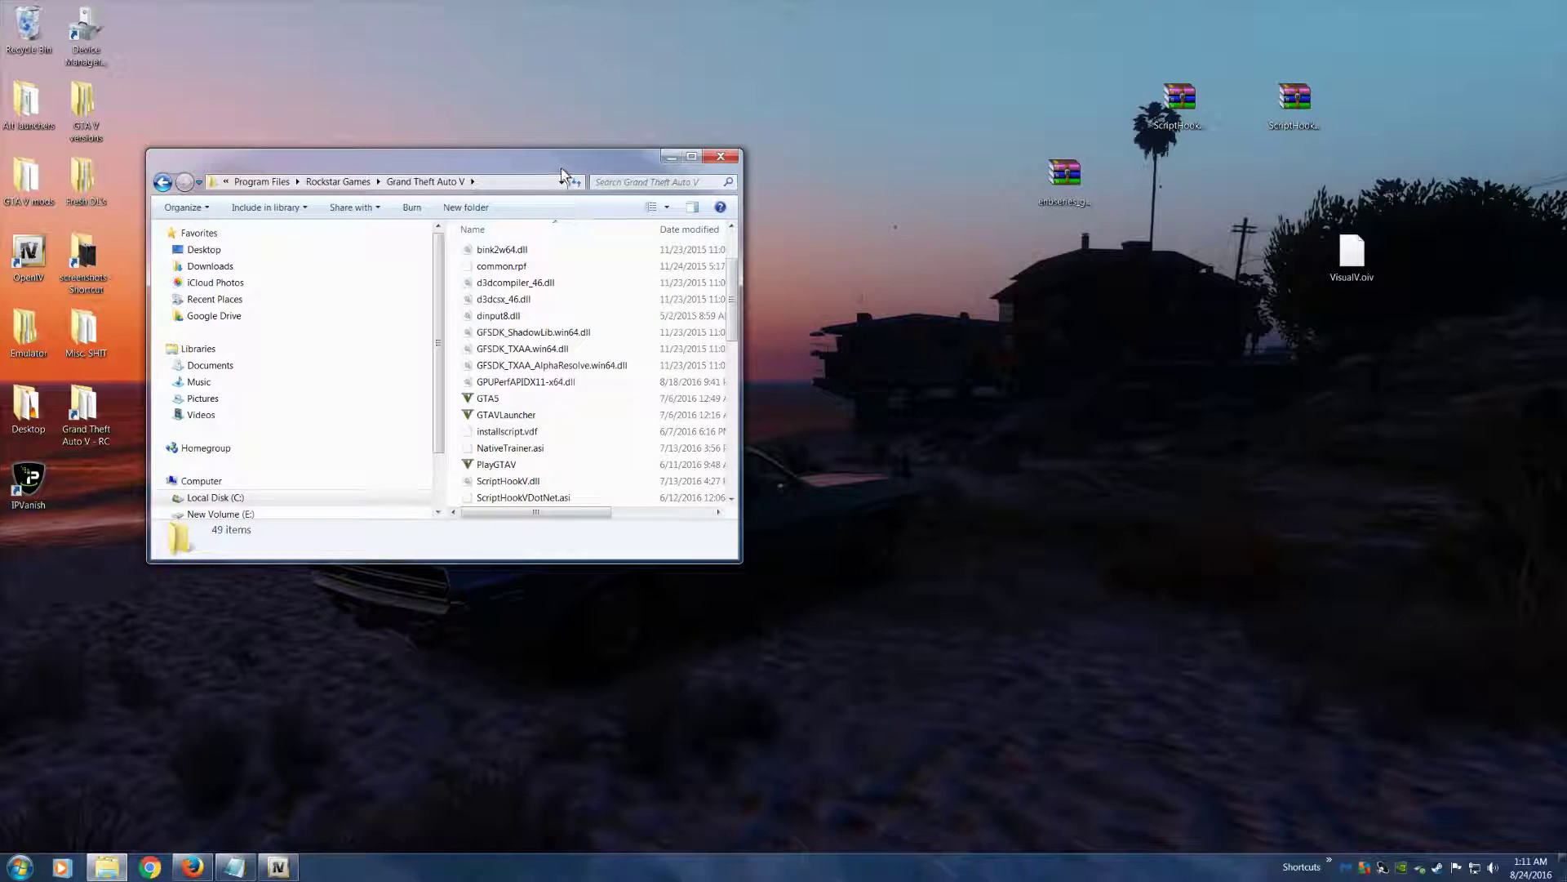
left_click_drag(562, 172, 717, 95)
Switch to Firefox, open the Scripts category on GTA5-Mods and sort the mods by Most Downloaded
left_click(195, 868)
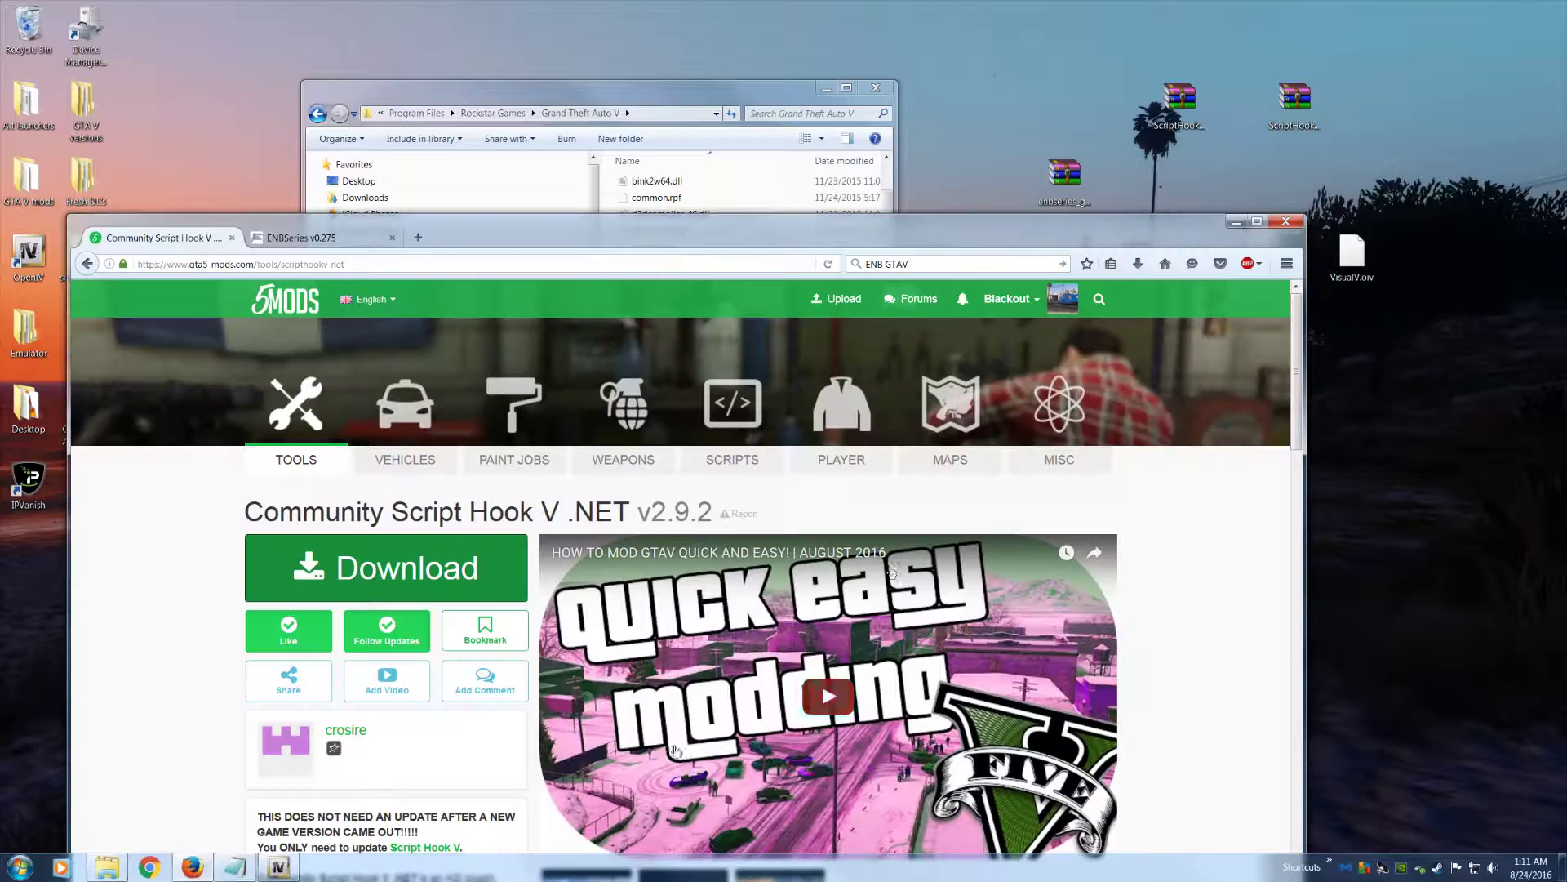
left_click_drag(725, 252, 833, 79)
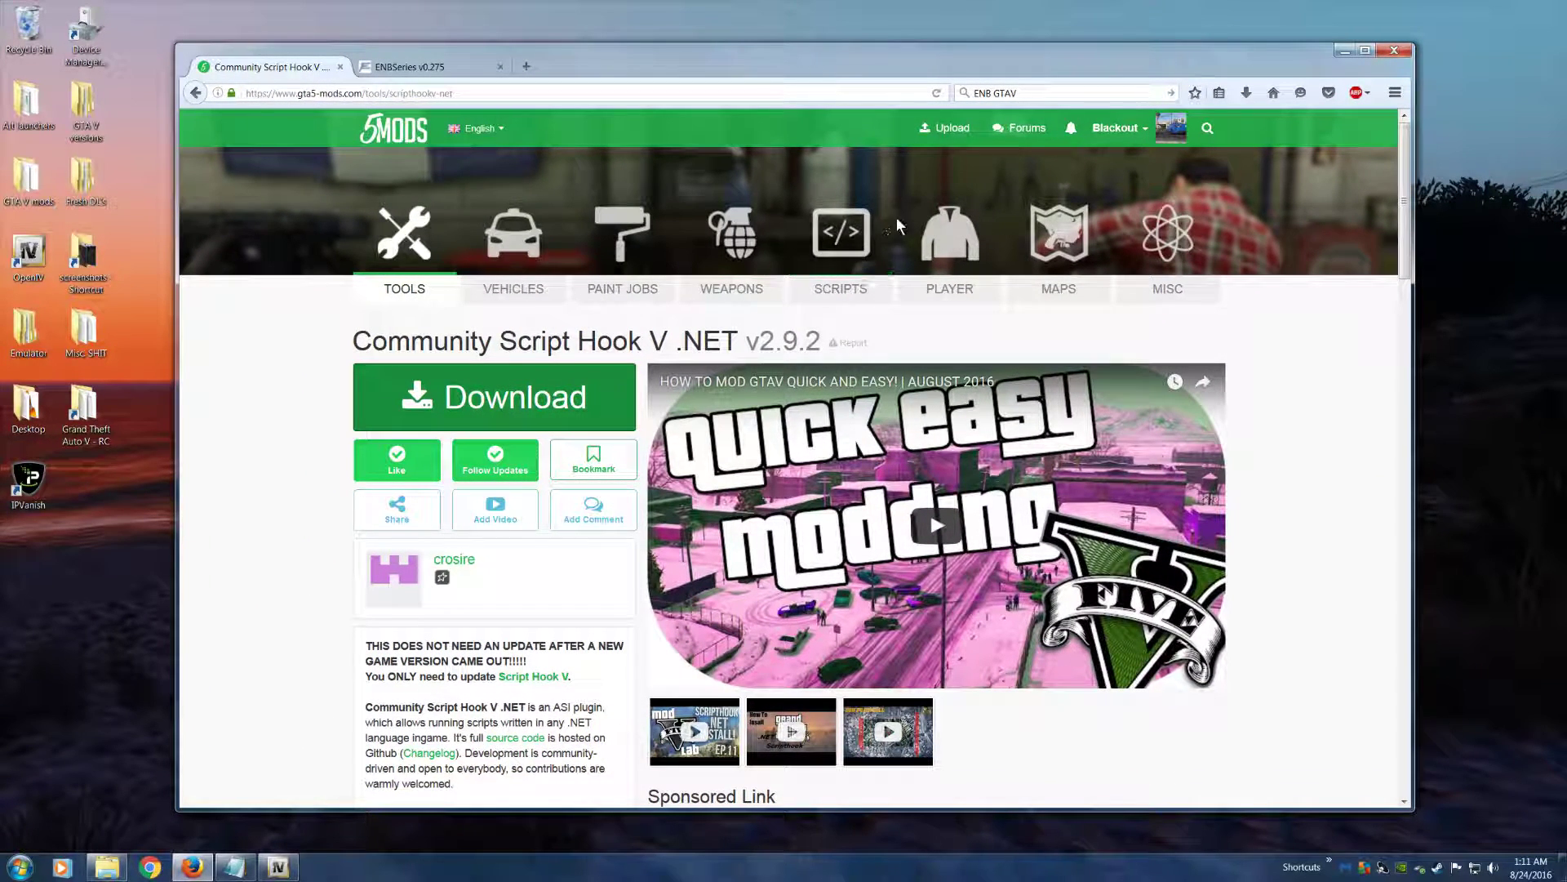
left_click(844, 287)
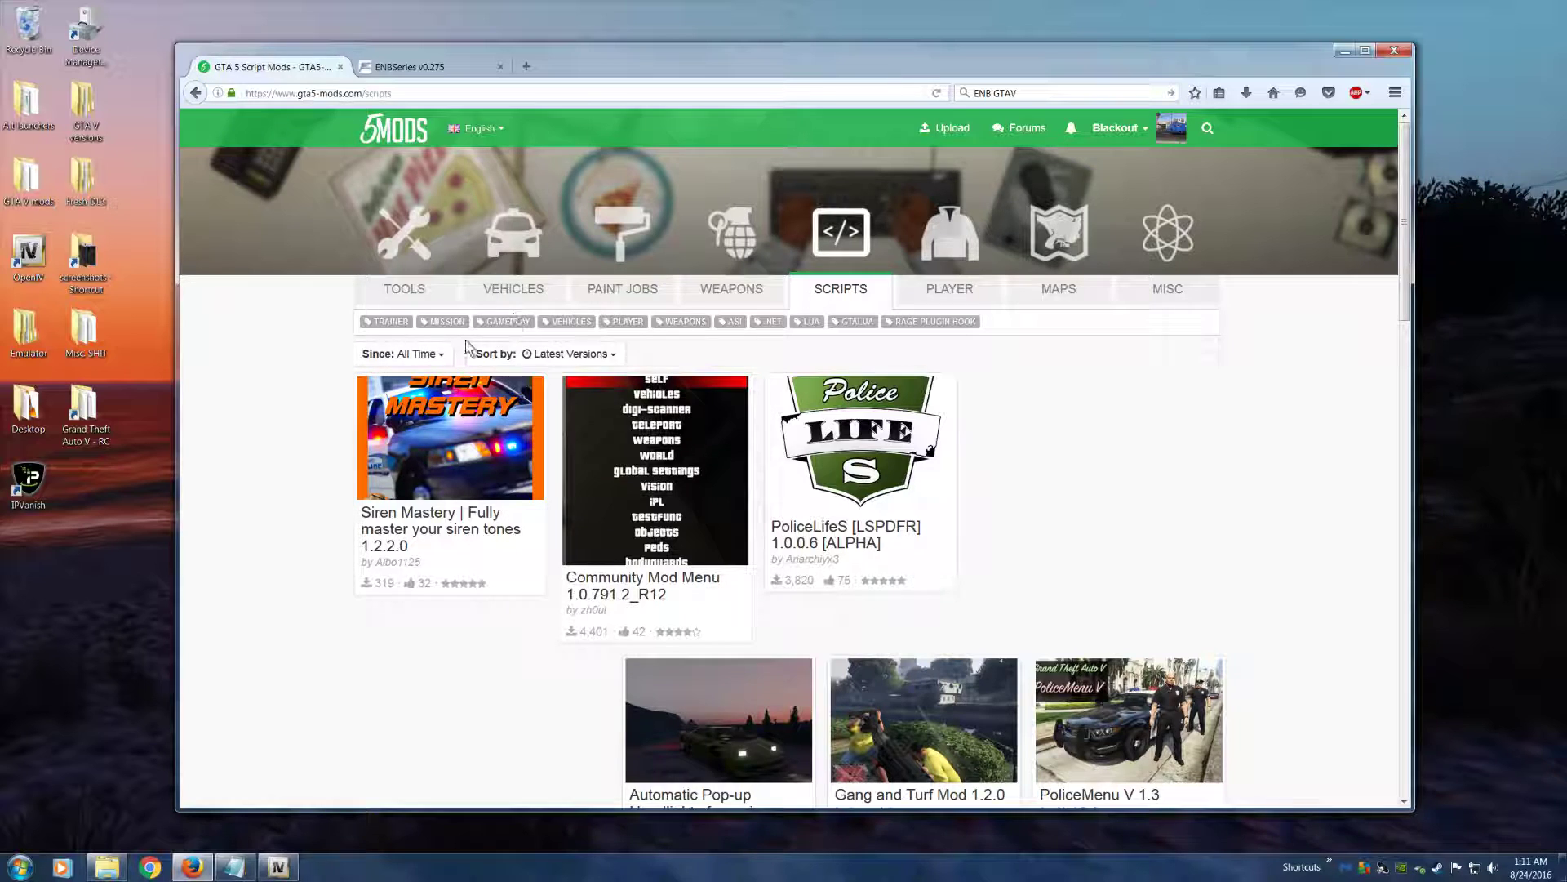
left_click(539, 354)
left_click(560, 447)
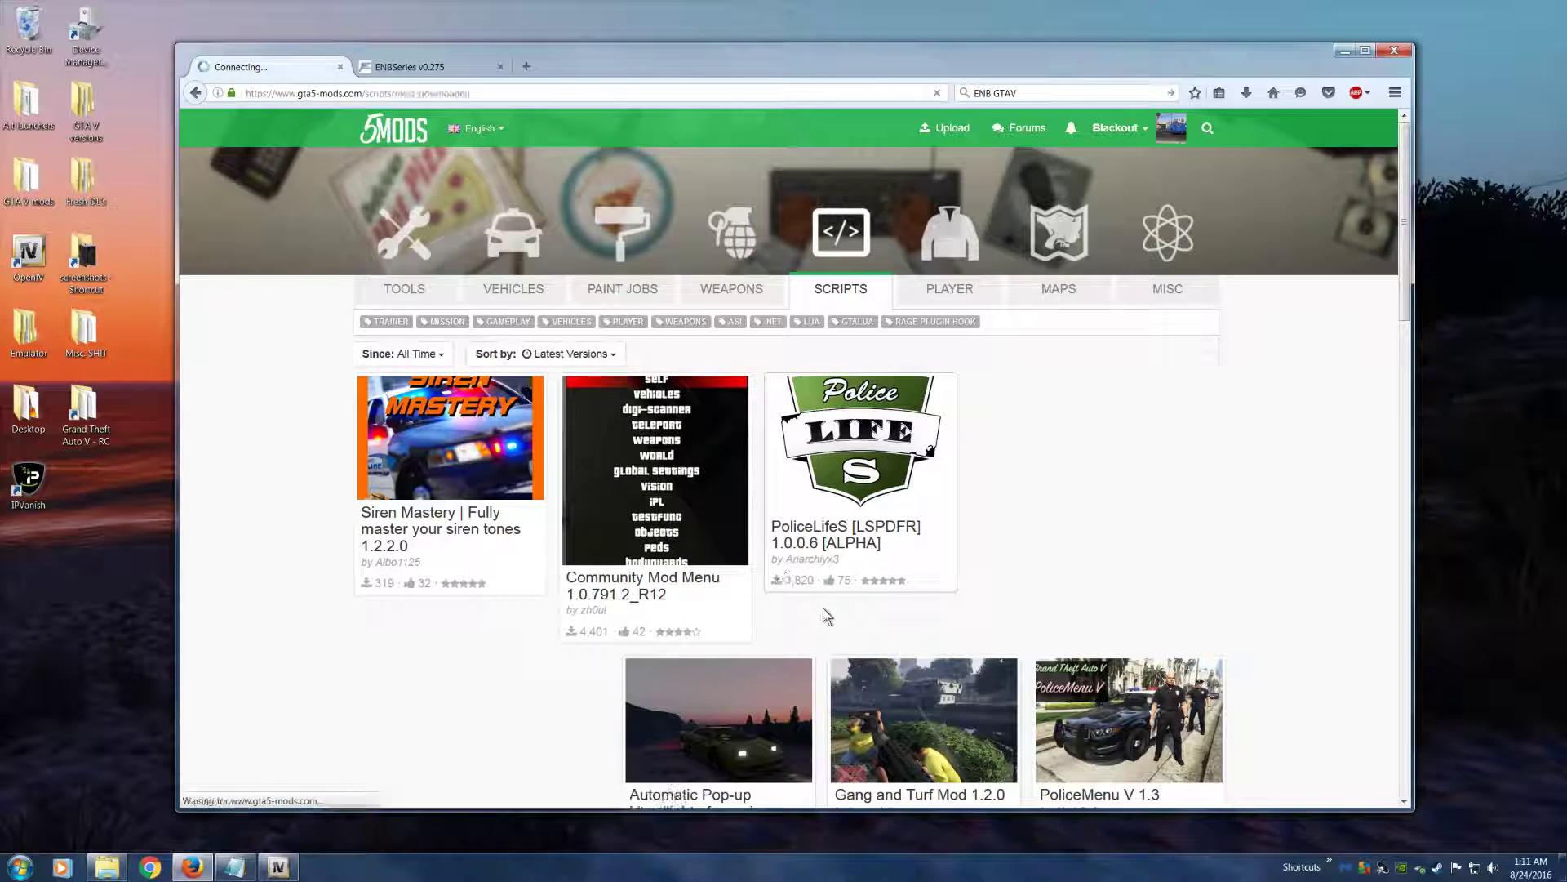
scroll(571, 580, "down", 1)
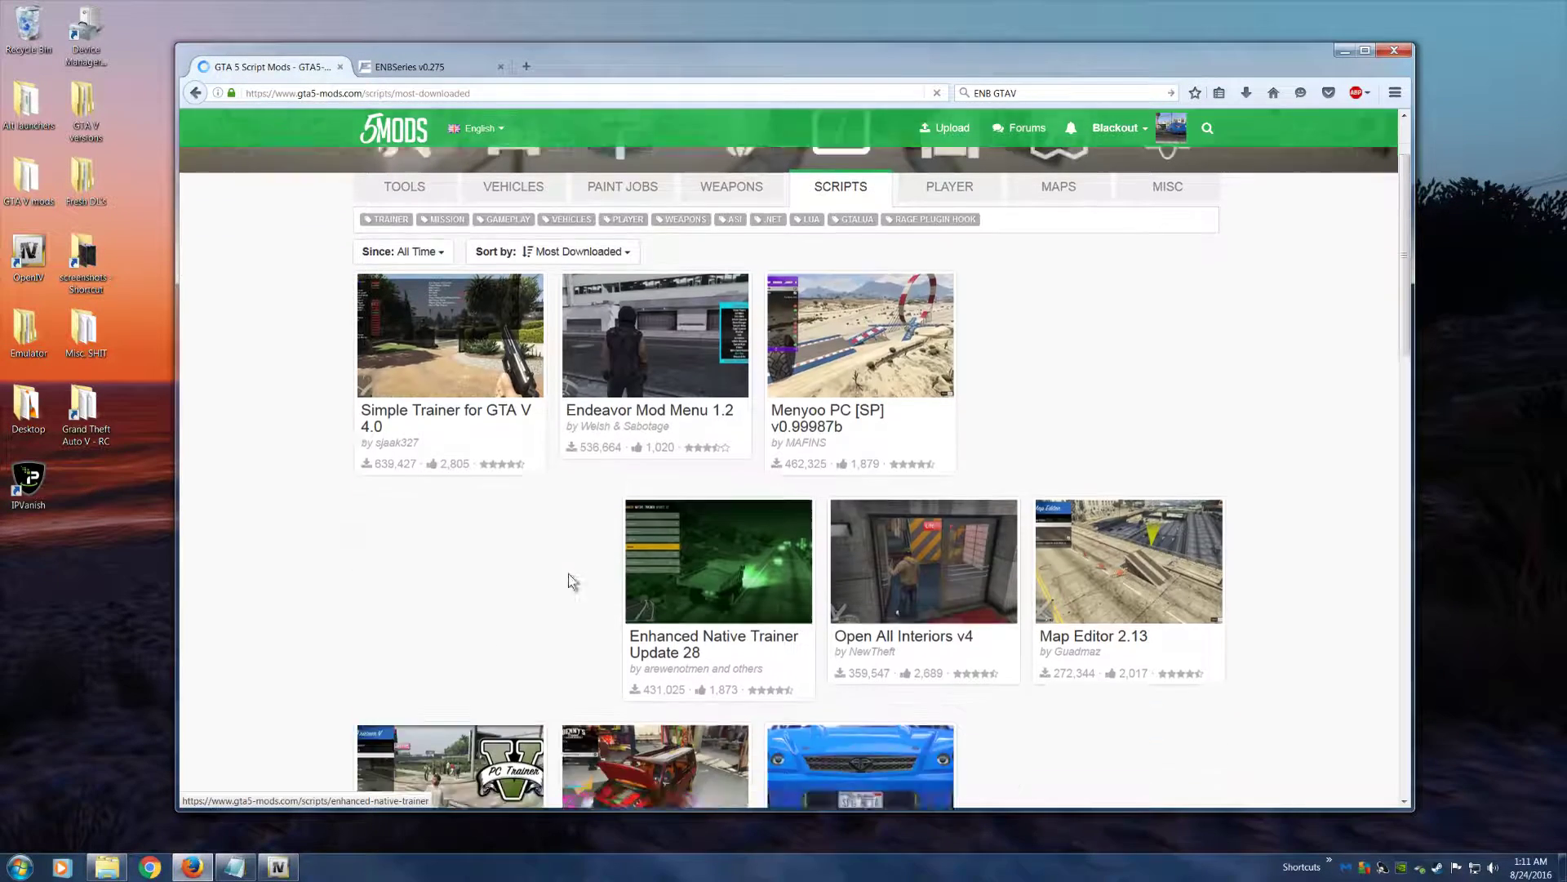
Look through the most downloaded script mods on GTA5-Mods, down to the Premium Deluxe Motorsport Car Dealership entry
scroll(571, 579, "down", 5)
scroll(563, 572, "up", 4)
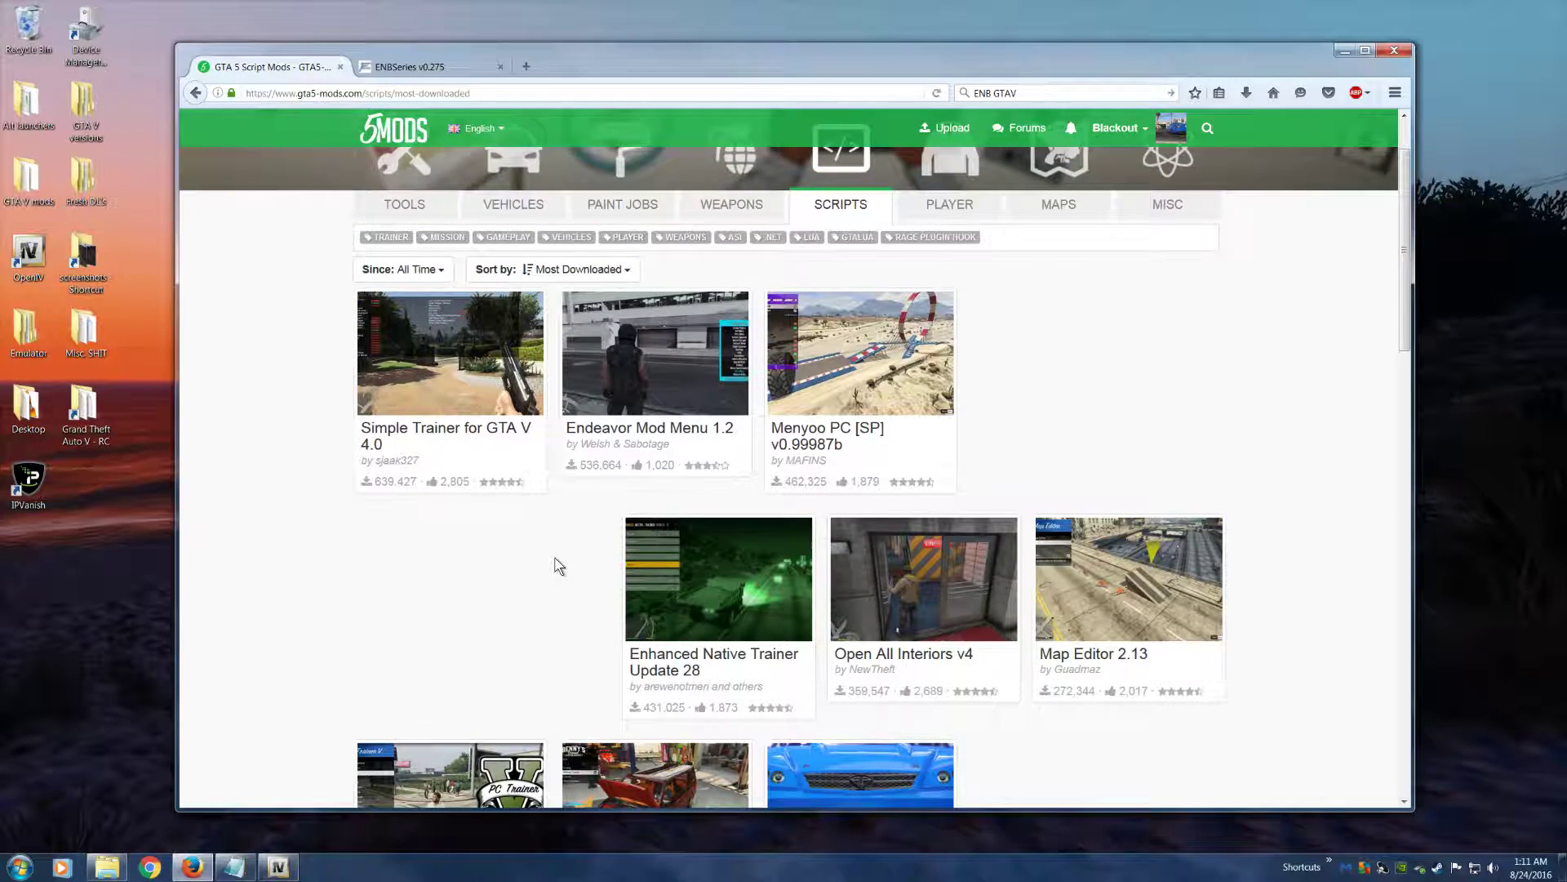
scroll(555, 563, "down", 2)
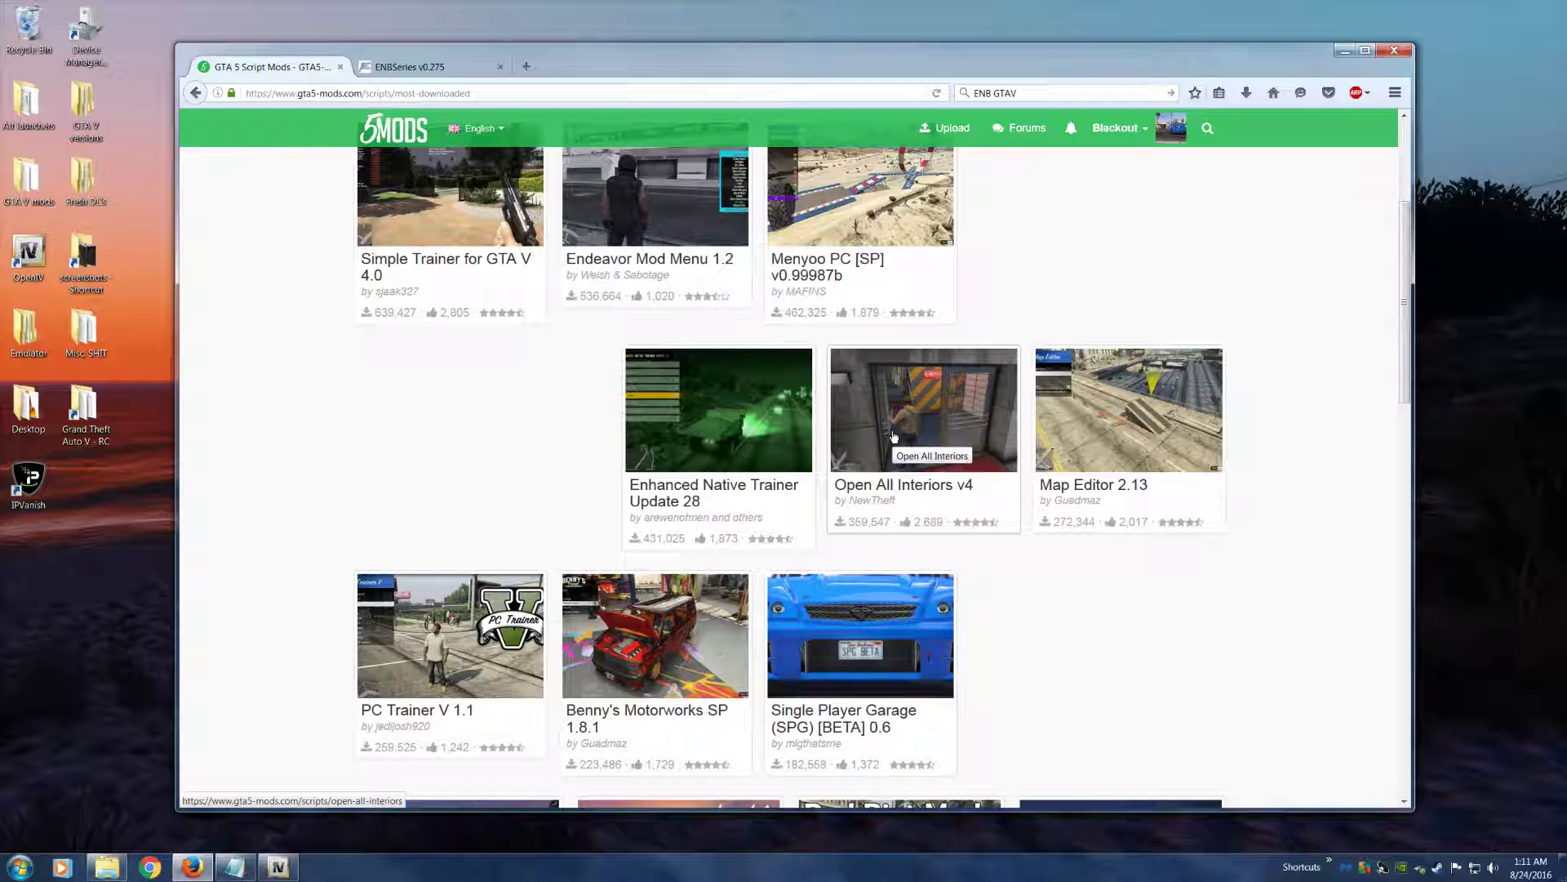
scroll(816, 457, "down", 2)
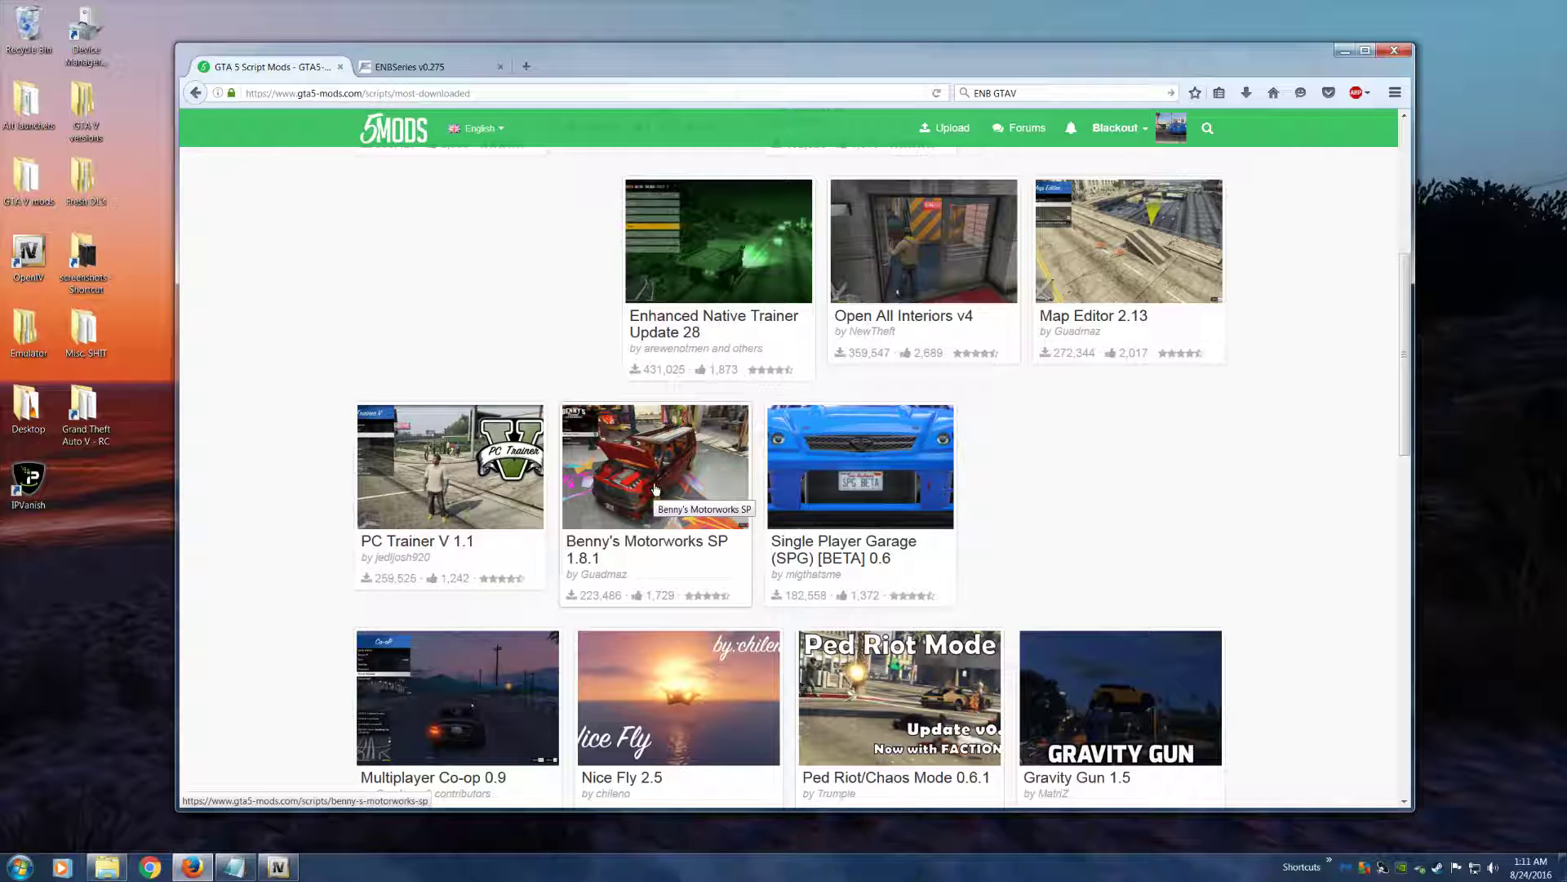
scroll(655, 488, "down", 3)
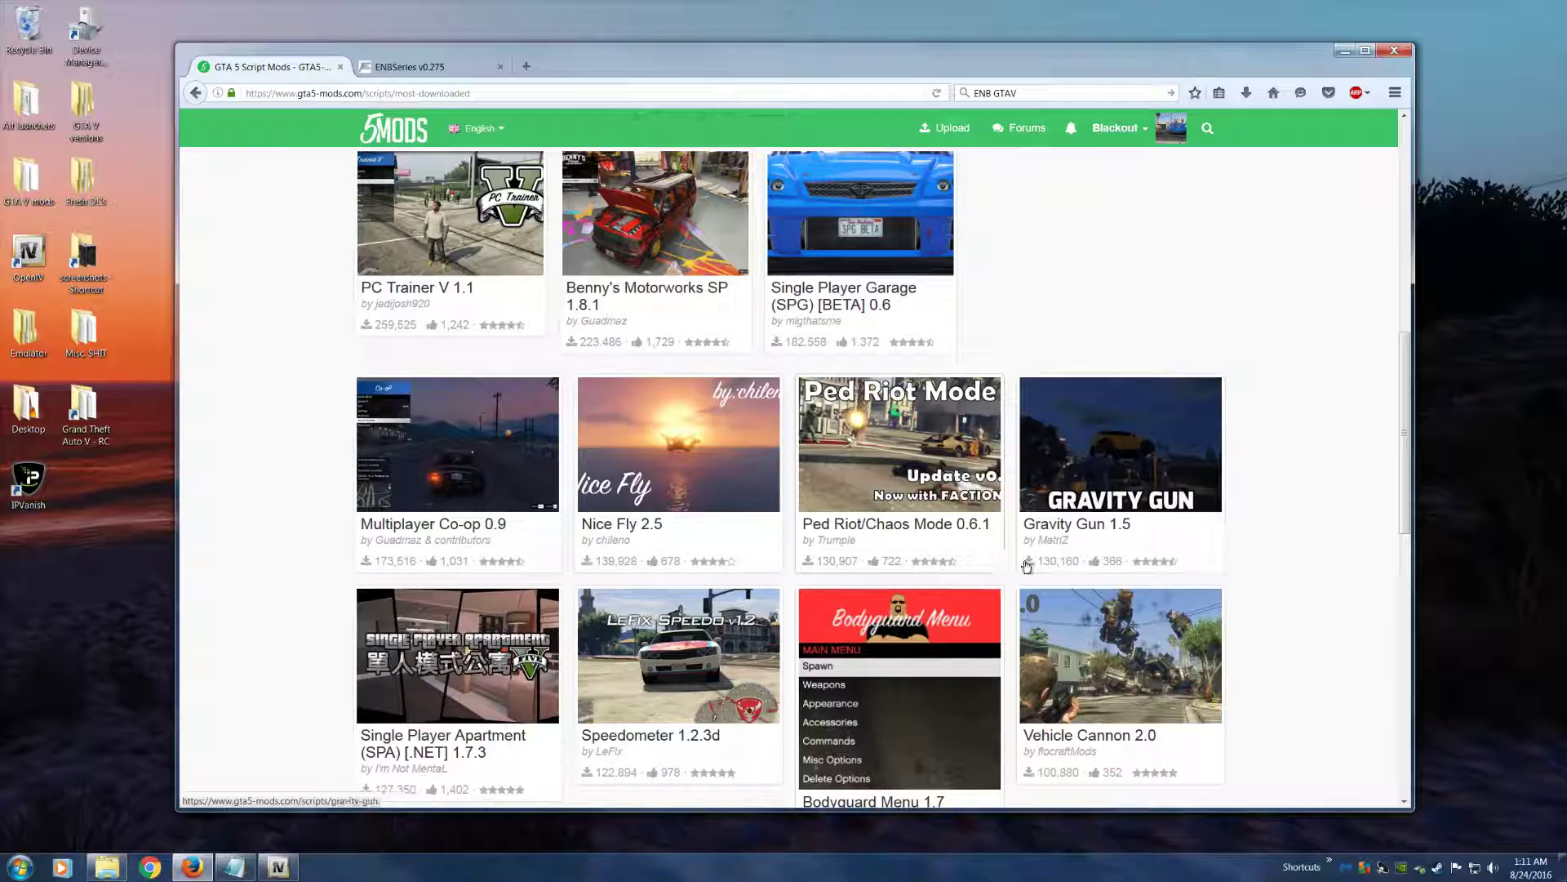
scroll(958, 577, "down", 2)
scroll(958, 577, "down", 2)
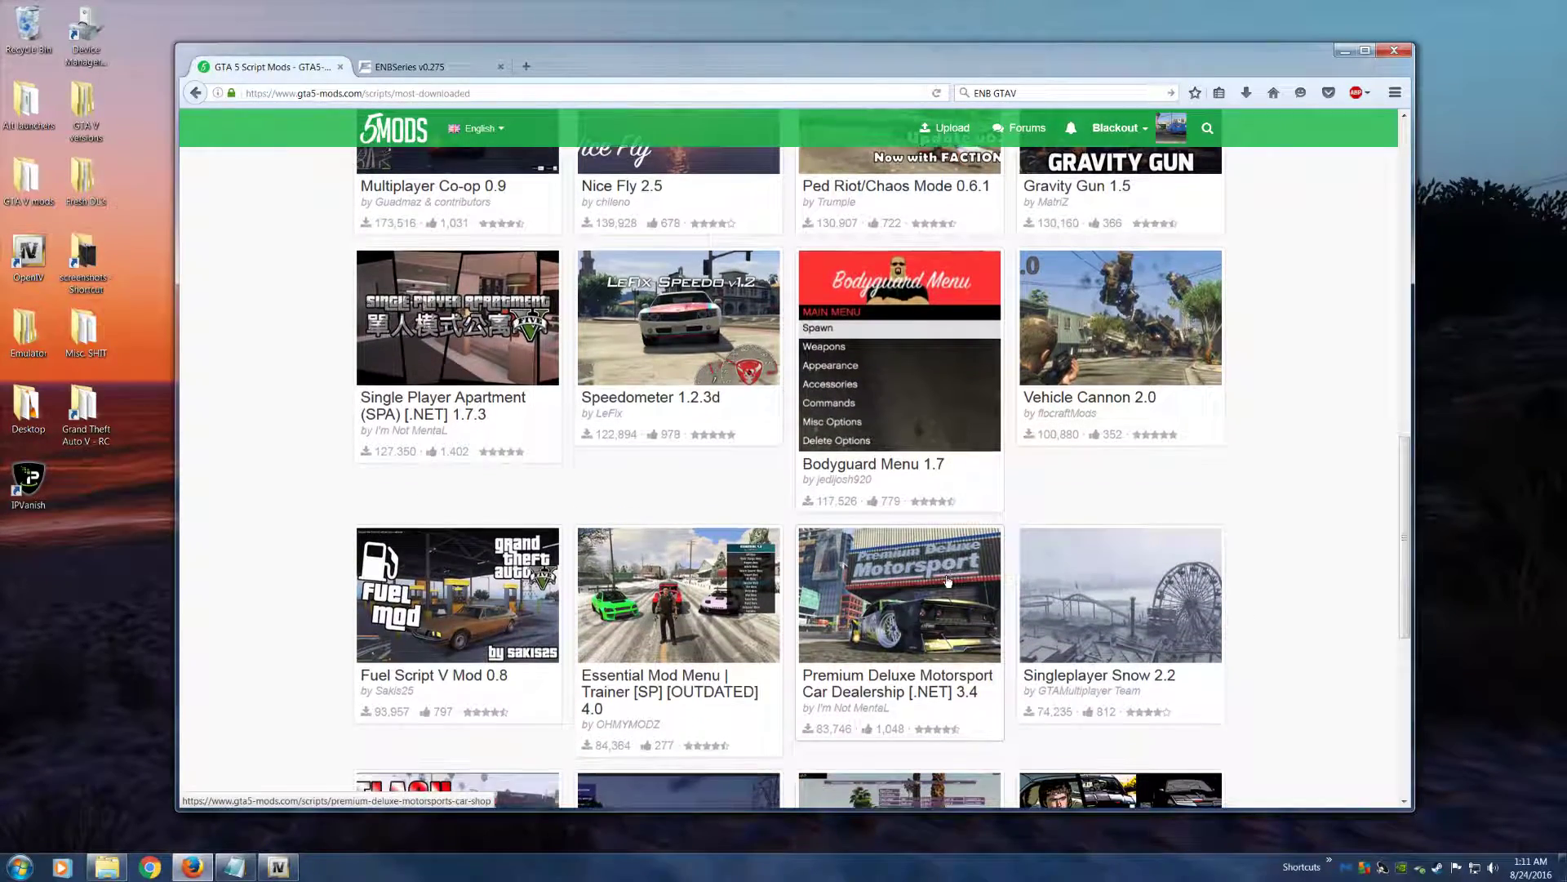
scroll(946, 580, "down", 2)
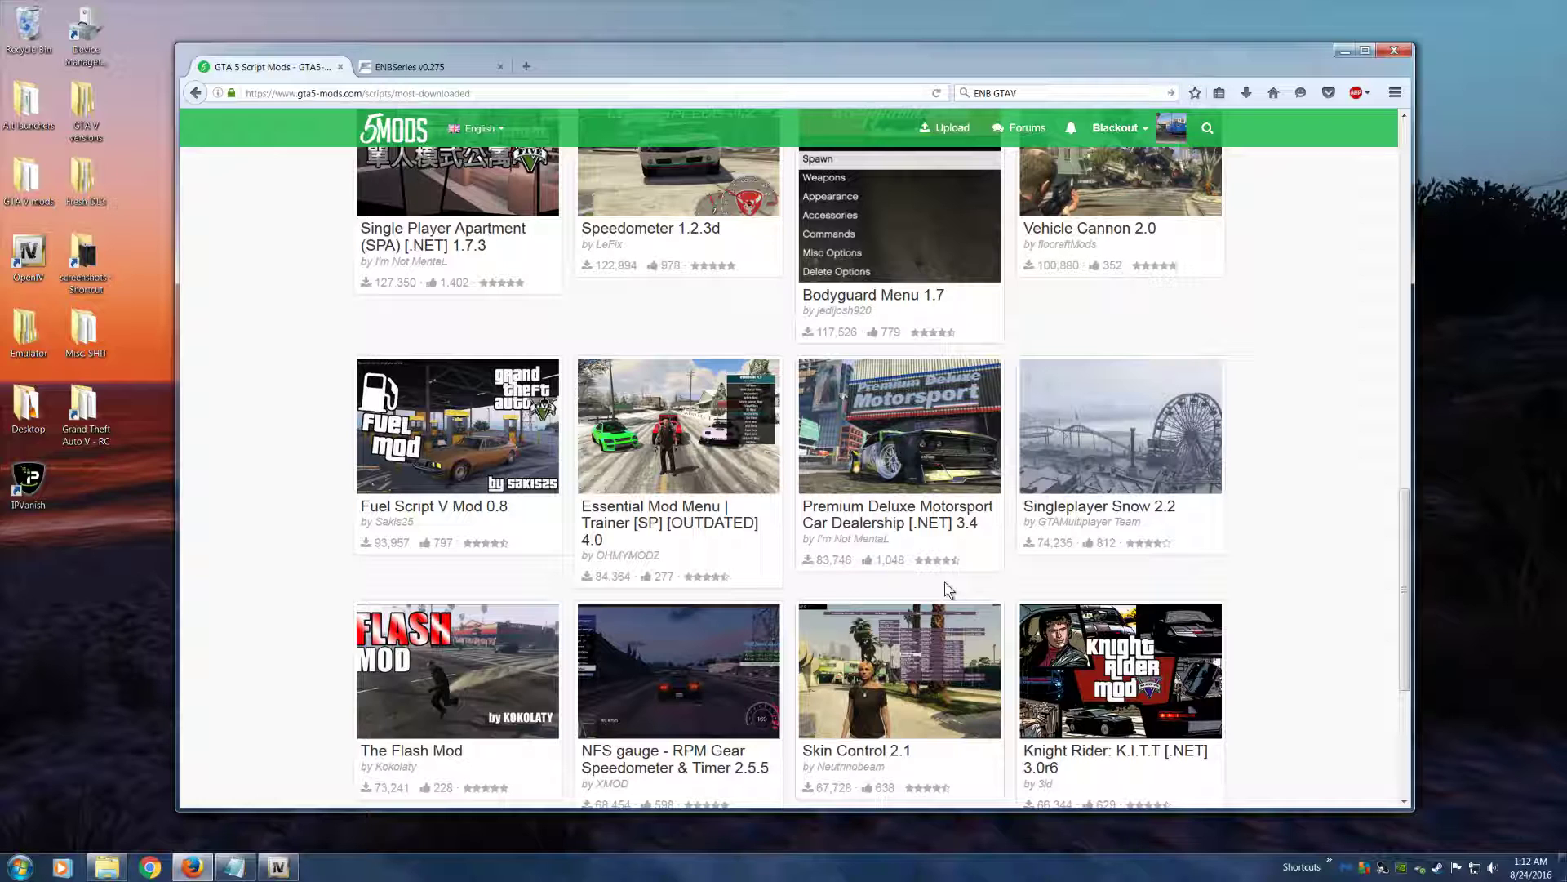
scroll(946, 586, "up", 2)
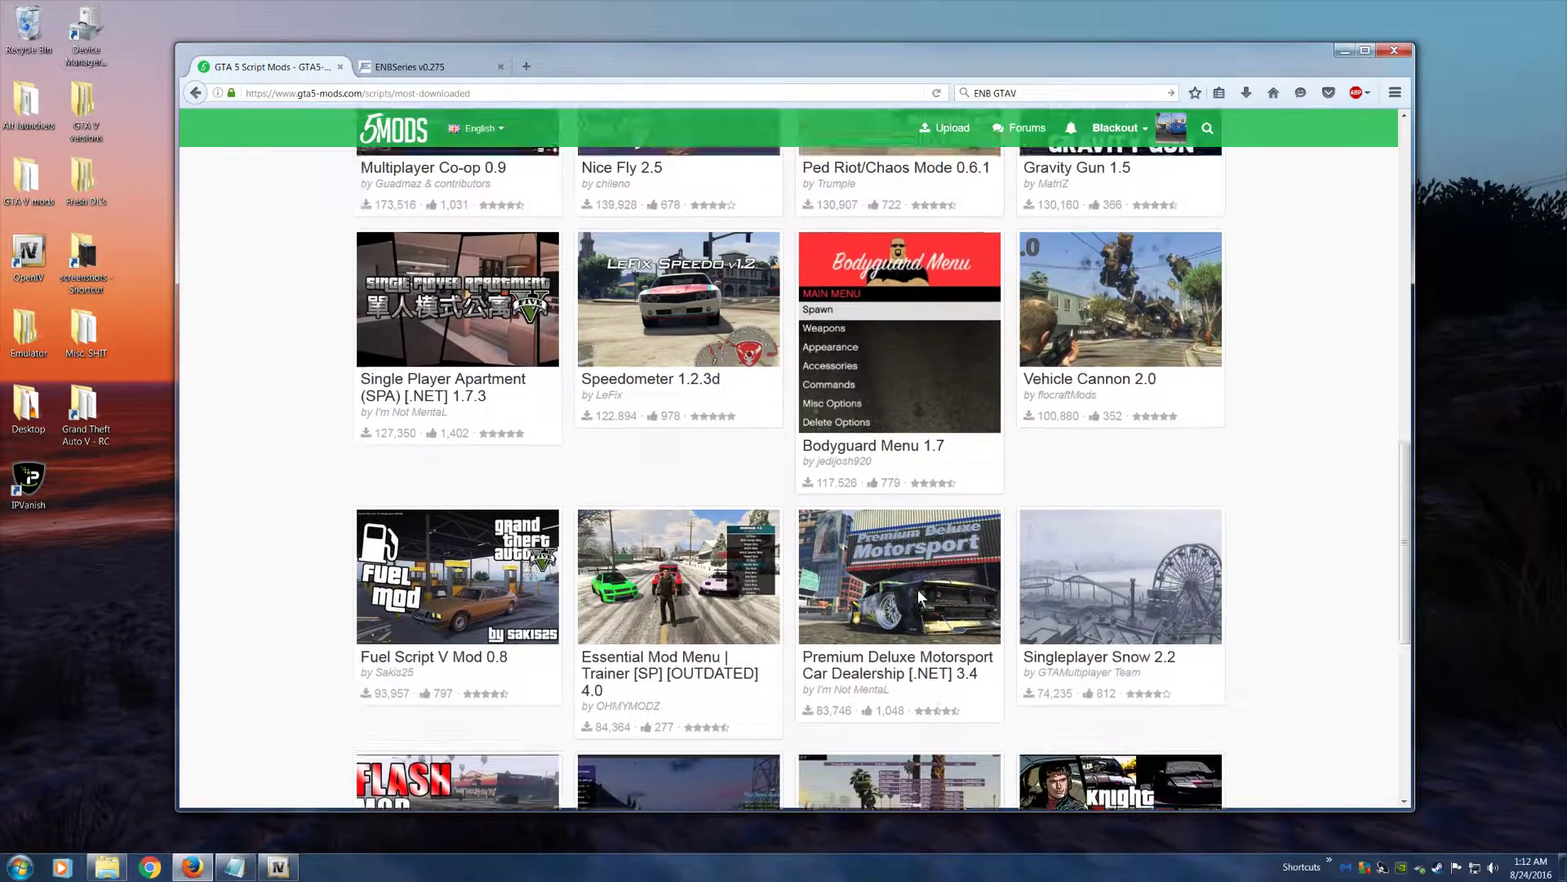
scroll(915, 600, "down", 2)
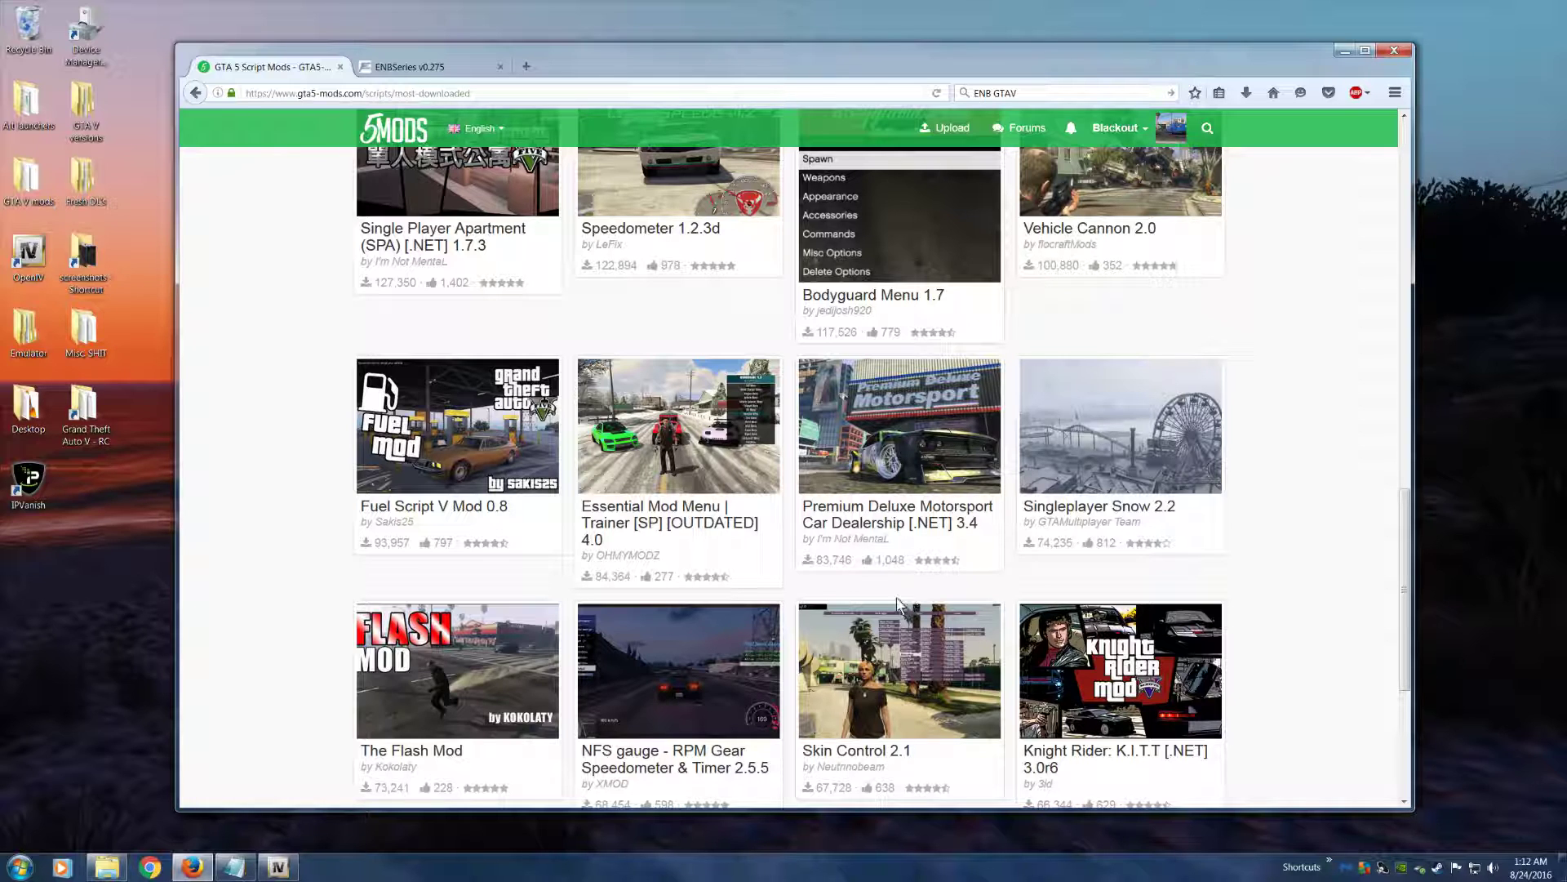
Open the Premium Deluxe Motorsport Car Dealership [.NET] 3.4 mod and download its fd6982-PDMCD_3.4.zip file with the Save File option
left_click(871, 487)
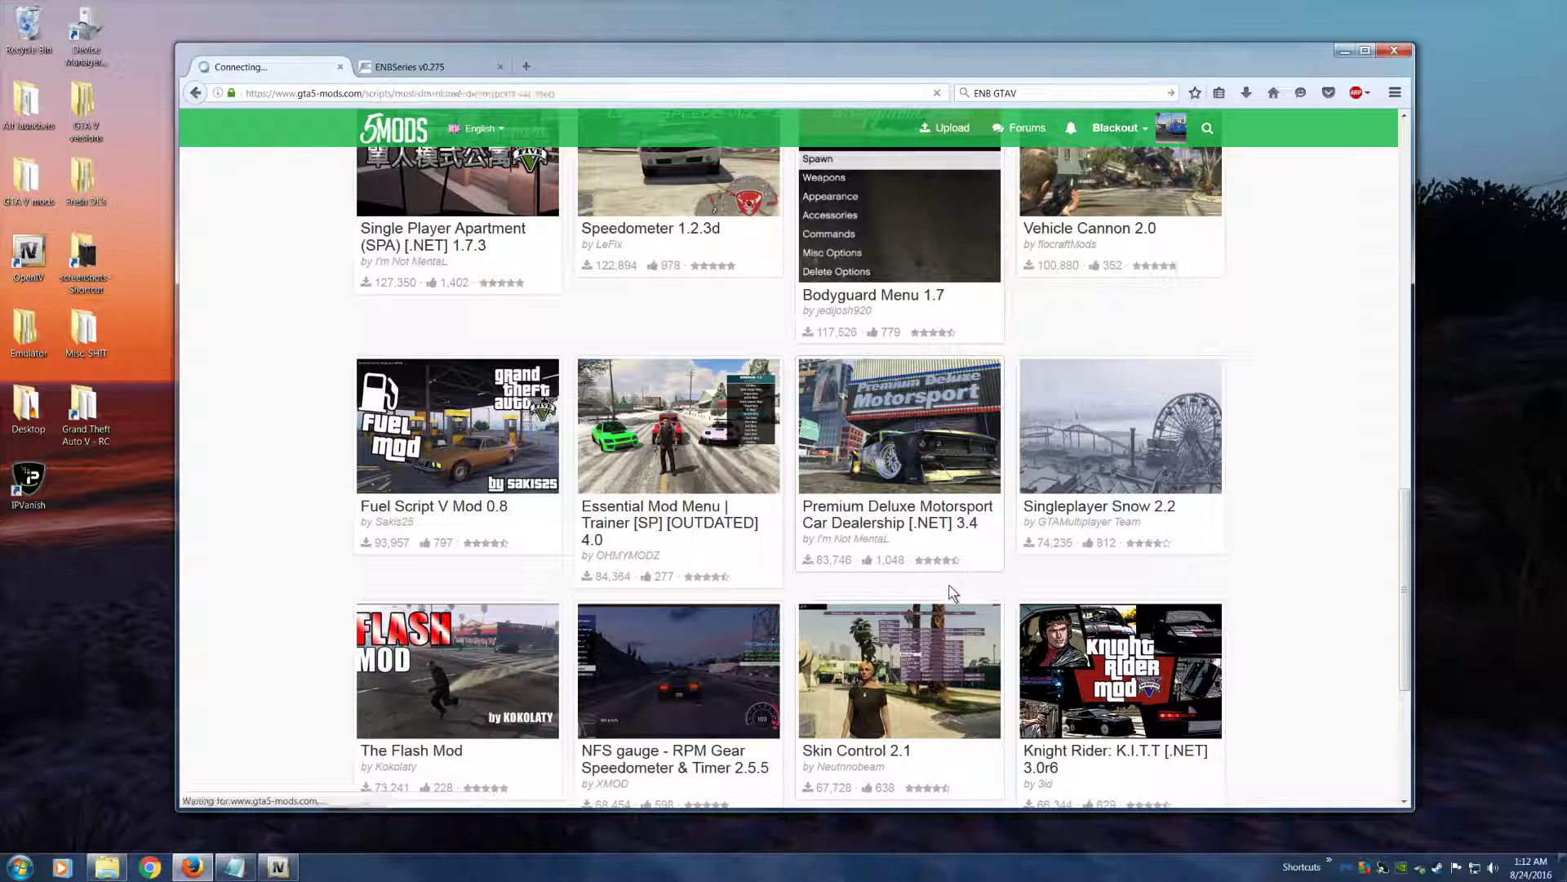
scroll(572, 571, "down", 2)
scroll(497, 612, "up", 1)
left_click(494, 397)
left_click_drag(1195, 47, 1173, 341)
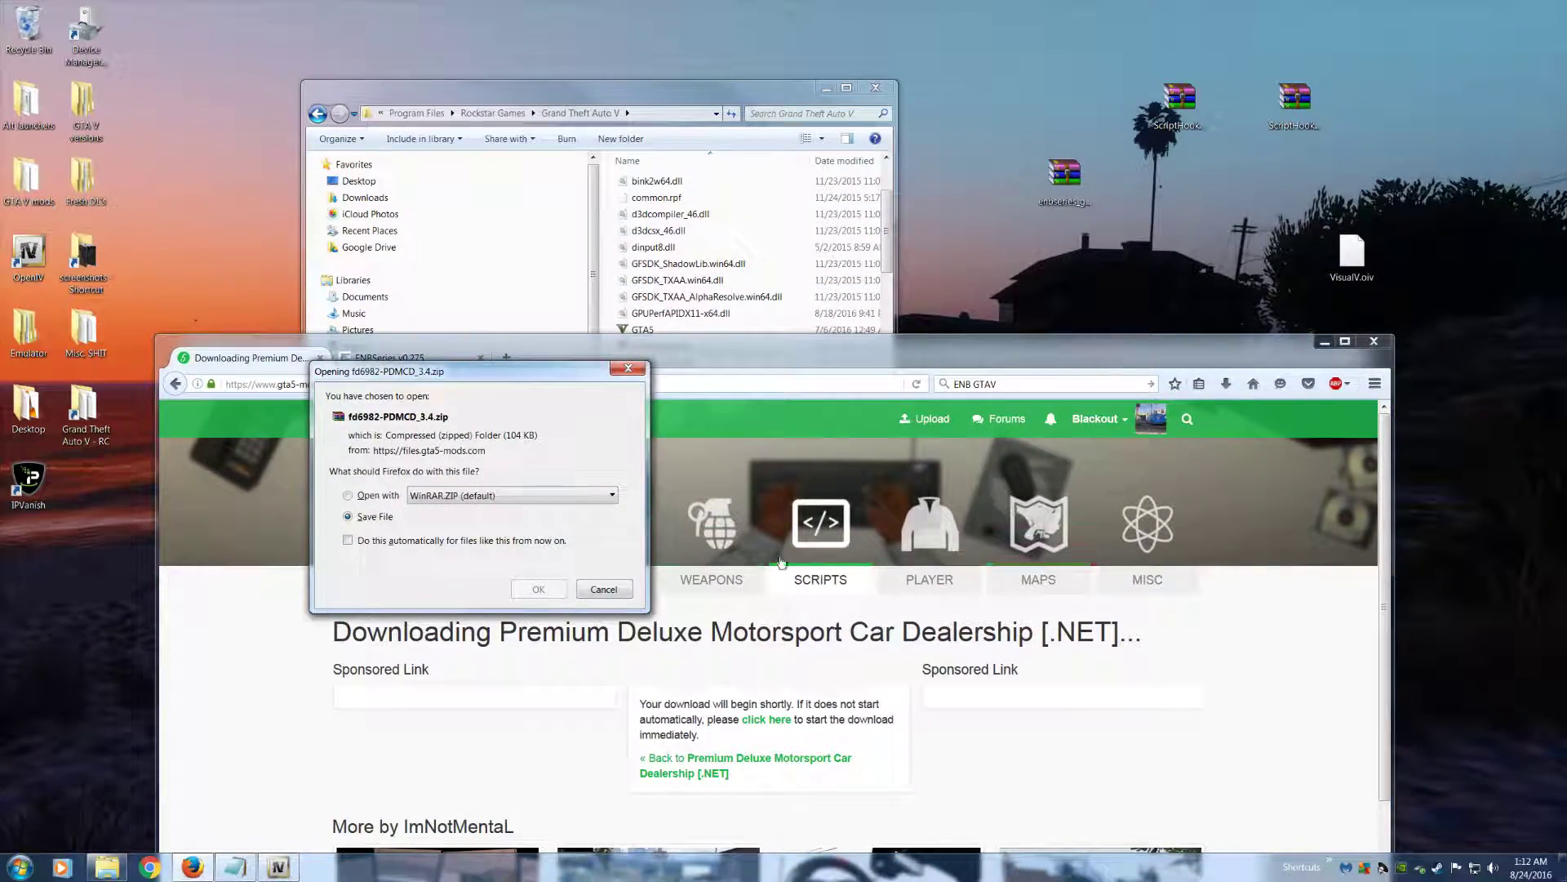
left_click(608, 592)
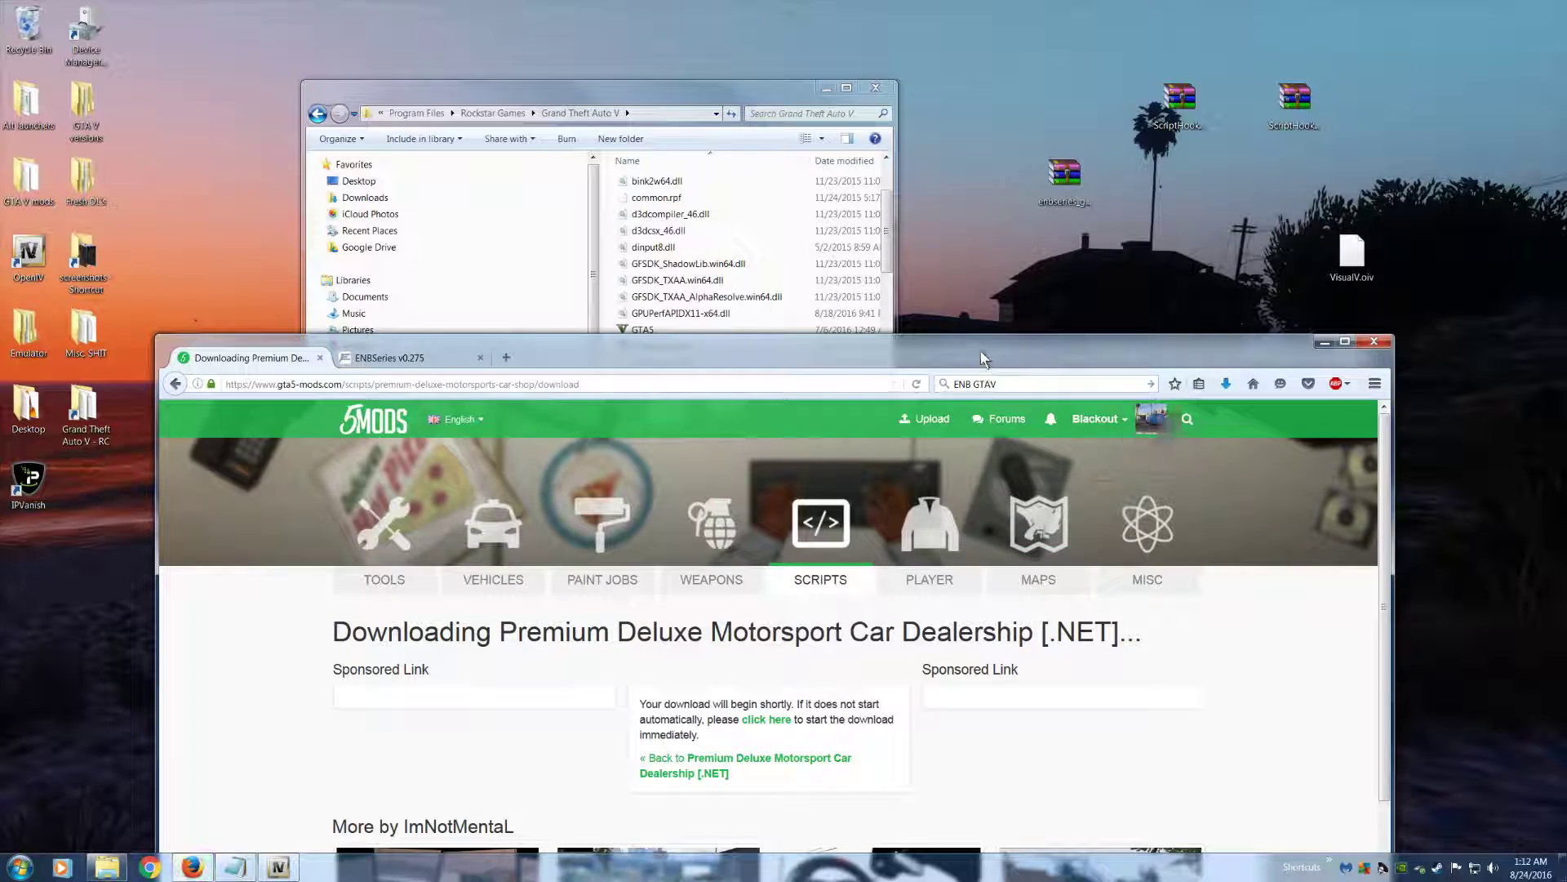
left_click_drag(980, 351, 936, 414)
Place the downloaded fd6982-PDMCD_3.4.zip on the desktop, open the archive and enter its Scripts folder
left_click(1181, 447)
left_click_drag(1020, 489, 1123, 347)
double_click(1134, 341)
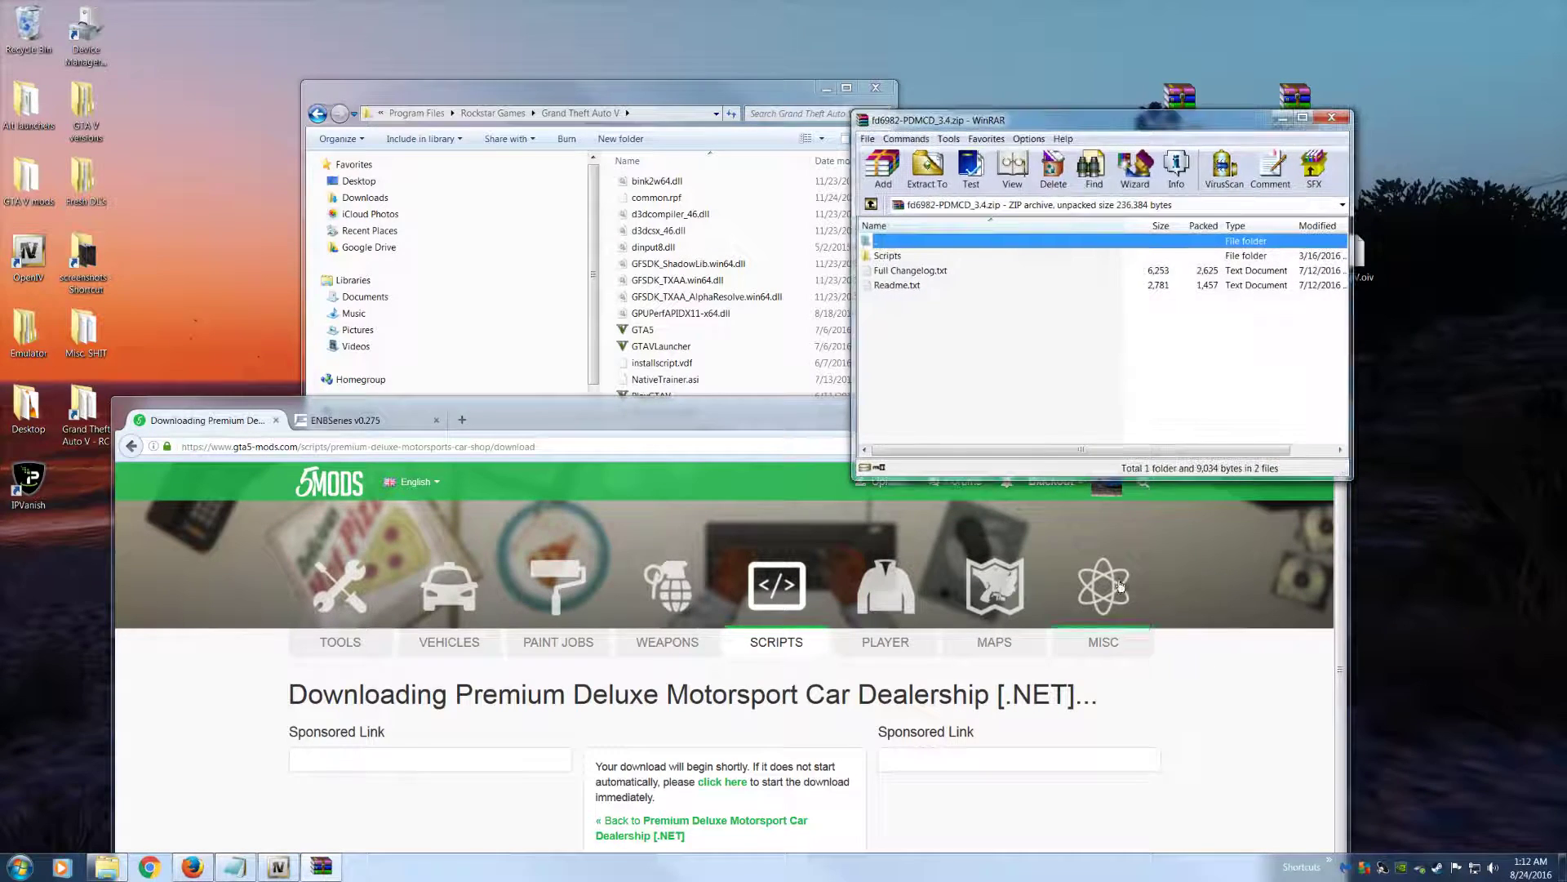
double_click(908, 269)
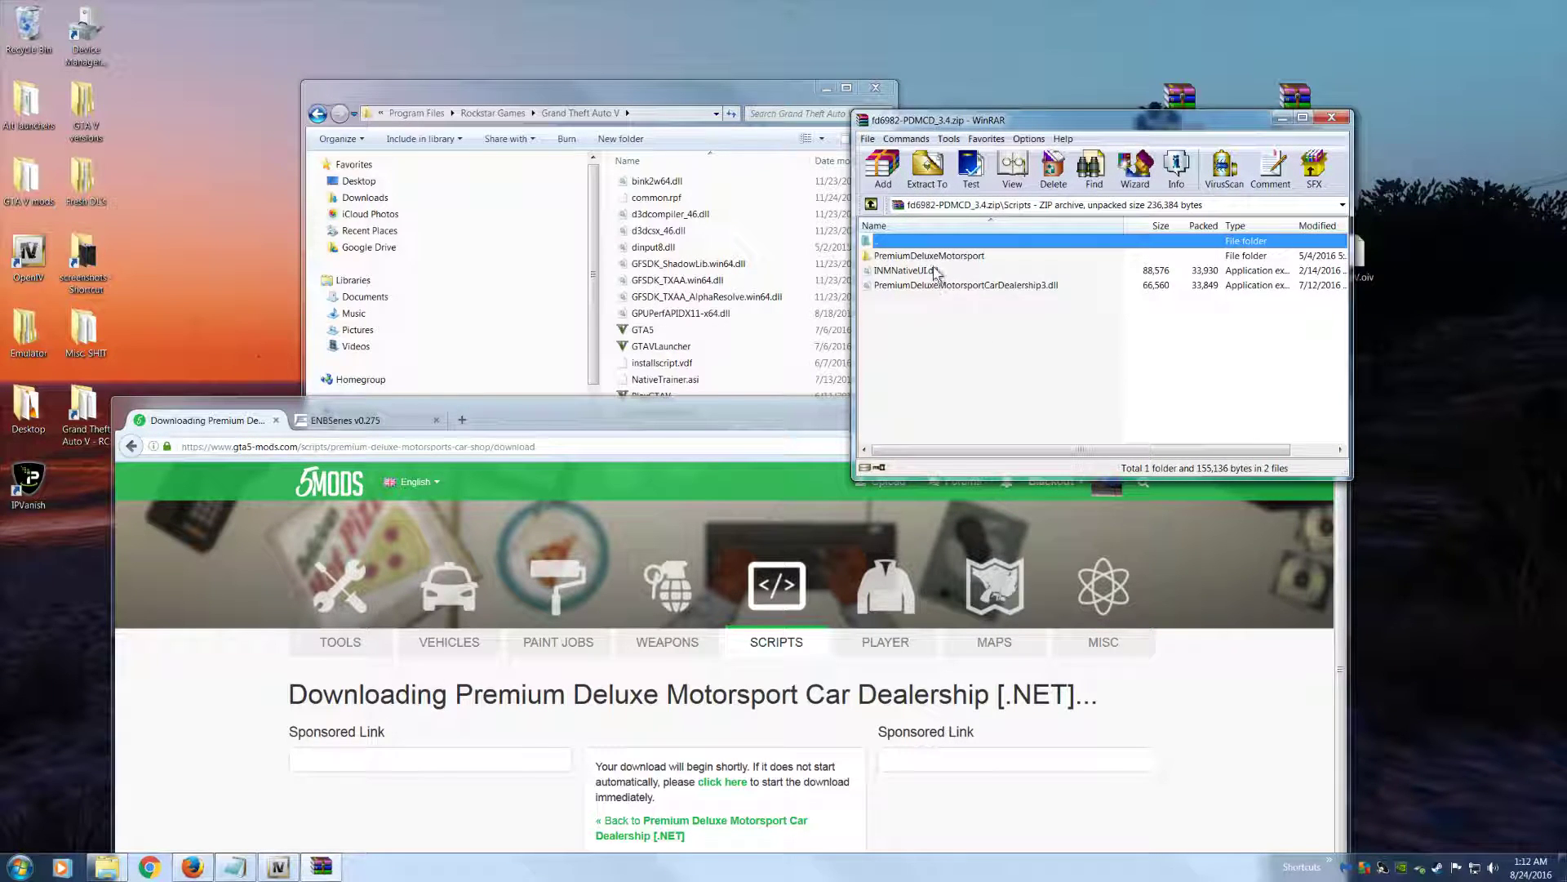
Examine the PremiumDeluxeMotorsport folder, INMNativeUI.dll and PremiumDeluxeMotorsportCarDealership3.dll inside the archive's Scripts folder
left_click(996, 285)
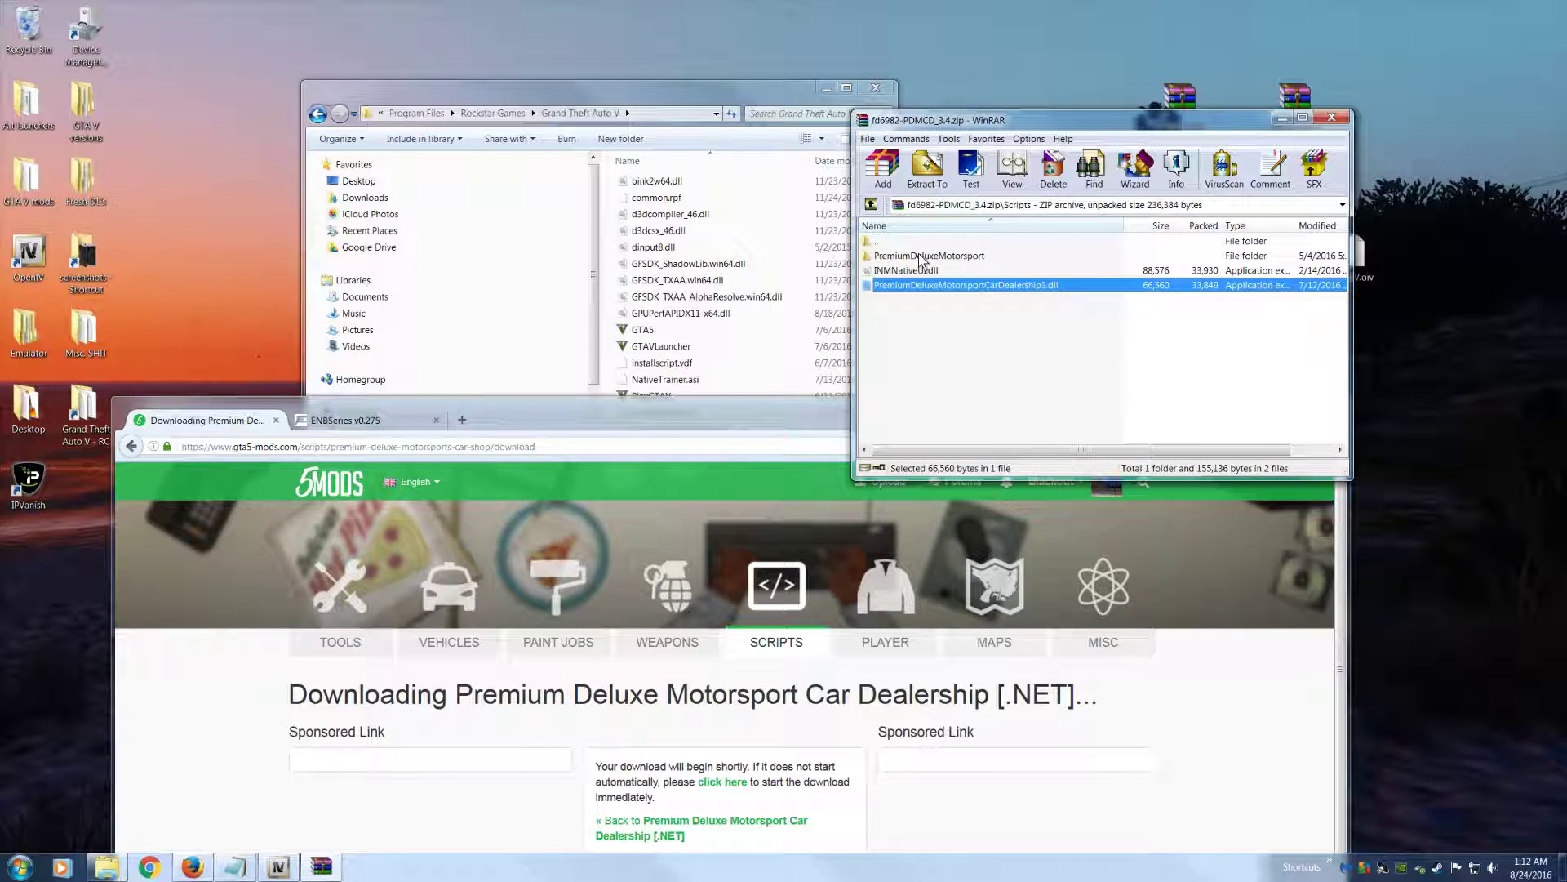
double_click(921, 260)
left_click(871, 204)
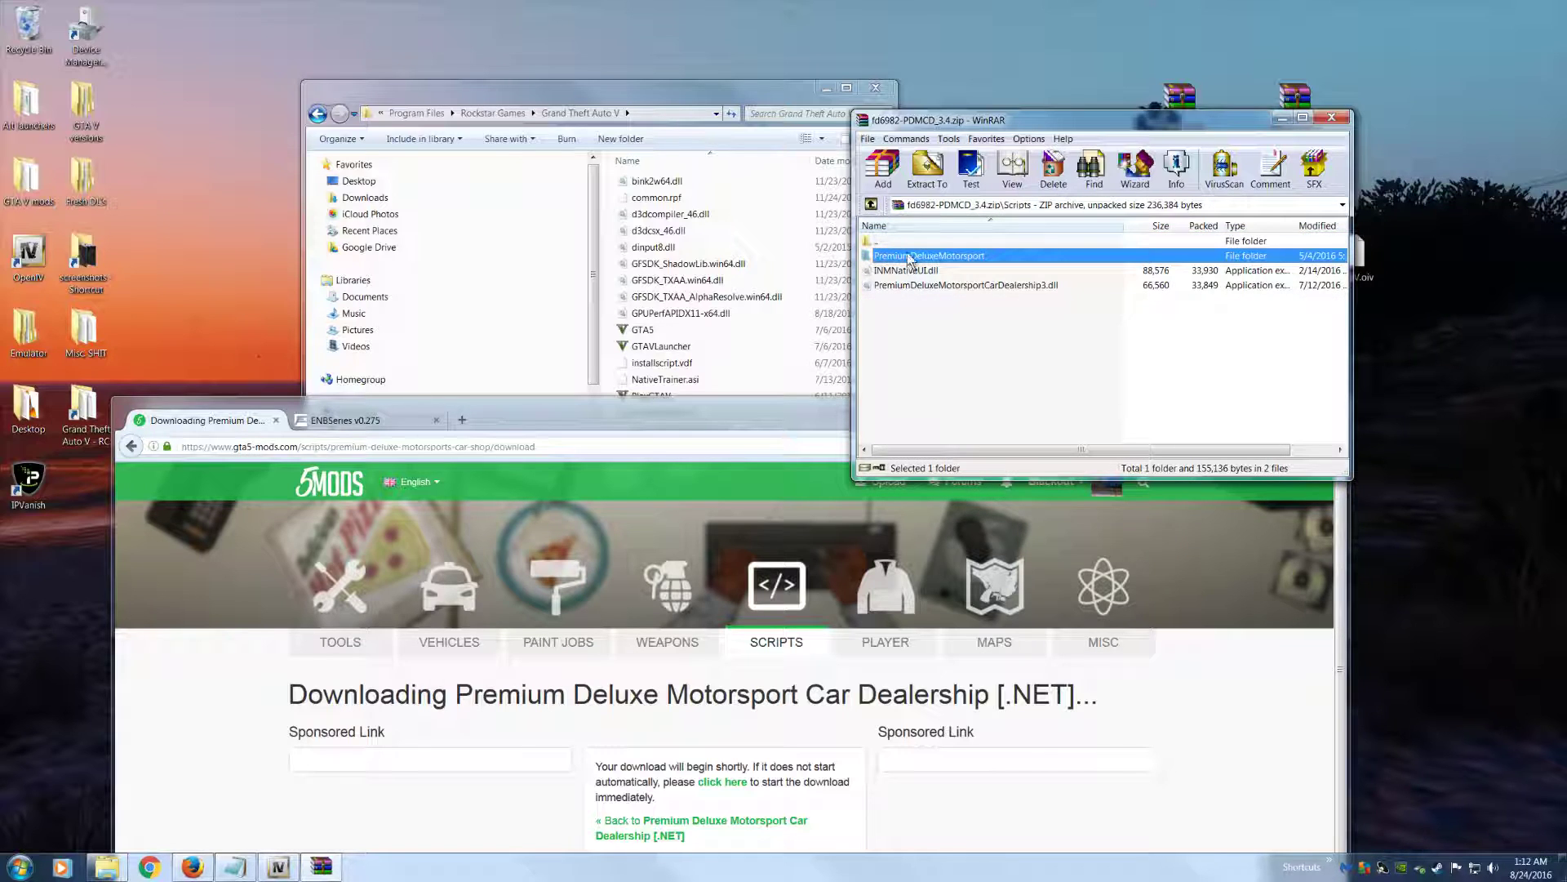
left_click(933, 270)
left_click(951, 255)
left_click(909, 285)
left_click(919, 270)
left_click(923, 256)
left_click(924, 286)
left_click(923, 257)
left_click(924, 285)
left_click(930, 270)
left_click(940, 256)
left_click(904, 287)
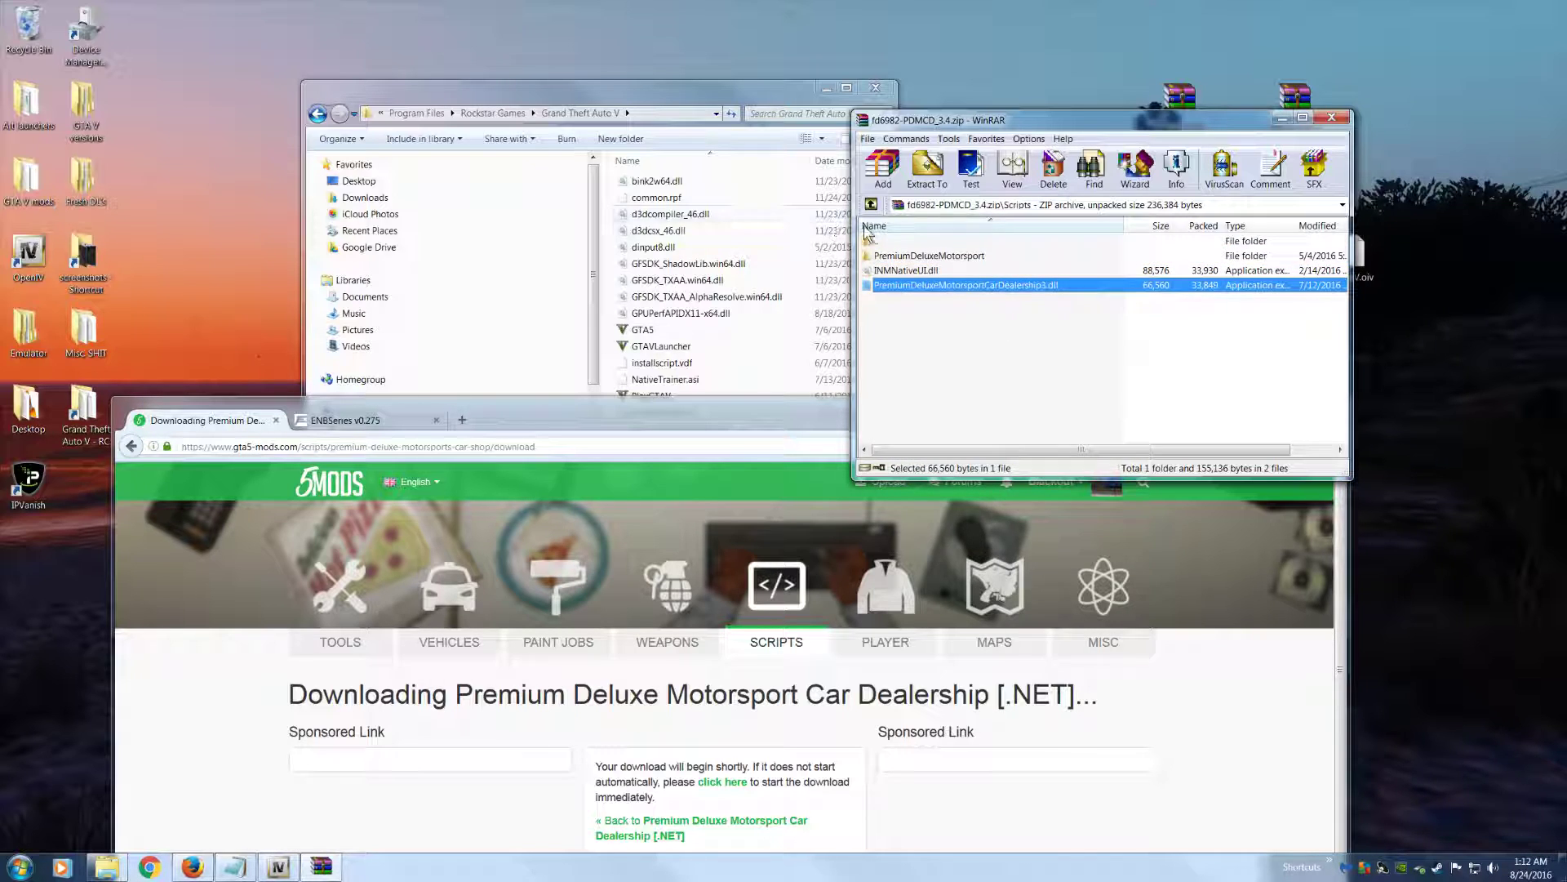
Extract the PremiumDeluxeMotorsport folder, INMNativeUI.dll and PremiumDeluxeMotorsportCarDealership3.dll from the archive into the scripts folder of Grand Theft Auto V
key("ctrl+a")
left_click_drag(910, 127, 1047, 76)
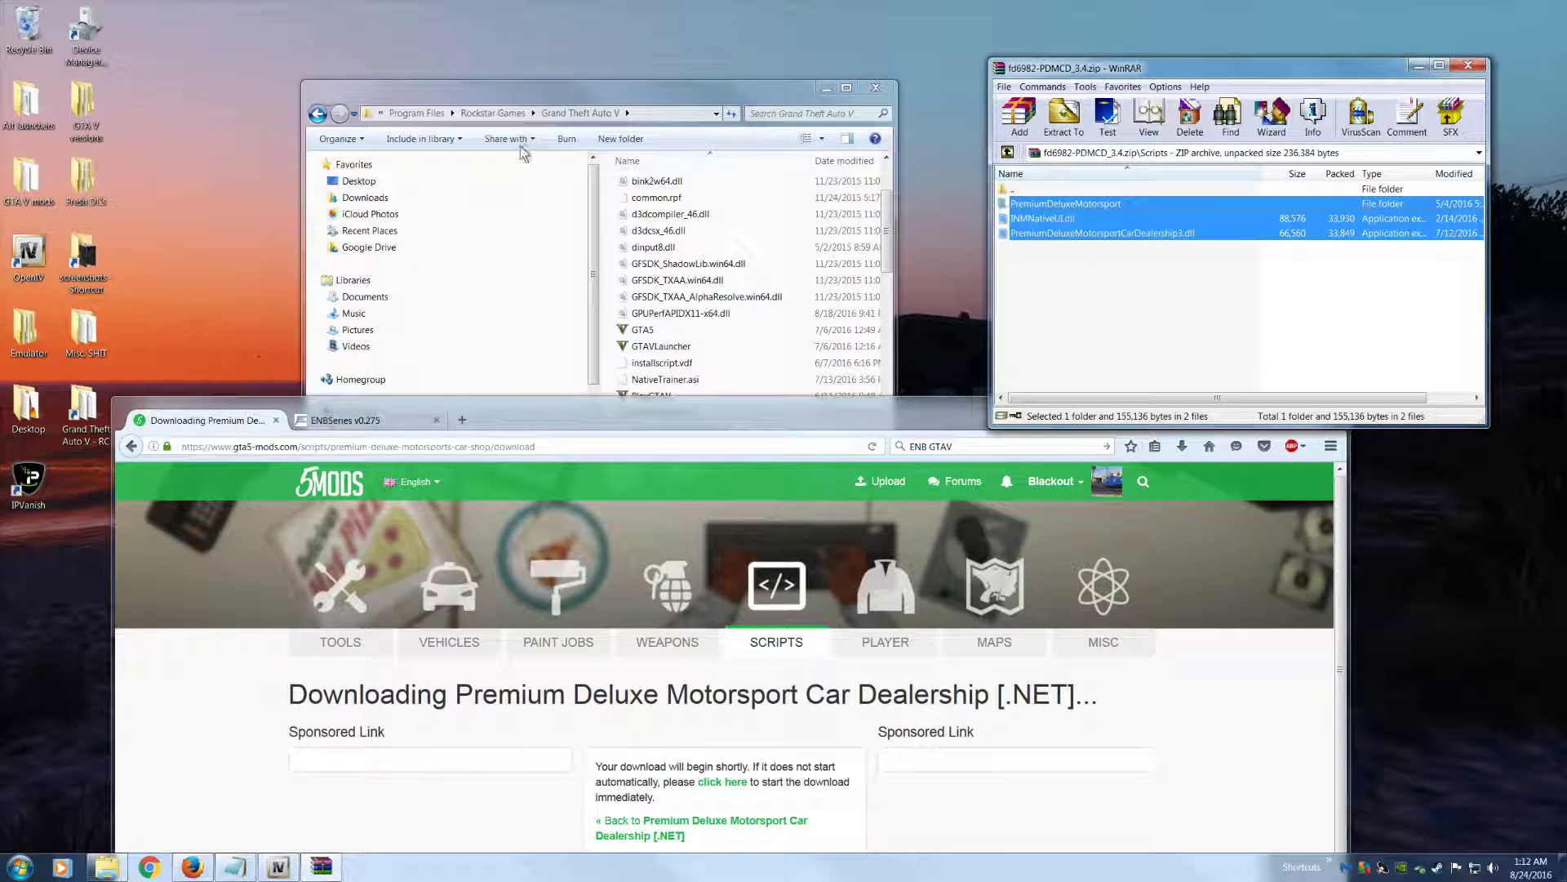
left_click(692, 331)
scroll(692, 331, "up", 2)
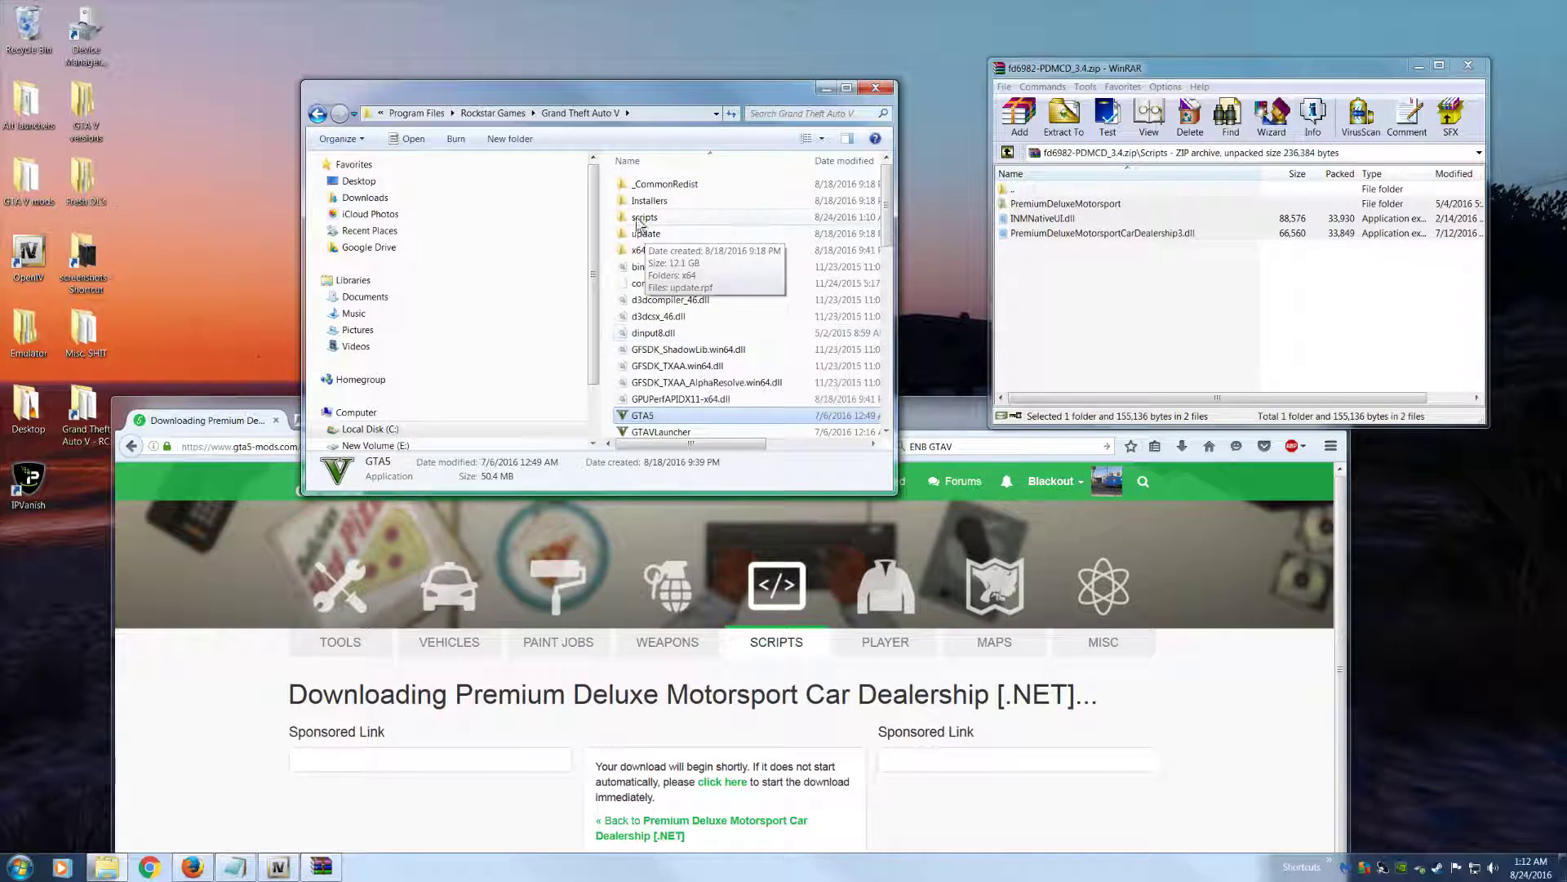
left_click(647, 217)
left_click(1063, 219)
left_click(1062, 205)
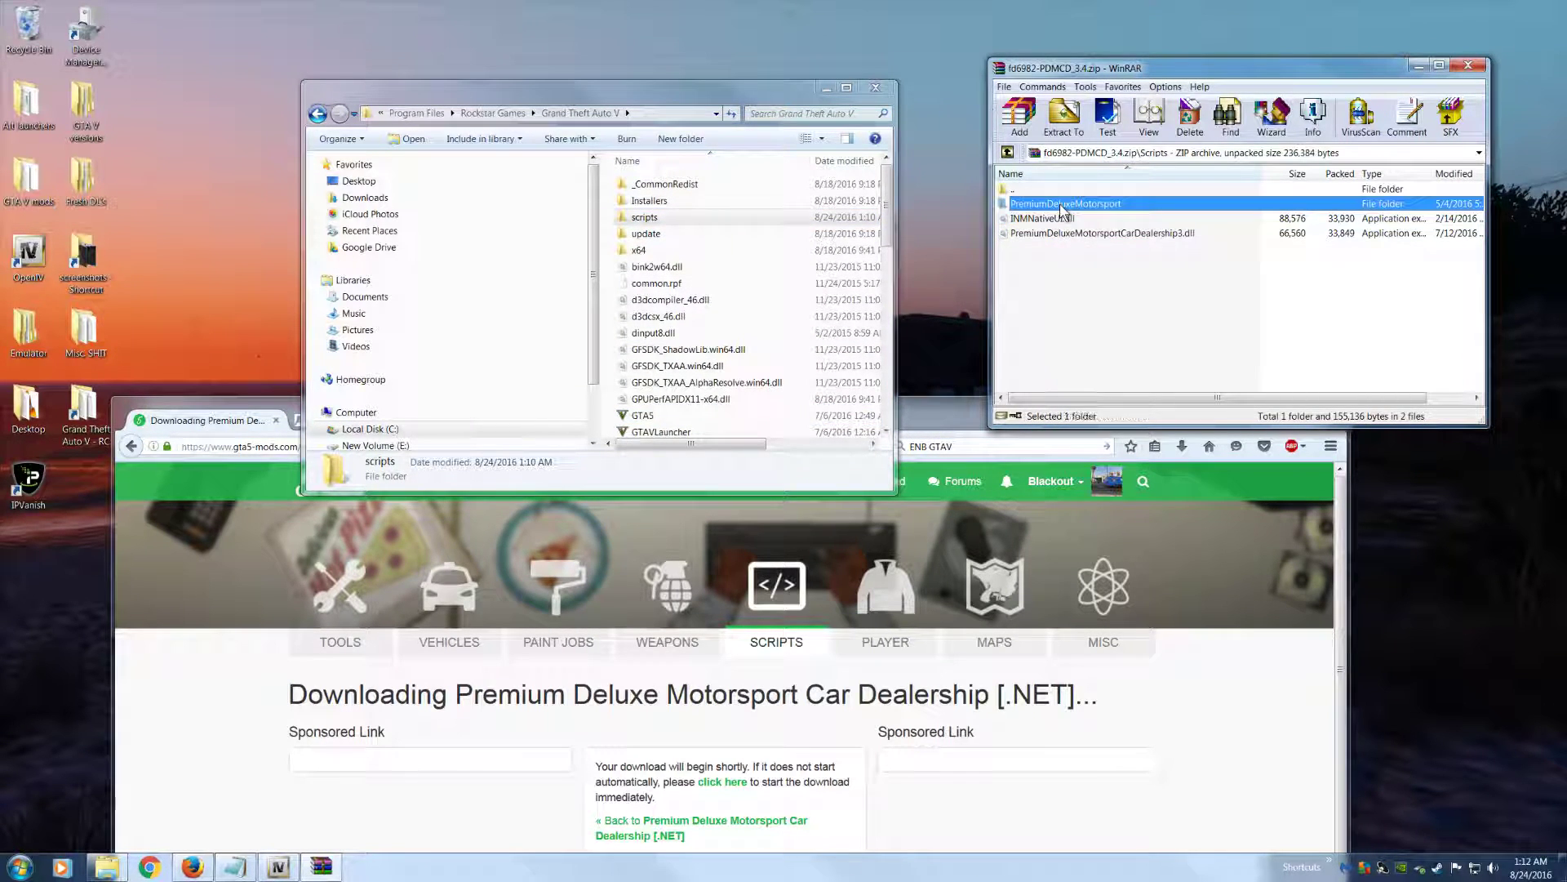
key("shift+Down")
key("shift+Down")
left_click_drag(1147, 217, 745, 219)
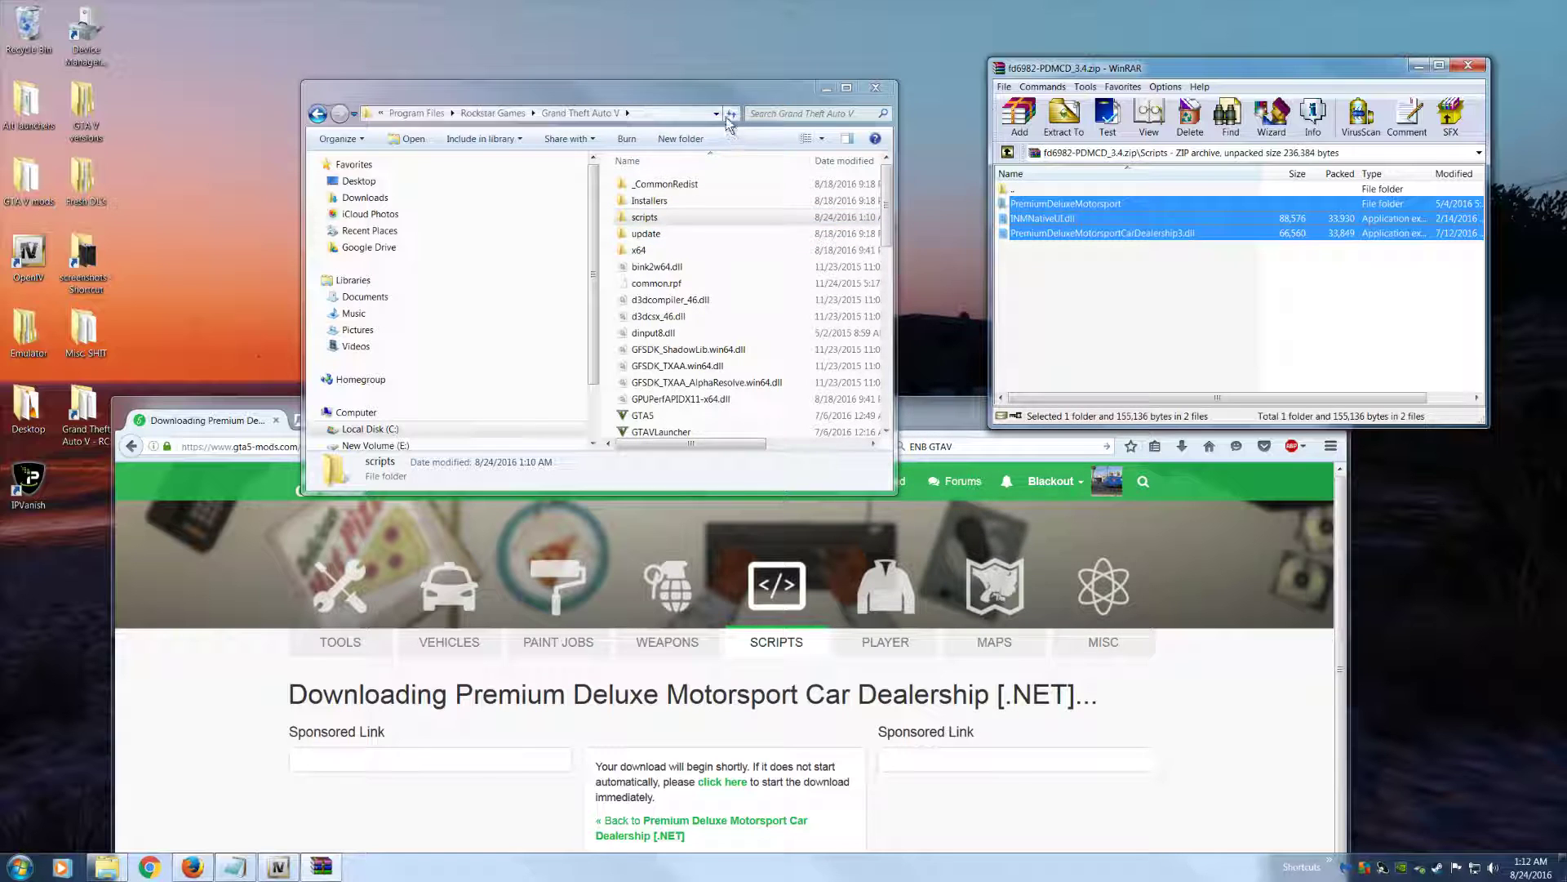
Close the dealership mod's archive and the Grand Theft Auto V folder window, and bring the Firefox window back into view
left_click(1469, 66)
left_click_drag(761, 93, 729, 39)
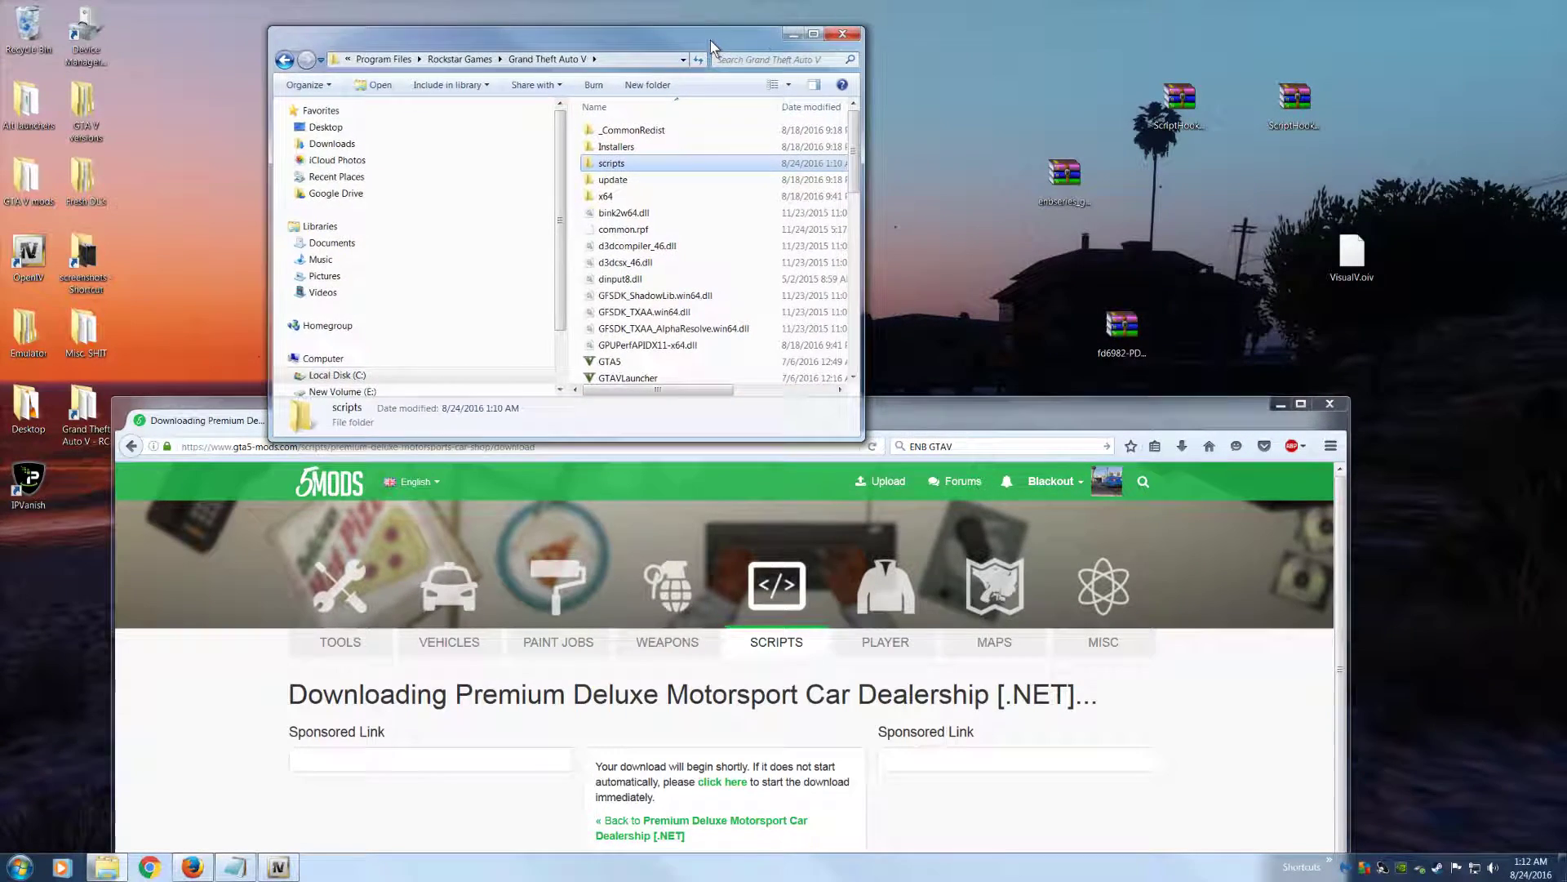
left_click(842, 35)
left_click_drag(690, 395, 724, 112)
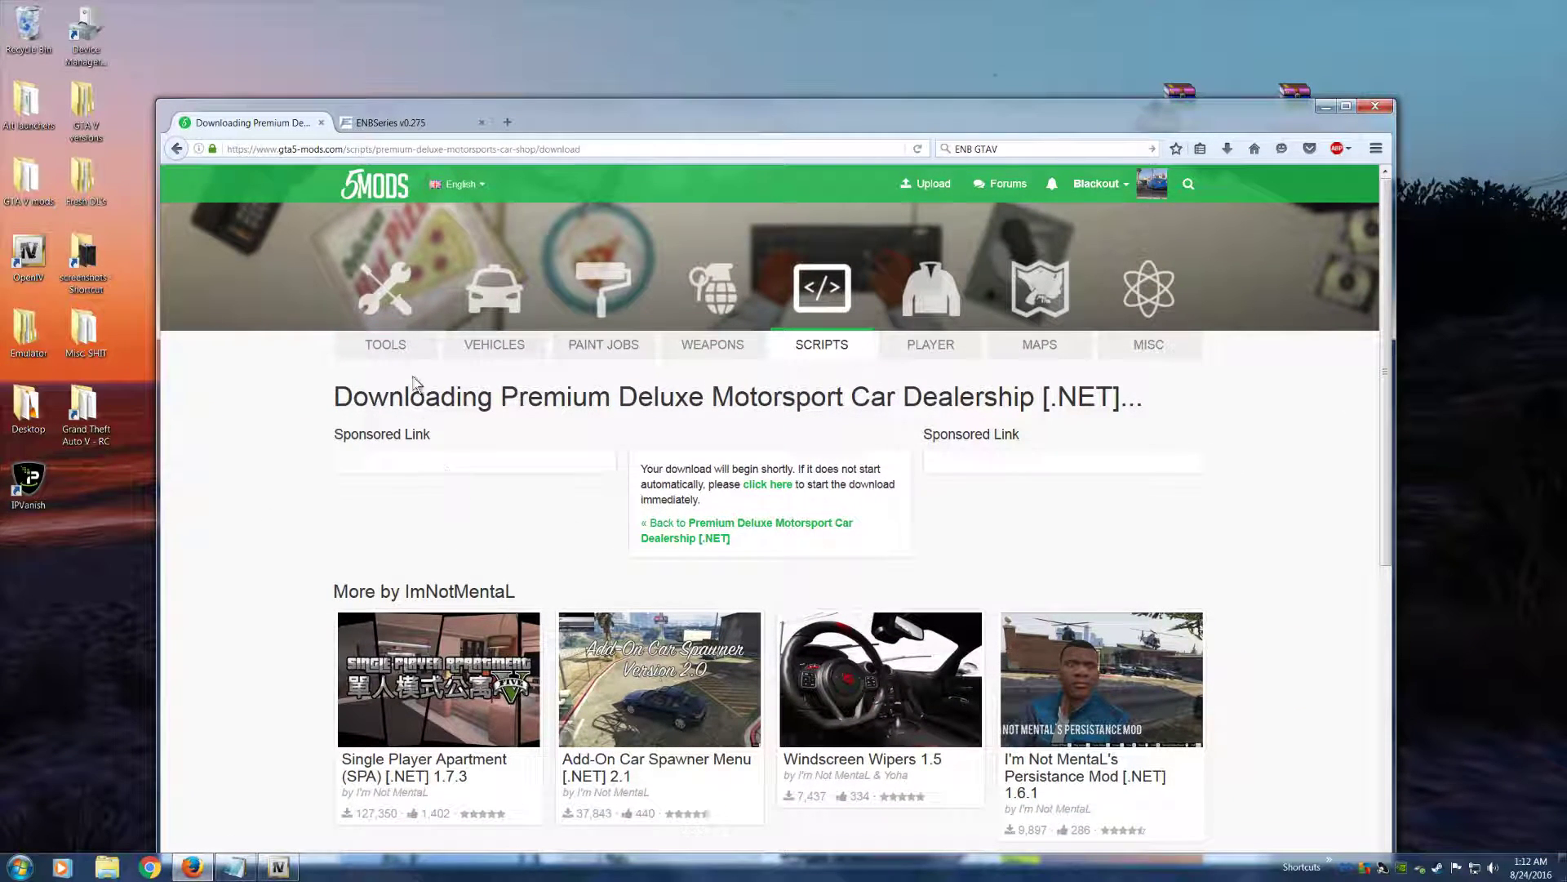
Open the Vehicles category and then the Tools category on GTA5-Mods
left_click(495, 344)
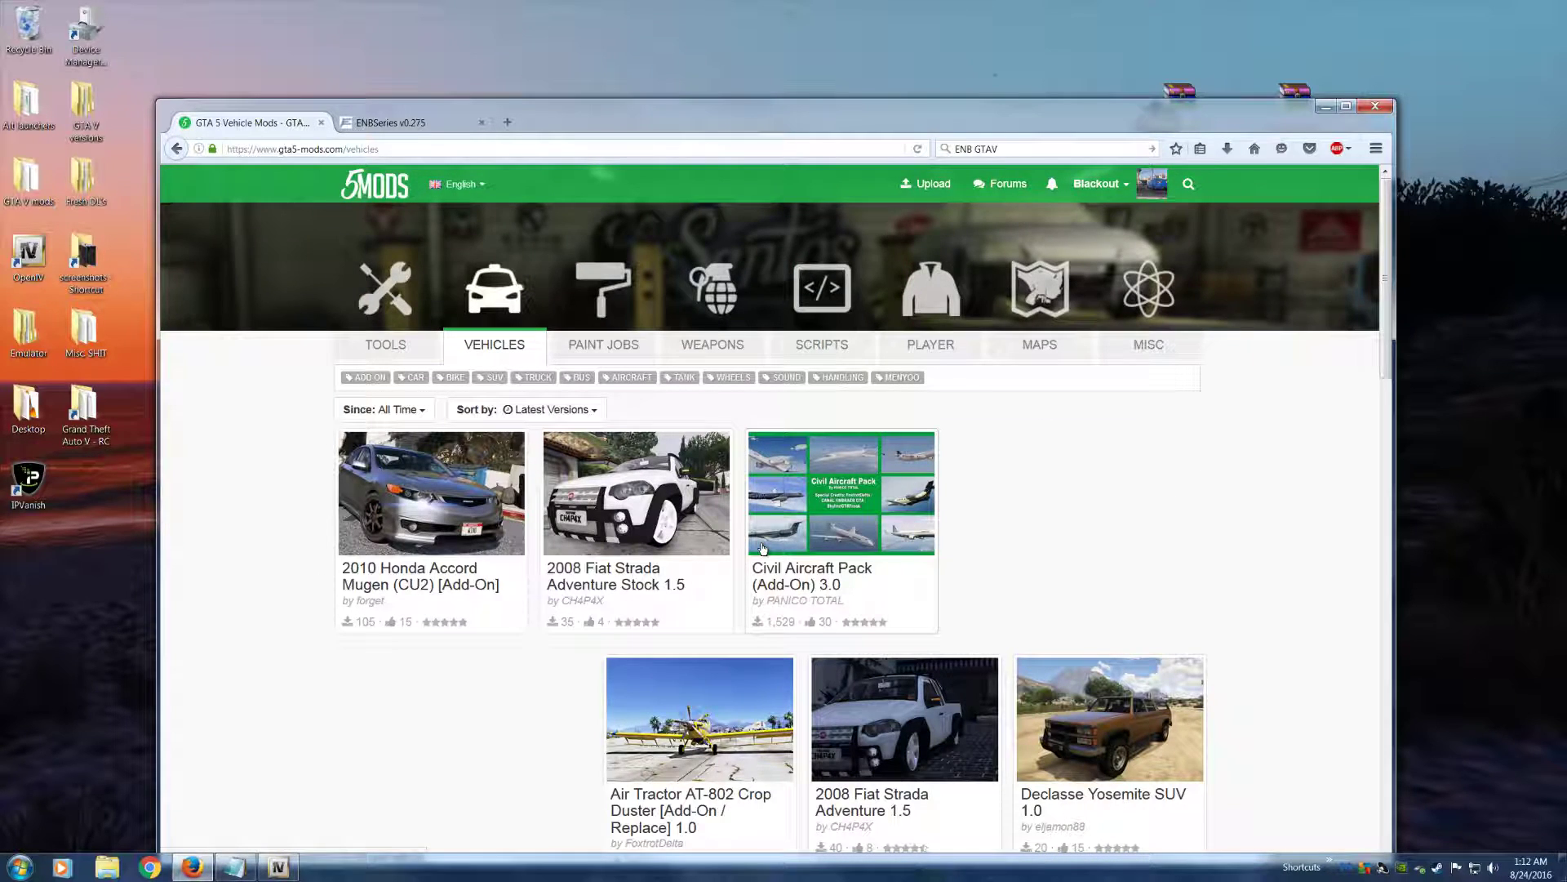
left_click(371, 344)
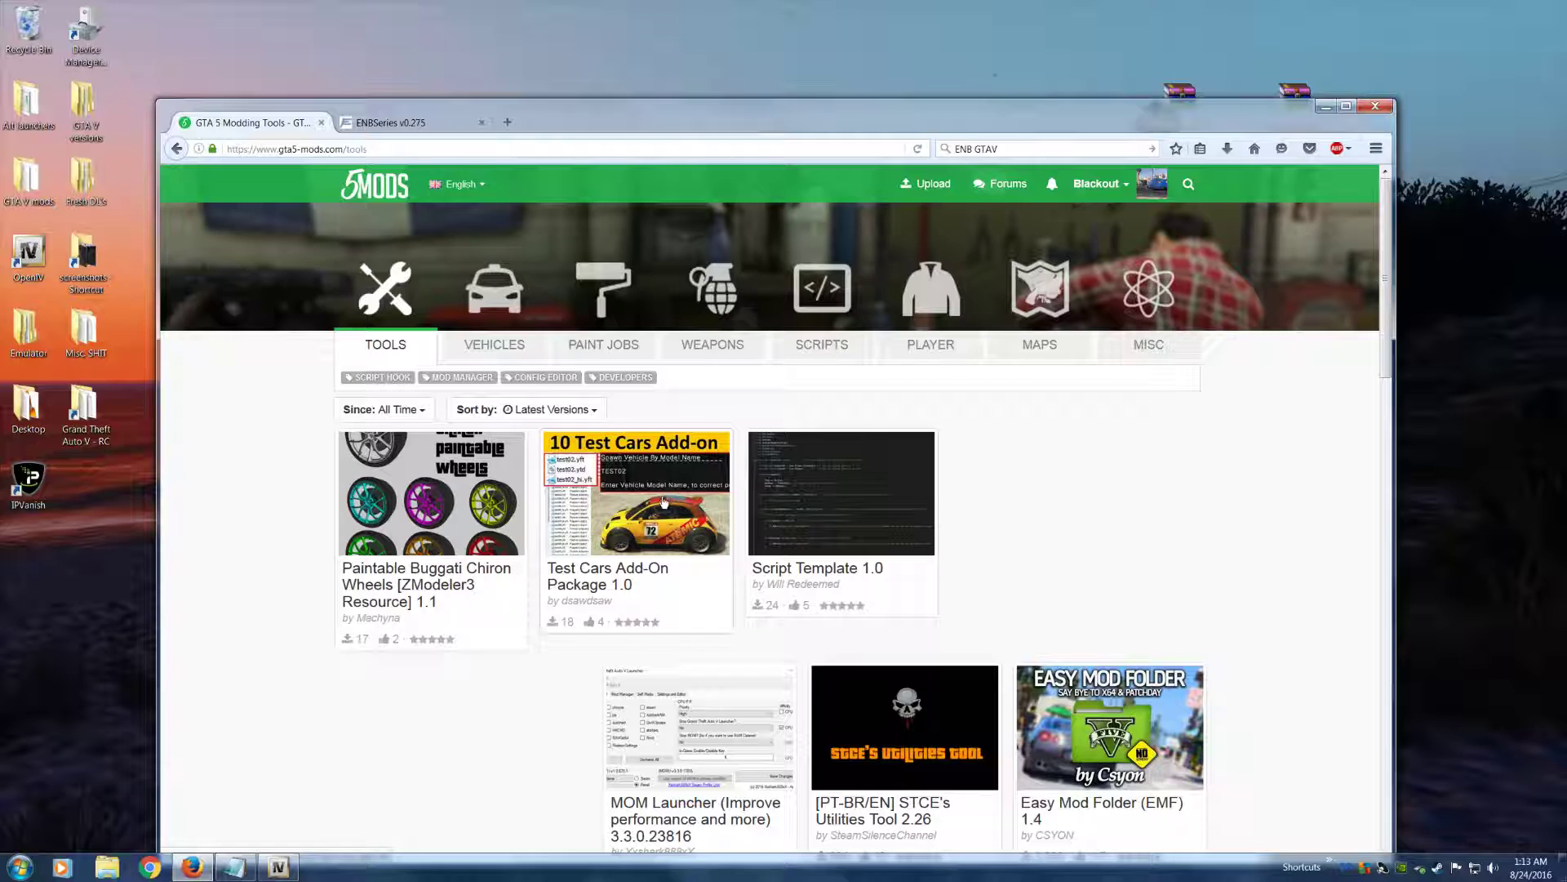
left_click(497, 407)
left_click(997, 507)
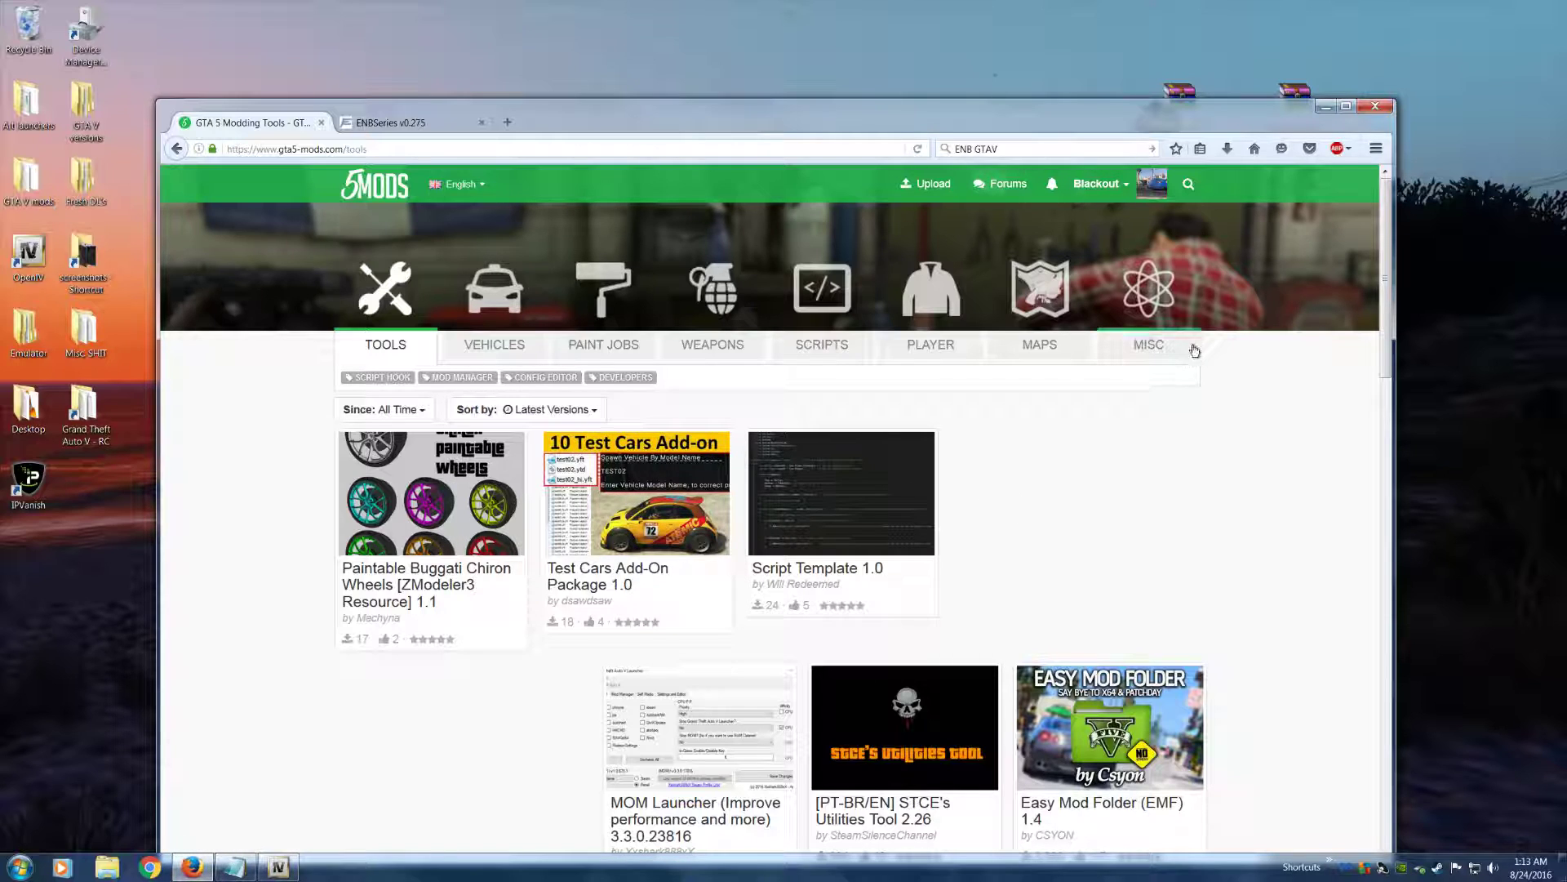
Search GTA5-Mods for the Easy Mod Folder (EMF) tool and open its 1.4 mod page
left_click(1189, 185)
type("EMF")
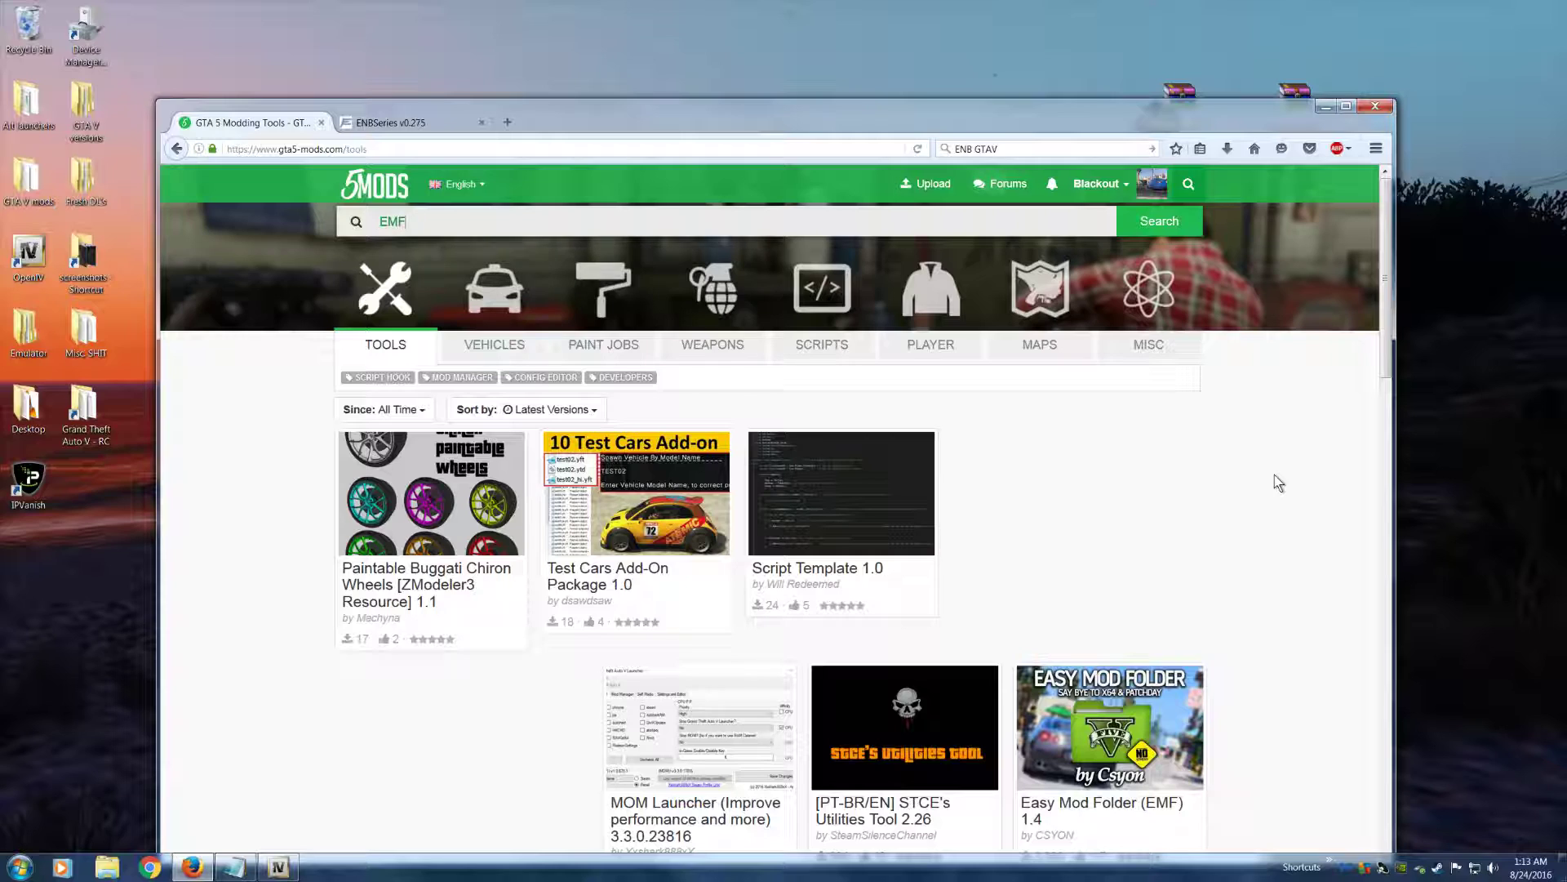
key("Return")
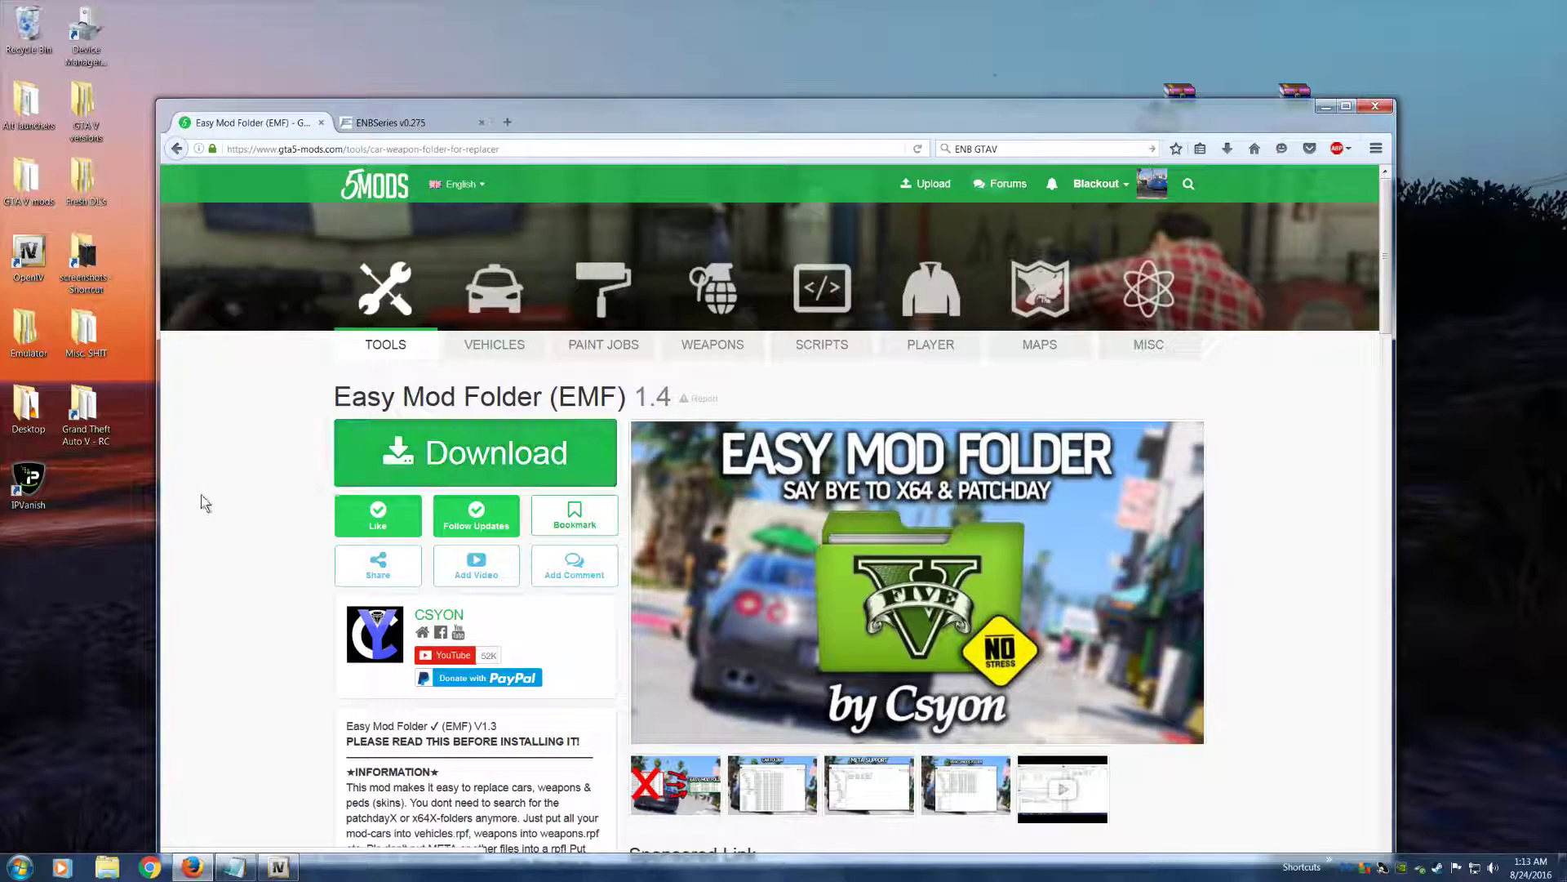
left_click_drag(575, 121, 665, 36)
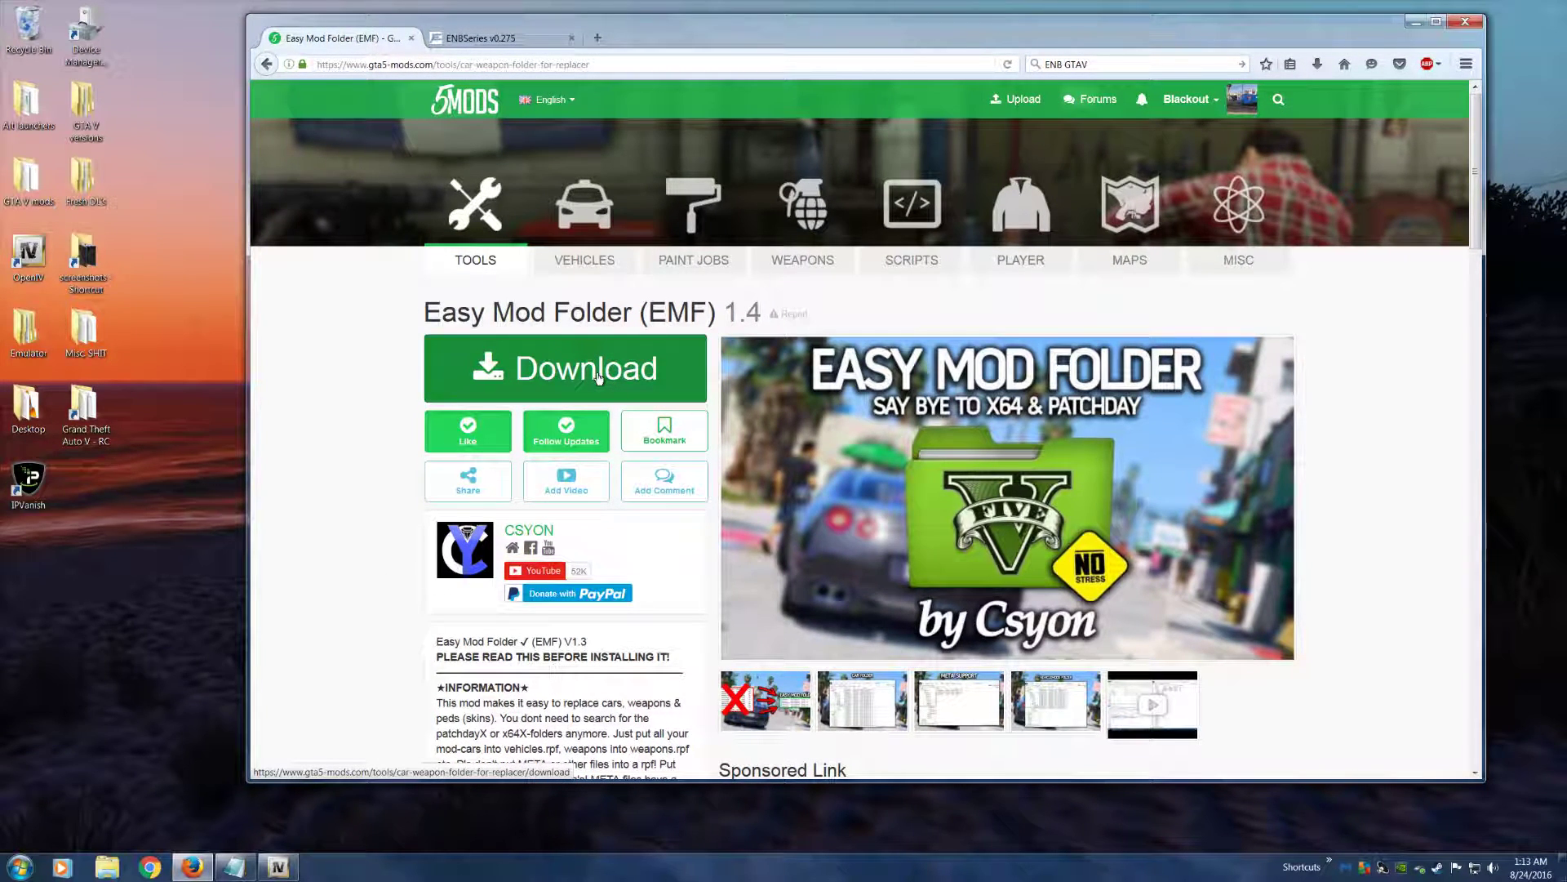
Read the Easy Mod Folder description, including the information, META, path, tuning parts and add-ons sections
scroll(380, 421, "down", 4)
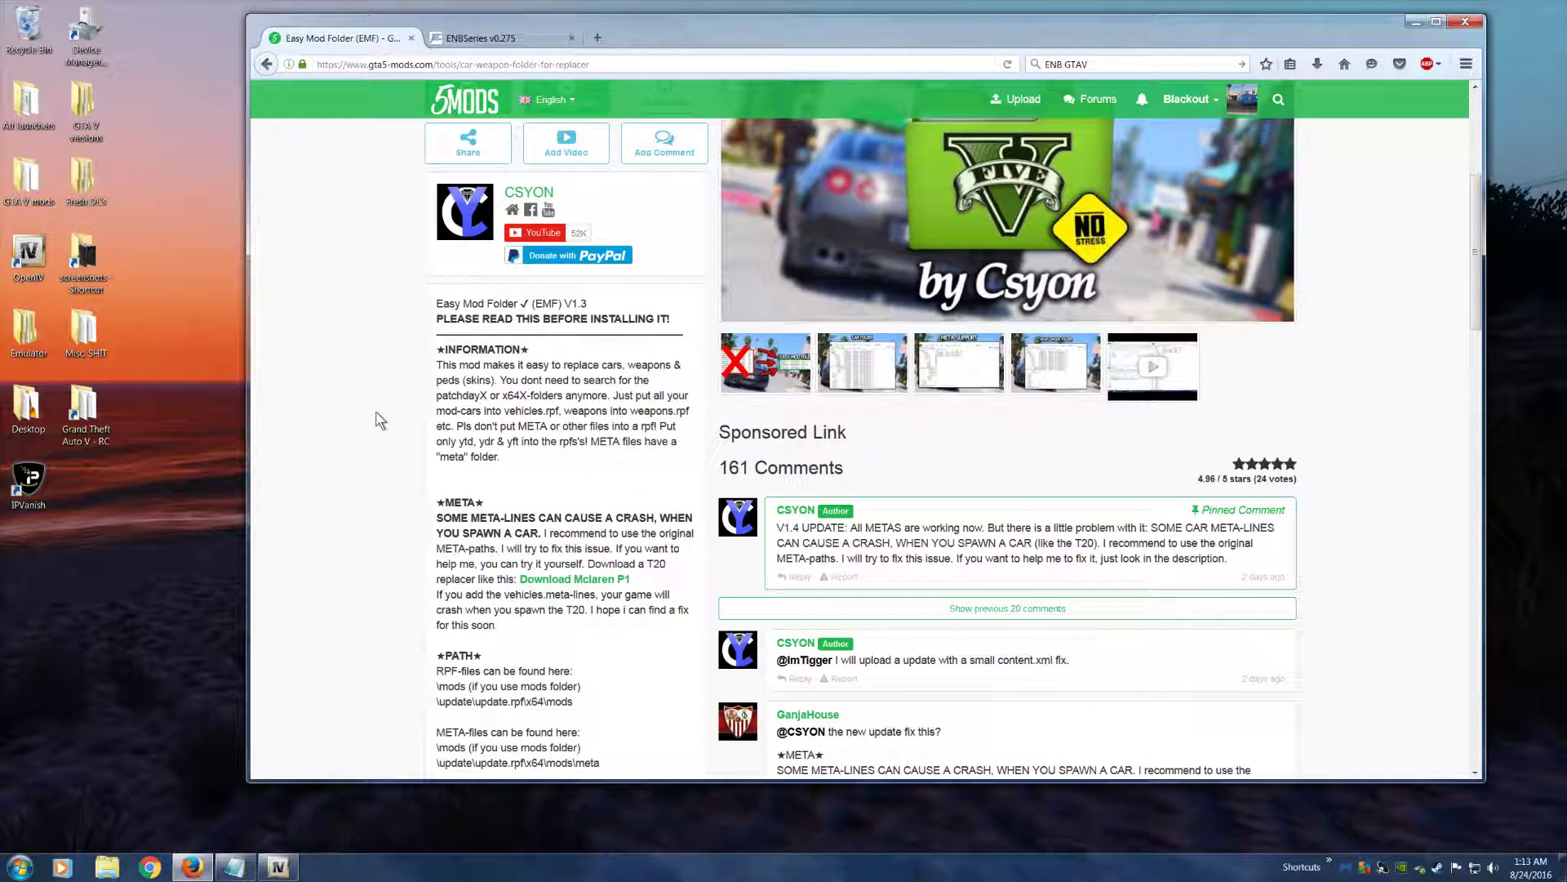
scroll(365, 472, "down", 2)
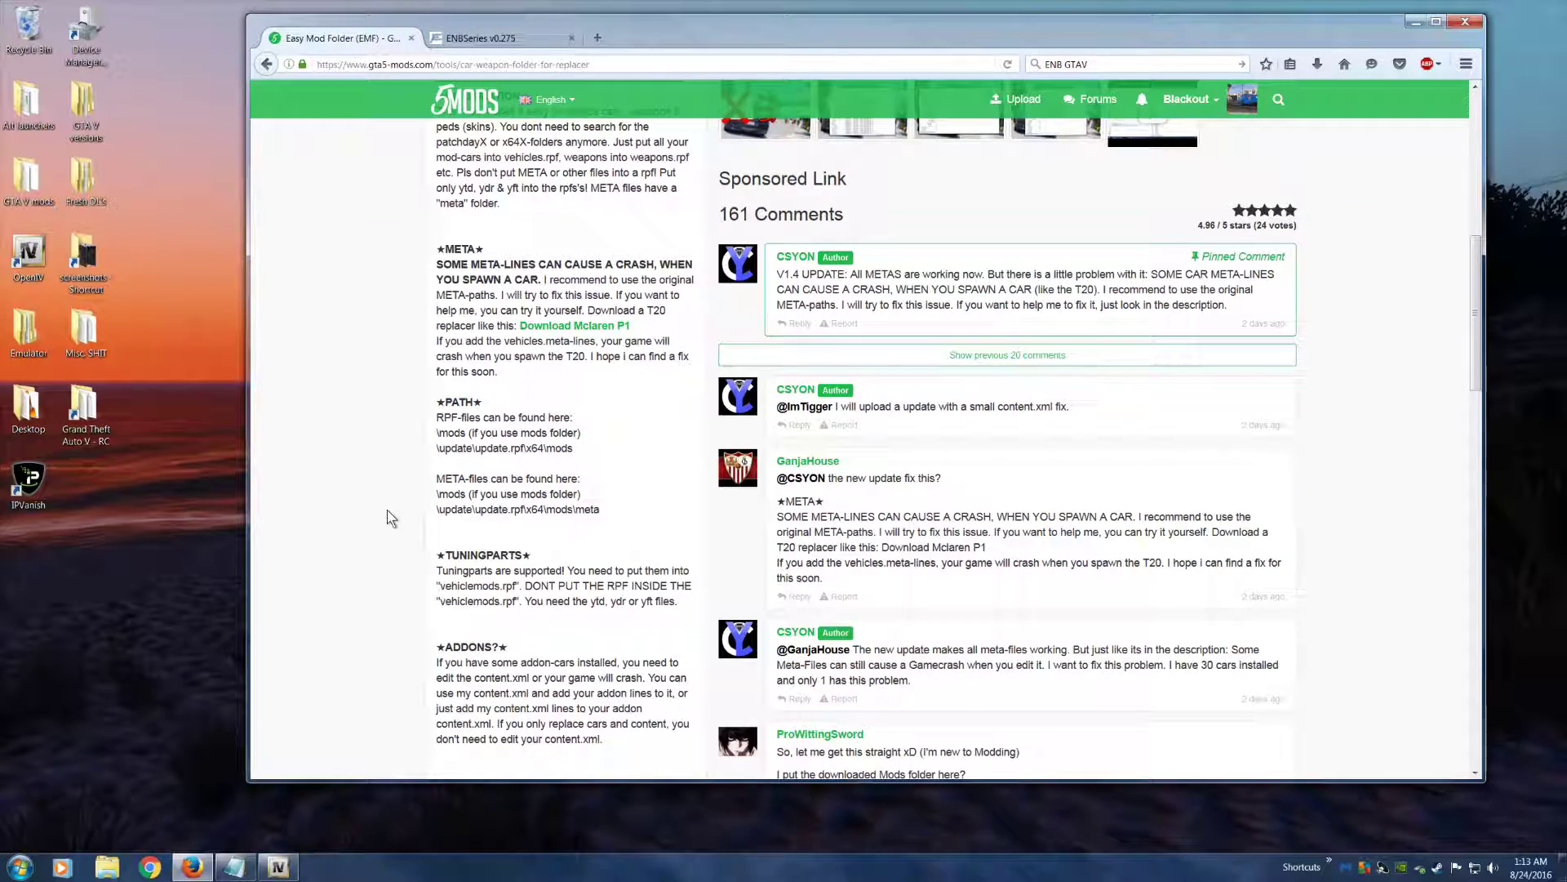
scroll(389, 517, "up", 6)
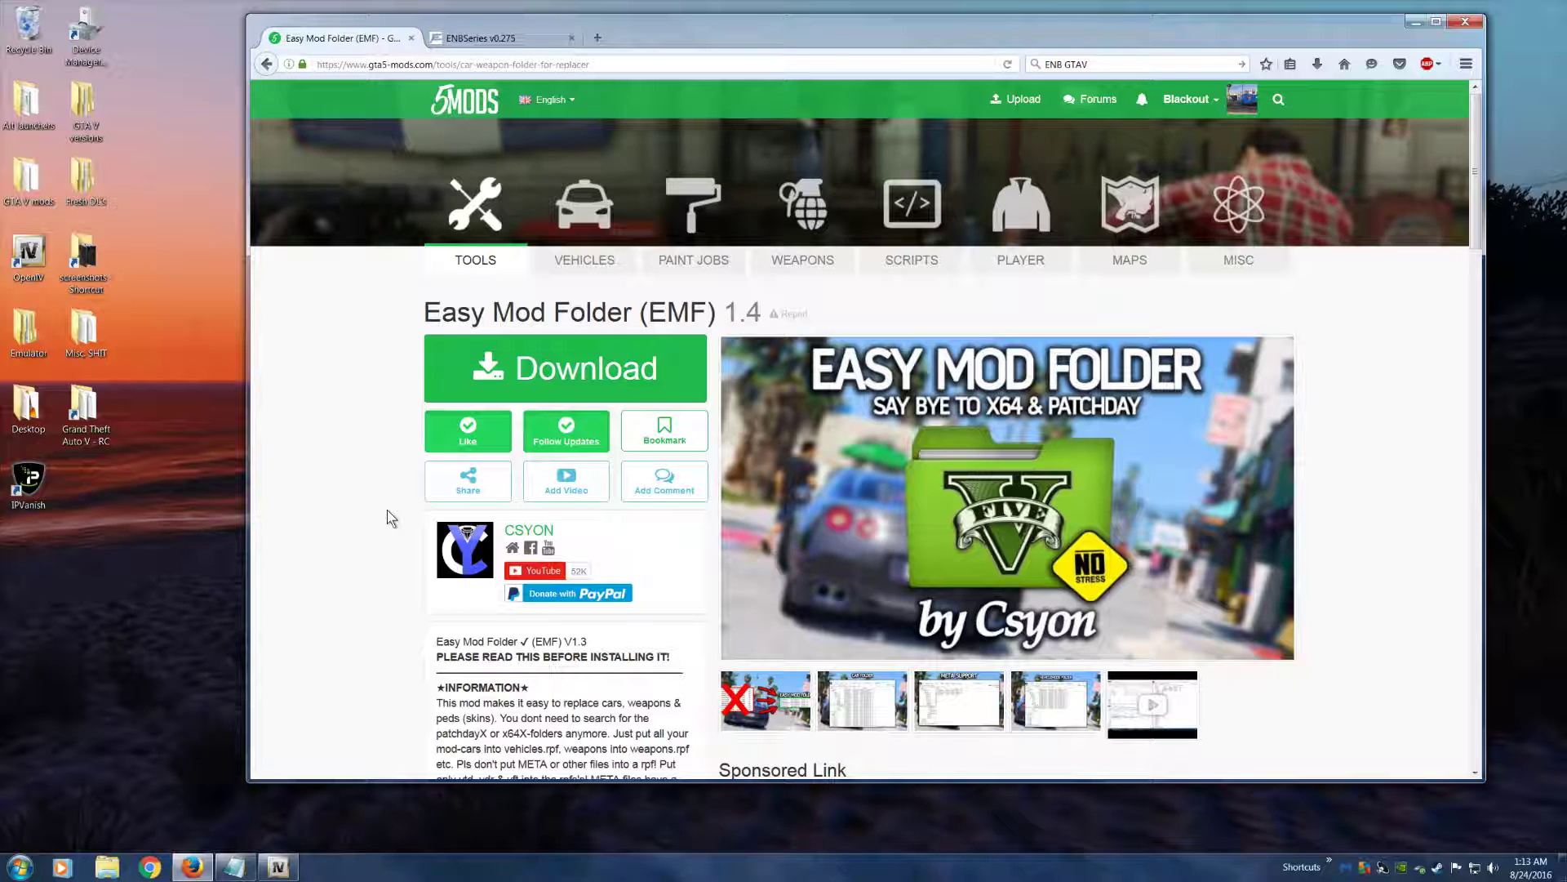
scroll(364, 608, "down", 3)
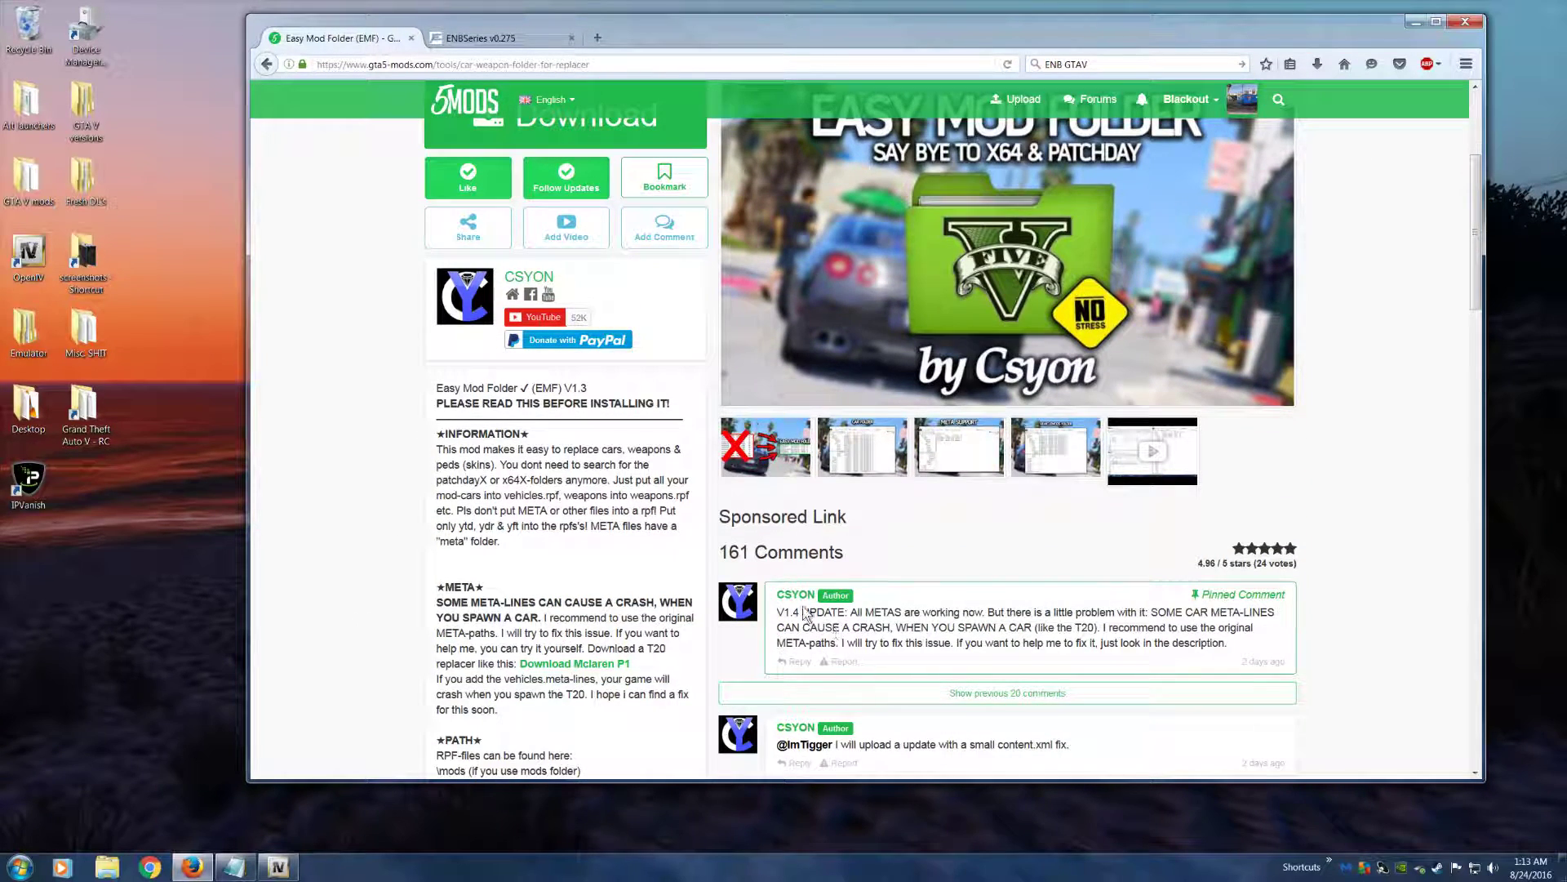
scroll(559, 520, "down", 3)
Download Easy Mod Folder 1.4, saving the file e9ad4f-EASY MOD FOLDER BY CSYON V1.4.zip, and uncover the desktop behind the browser
scroll(559, 520, "up", 6)
left_click(575, 284)
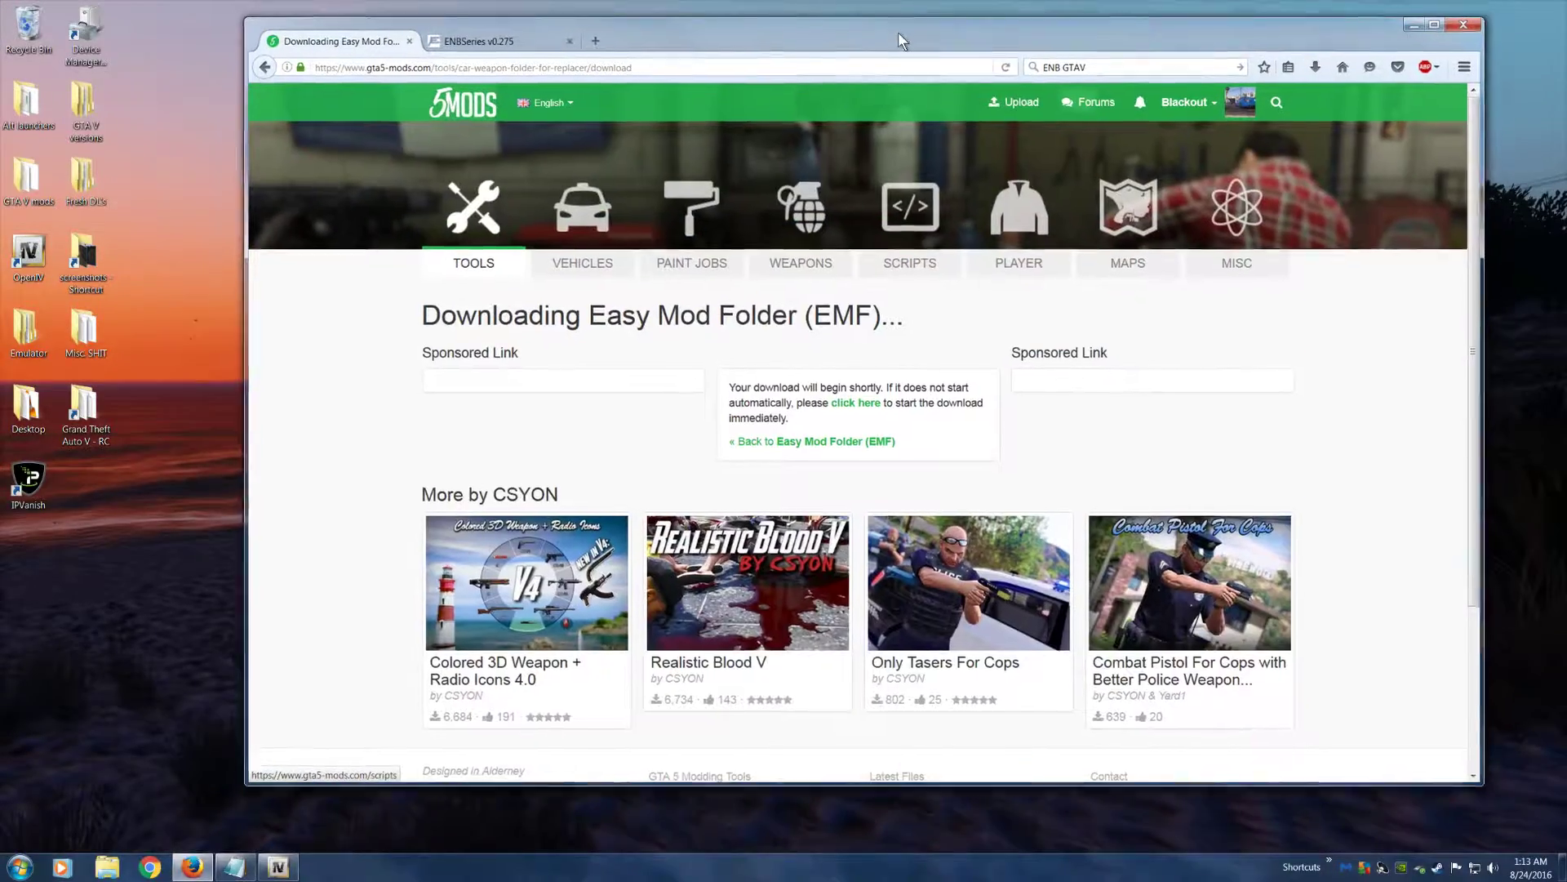
left_click_drag(898, 32, 784, 212)
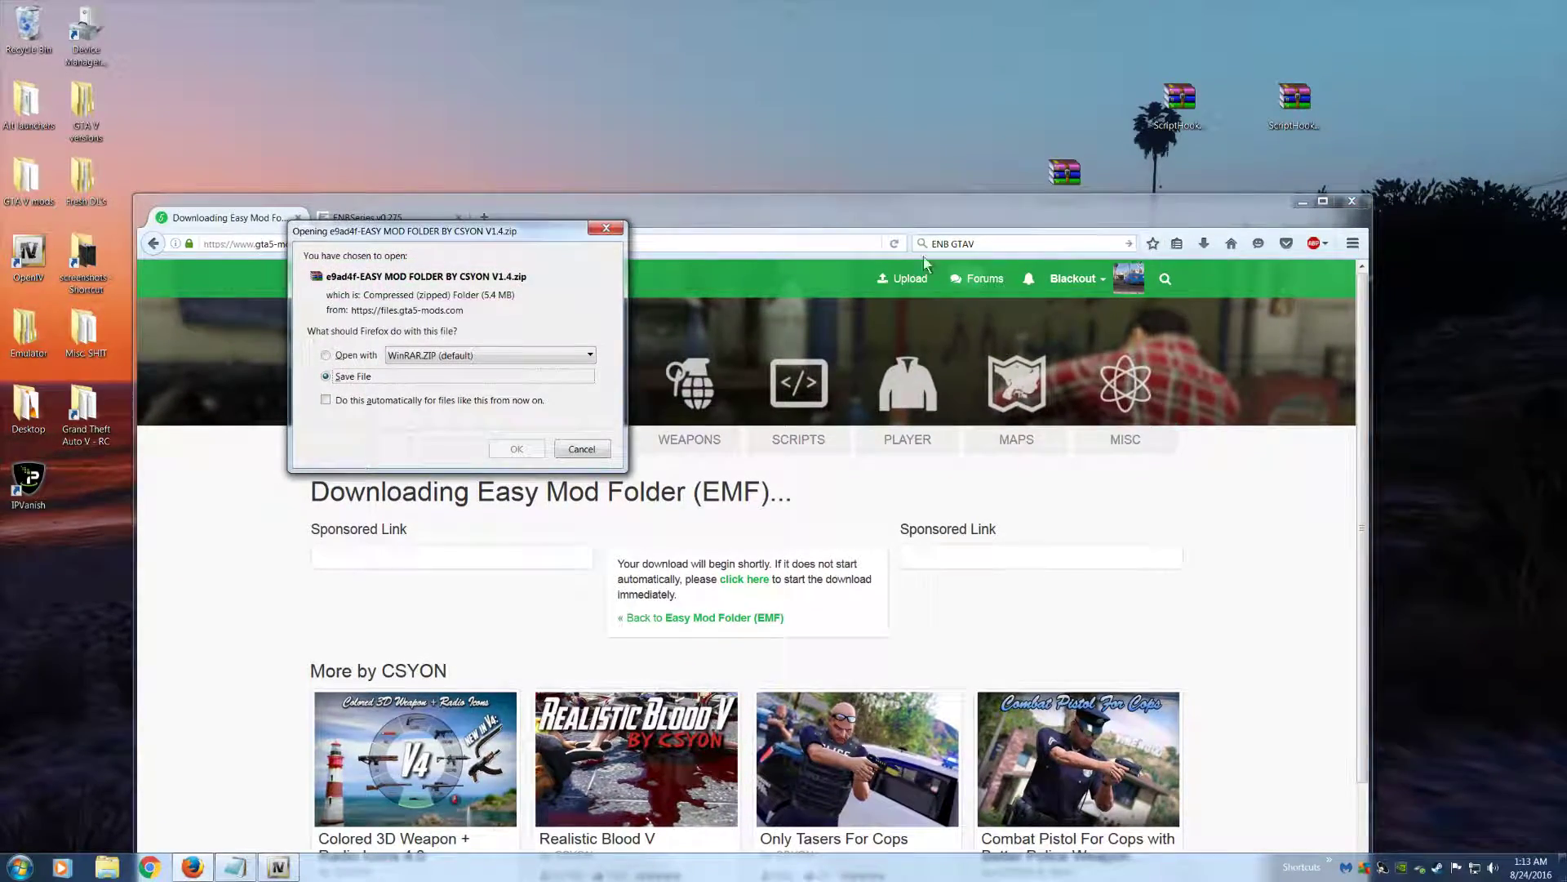
left_click(541, 448)
left_click_drag(959, 231, 907, 283)
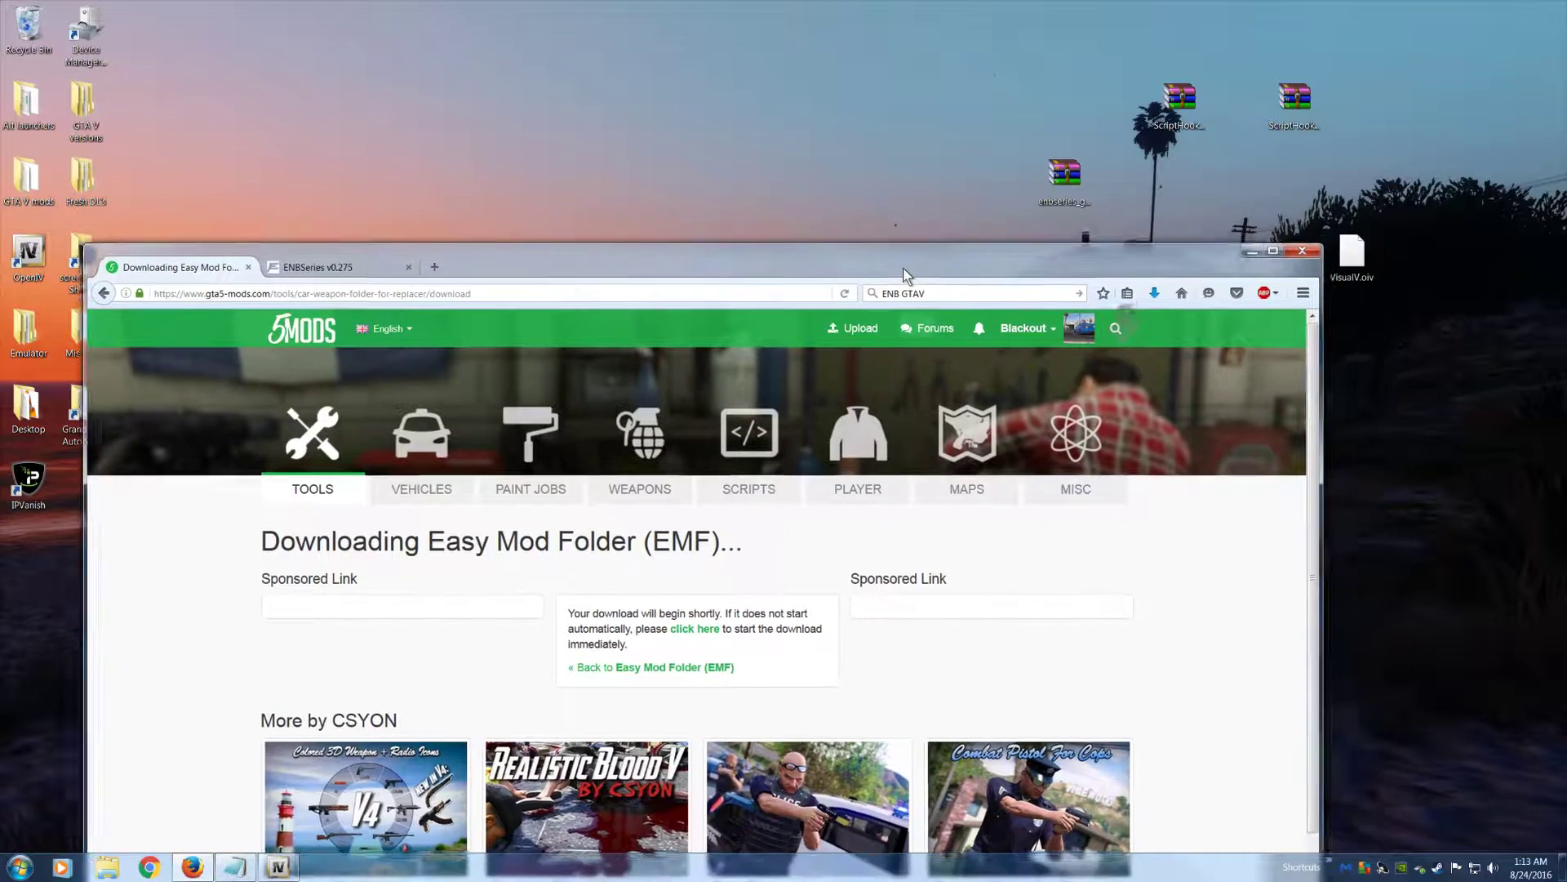
Place the downloaded Easy Mod Folder zip on the desktop, minimize the browser and open the archive in WinRAR
left_click(1153, 295)
left_click_drag(1046, 368, 841, 104)
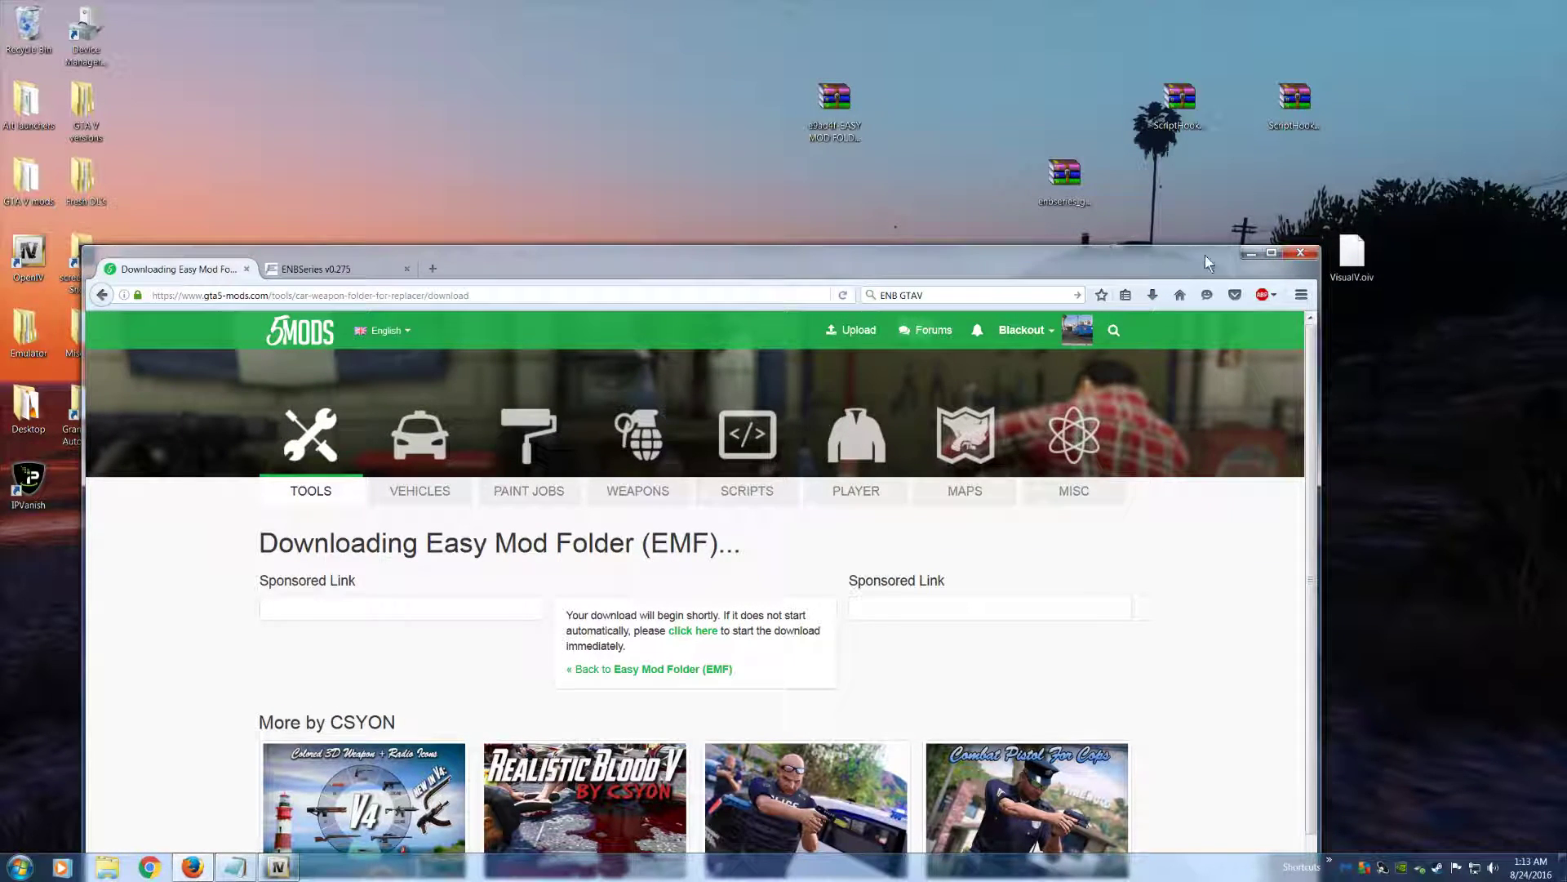
left_click(1250, 253)
double_click(859, 114)
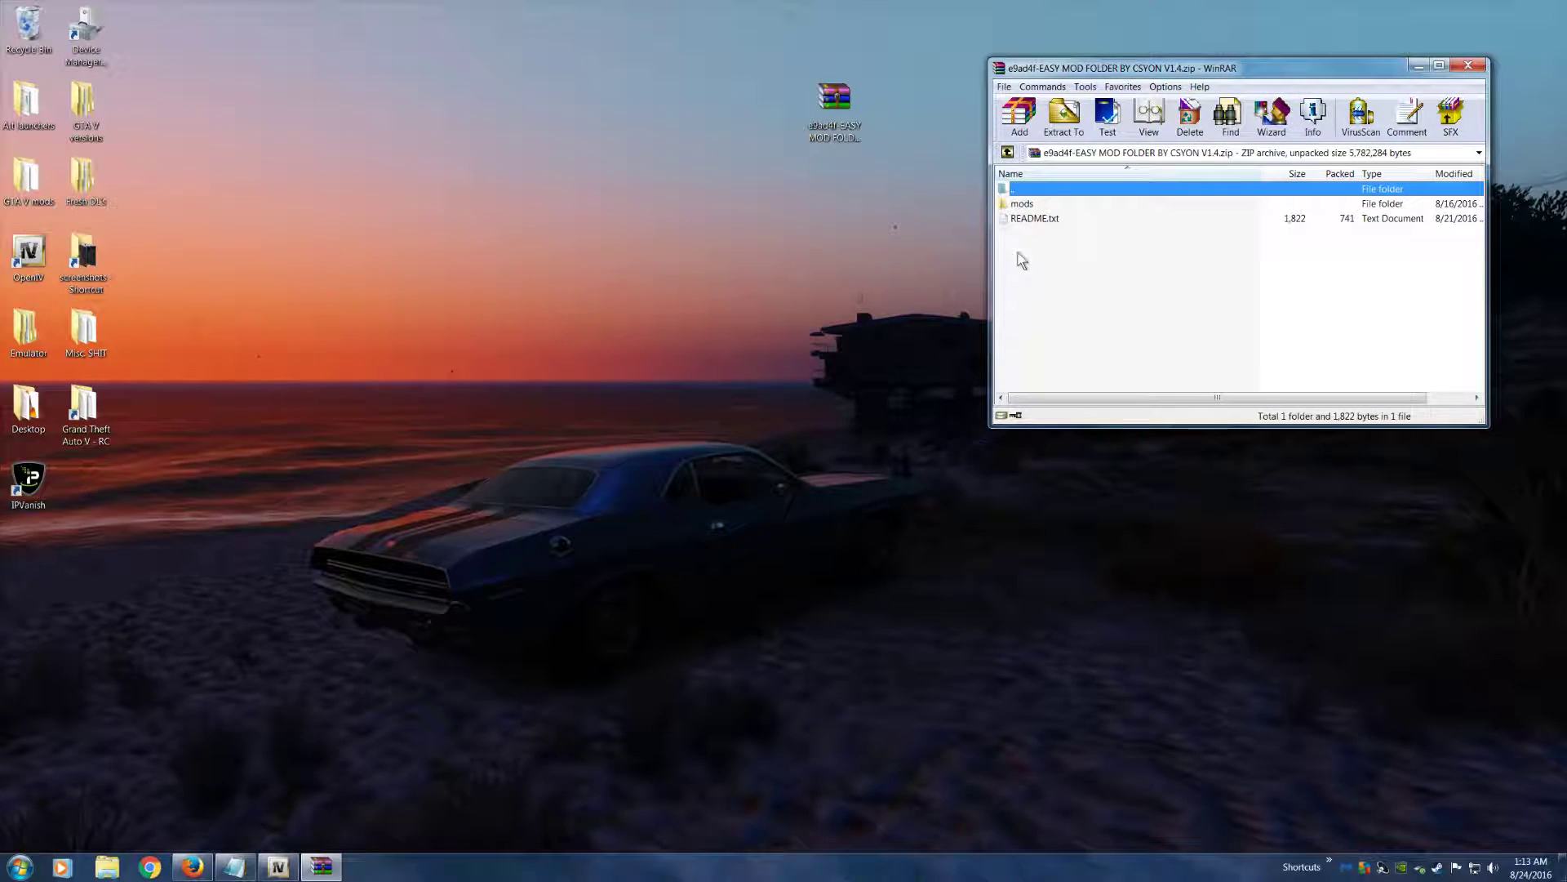
Open README.txt from the archive and read its information, RPF and META file locations, and game crash notes
left_click(1025, 221)
double_click(1025, 220)
left_click_drag(742, 194, 768, 630)
left_click(329, 292)
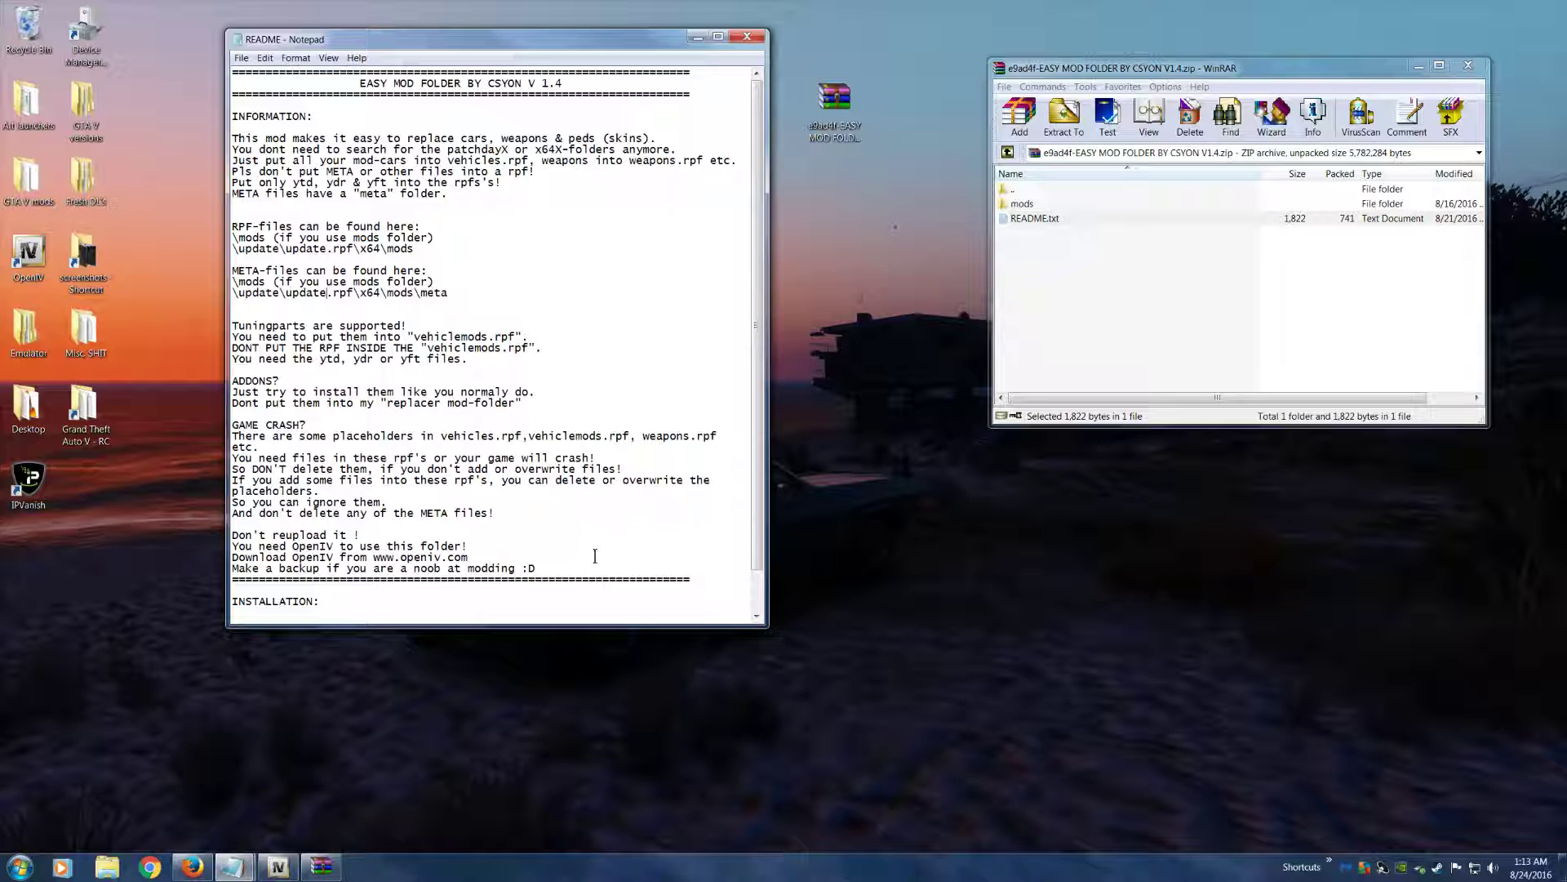
left_click_drag(486, 54, 495, 173)
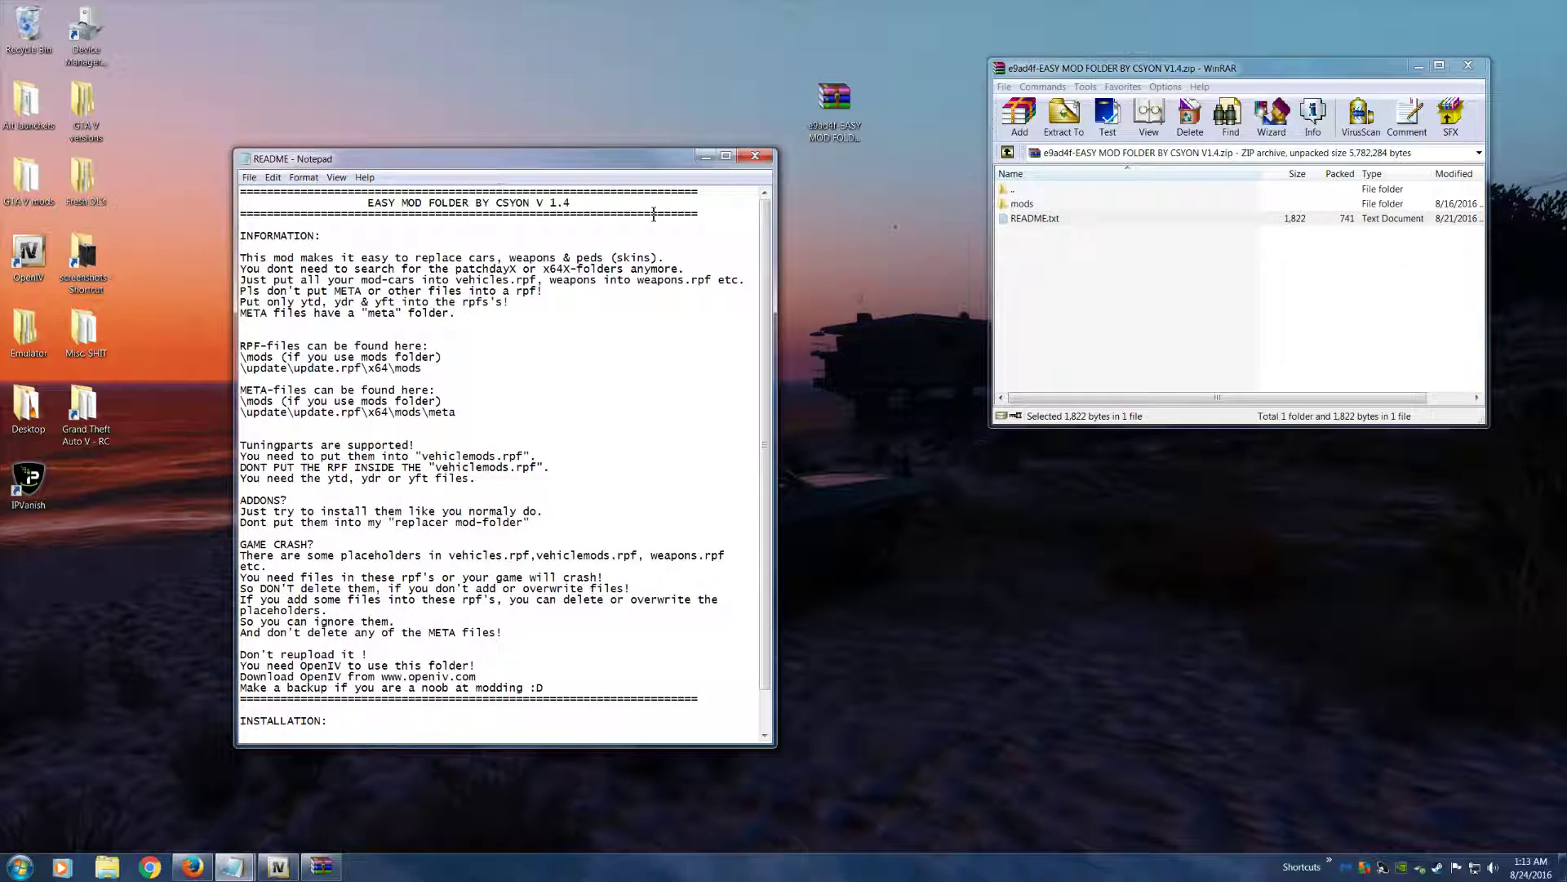
left_click(1022, 204)
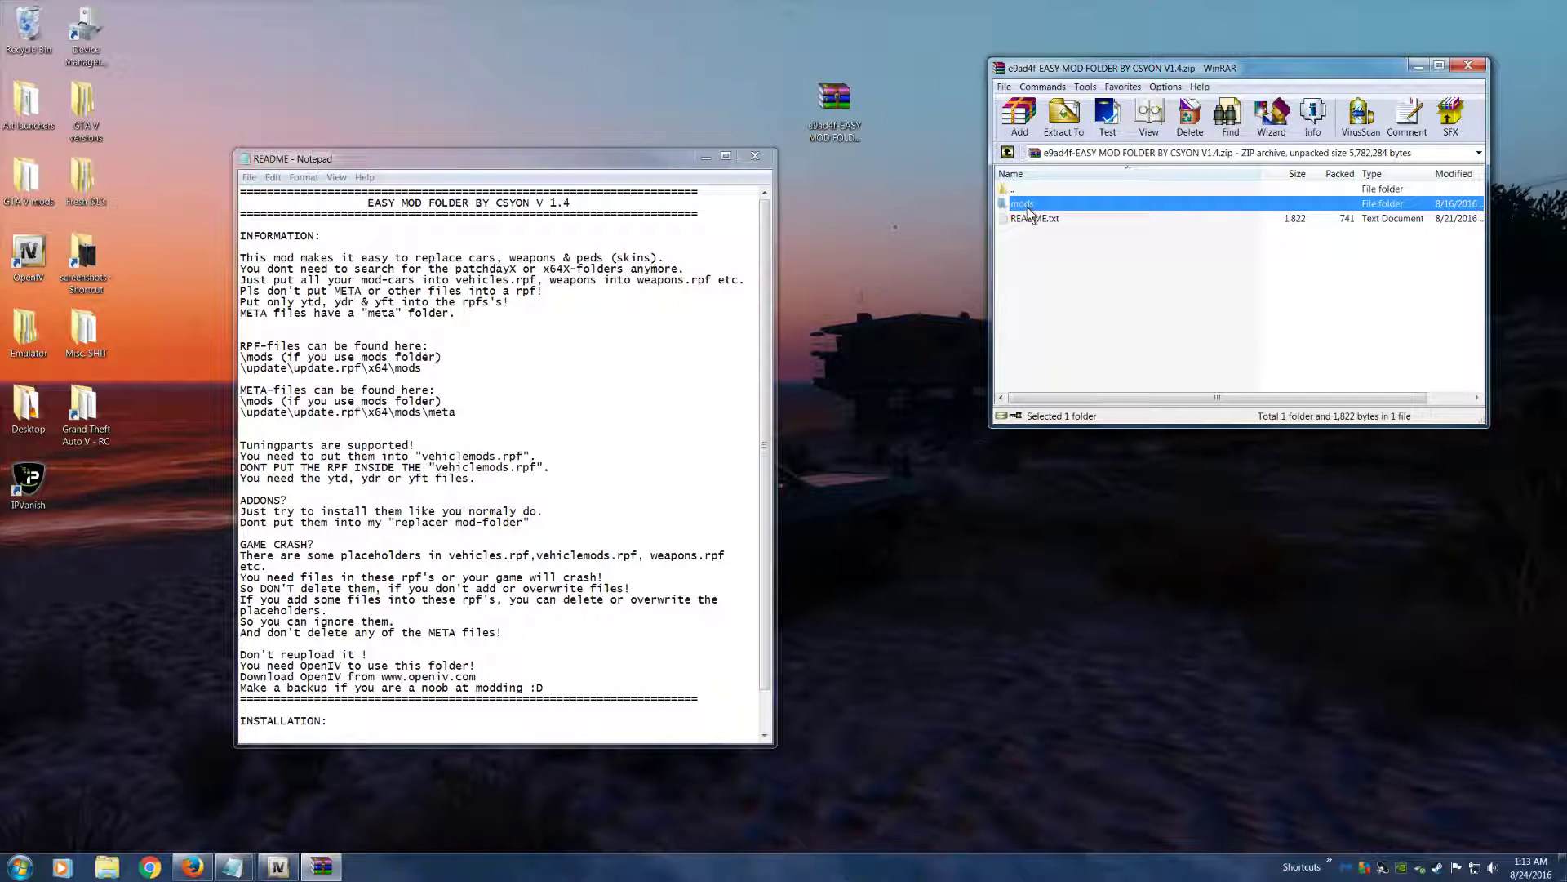
left_click_drag(537, 162, 584, 114)
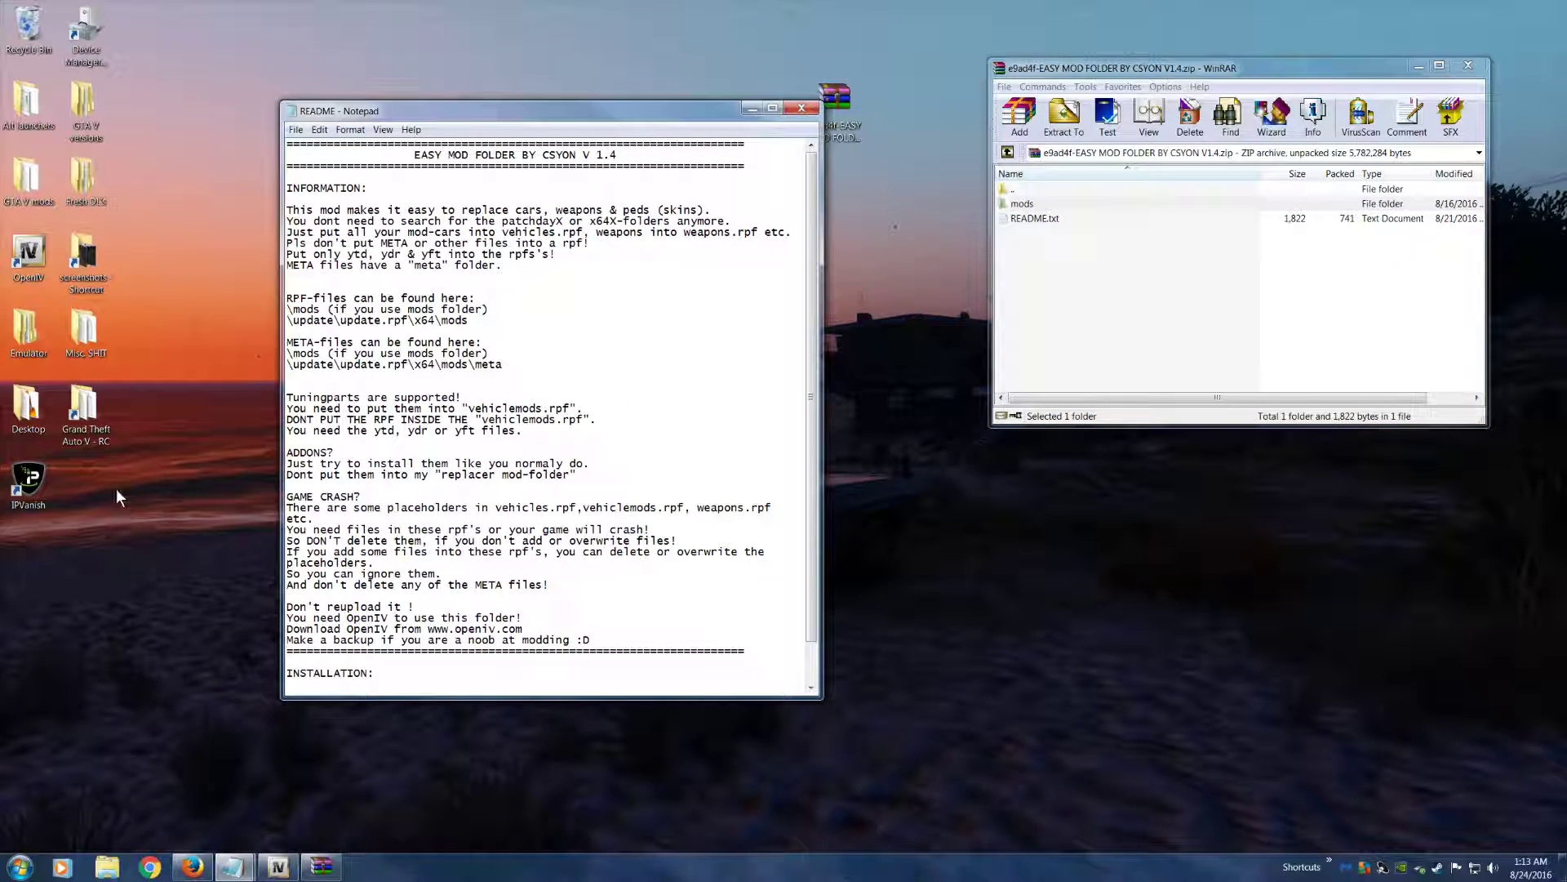
Open the Grand Theft Auto V folder and the archive's mods folder, and match the update folder in both
double_click(91, 428)
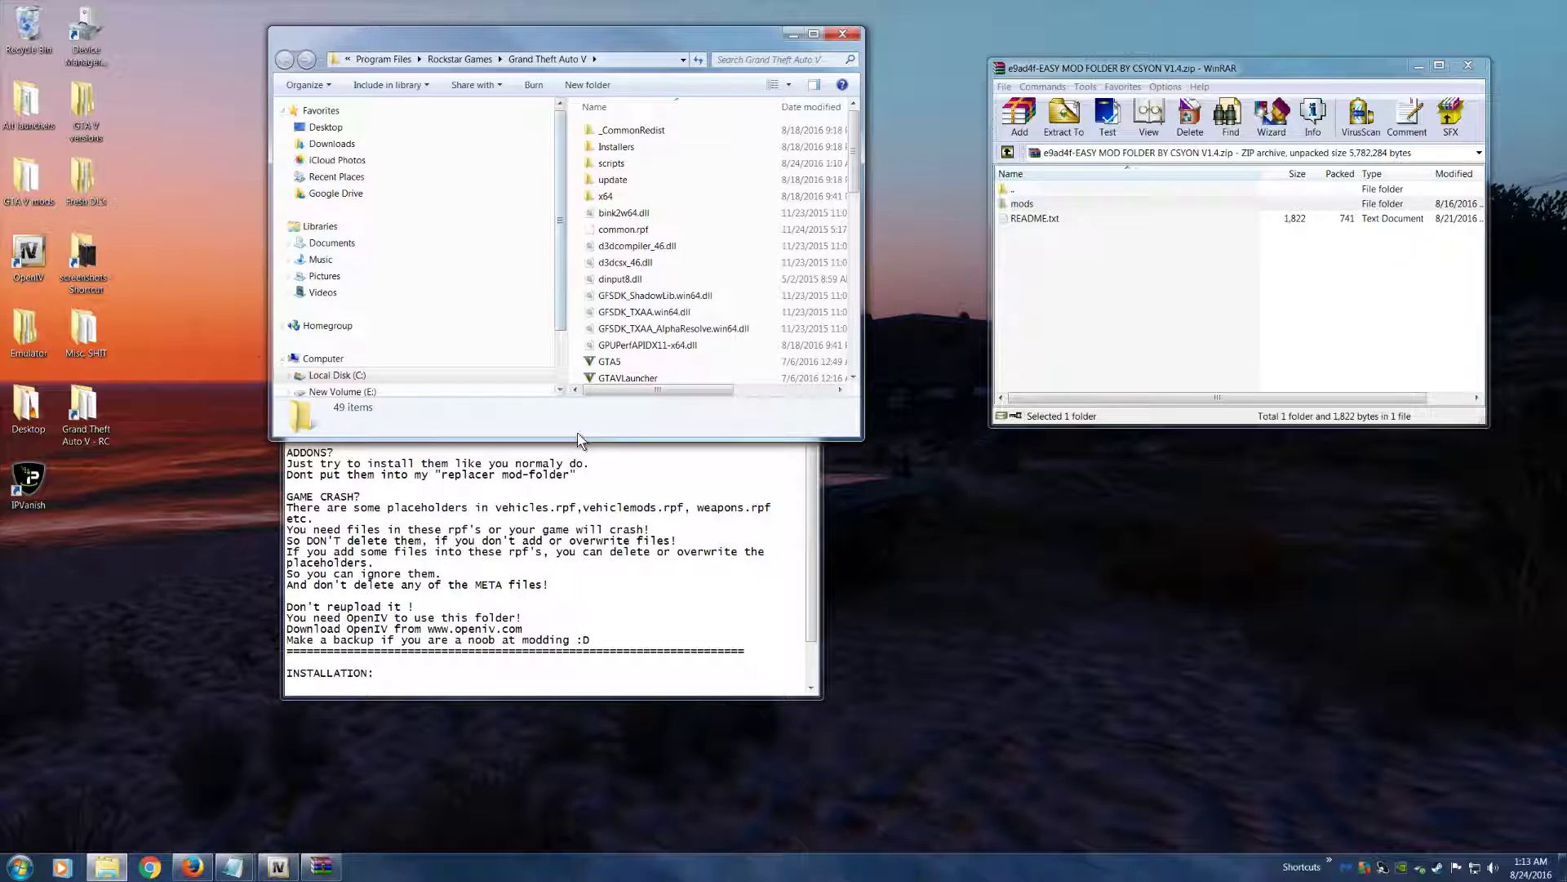
left_click_drag(862, 437, 895, 640)
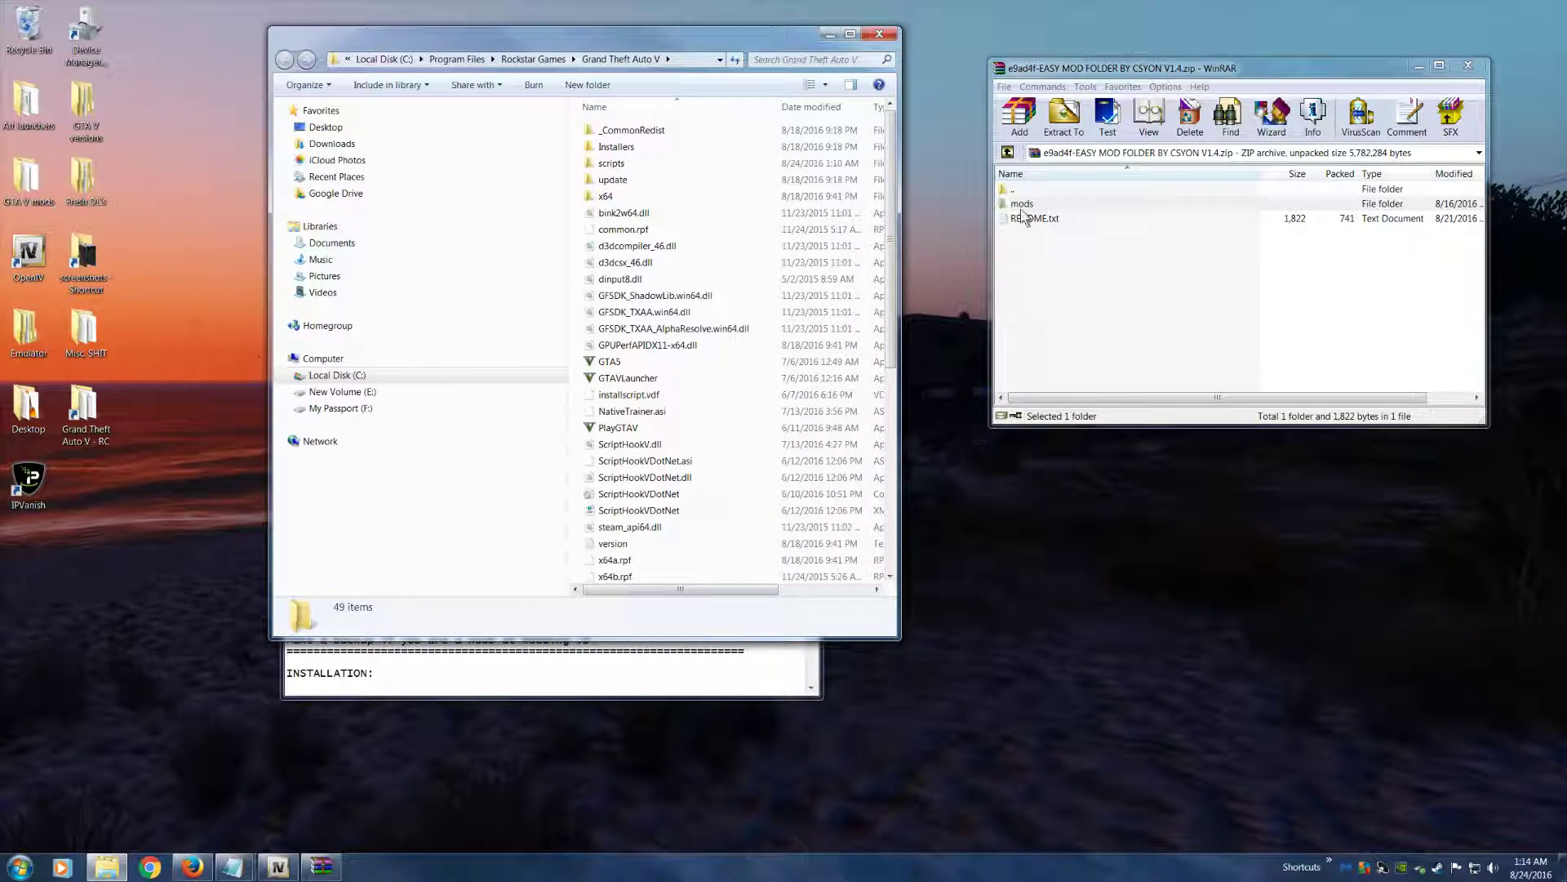
left_click(1086, 259)
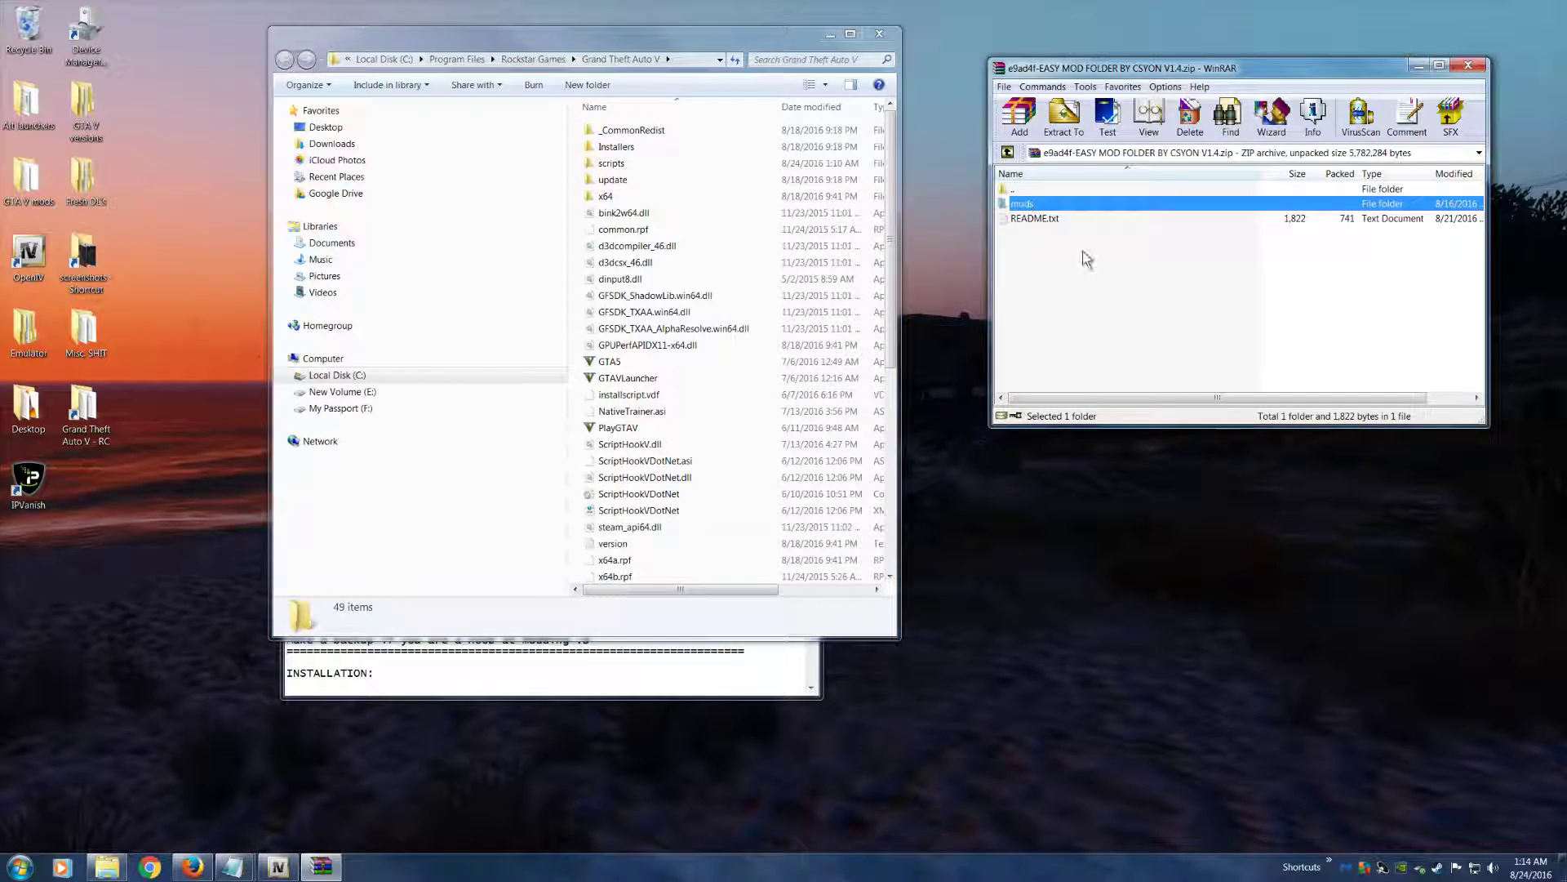
double_click(1035, 204)
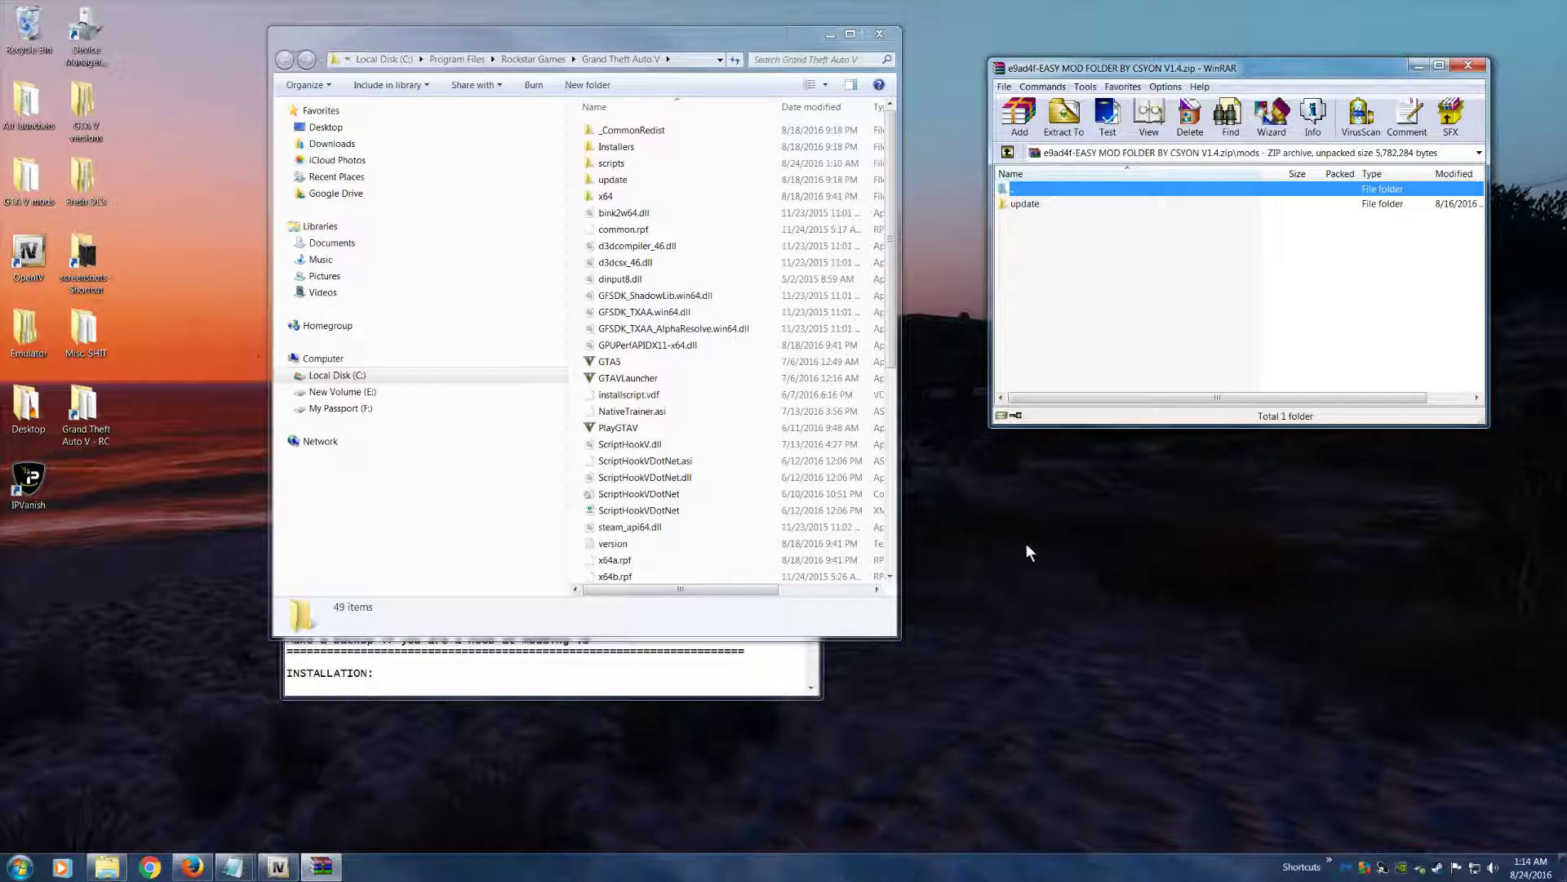
left_click(1053, 204)
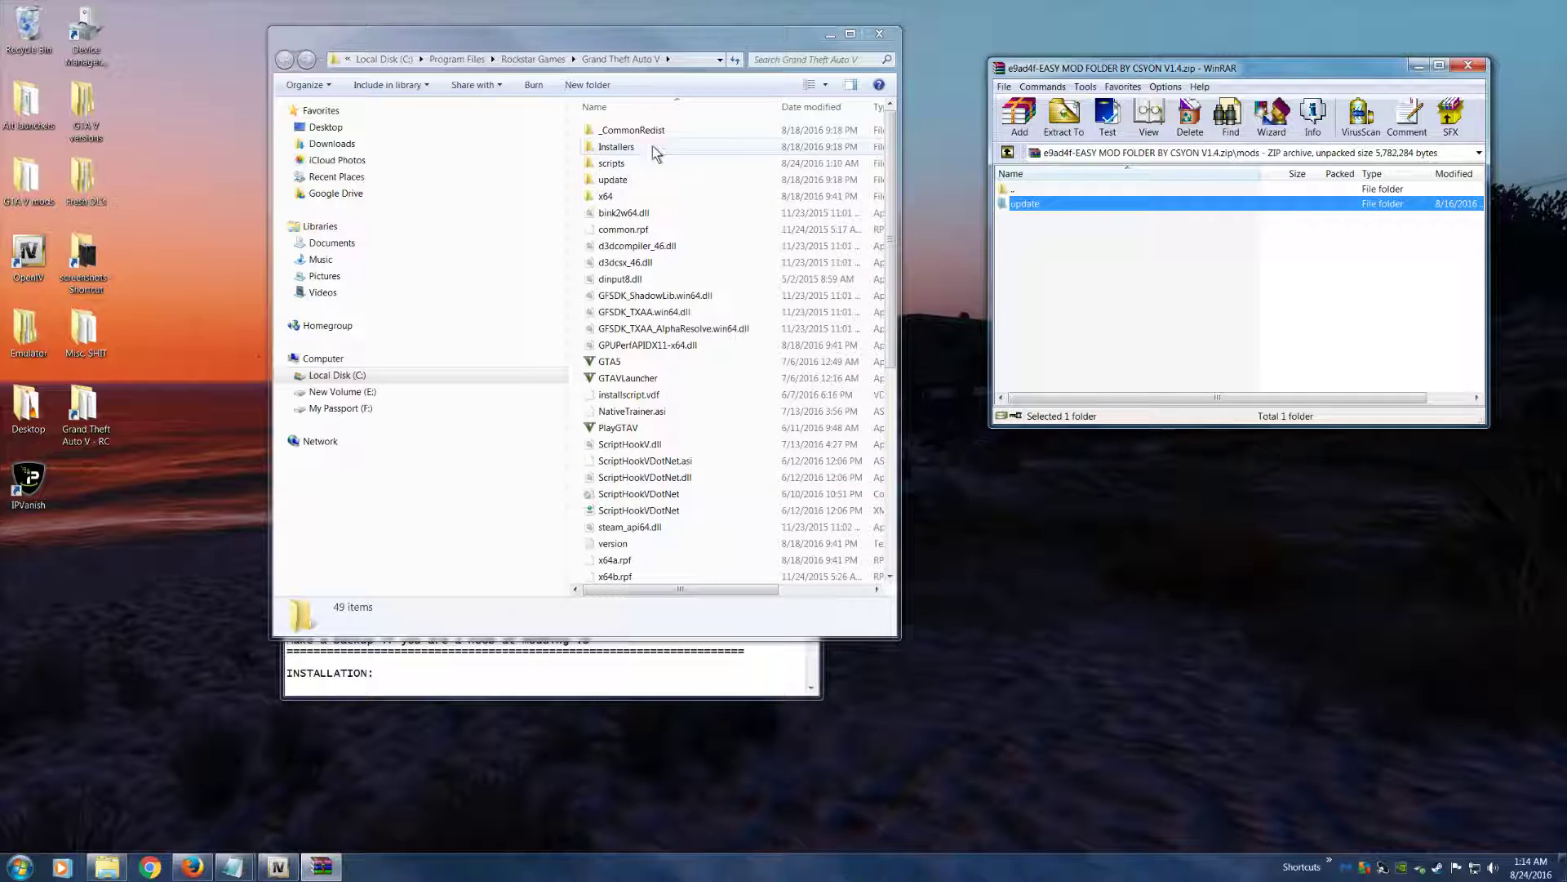
left_click(624, 182)
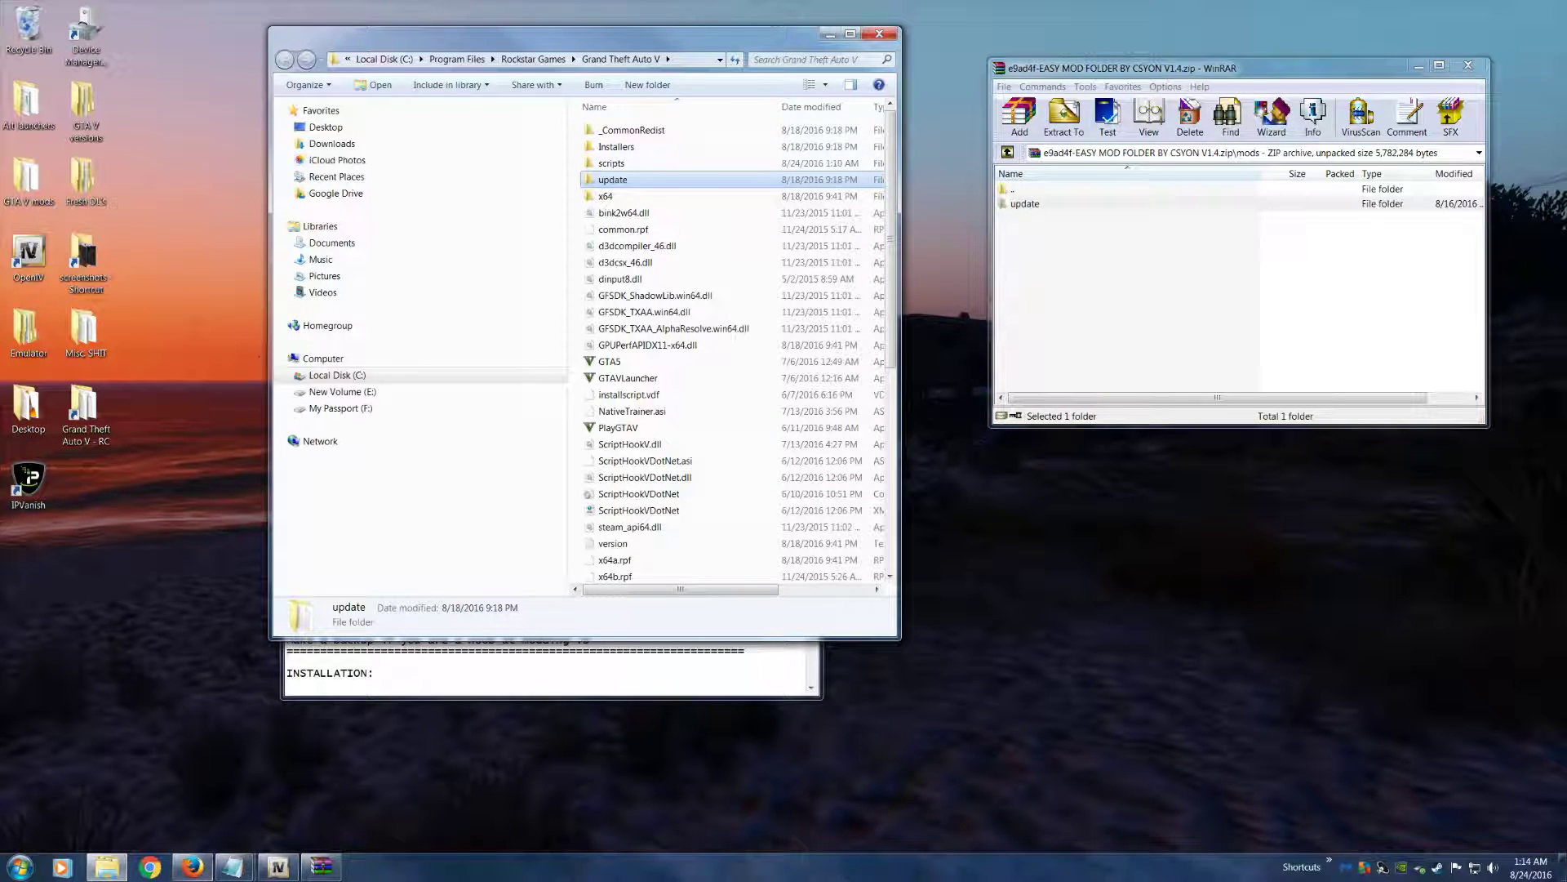
Switch to OpenIV, close the README, and arrange the OpenIV and WinRAR windows so both are visible
left_click(279, 869)
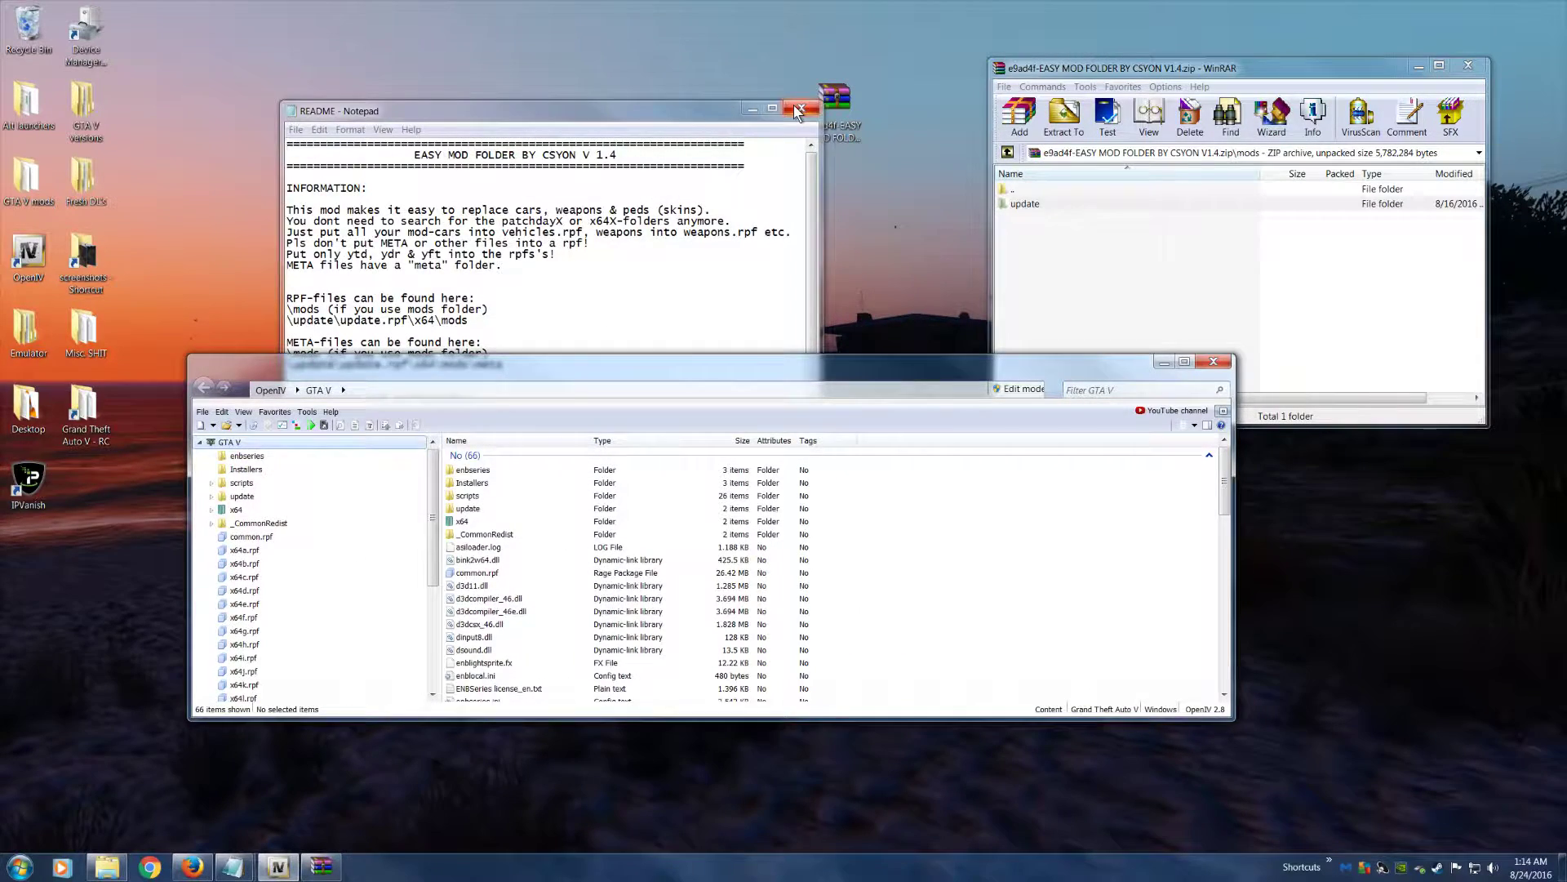
left_click(797, 110)
left_click_drag(647, 357, 537, 301)
left_click_drag(1089, 59, 1097, 1)
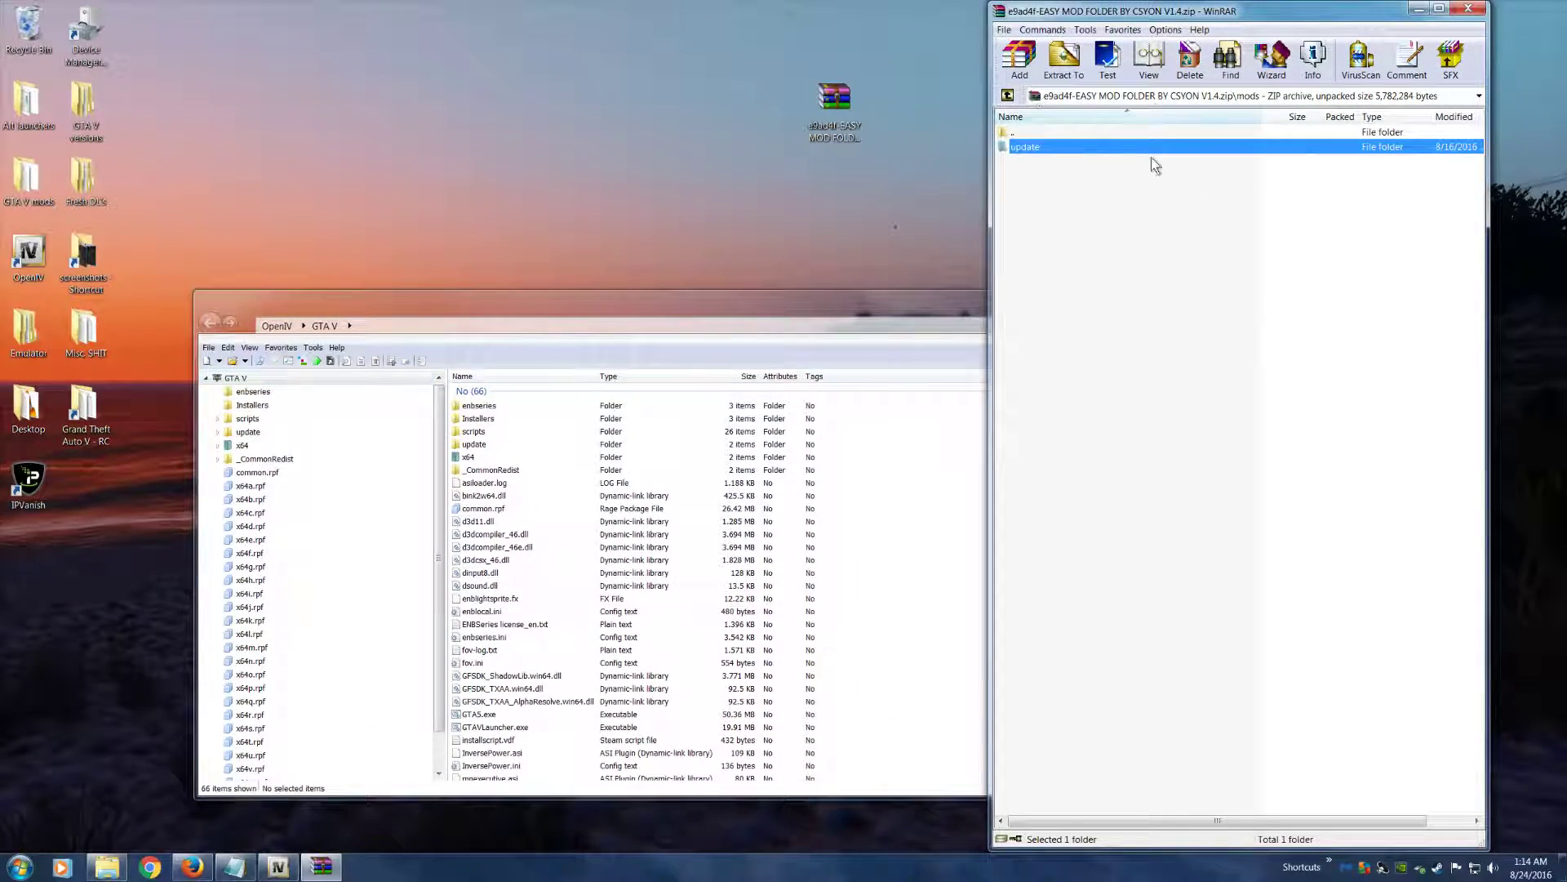
left_click_drag(1229, 852, 1213, 352)
left_click_drag(1157, 71, 704, 23)
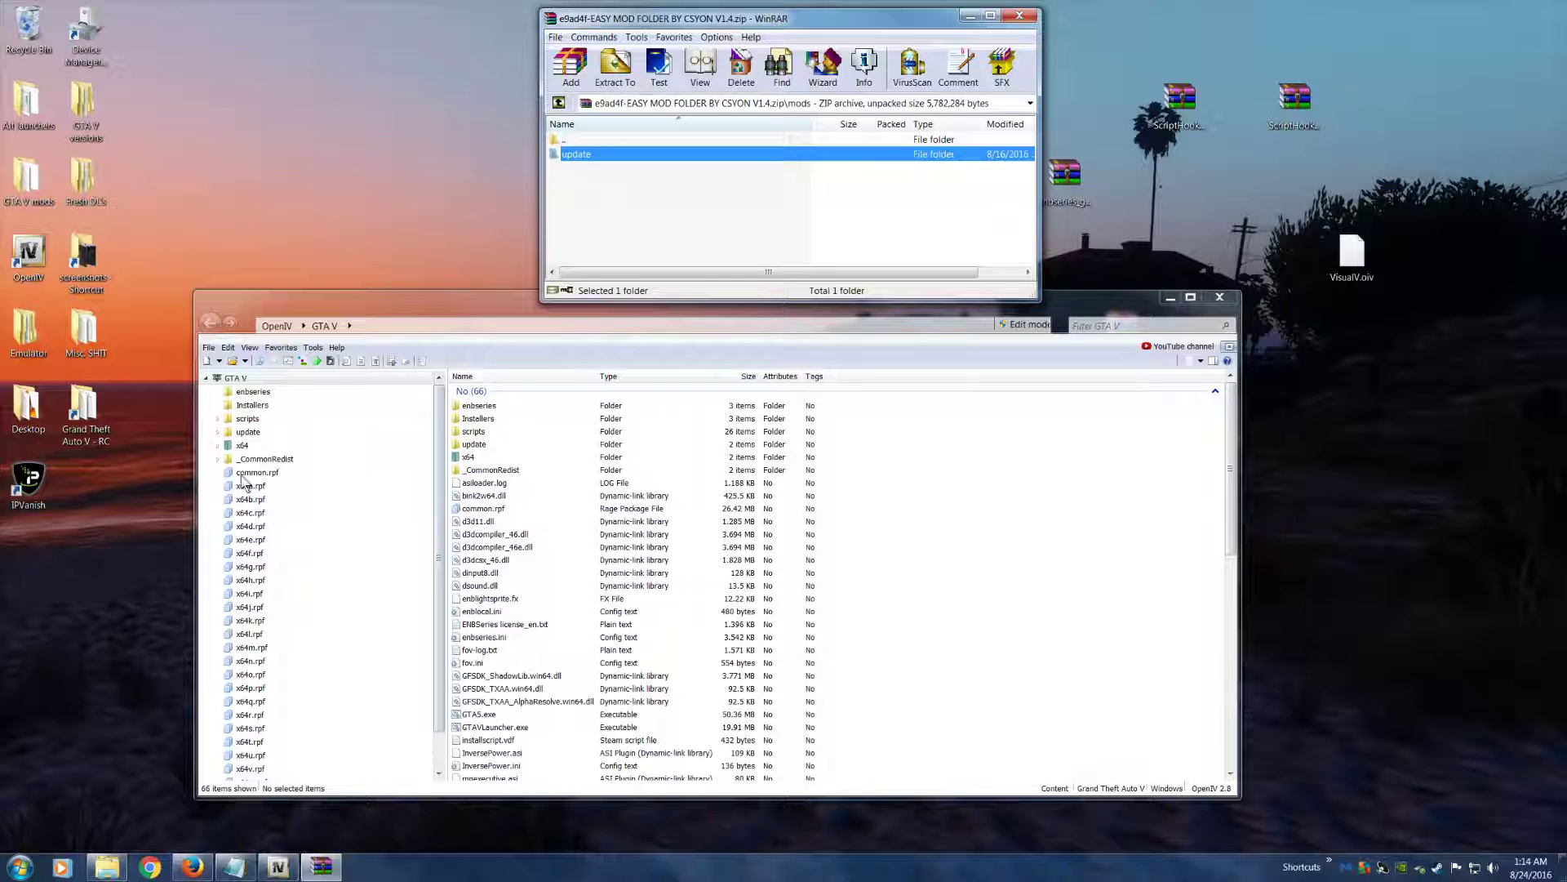
Open update and its update.rpf in both OpenIV and the Easy Mod Folder archive
left_click(249, 432)
left_click(581, 154)
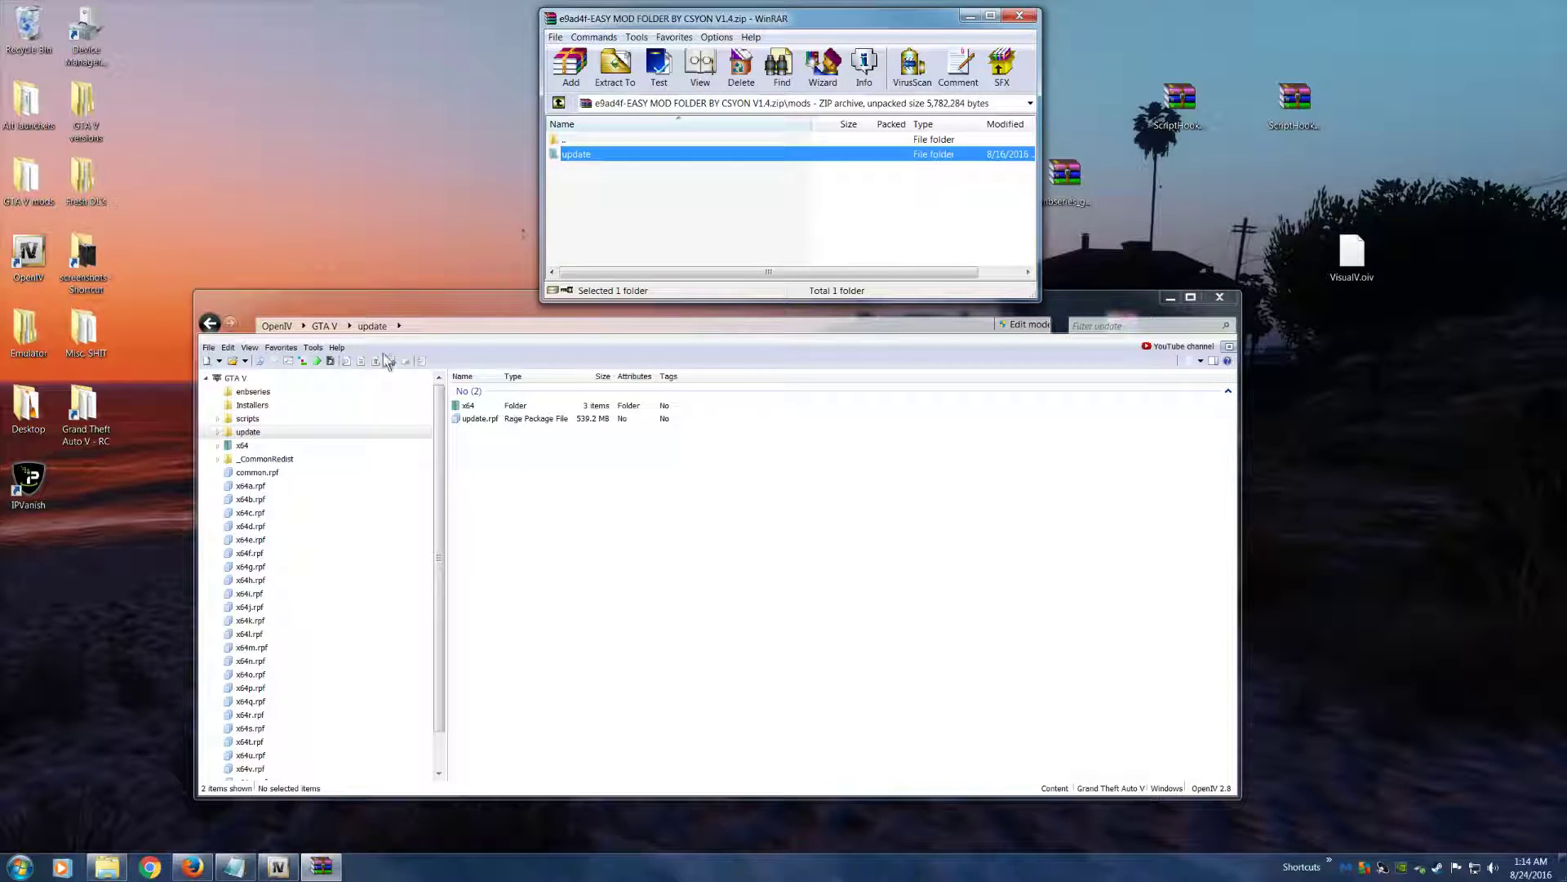
double_click(268, 434)
double_click(586, 155)
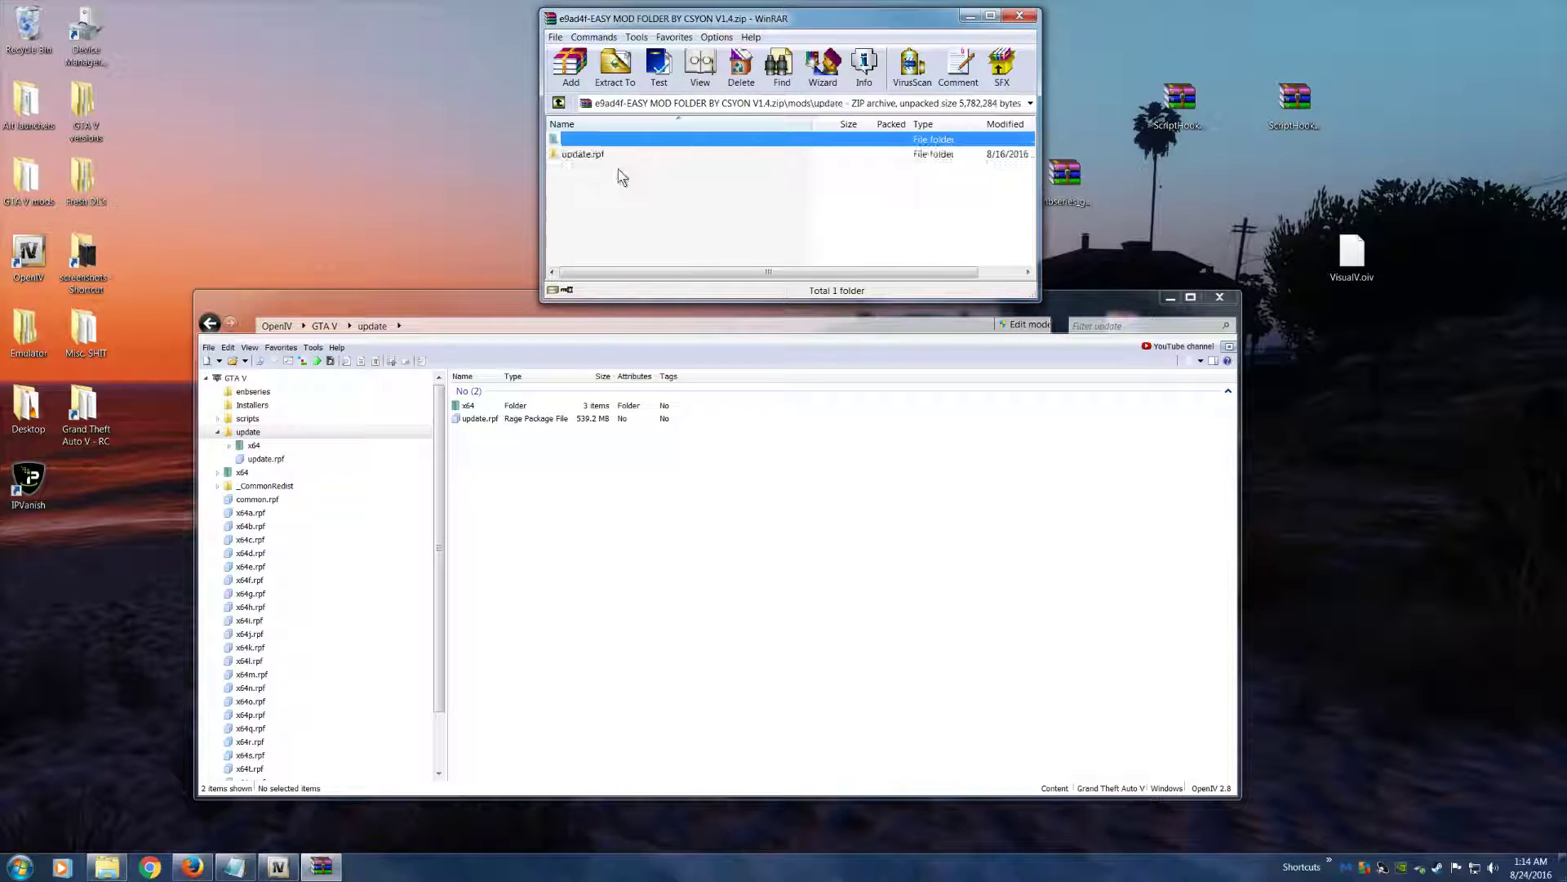
left_click(498, 419)
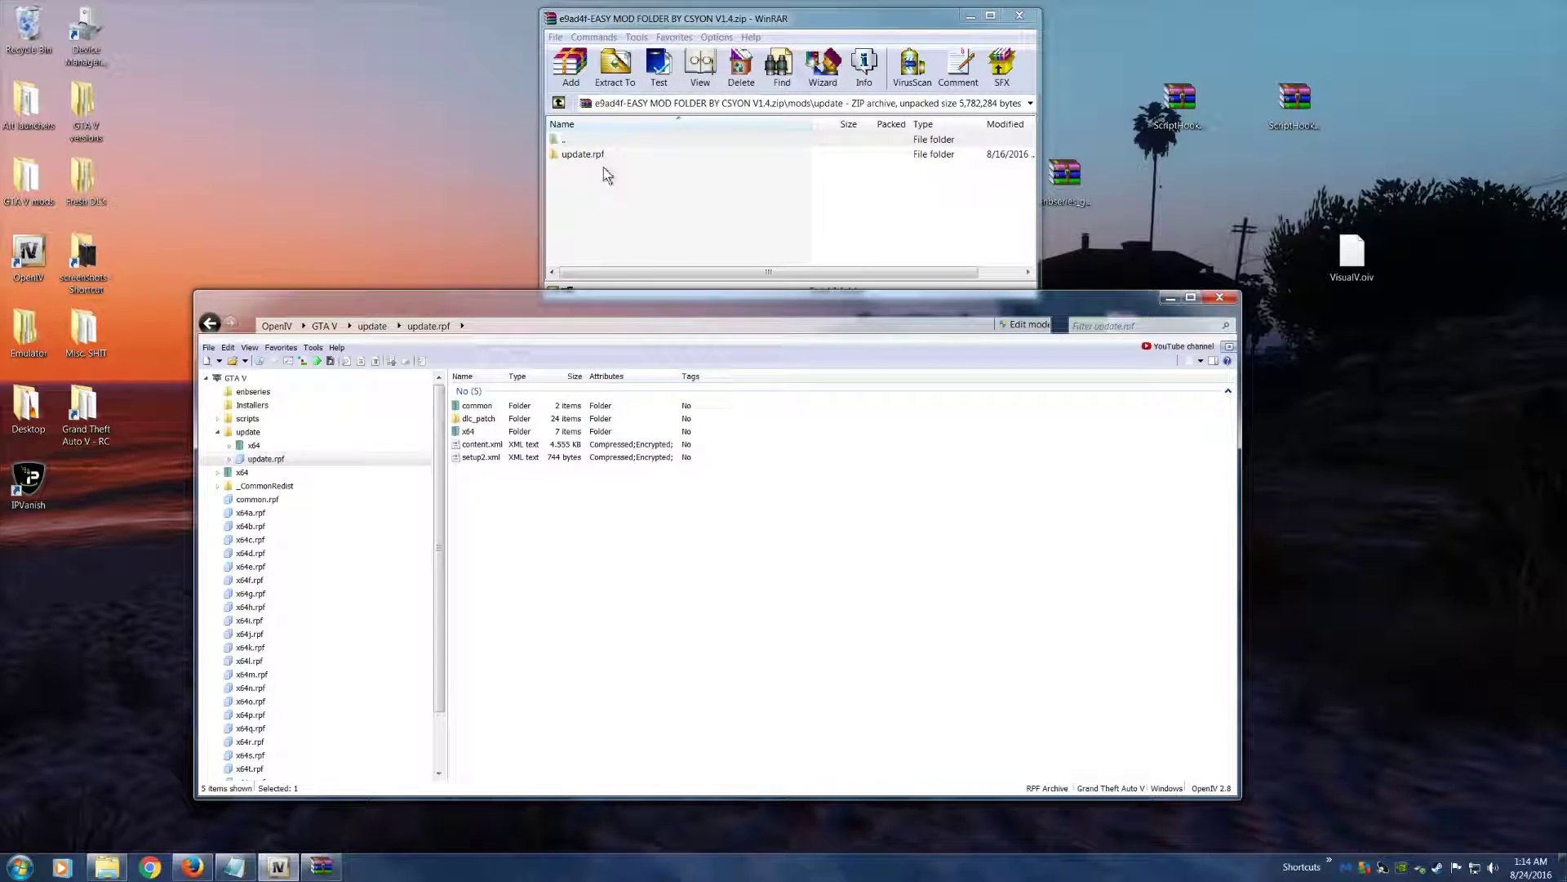
double_click(594, 155)
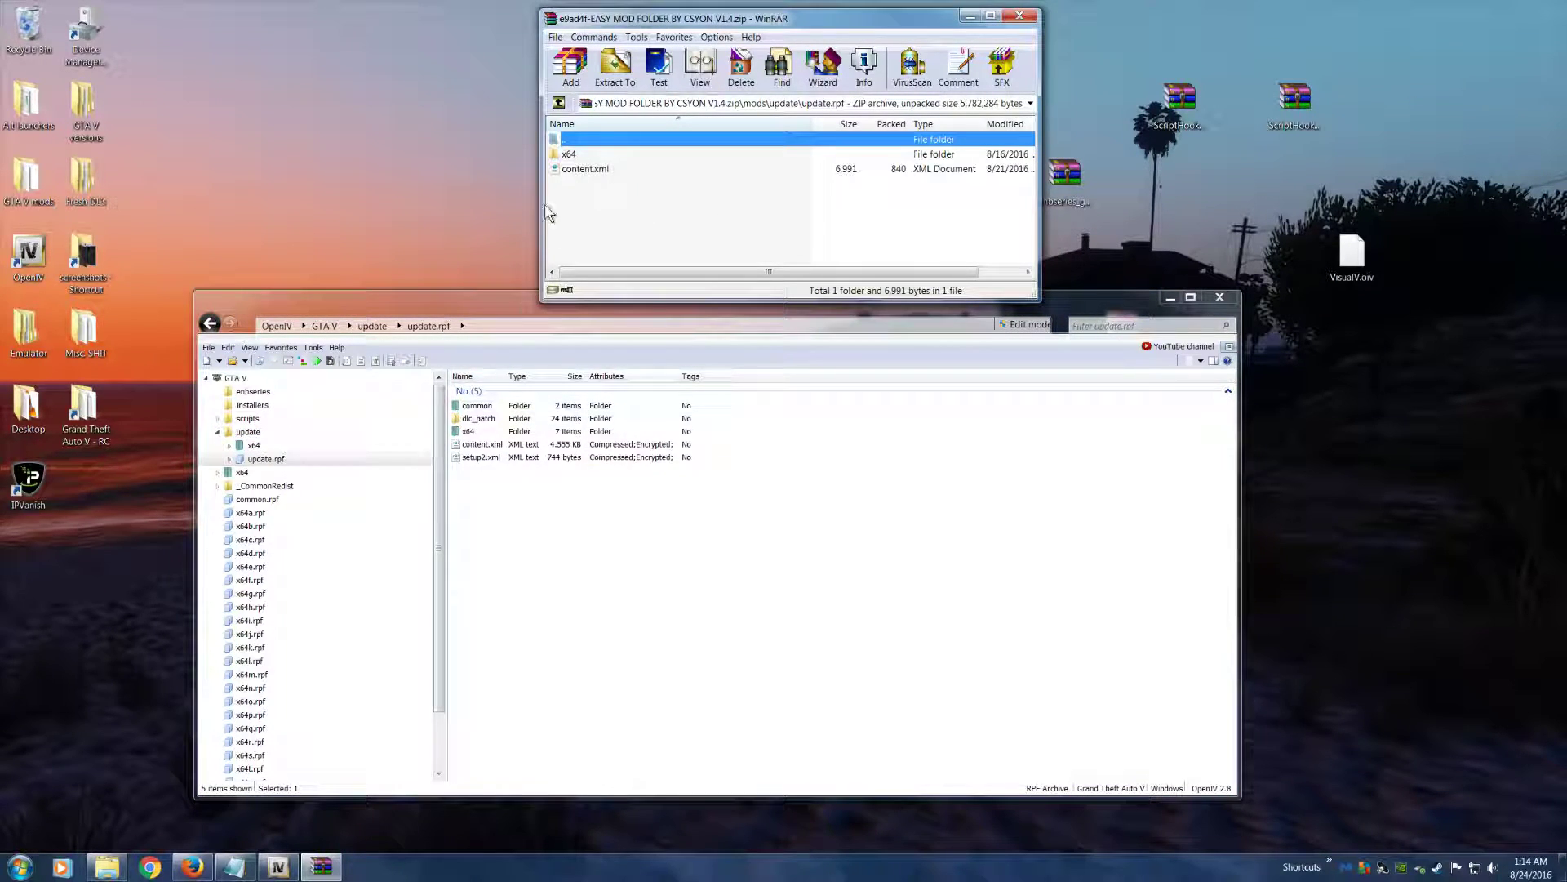
Match content.xml in the archive with the content.xml inside update.rpf in OpenIV
left_click(586, 169)
left_click_drag(587, 173, 643, 456)
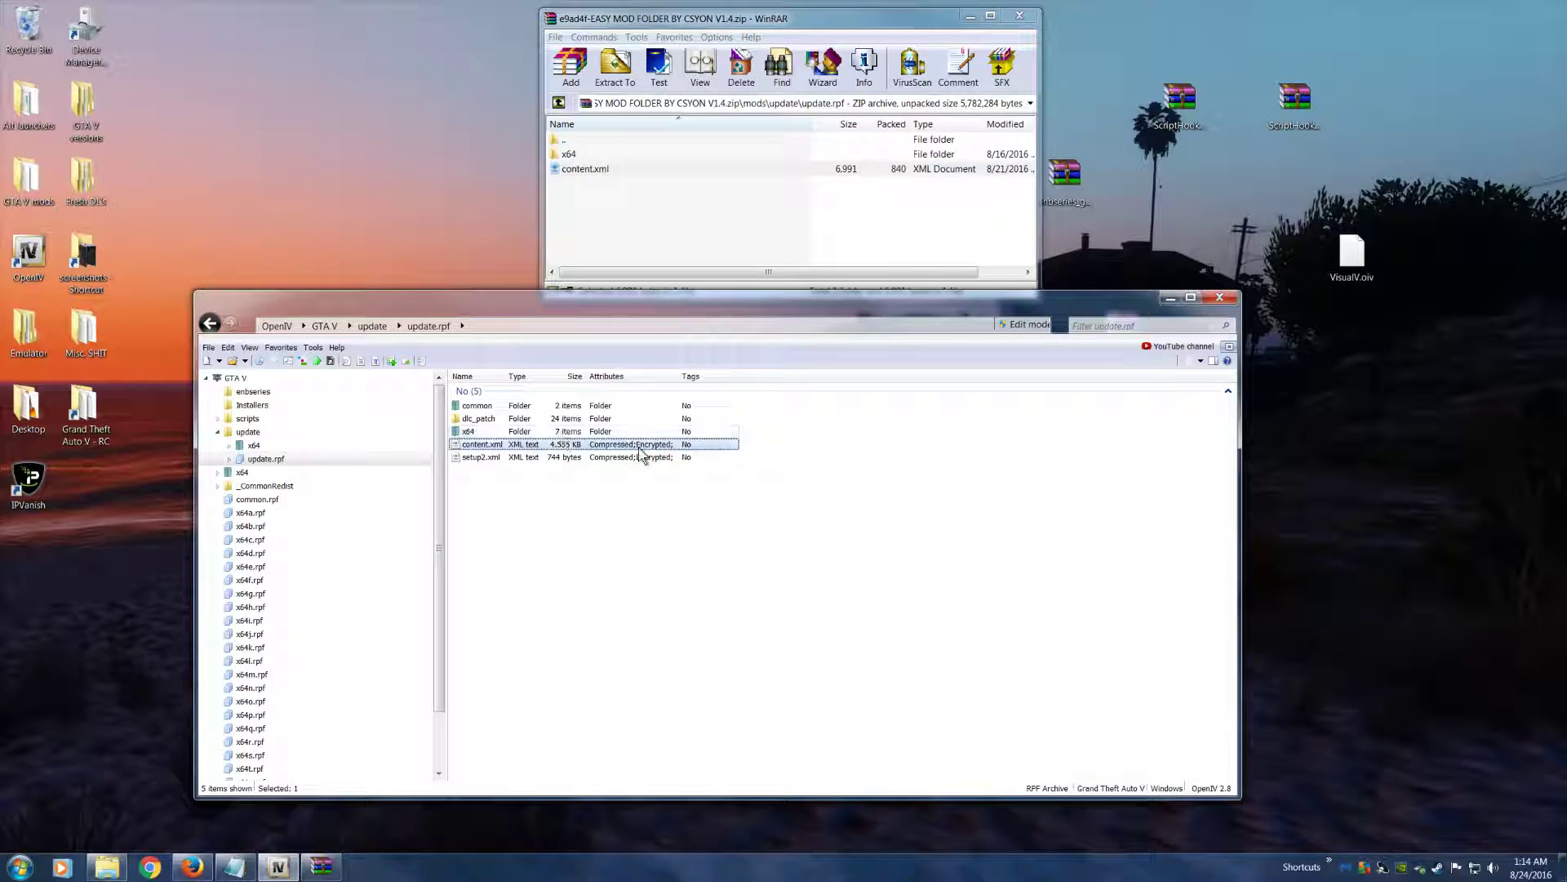
left_click_drag(472, 302, 484, 331)
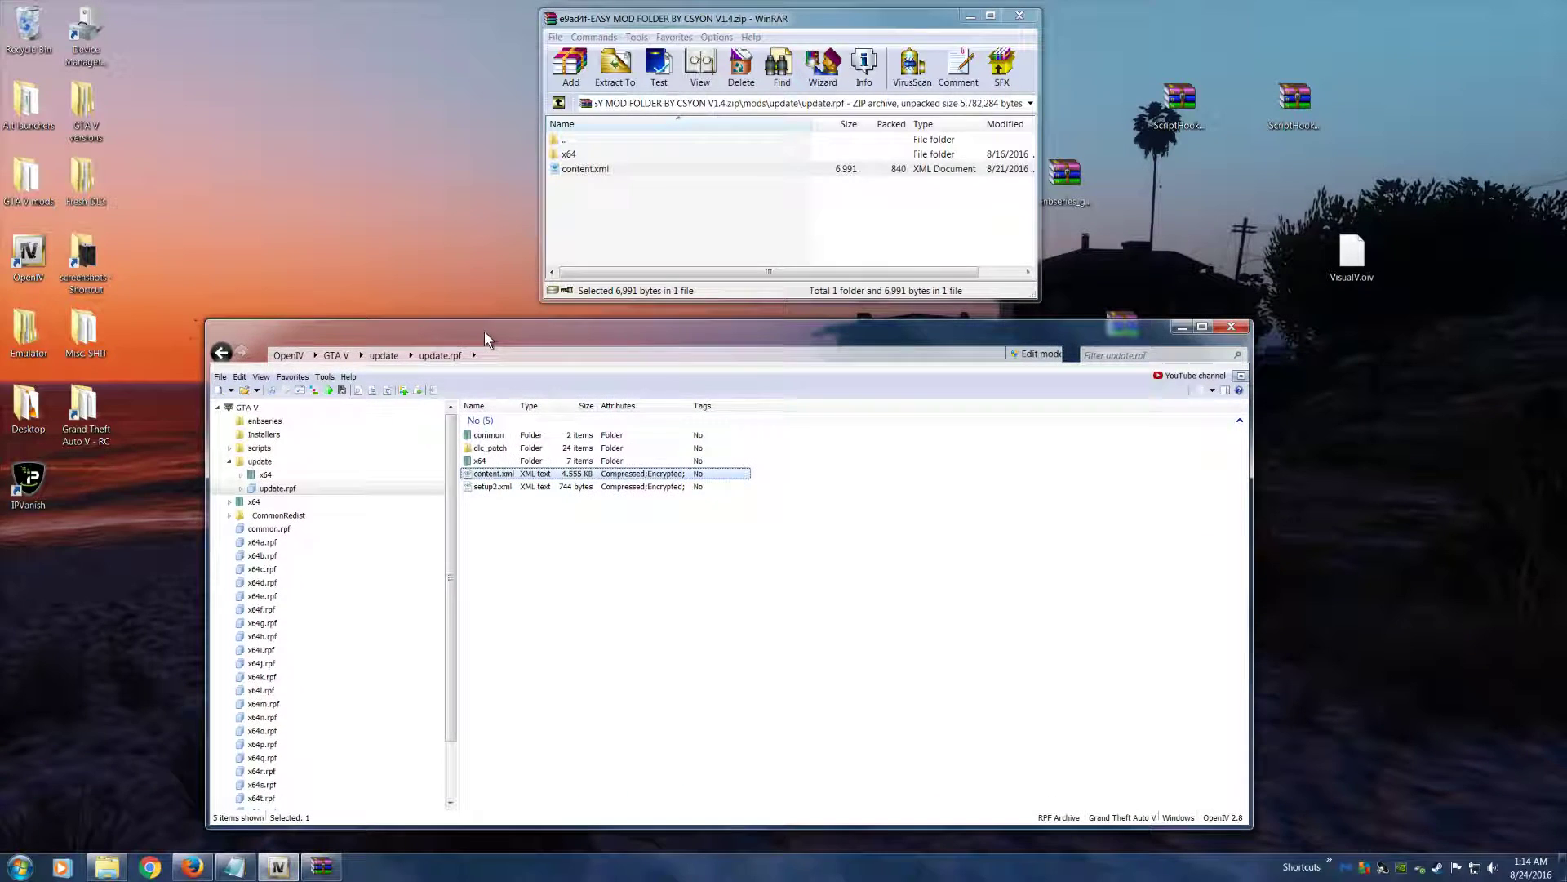
left_click(571, 168)
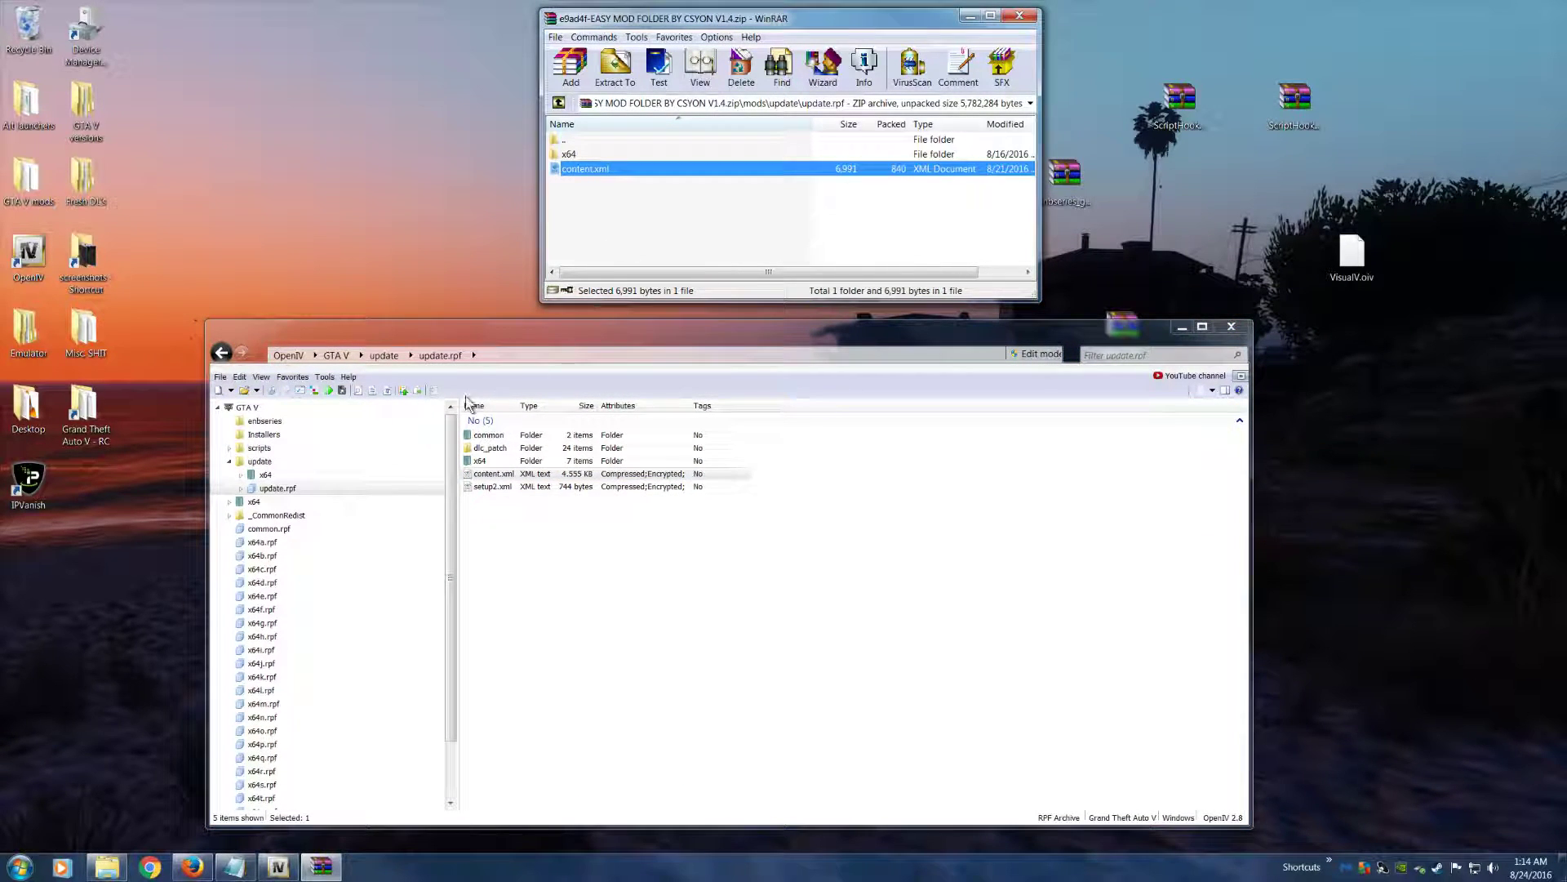
left_click(489, 488)
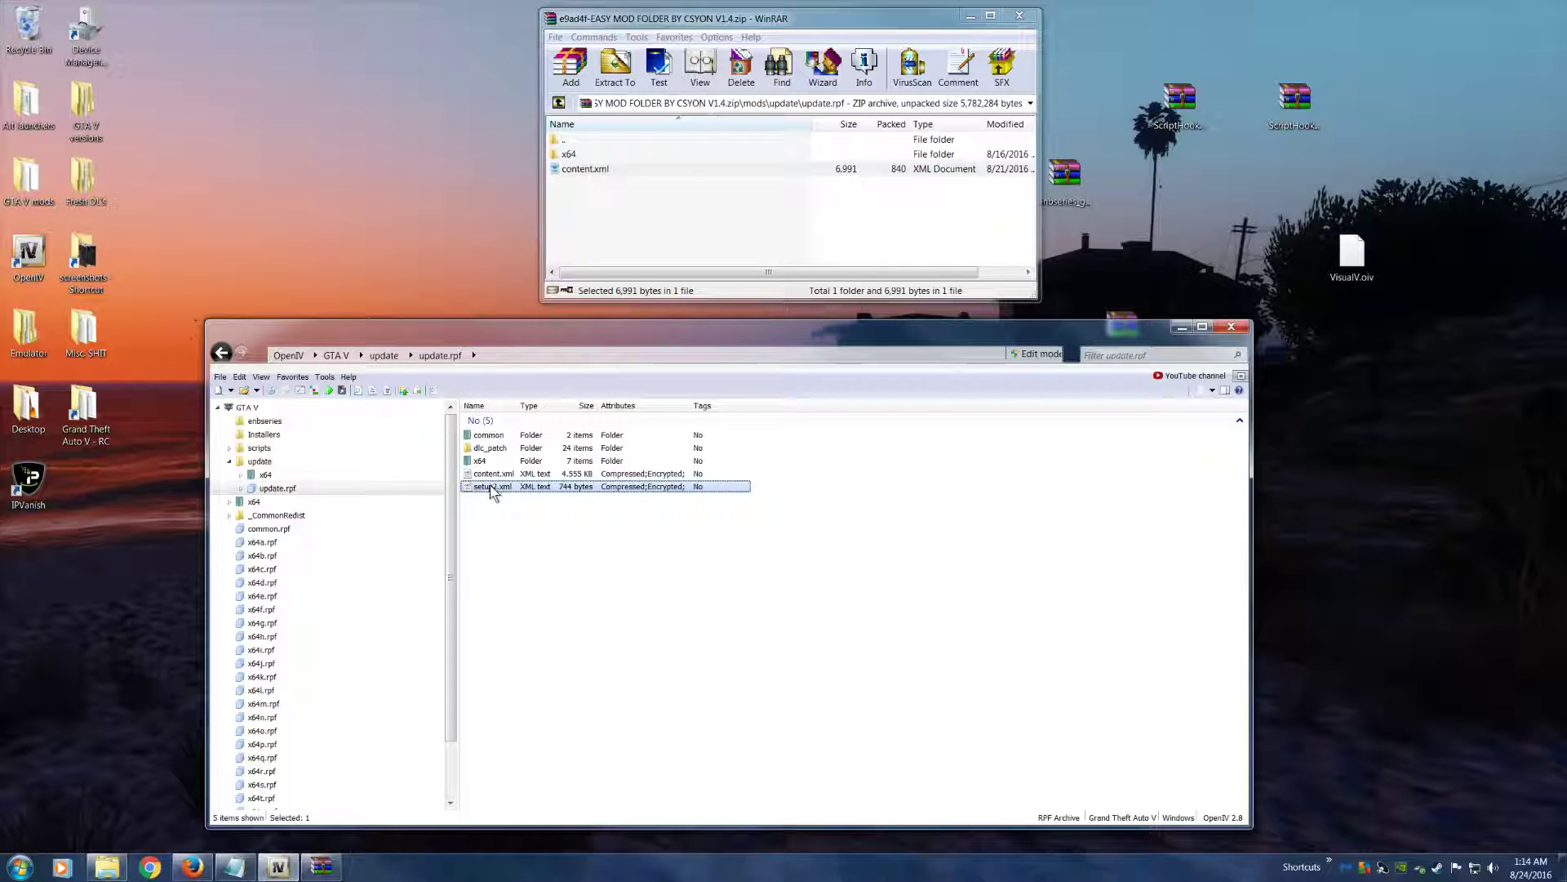
left_click(604, 473)
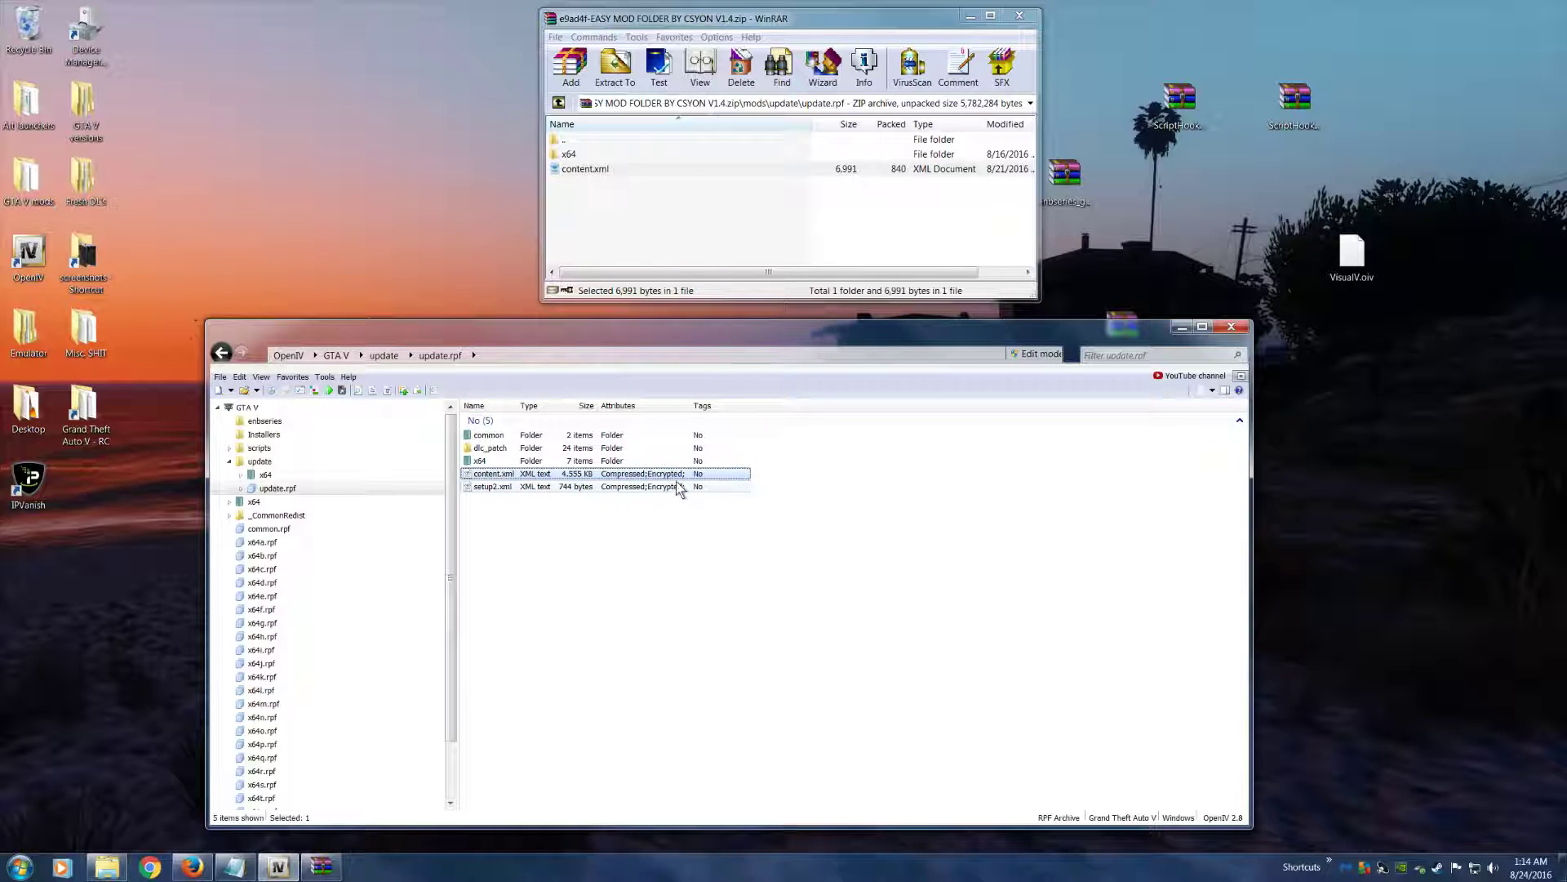
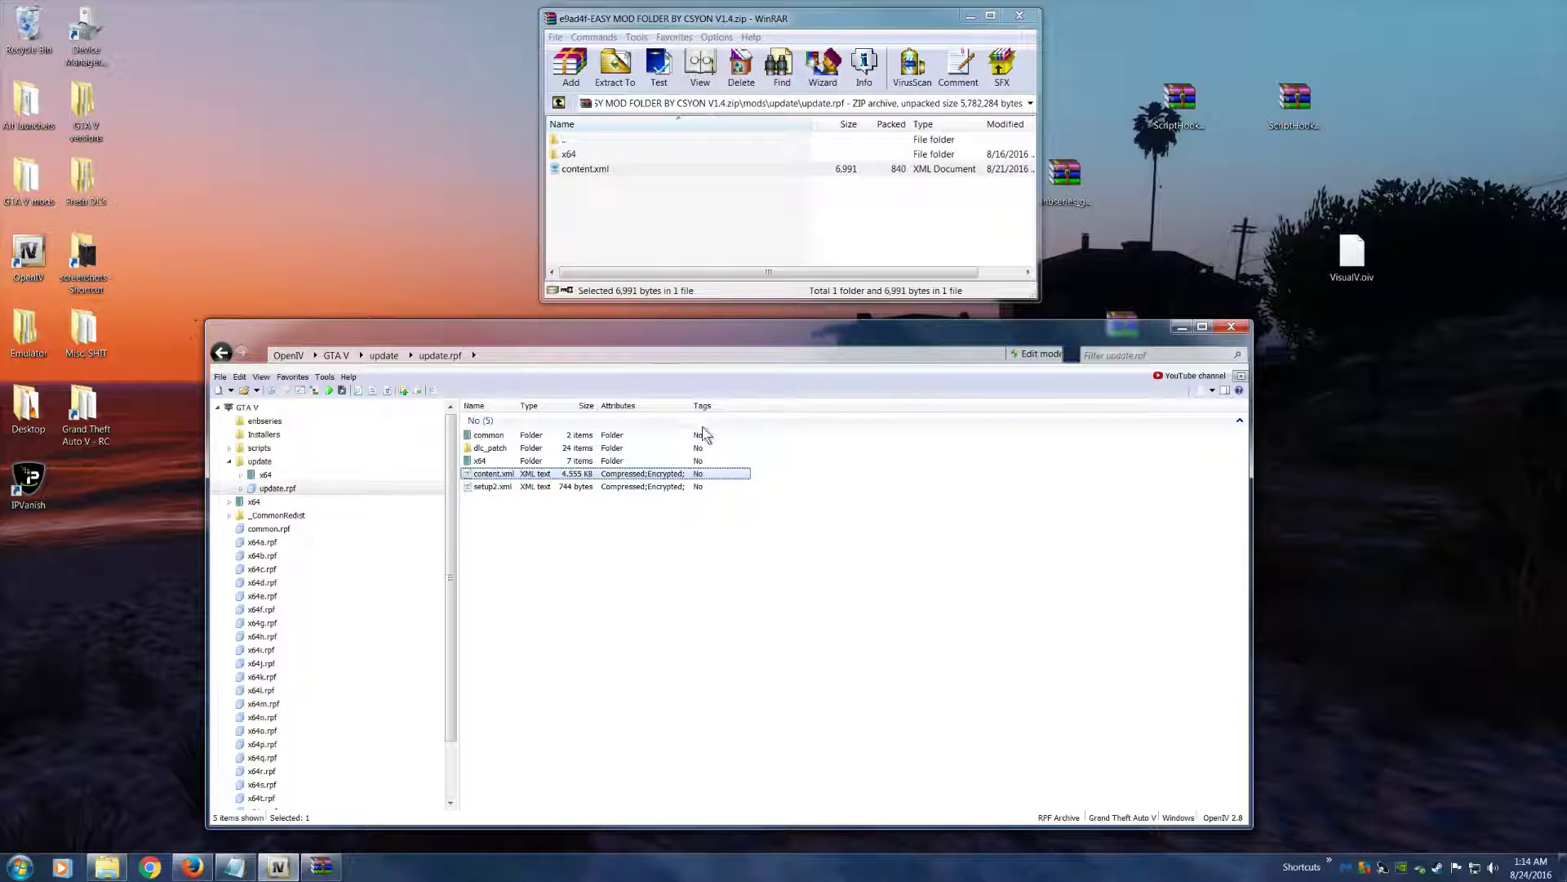
Turn on edit mode for update.rpf in OpenIV, accept automatic saving of changes, and shift the window slightly
left_click(1035, 353)
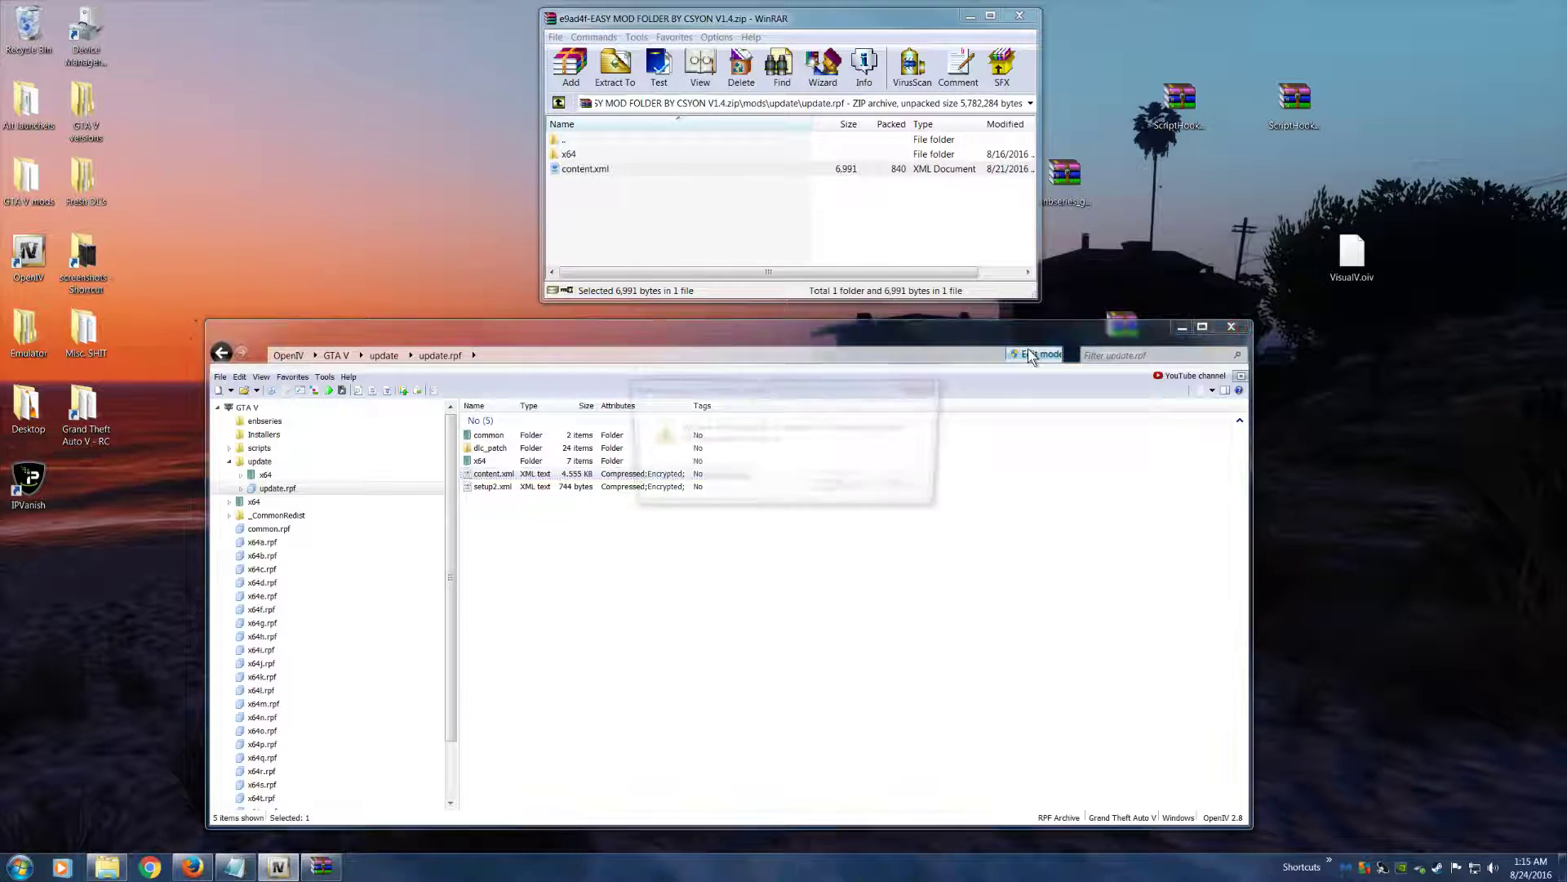
left_click(839, 486)
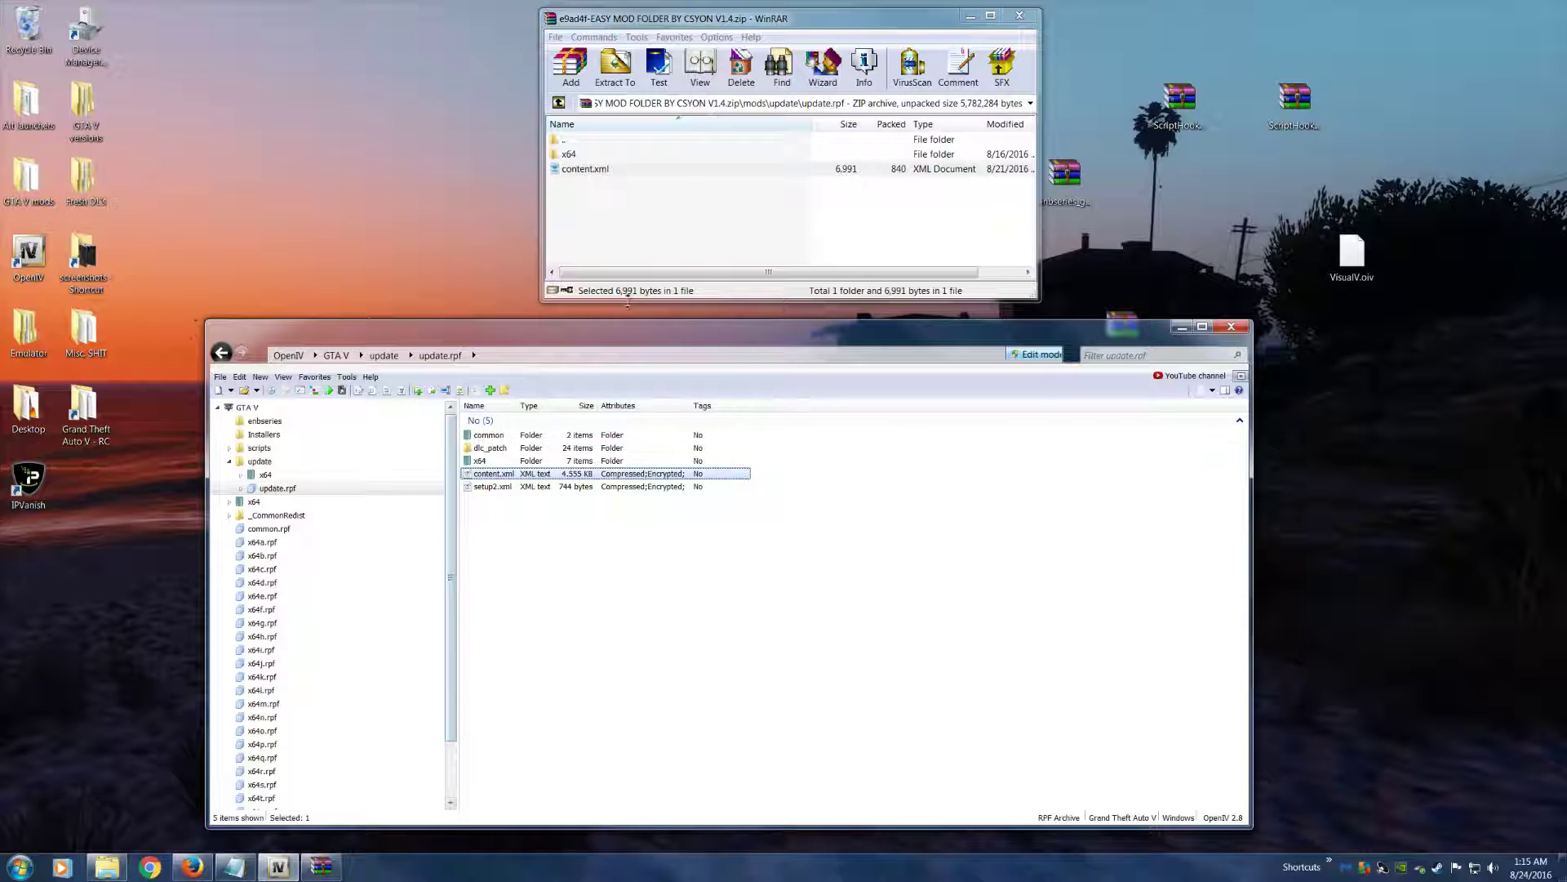
left_click_drag(591, 331, 617, 323)
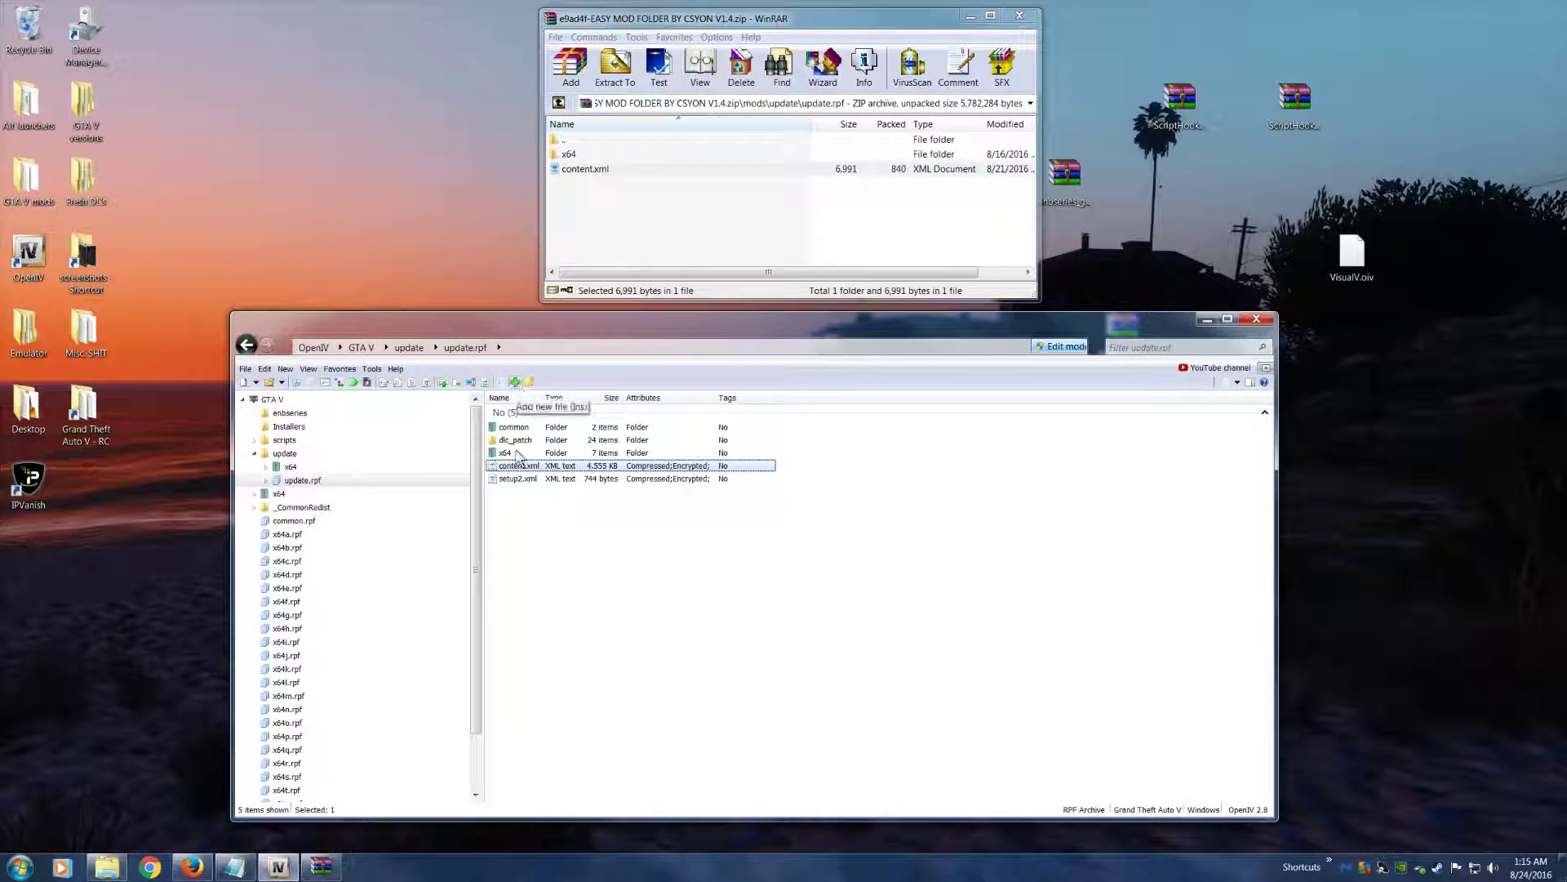
left_click(535, 479)
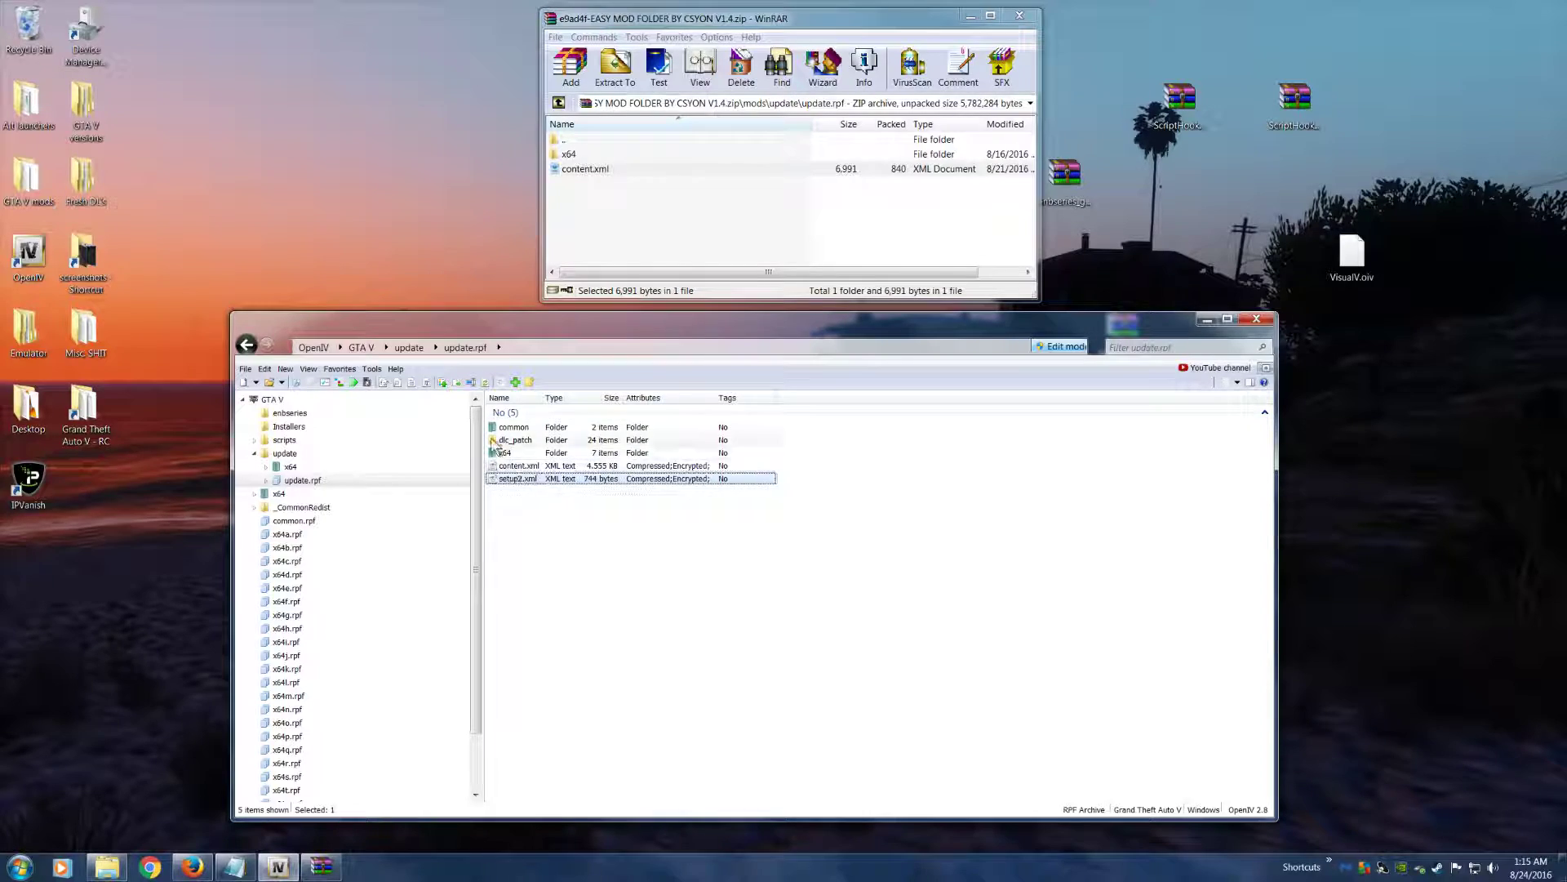
Start adding a file to update.rpf, extract the update folder from the archive's mods folder to the desktop, and close the archive
left_click(515, 382)
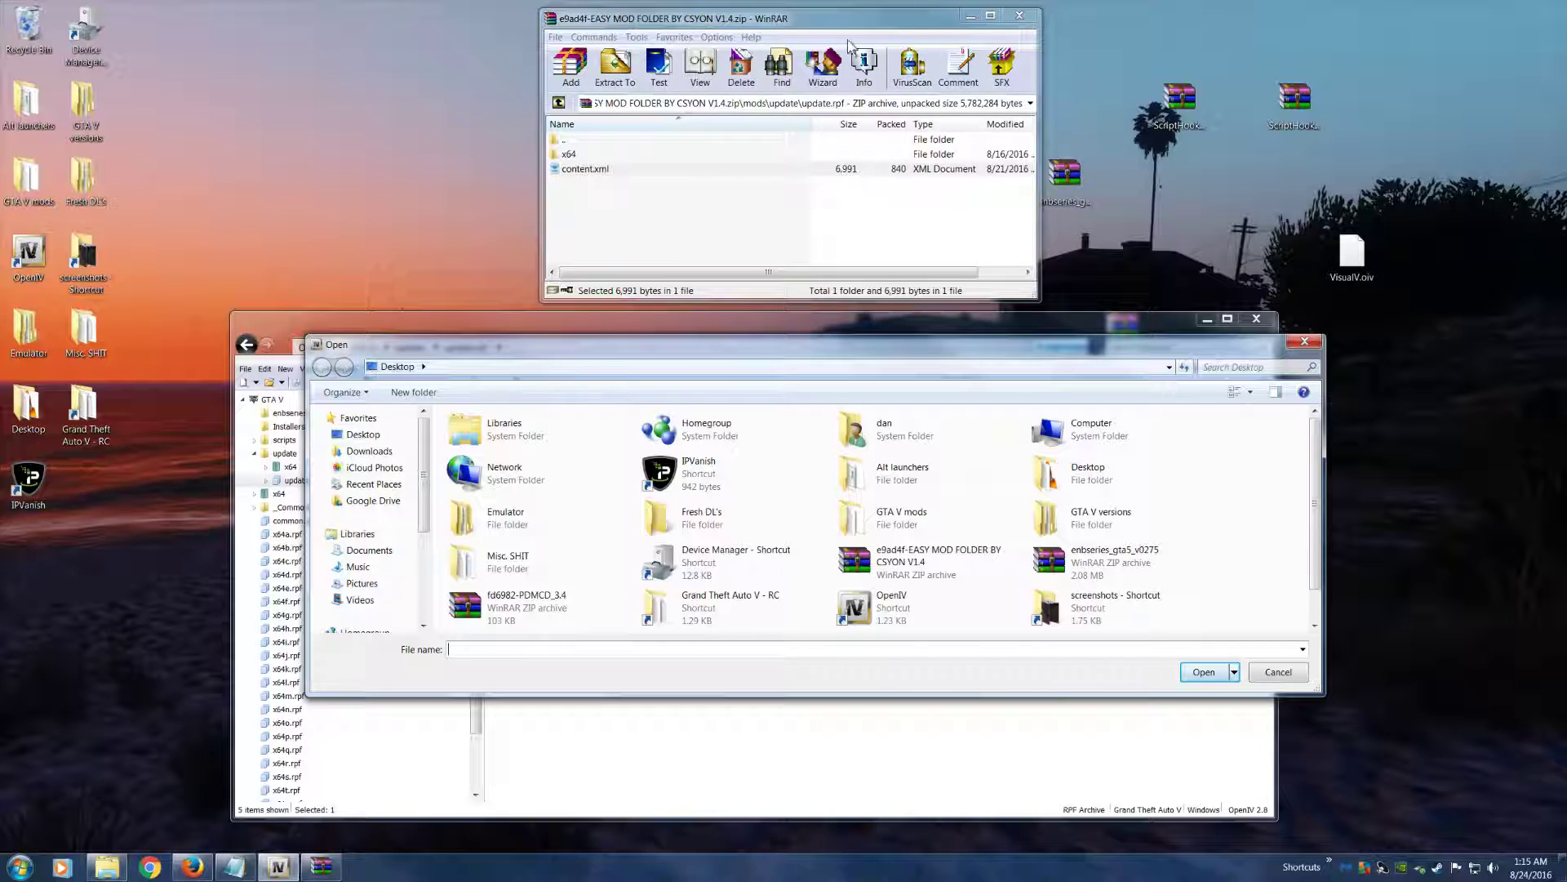
left_click(558, 104)
left_click(560, 104)
left_click_drag(576, 155, 432, 115)
left_click(1030, 16)
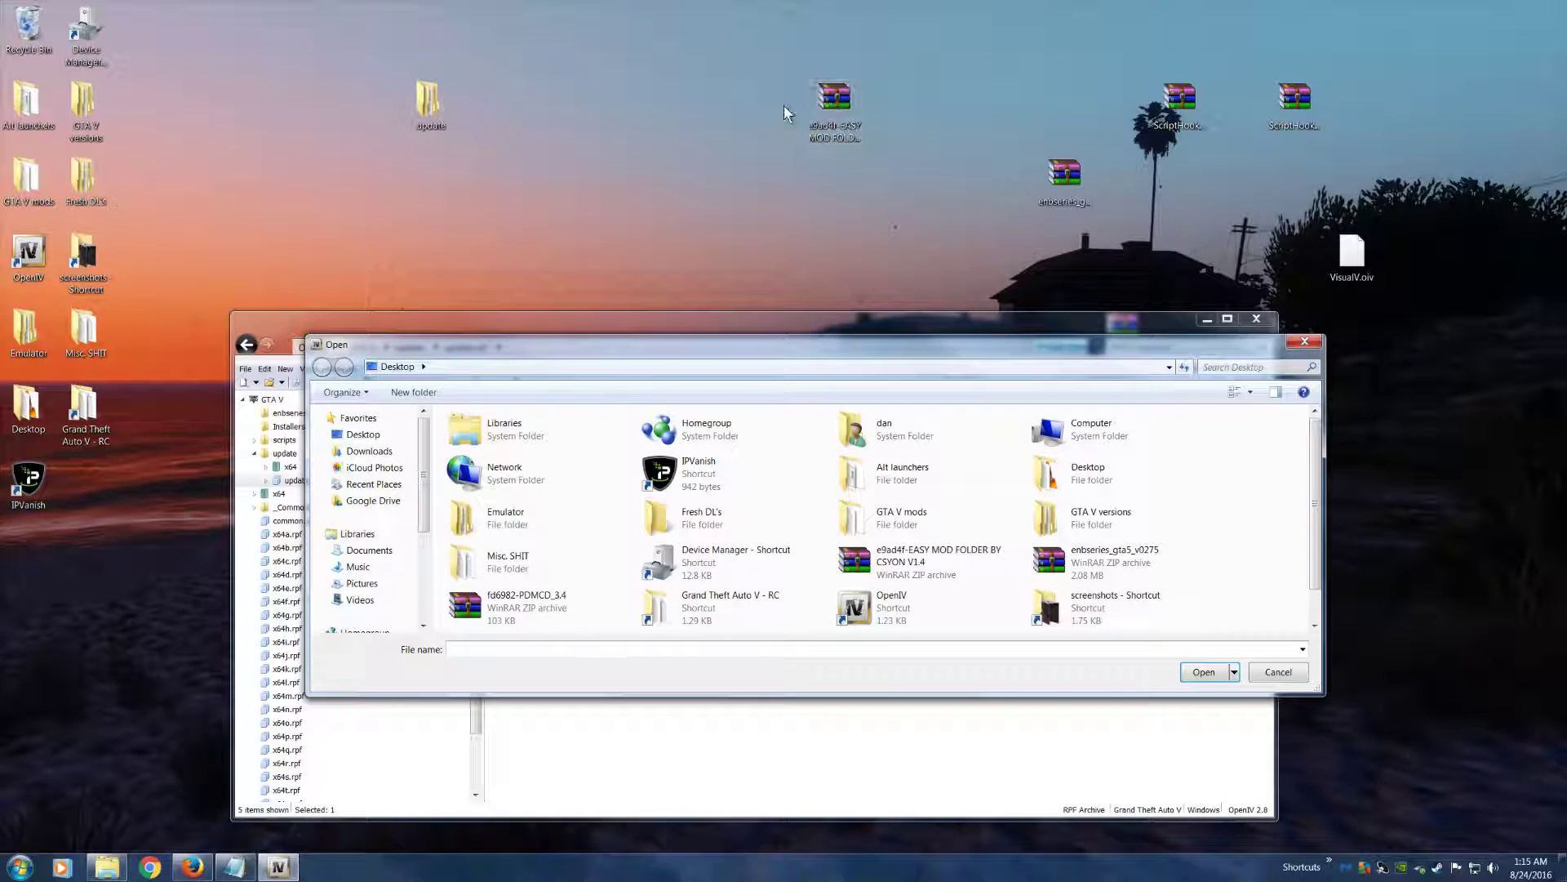
double_click(833, 102)
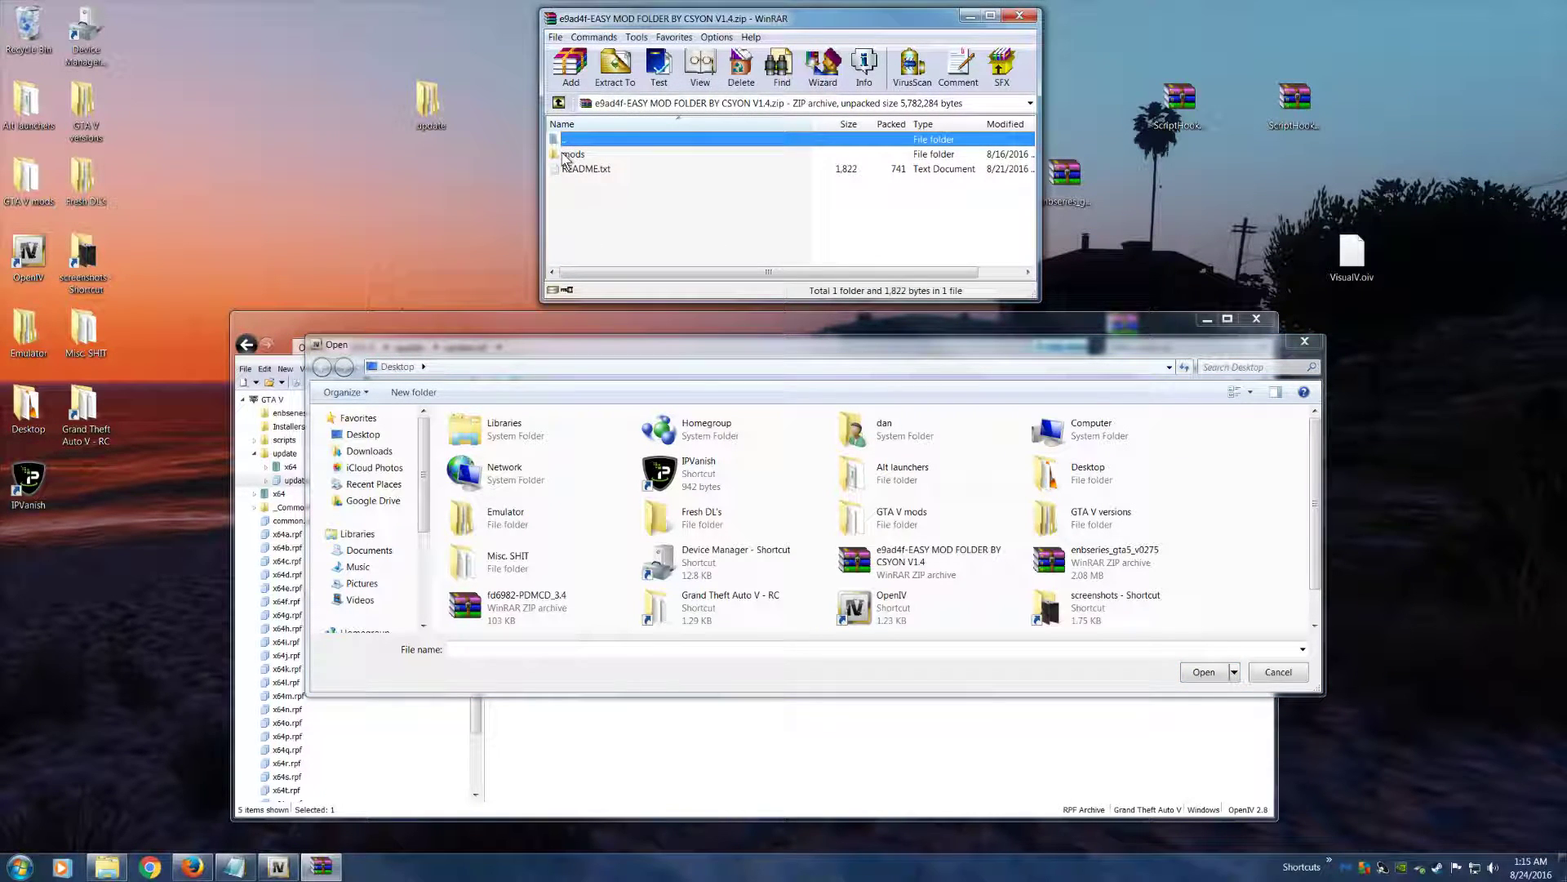
left_click(571, 154)
left_click_drag(555, 186, 609, 154)
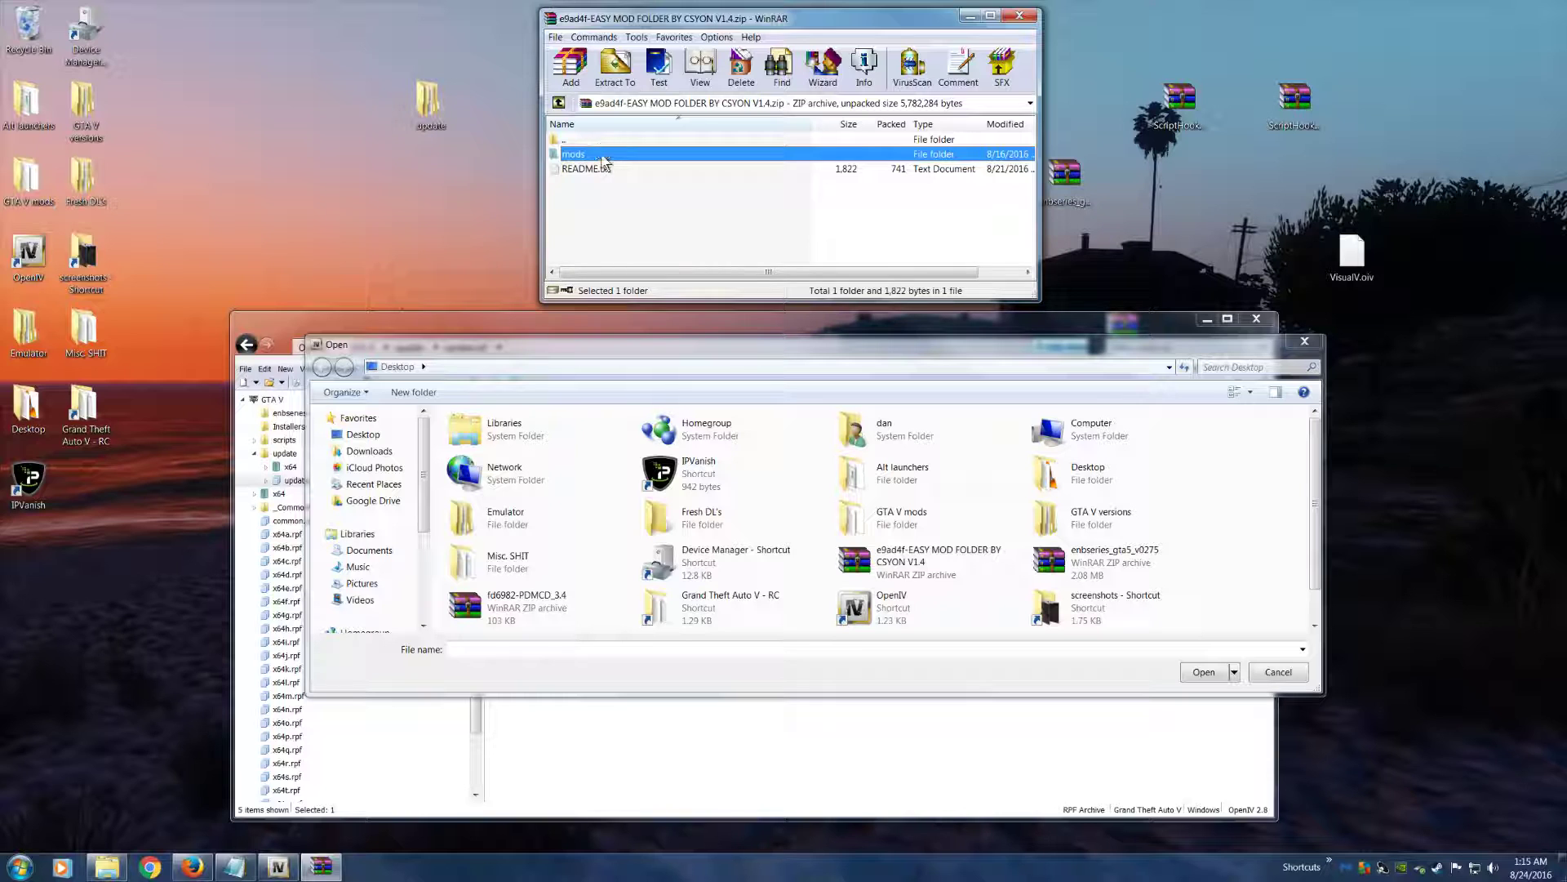
left_click(1026, 16)
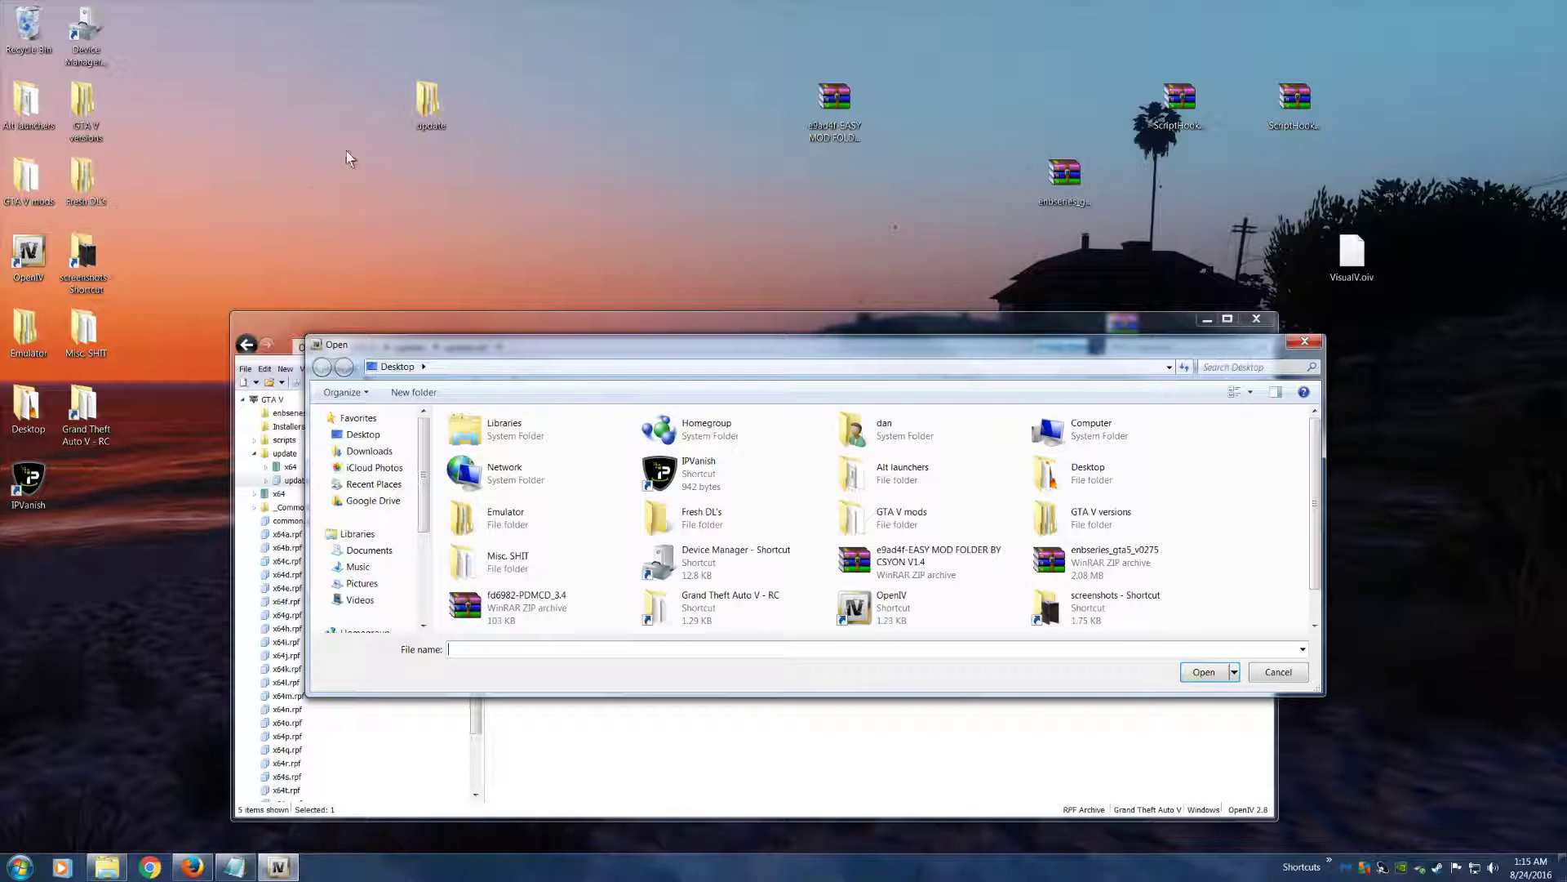
Open the extracted update folder from the desktop and shorten its window so it sits above OpenIV
left_click(428, 106)
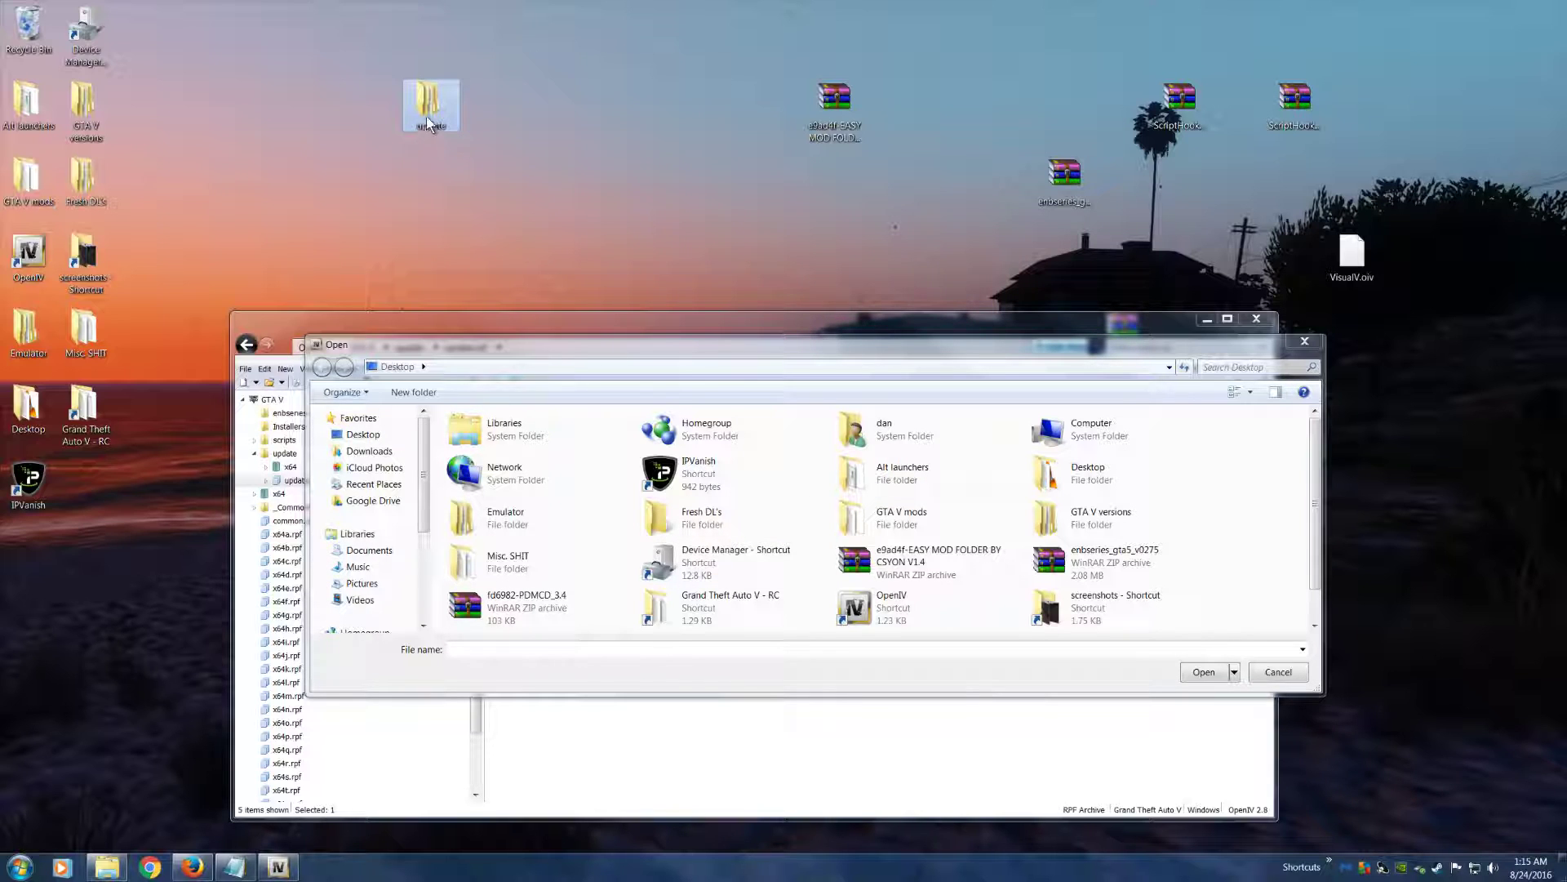
double_click(445, 122)
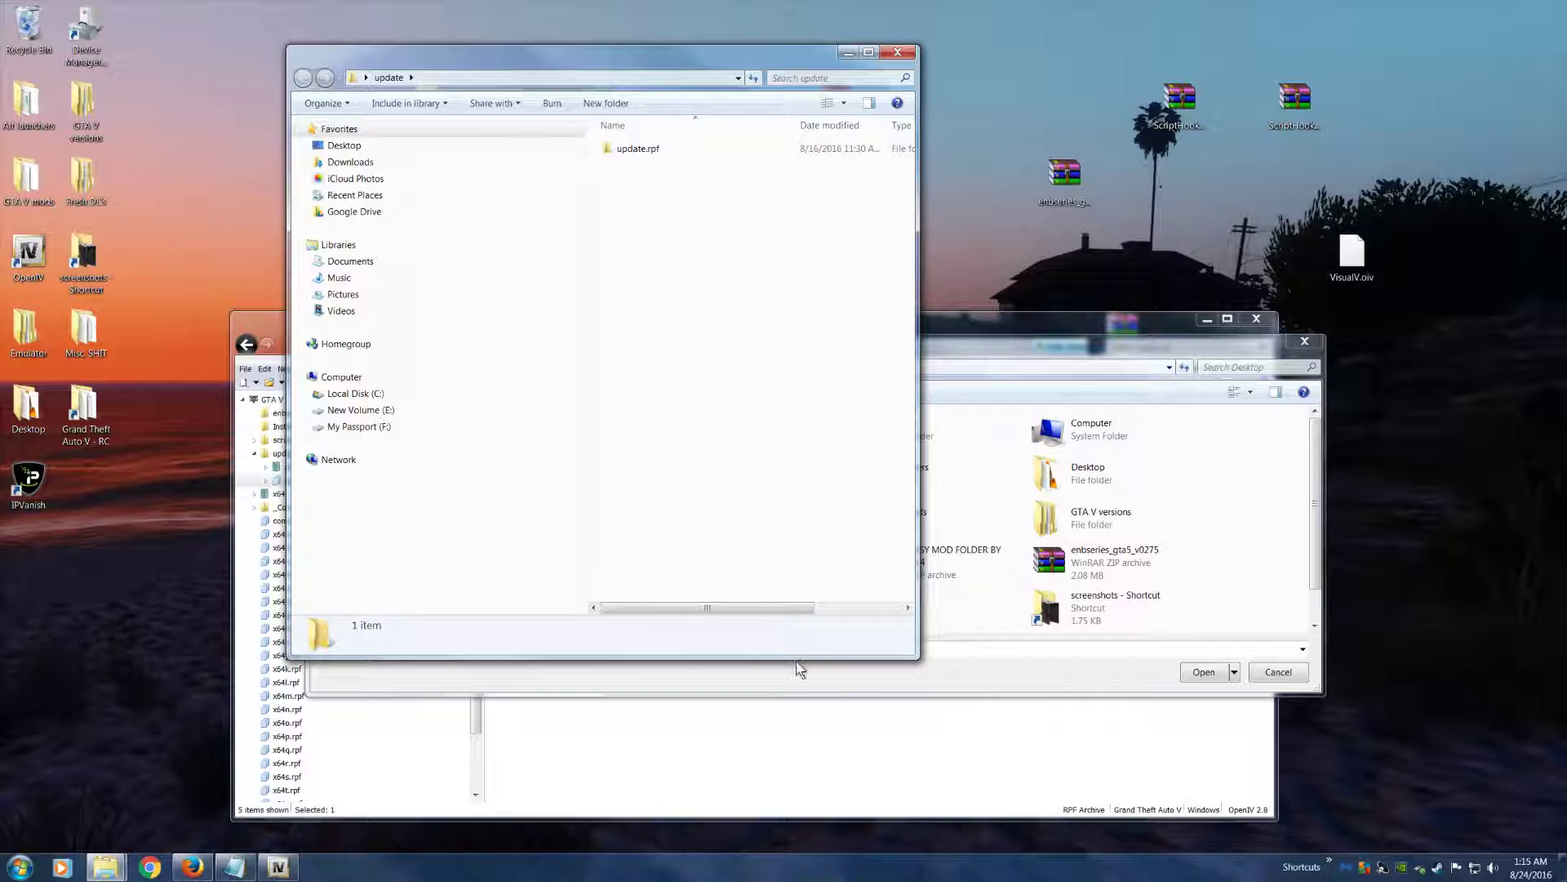
left_click_drag(794, 655, 796, 291)
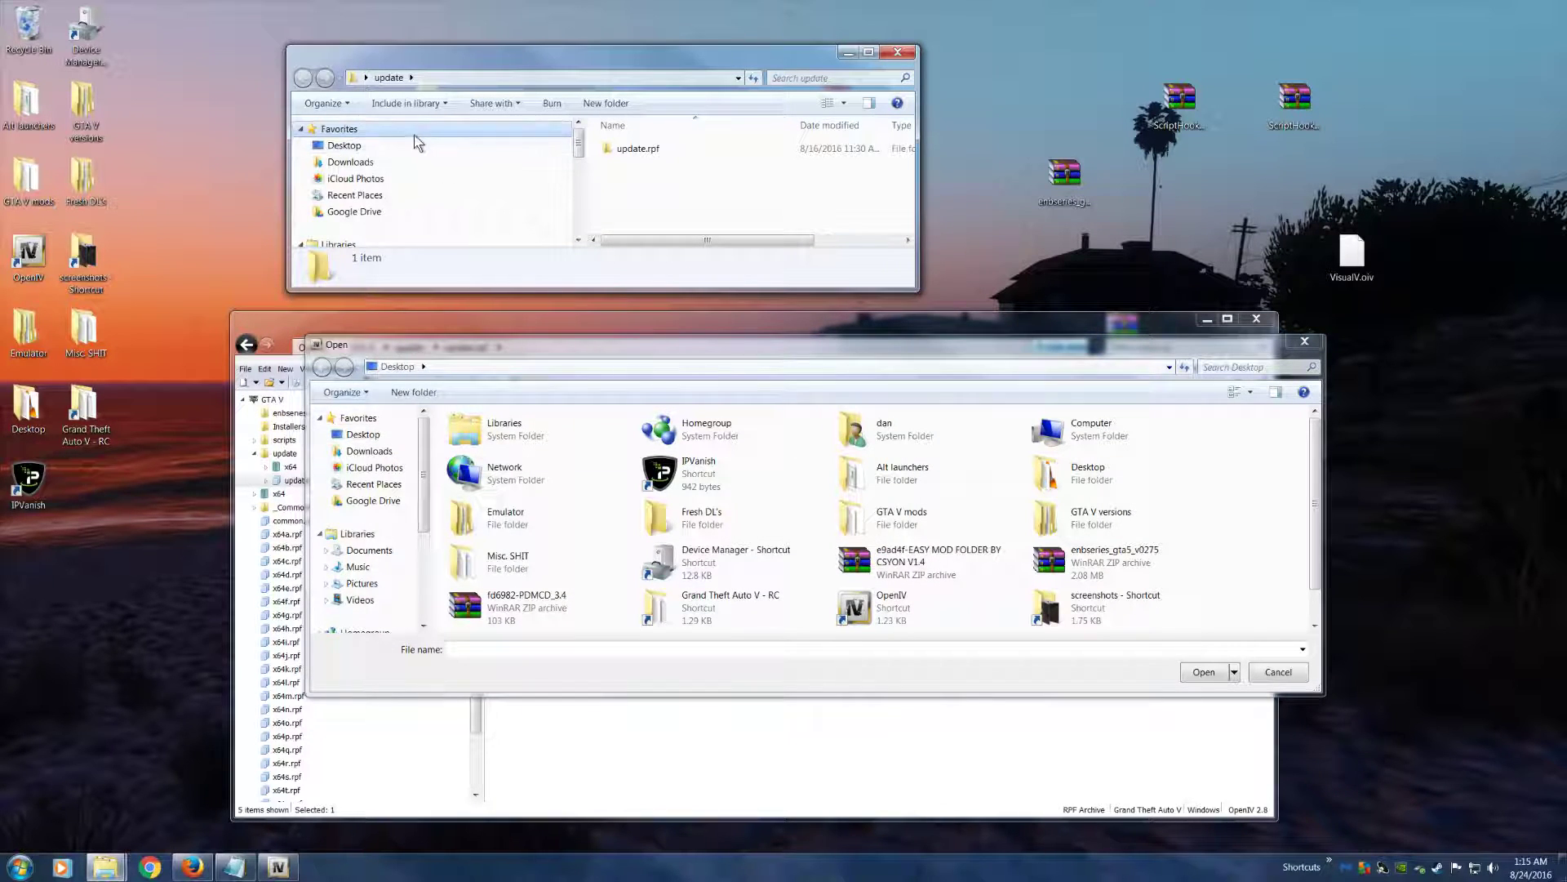
Browse to the desktop's update folder in the file-adding dialog, and open update.rpf both there and in the Explorer window
left_click(359, 434)
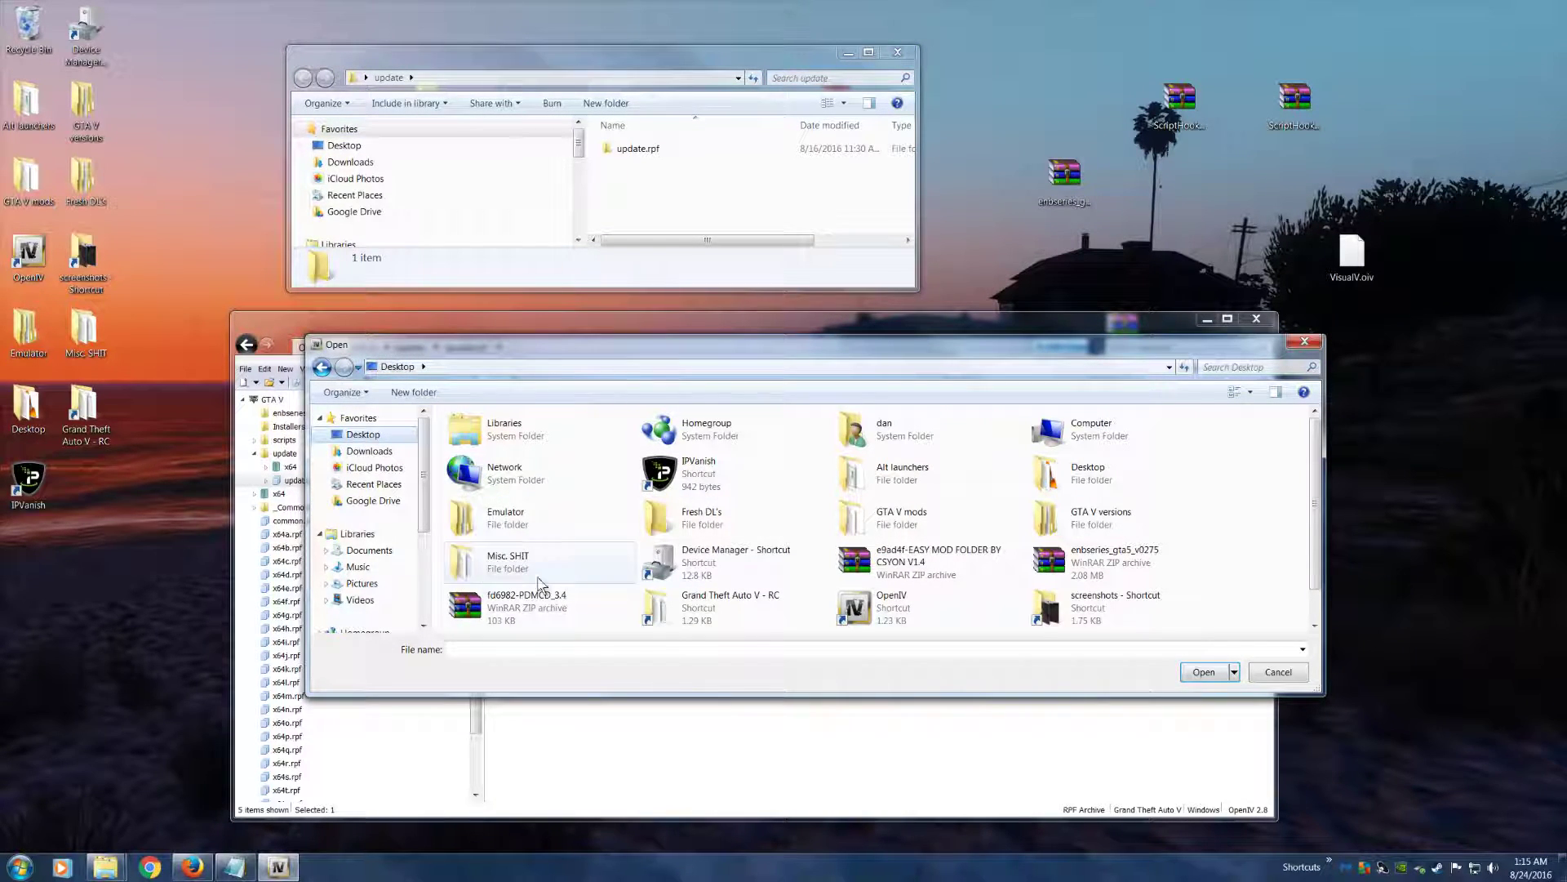
left_click(1075, 484)
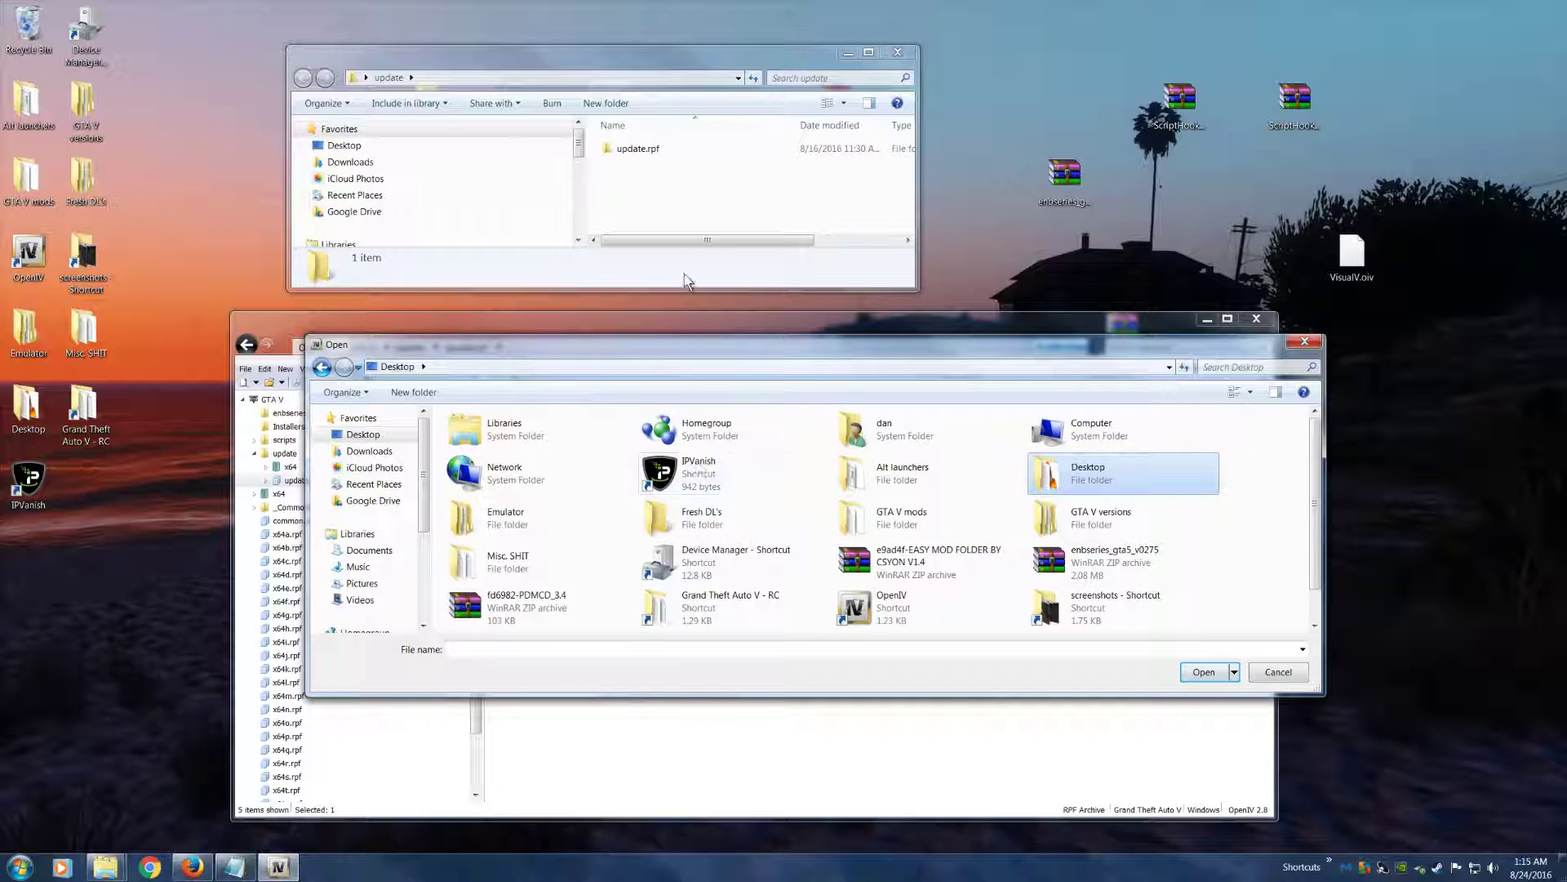
scroll(718, 620, "down", 1)
double_click(1086, 609)
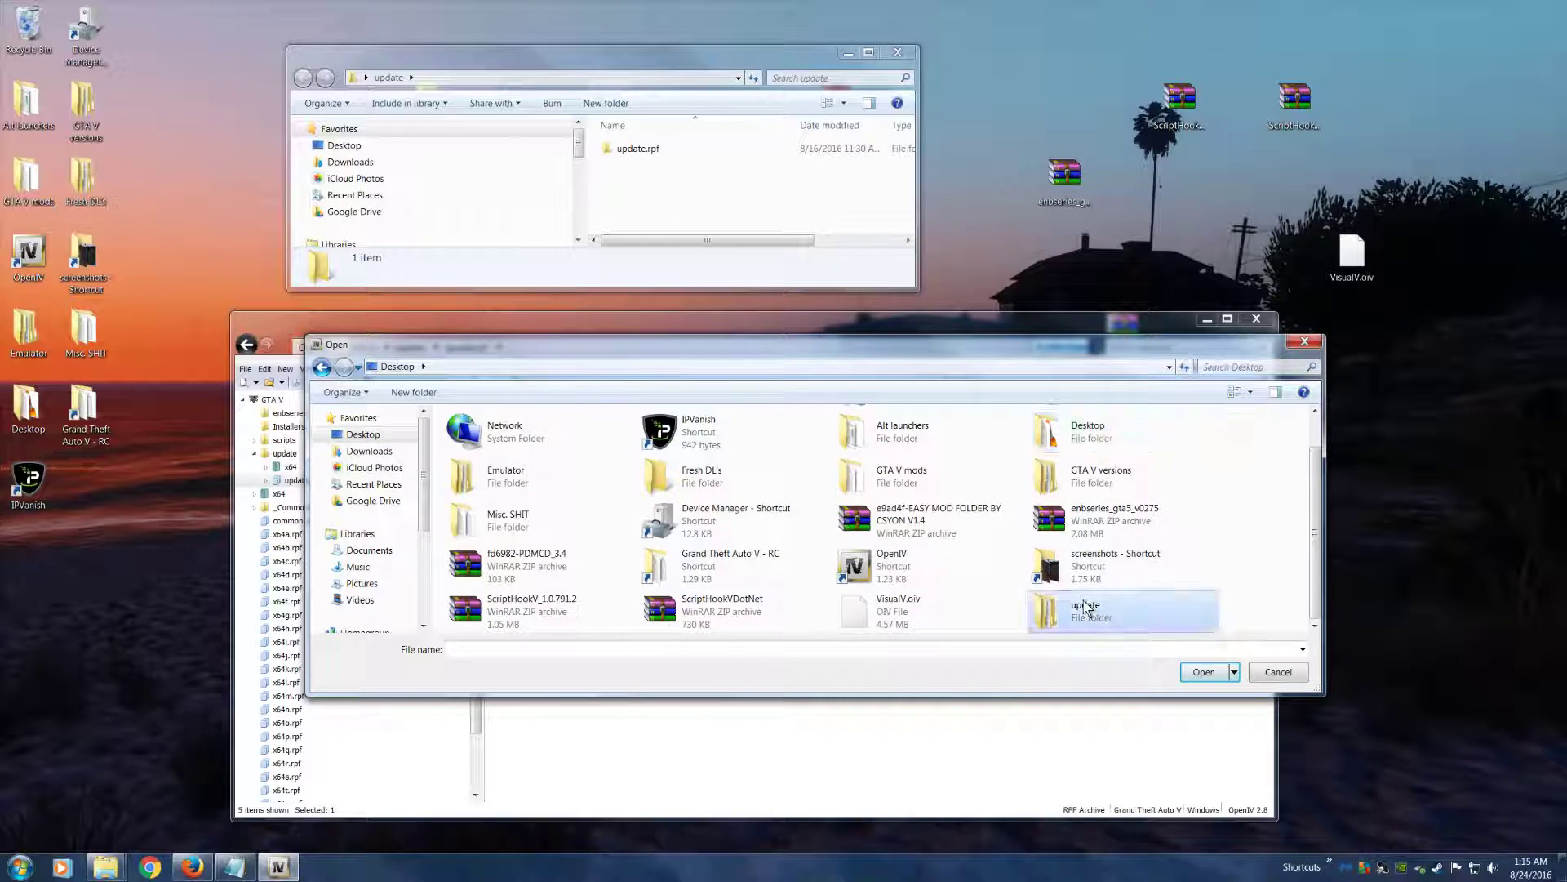
left_click_drag(462, 346, 493, 403)
double_click(637, 148)
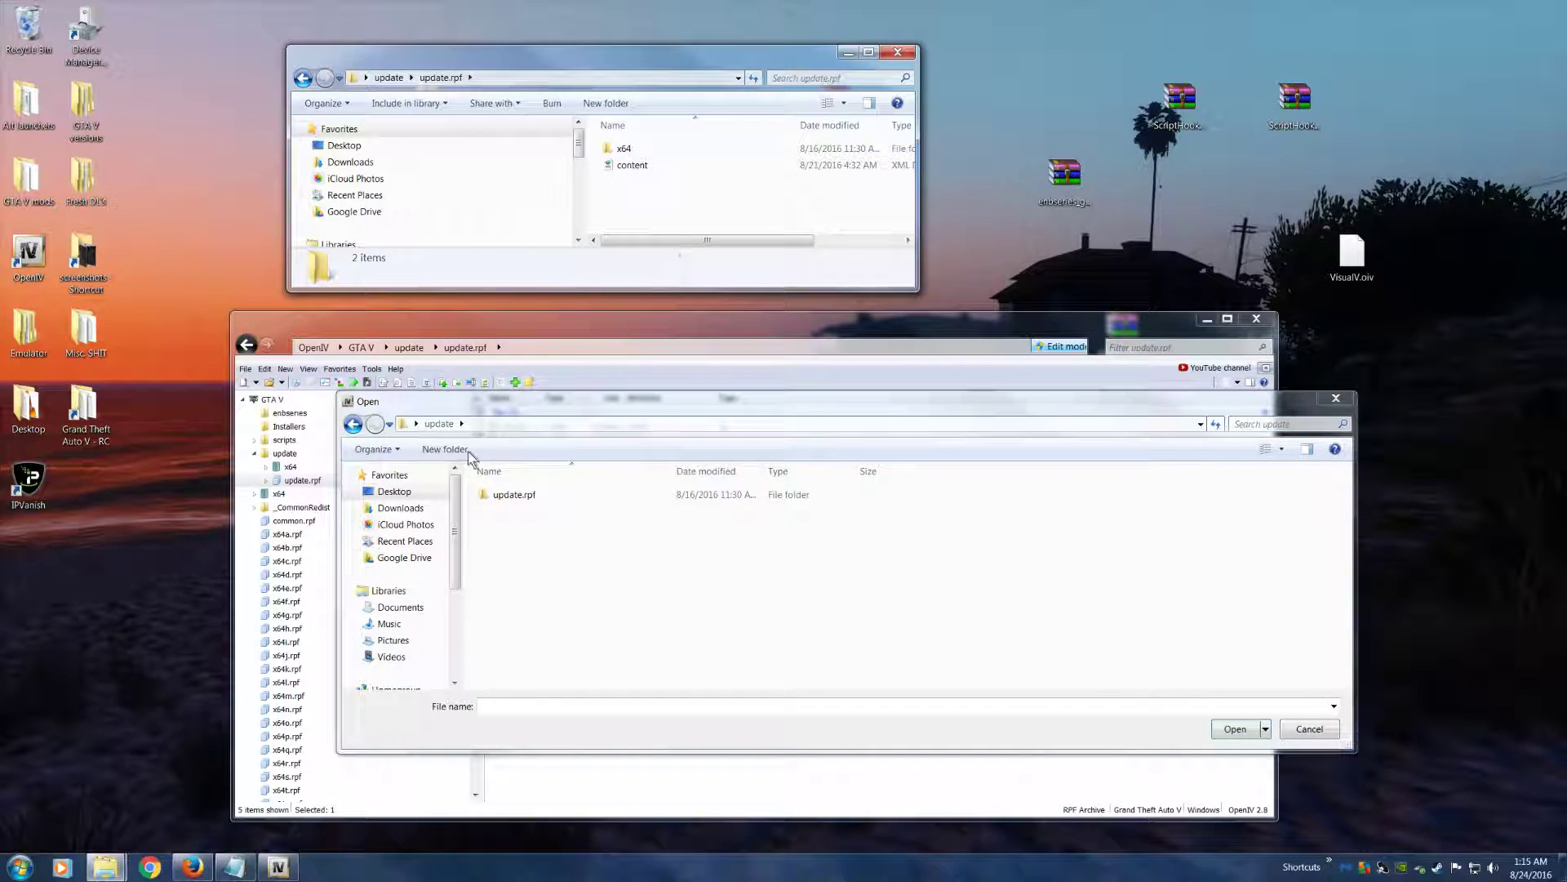
double_click(512, 495)
Add the extracted content XML file to update.rpf, replacing the original content.xml
left_click(523, 513)
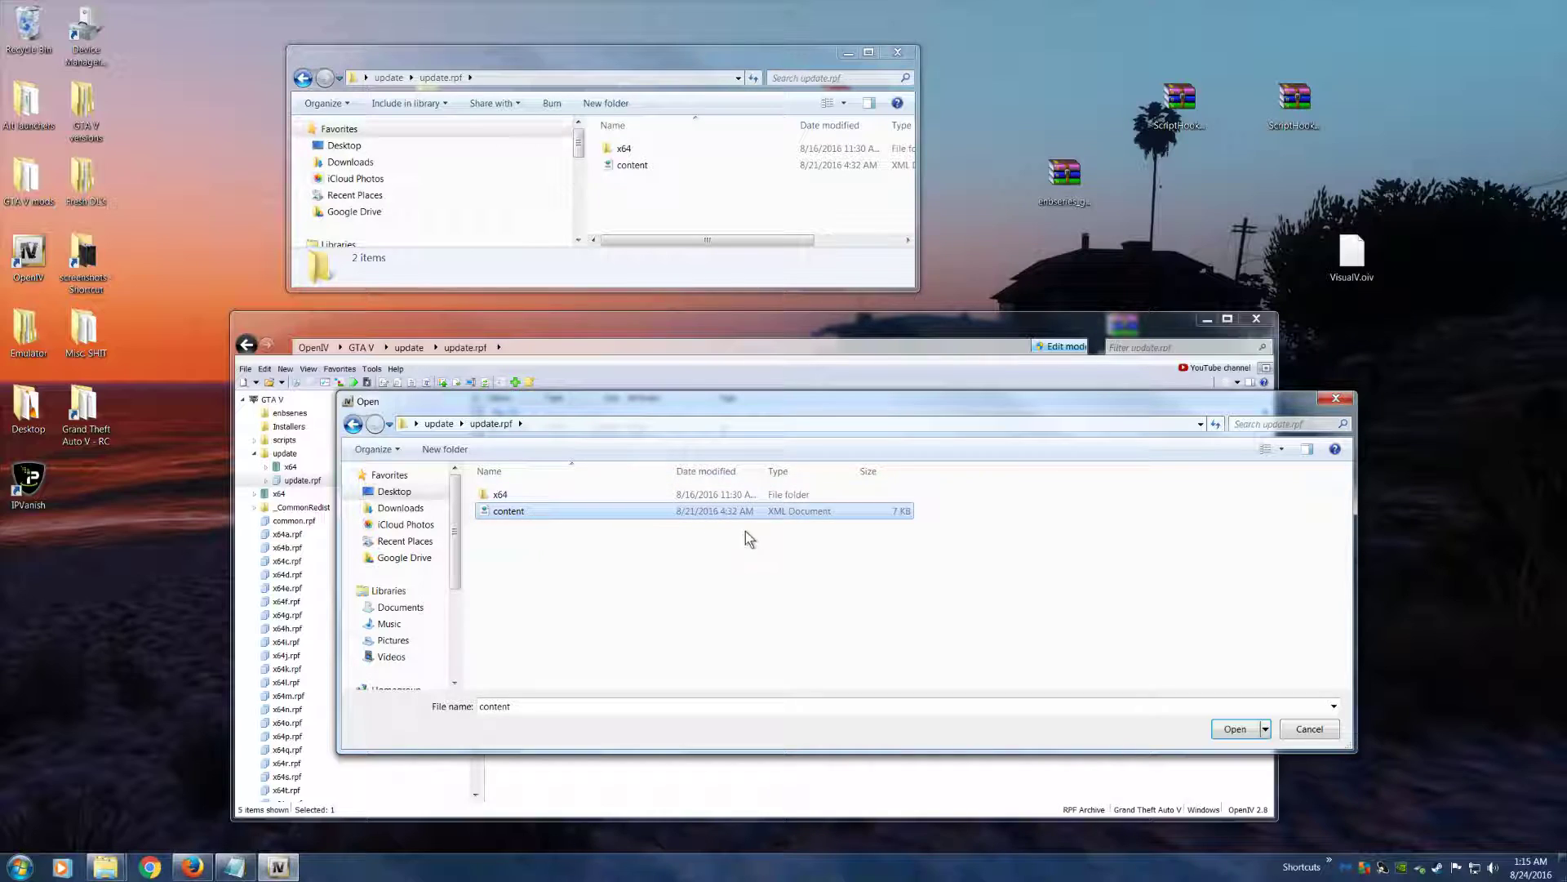
left_click_drag(617, 411, 734, 429)
left_click(628, 530)
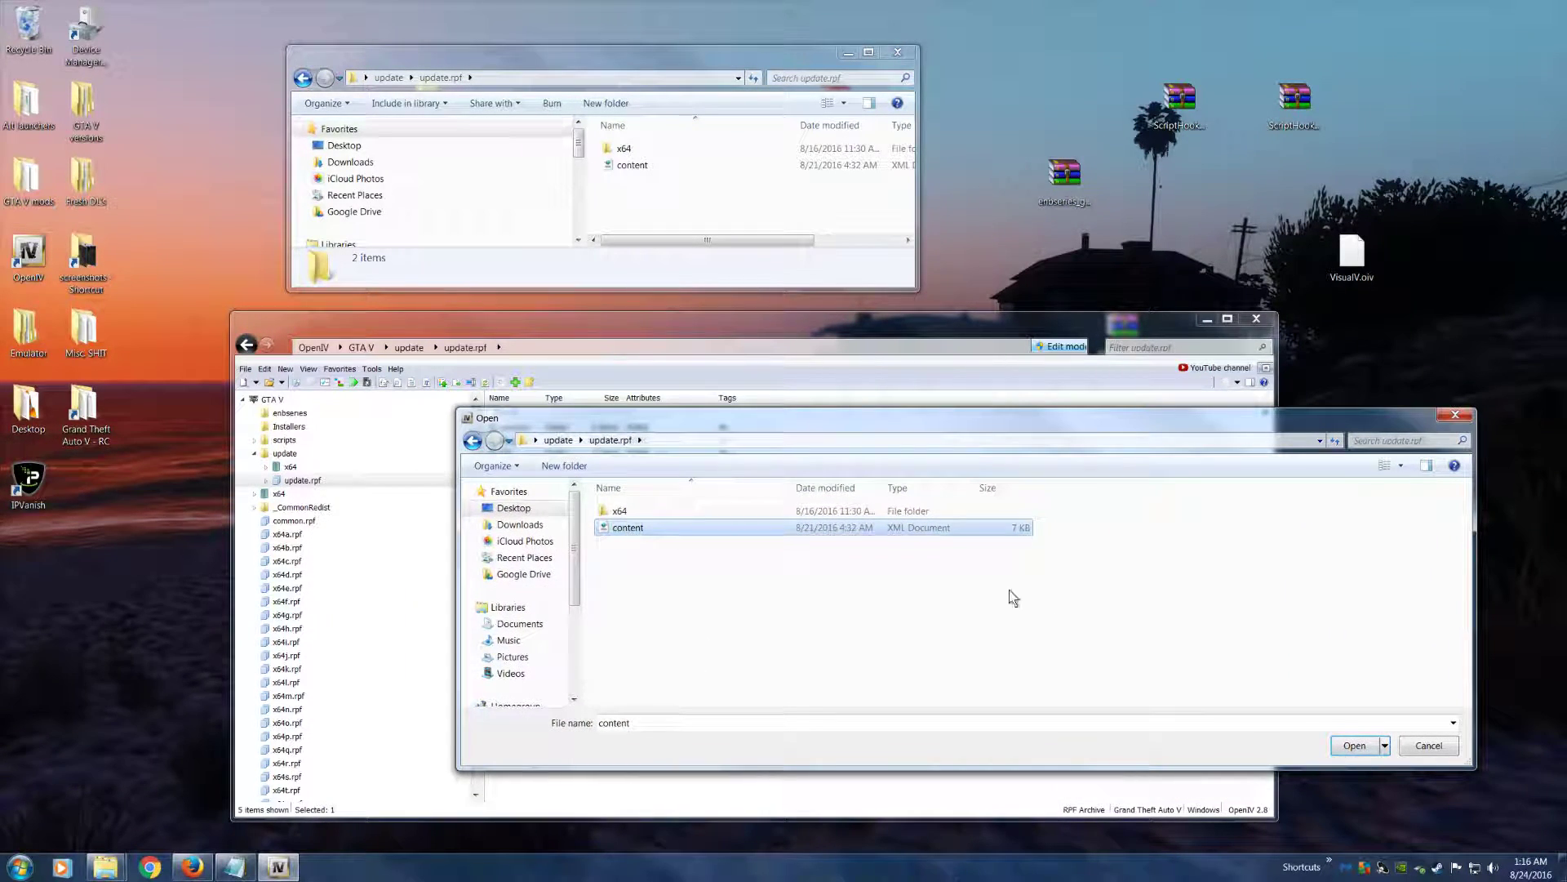
left_click(878, 513)
left_click(873, 530)
left_click(1352, 747)
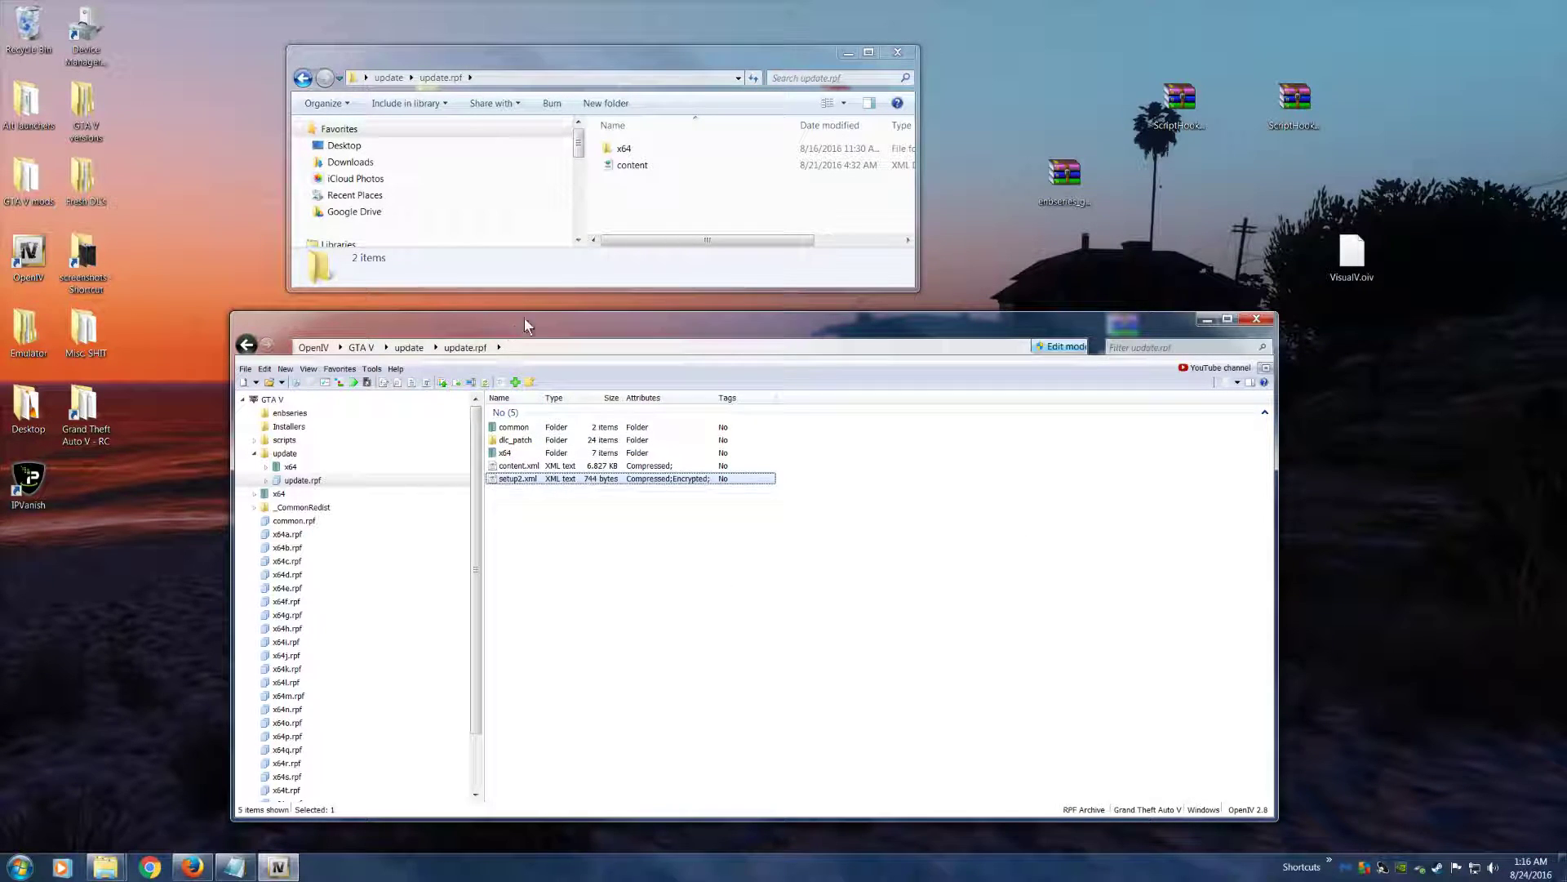
Open the x64 folder inside update.rpf in both OpenIV and the extracted files
left_click(630, 165)
left_click(639, 148)
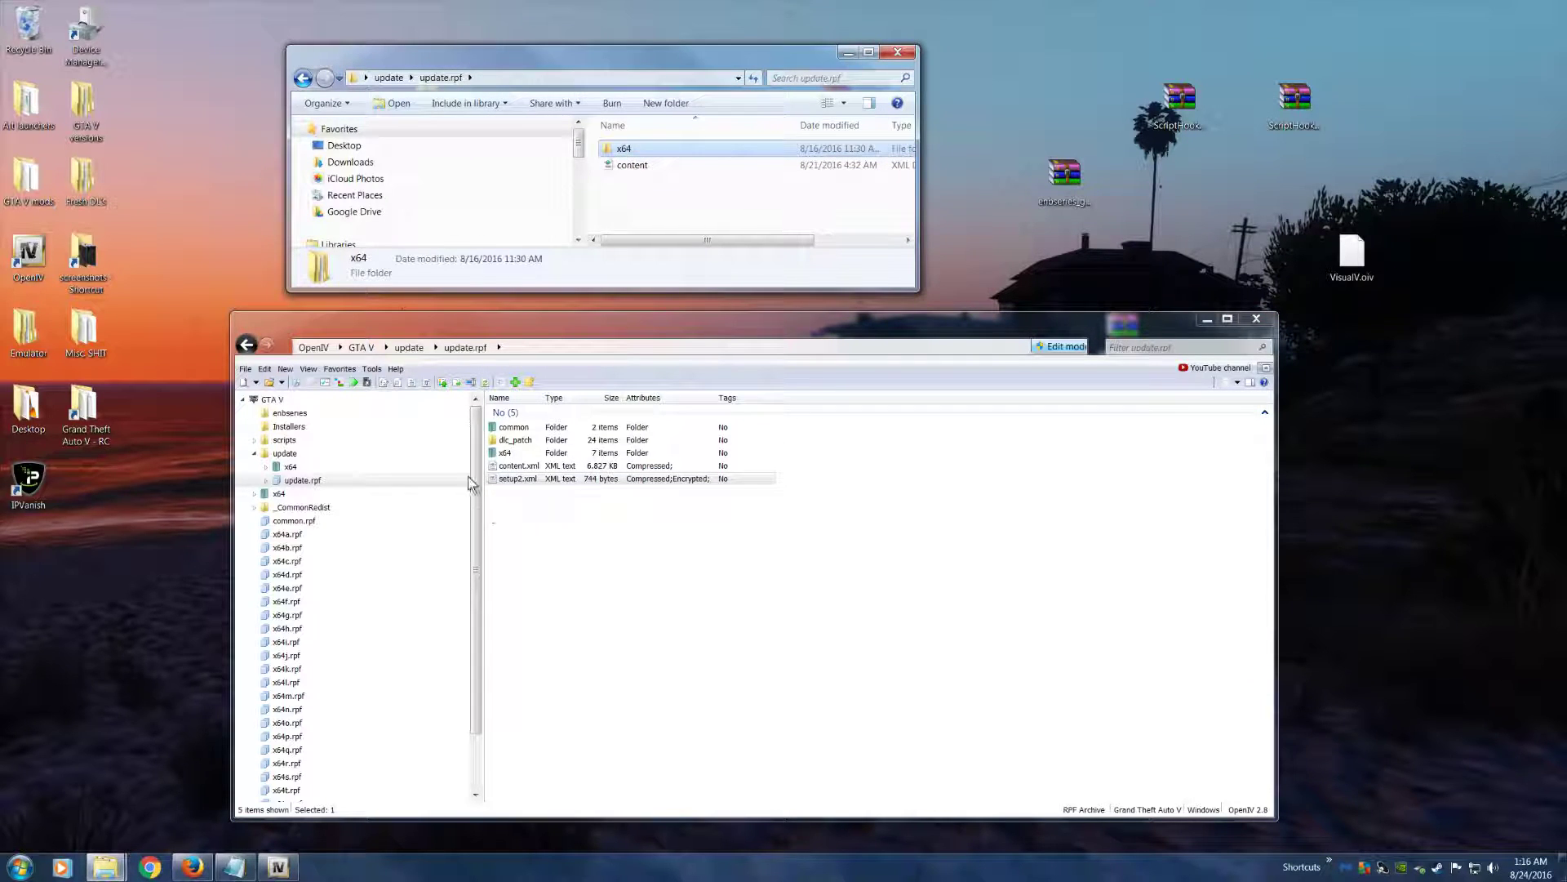
left_click(520, 454)
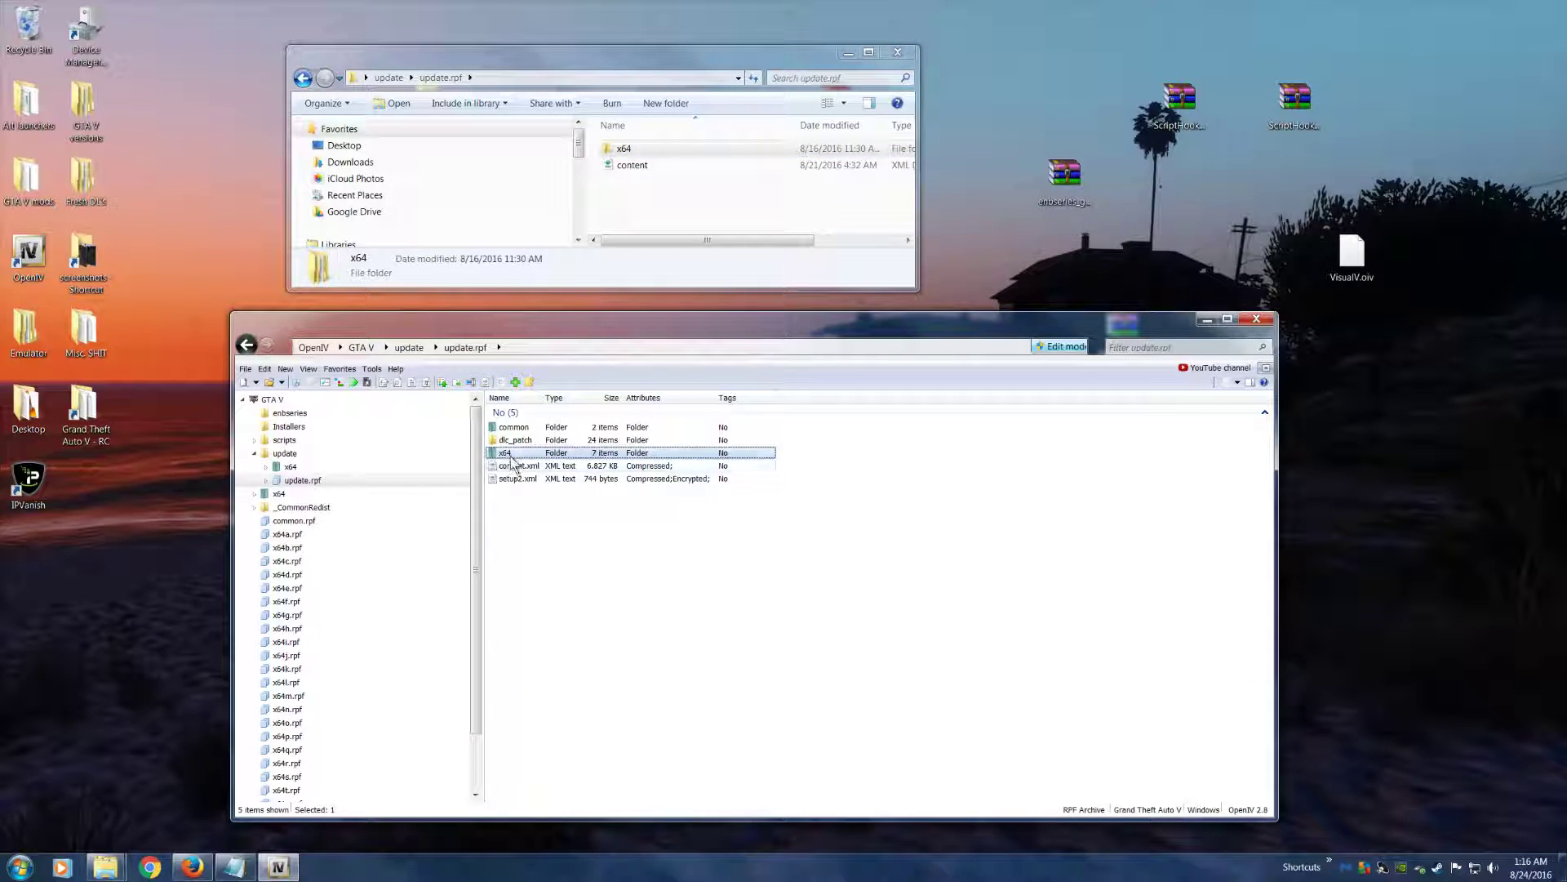
double_click(526, 453)
double_click(624, 150)
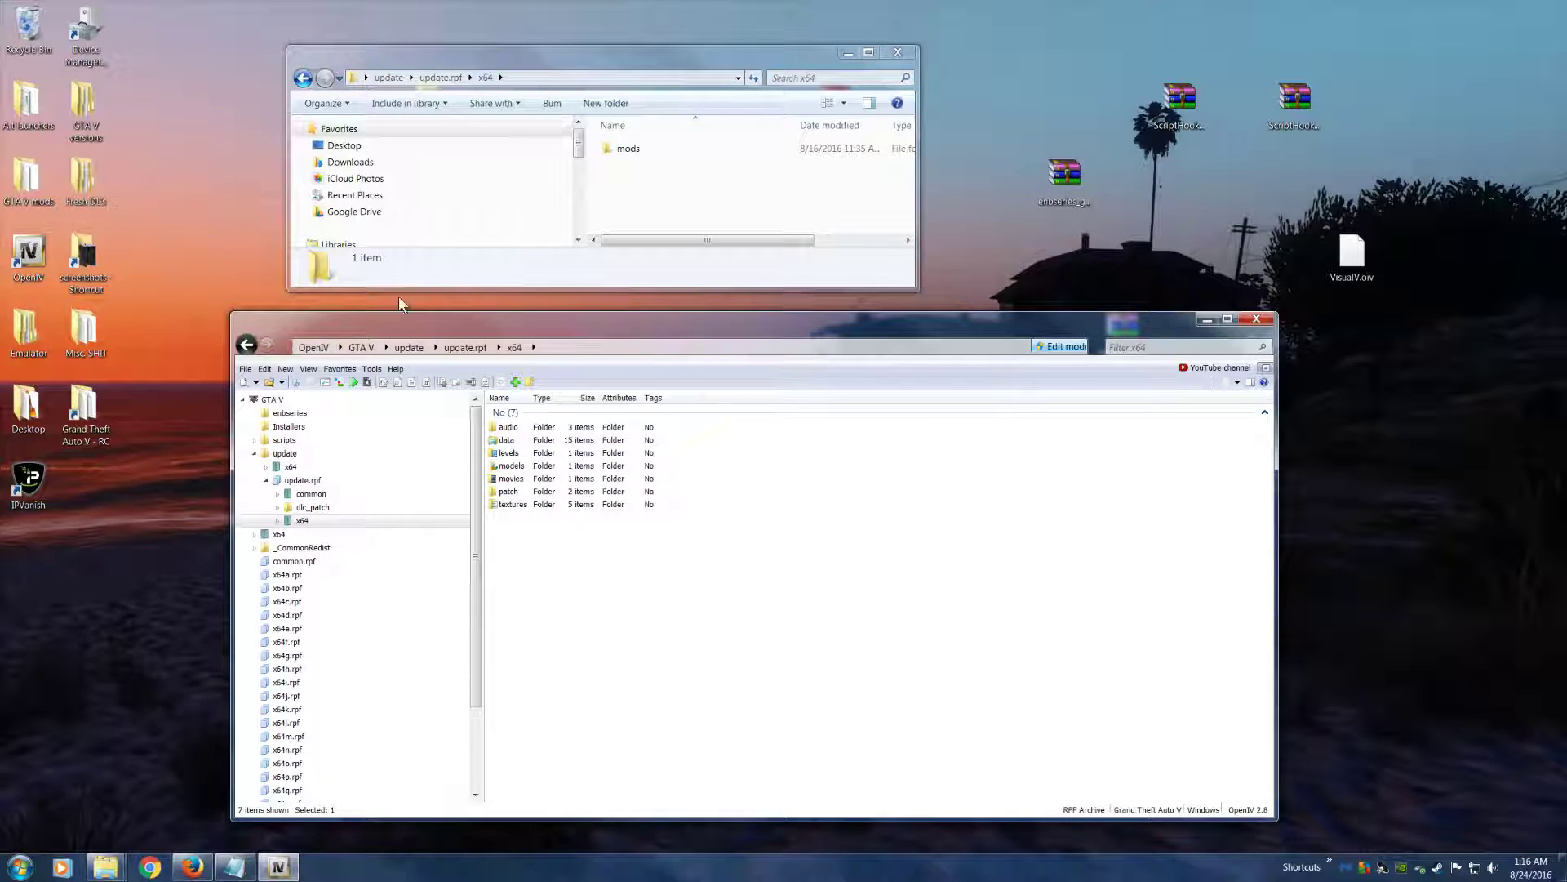
Try to add the extracted mods folder to update.rpf's x64 folder and check the added RPF files
left_click_drag(636, 150, 783, 445)
left_click_drag(629, 588, 820, 688)
left_click_drag(585, 591, 586, 591)
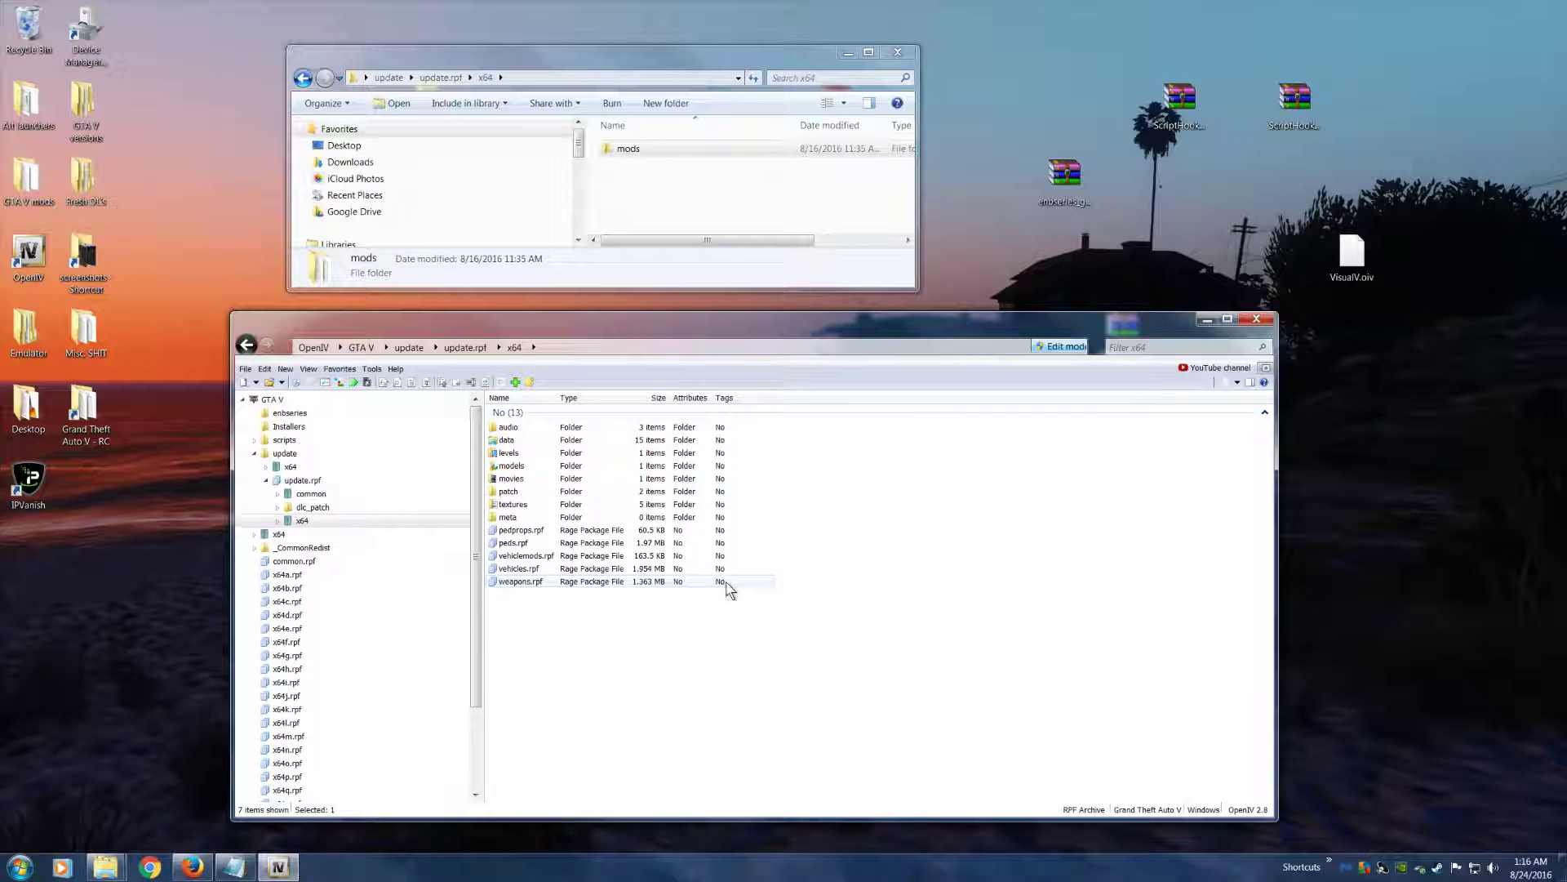
left_click(523, 557)
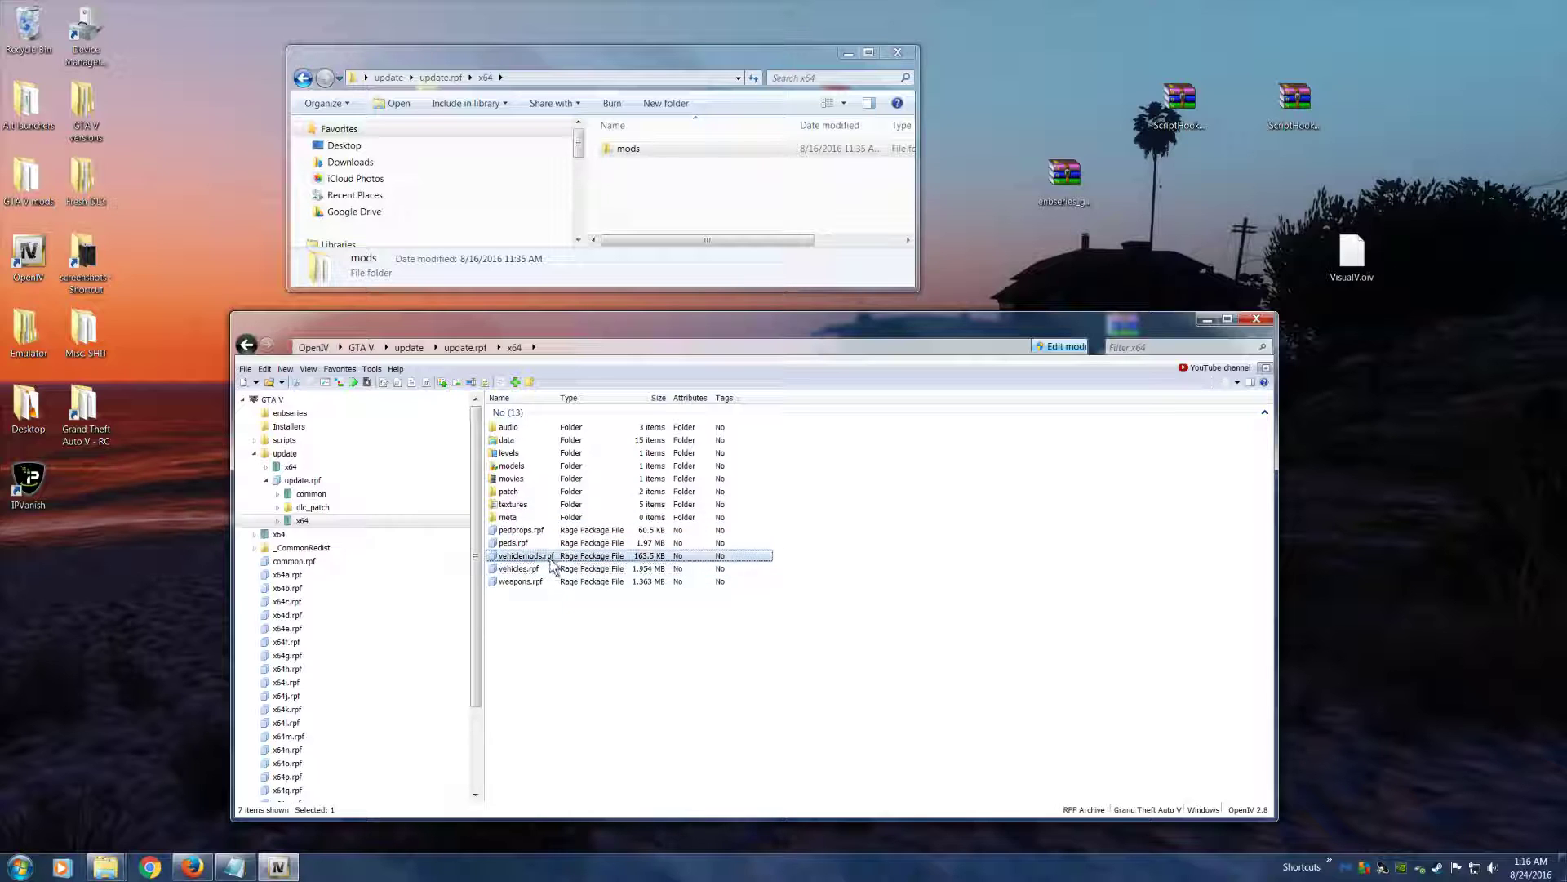
left_click(545, 582)
left_click(513, 543)
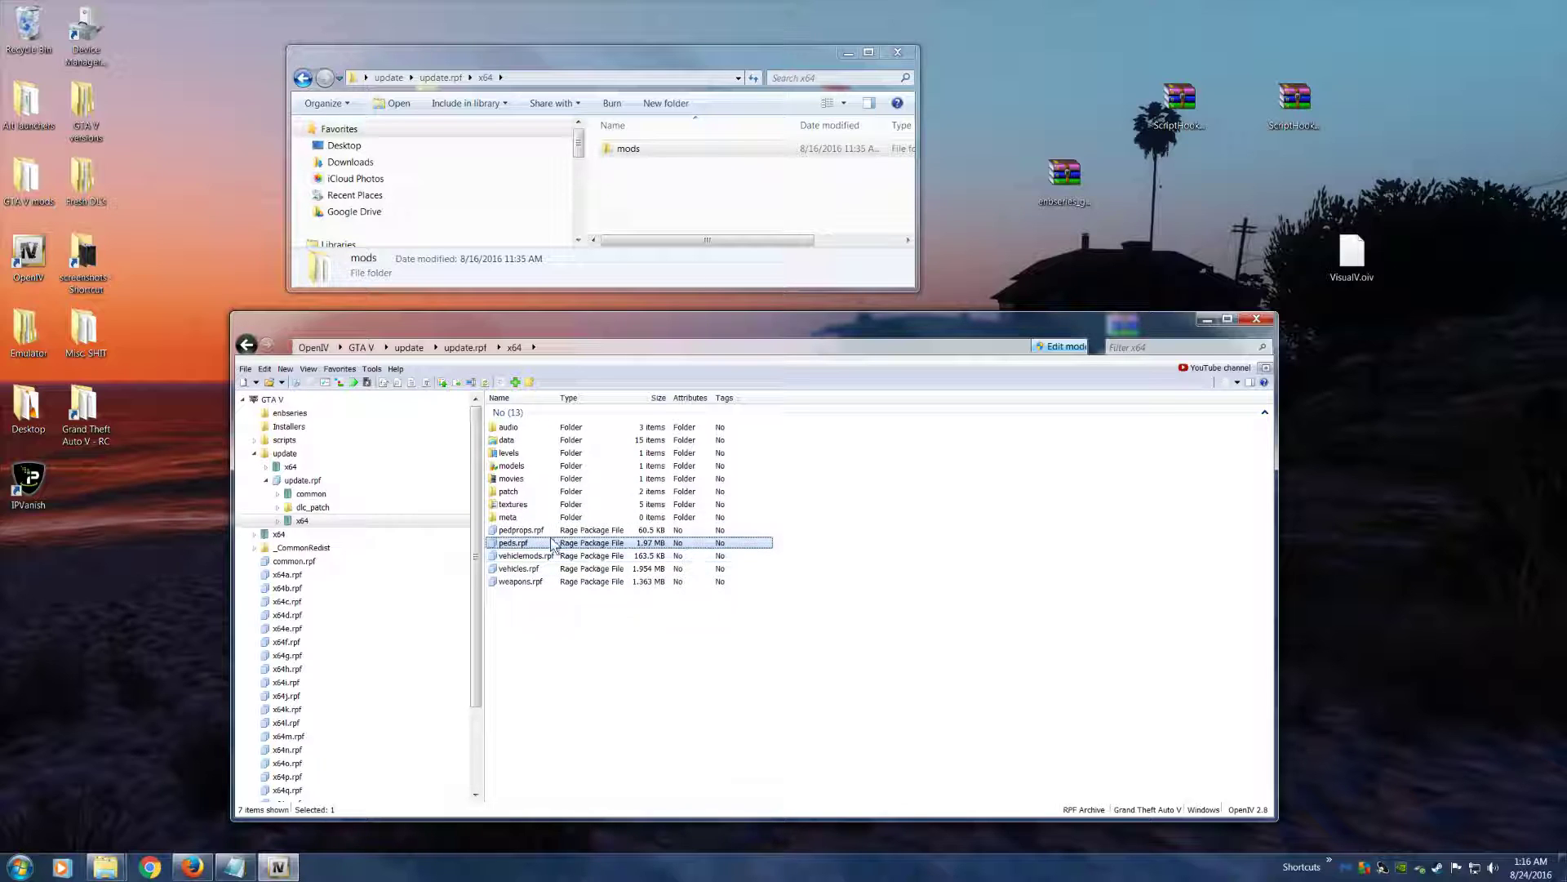
left_click(521, 531)
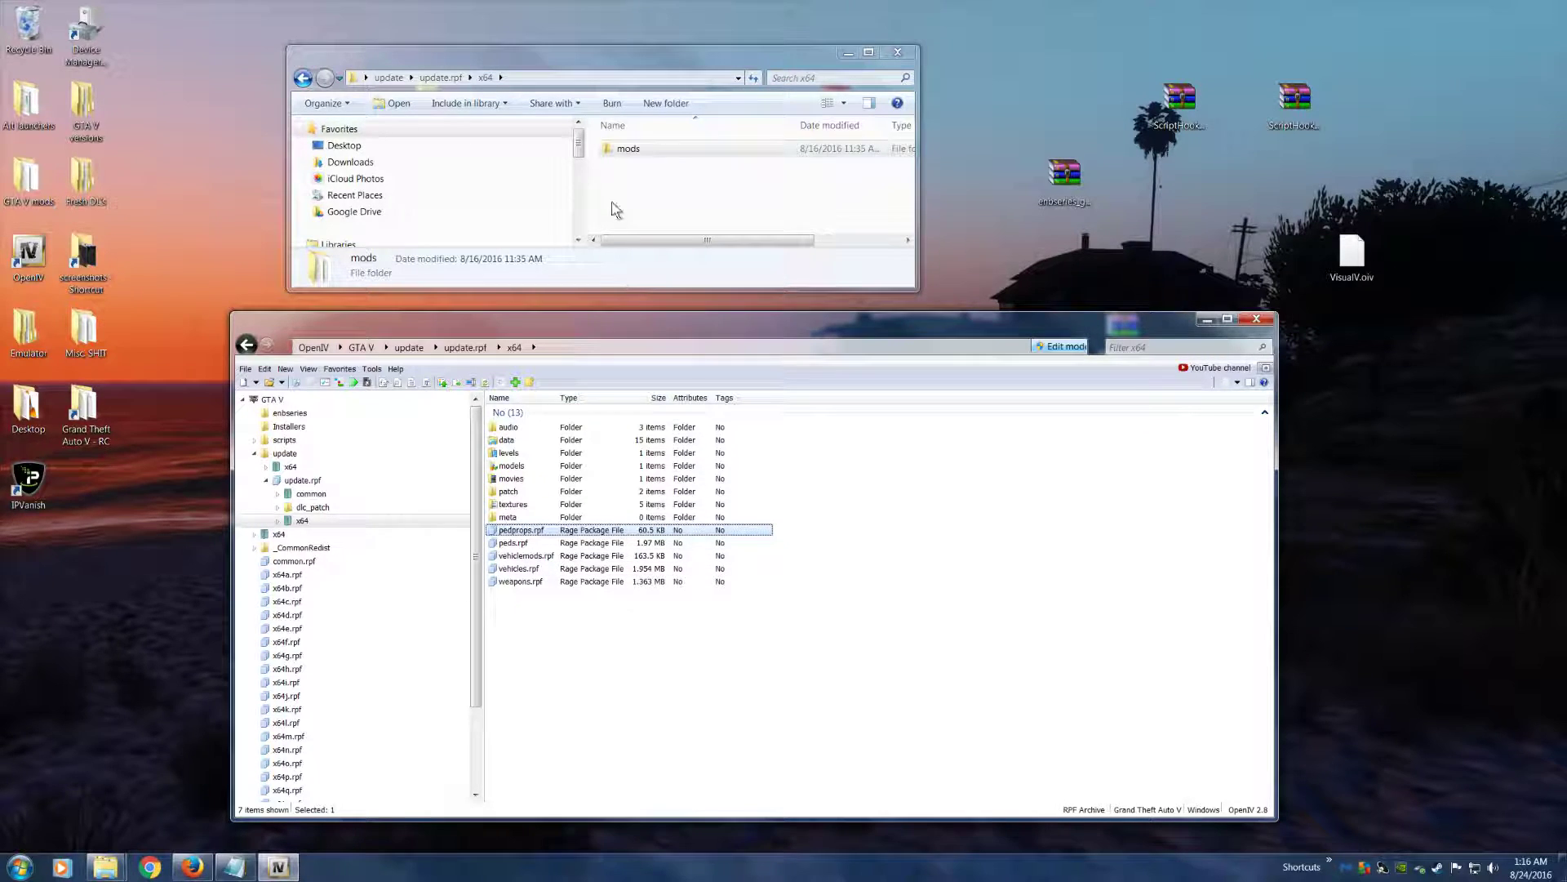
Go back to the extracted update.rpf folder and add its x64 folder to the open x64 folder in OpenIV
left_click(627, 151)
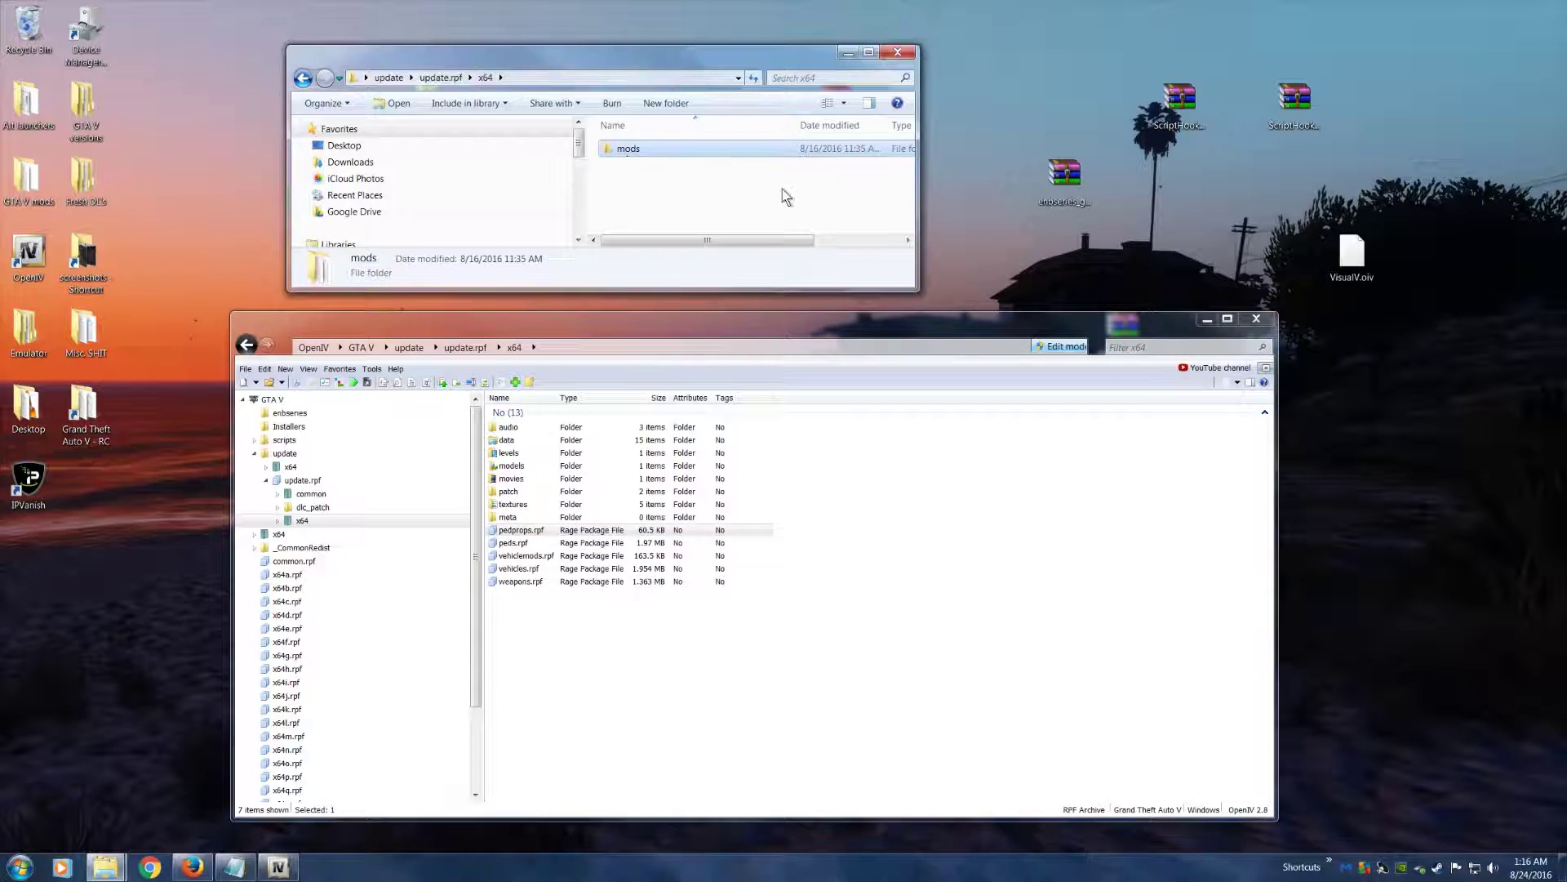
key("BackSpace")
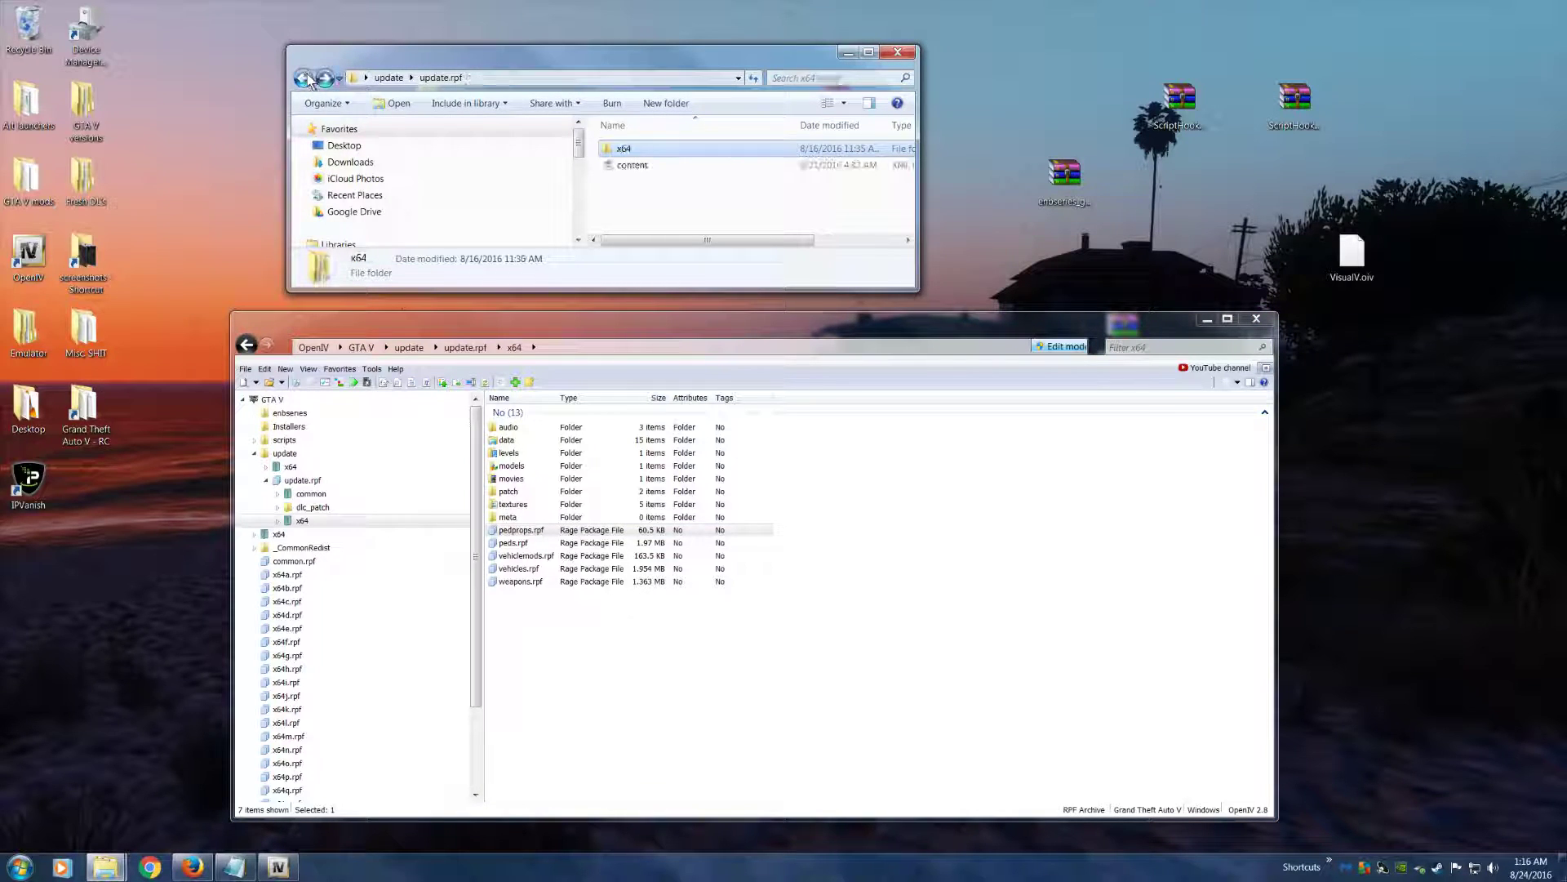
left_click_drag(635, 150, 802, 611)
Delete the misplaced pedprops.rpf, peds.rpf, vehiclemods.rpf, vehicles.rpf and weapons.rpf from update.rpf's x64 folder
left_click(565, 583)
key("shift+Up")
key("shift+Up")
key("shift+Up")
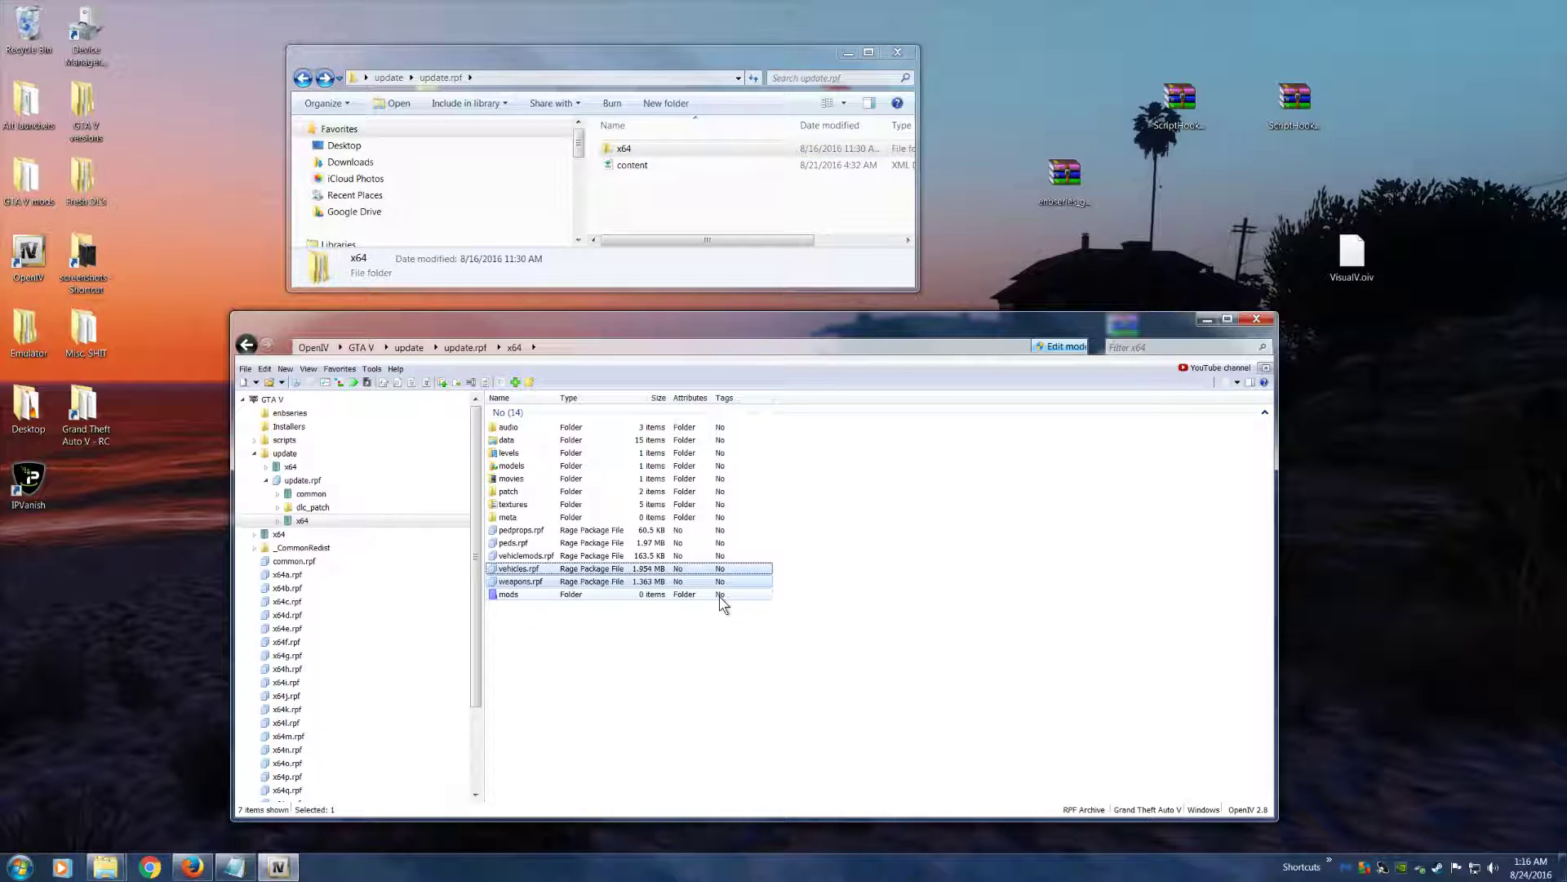
key("shift+Up")
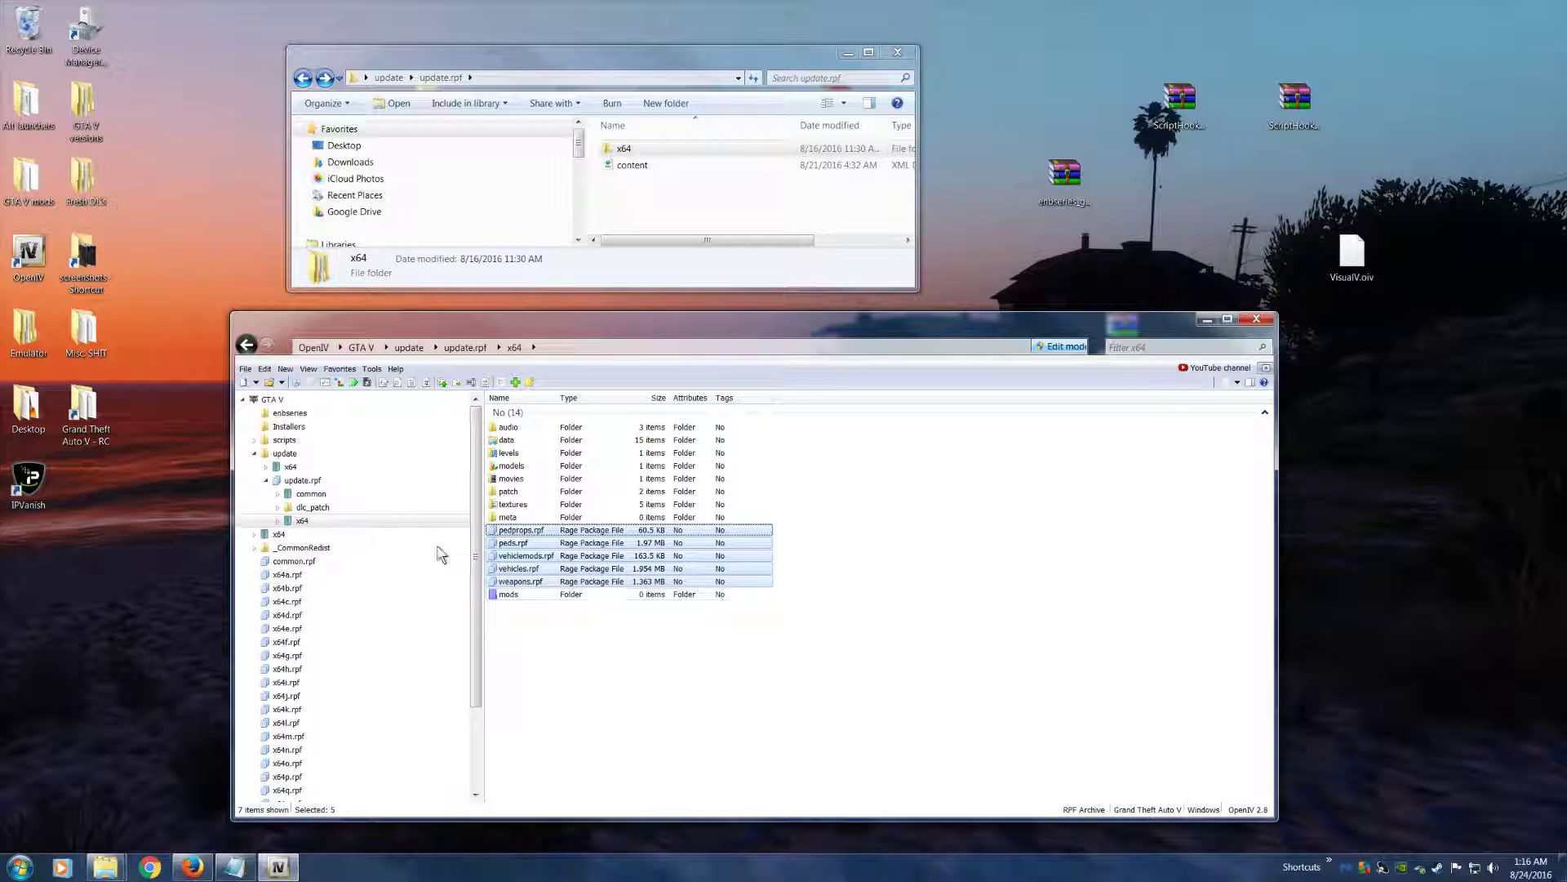
left_click(264, 368)
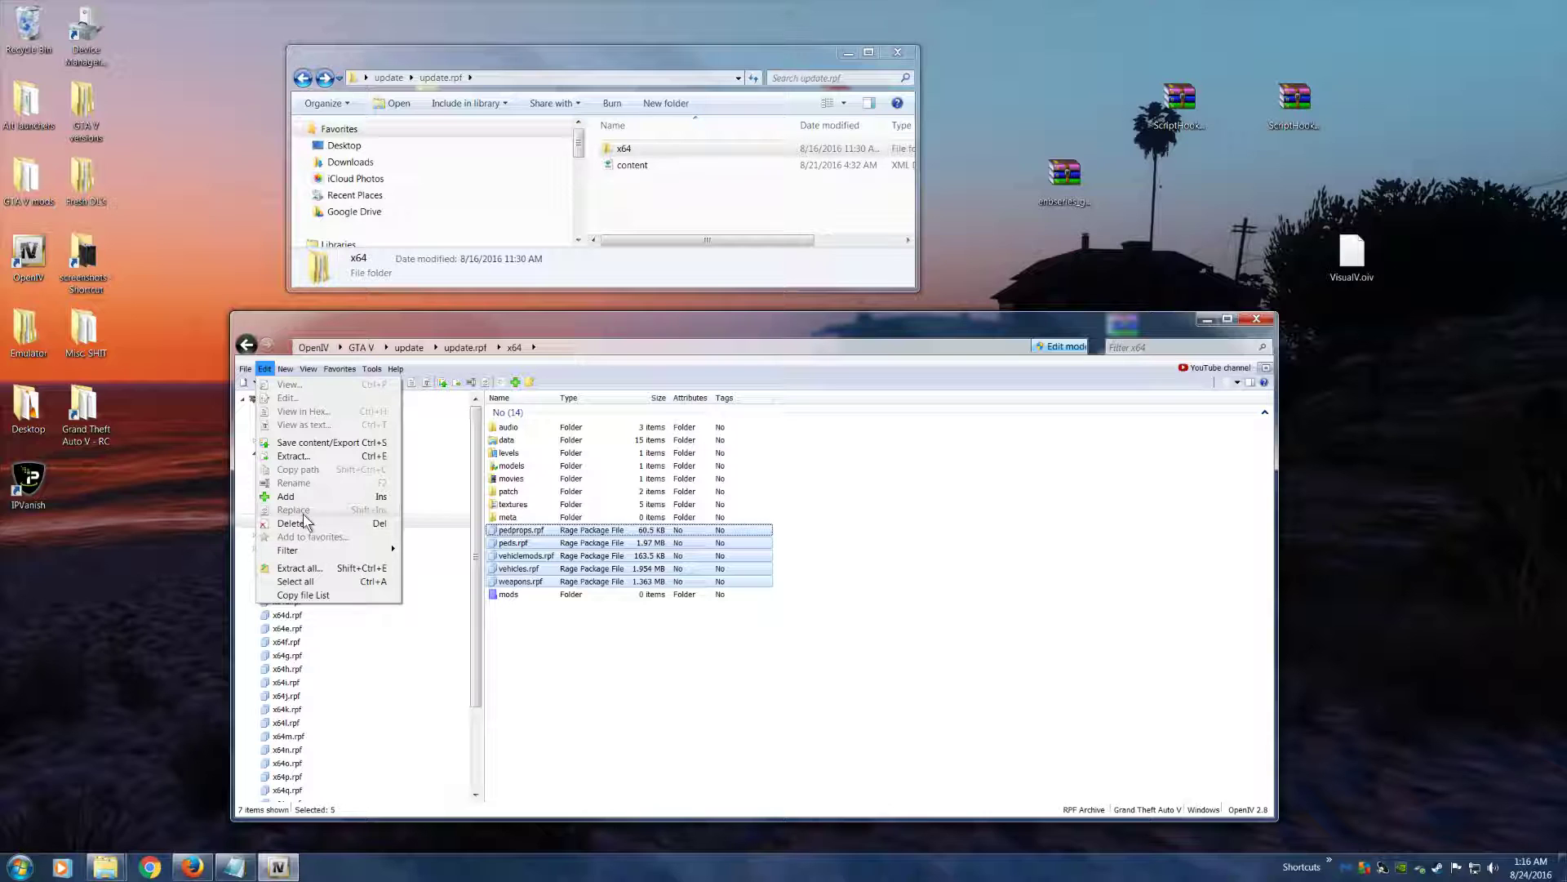
left_click(304, 522)
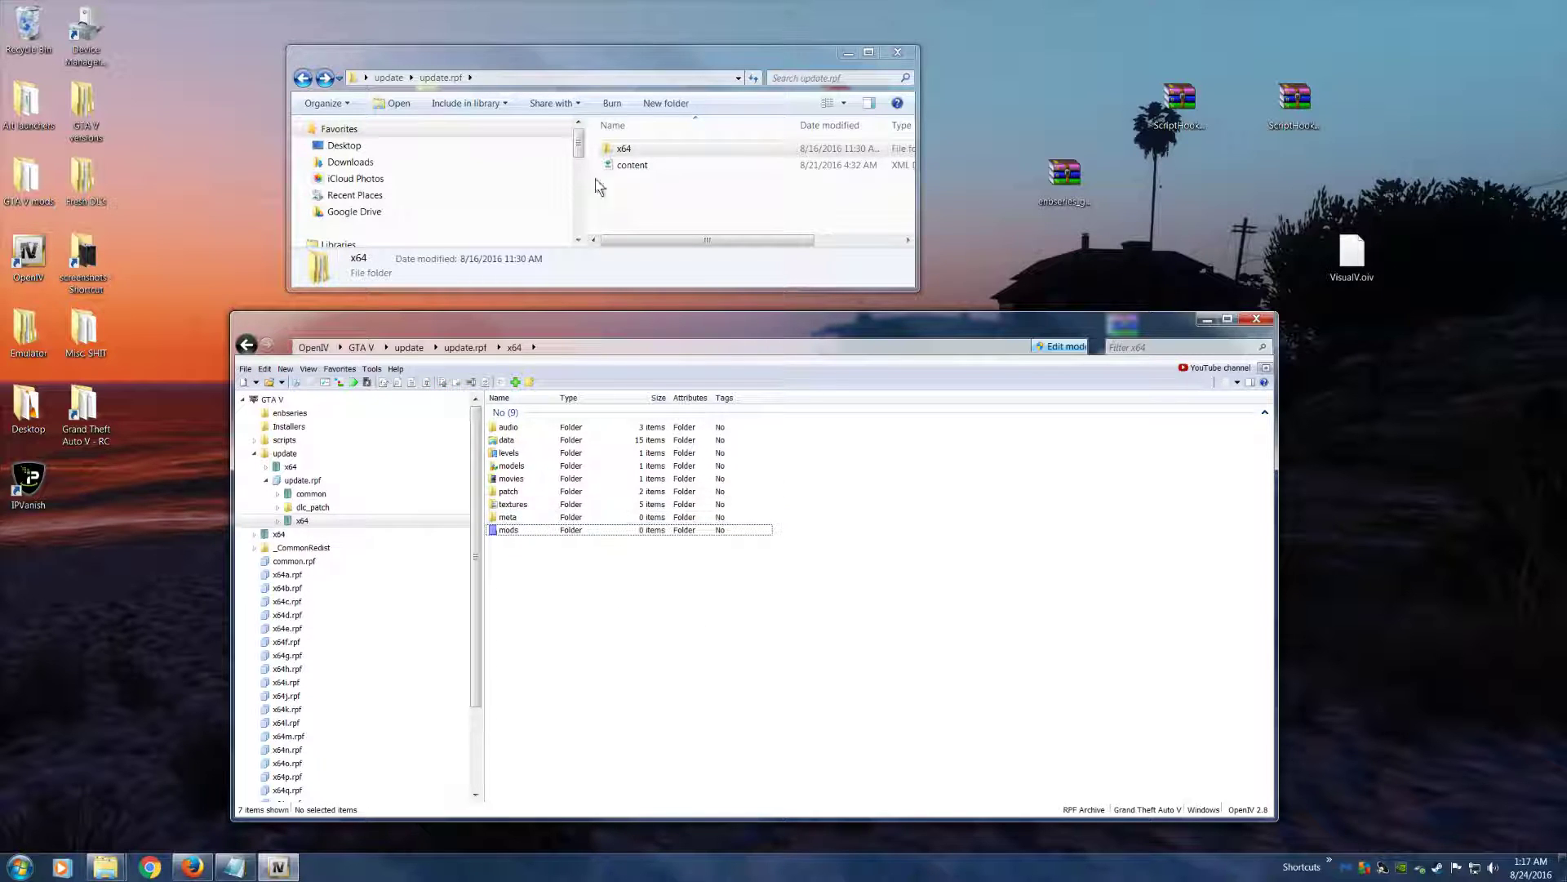
Open the mods folder inside x64 in both the extracted files and OpenIV to compare their contents
left_click(694, 148)
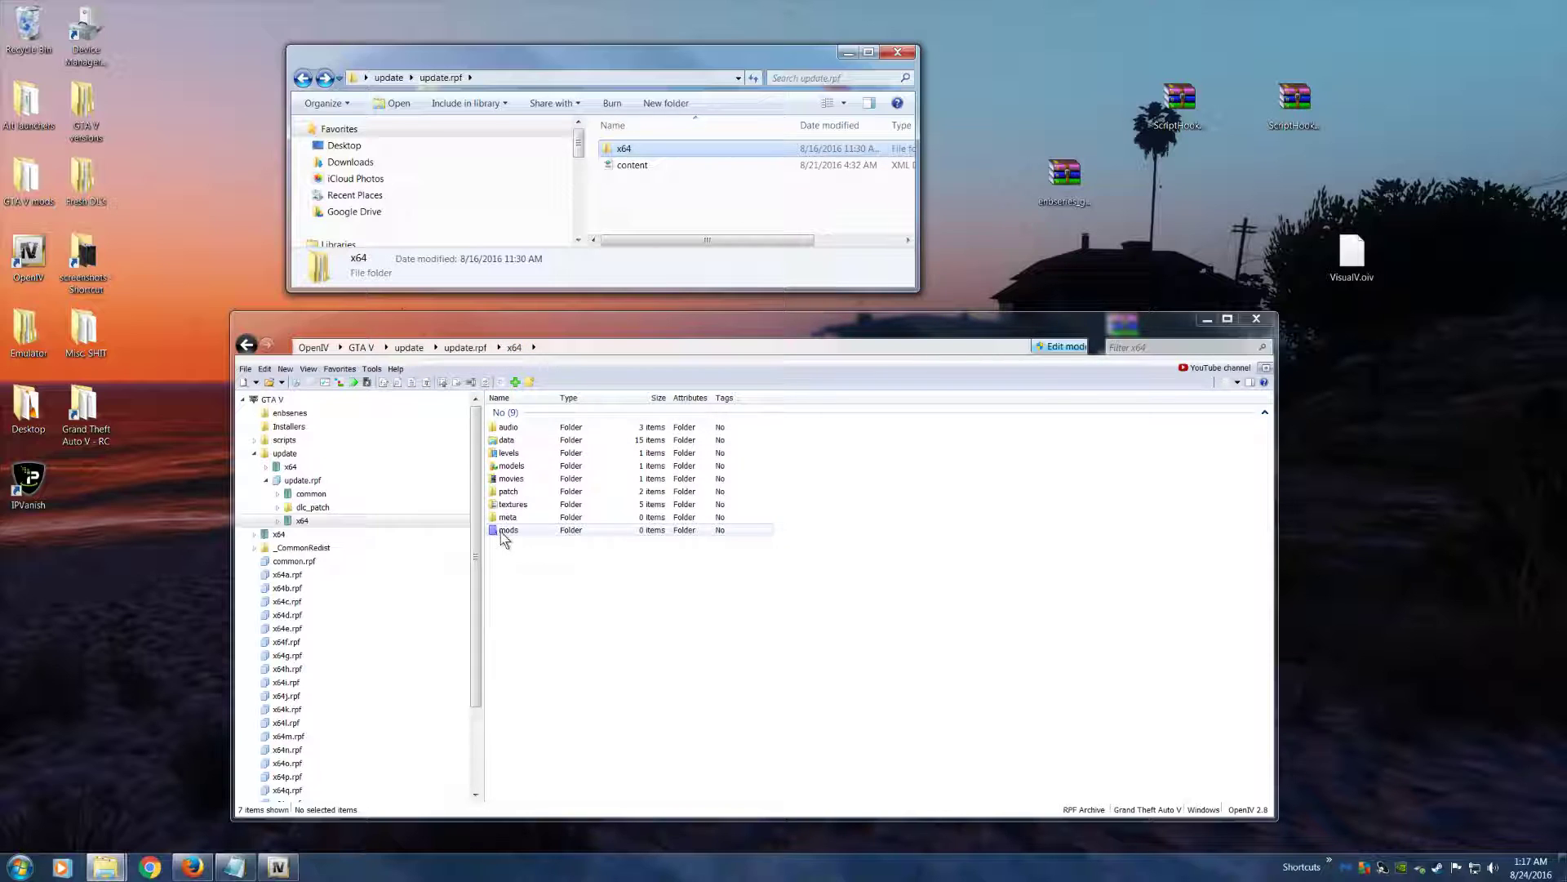
double_click(625, 155)
double_click(663, 149)
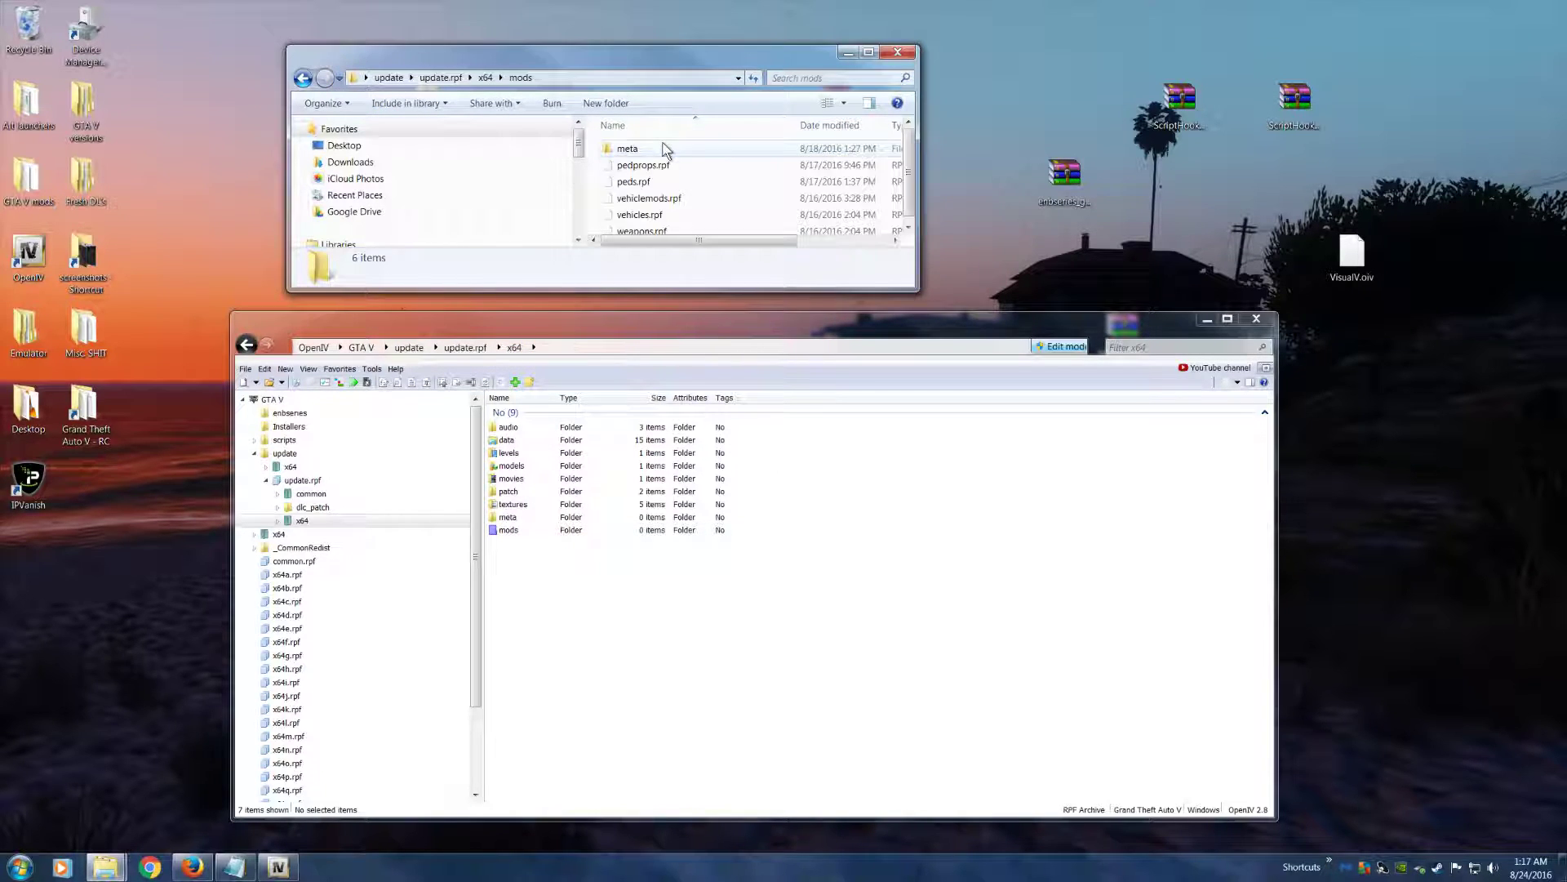
double_click(508, 530)
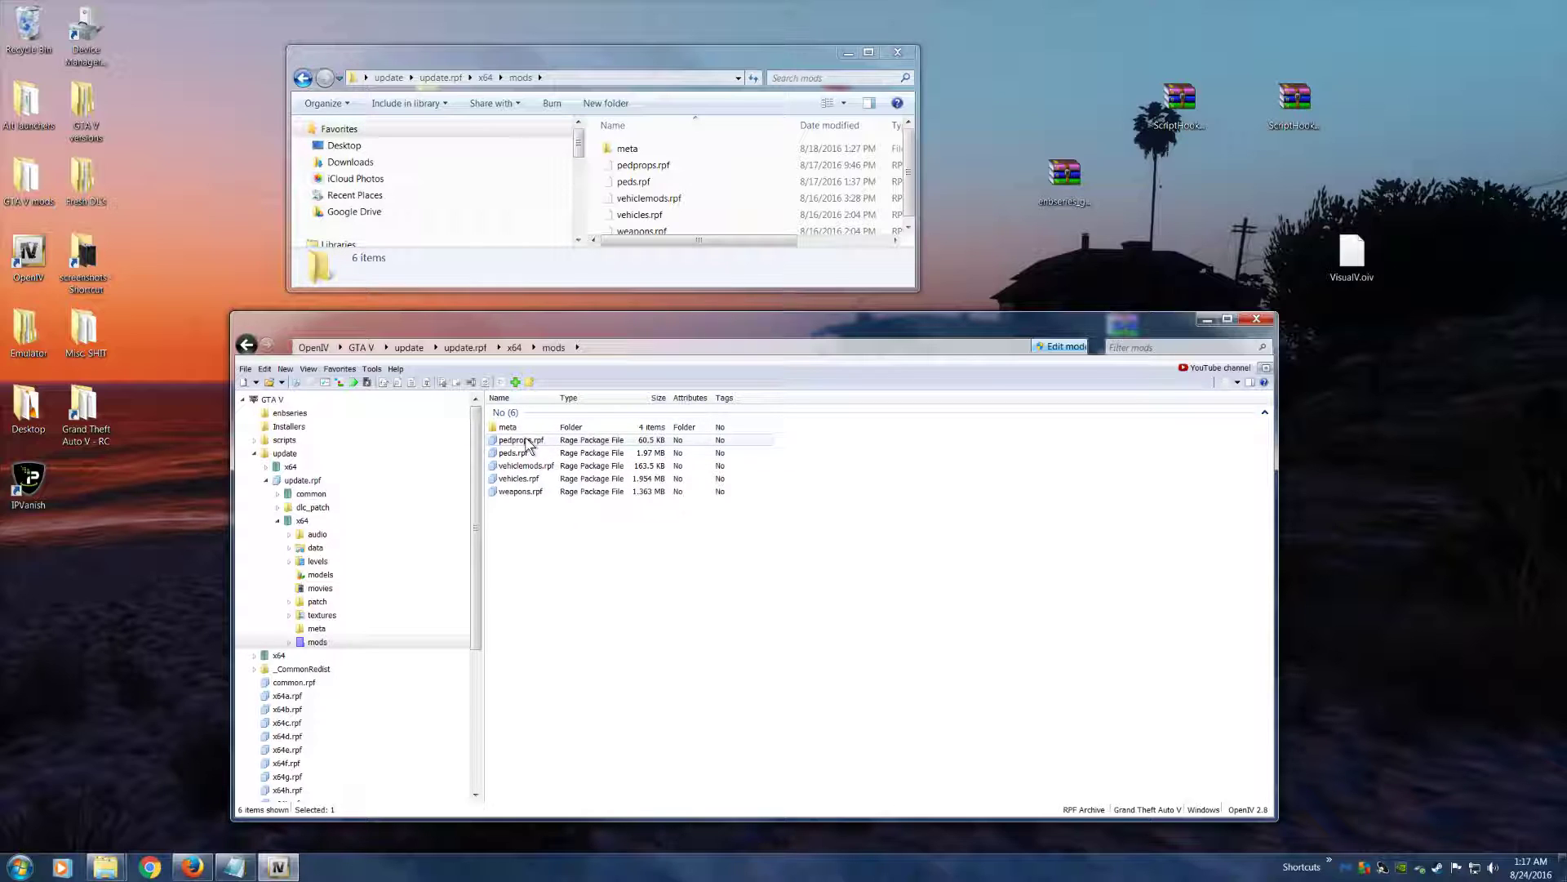
Close the window showing the extracted mods folder, keeping OpenIV open
left_click(526, 491)
left_click_drag(494, 333, 455, 325)
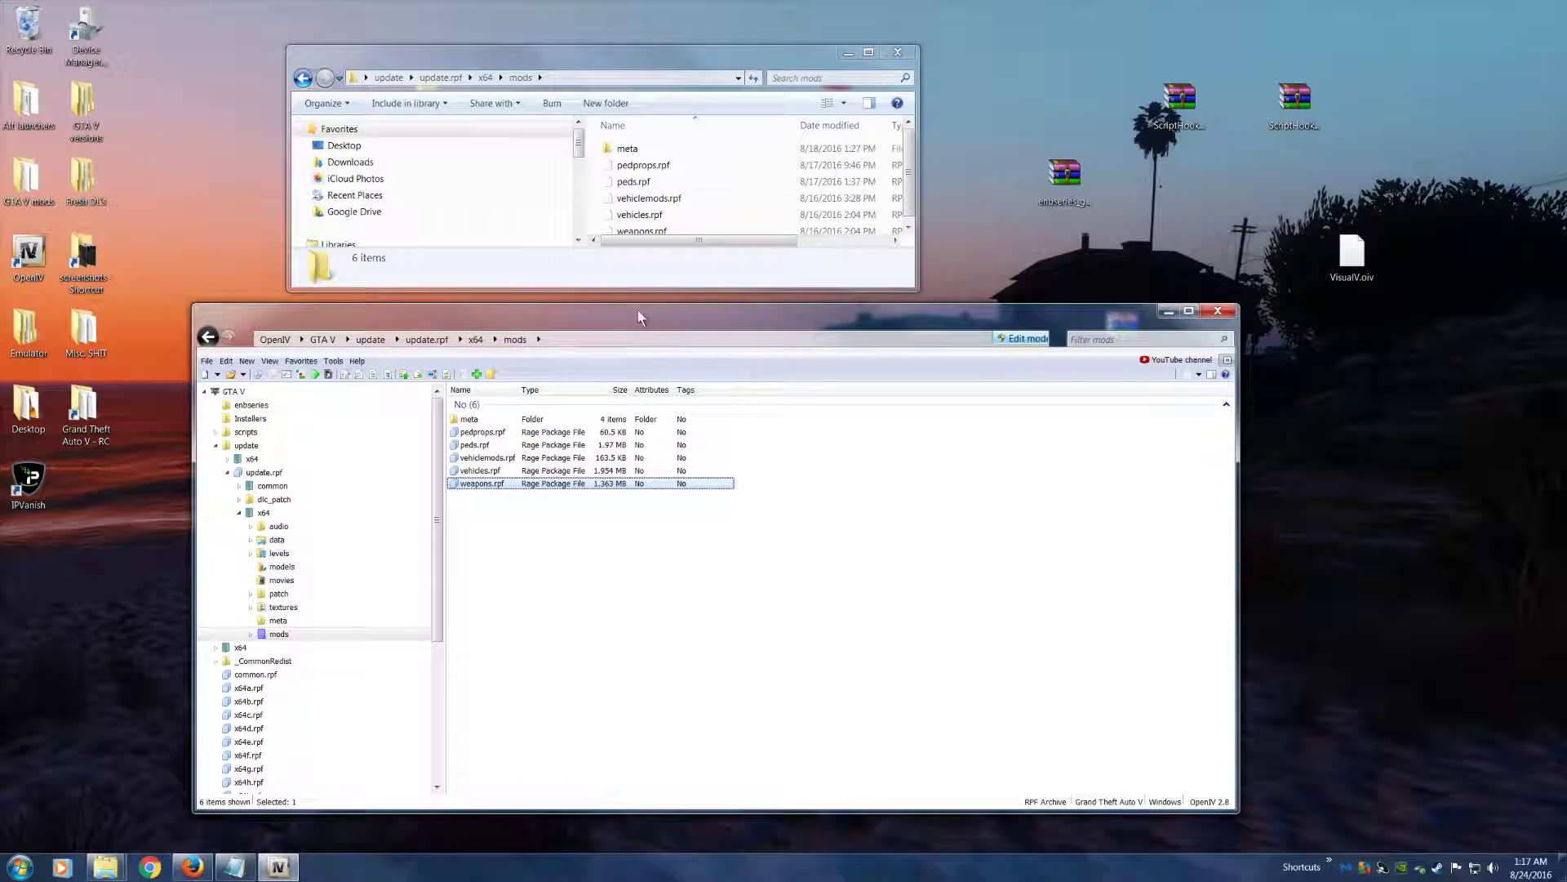
left_click_drag(592, 49, 527, 36)
left_click(826, 41)
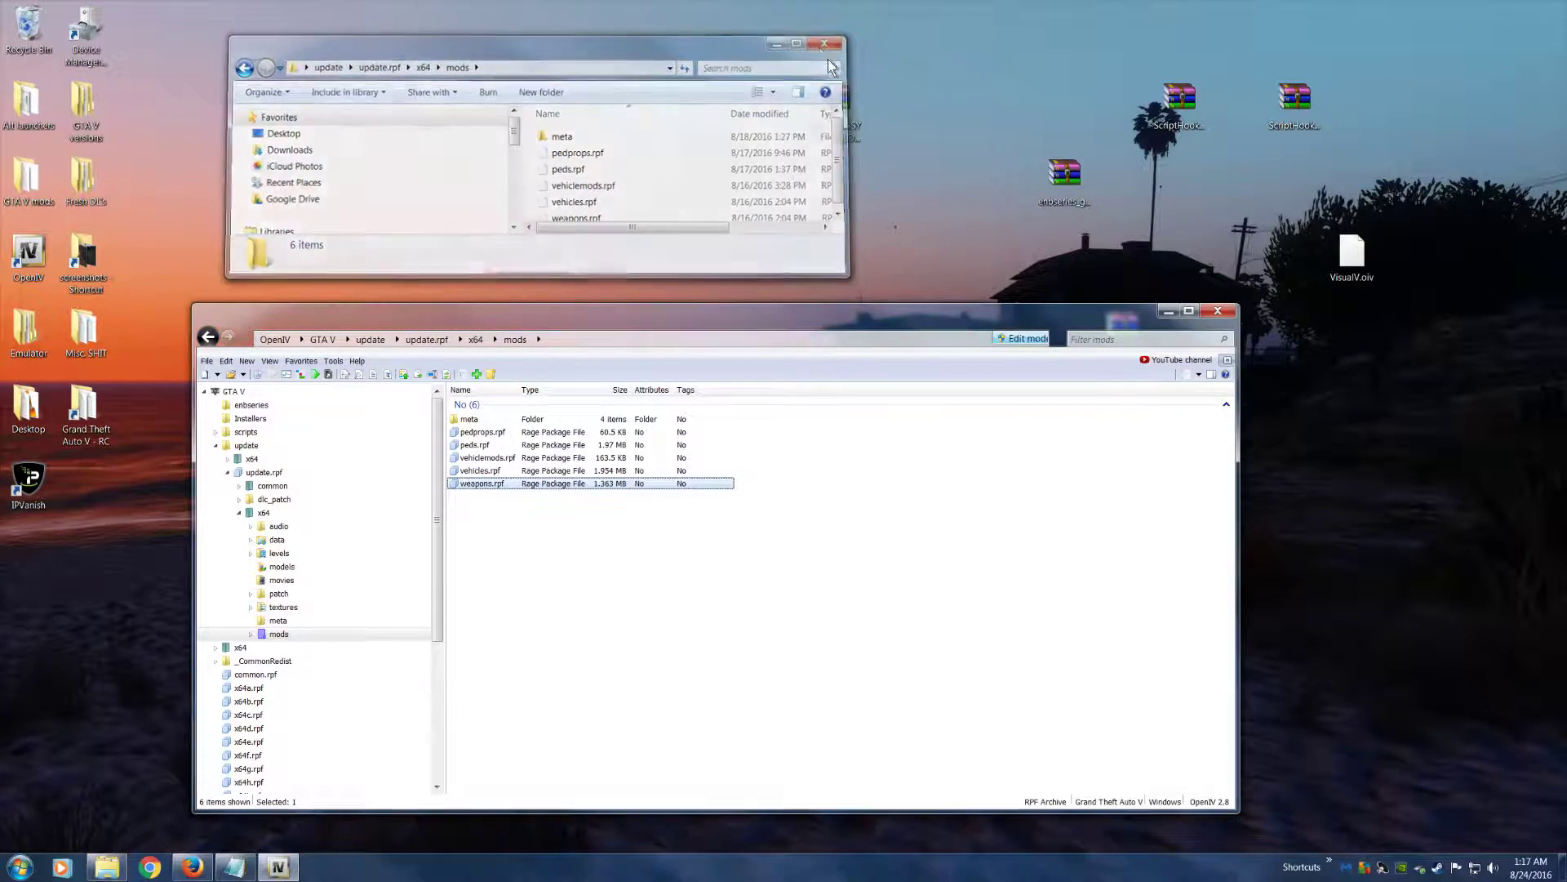
Switch to Firefox, open the Vehicles category on GTA5-Mods and browse the first page of vehicle mods
left_click(204, 873)
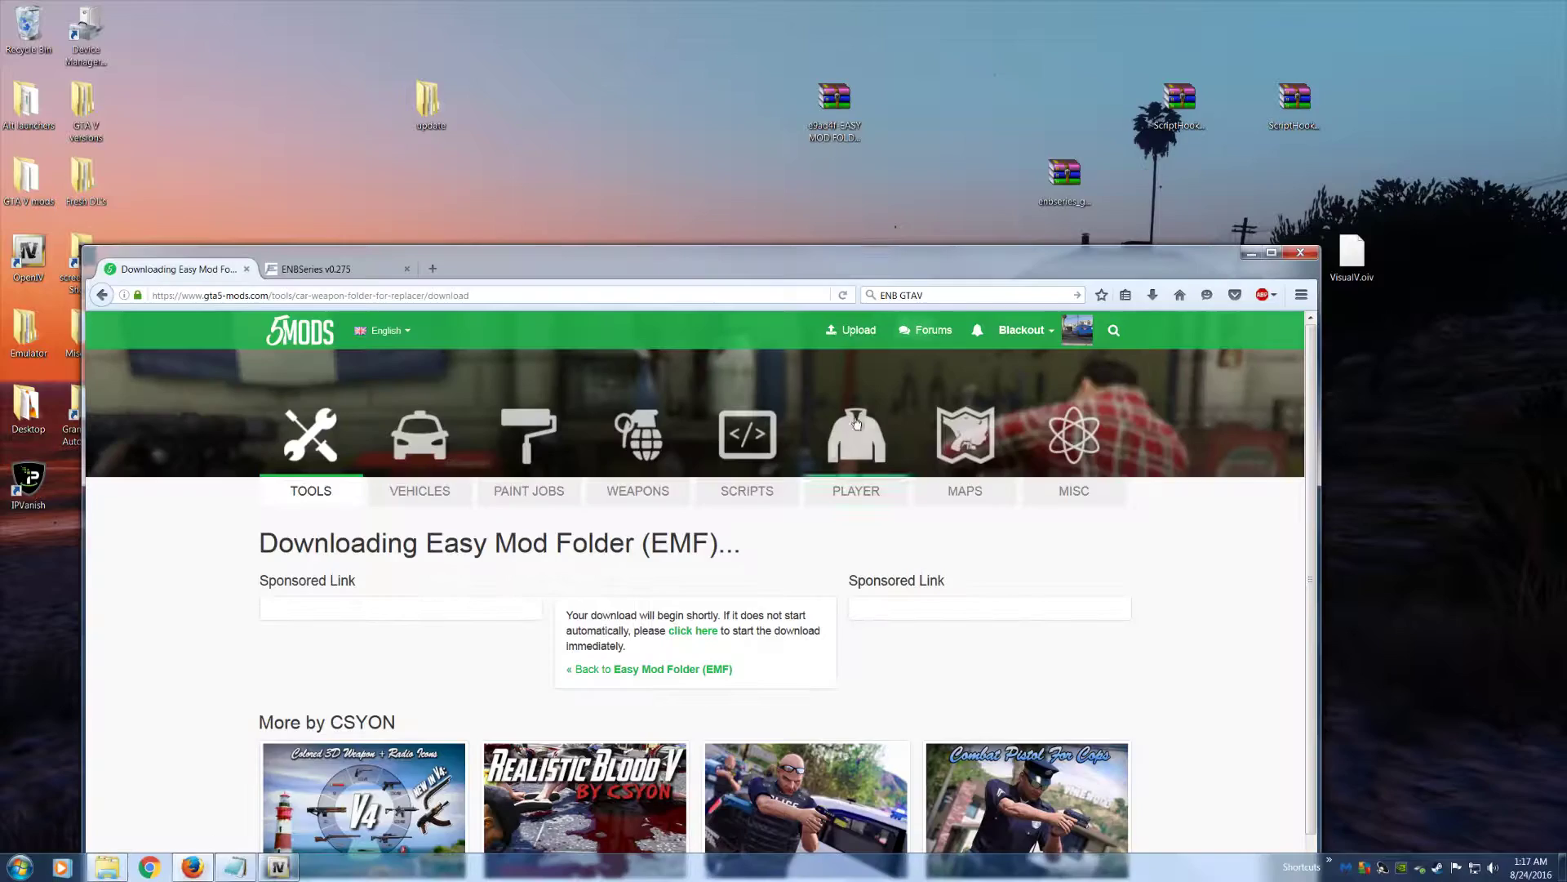
left_click_drag(510, 269, 726, 65)
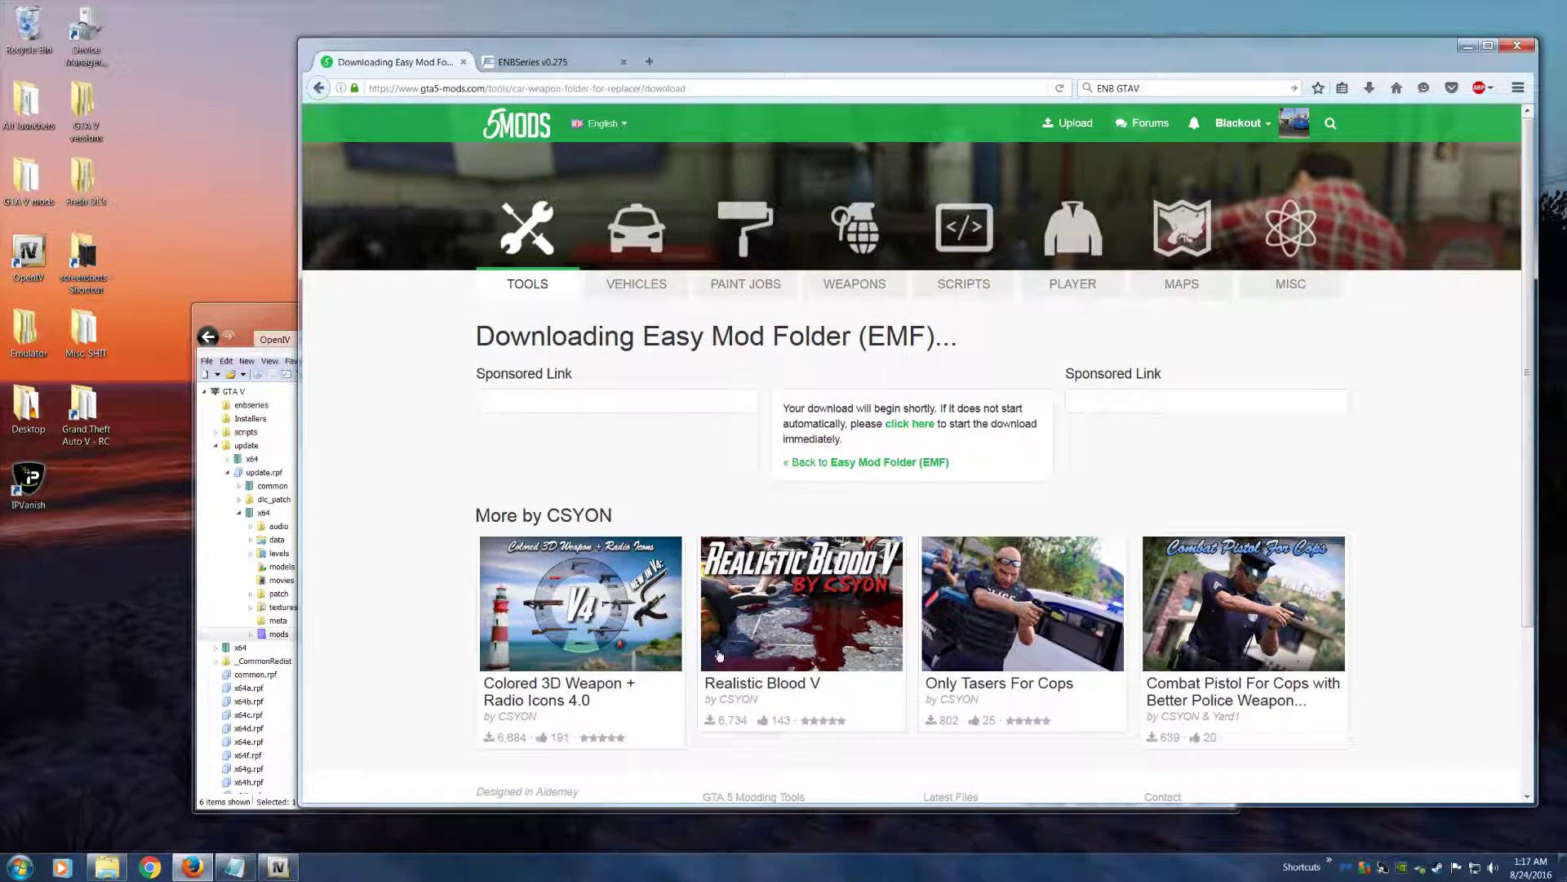
left_click(636, 243)
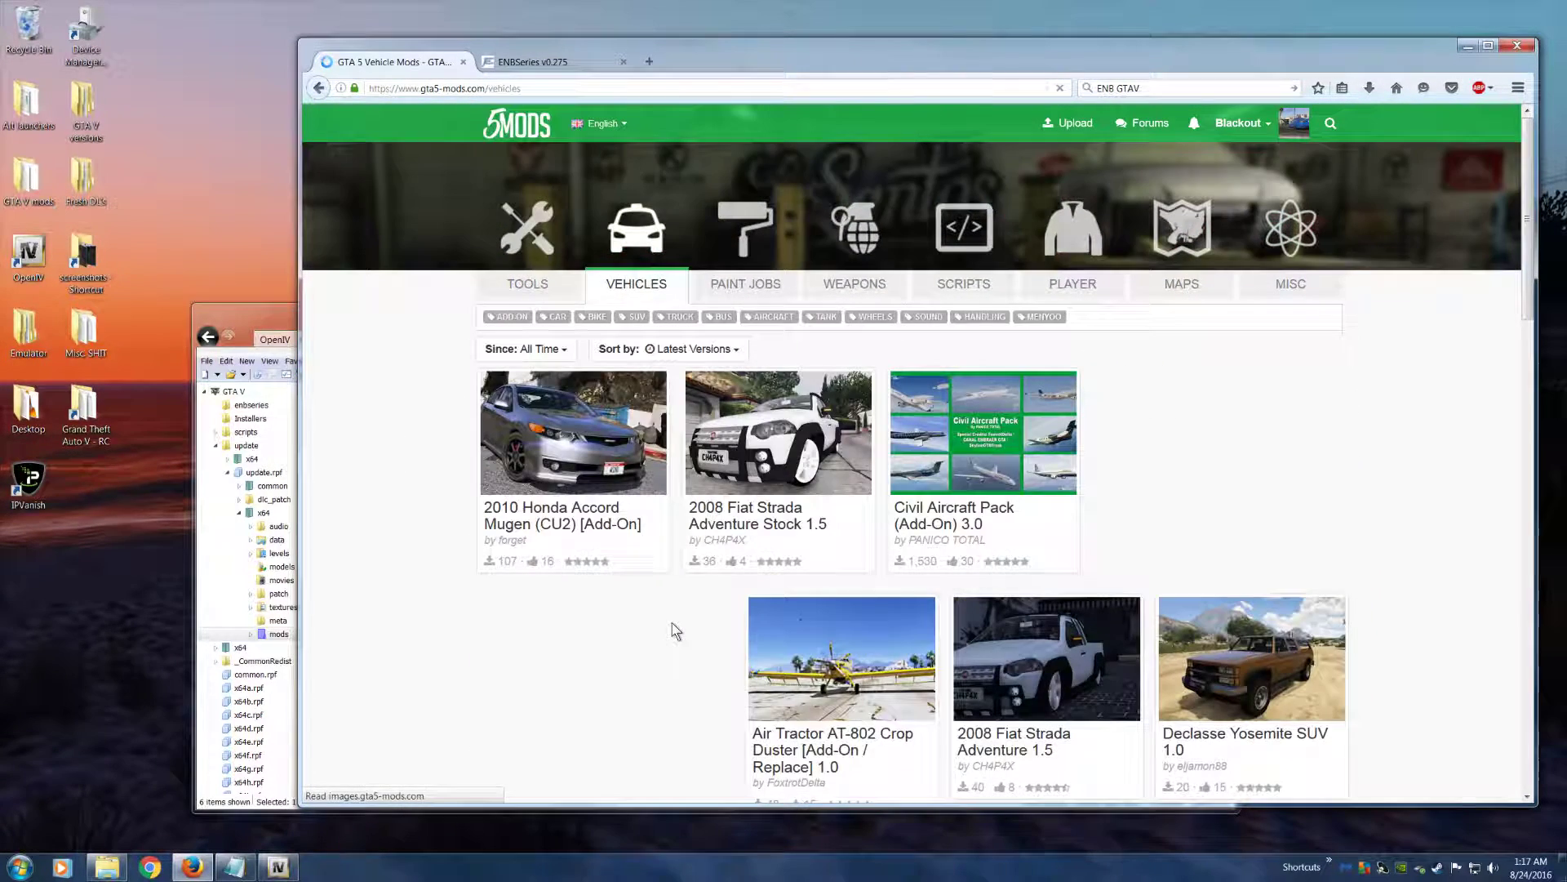
scroll(537, 646, "down", 1)
scroll(537, 646, "down", 10)
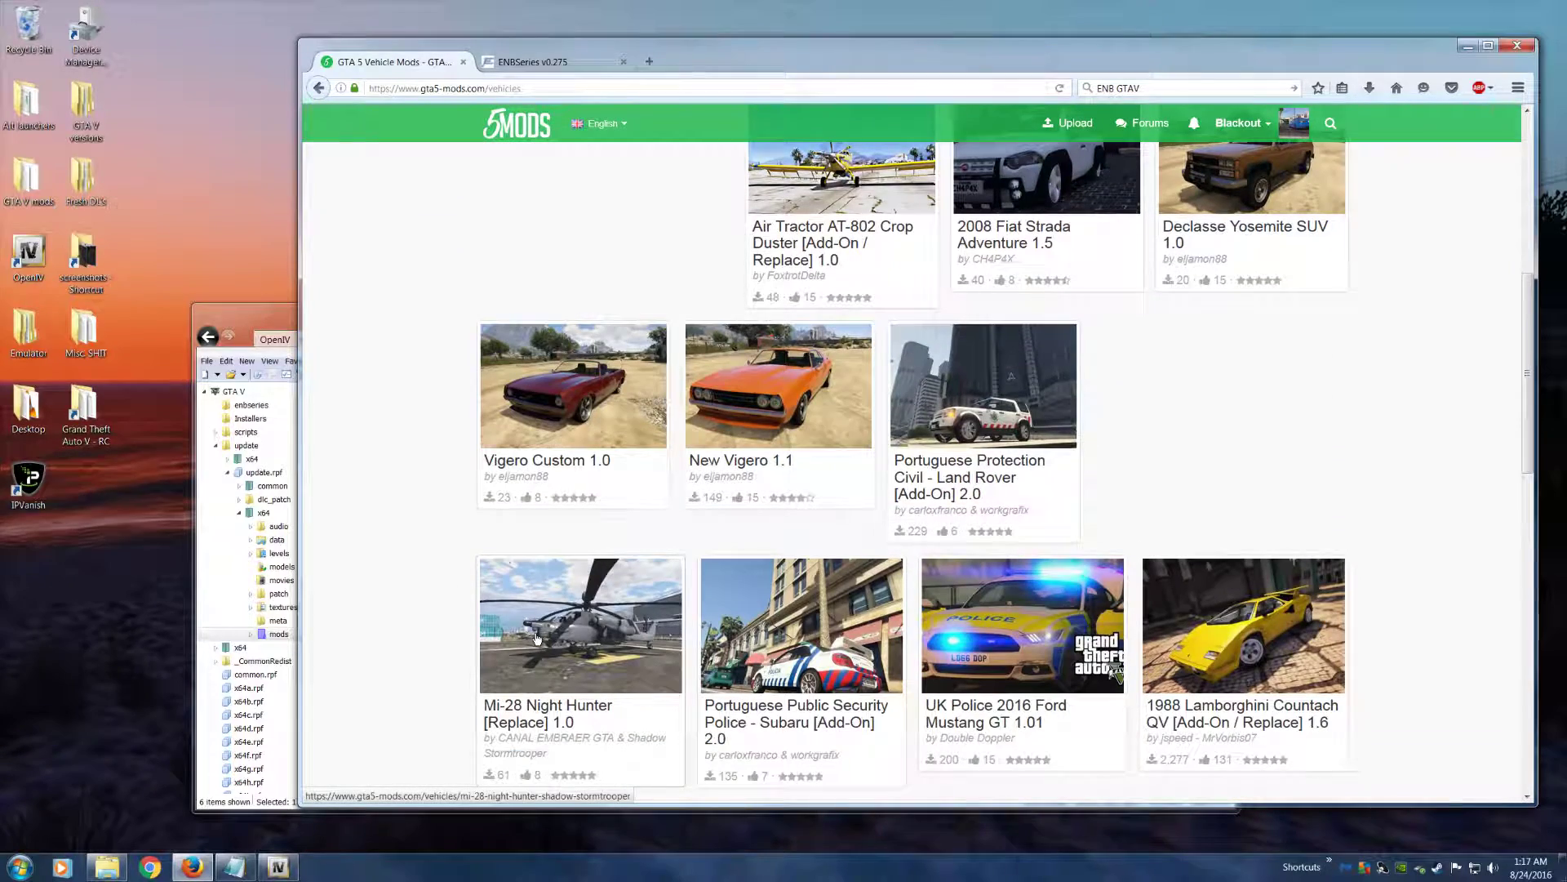
scroll(611, 625, "up", 6)
scroll(612, 625, "up", 2)
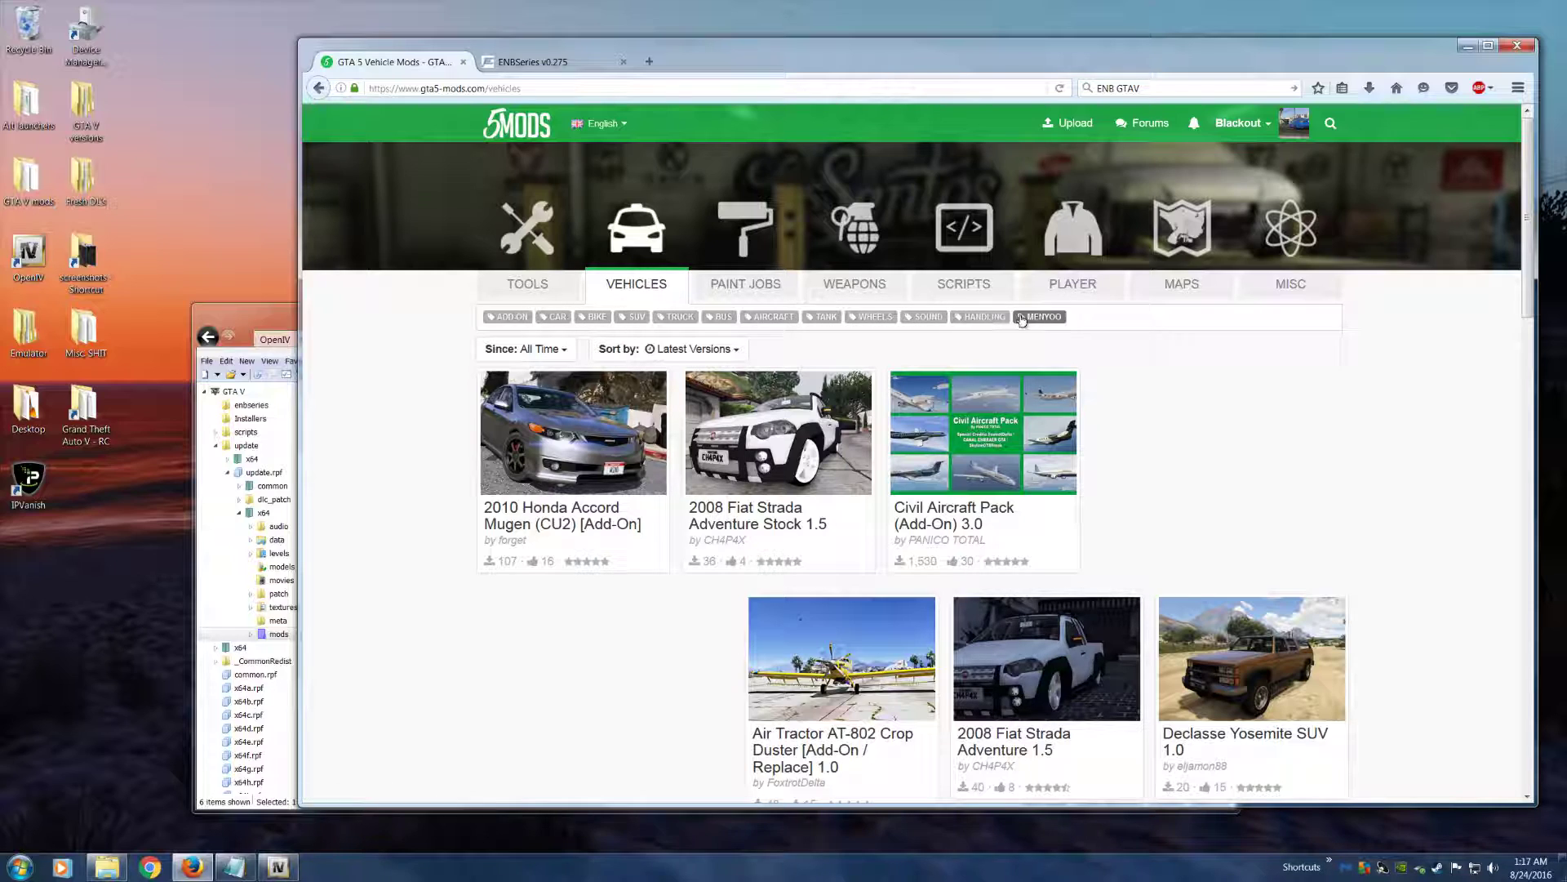
scroll(387, 473, "down", 13)
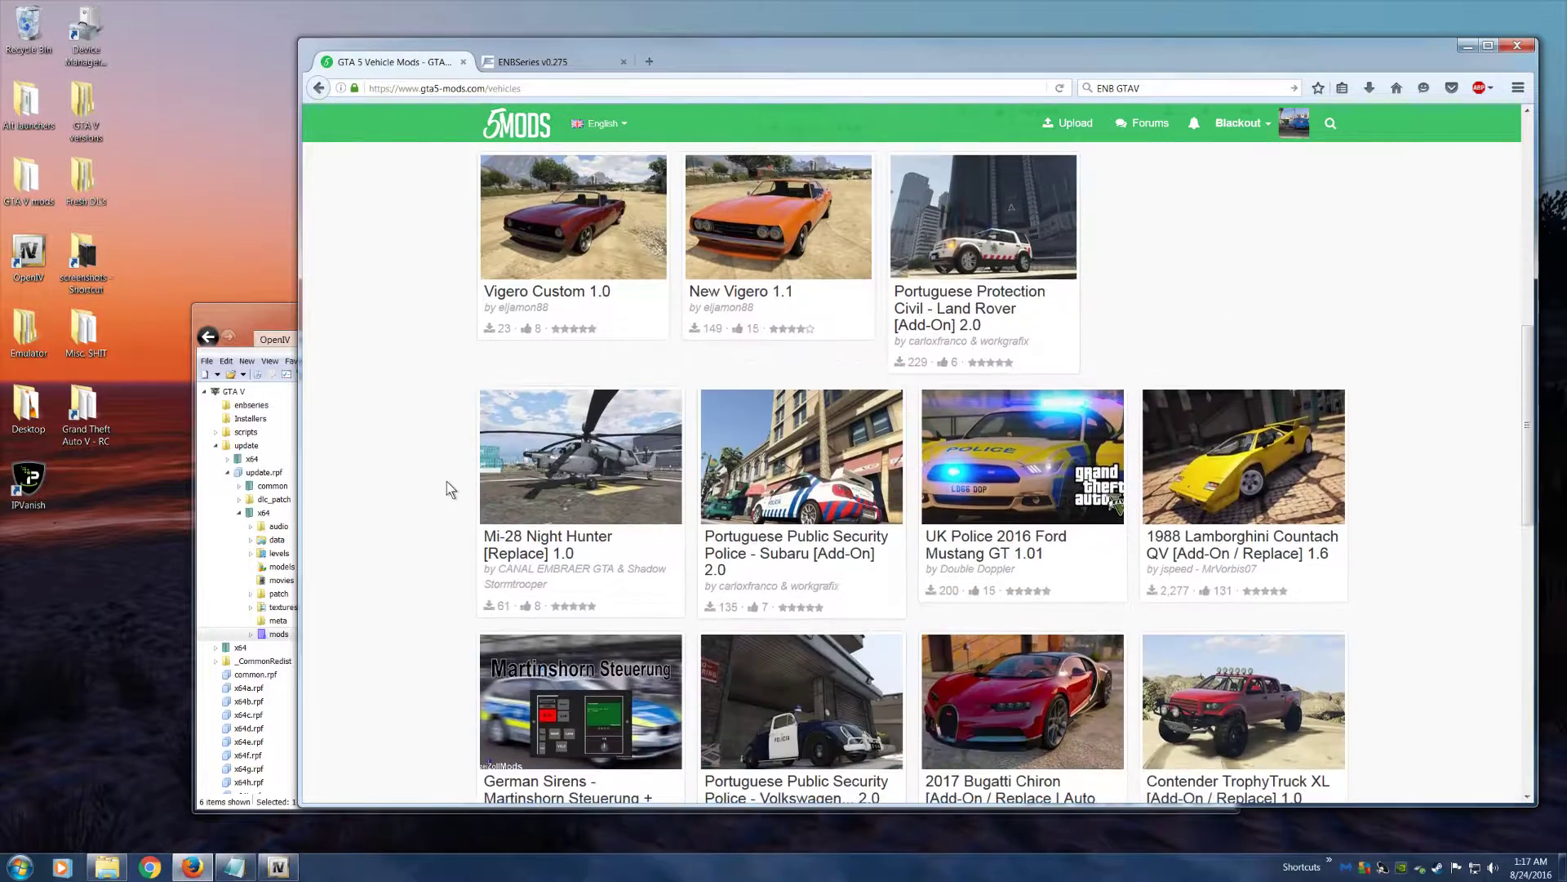
scroll(449, 490, "down", 5)
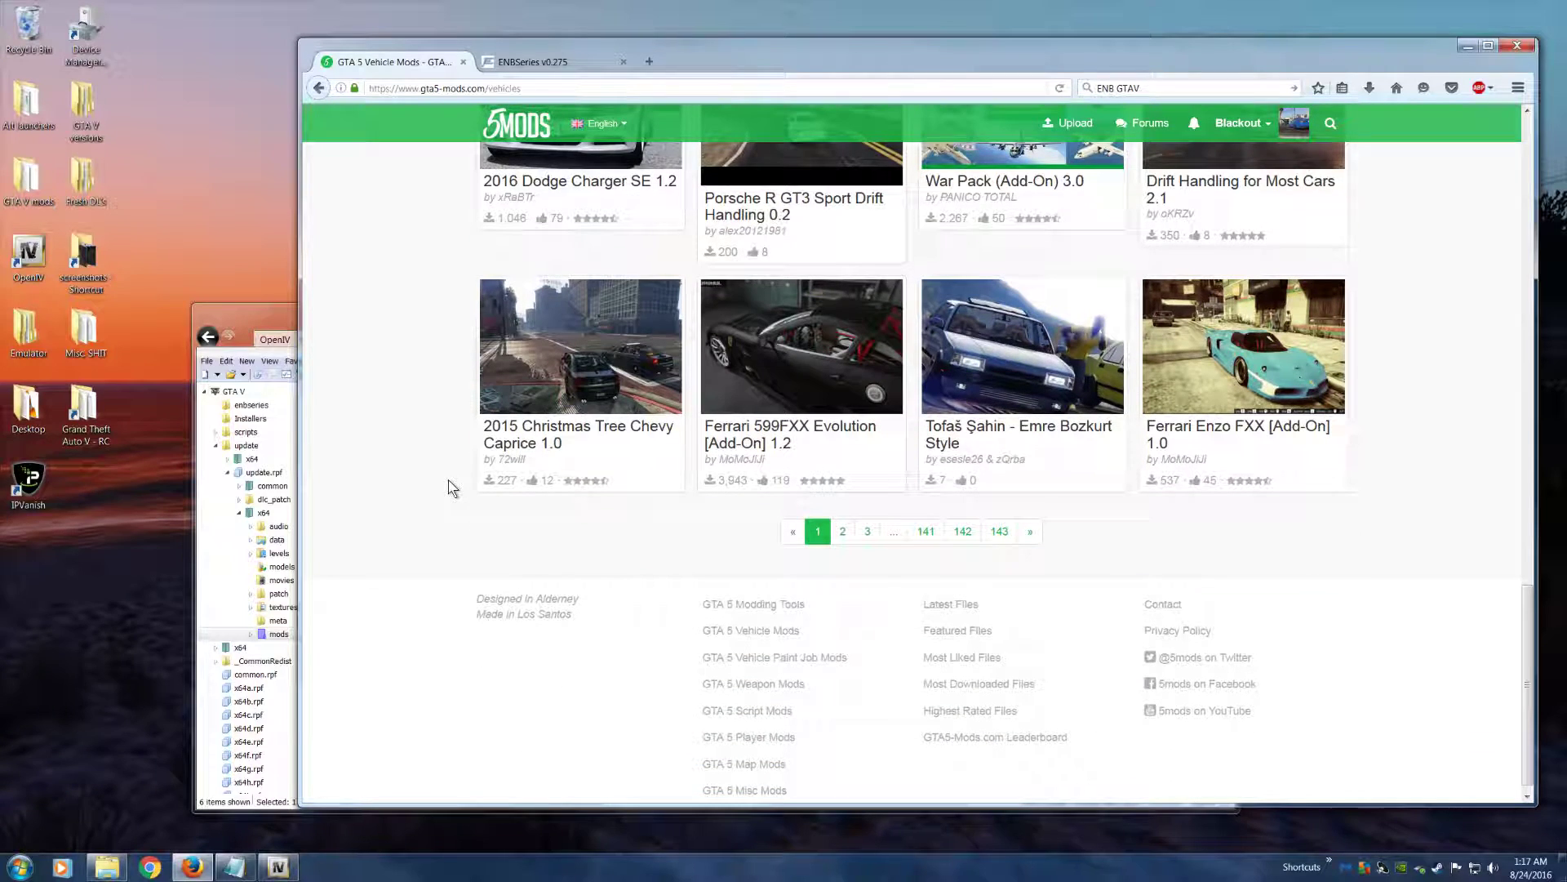
Go to page 2 of the vehicle mods and download Porsche Panamera 2017 [Add-On / Replace] 1.0
left_click(840, 531)
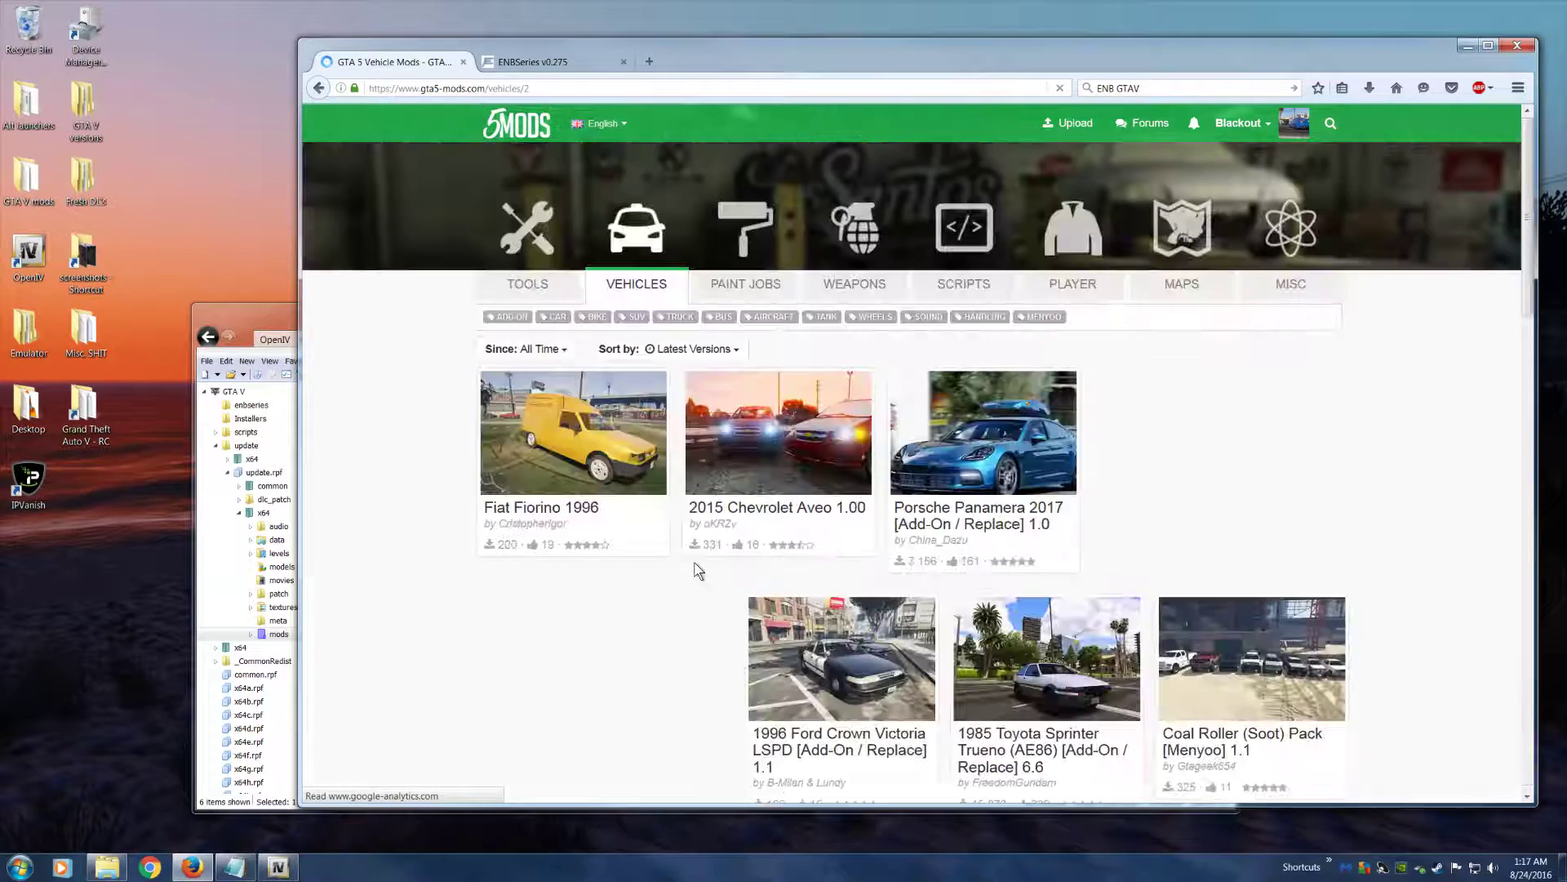
scroll(691, 560, "down", 3)
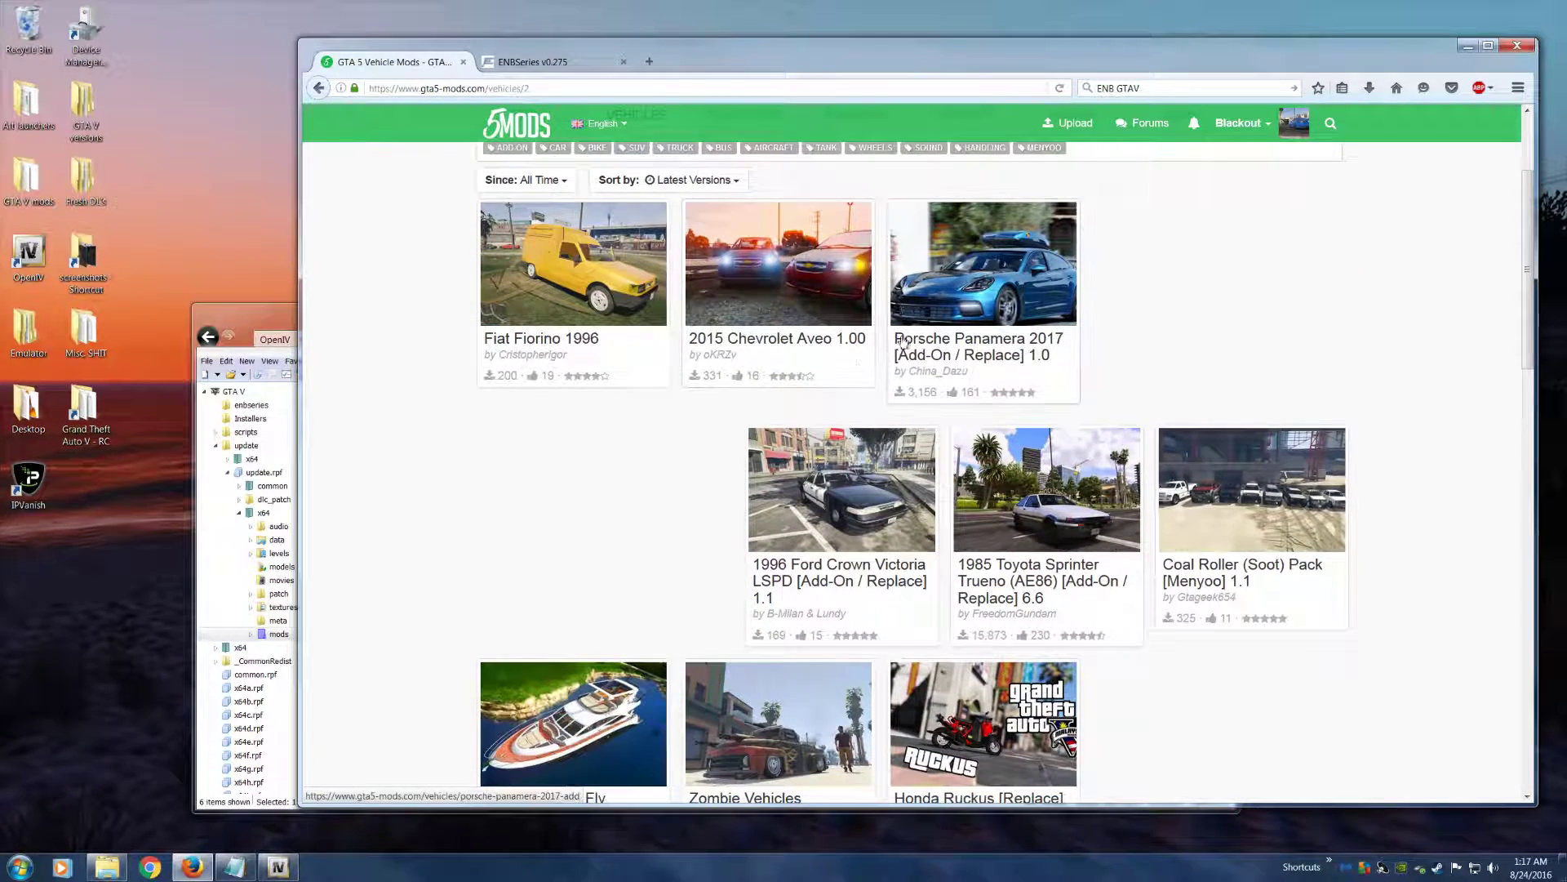
left_click(974, 315)
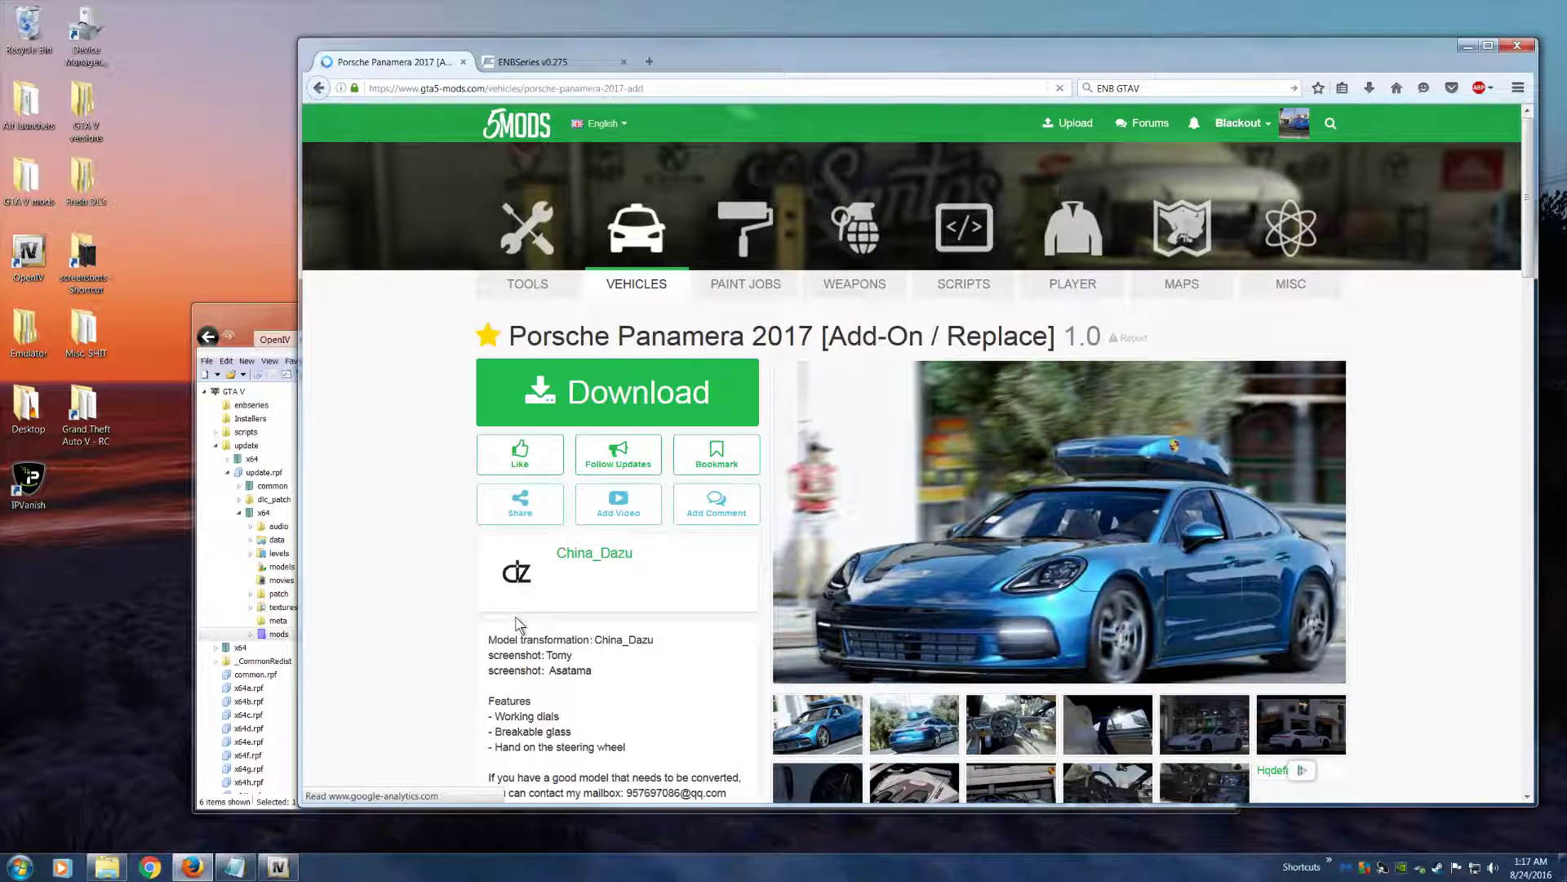
left_click(620, 394)
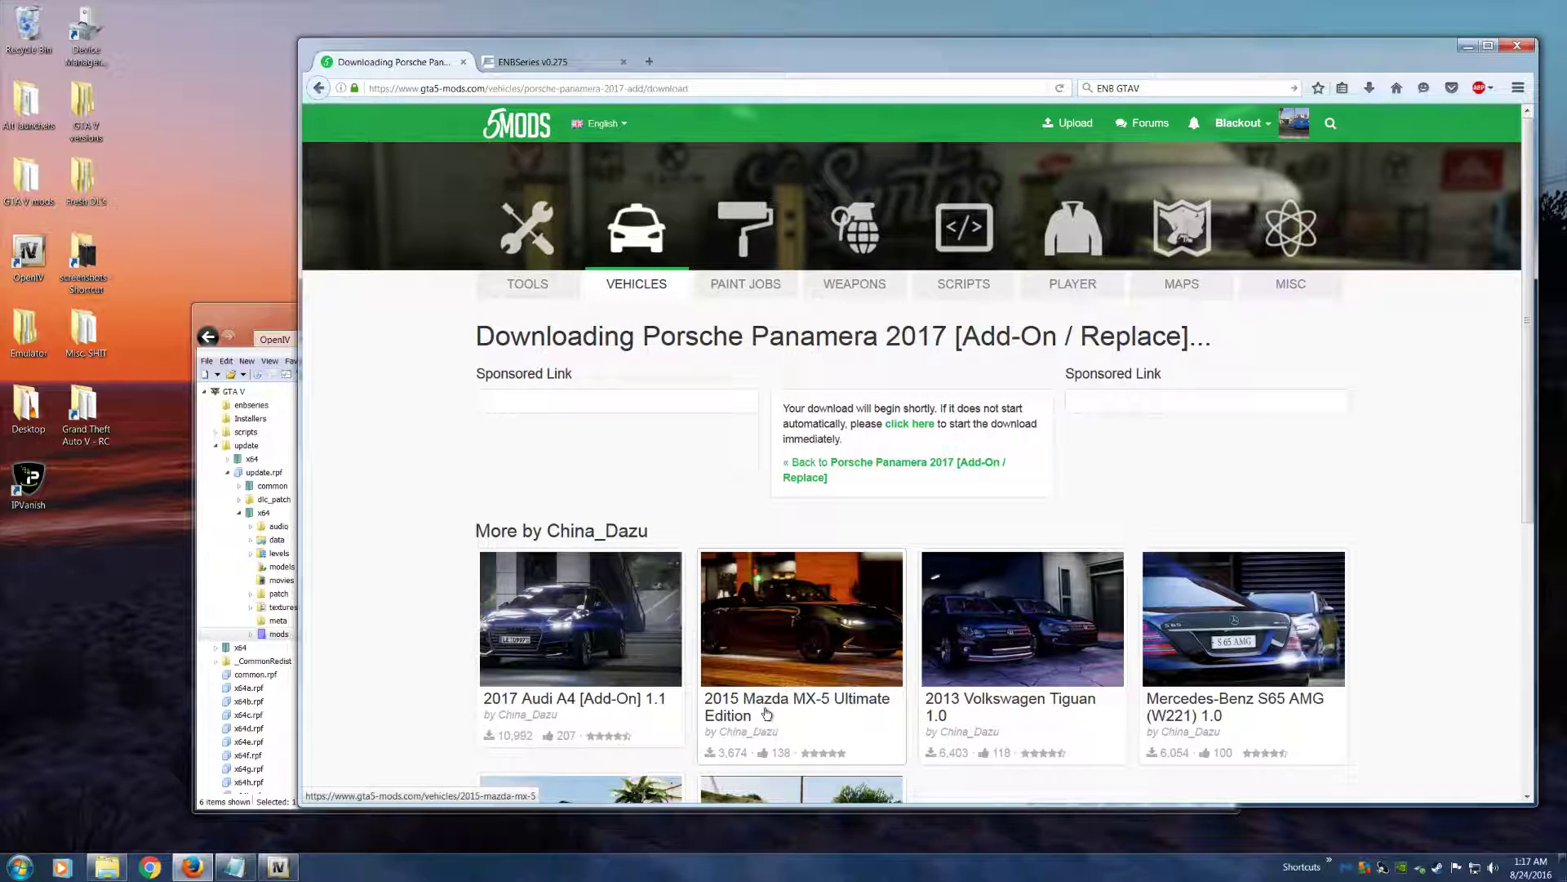
left_click(682, 293)
Delete the Easy Mod Folder, ENBSeries and both Script Hook archives from the desktop
left_click_drag(996, 59, 747, 251)
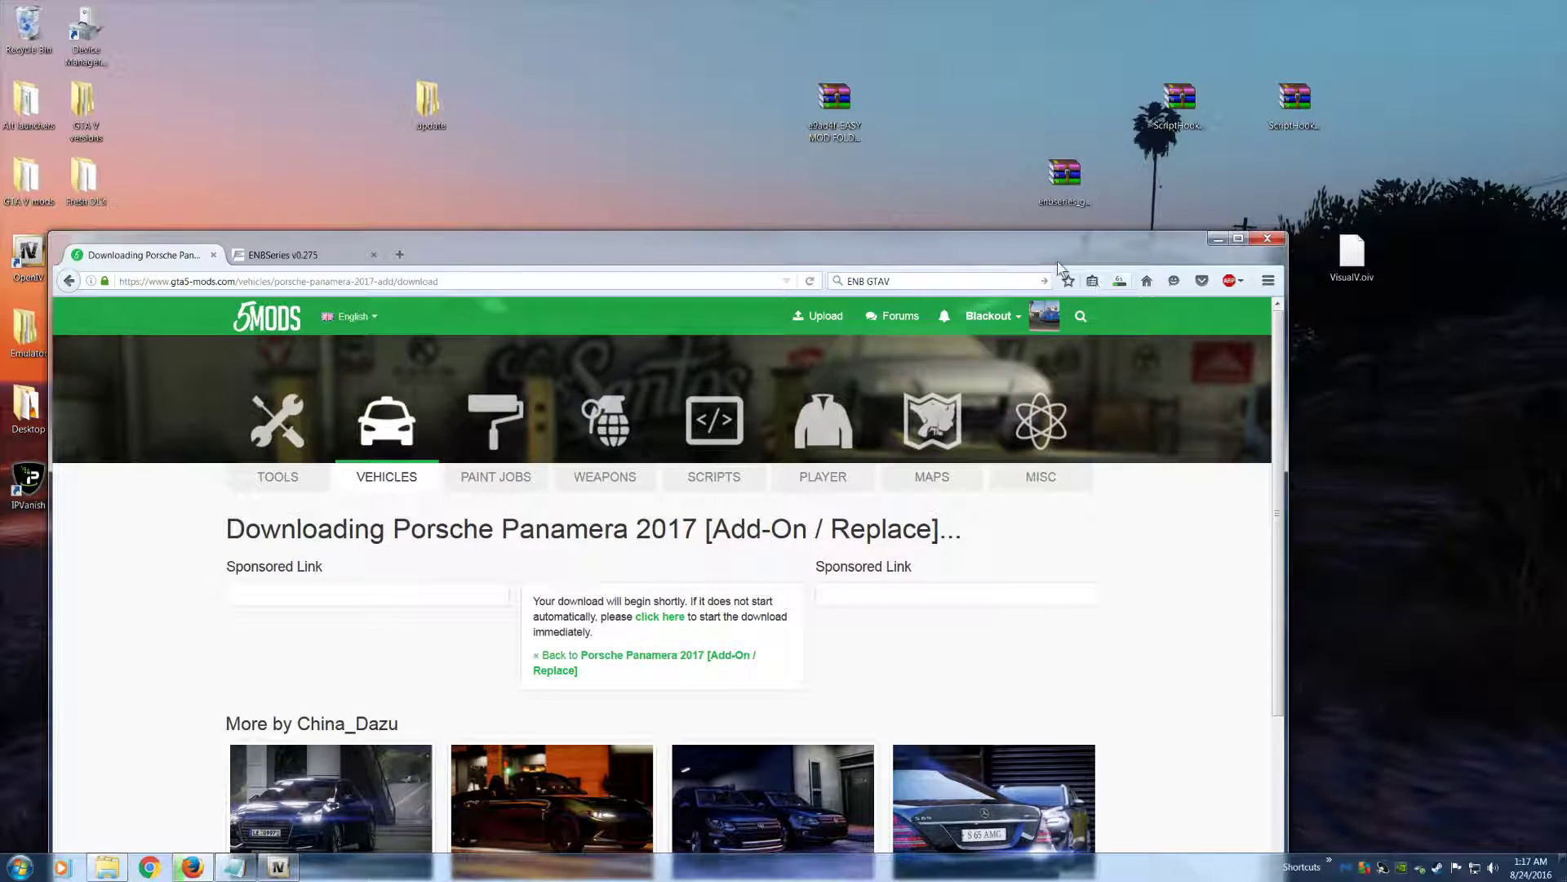
left_click_drag(1067, 270, 1042, 334)
left_click_drag(755, 56, 1360, 194)
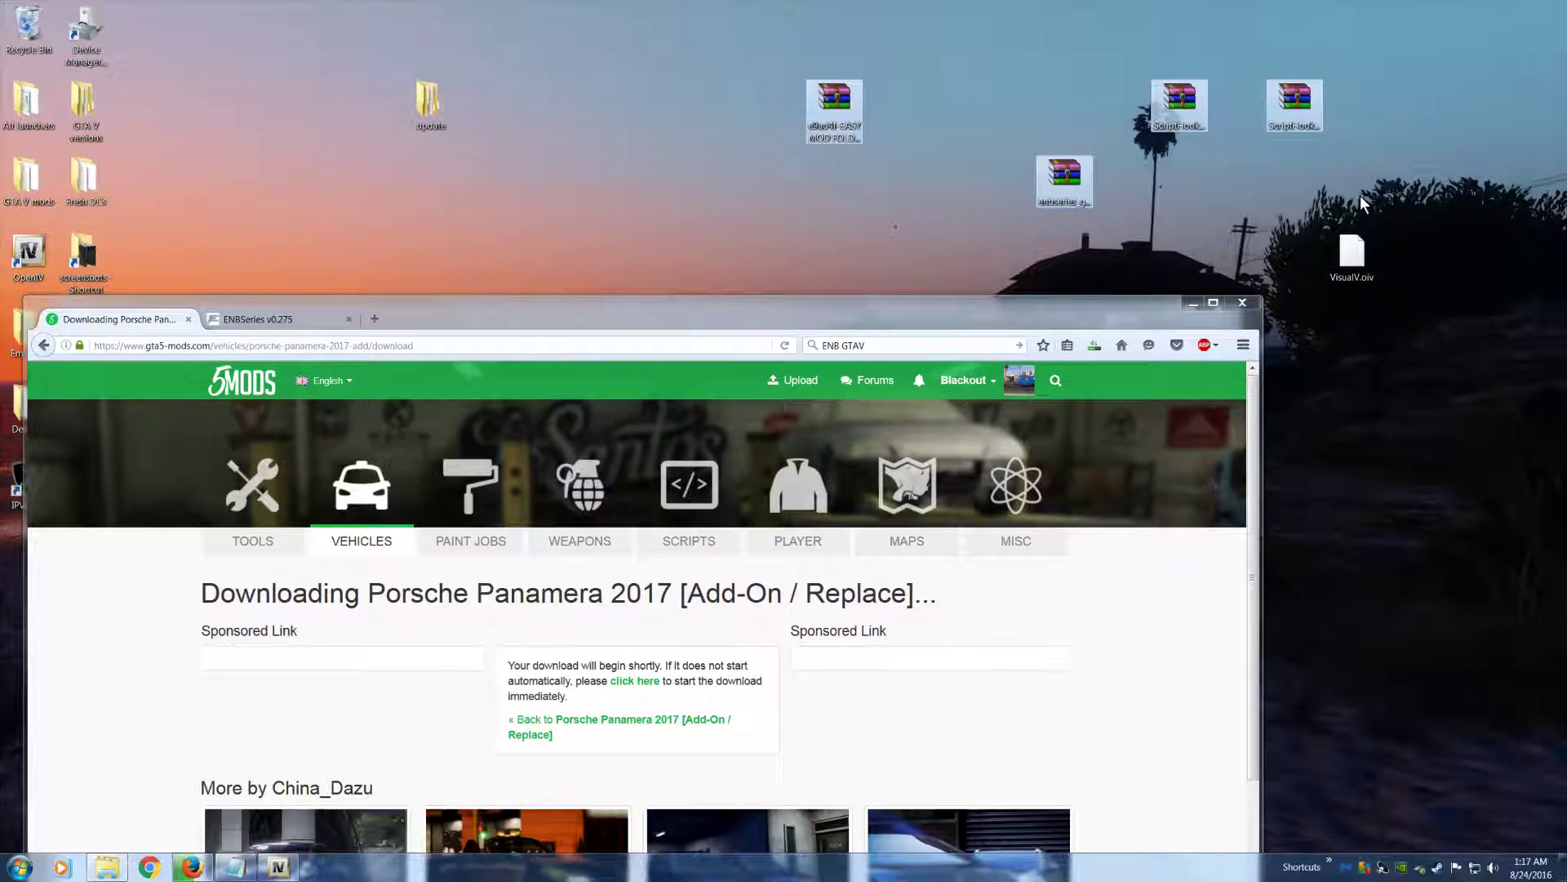
key("Delete")
left_click(826, 445)
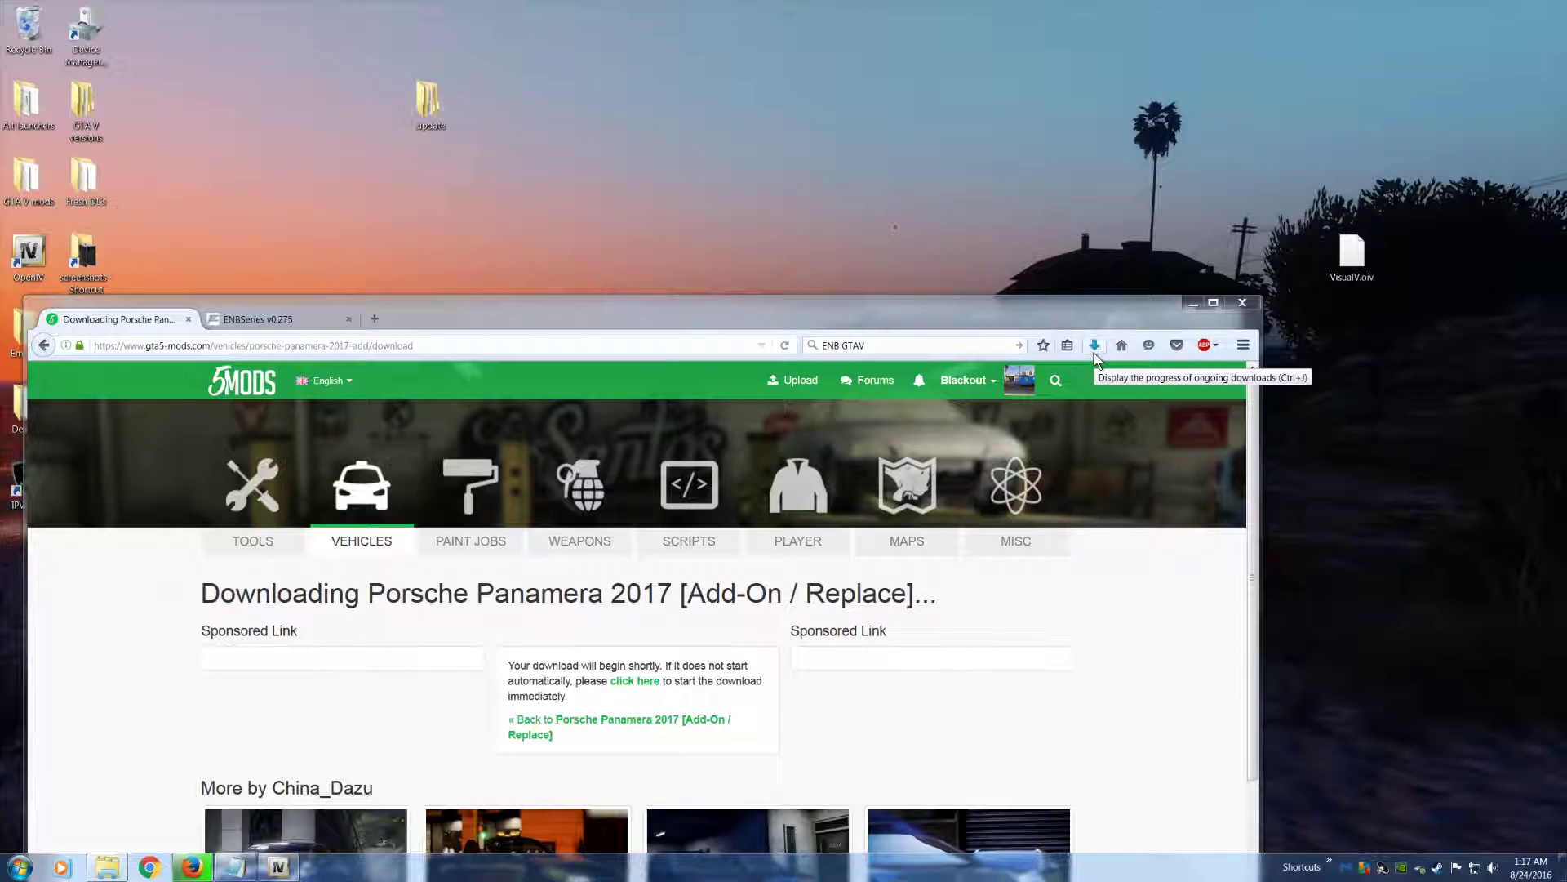
Place the downloaded Panamera archive from the browser's downloads on the desktop and minimize Firefox
left_click(1095, 346)
left_click_drag(841, 392, 1007, 196)
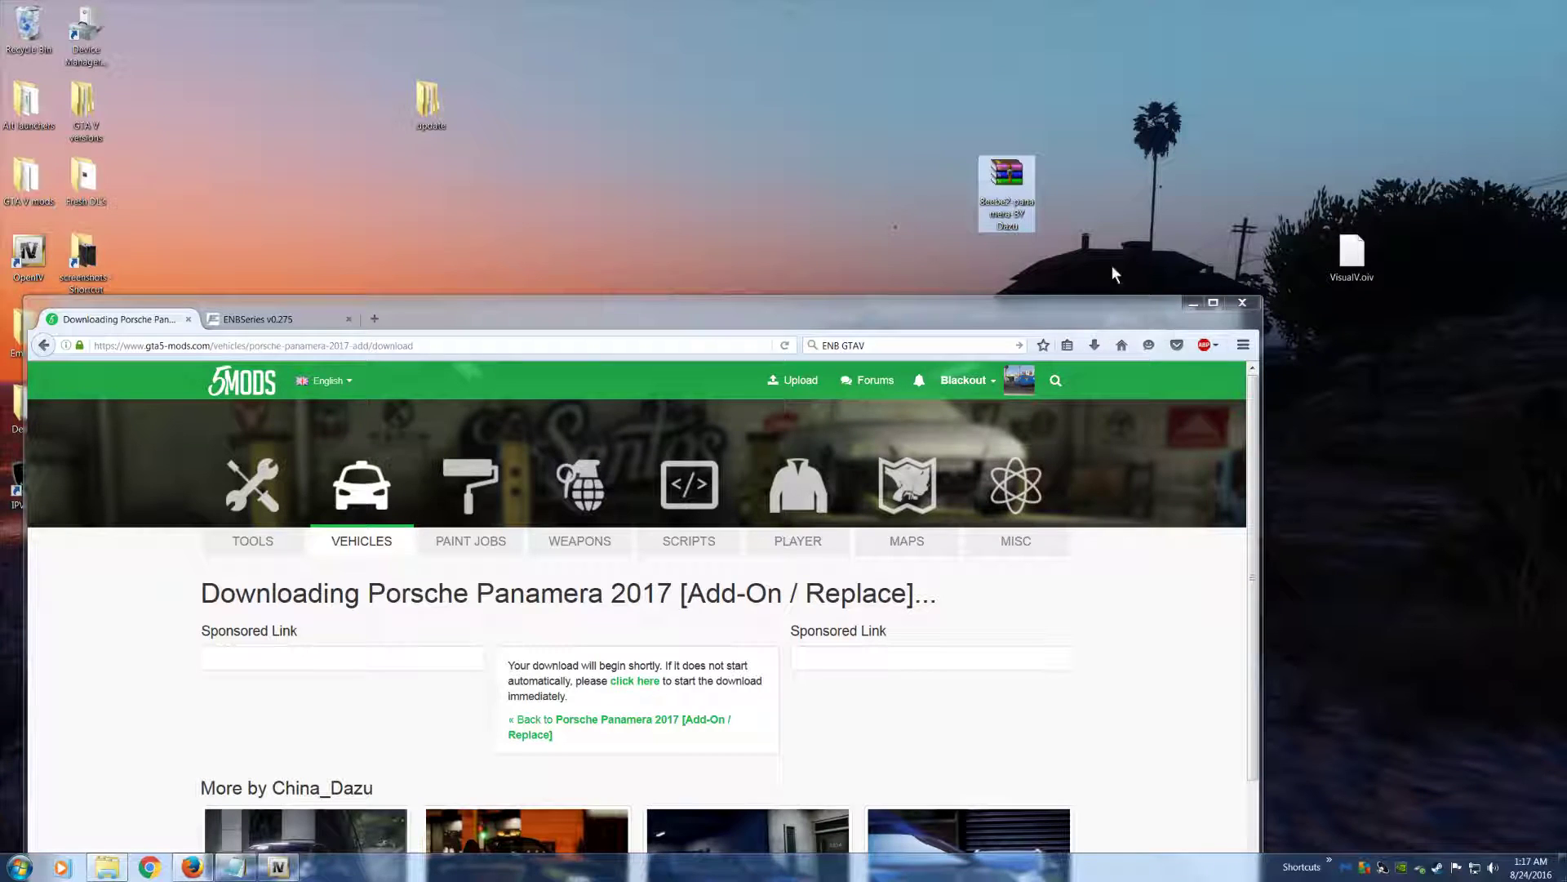
left_click(1191, 304)
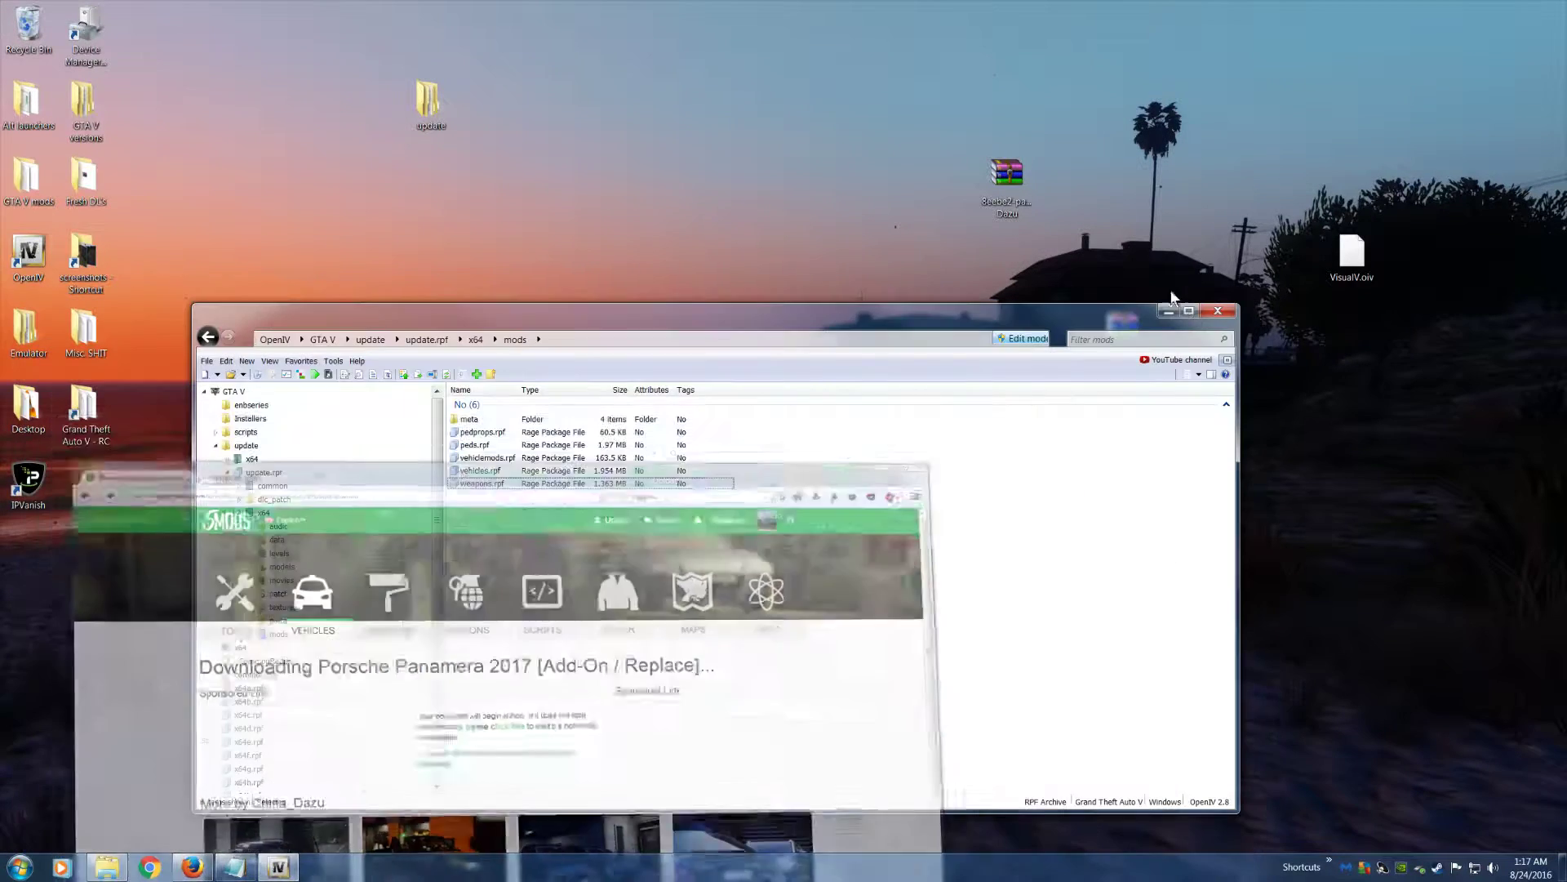
Extract the palameila-BY Dazu folder to the desktop and delete the Beebe2-panamera-BY Dazu archive
double_click(1009, 175)
left_click_drag(614, 157, 400, 197)
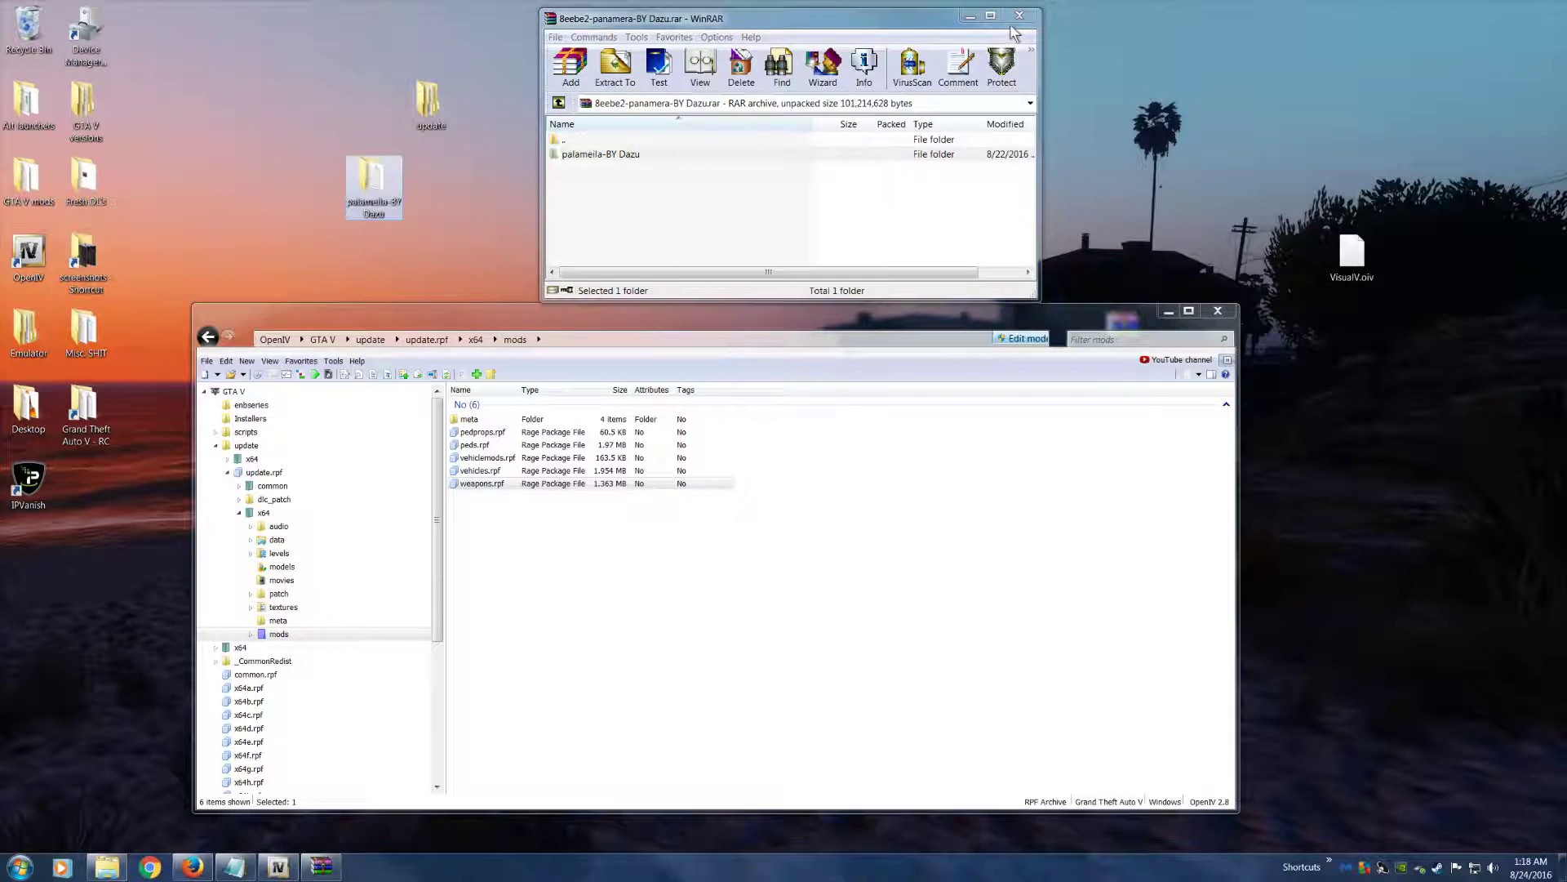
left_click(1019, 16)
left_click(1002, 173)
key("Delete")
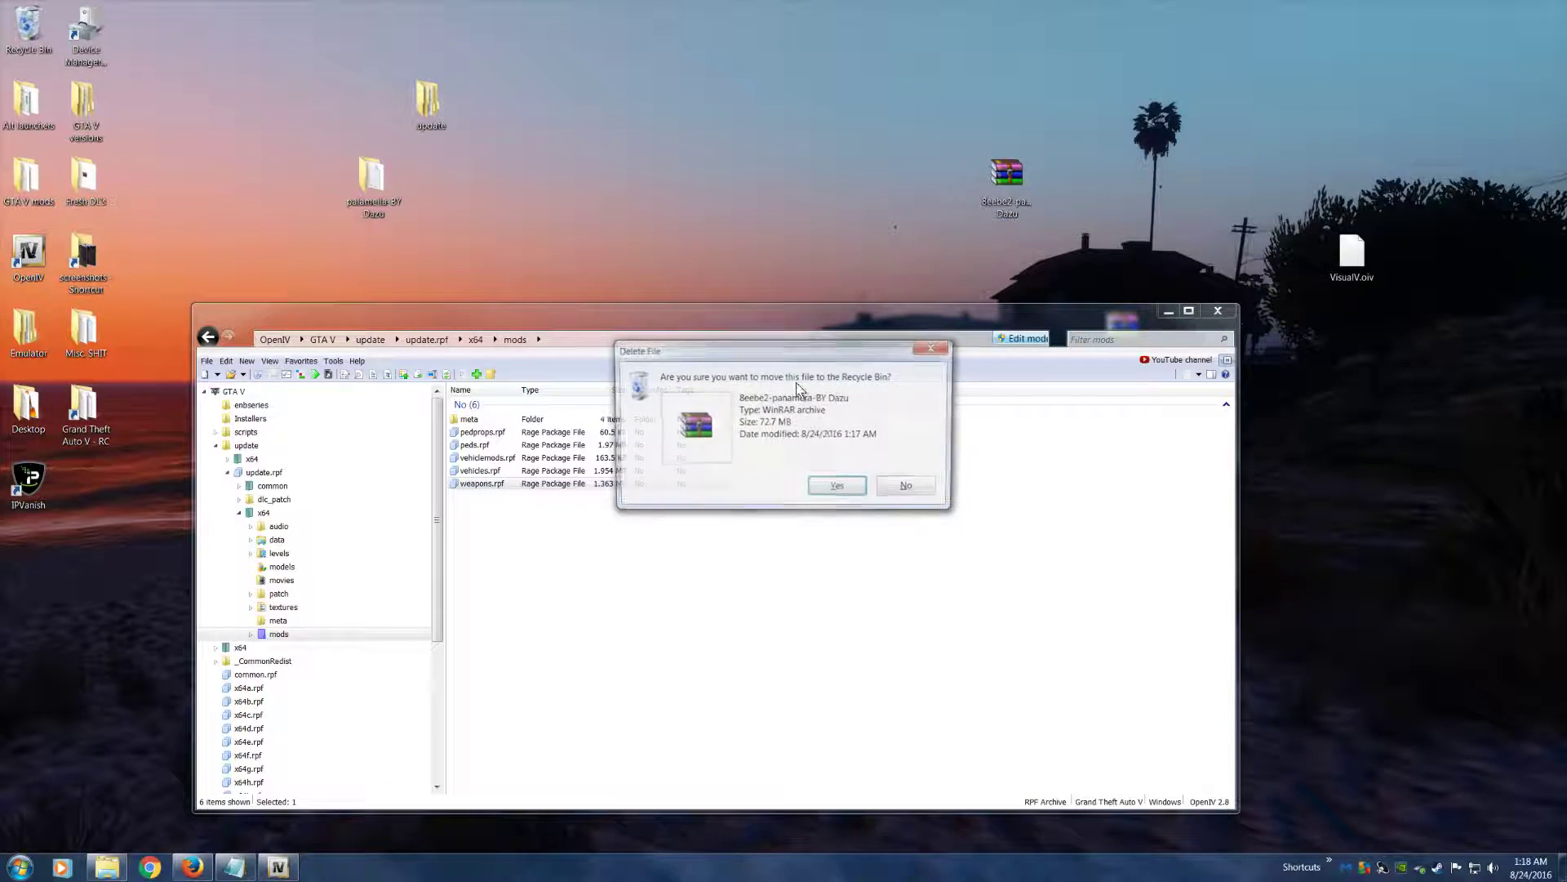
left_click(836, 485)
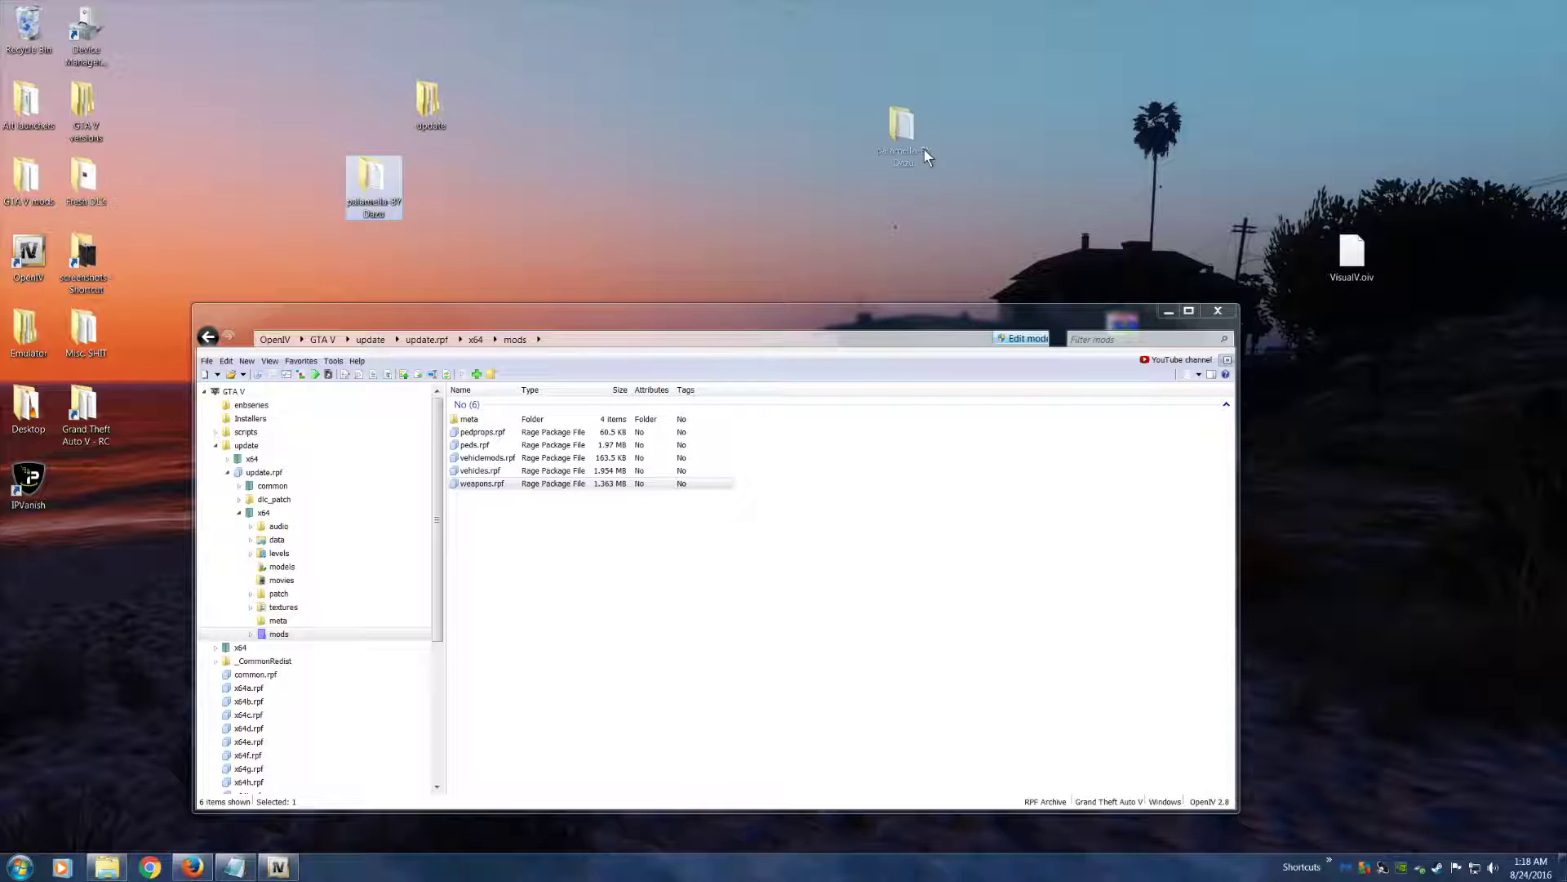
Move the palameila-BY Dazu folder to a free spot on the desktop and open its 替换 (replacement) subfolder
left_click_drag(925, 155, 923, 153)
double_click(910, 96)
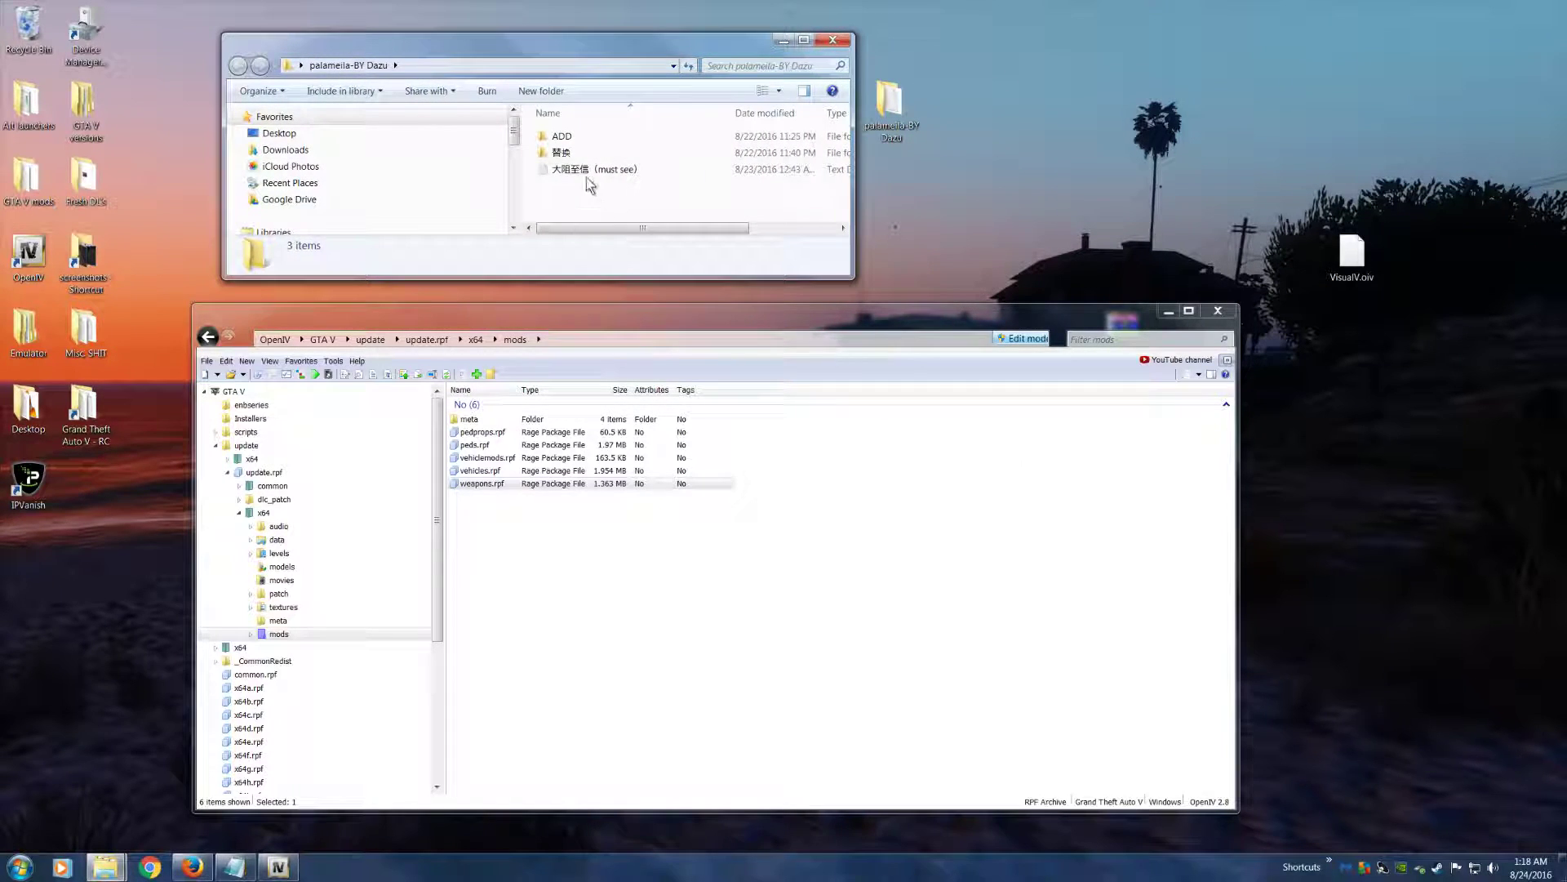
left_click(568, 154)
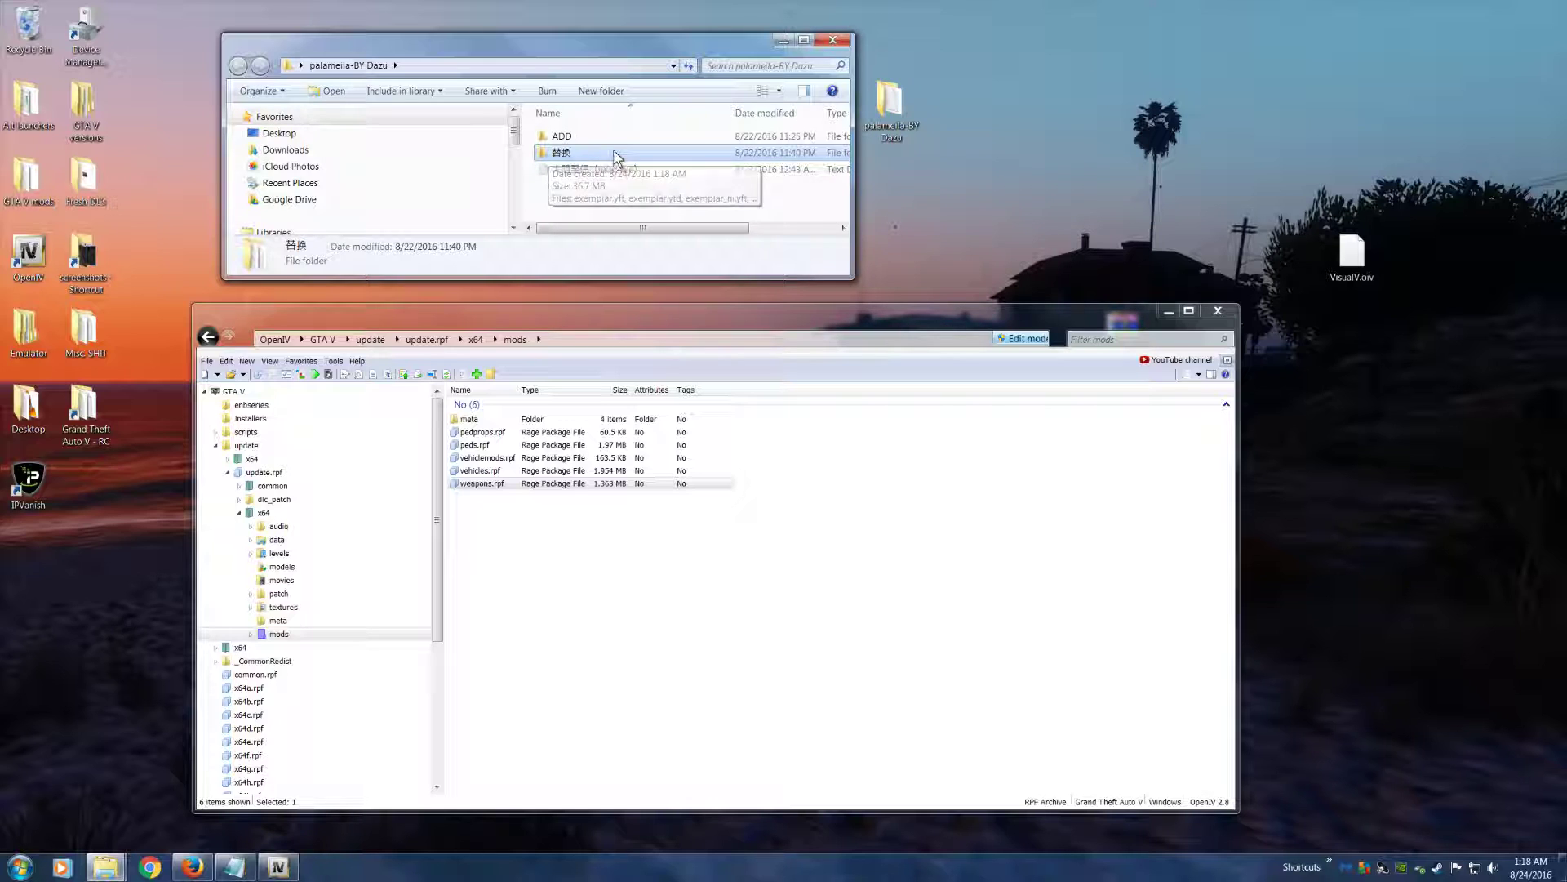
left_click(588, 169)
left_click(583, 153)
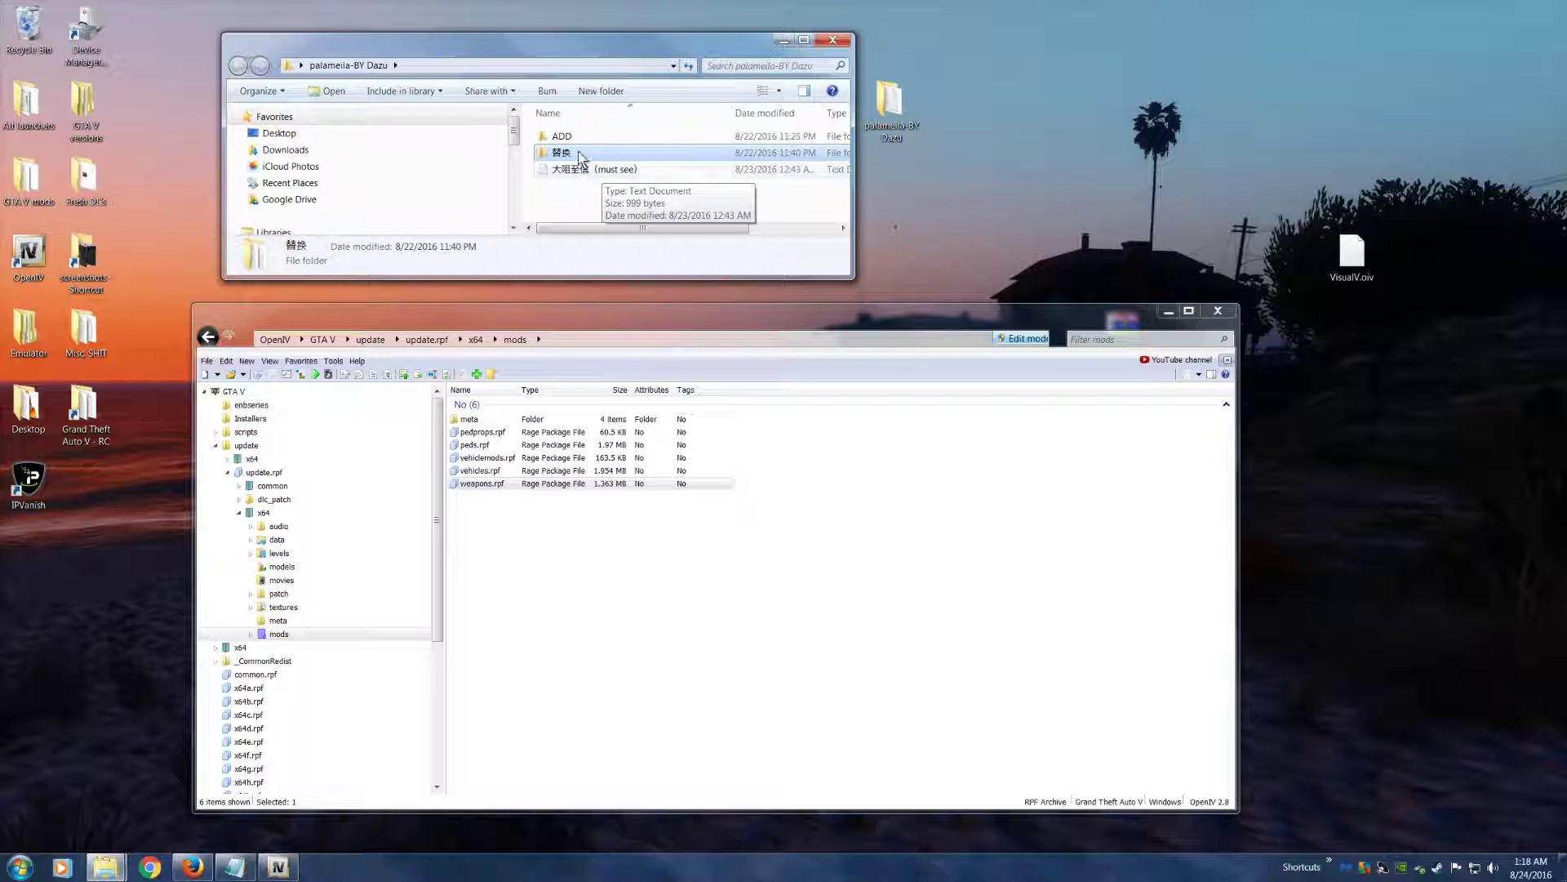
double_click(582, 154)
Examine the names of the exemplar .yft and .ytd replacement files
left_click(584, 184)
left_click(594, 138)
left_click(598, 186)
left_click(605, 167)
left_click(611, 151)
left_click(645, 188)
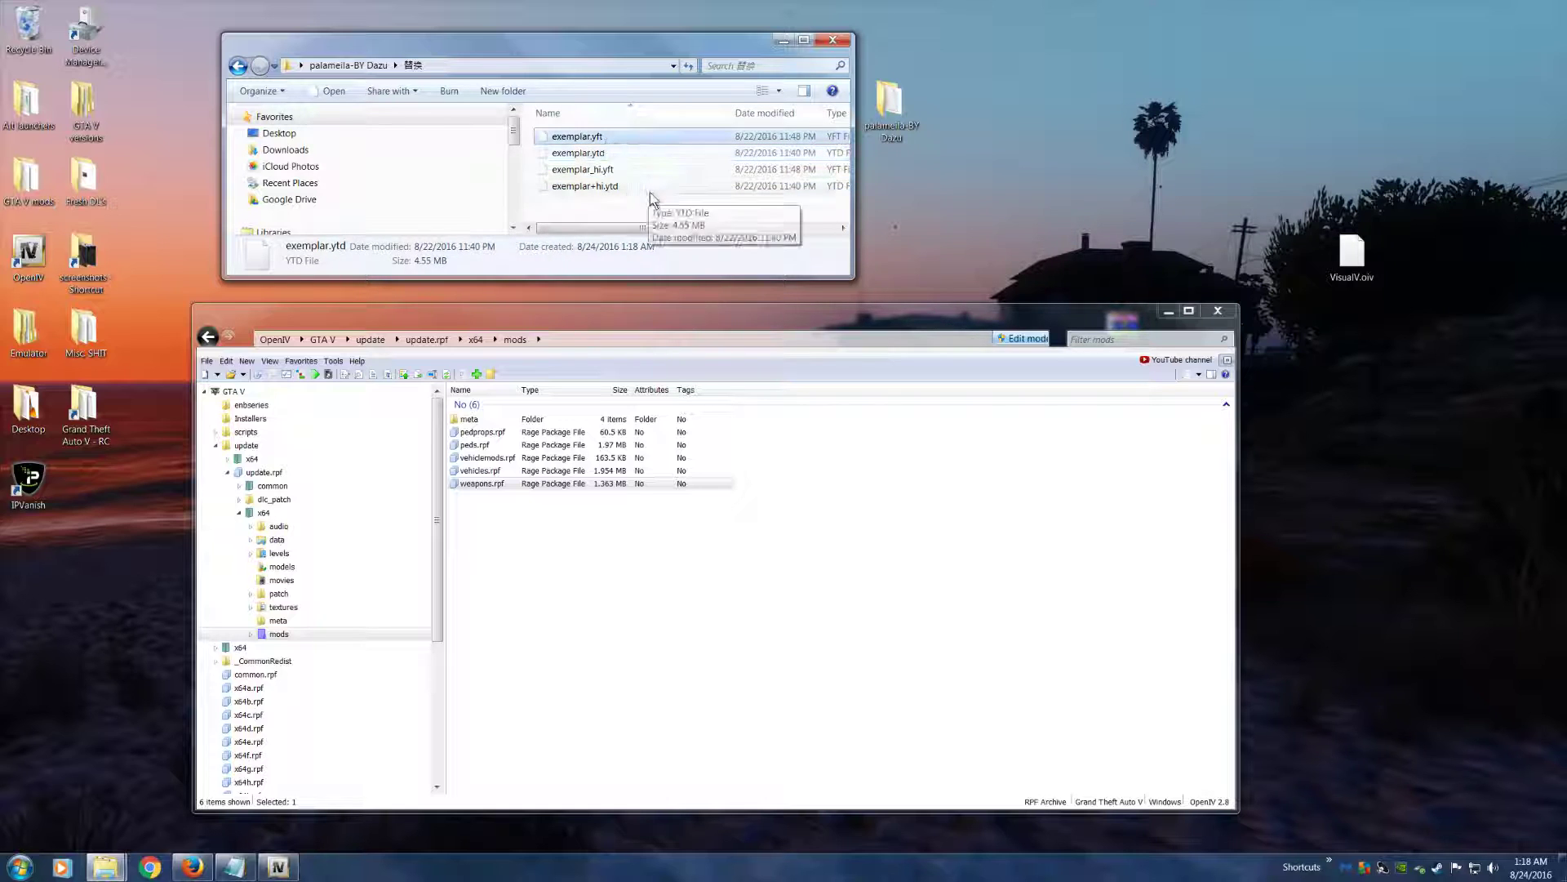
left_click(628, 172)
left_click(605, 153)
left_click(592, 138)
left_click(628, 190)
left_click(600, 171)
Copy the base name of exemplar_hi.yft and search OpenIV for exemplar_hi
left_click_drag(664, 312, 739, 319)
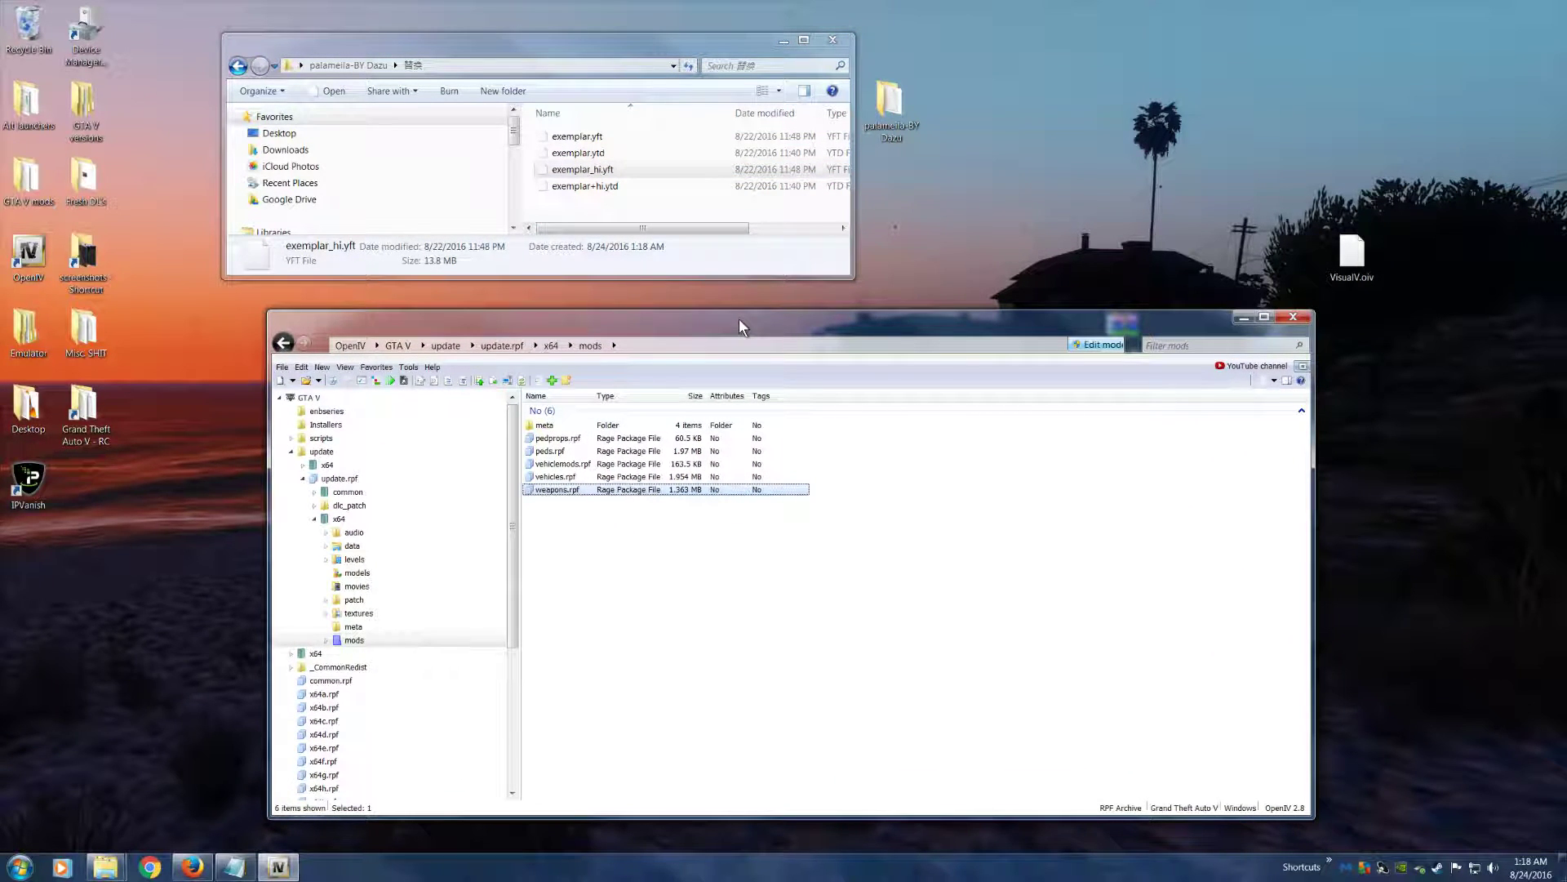
key("ctrl+f")
left_click_drag(724, 414, 725, 281)
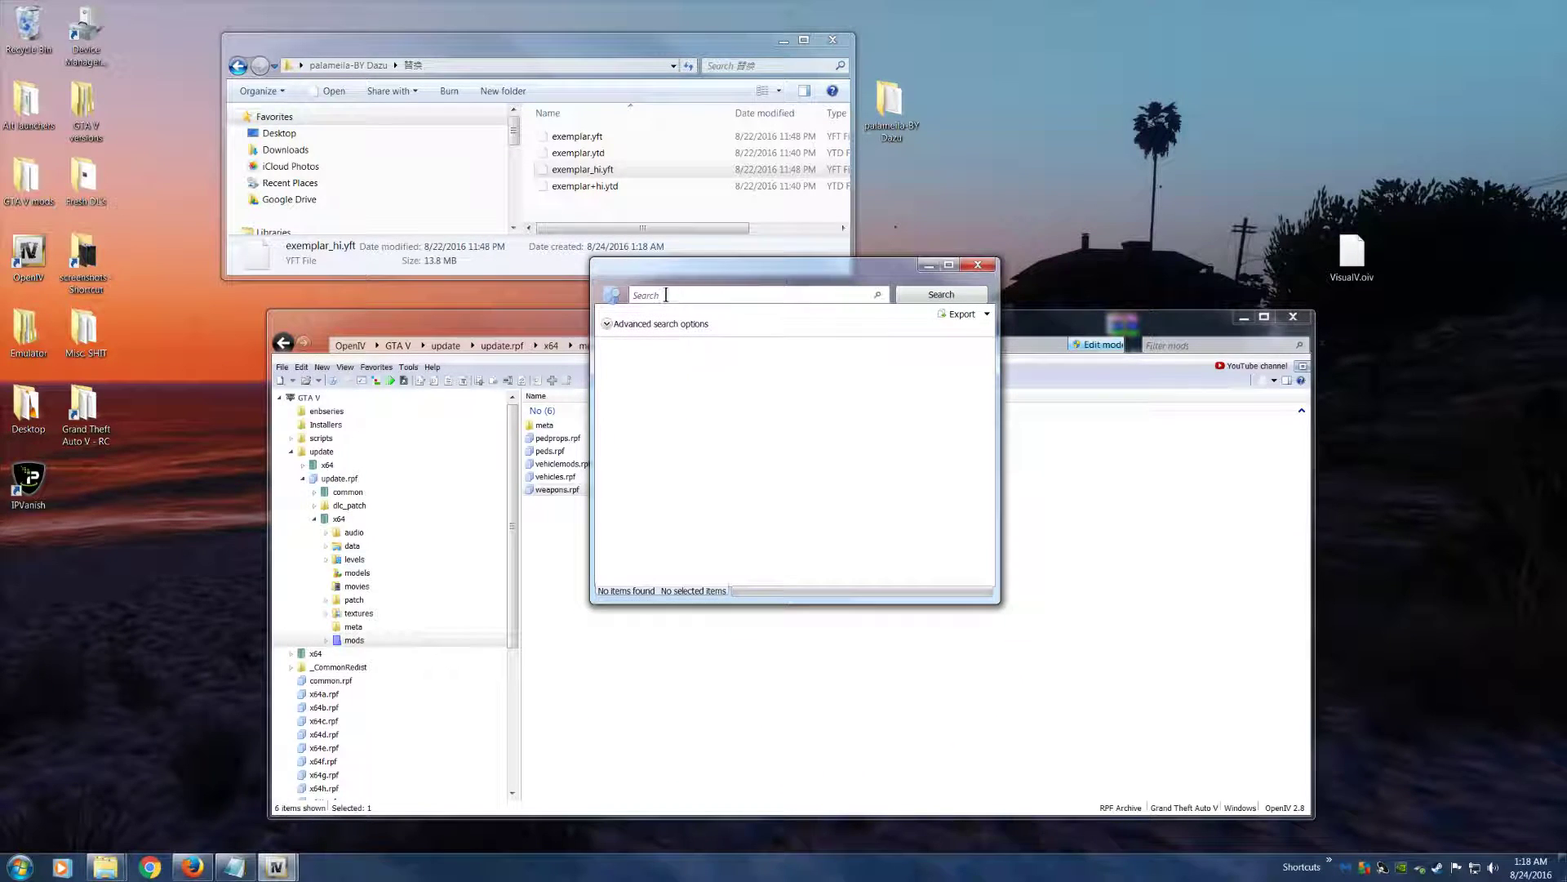
right_click(572, 172)
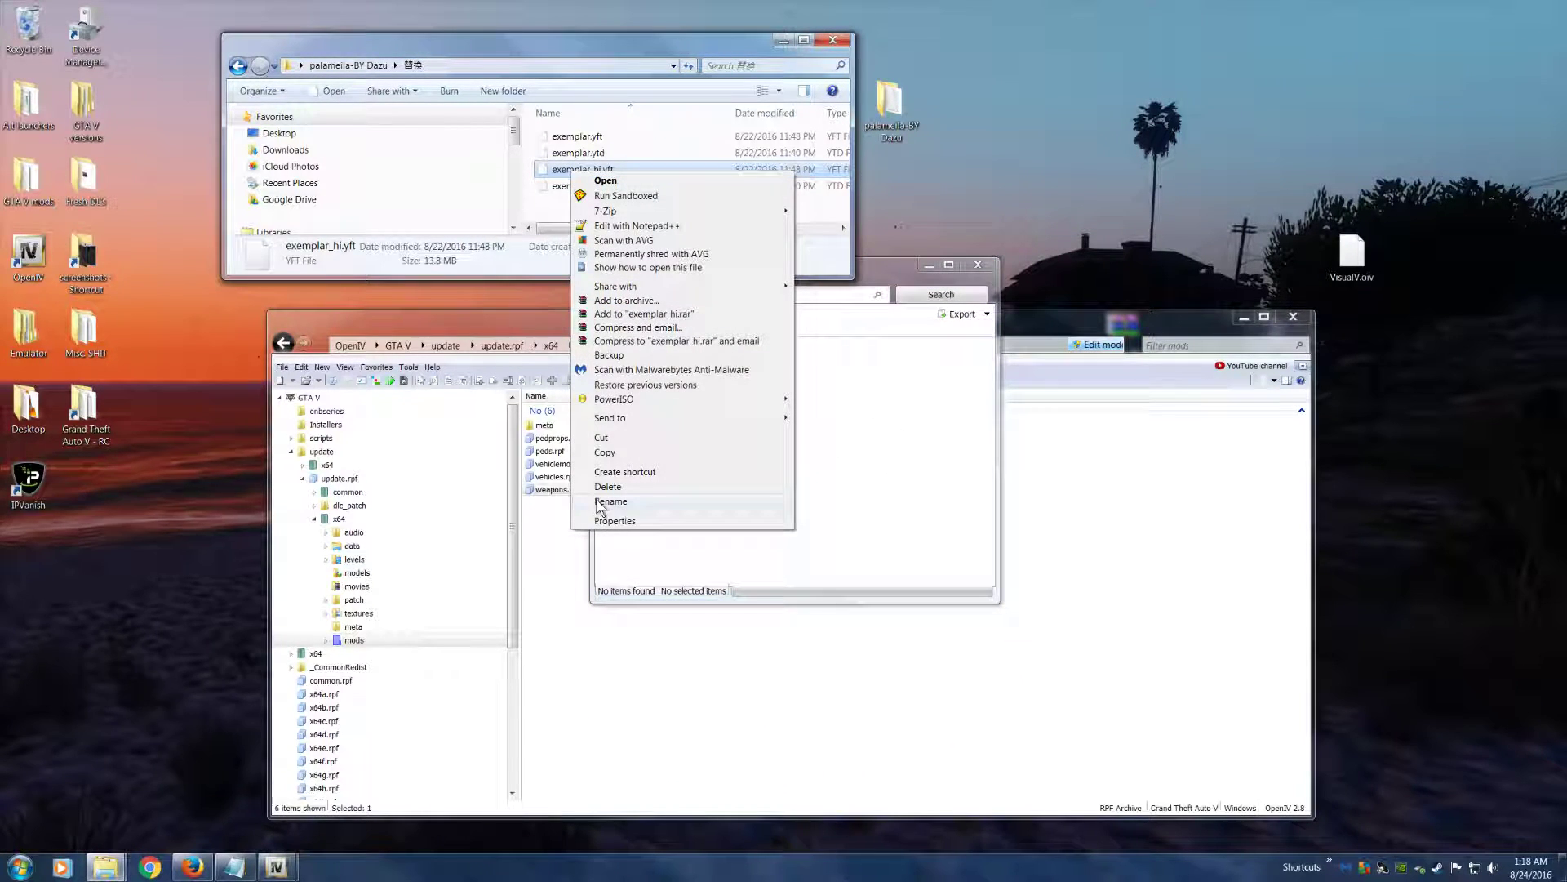
right_click(558, 173)
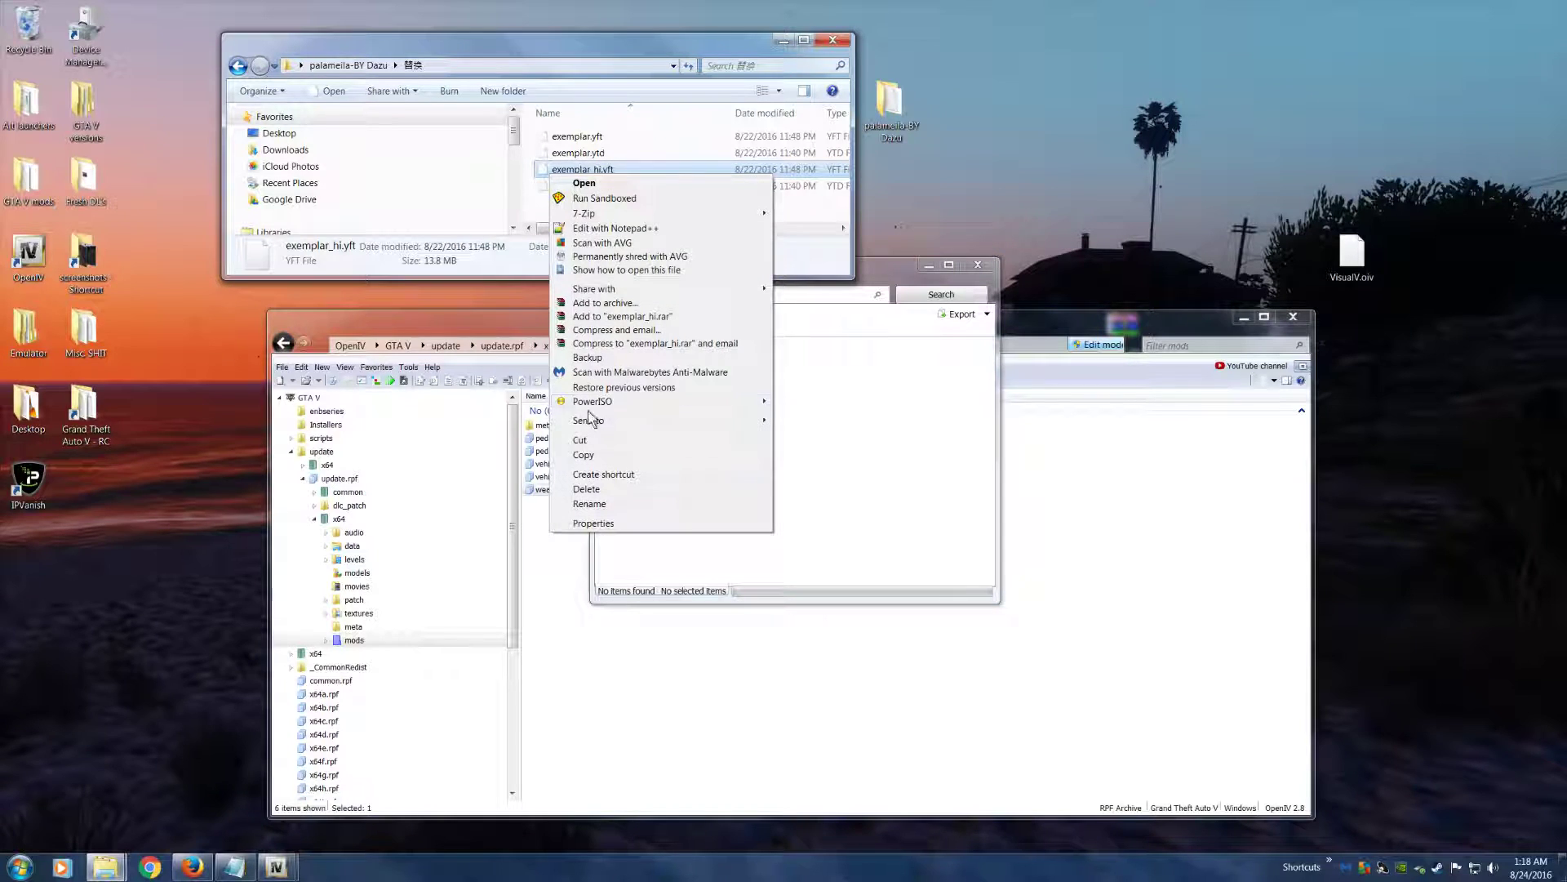
left_click(588, 504)
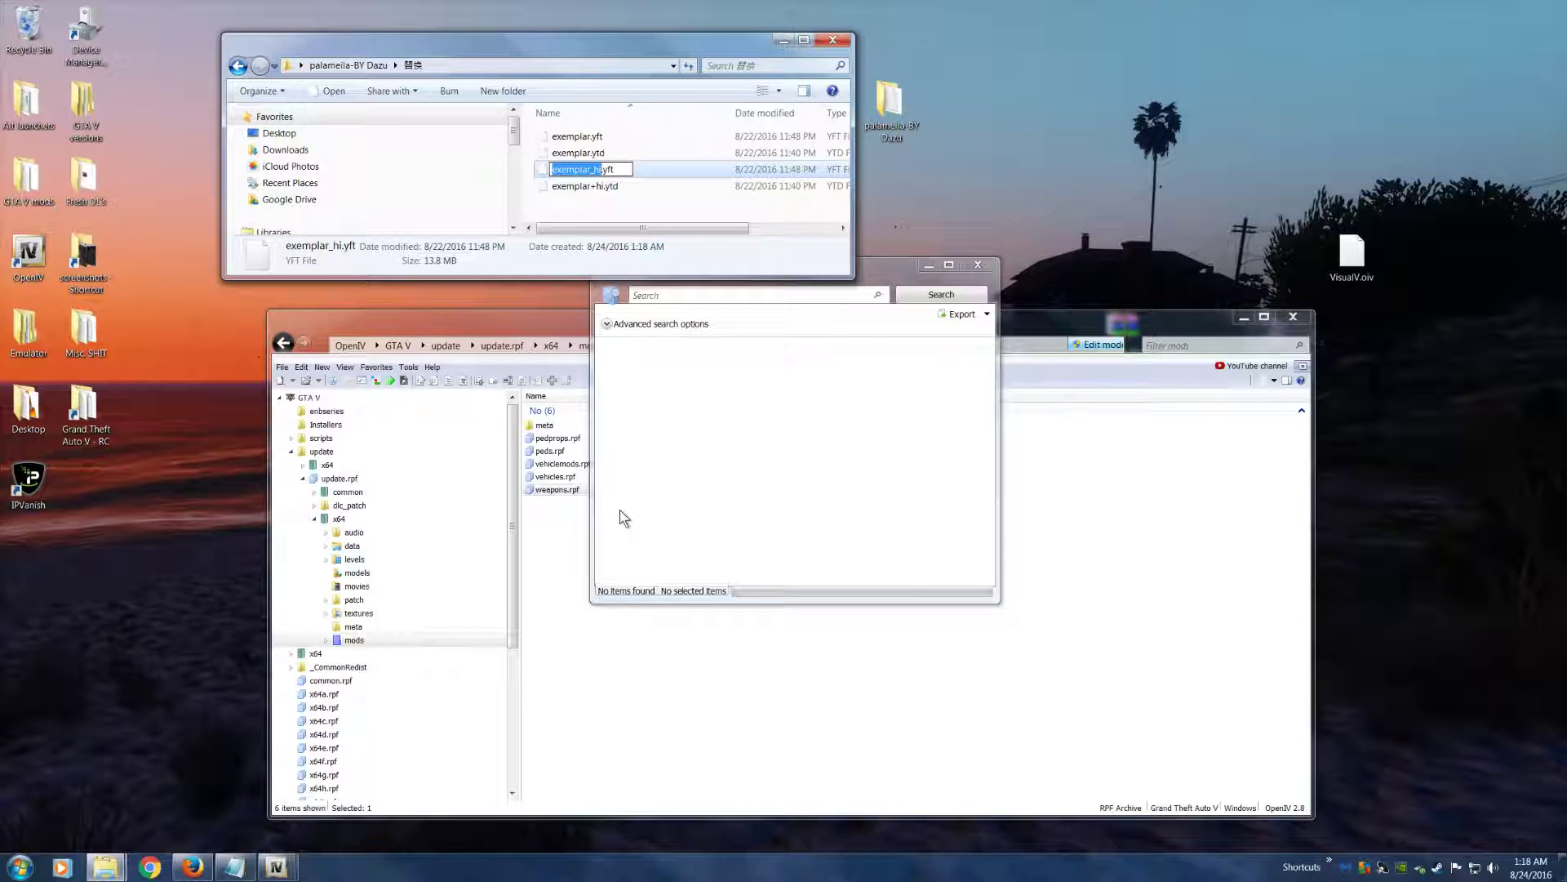
left_click(670, 270)
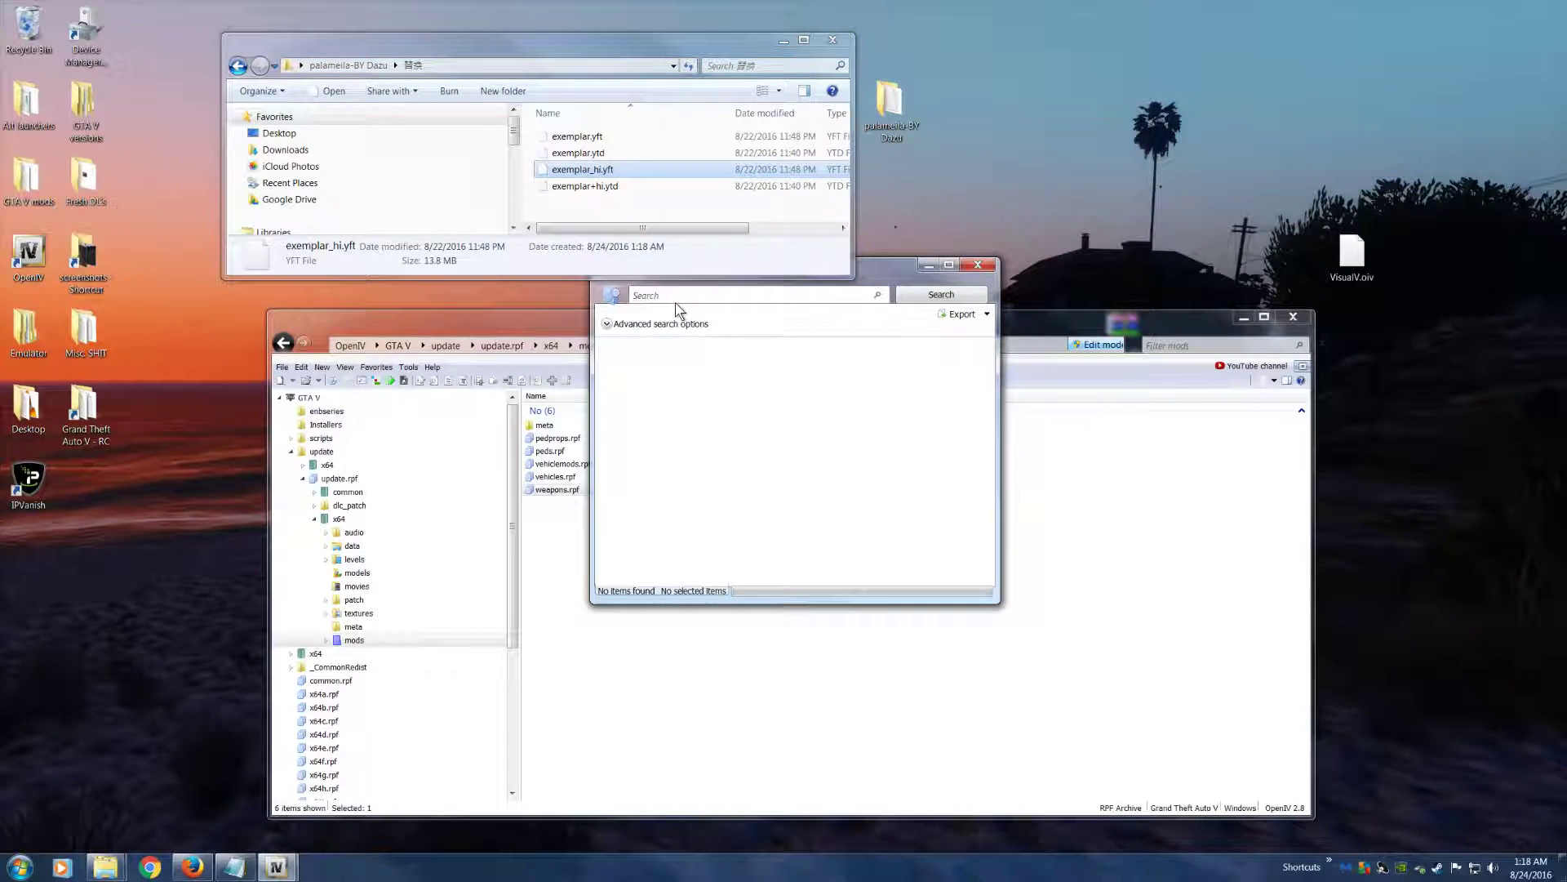
left_click(937, 298)
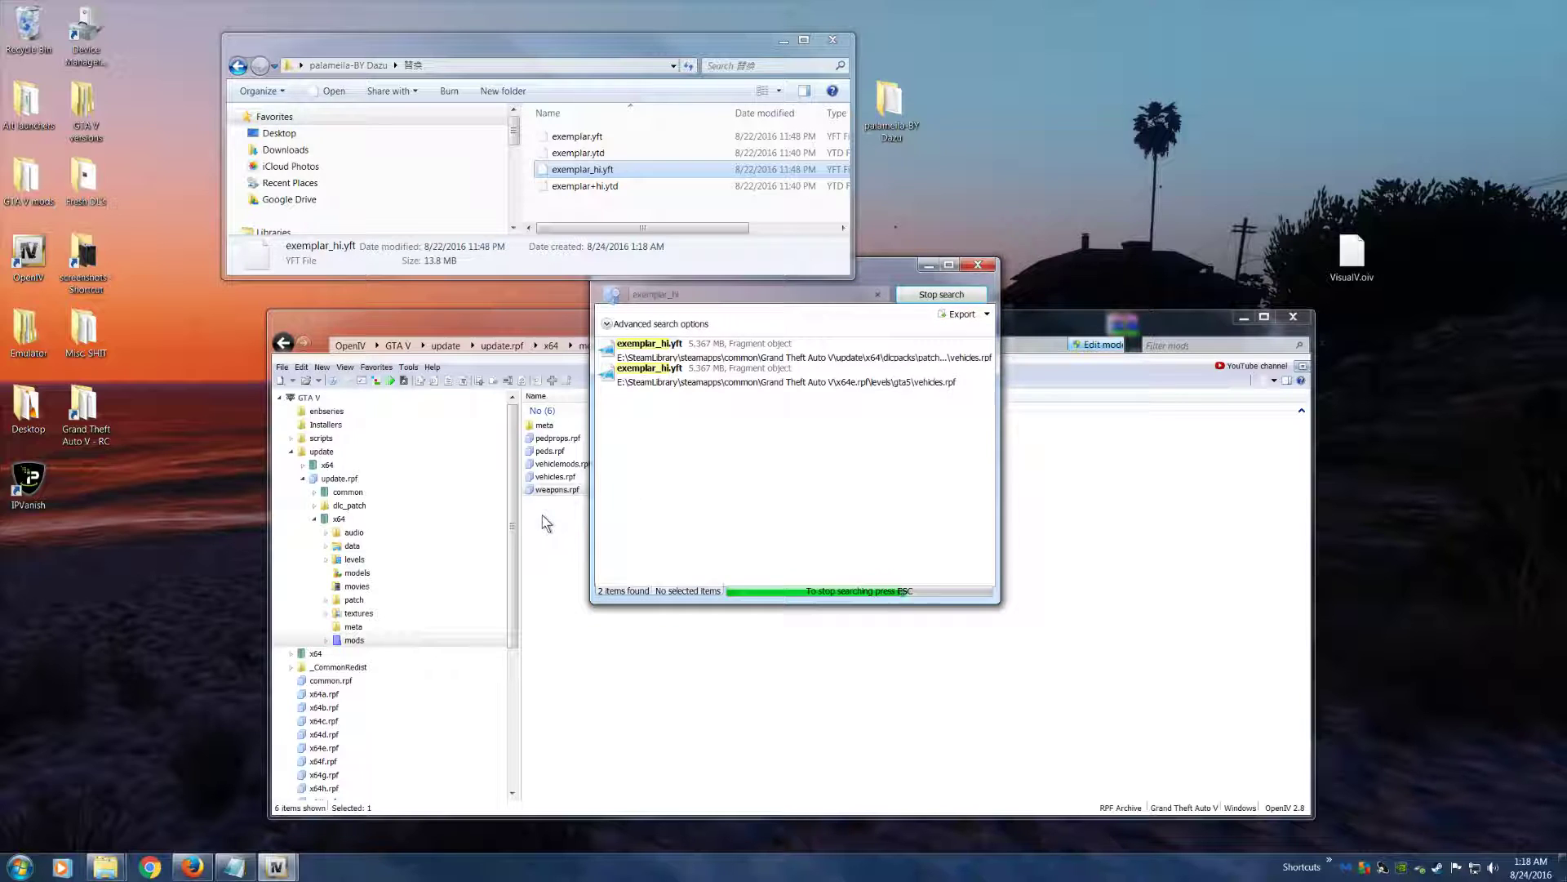
Compare the file paths of the exemplar_hi.yft search results and open the one under update\x64\dlcpacks in OpenIV
left_click(655, 357)
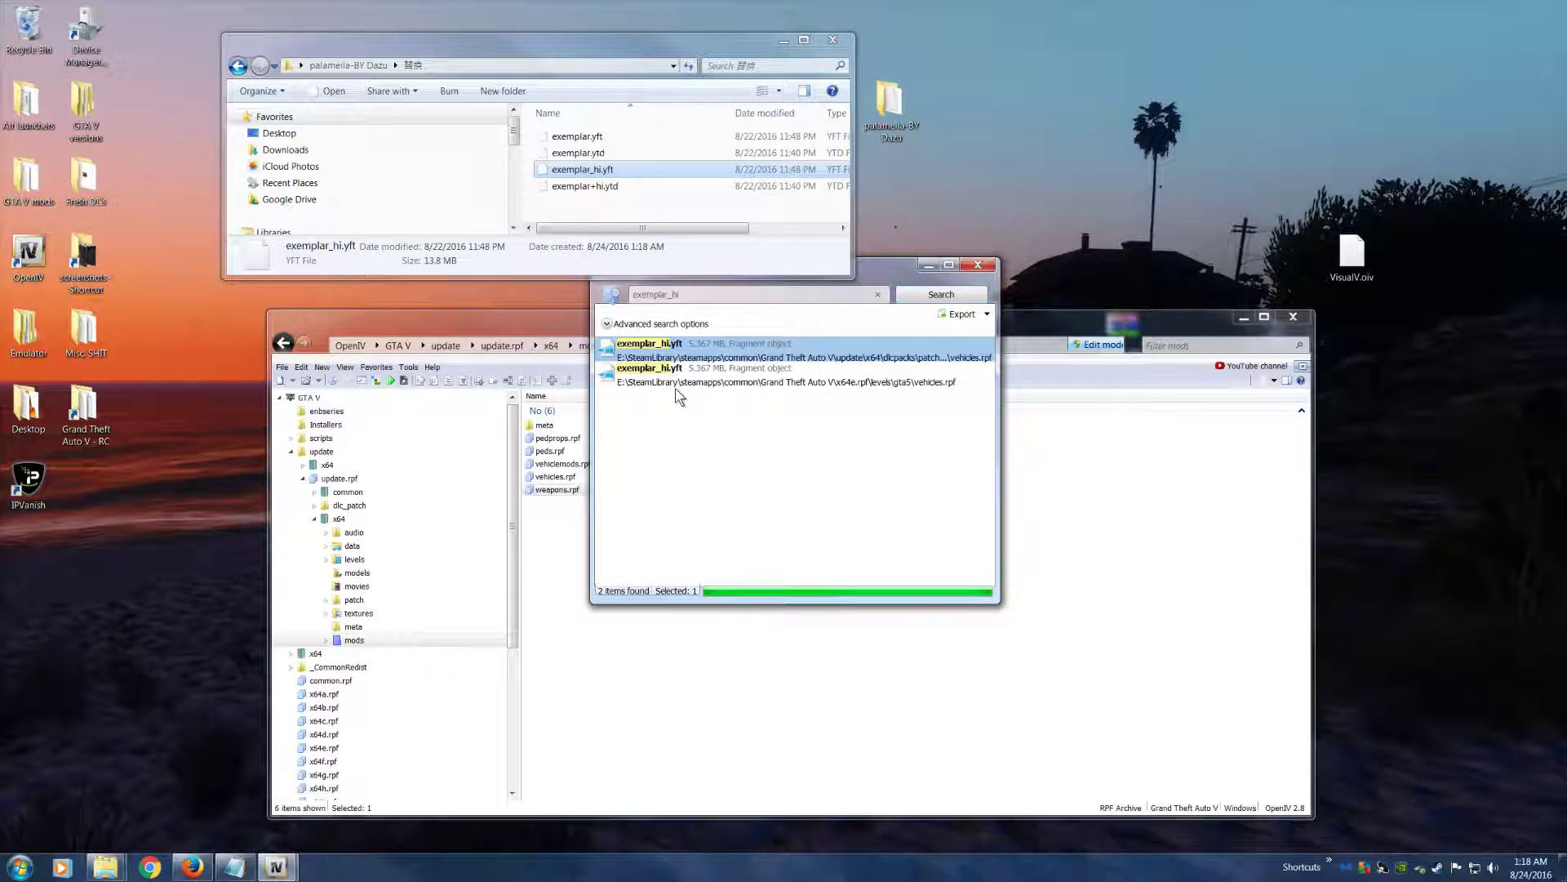
left_click(735, 384)
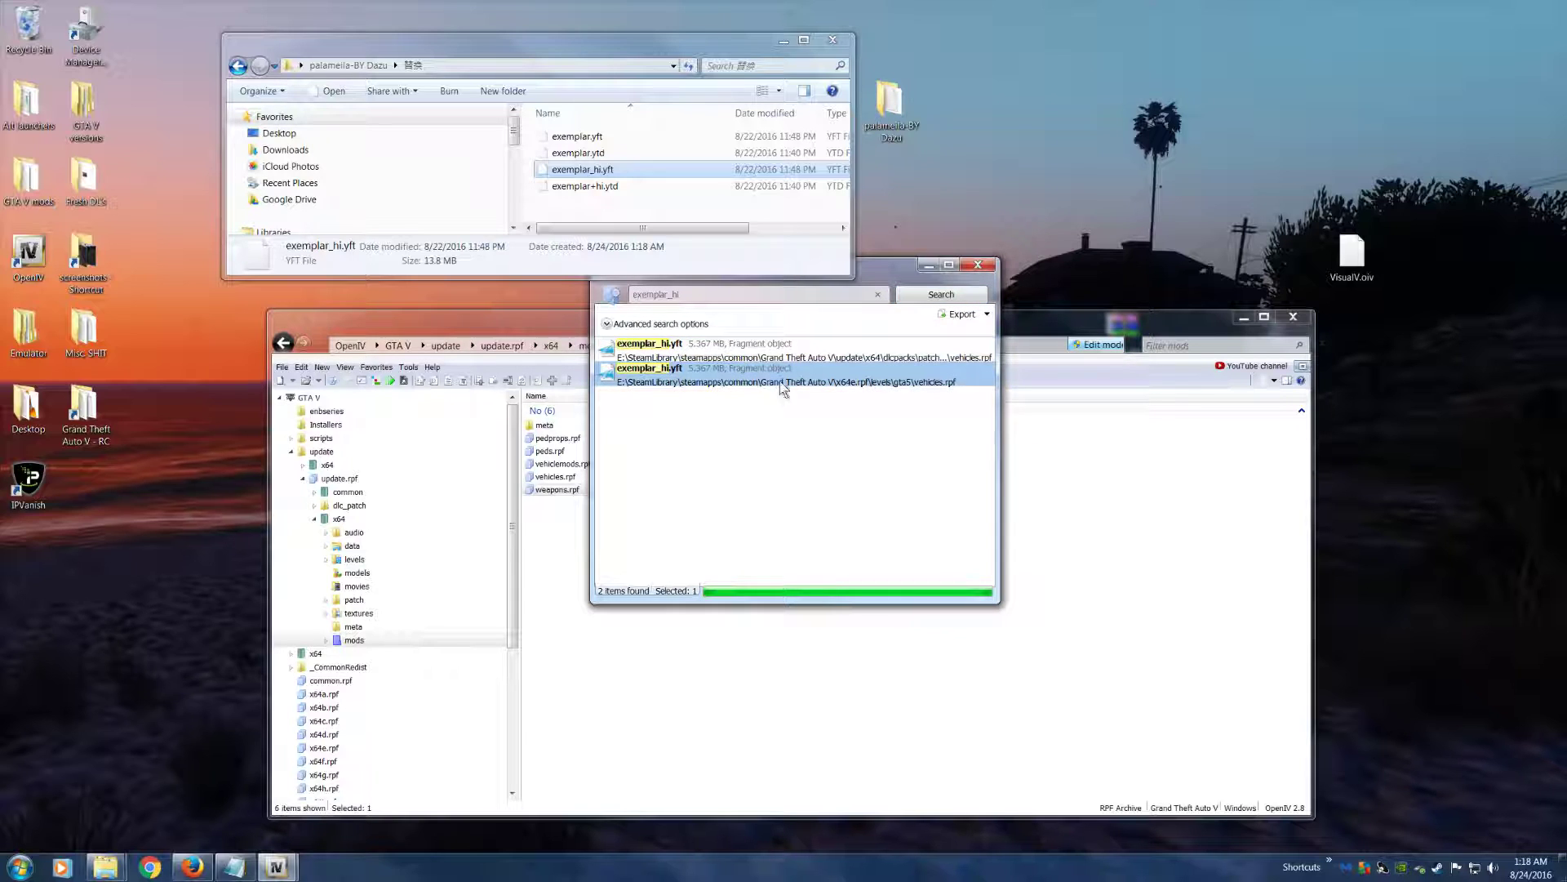
left_click(788, 357)
left_click(760, 380)
left_click(735, 359)
left_click(741, 384)
left_click(760, 355)
double_click(702, 358)
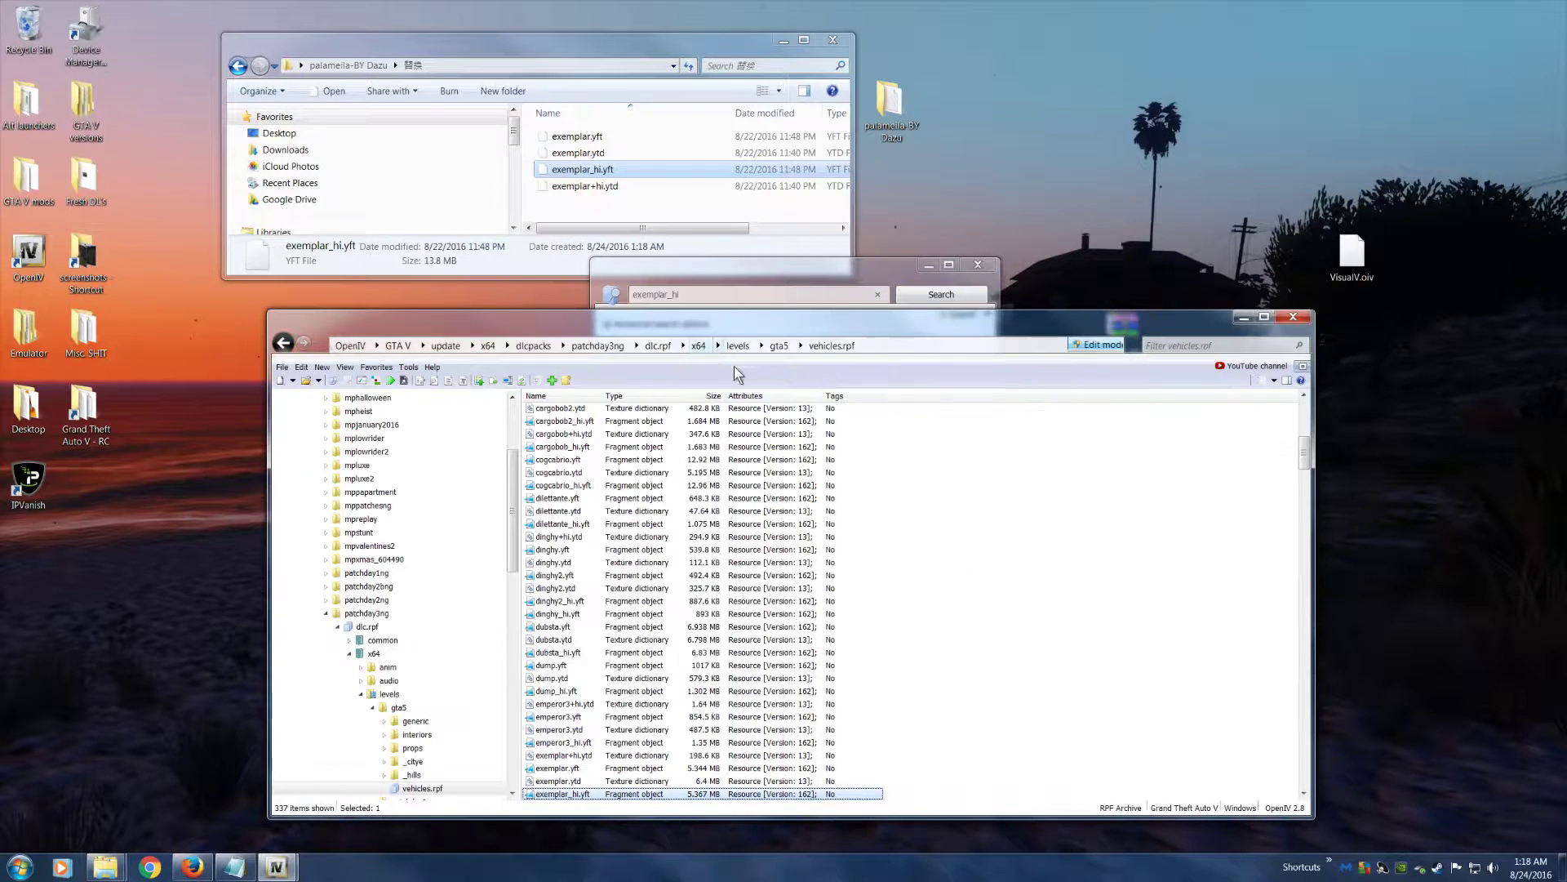
Reopen the exemplar_hi.yft search result under dlcpacks and preview the original exemplar.yft model from vehicles.rpf
left_click(686, 282)
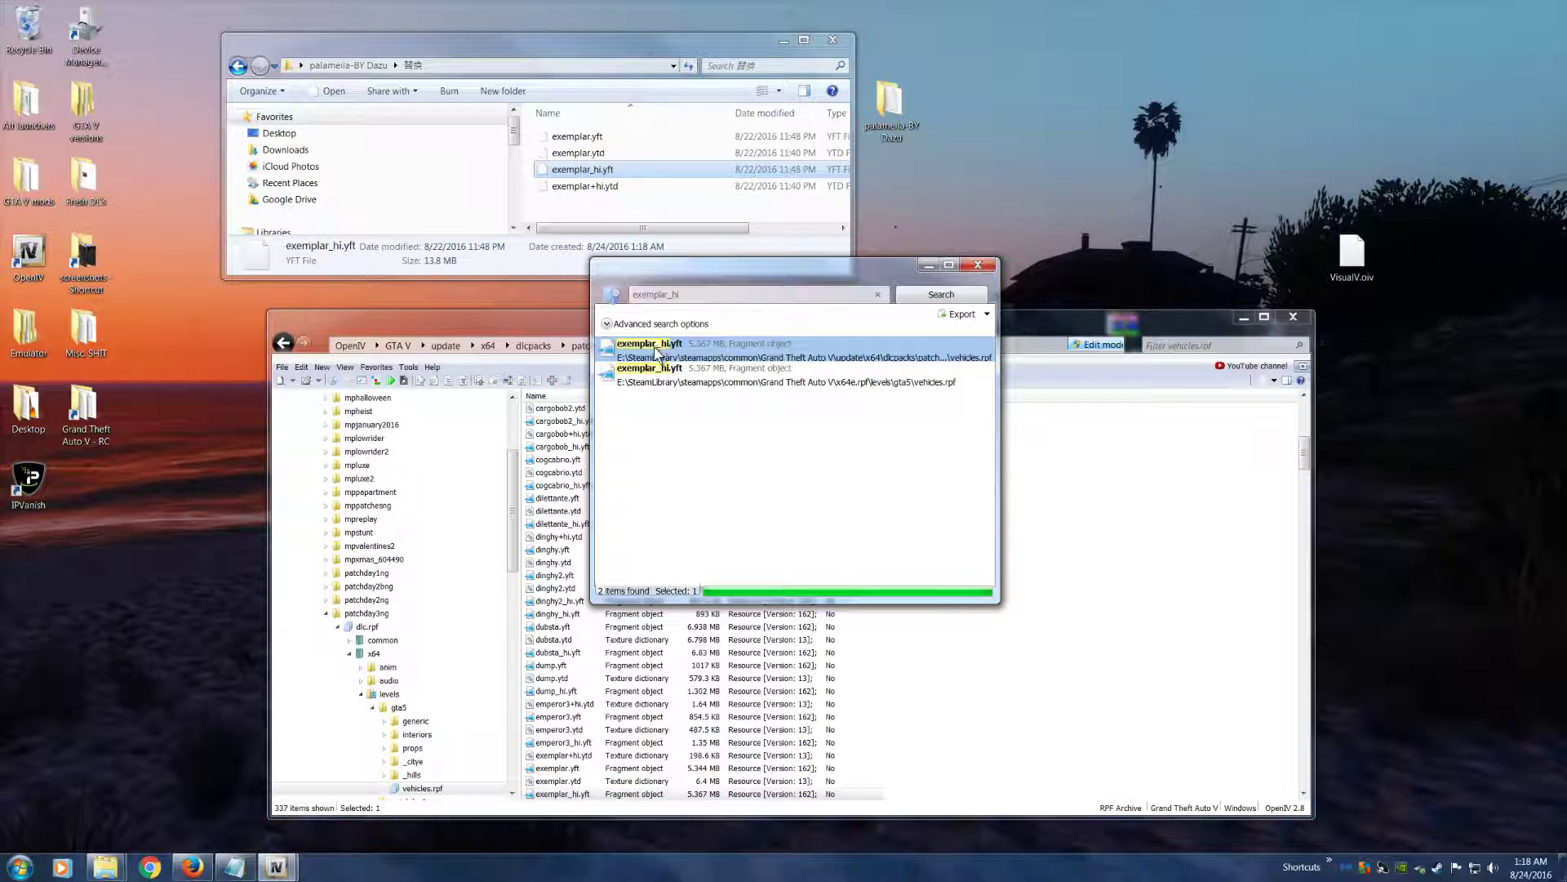
double_click(657, 357)
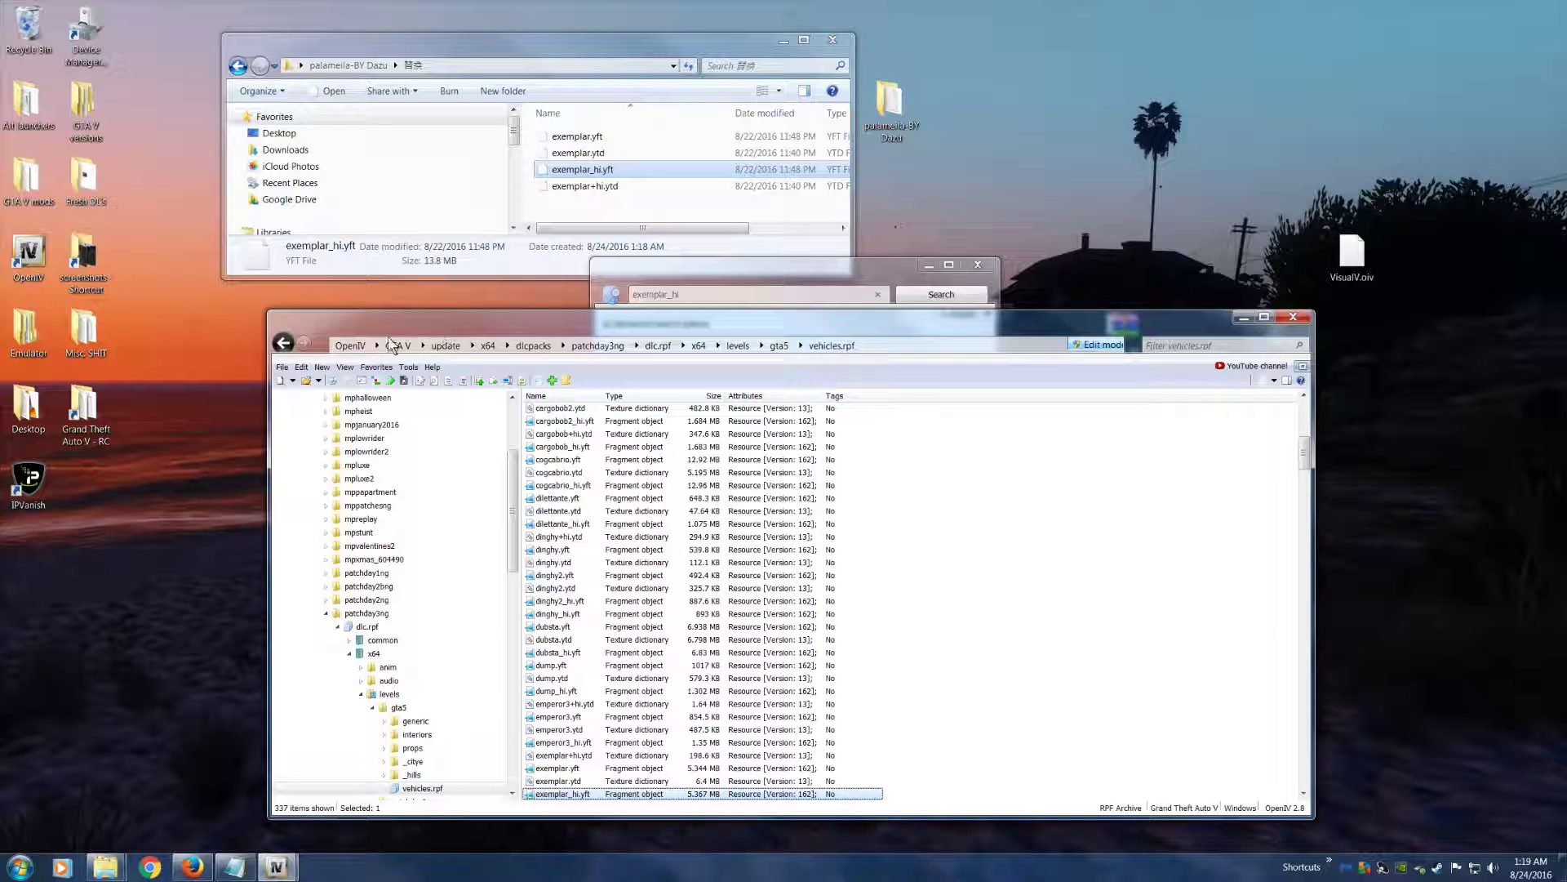
scroll(608, 788, "down", 2)
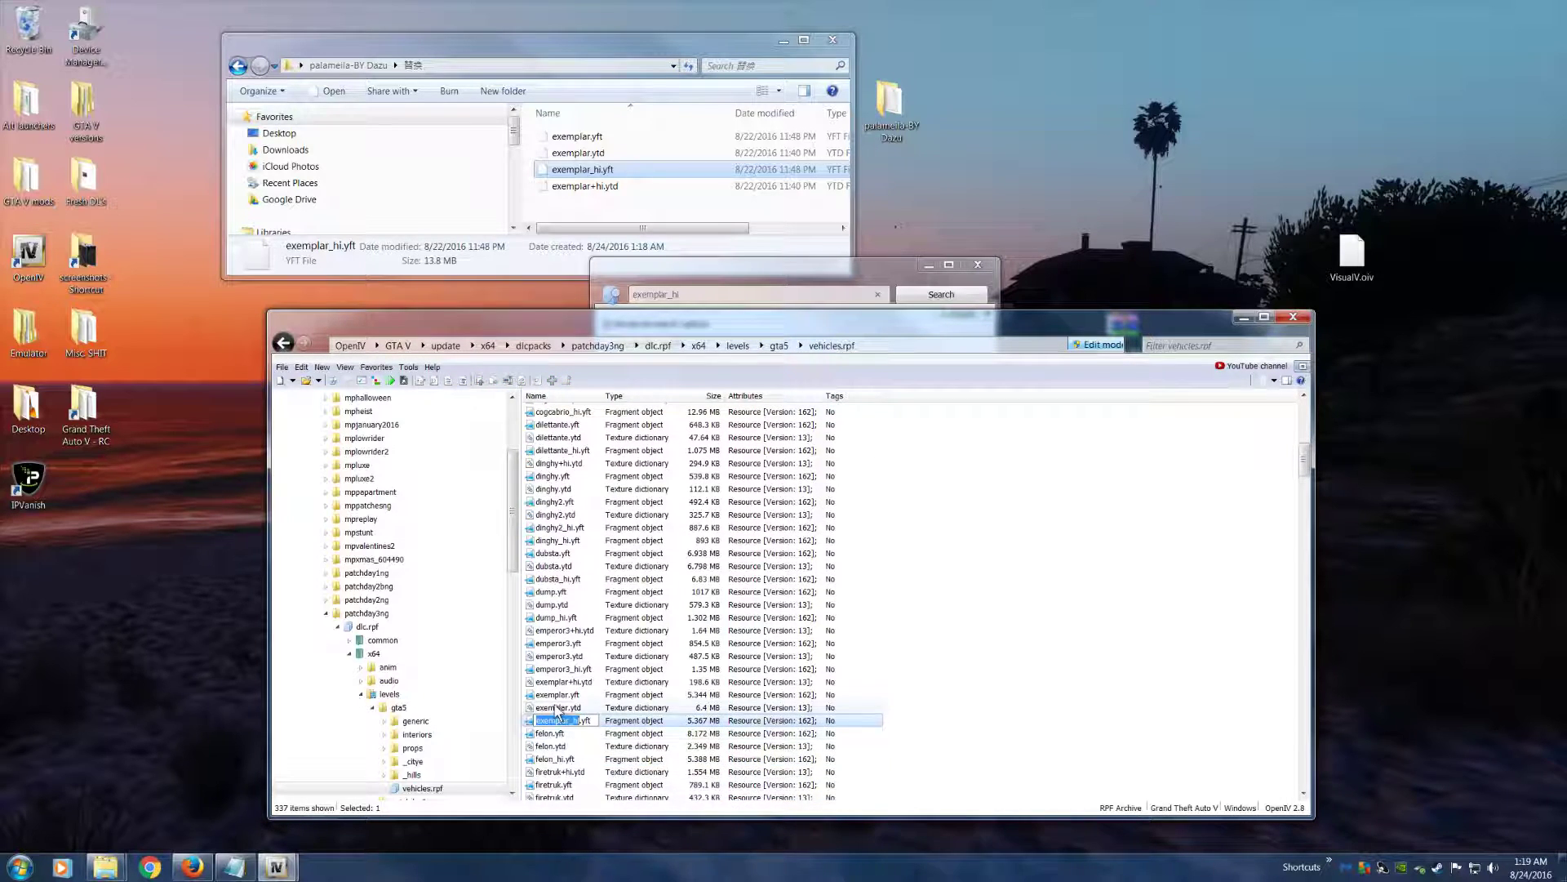
left_click(599, 695)
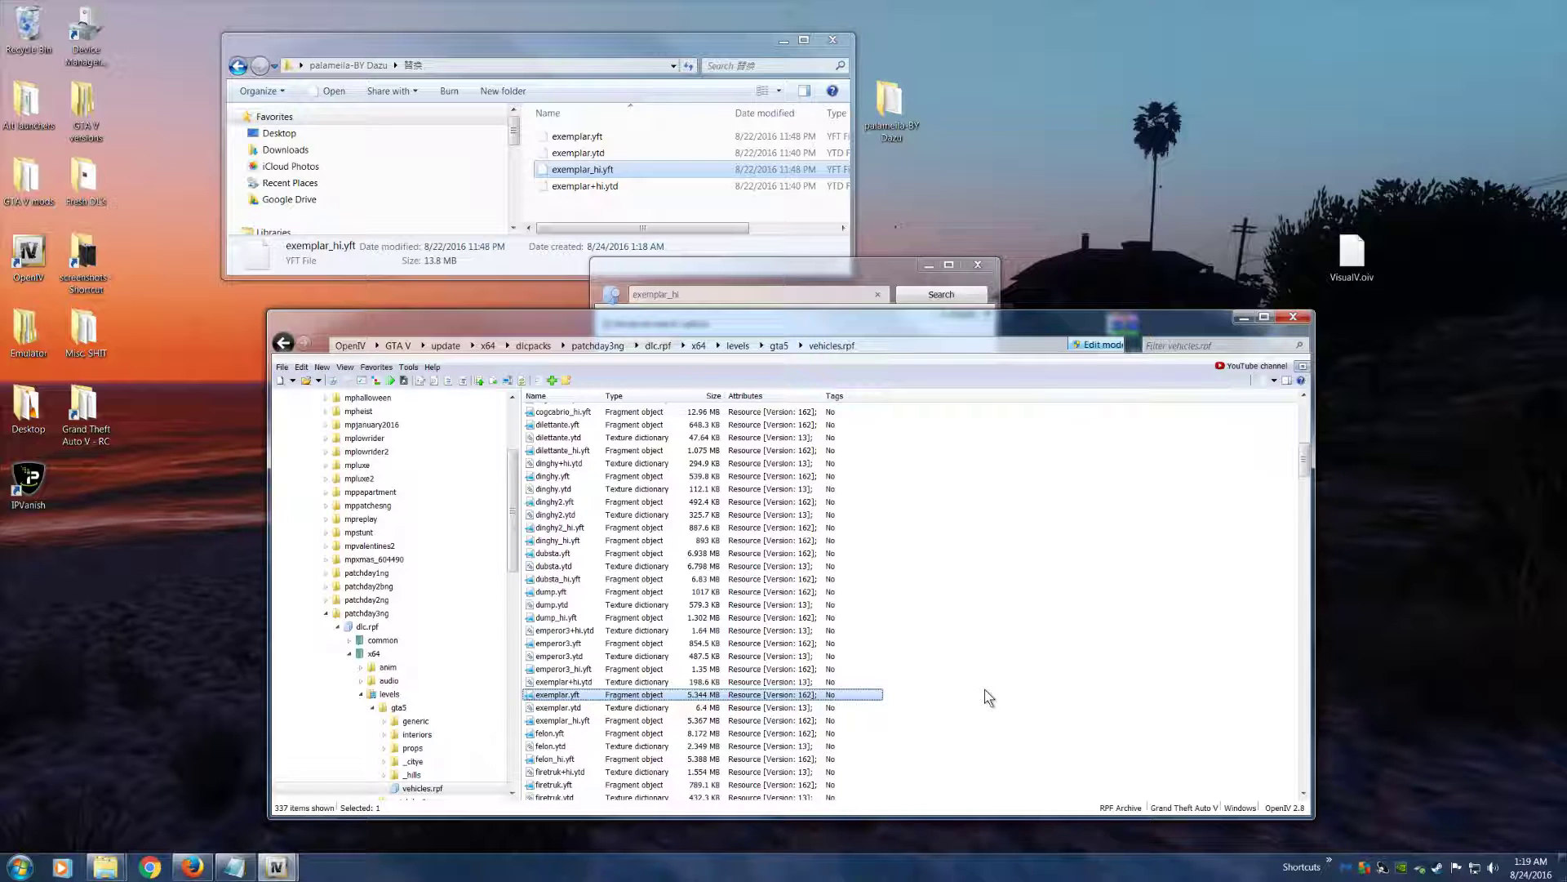
double_click(691, 702)
left_click_drag(735, 606, 868, 583)
left_click(1168, 341)
Import all four exemplar .yft and .ytd files from the desktop's palameila-BY Dazu\替換 folder into patchday3ng's vehicles.rpf
left_click_drag(333, 72, 502, 76)
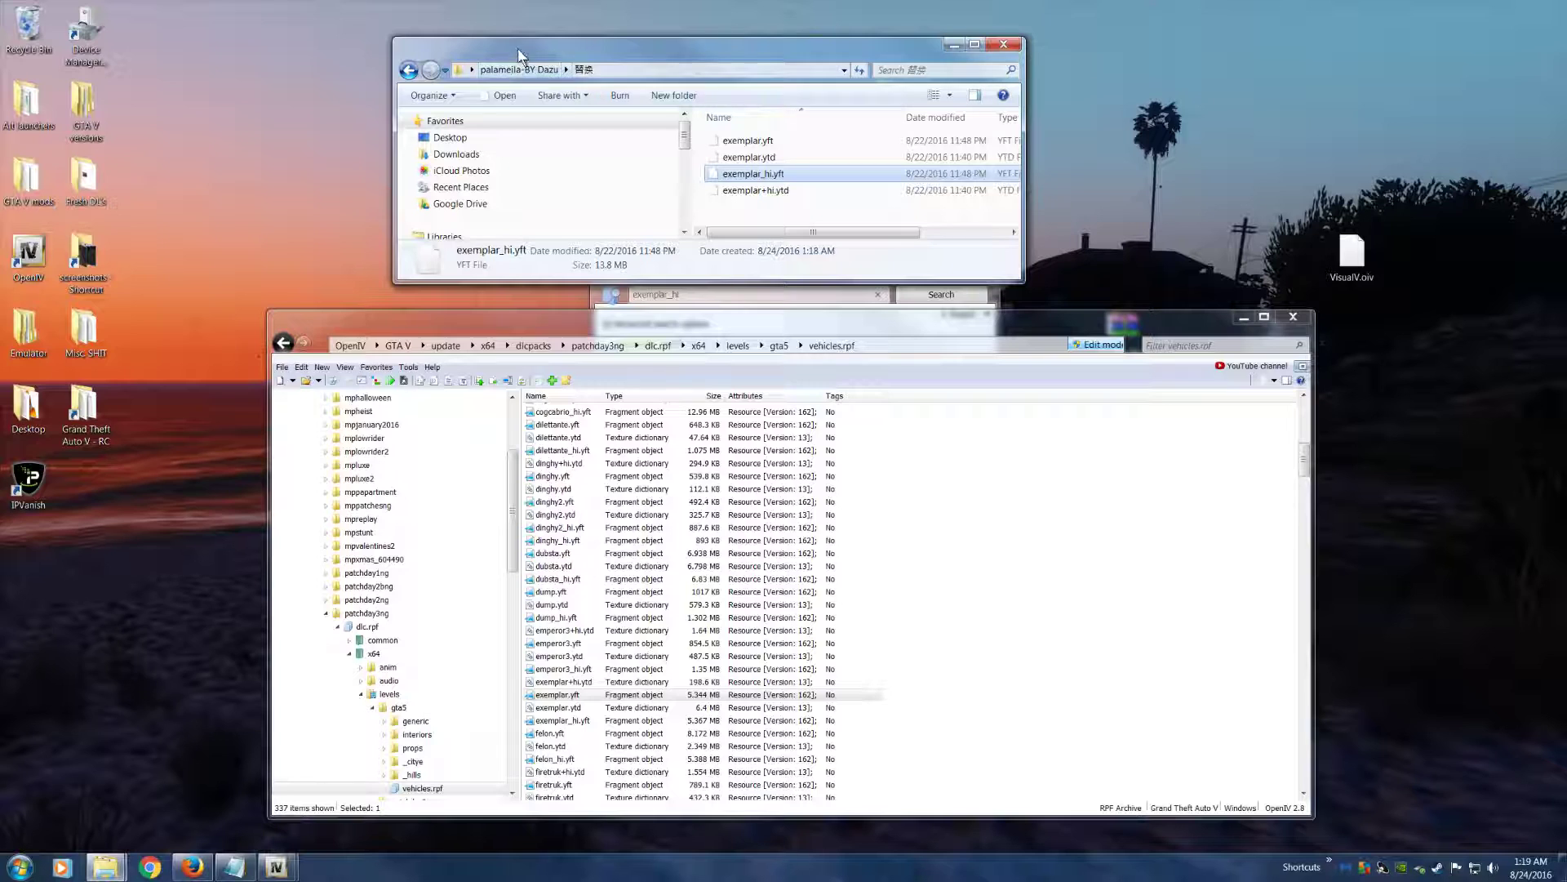
mouse_move(665, 350)
left_mouse_down()
mouse_move(685, 374)
mouse_move(691, 343)
left_mouse_up()
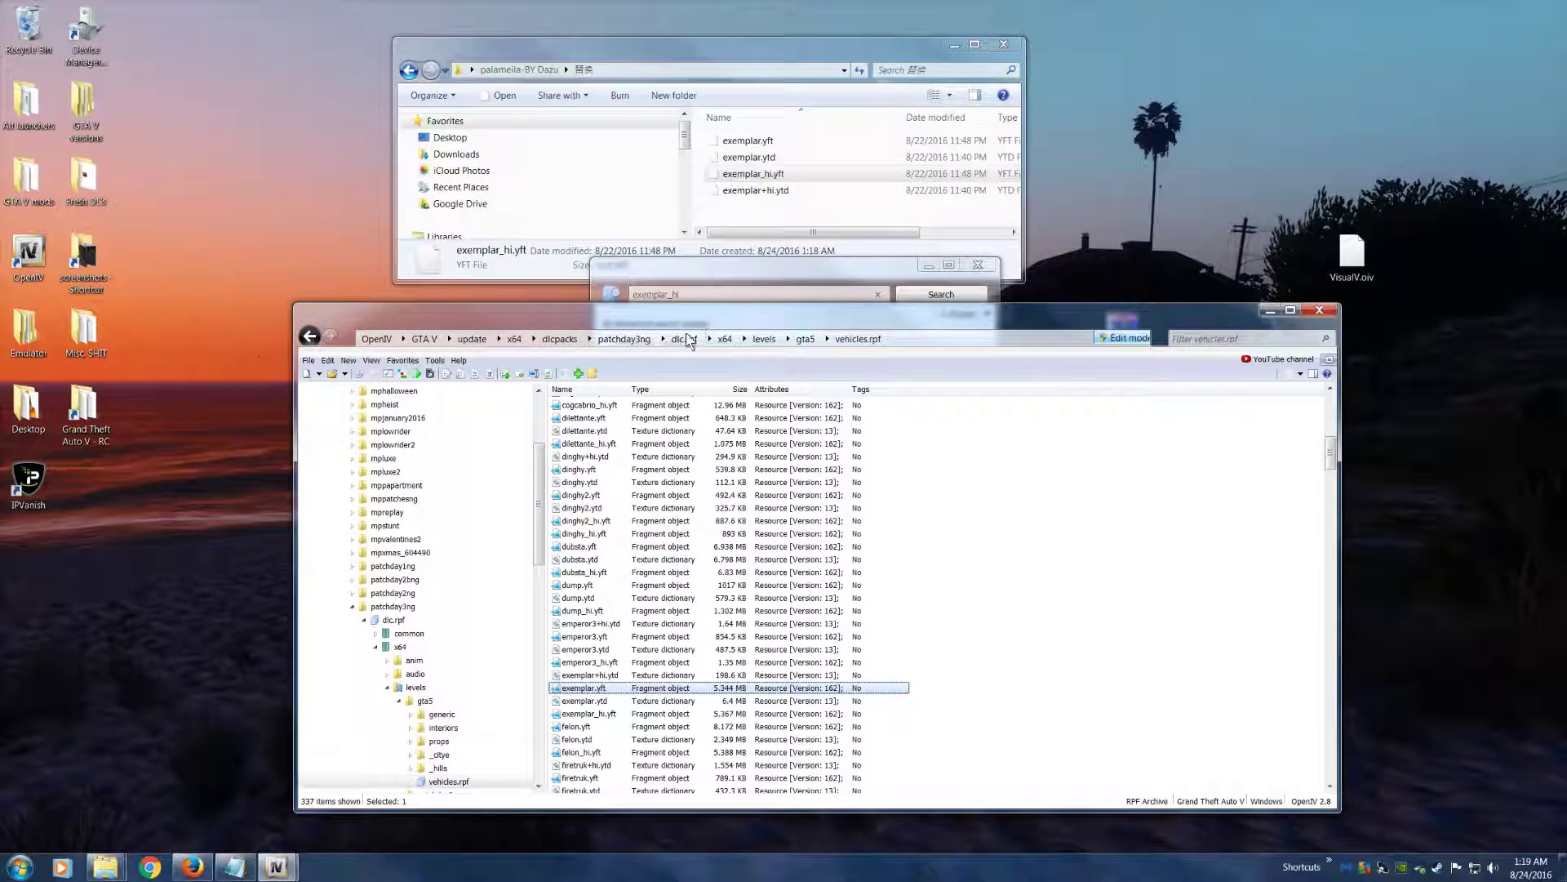
left_click(580, 374)
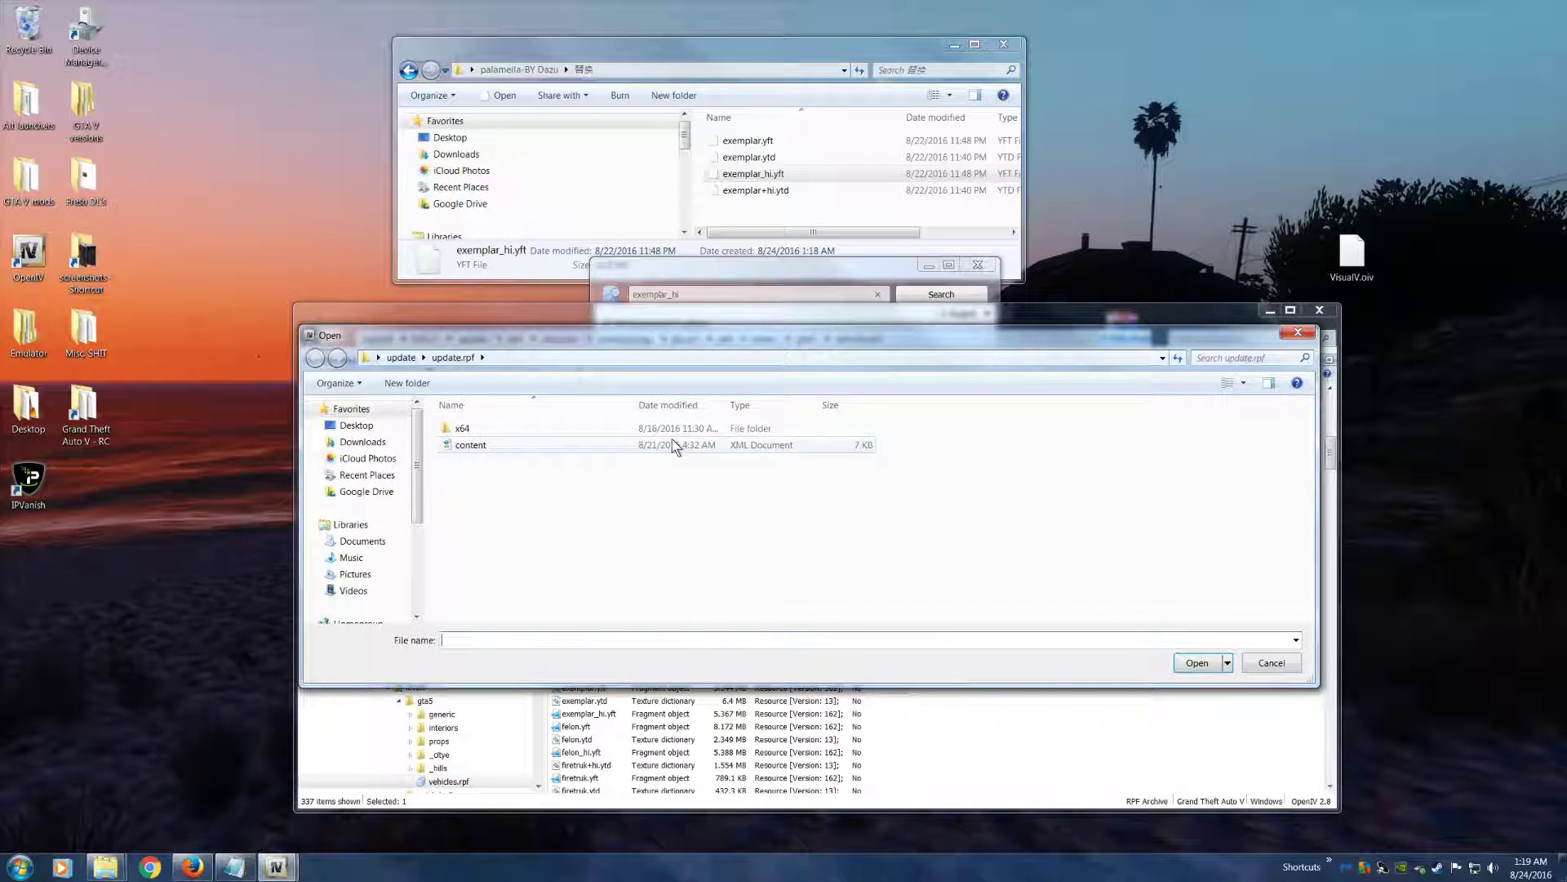
left_click(356, 426)
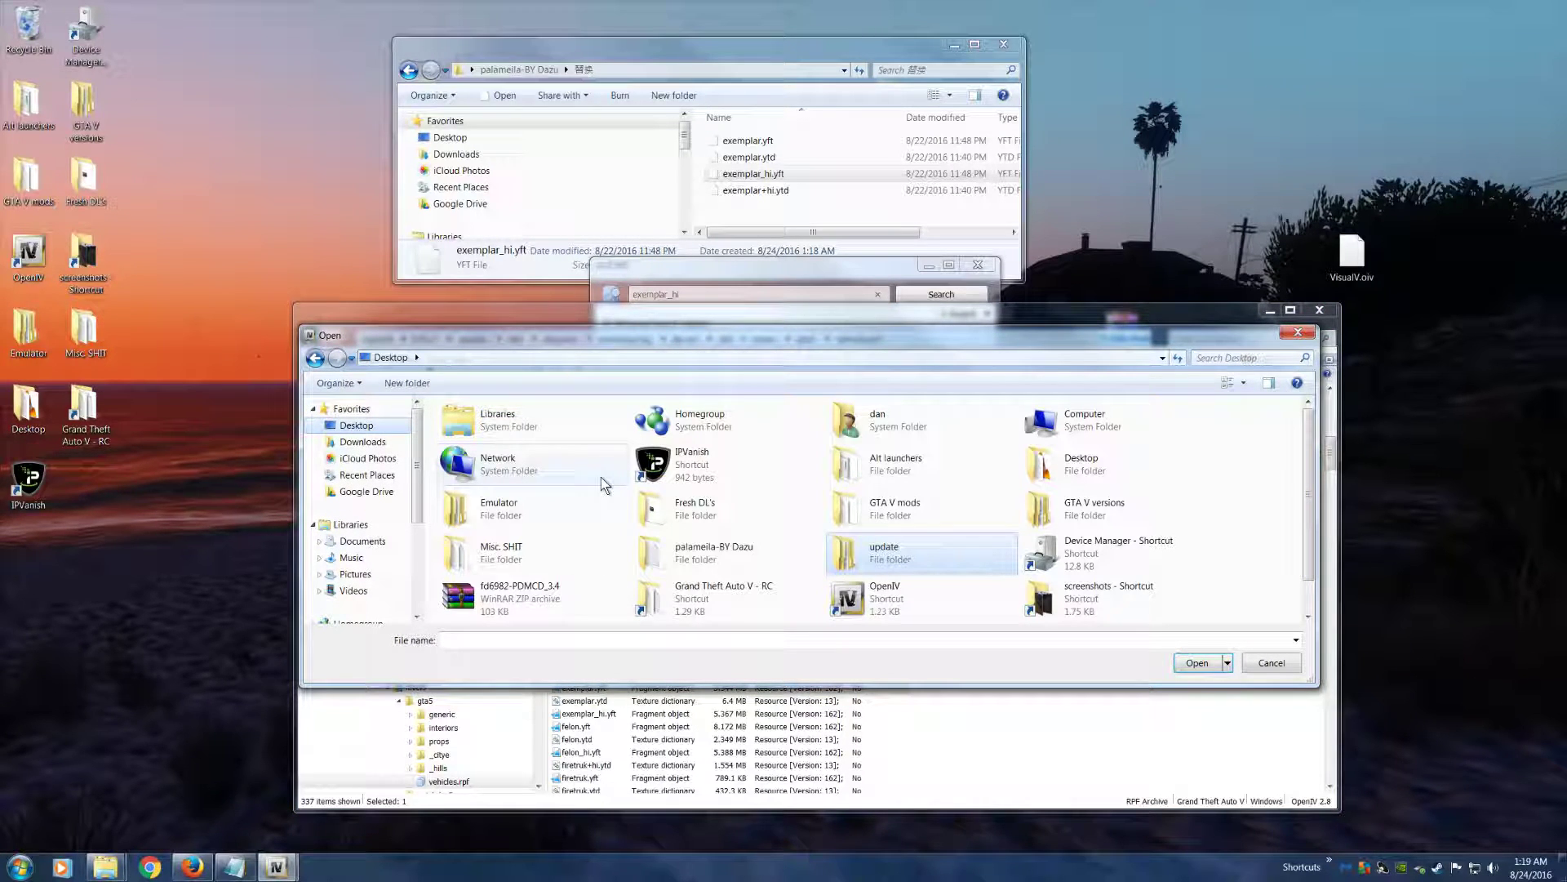
double_click(699, 558)
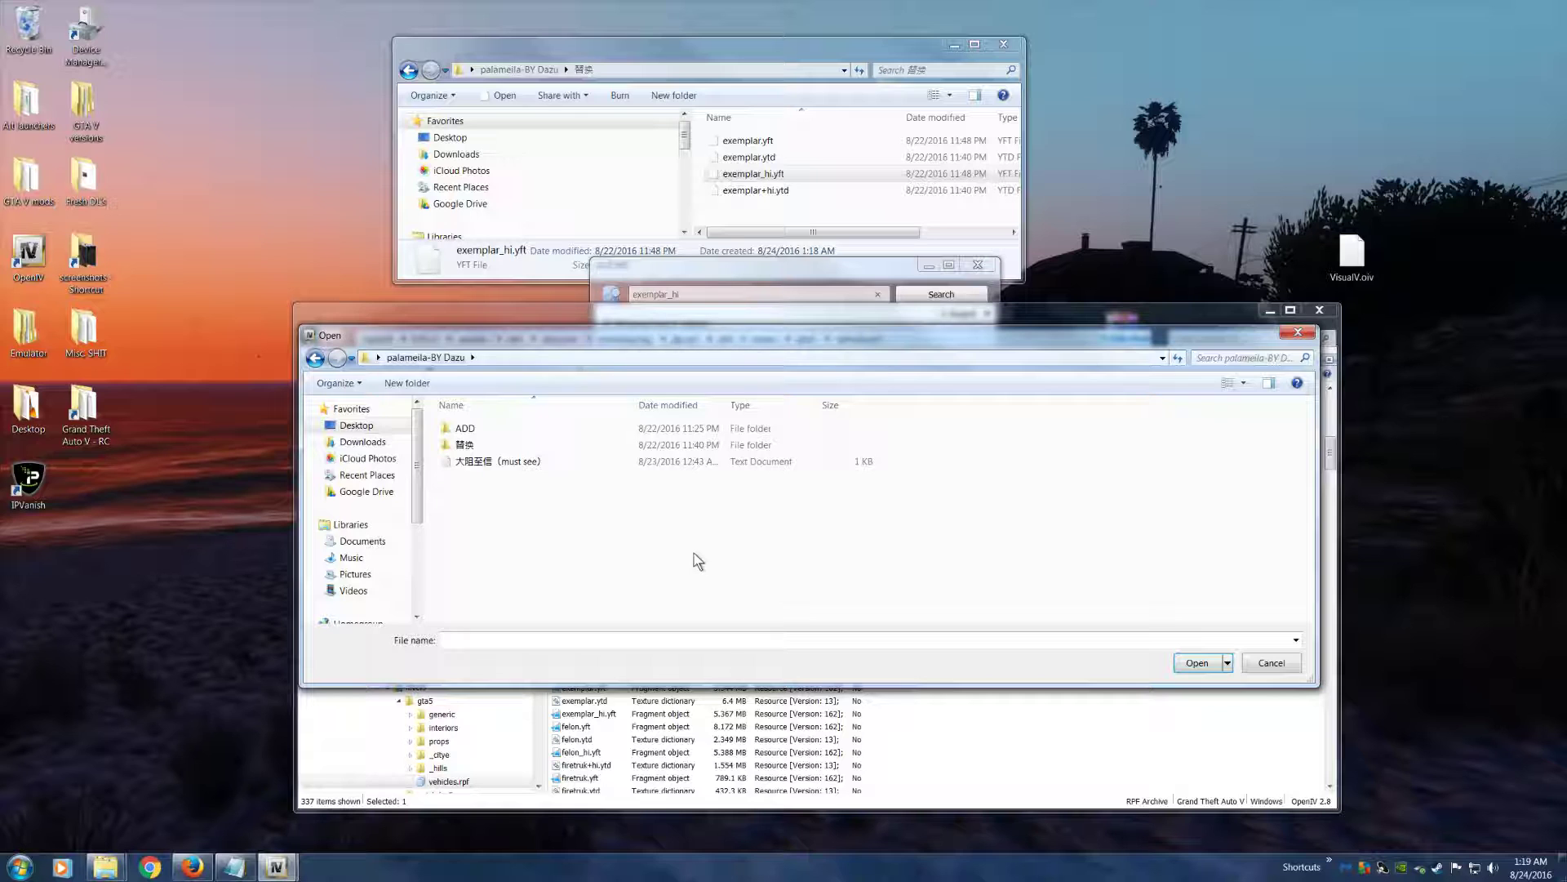
double_click(464, 445)
left_click(500, 478)
left_click_drag(594, 325, 703, 464)
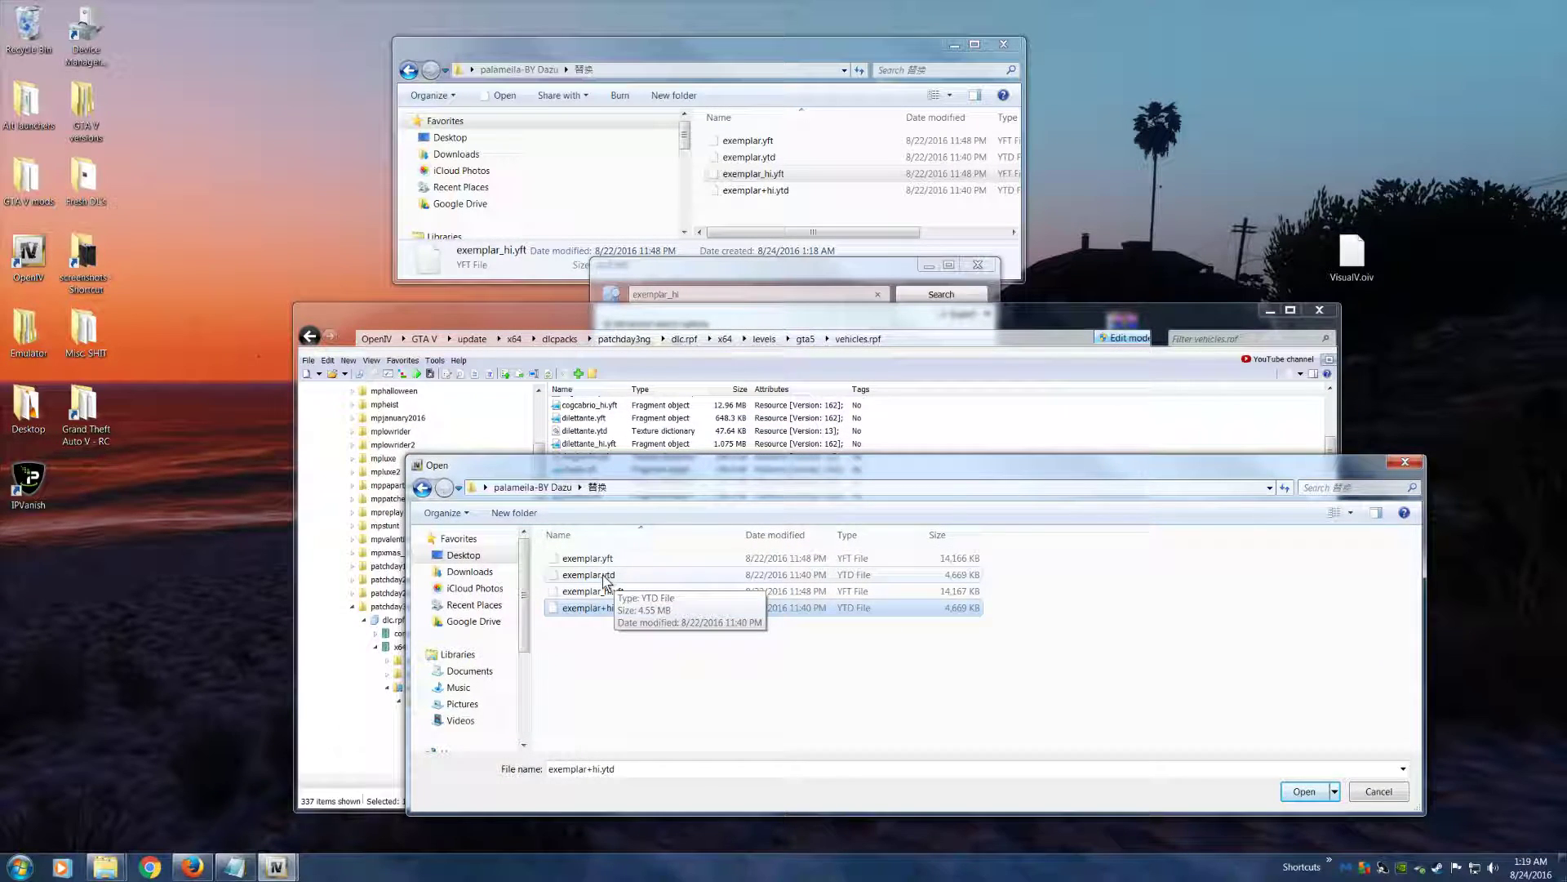
key("ctrl+a")
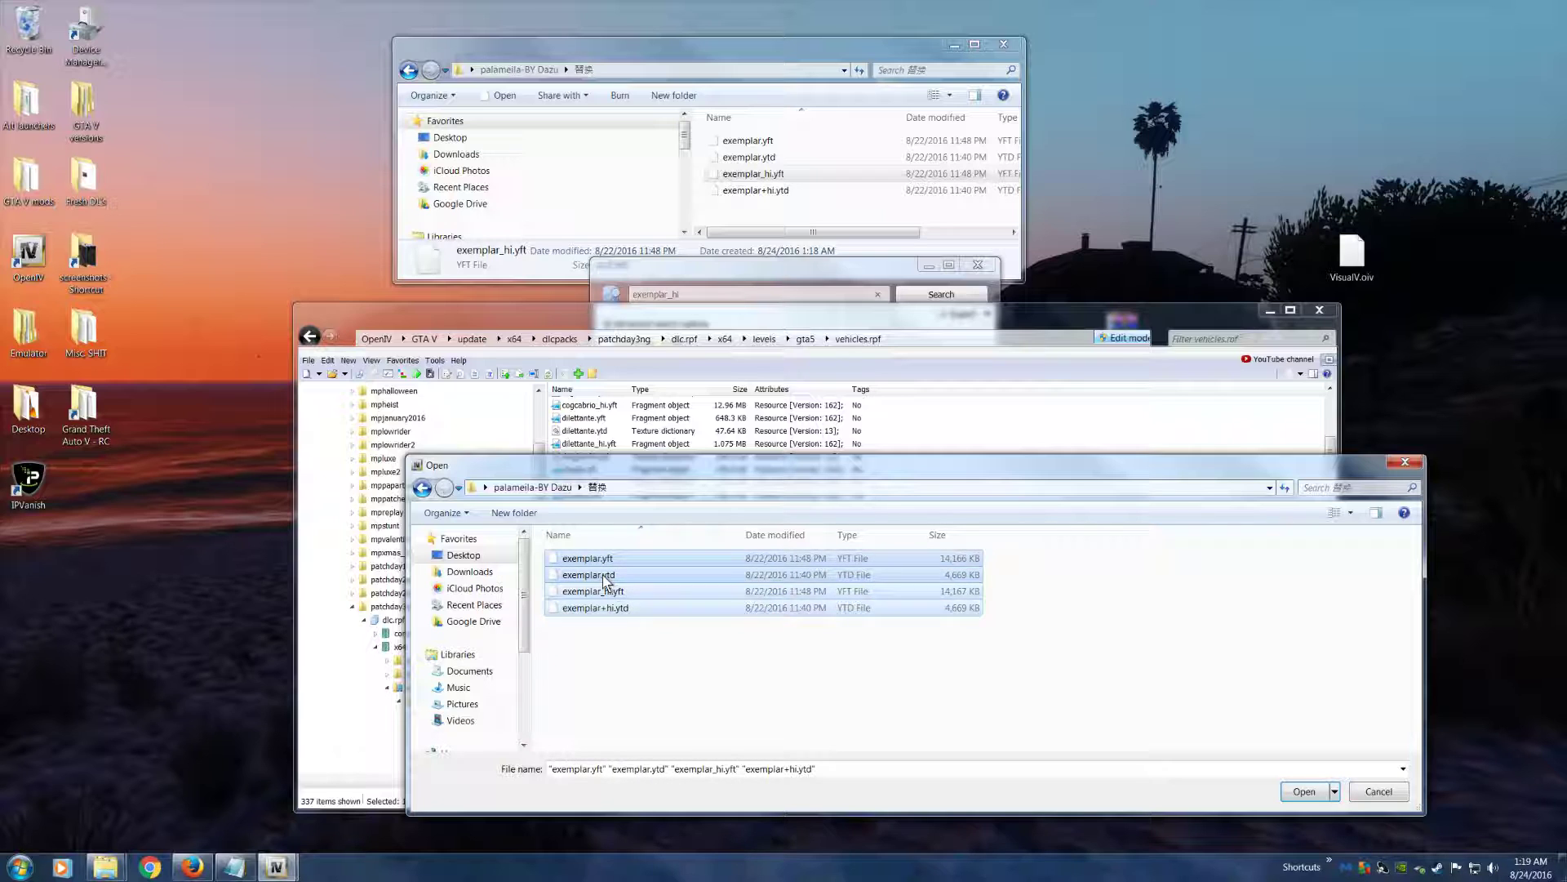
left_click(1304, 791)
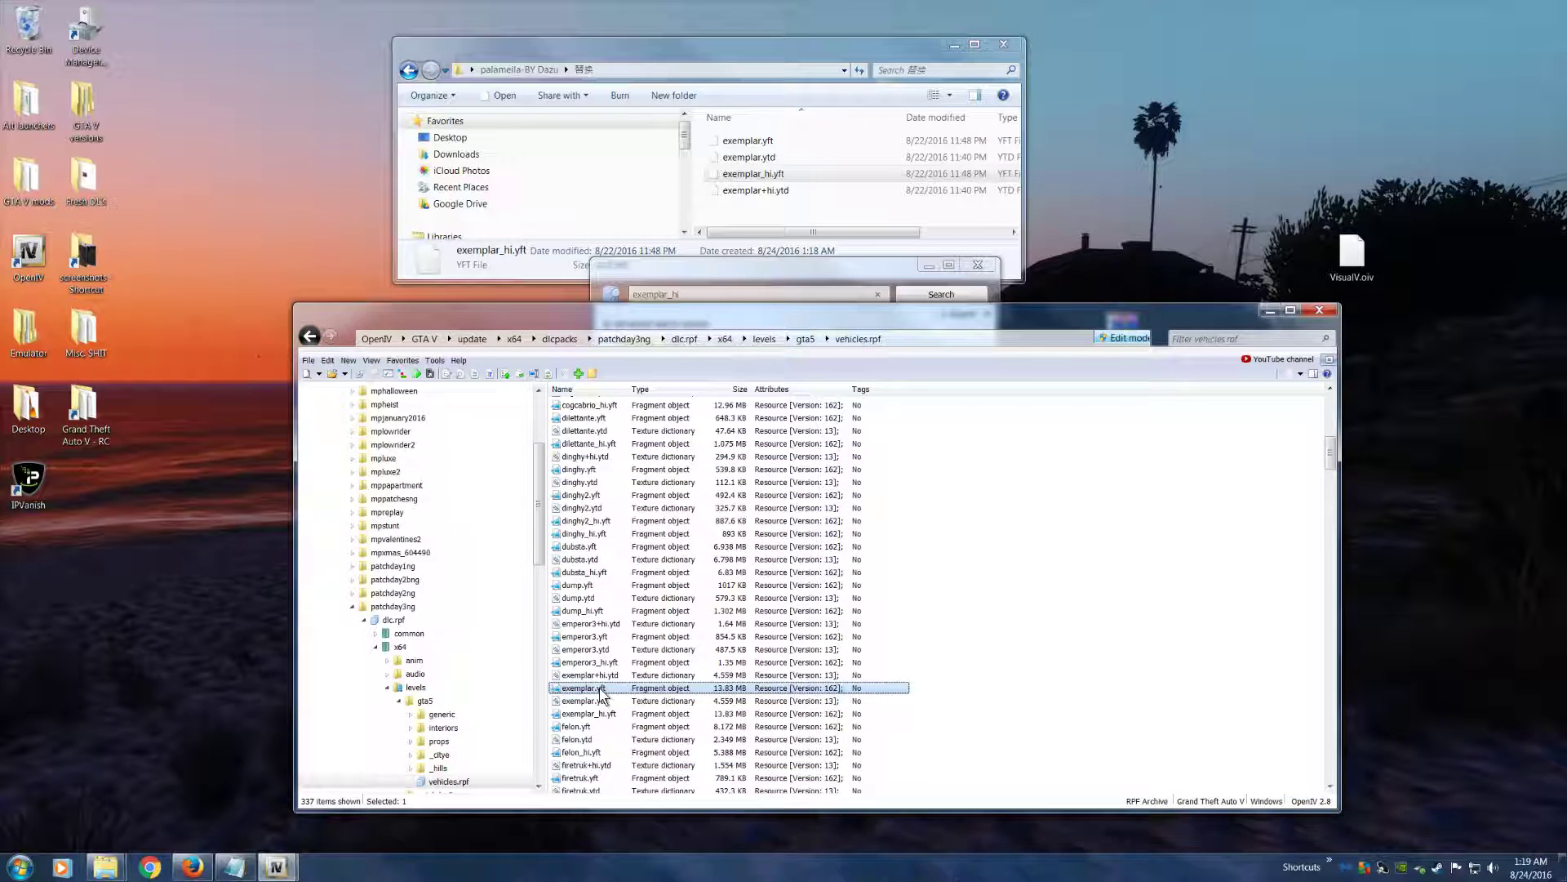
Inspect the replacement exemplar.yft car from several angles in the model viewer, then close the viewer
left_click_drag(788, 588, 720, 612)
scroll(708, 557, "up", 5)
scroll(709, 557, "up", 5)
scroll(682, 600, "down", 10)
scroll(682, 601, "up", 4)
scroll(683, 601, "down", 4)
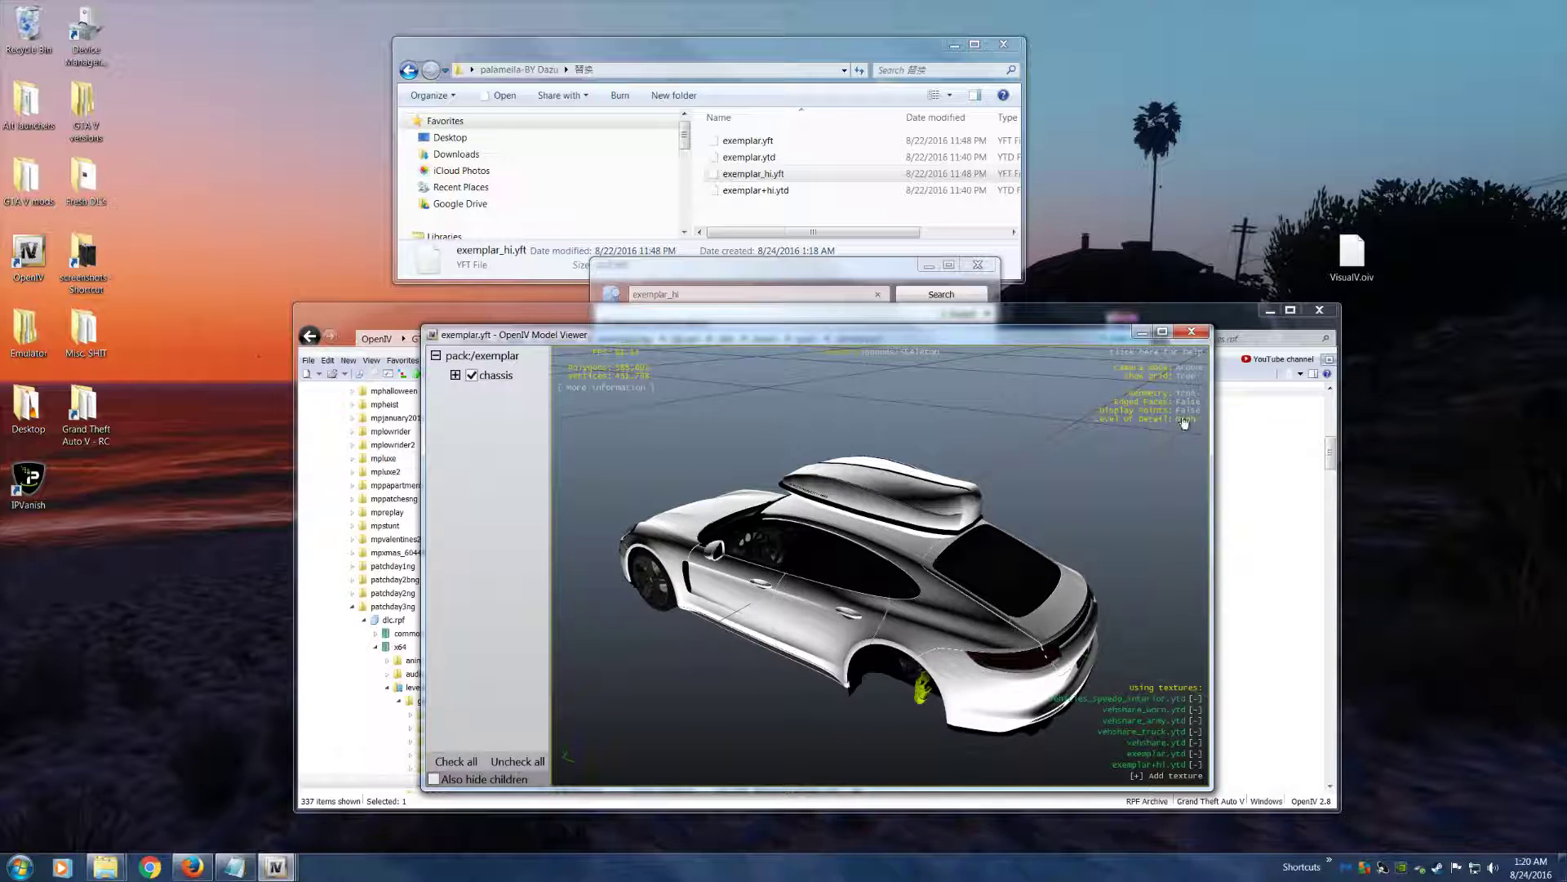
left_click_drag(855, 552, 784, 529)
left_click(1192, 331)
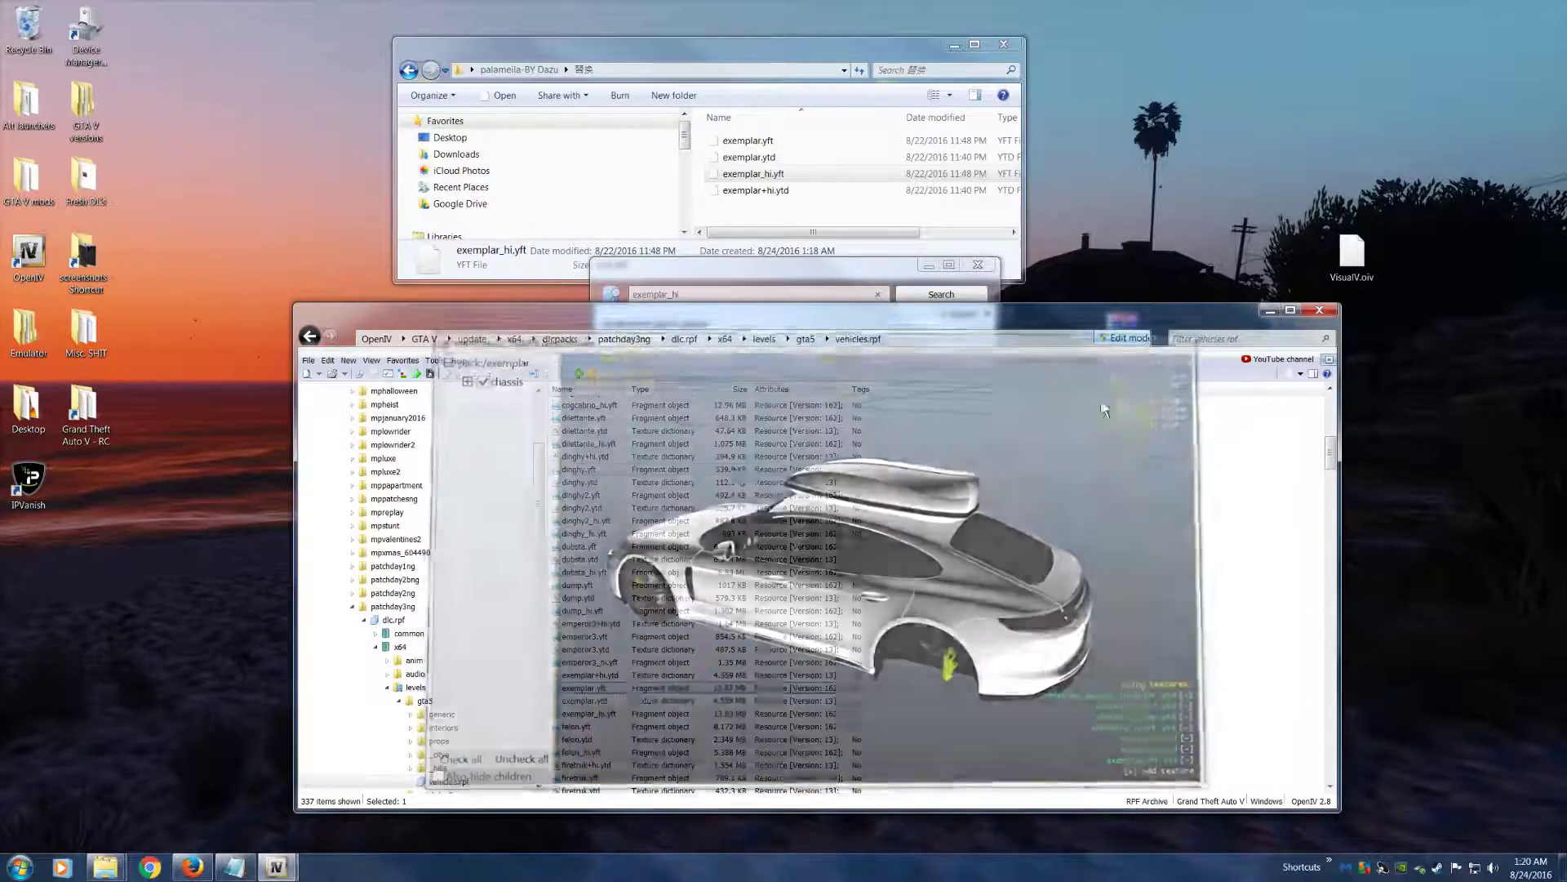
Move the OpenIV main window aside and close the exemplar_hi search window
key("F2")
mouse_move(552, 322)
left_mouse_down()
mouse_move(634, 399)
mouse_move(569, 412)
mouse_move(583, 327)
mouse_move(625, 319)
mouse_move(563, 306)
left_mouse_up()
left_click(869, 268)
left_click(978, 265)
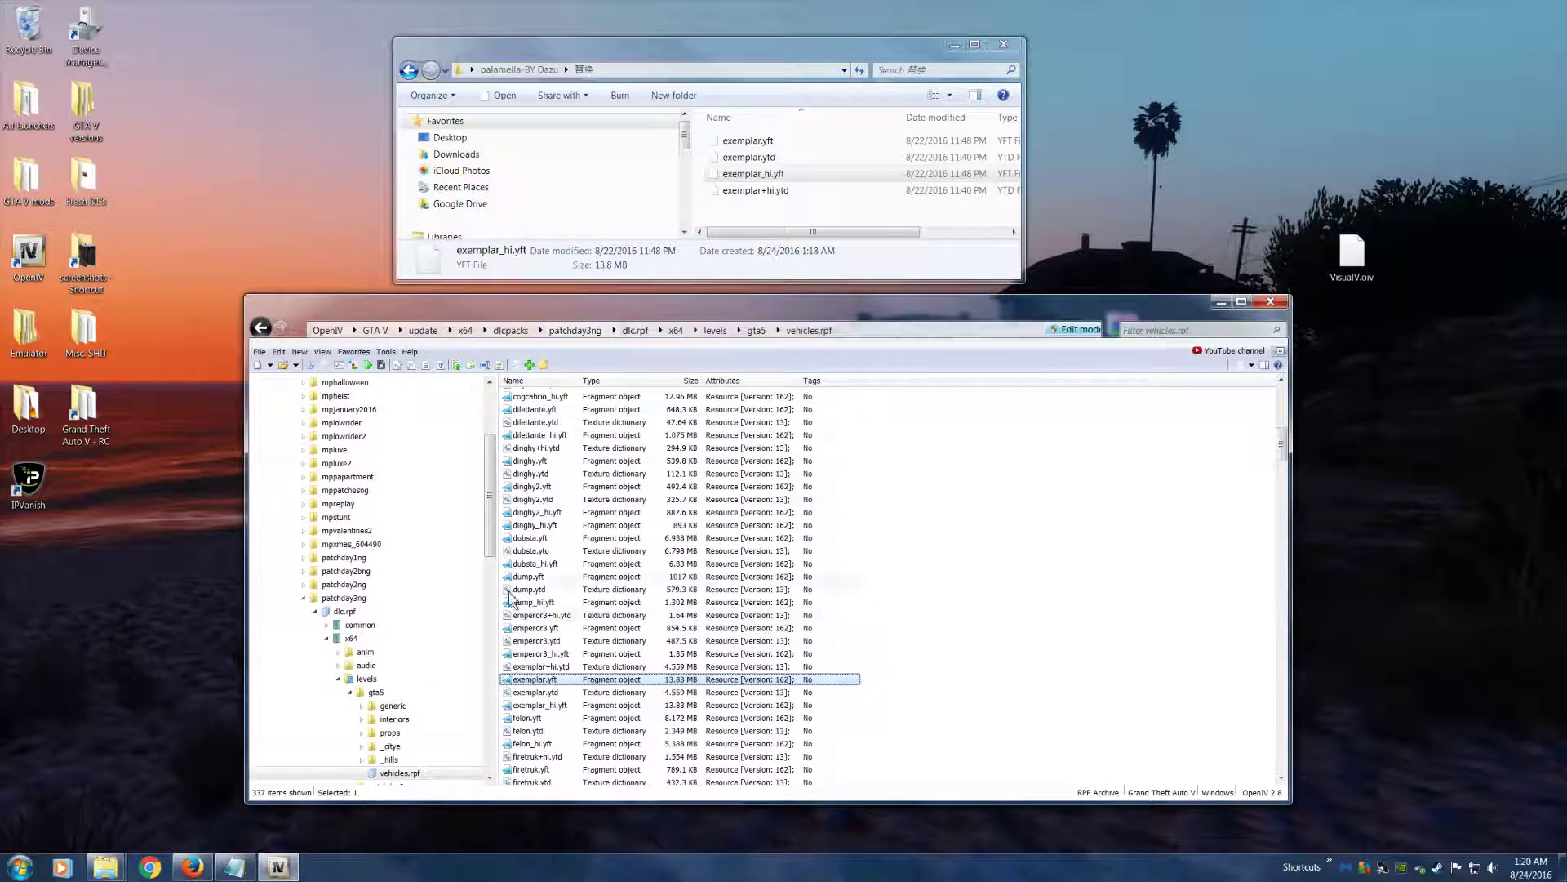
Open the update.rpf subfolder of the desktop's update folder and show the game's update folder in OpenIV for comparison
left_click(341, 612)
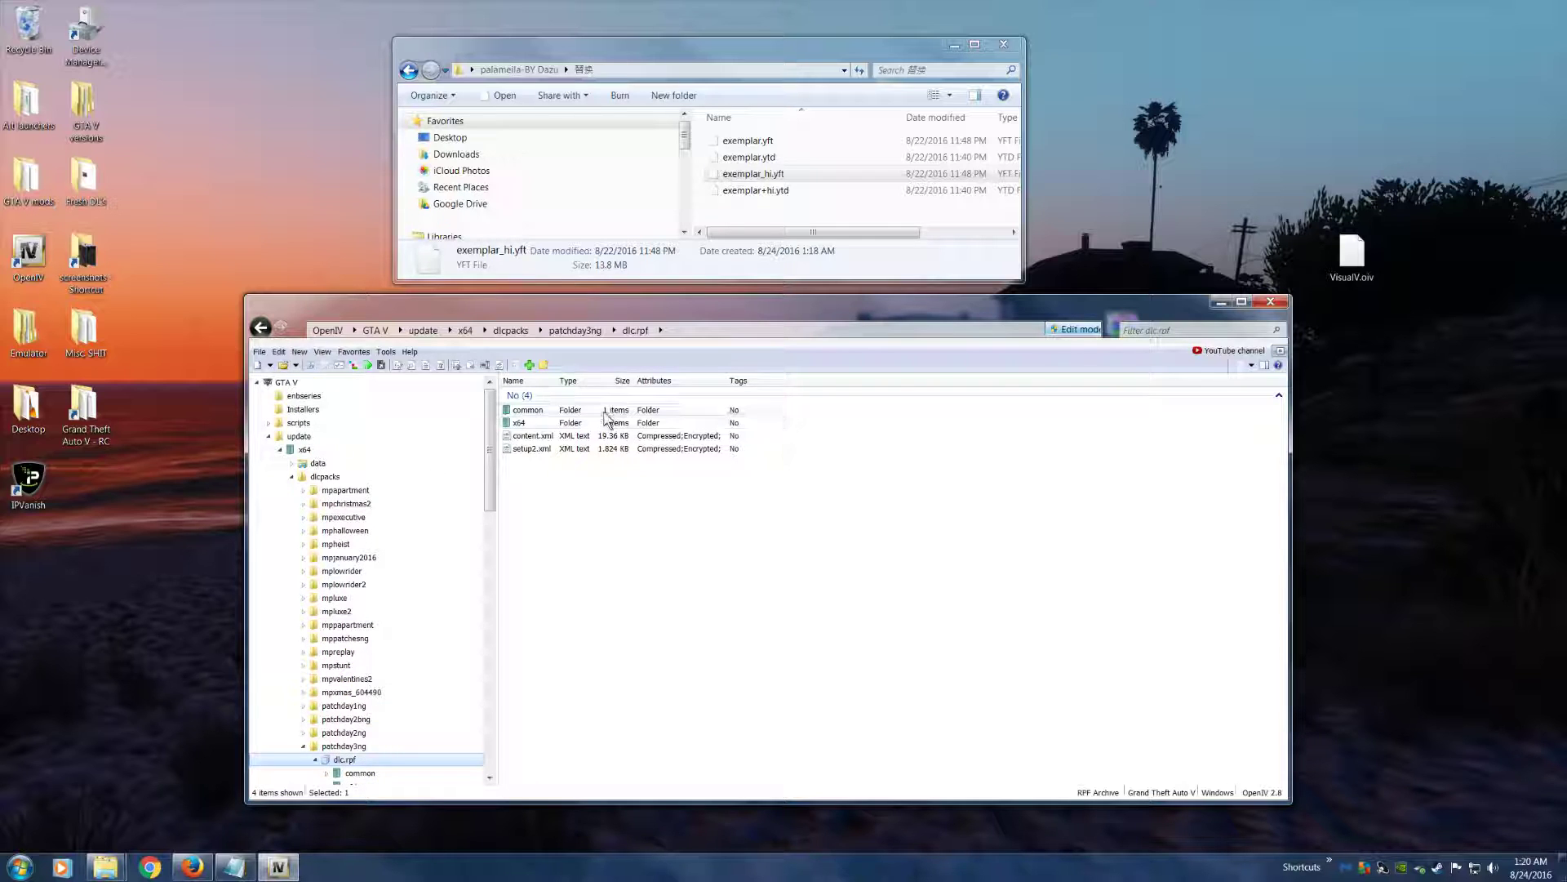
left_click(1227, 170)
left_click_drag(849, 46, 1128, 42)
double_click(428, 103)
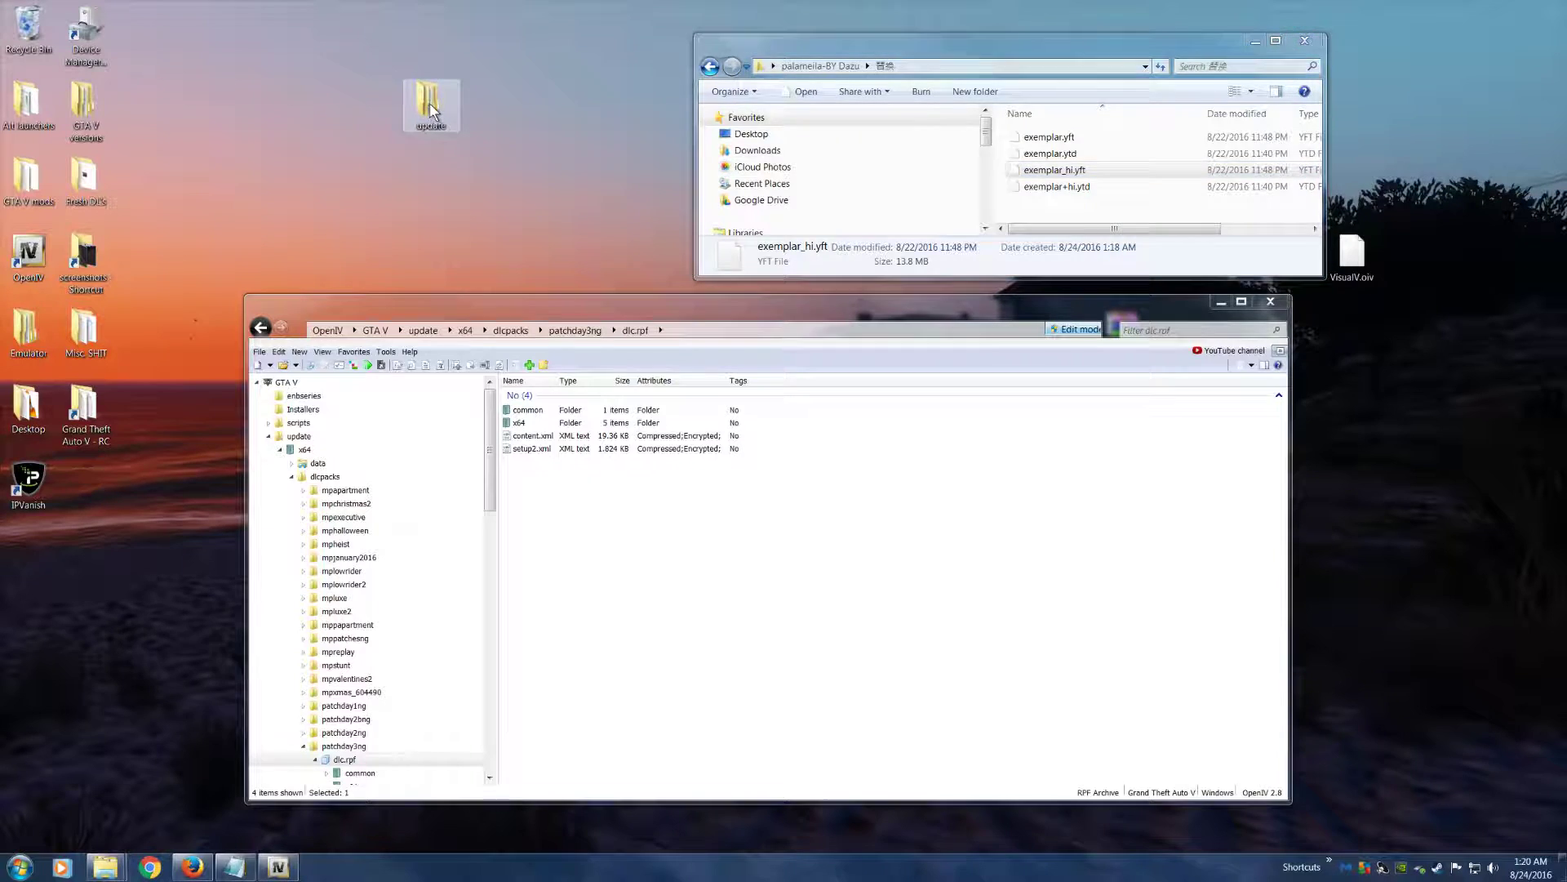
left_click(304, 440)
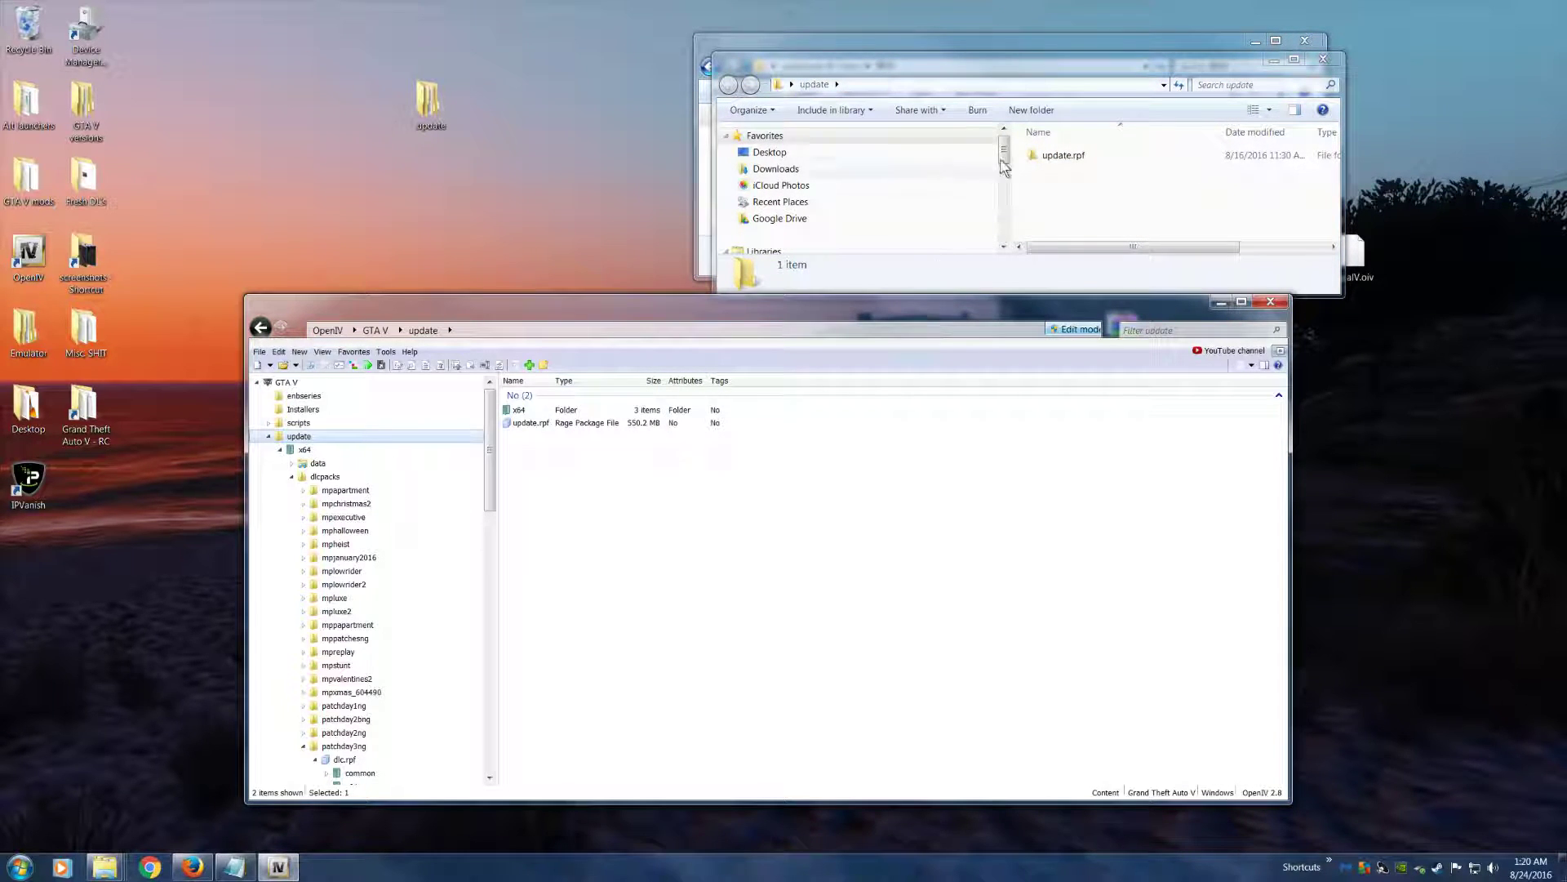
double_click(1053, 155)
Open the vehicles.rpf archive under update.rpf\x64\mods in OpenIV
left_click(531, 425)
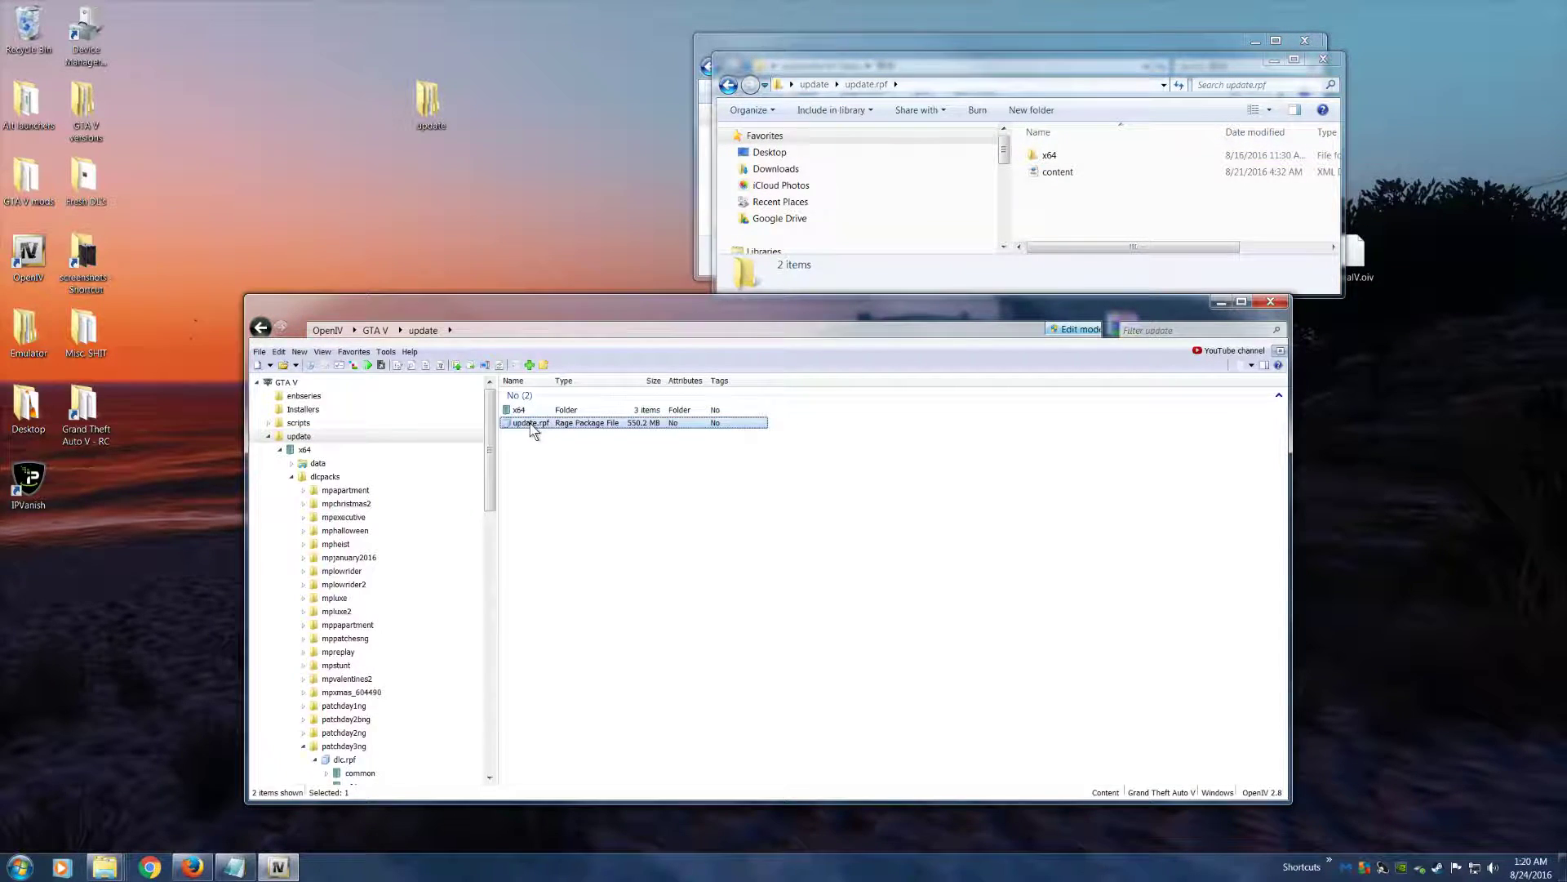
double_click(531, 424)
double_click(543, 448)
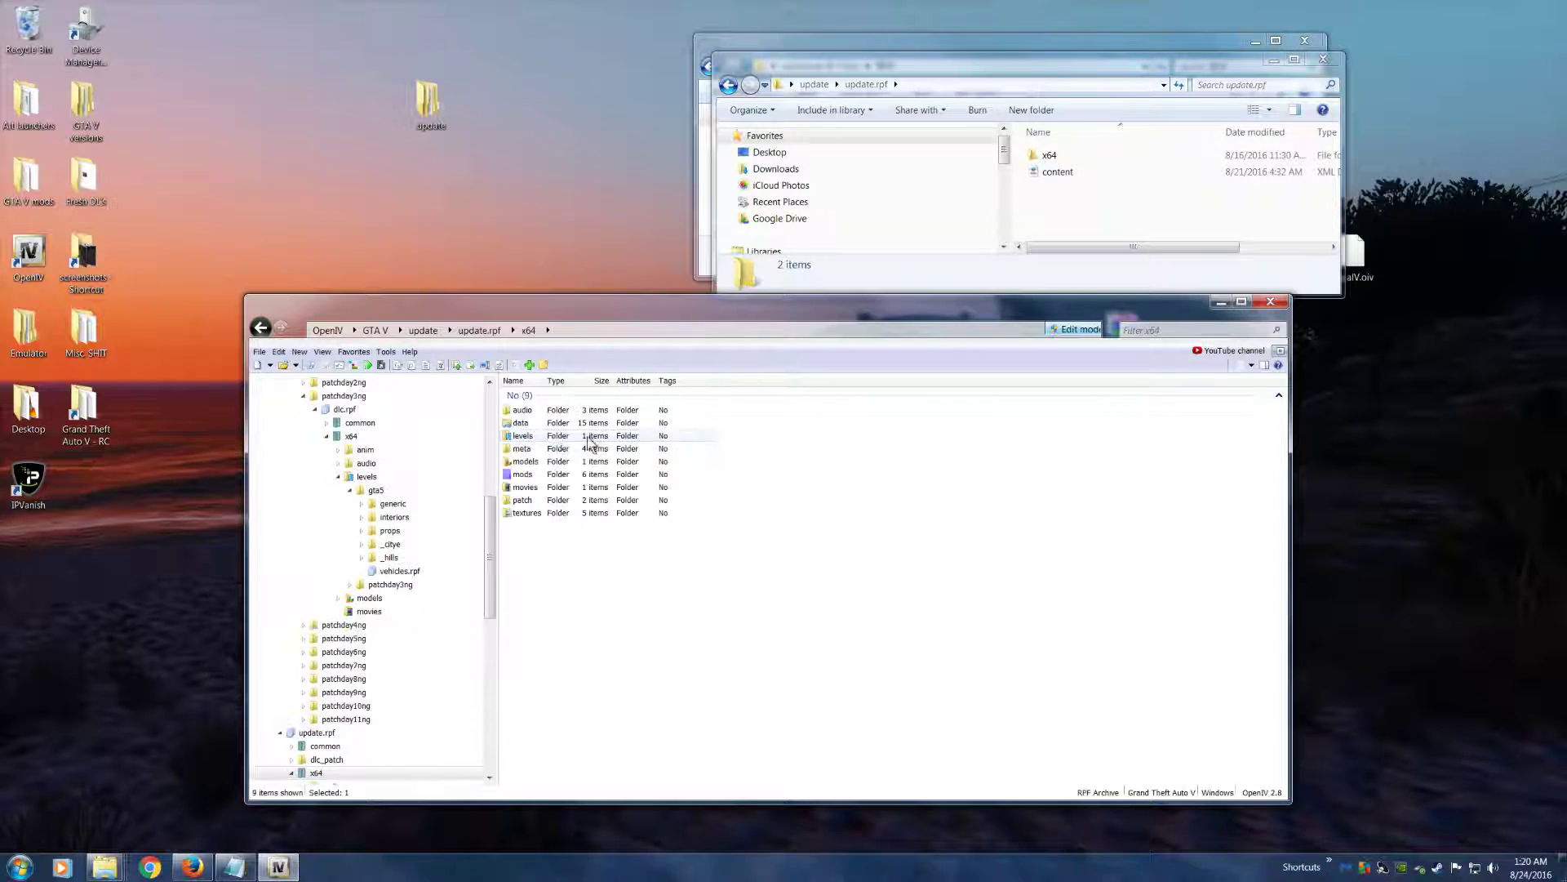
left_click_drag(594, 318, 512, 343)
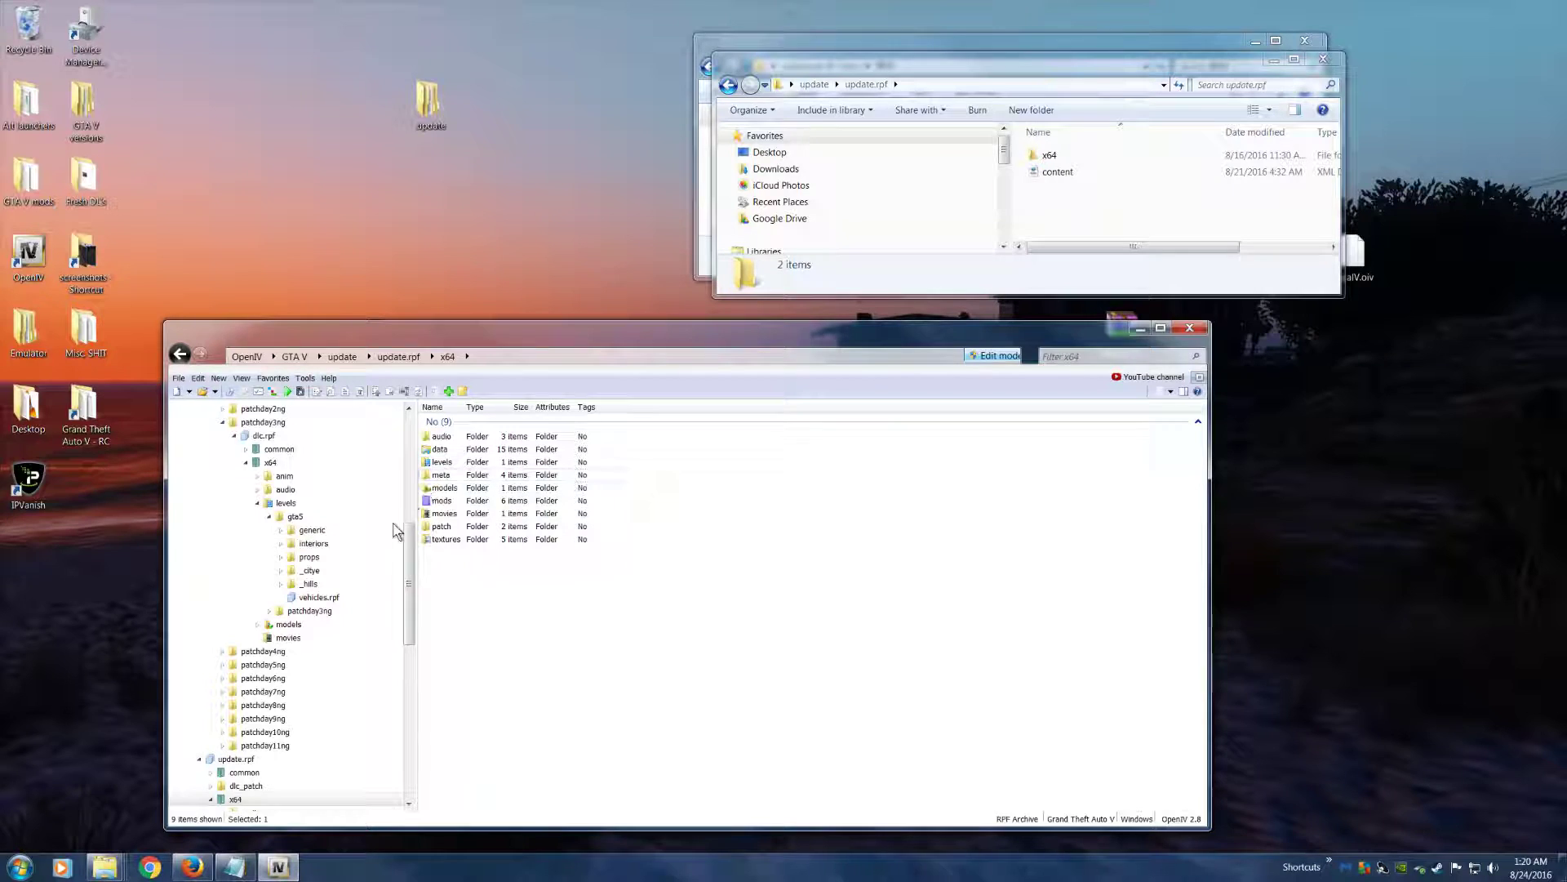
left_click(461, 502)
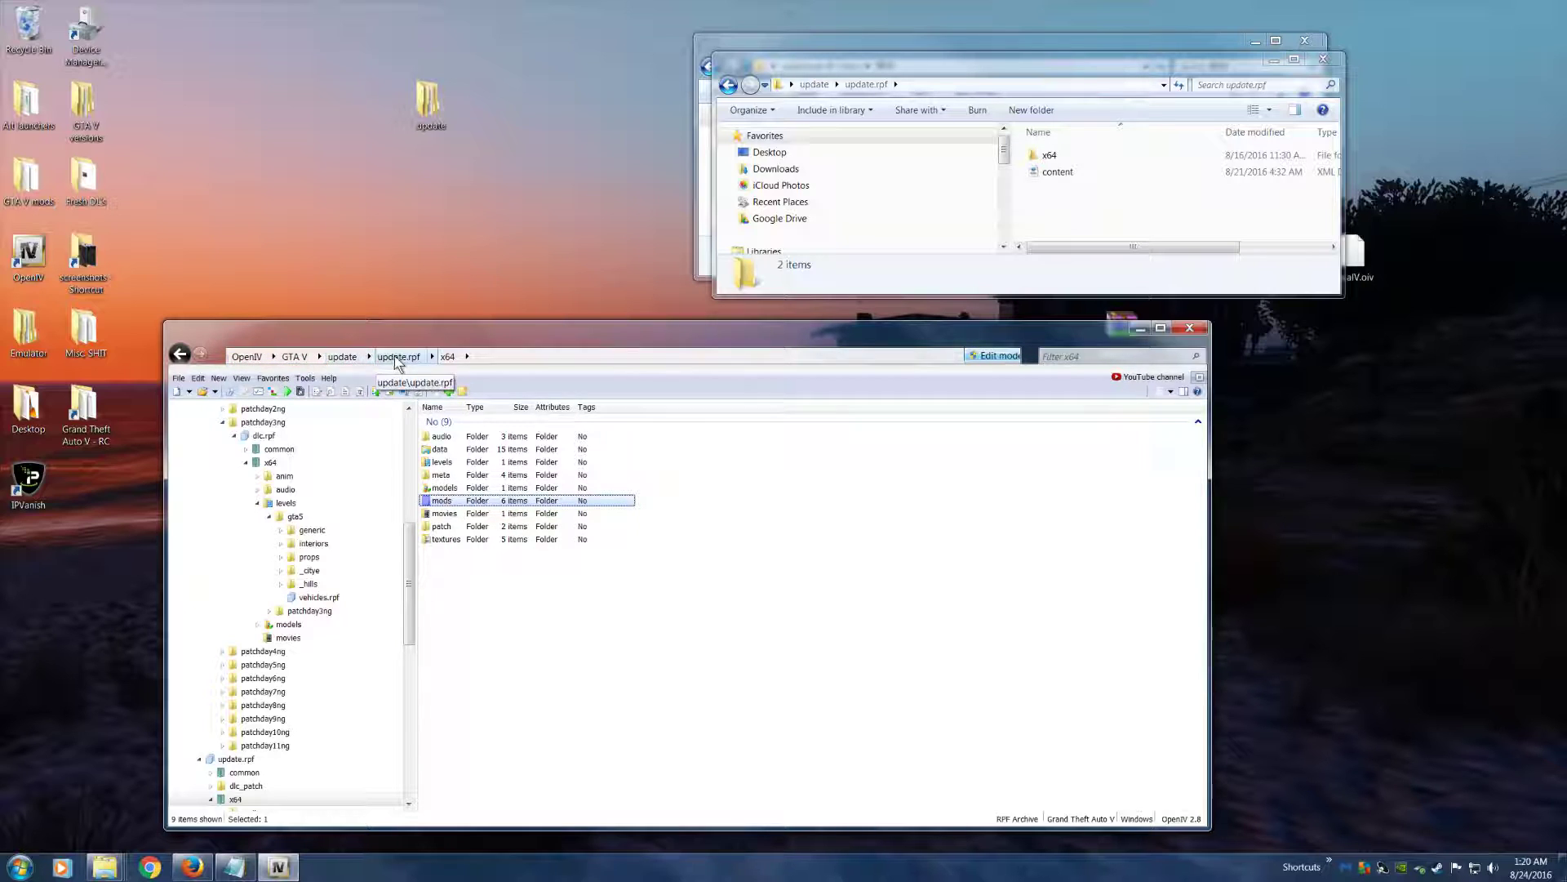
double_click(462, 501)
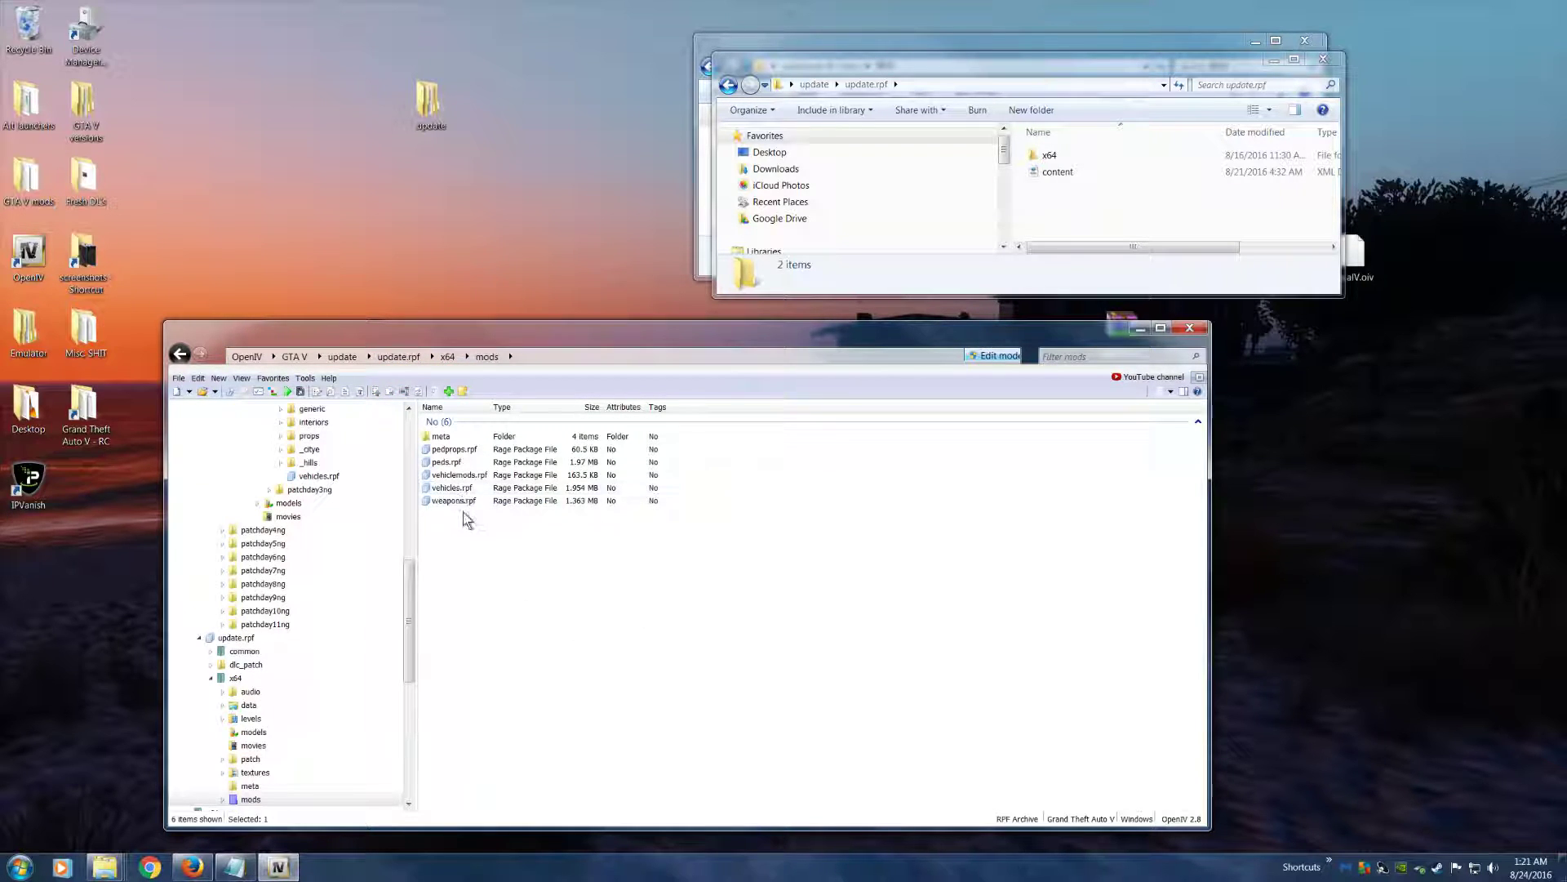
left_click(478, 490)
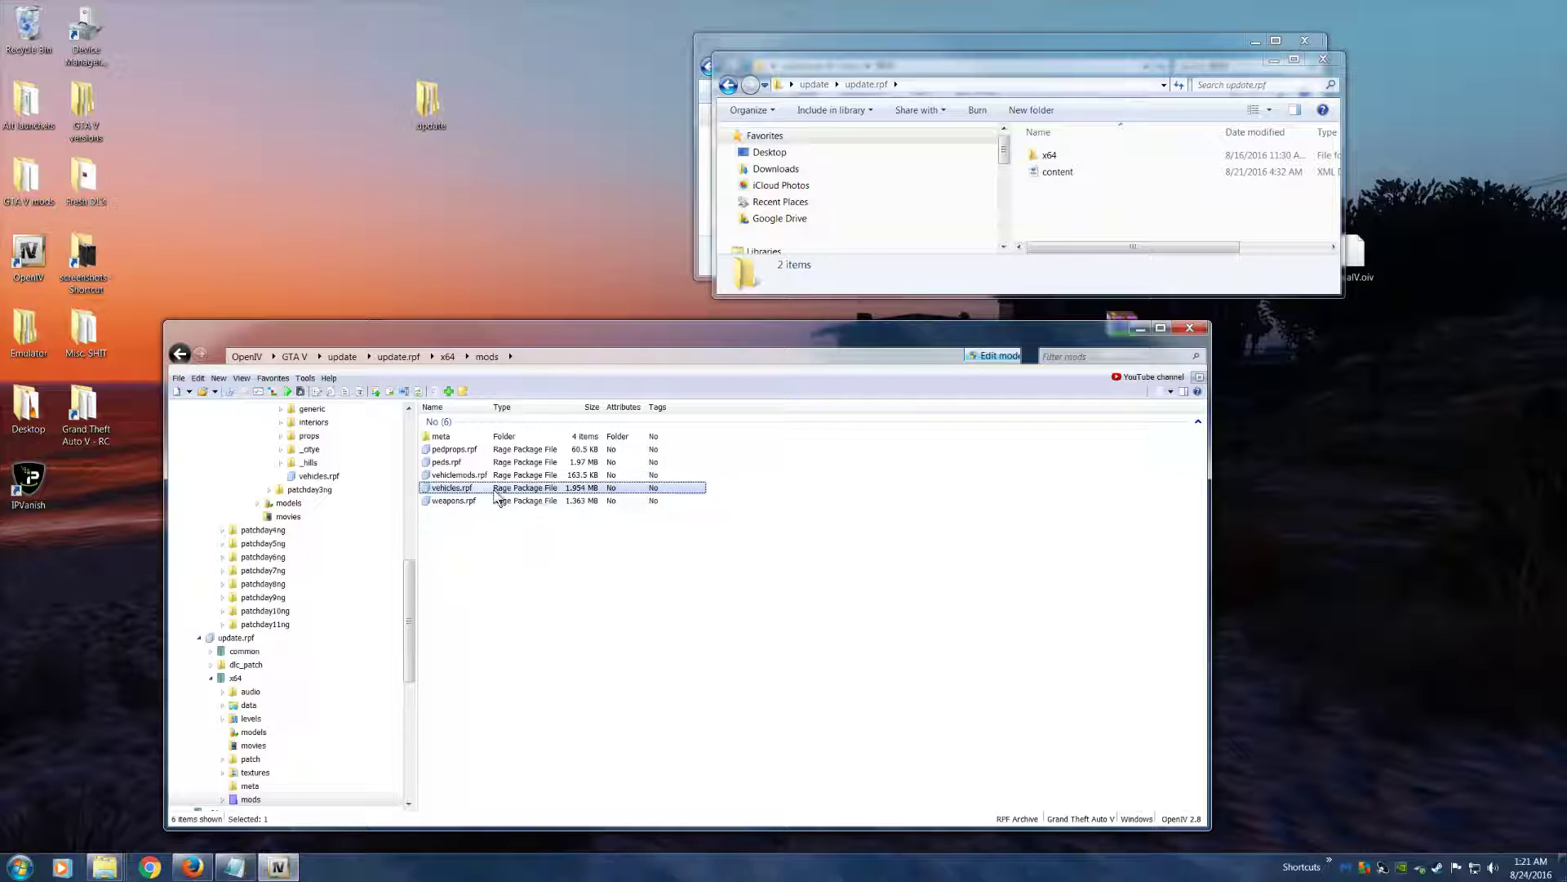
left_click(474, 462)
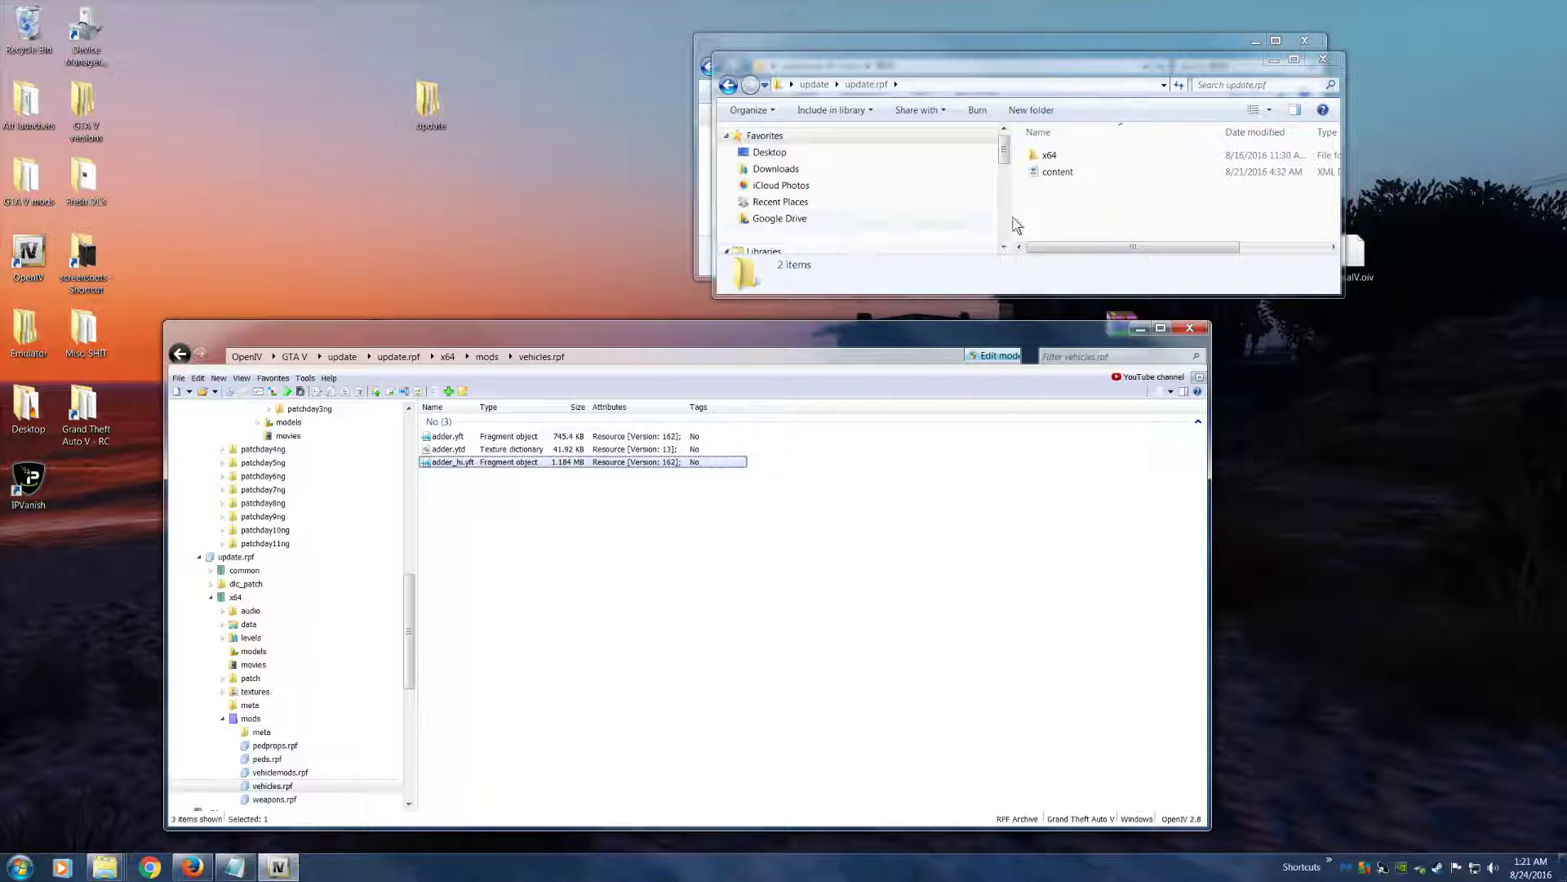
Close the update folder window and add the four exemplar files from the 替換 folder to mods\vehicles.rpf
left_click_drag(927, 59, 1566, 531)
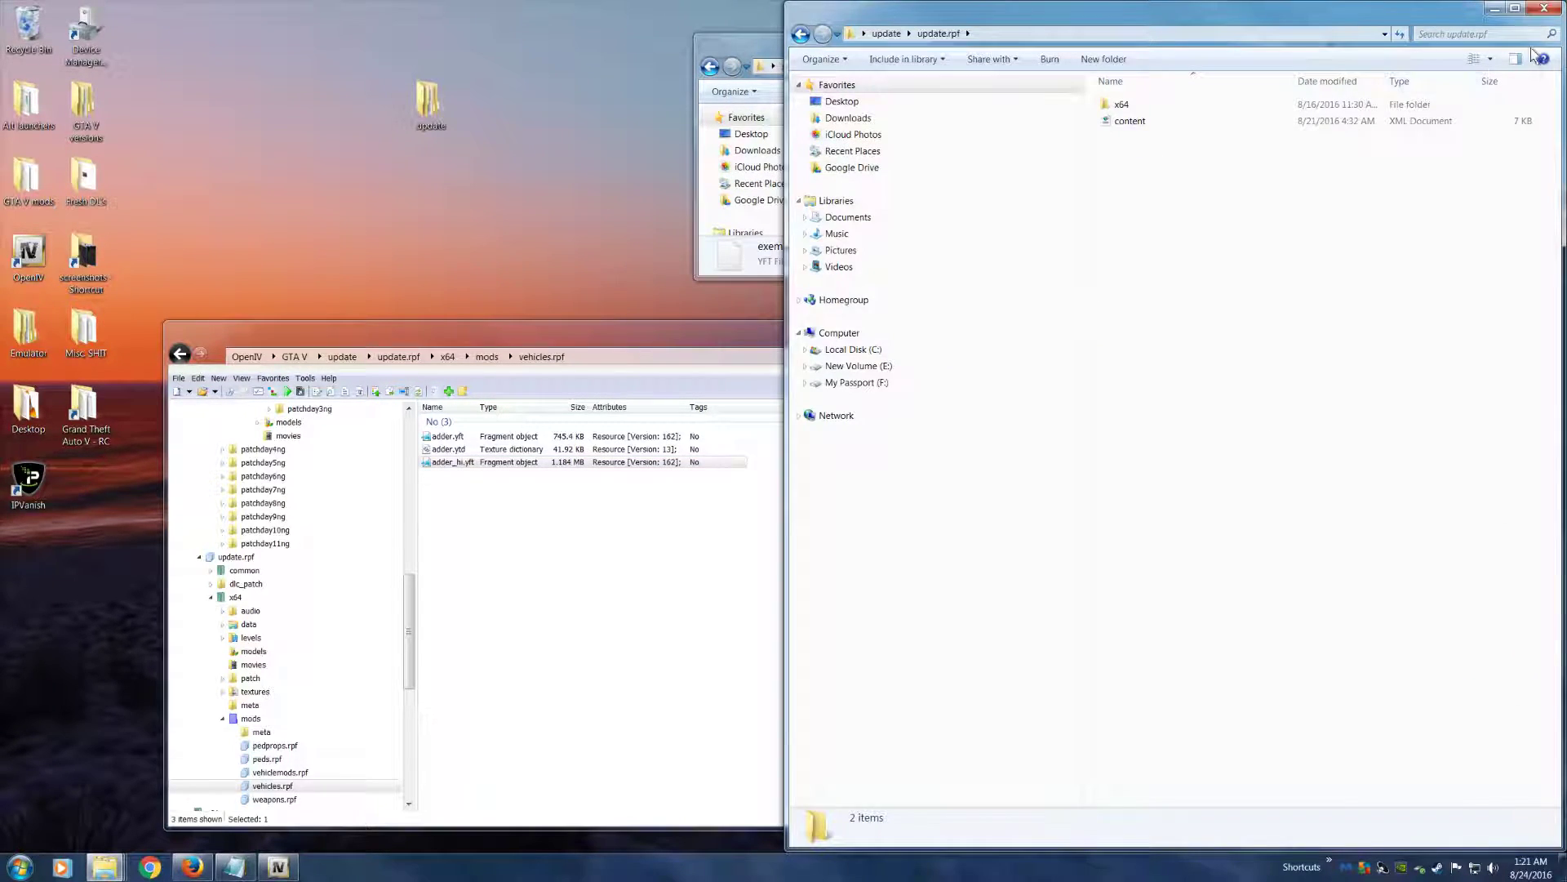
left_click_drag(1529, 18, 1446, 18)
left_click(1466, 9)
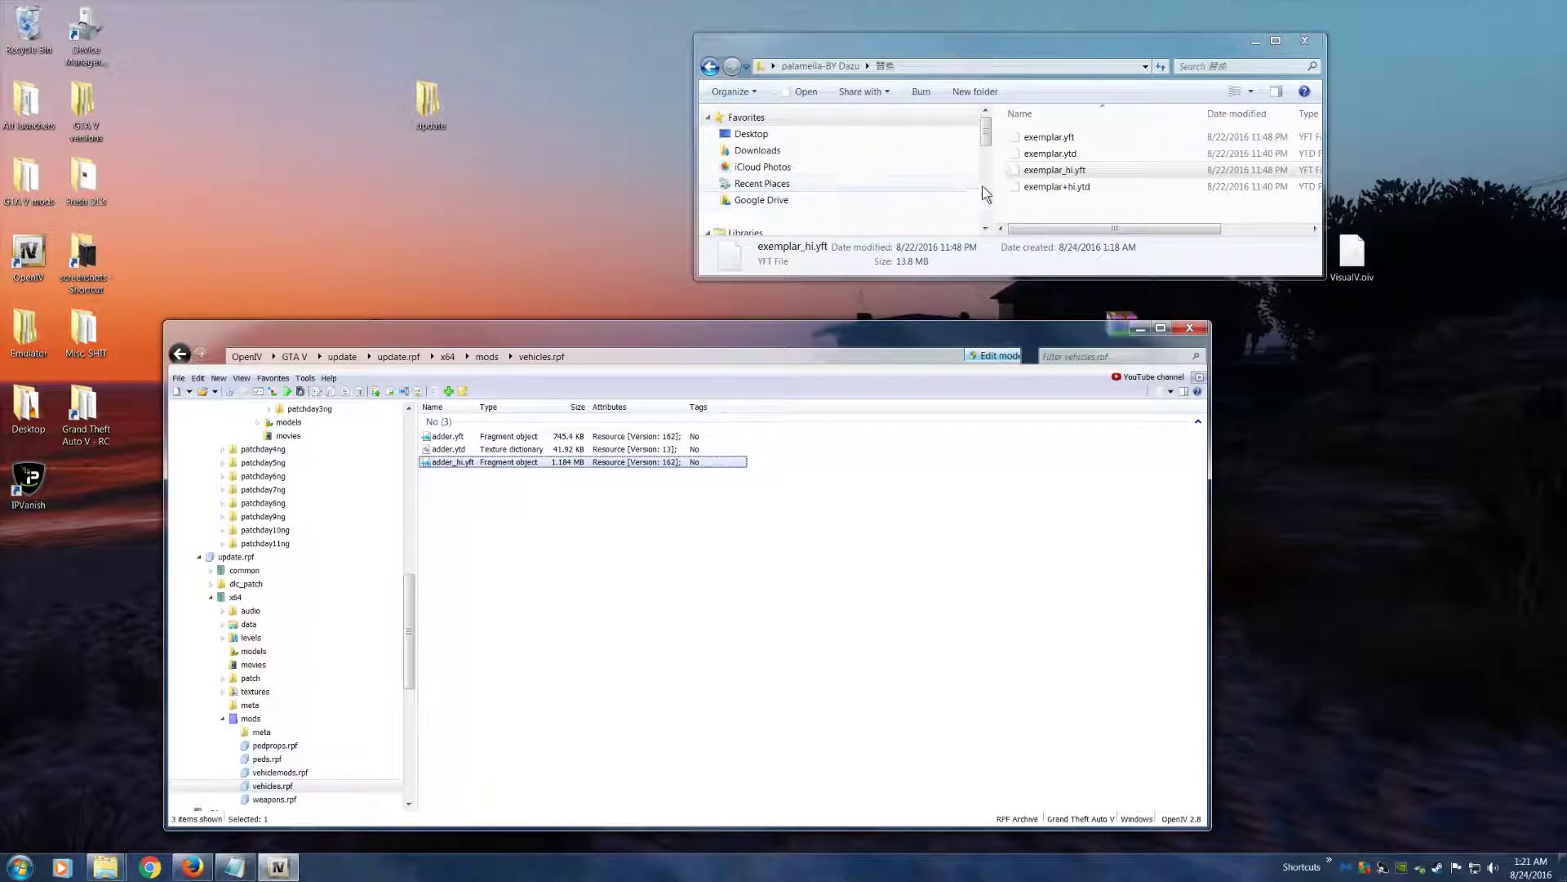
left_click(1056, 187)
key("ctrl+a")
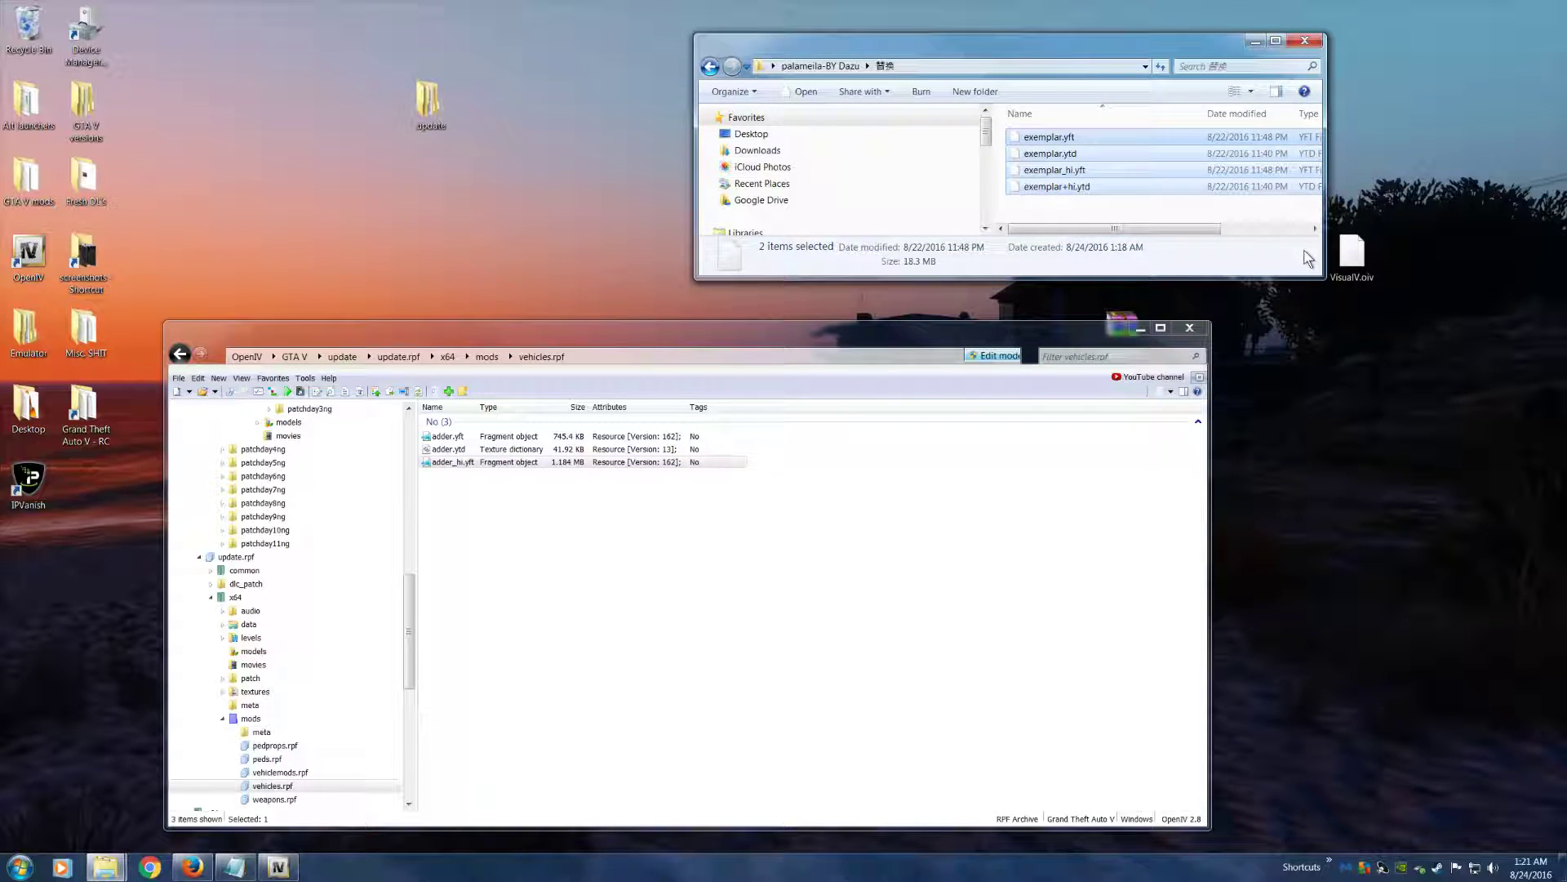
left_click_drag(1166, 183, 710, 552)
left_click_drag(610, 622, 611, 622)
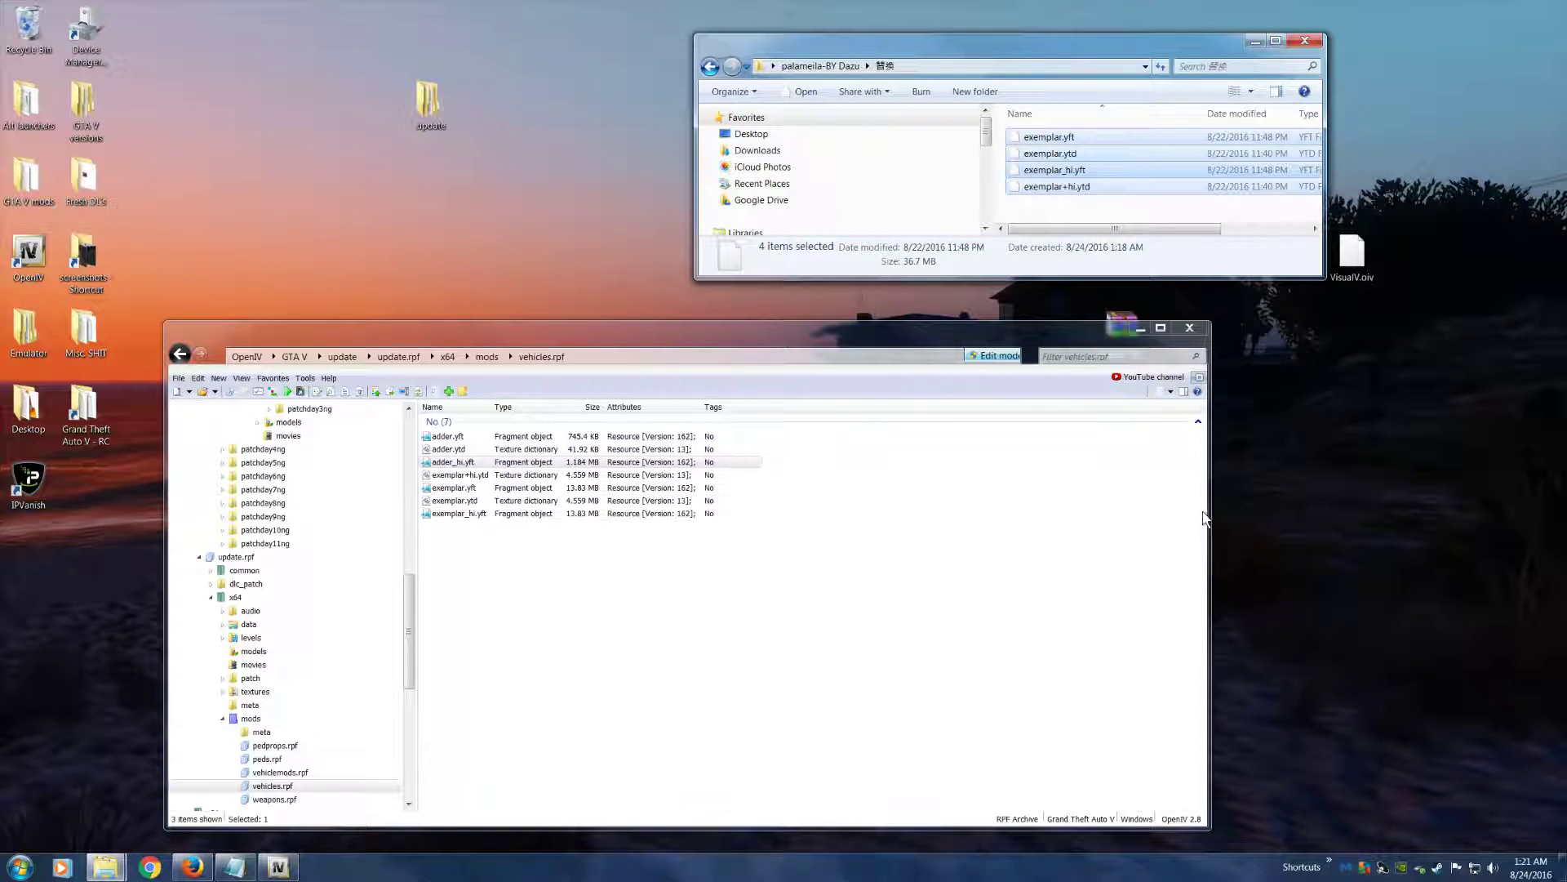
left_click(560, 594)
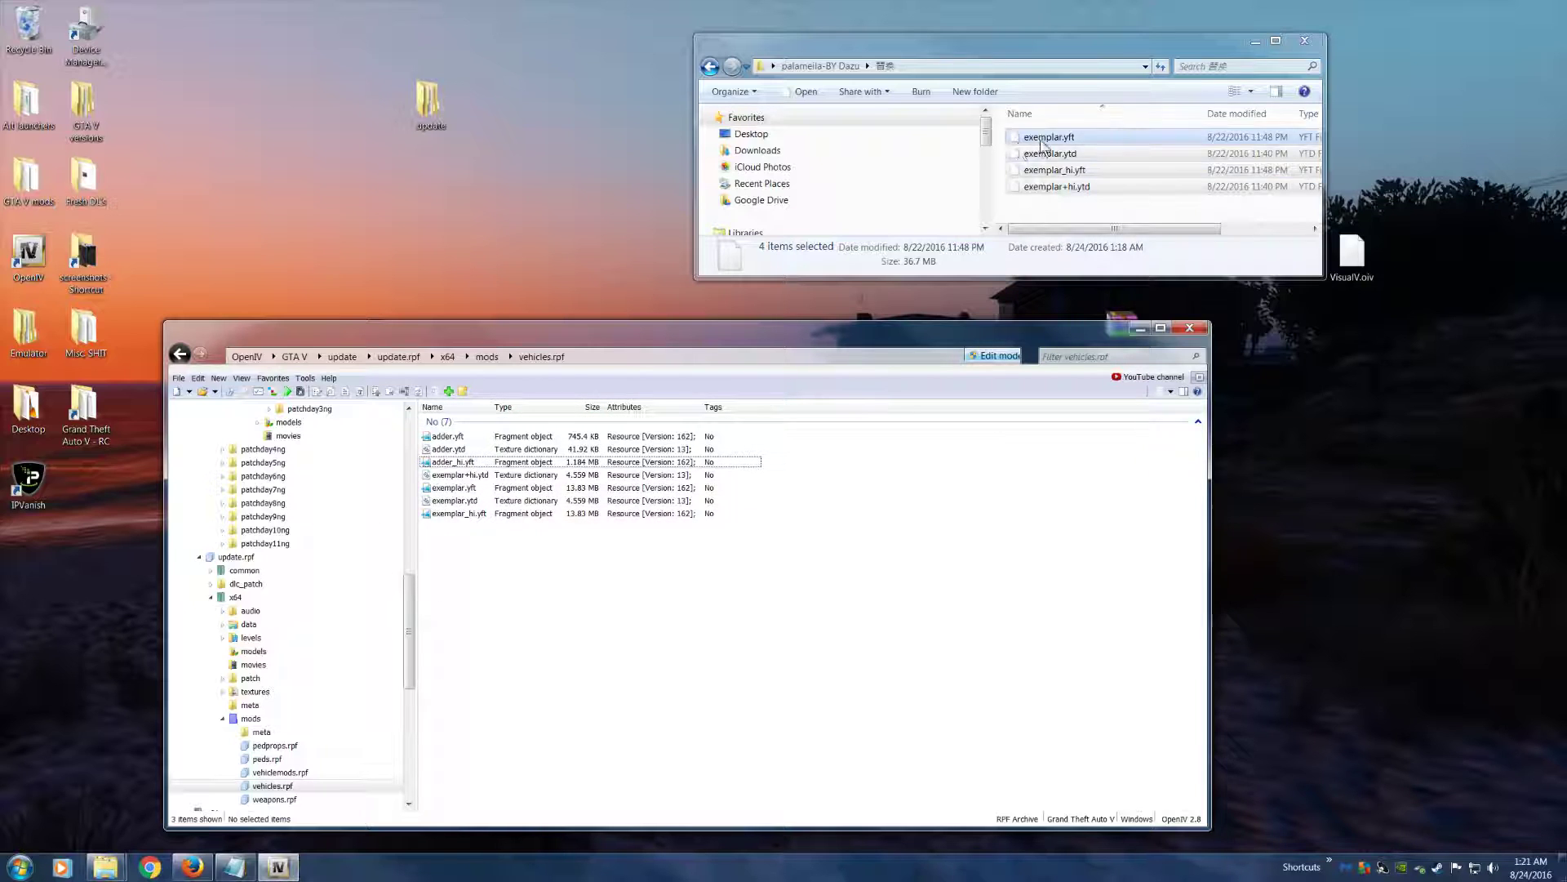
Return to the mods folder of update.rpf in OpenIV and open vehiclemods.rpf
left_click(919, 56)
left_click_drag(914, 55, 747, 45)
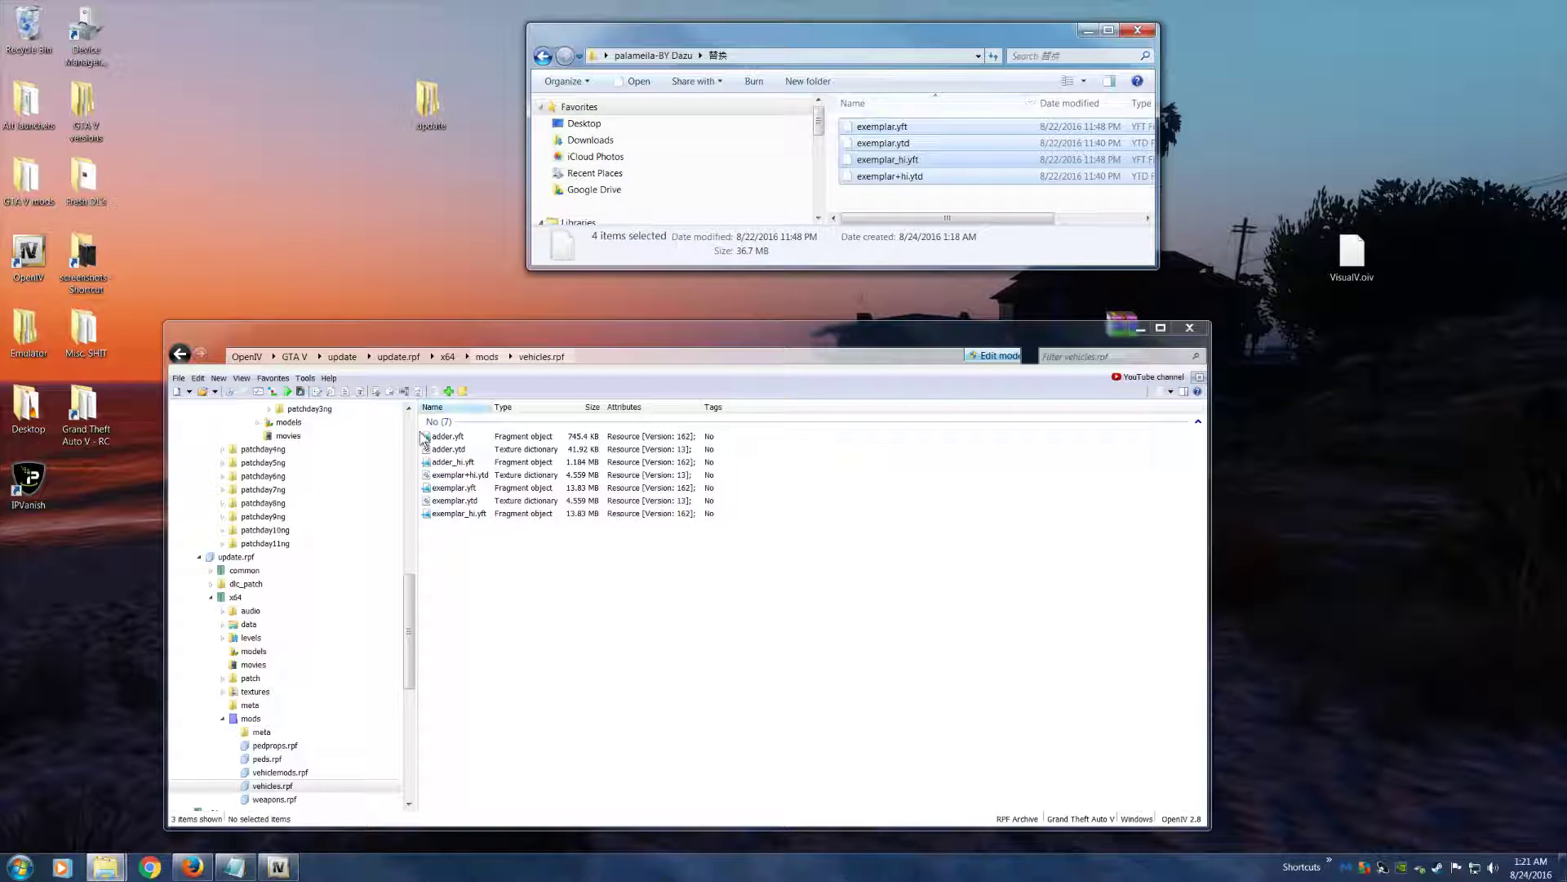
left_click_drag(410, 612, 408, 447)
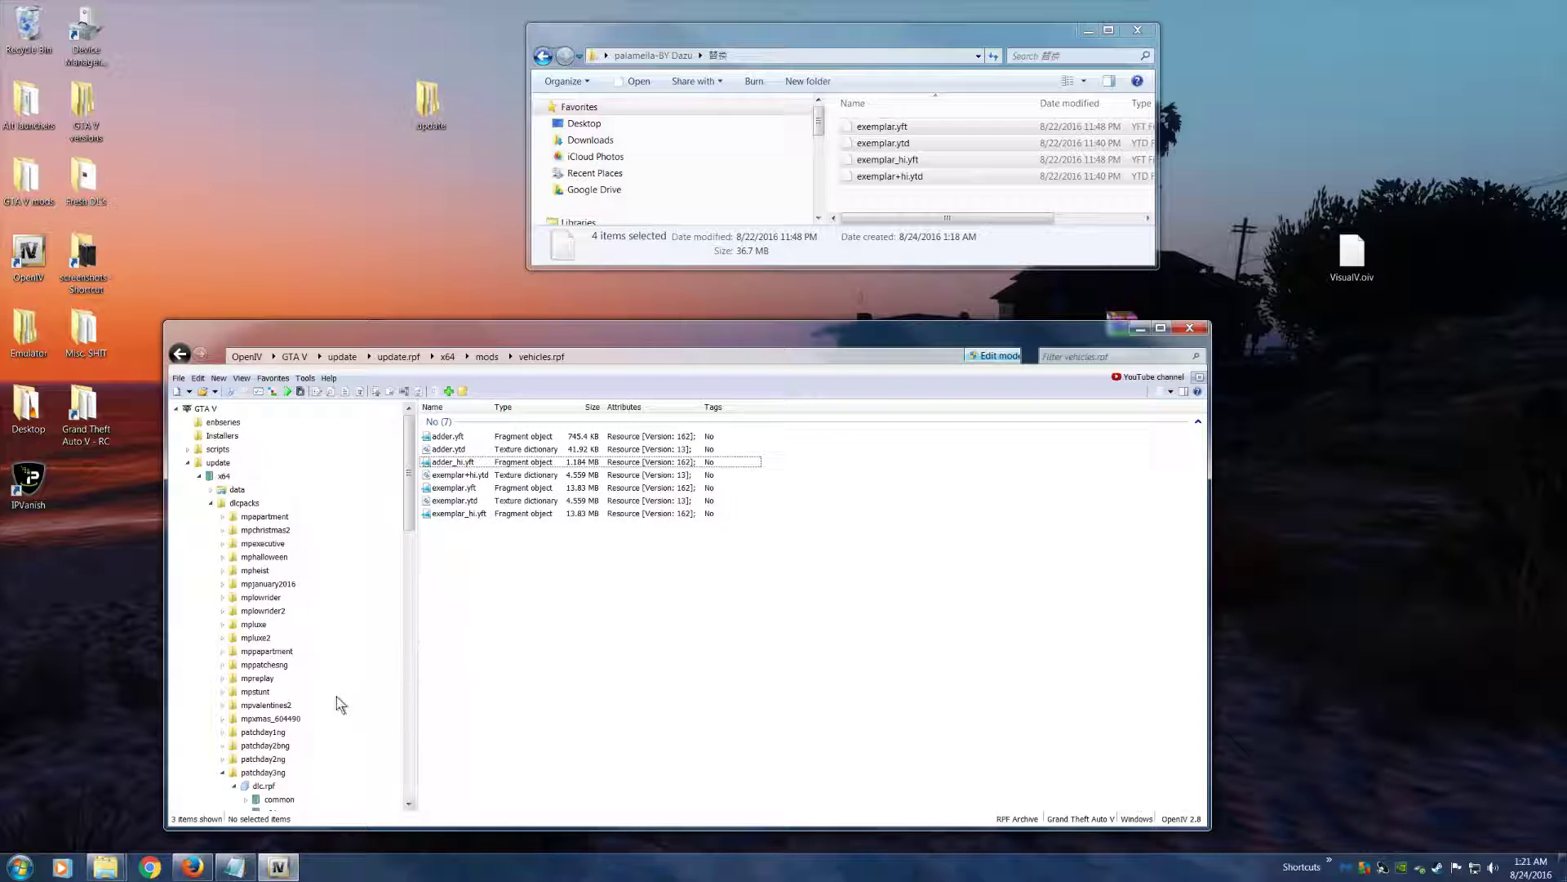
left_click(181, 355)
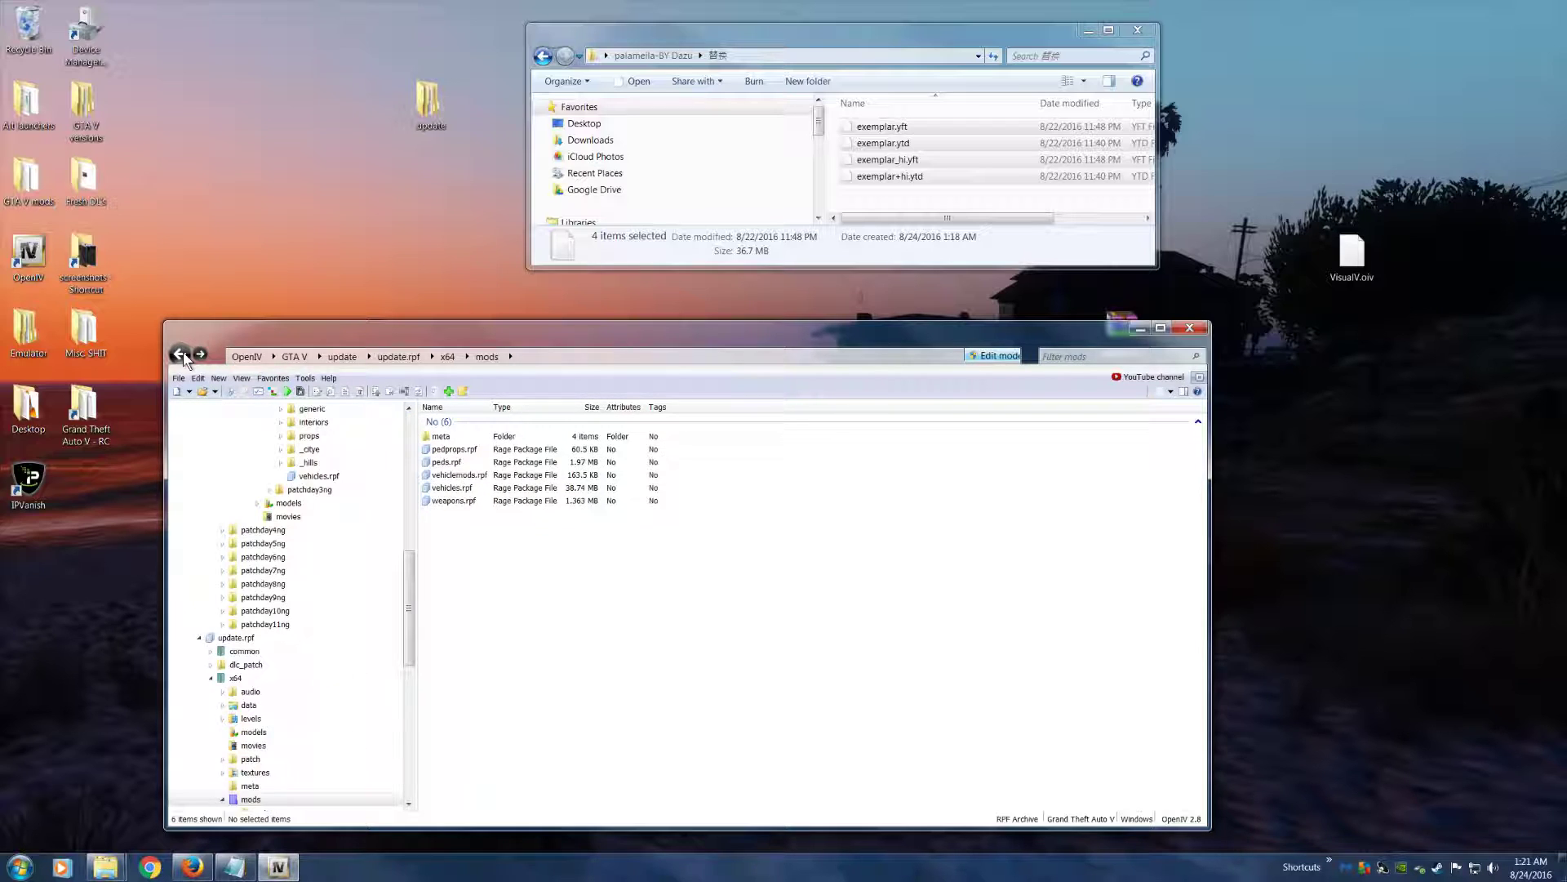
left_click(530, 475)
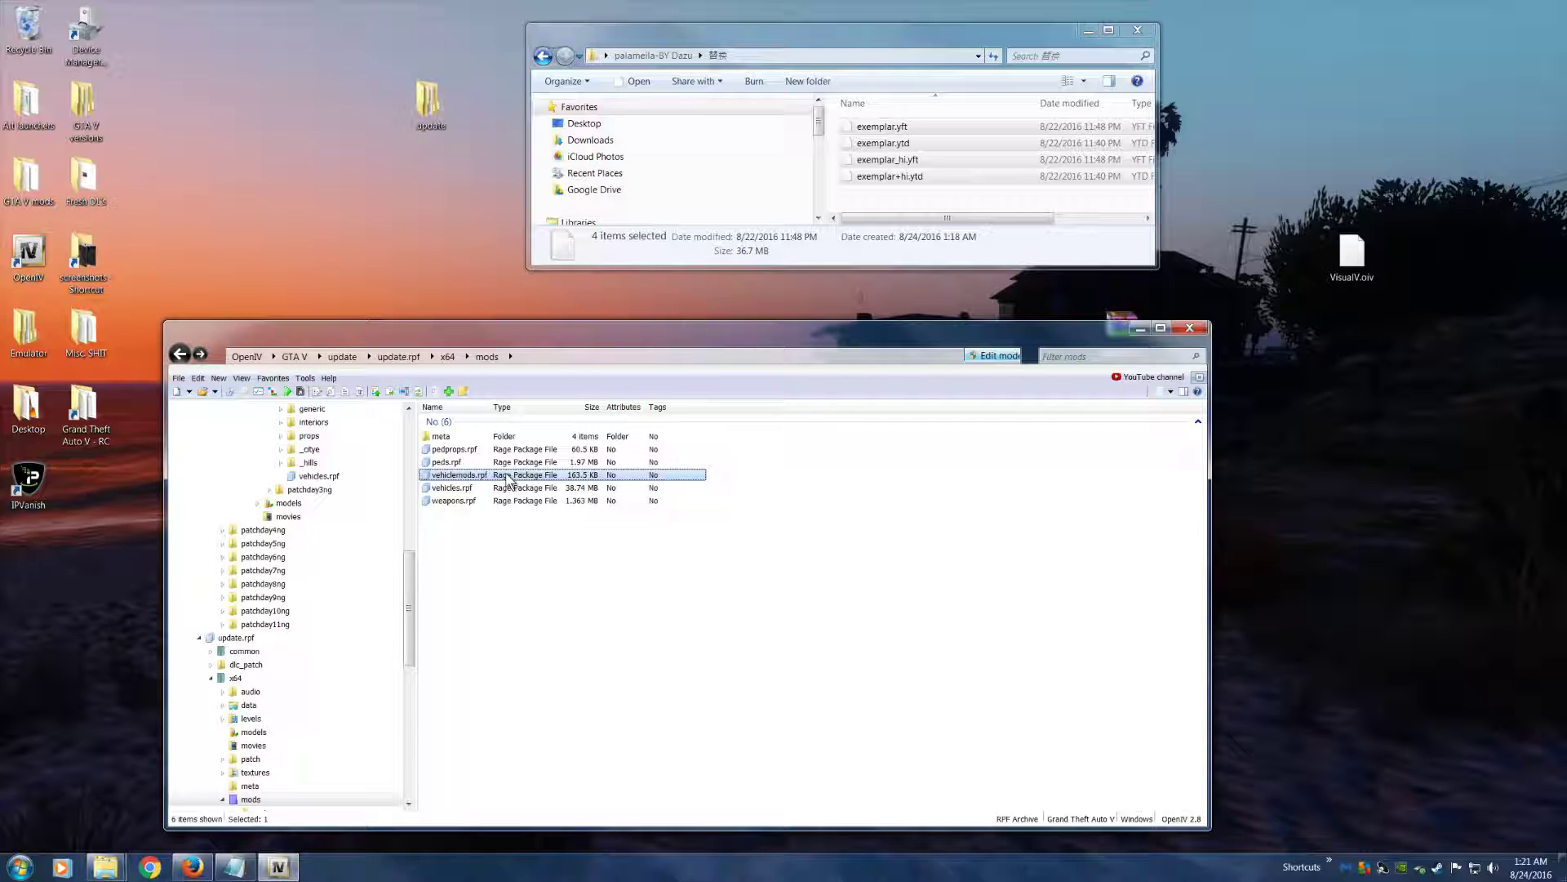
double_click(512, 475)
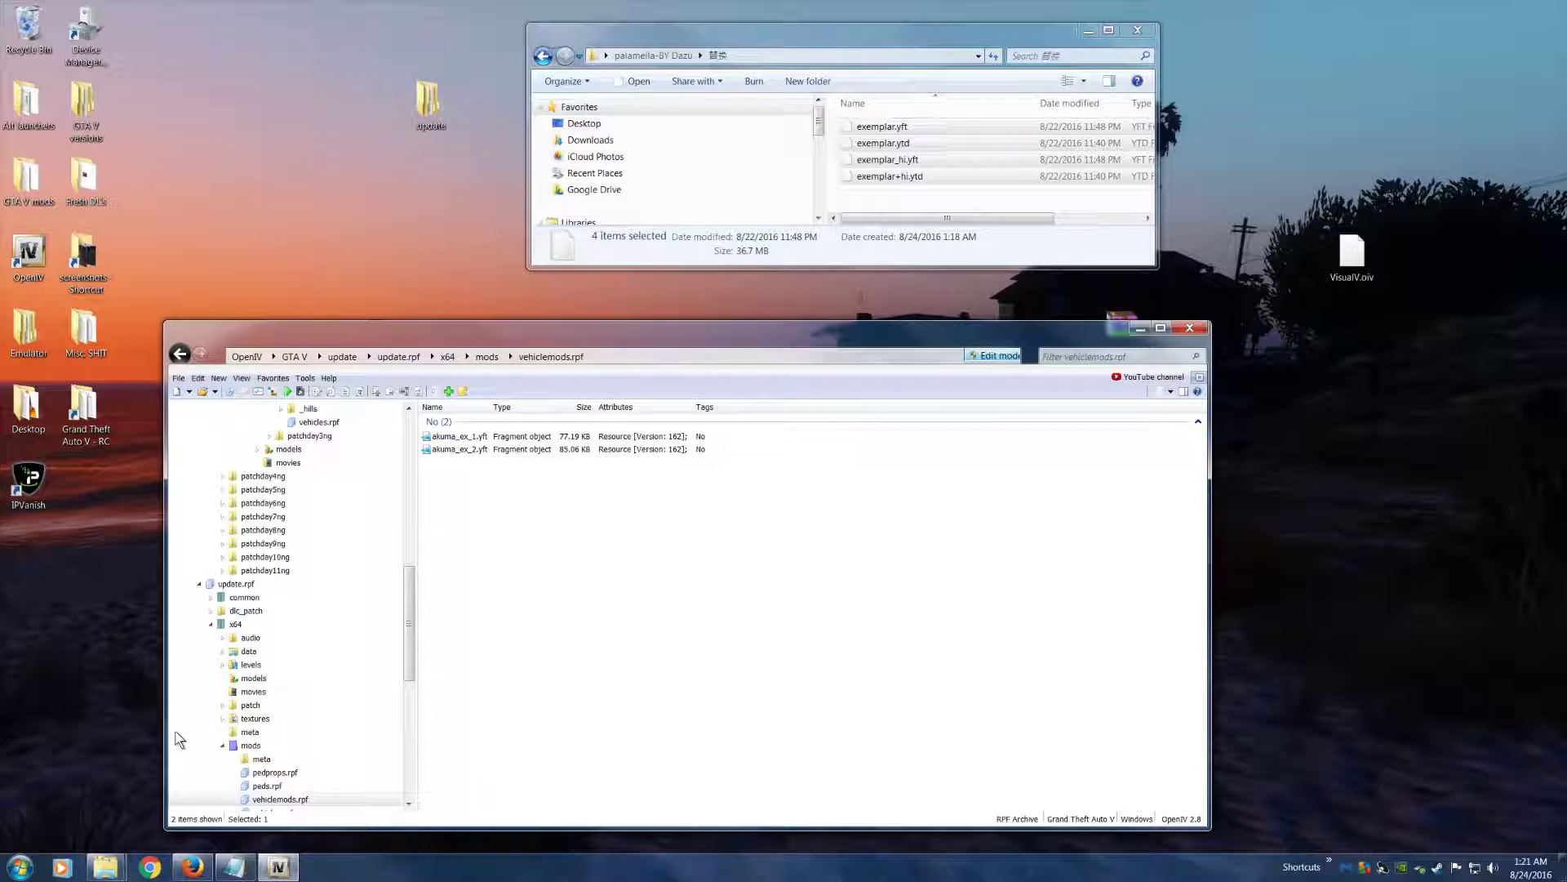
Switch to Firefox and go to page 3 of the vehicle mods listing on 5MODS
left_click(192, 867)
left_click_drag(672, 323, 811, 49)
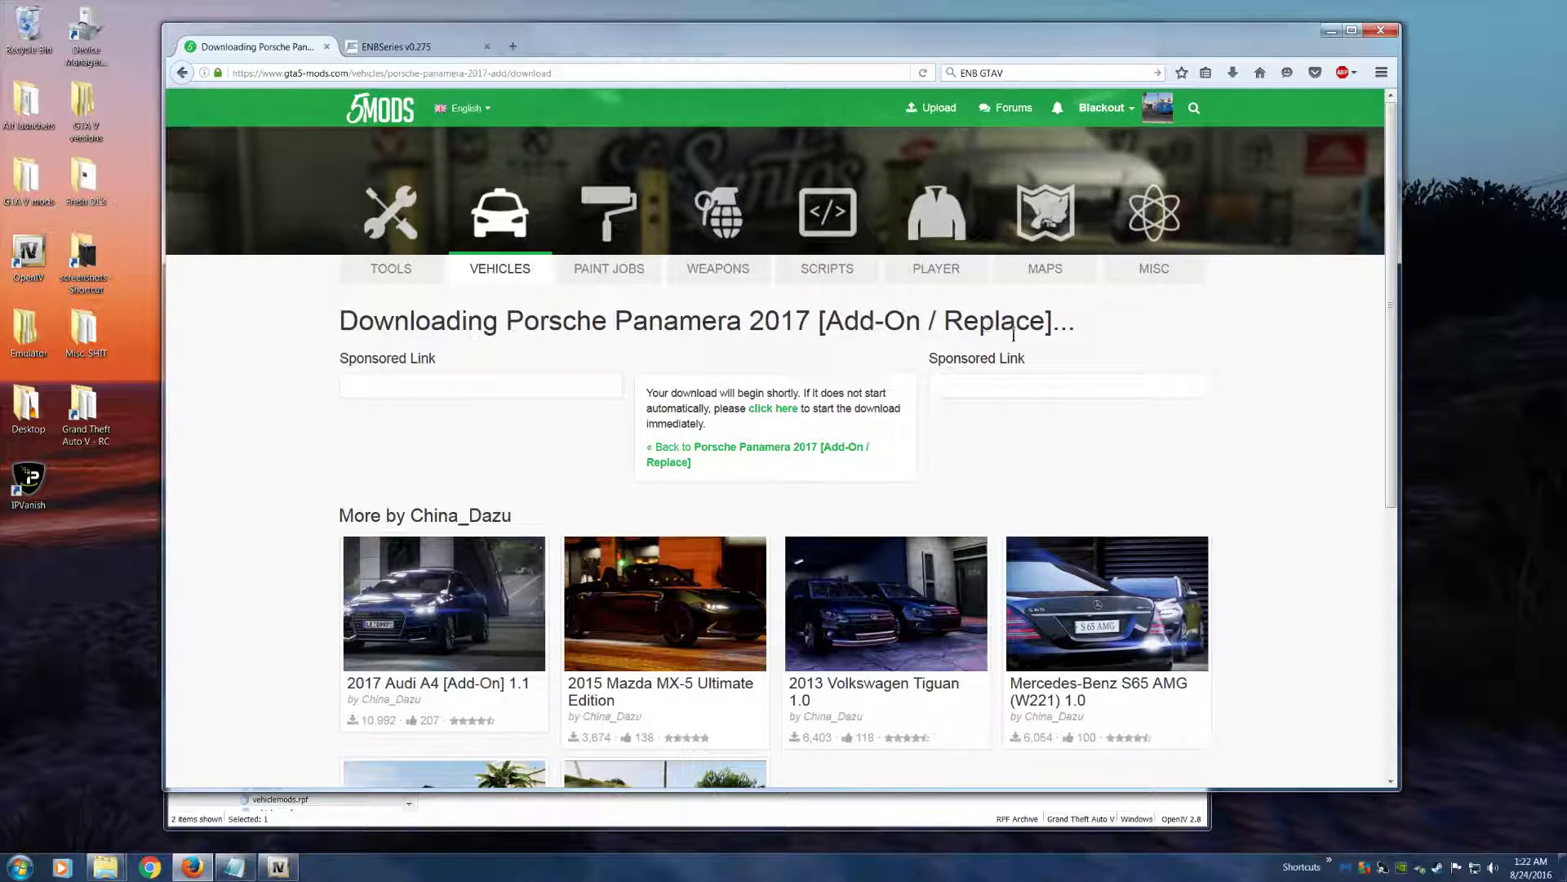
left_click(510, 268)
scroll(671, 423, "down", 1)
scroll(671, 423, "down", 15)
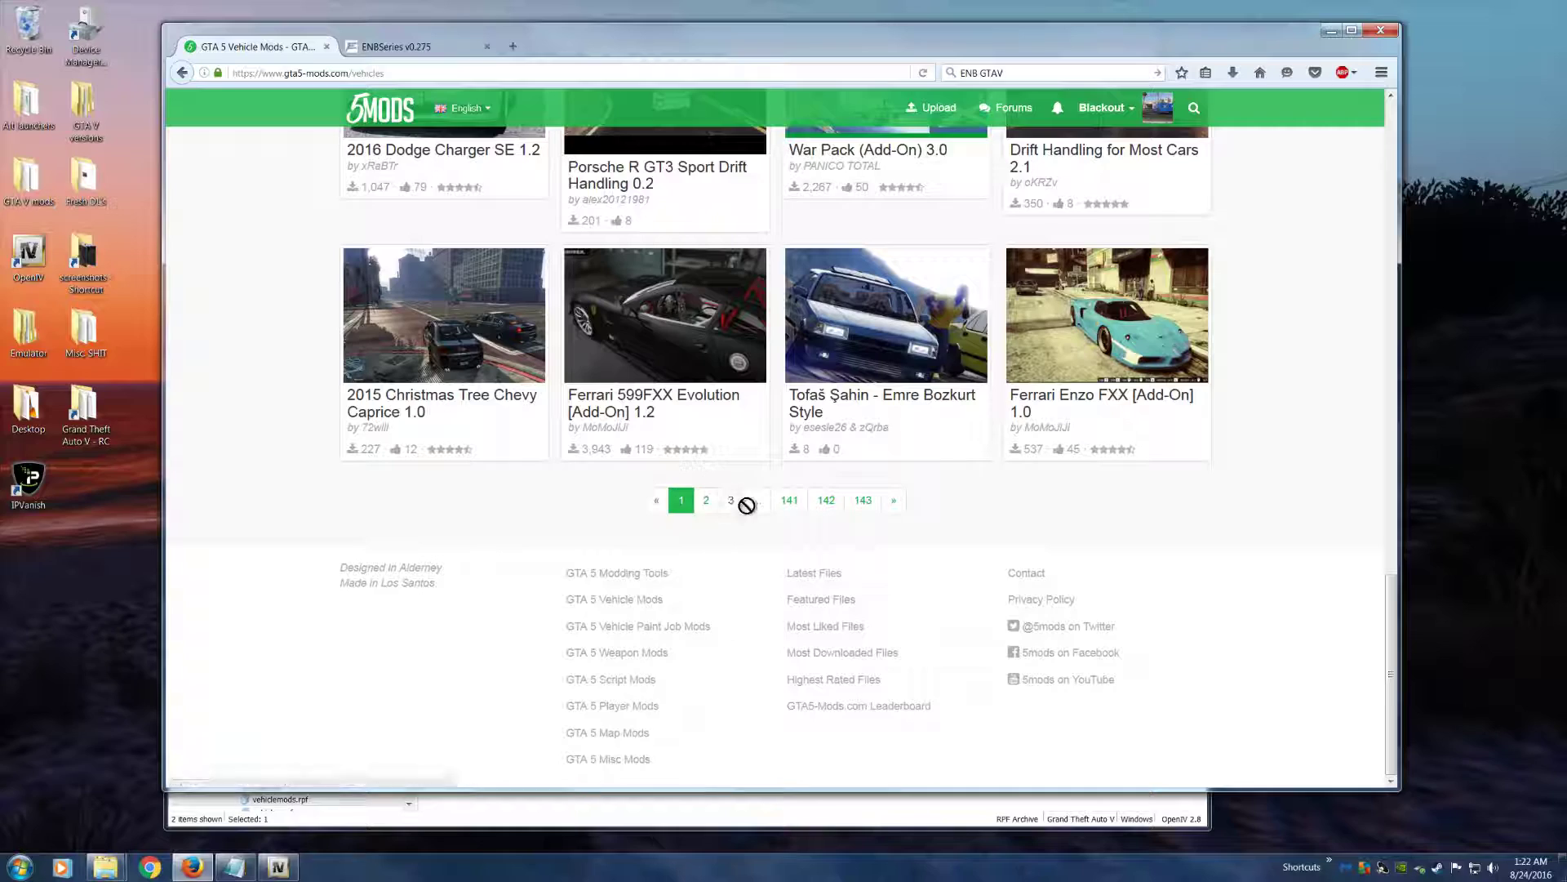
left_click(729, 500)
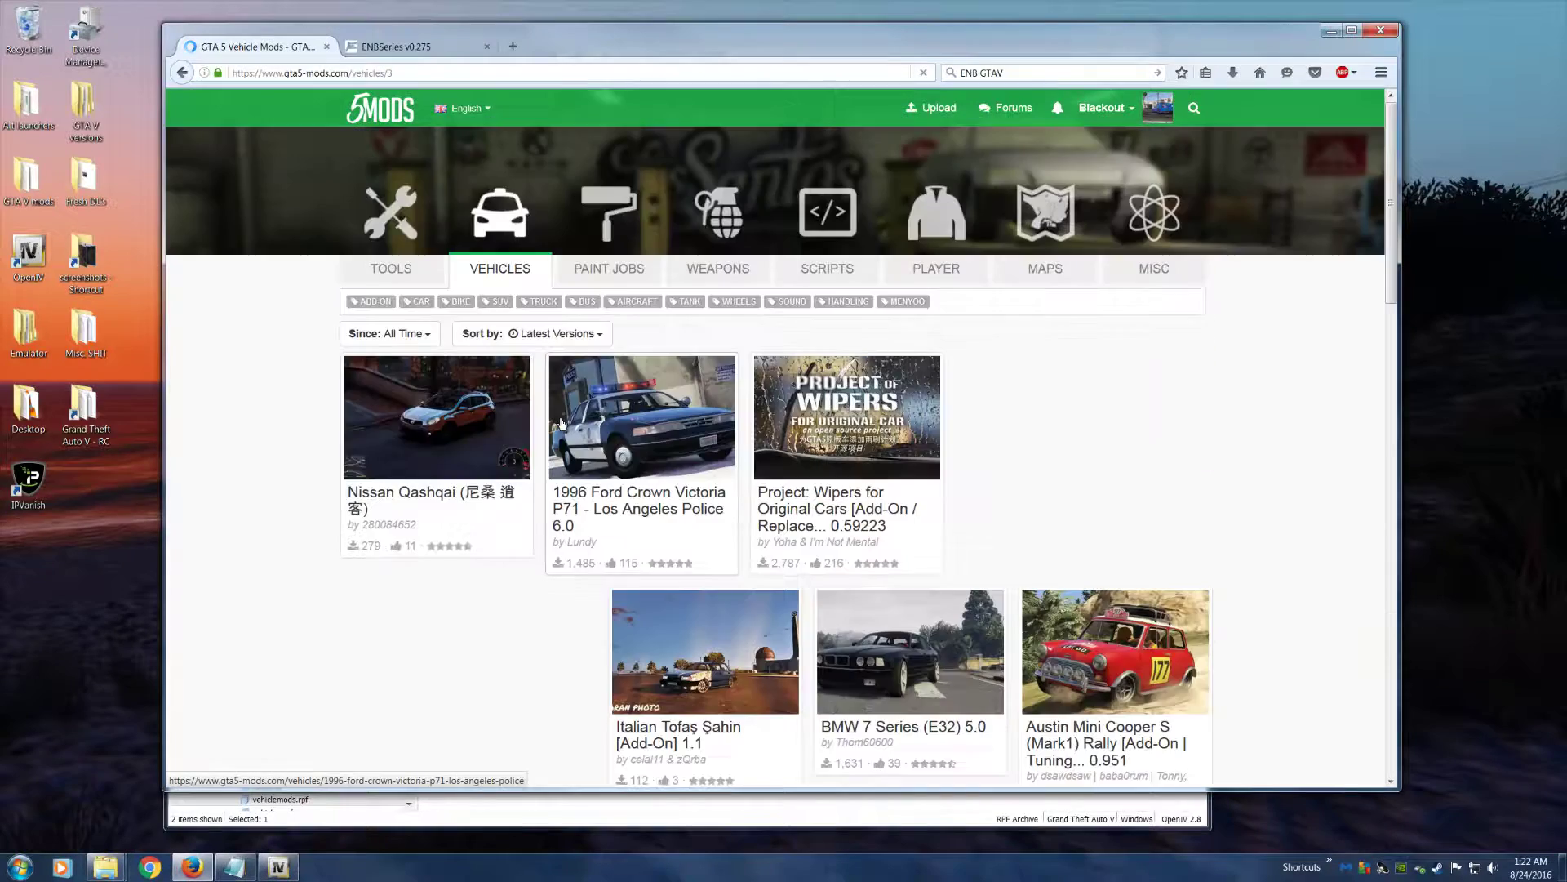
Open the 2010 Range Rover Supercharged mod page and highlight the word Tuning in its title
scroll(558, 422, "down", 7)
scroll(552, 422, "down", 6)
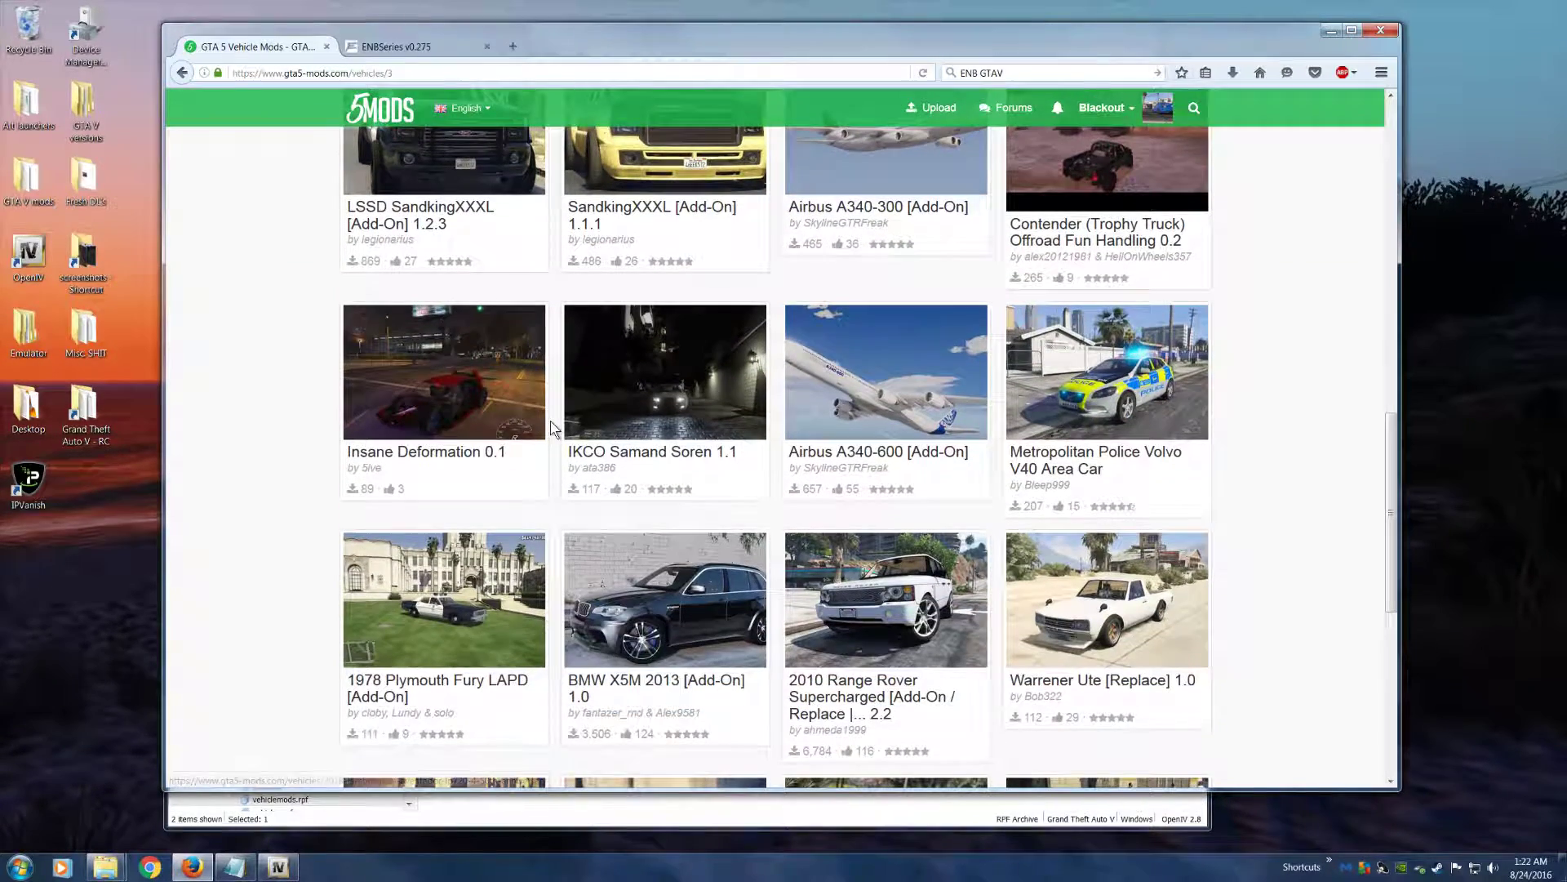
scroll(841, 312, "down", 4)
left_click(840, 313)
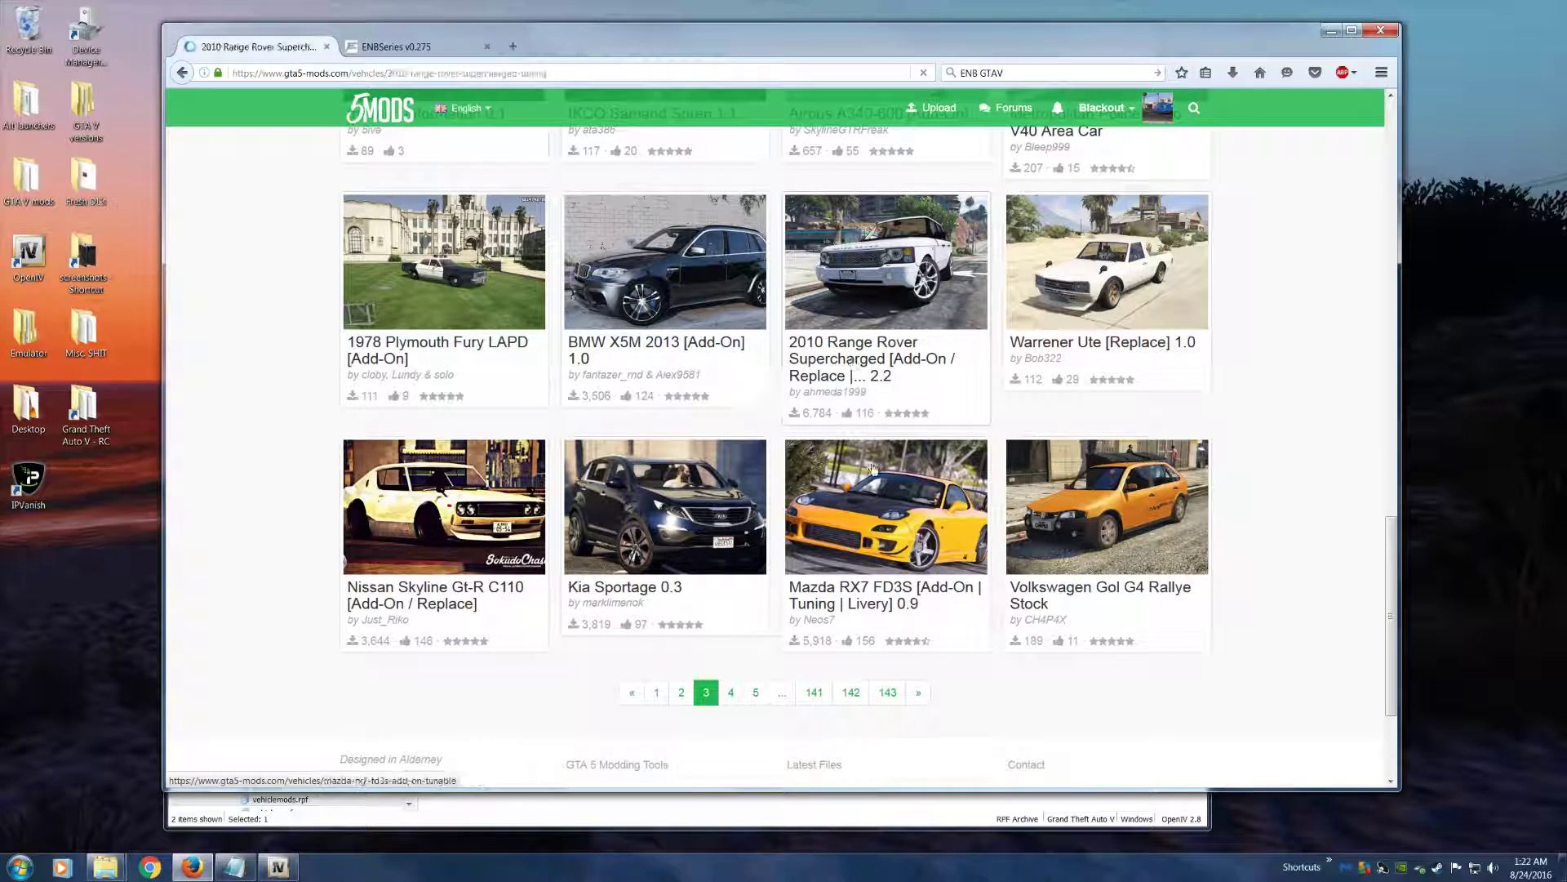
left_click_drag(1015, 327, 1125, 324)
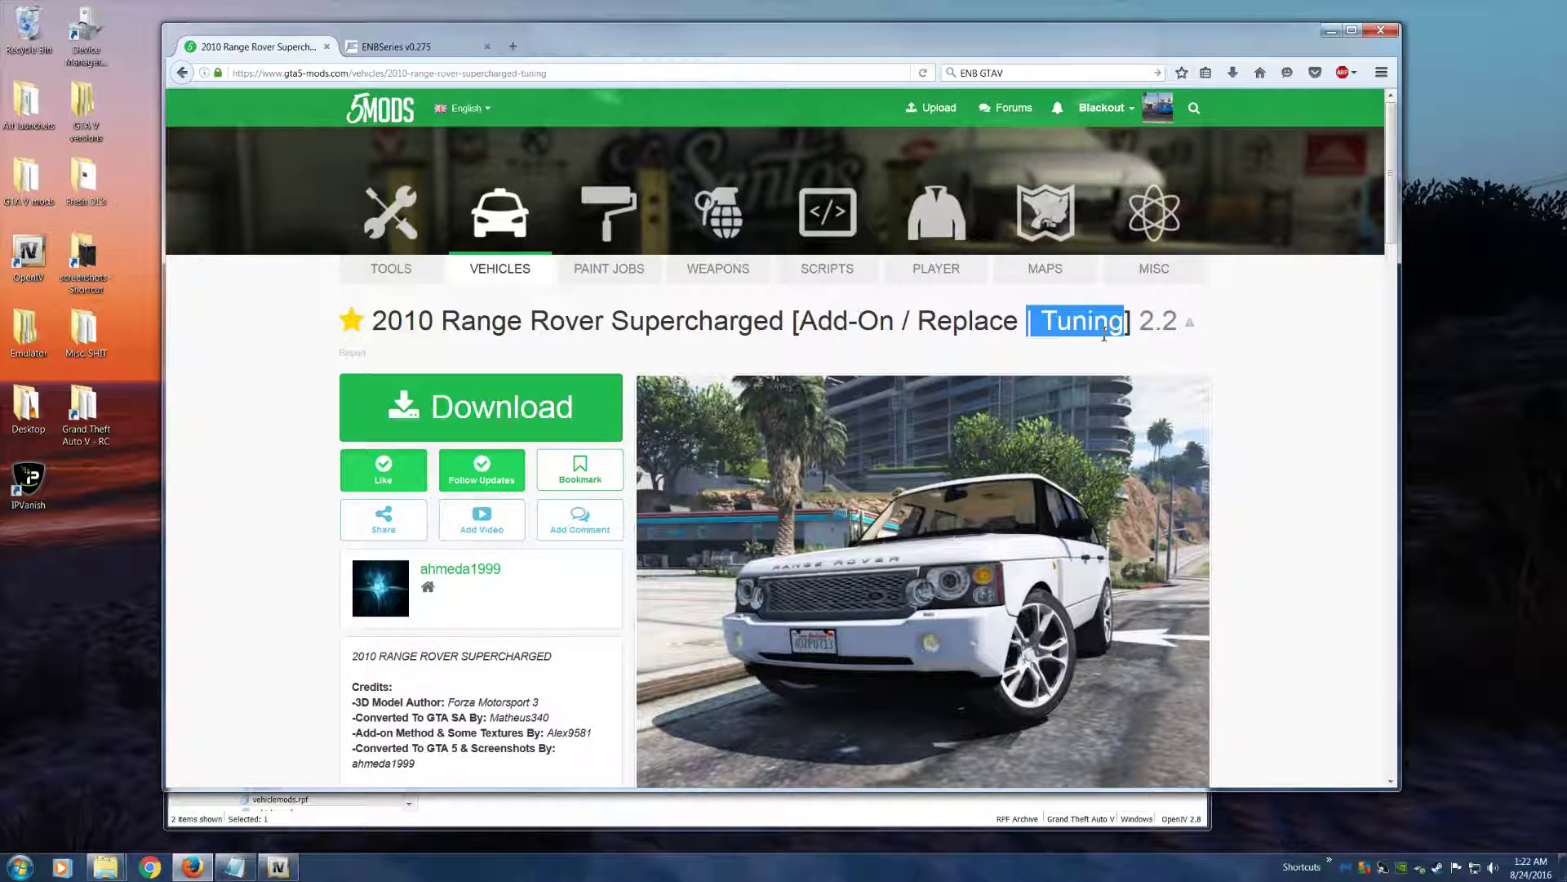
Download the 2010 Range Rover Supercharged archive, saving the file, and place it on the desktop
left_click(480, 406)
left_click_drag(905, 40, 925, 70)
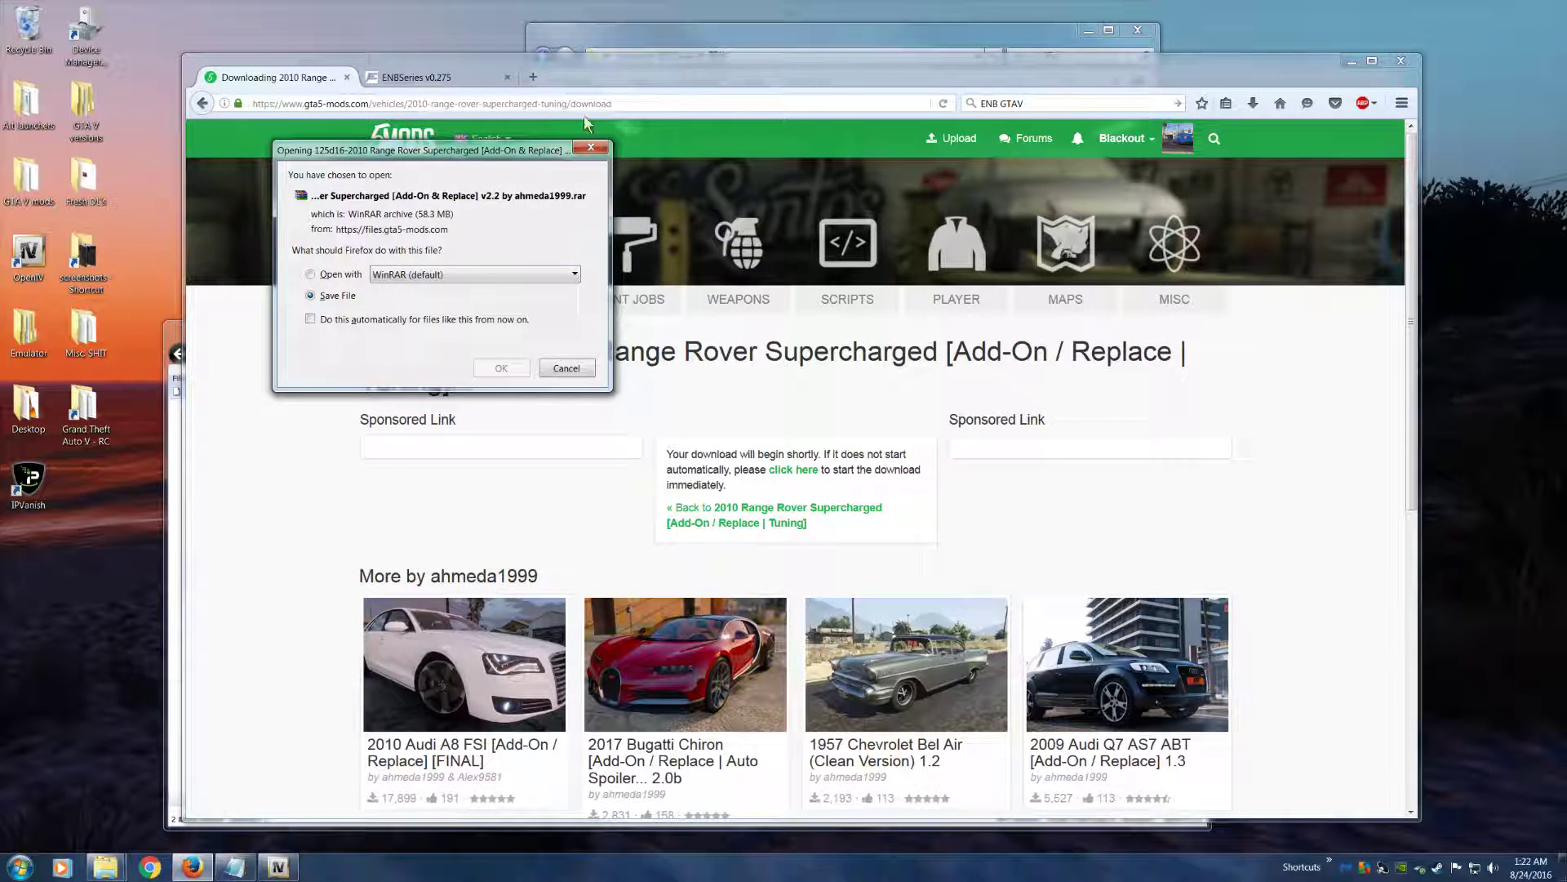
left_click(479, 372)
left_click_drag(630, 76, 592, 231)
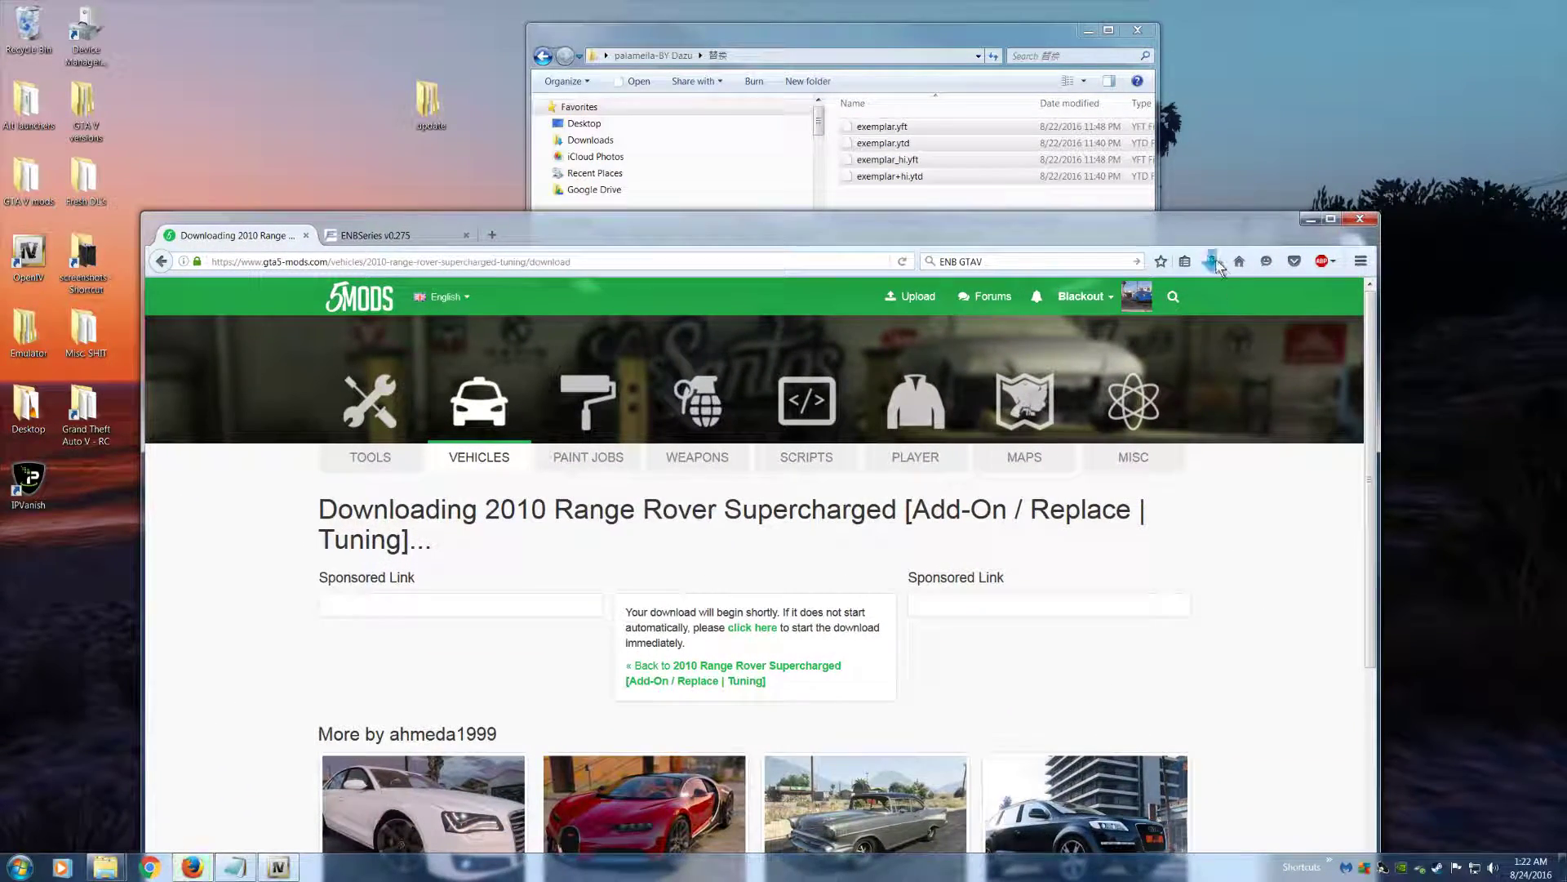
left_click(1213, 259)
left_click_drag(1062, 331, 1352, 122)
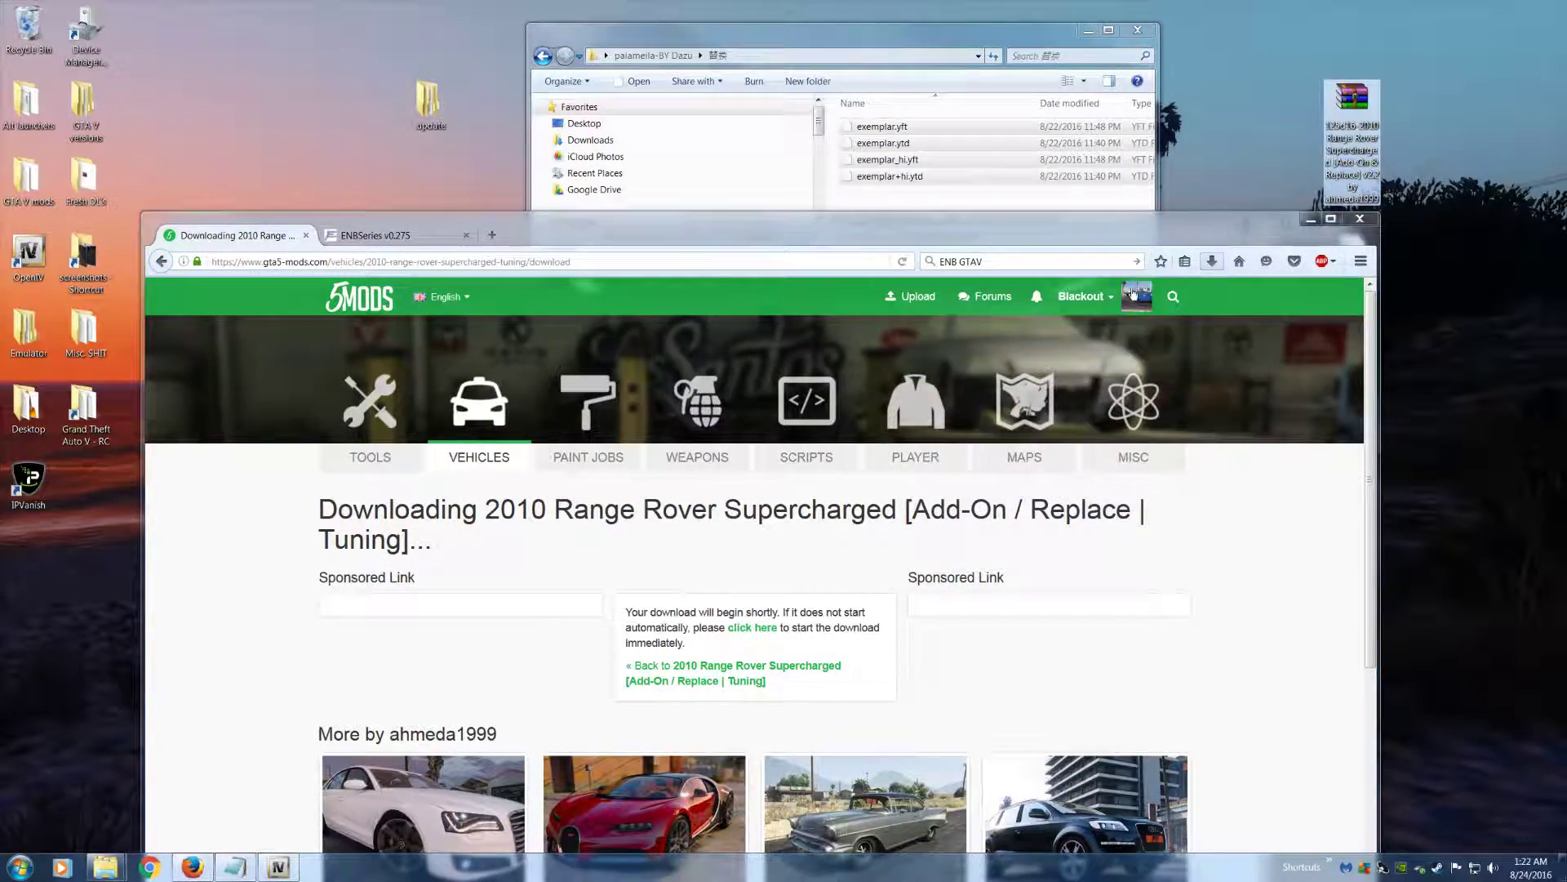
Look through the other vehicle mods by the same author on the download page
left_click_drag(1103, 227, 1137, 106)
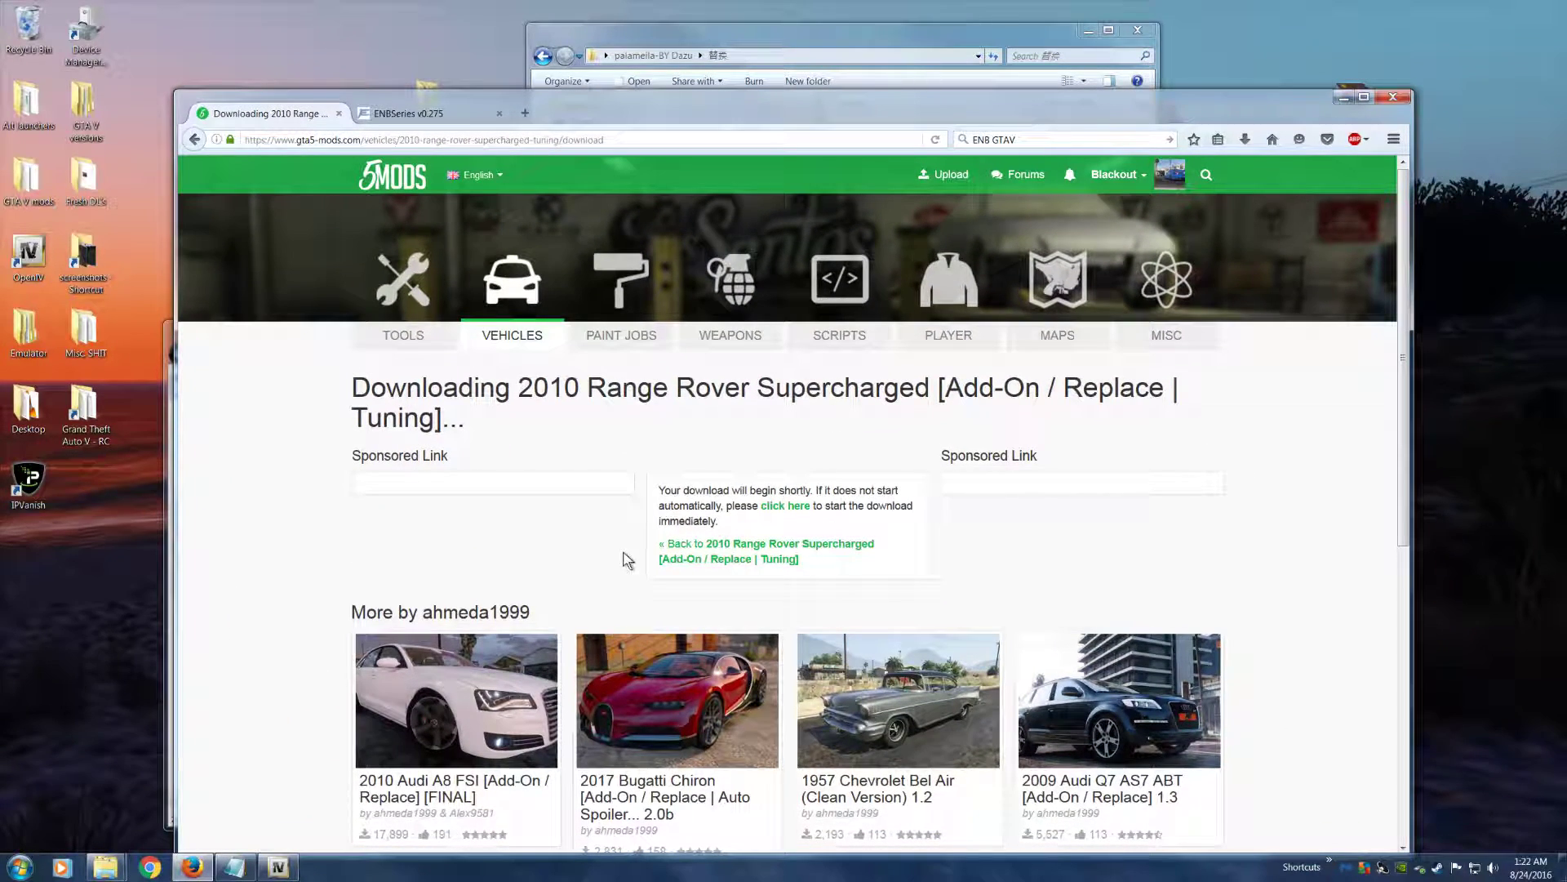
scroll(1008, 567, "down", 1)
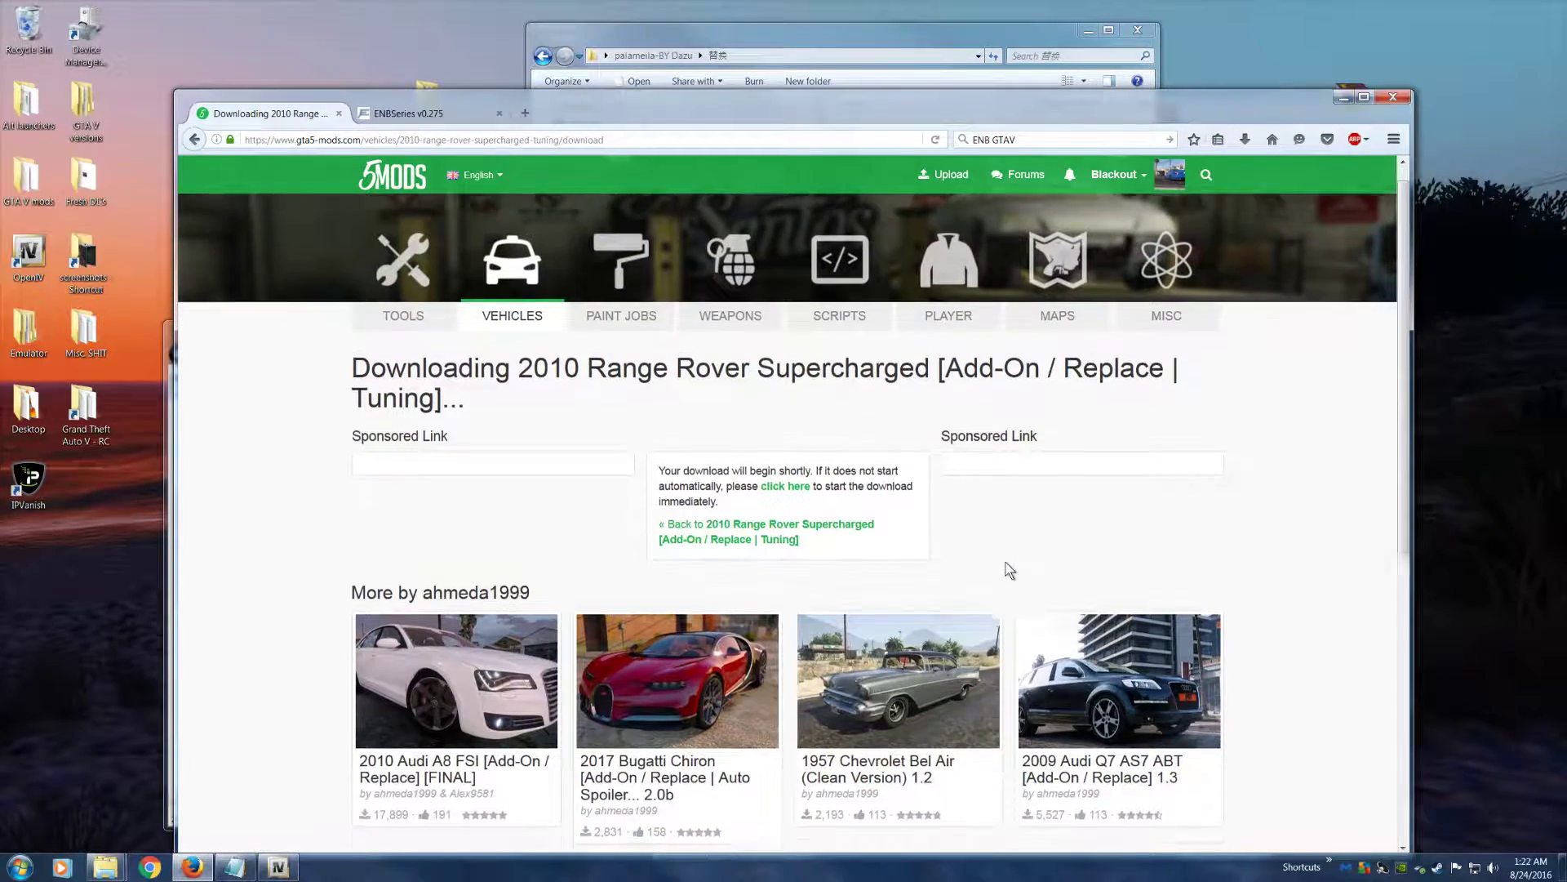
scroll(1009, 570, "down", 2)
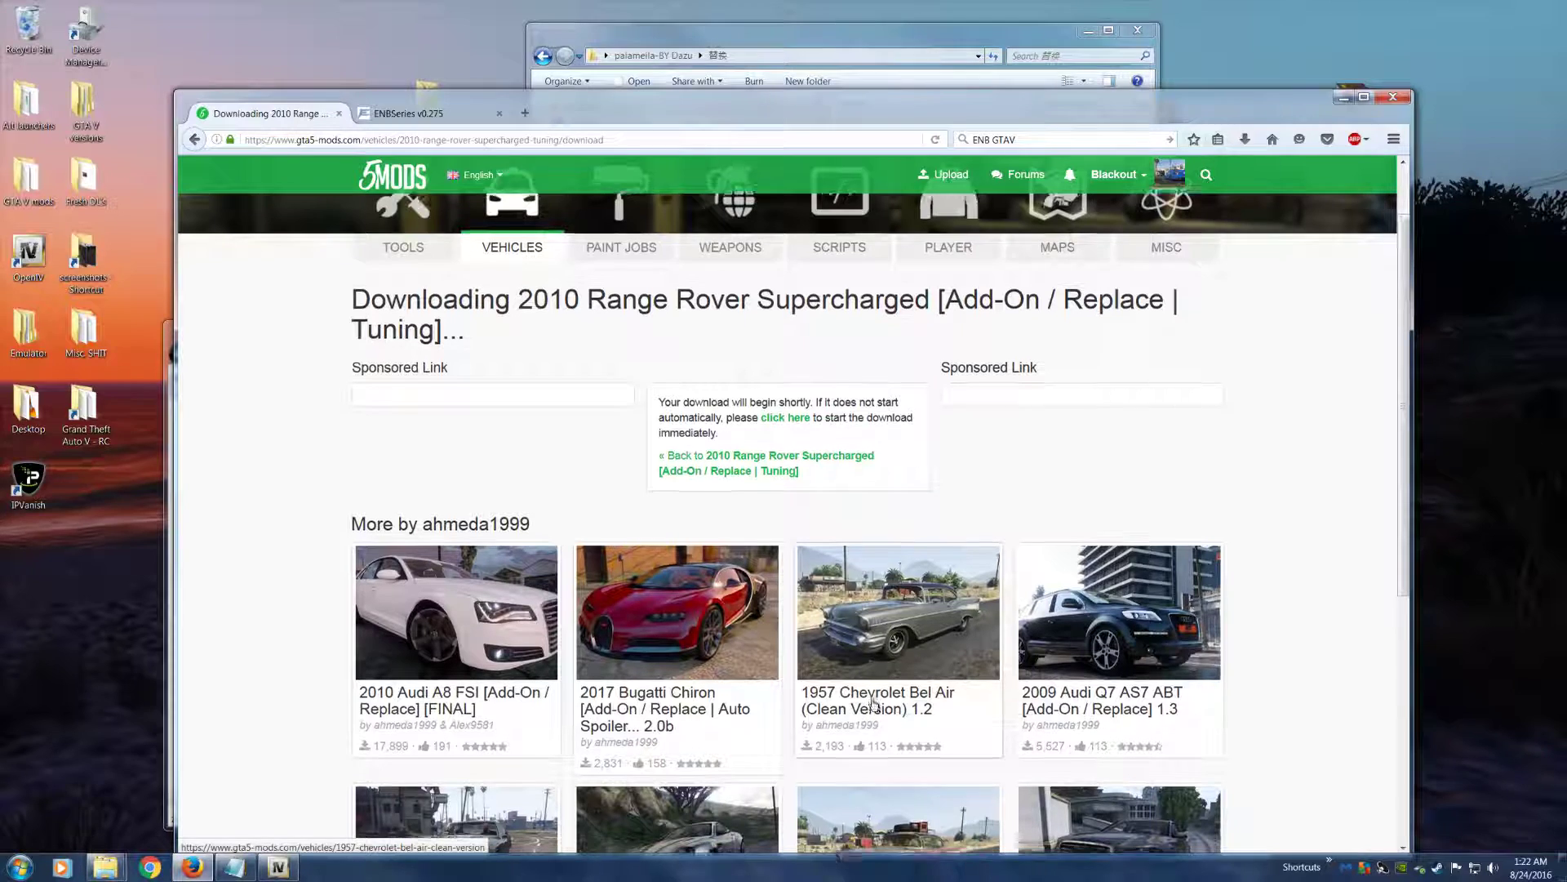
scroll(872, 702, "down", 5)
scroll(869, 701, "up", 2)
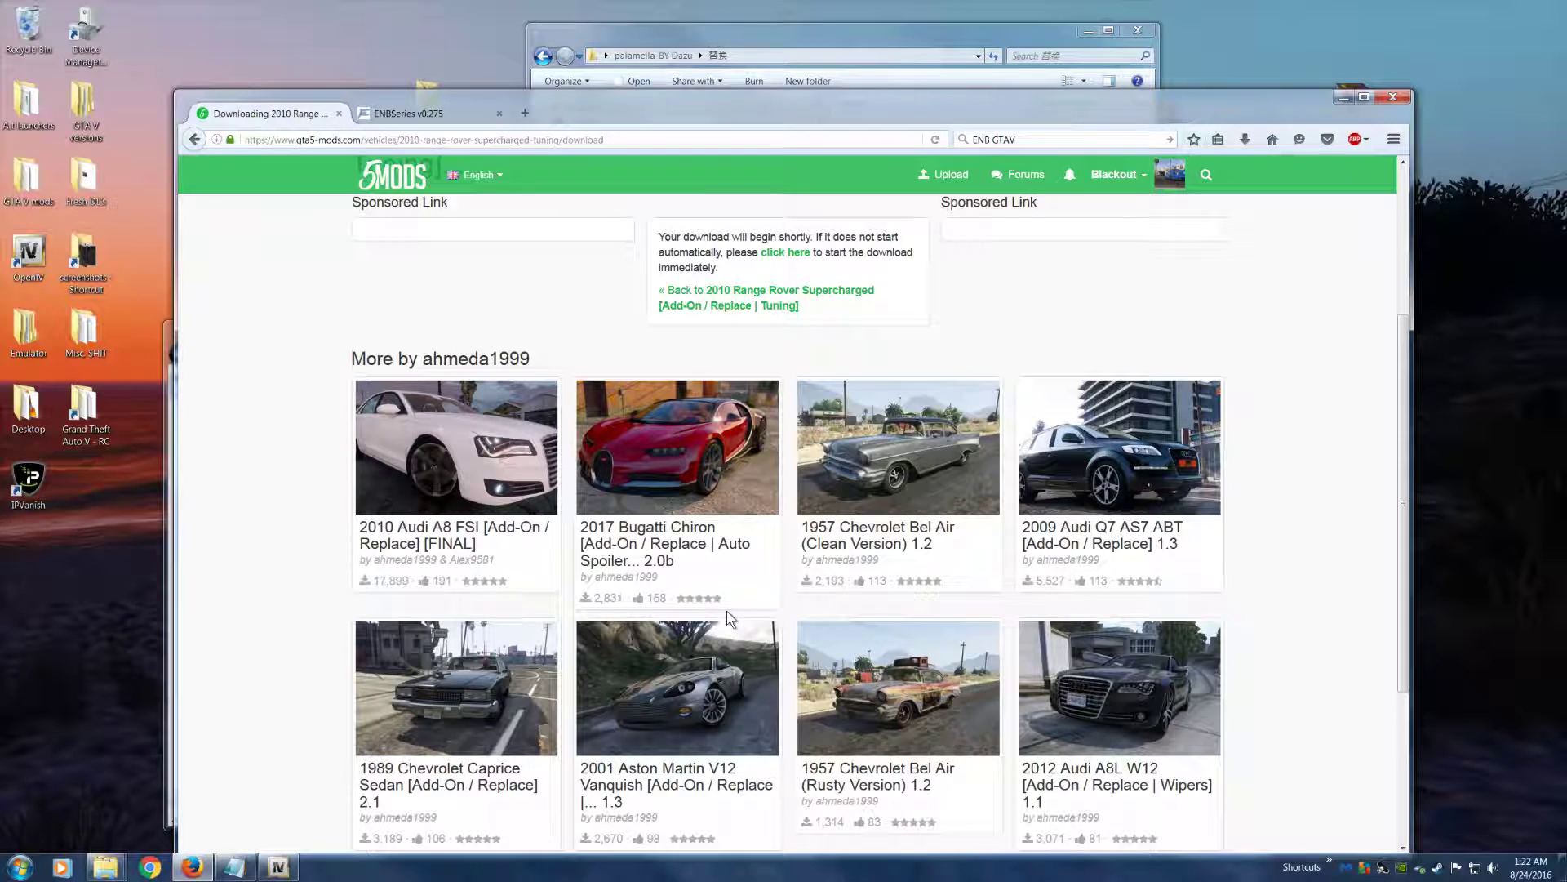
scroll(970, 589, "up", 3)
Open the downloaded Range Rover archive, place the Panamera folder beside the update folder, and enter the archive's Replace folder
left_click_drag(1273, 96, 1161, 316)
double_click(1363, 105)
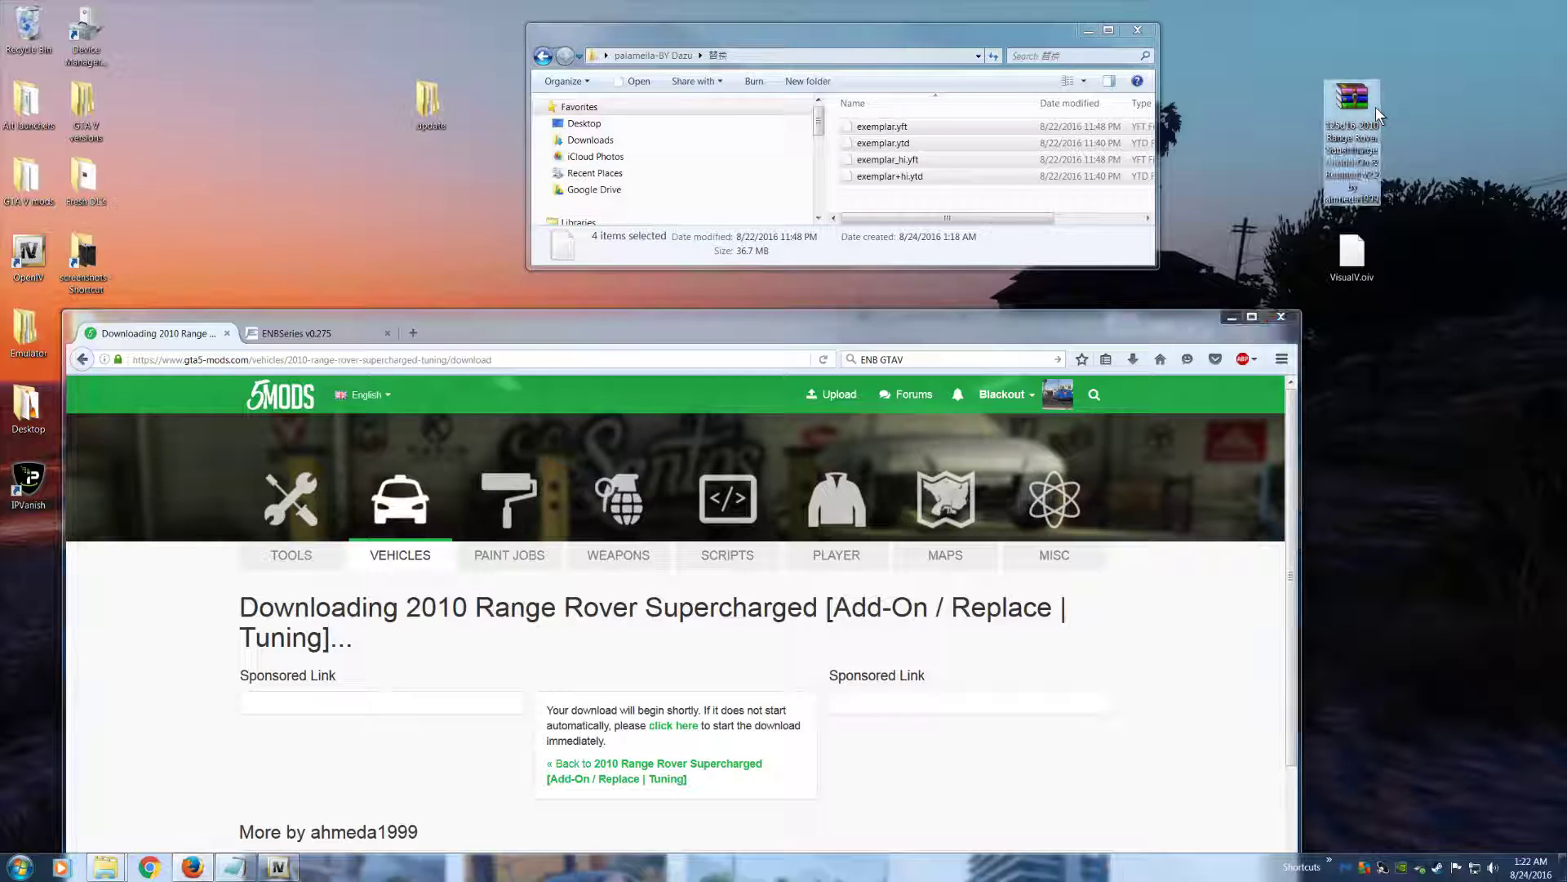
left_click_drag(698, 31, 1181, 257)
left_click_drag(892, 107, 488, 108)
double_click(1118, 380)
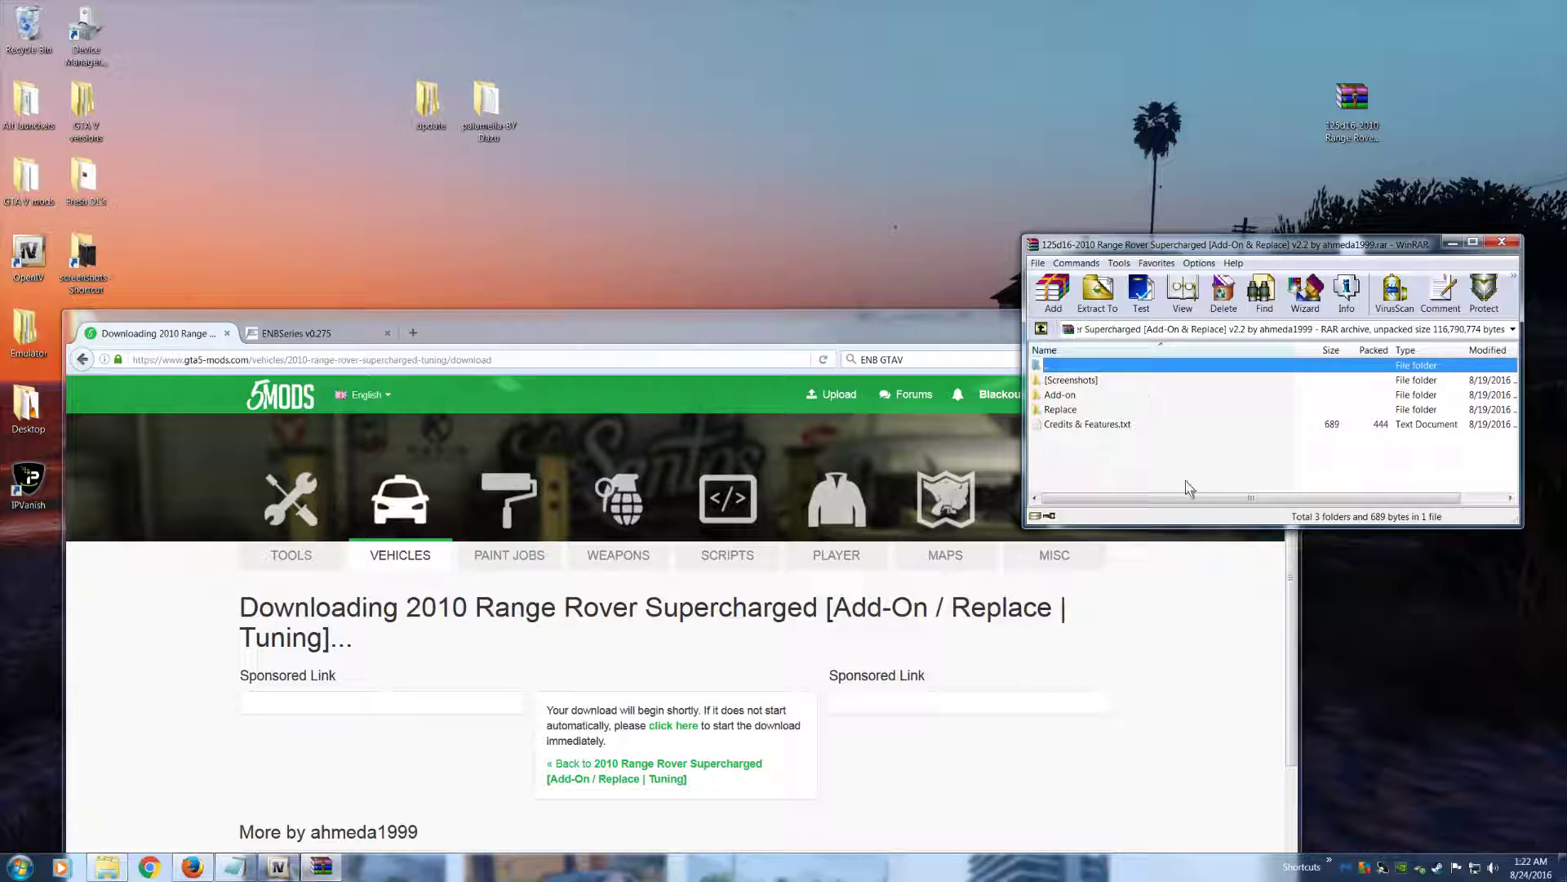
left_click(1050, 410)
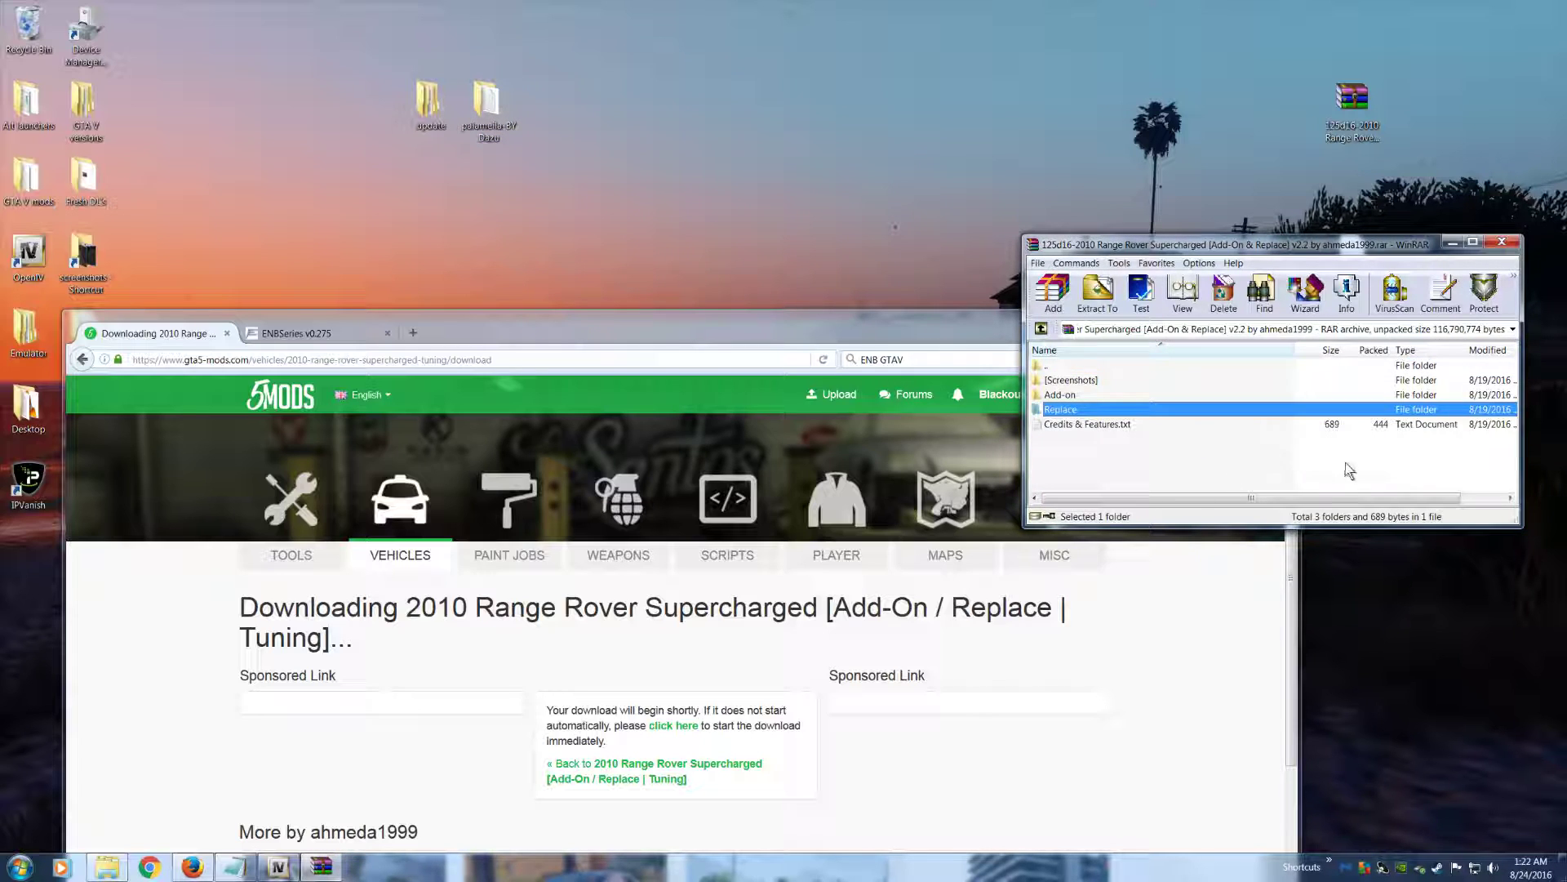
double_click(1066, 411)
Examine the archive's Replace folder and select baller.yft, baller.ytd and baller_hi.yft
left_click(1071, 423)
left_click(1067, 409)
left_click(1064, 396)
left_click(1072, 410)
left_click(1081, 395)
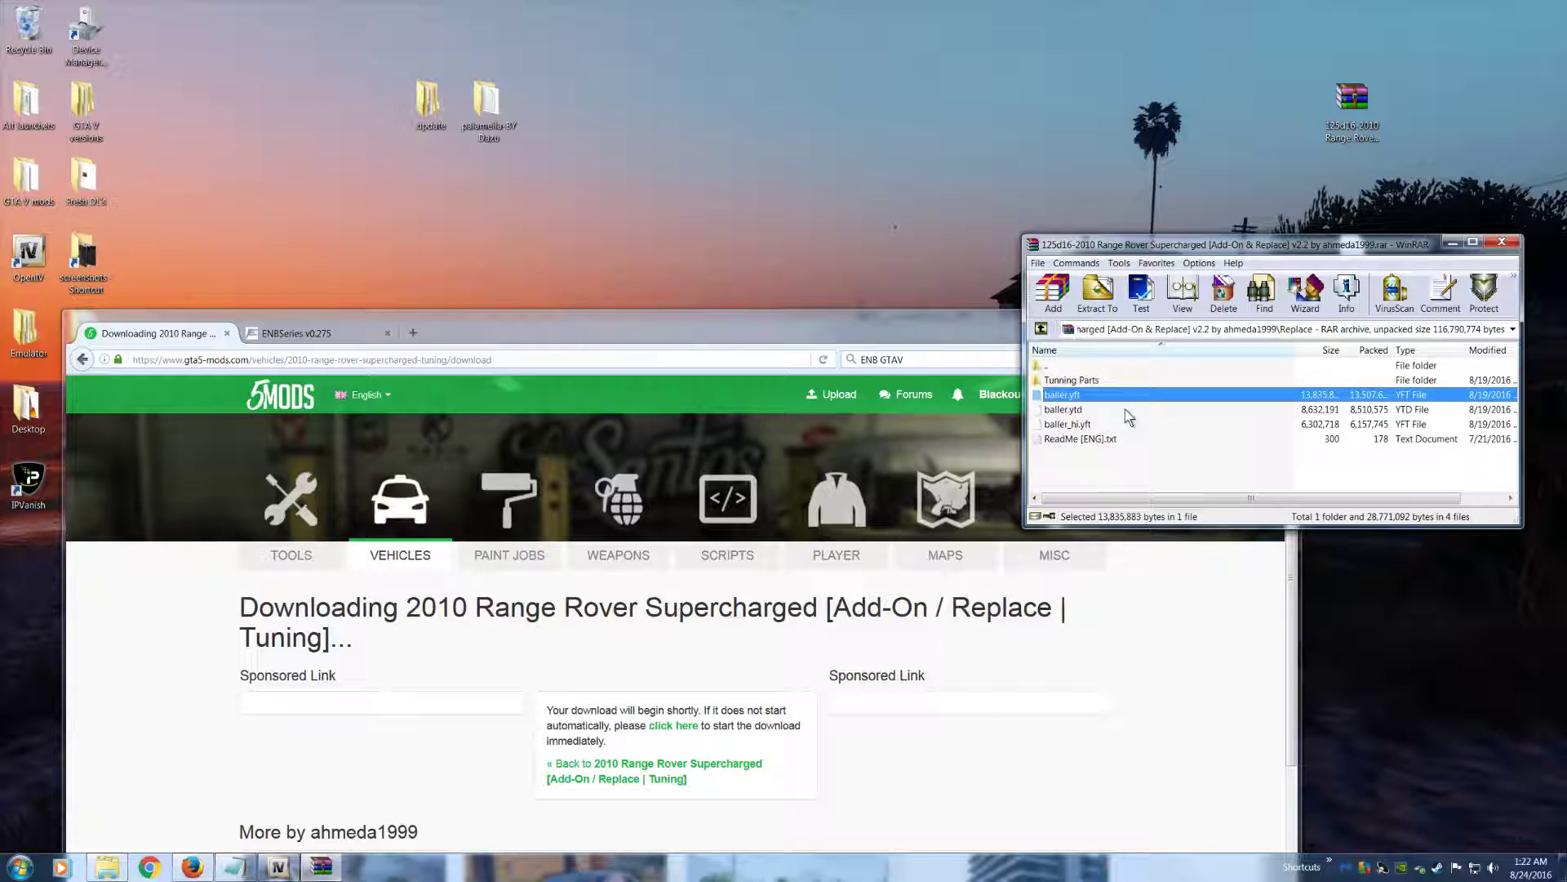
left_click(1051, 412)
left_click(1074, 426)
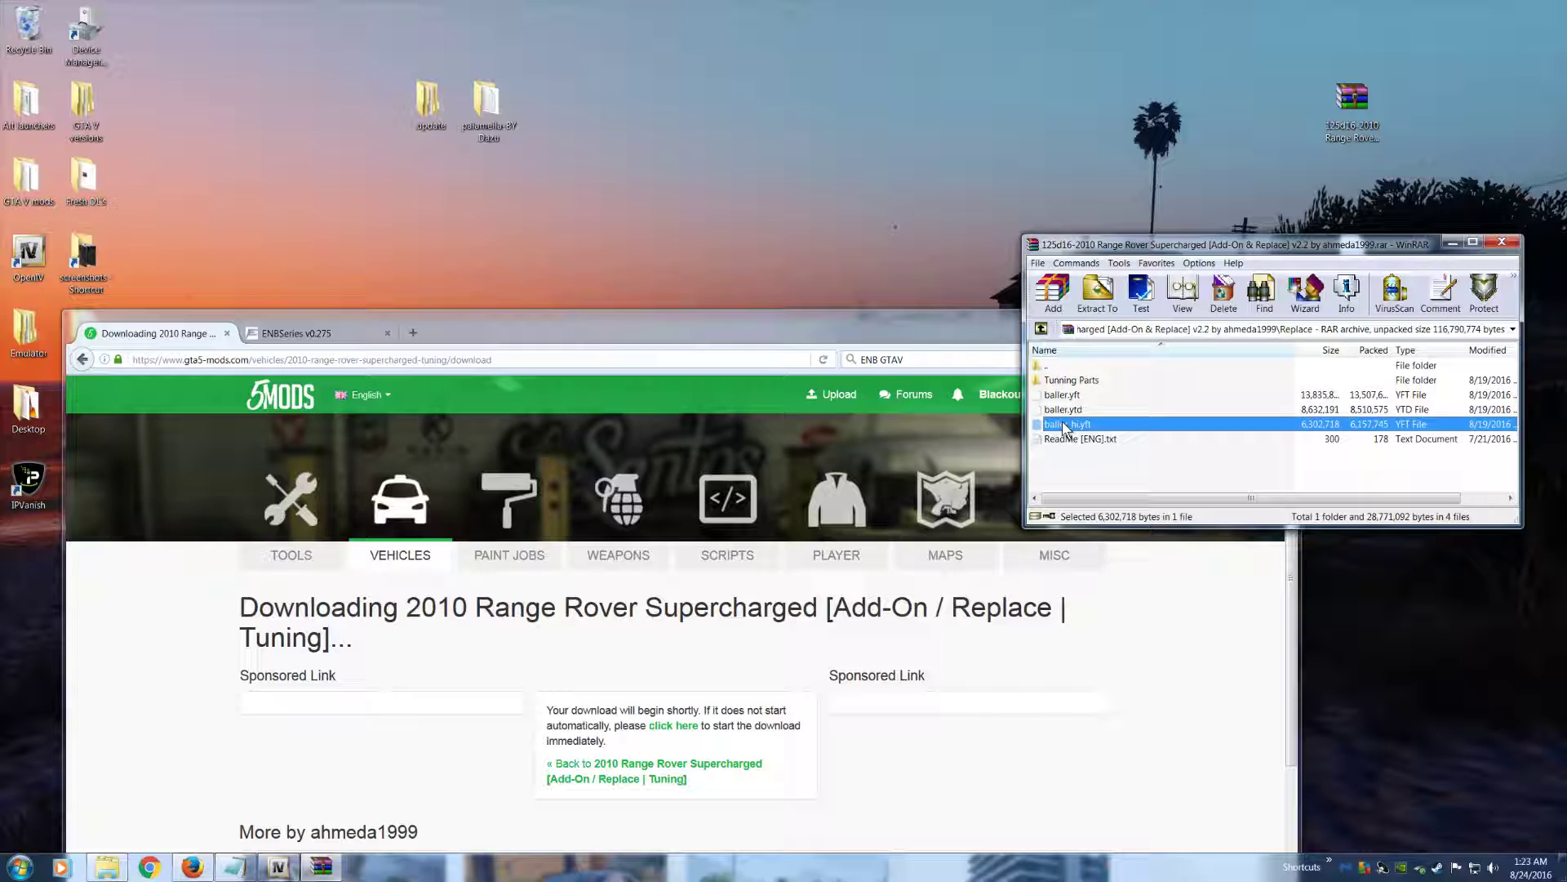
key("shift+Up")
key("shift+Up")
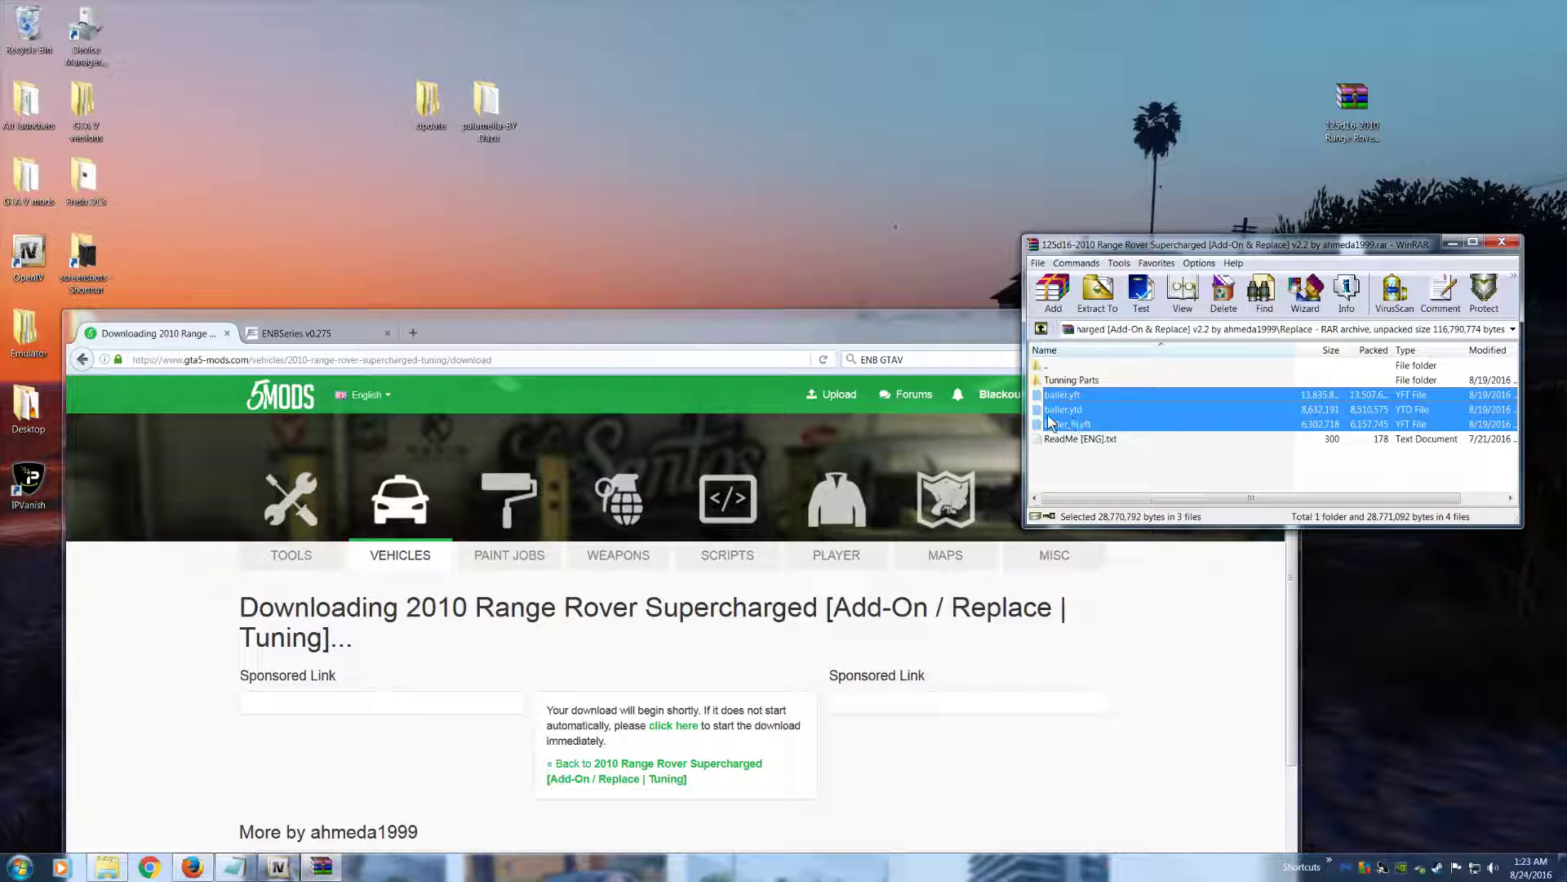
Return to the update.rpf\x64\mods folder in OpenIV and select vehicles.rpf
left_click(282, 870)
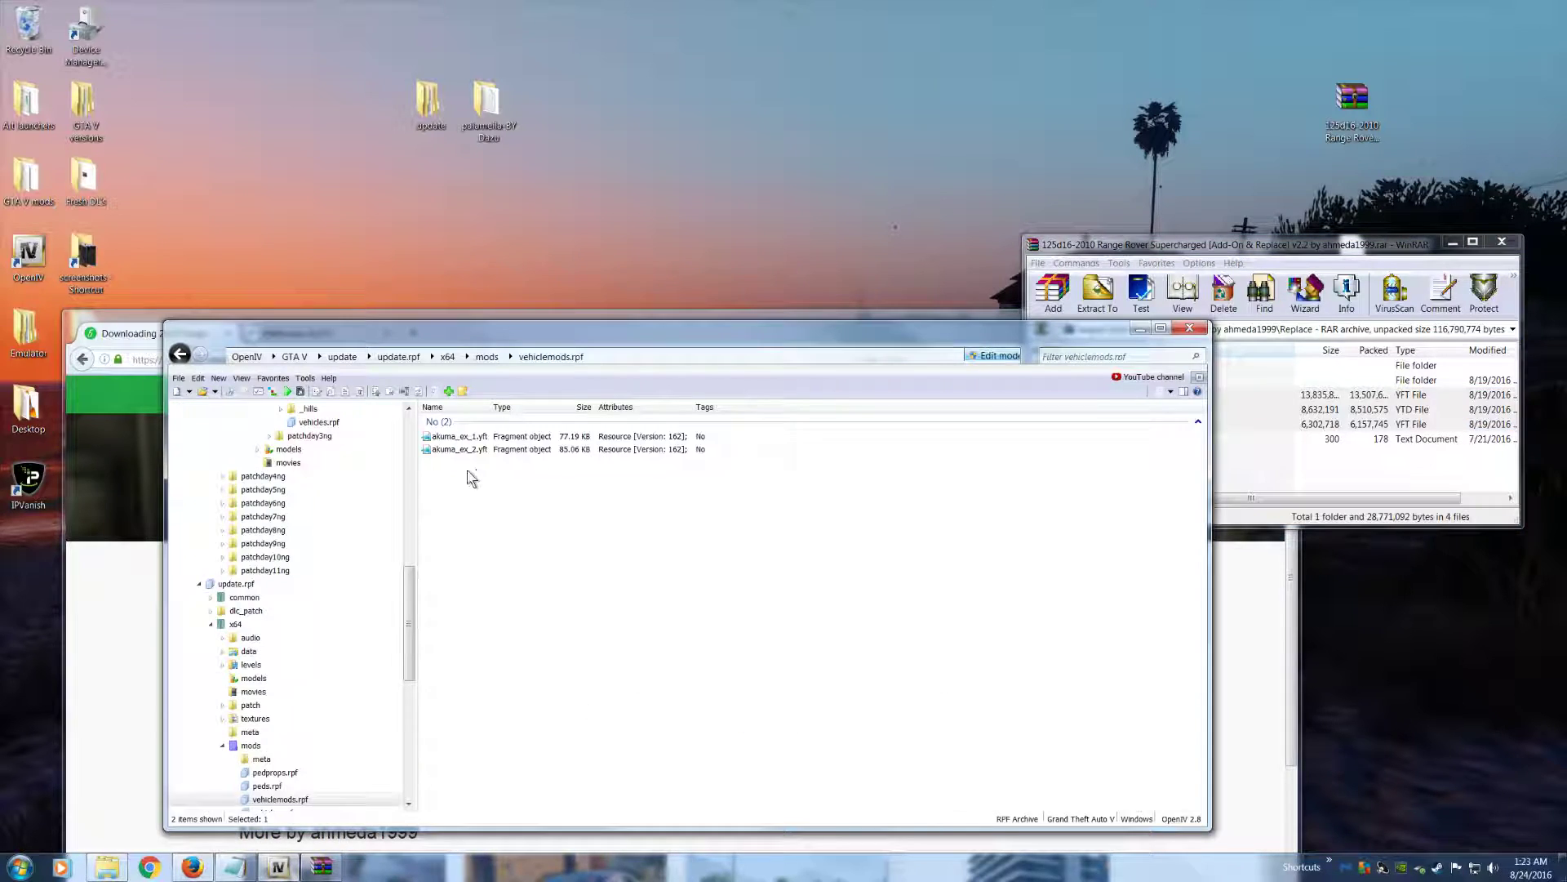
left_click(487, 357)
left_click(494, 488)
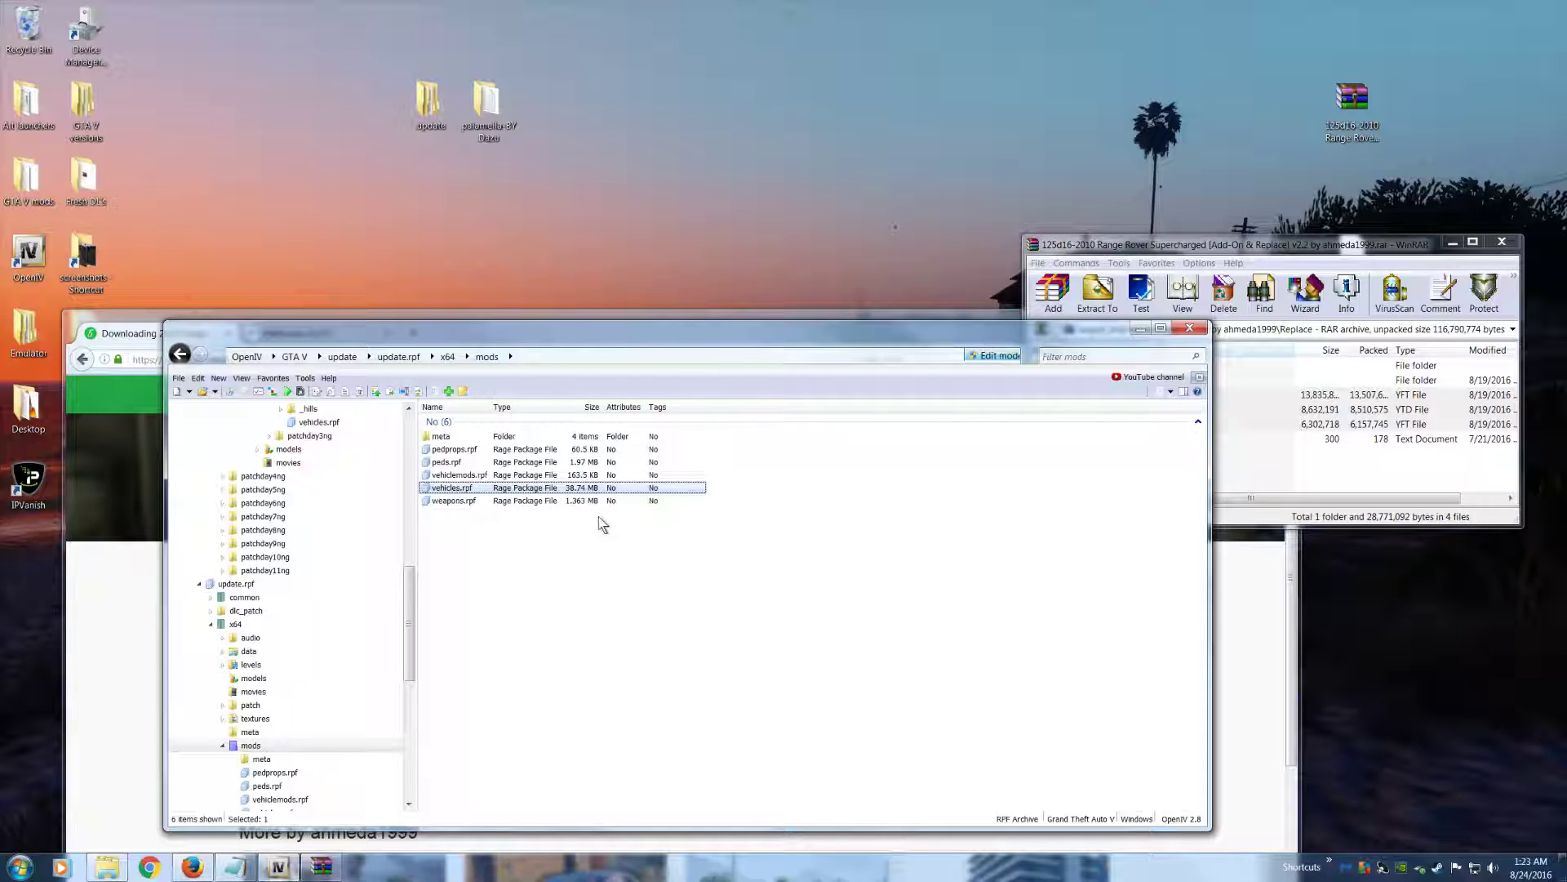
Open the Tunning Parts folder in the Range Rover archive to examine its part files
left_click(1074, 256)
left_click(1094, 381)
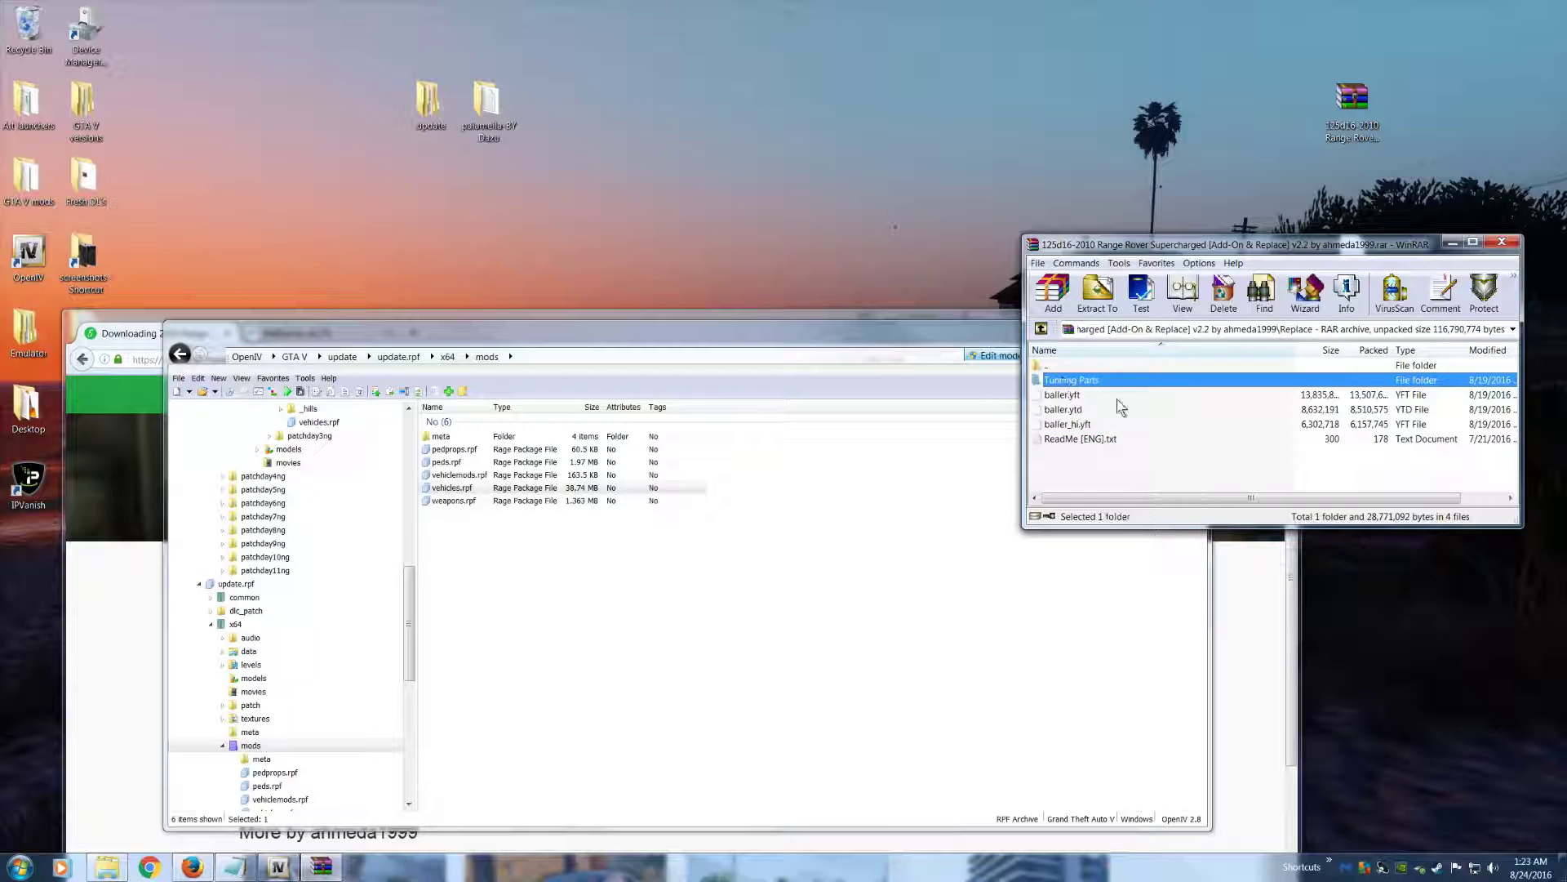
double_click(1063, 381)
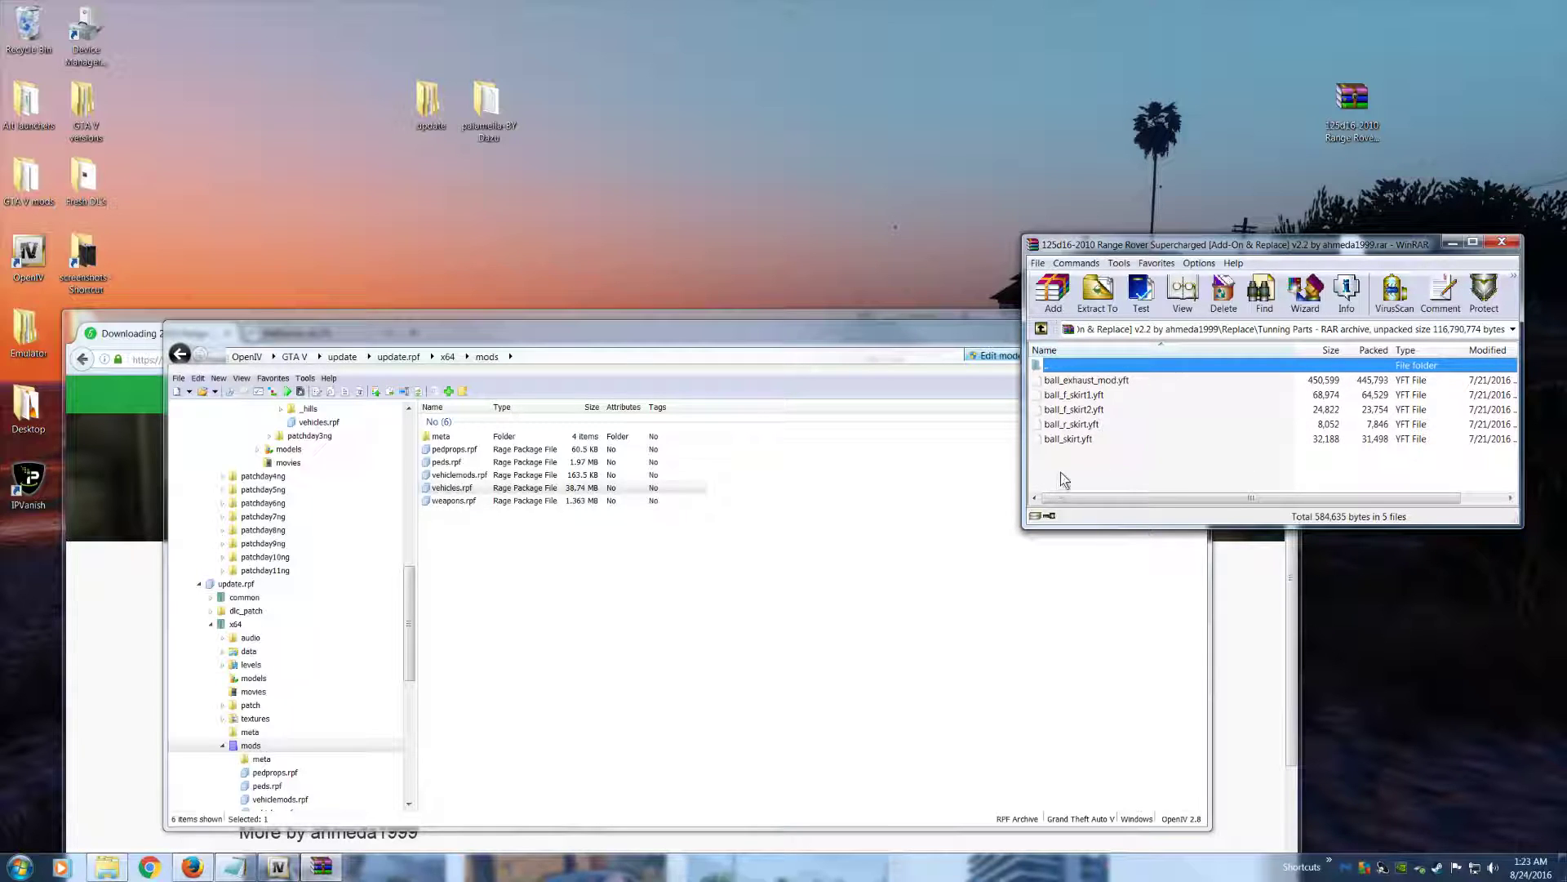
left_click(1071, 439)
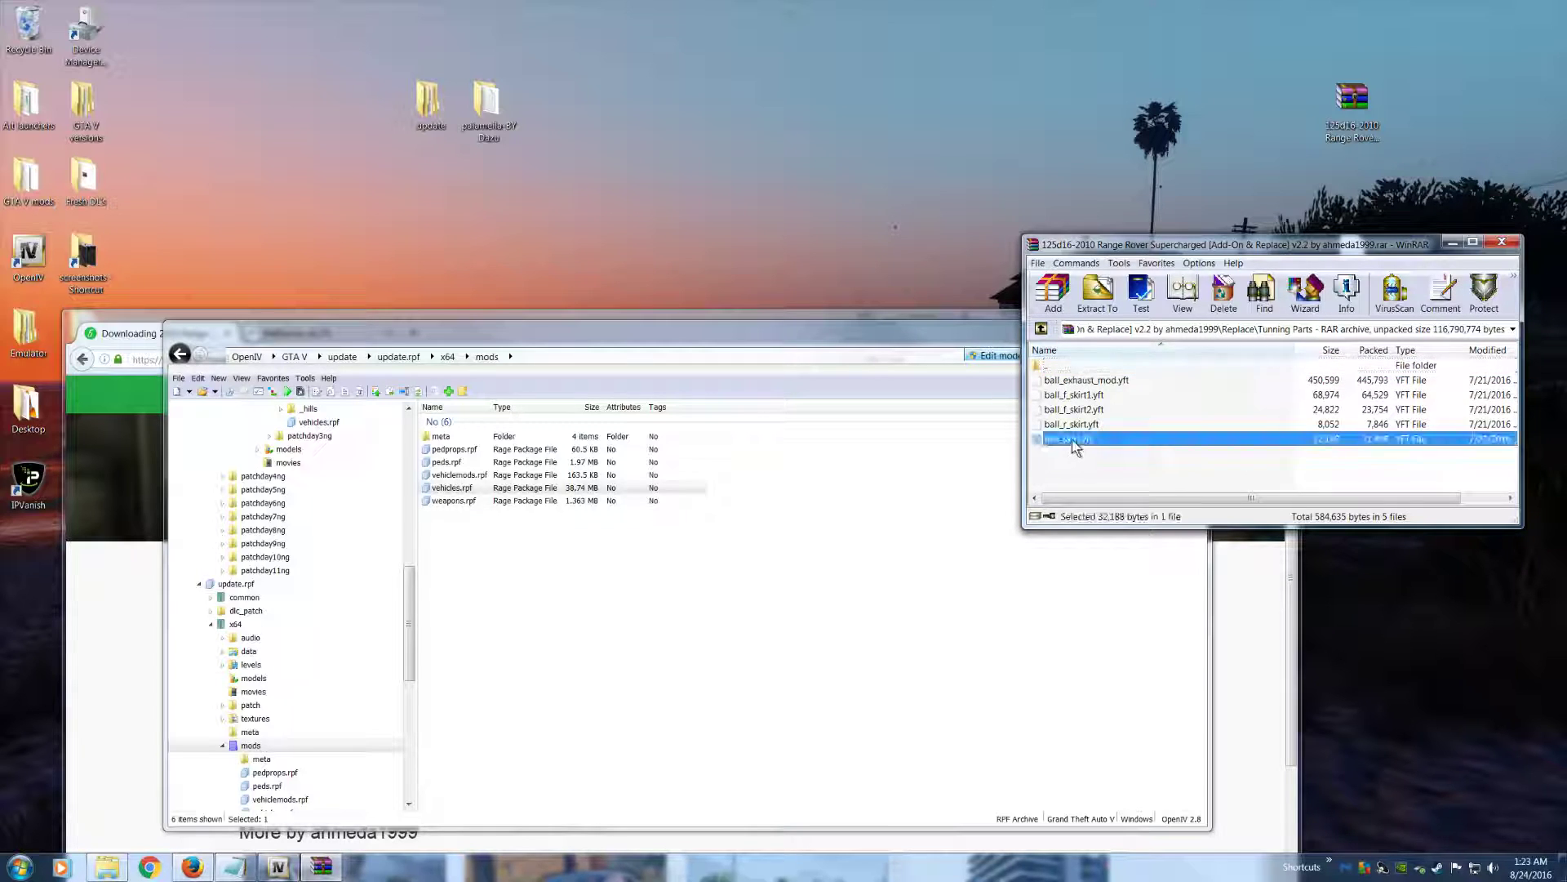
left_click(1073, 424)
Open vehiclemods.rpf in OpenIV, add all five ball_ part files from the archive, and close WinRAR
double_click(470, 475)
left_click_drag(1205, 243, 1020, 39)
left_click(870, 178)
left_click(933, 218, "shift")
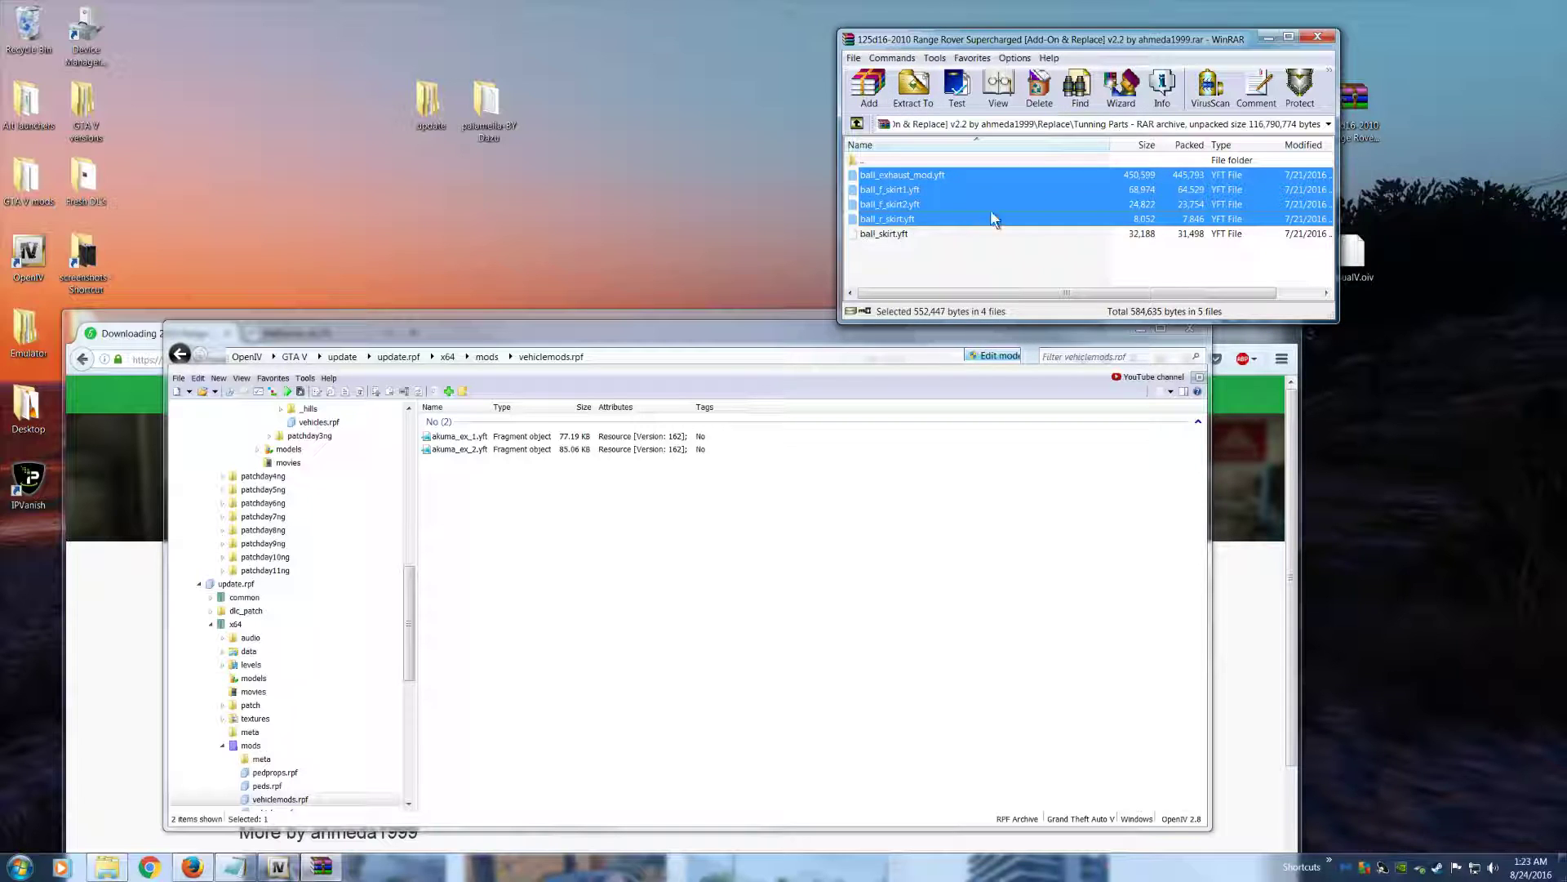
key("ctrl+a")
left_click_drag(1011, 169, 618, 536)
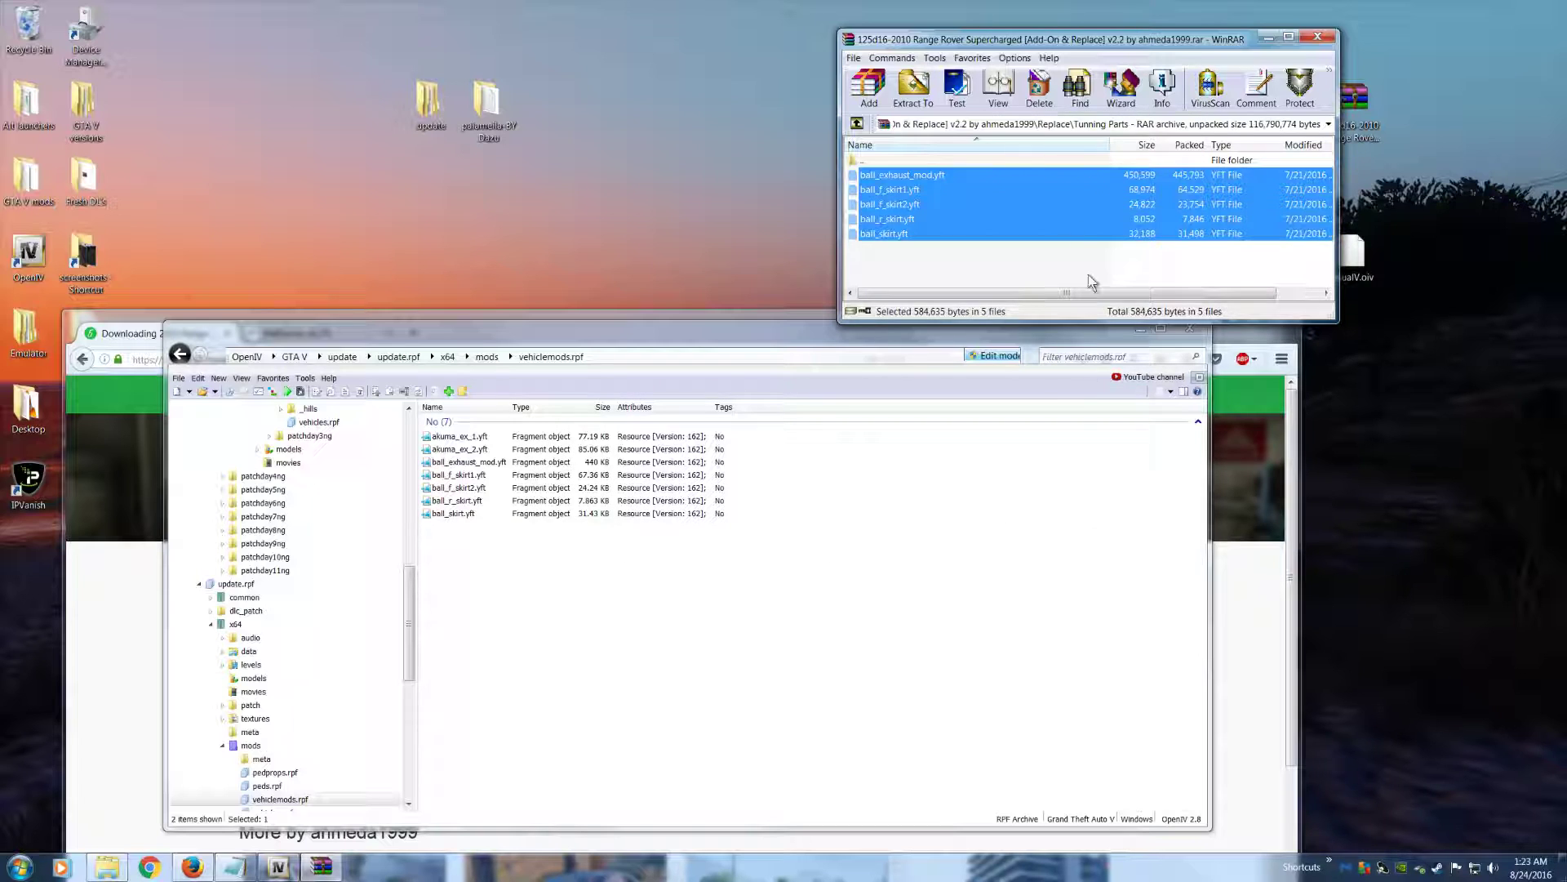
left_click(1318, 37)
left_click_drag(766, 336, 903, 312)
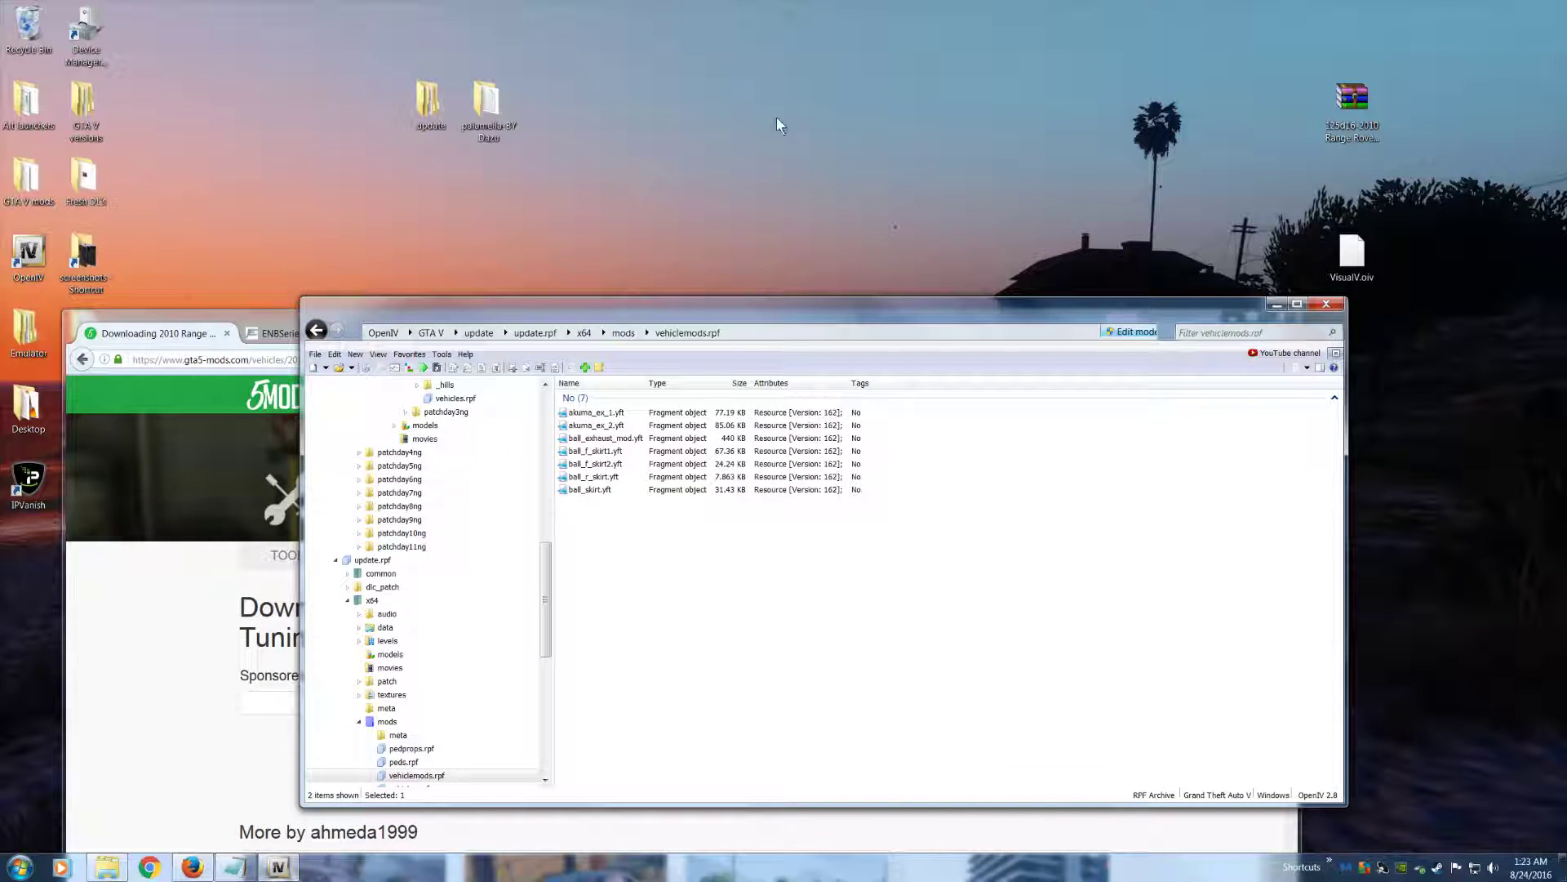
Show the contents of vehiclemods.rpf and of dlc.rpf under dlcpacks\patchday3ng in OpenIV
left_click(620, 412)
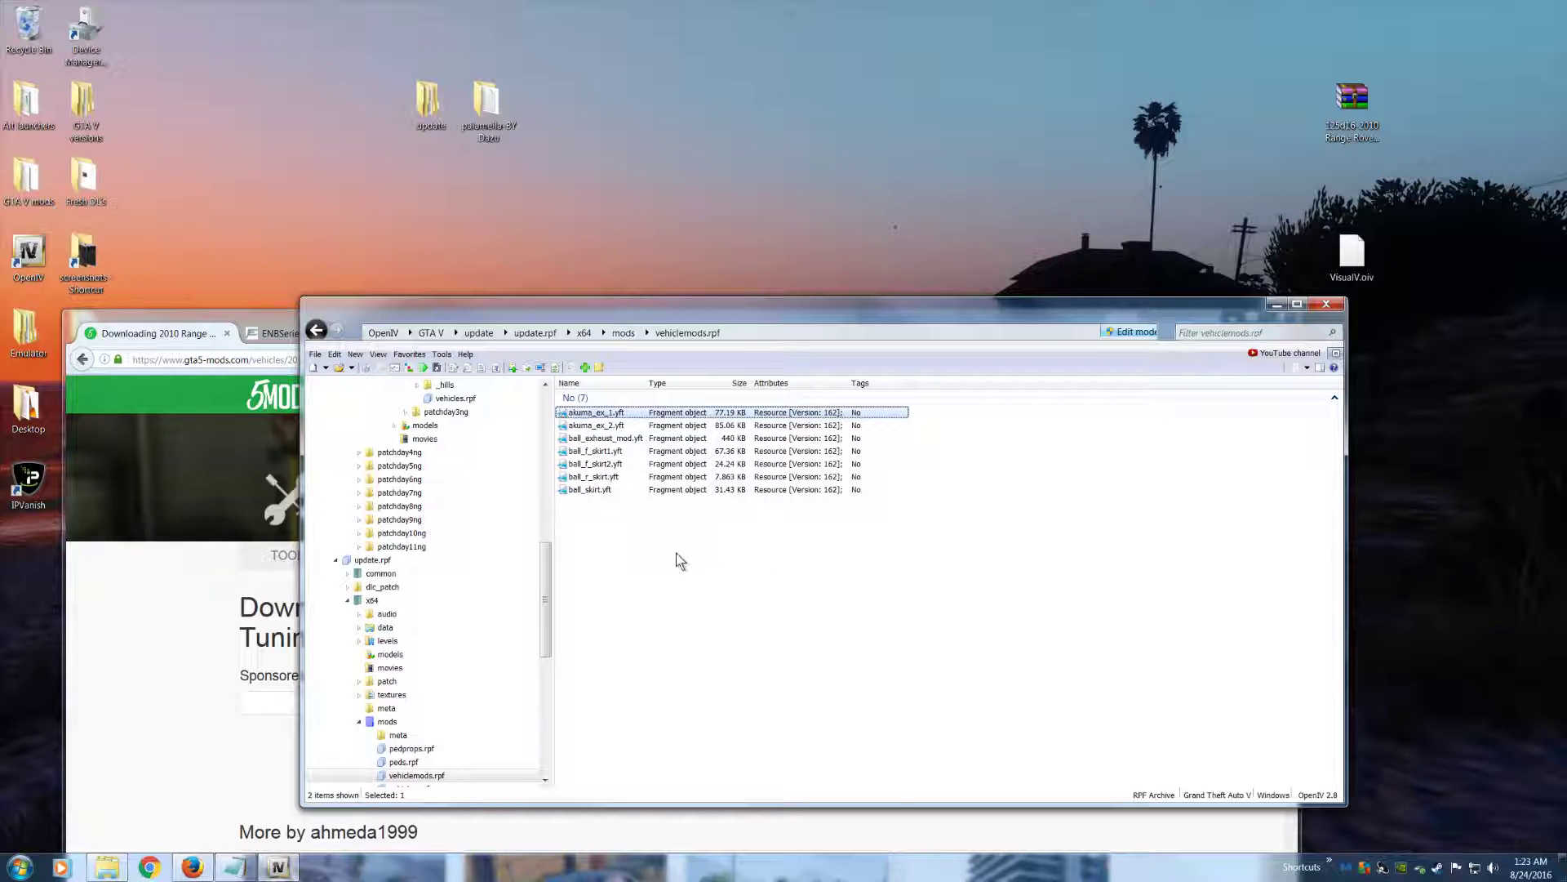
left_click_drag(542, 600, 561, 445)
left_click(400, 762)
scroll(425, 734, "down", 3)
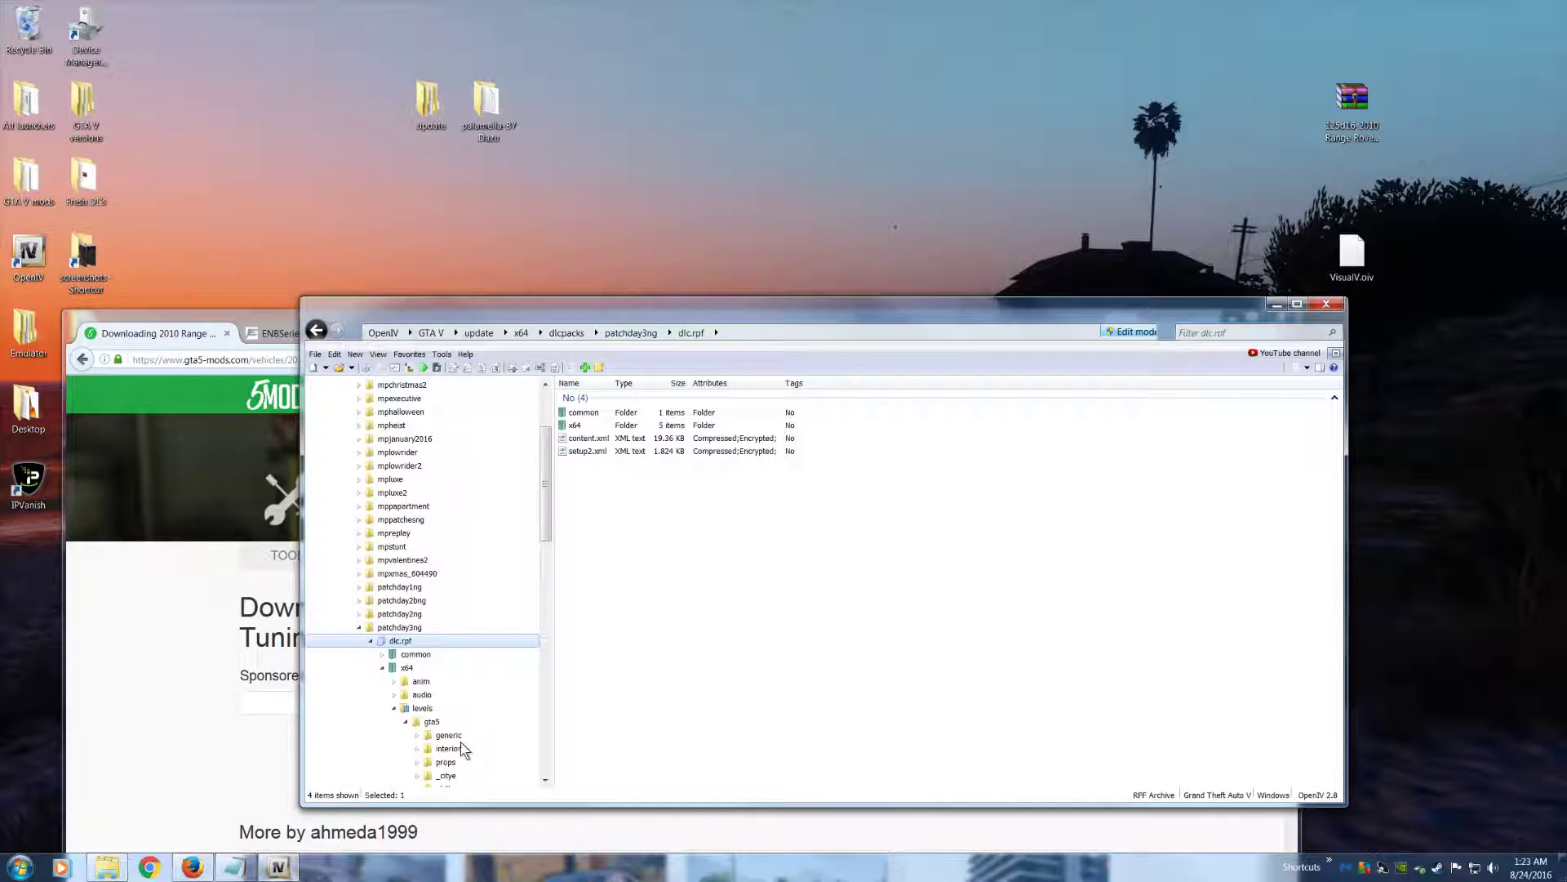
Close OpenIV and the Firefox window
left_click(1326, 304)
left_click_drag(1012, 321, 1081, 59)
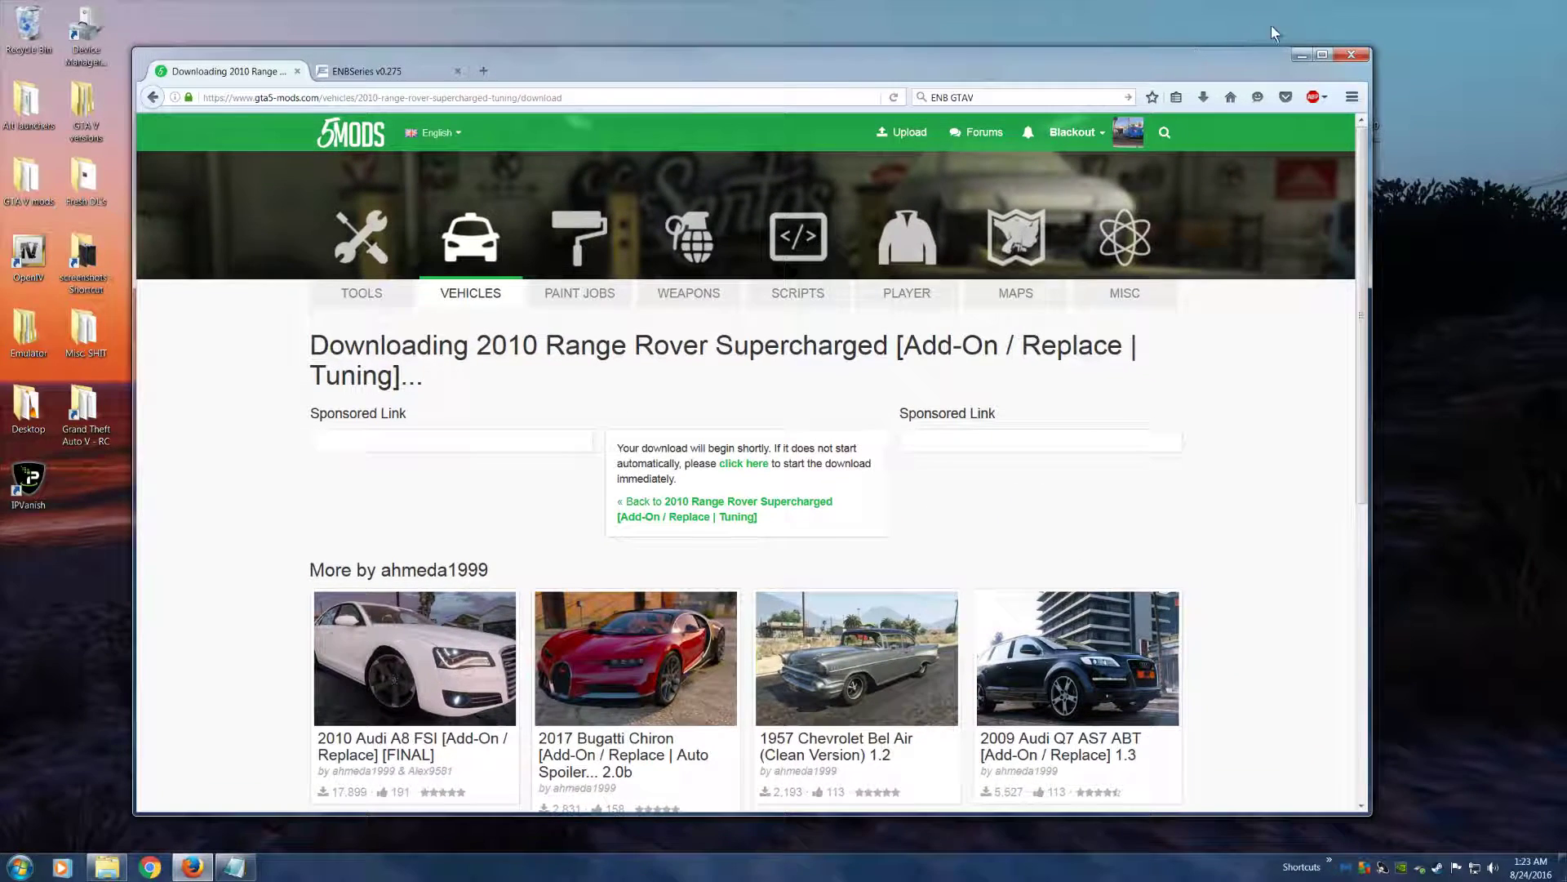
left_click(1351, 54)
left_click(717, 464)
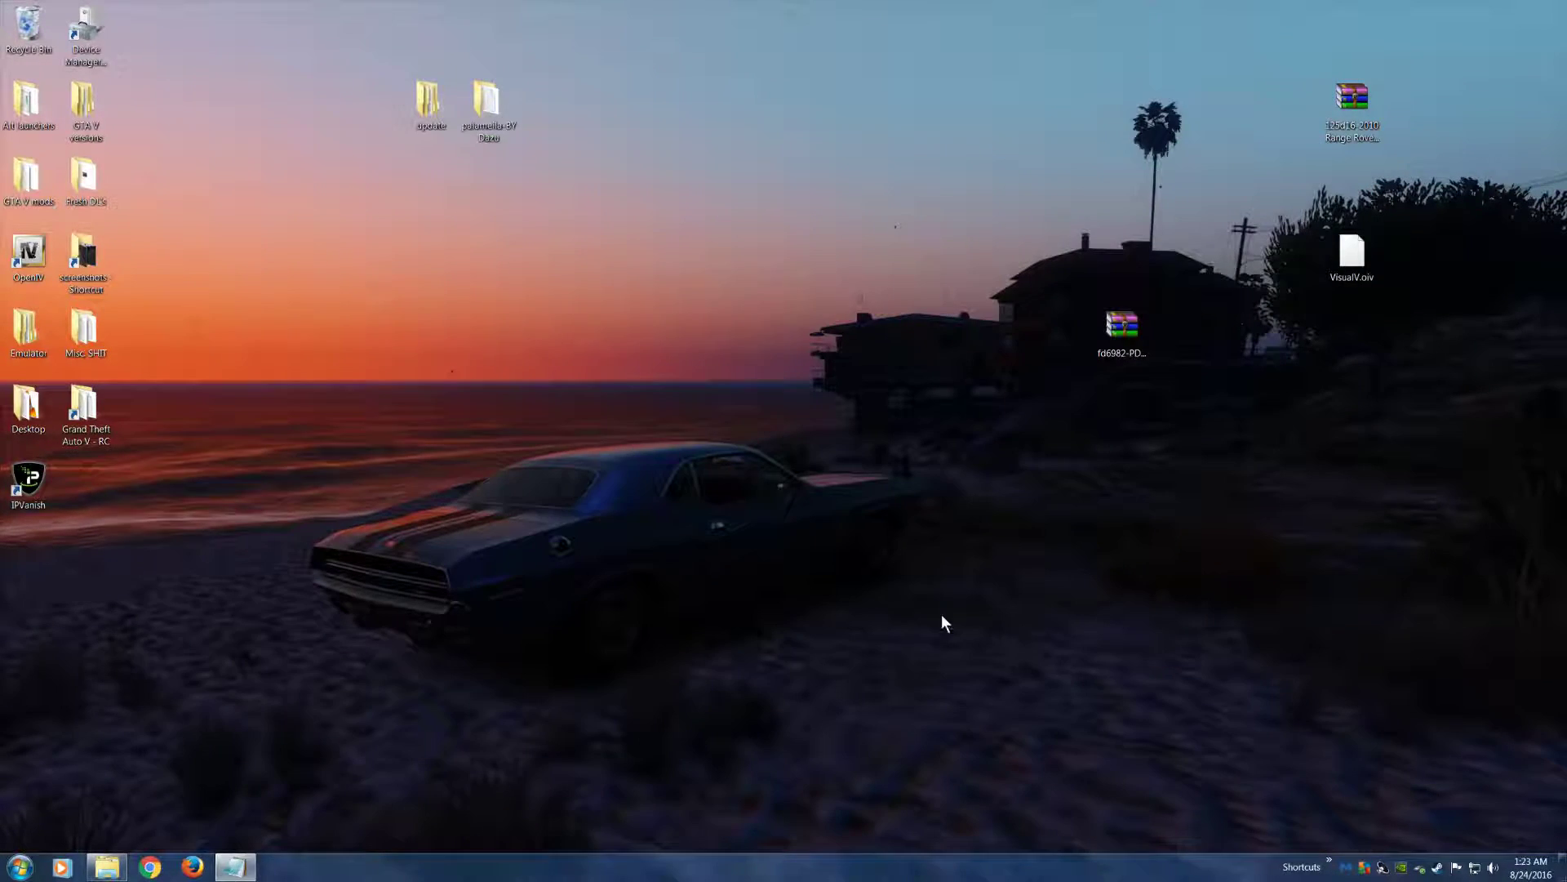
Delete the leftover update and Panamera folders, both RAR archives and VisualV.oiv from the desktop
left_click_drag(972, 18, 1398, 426)
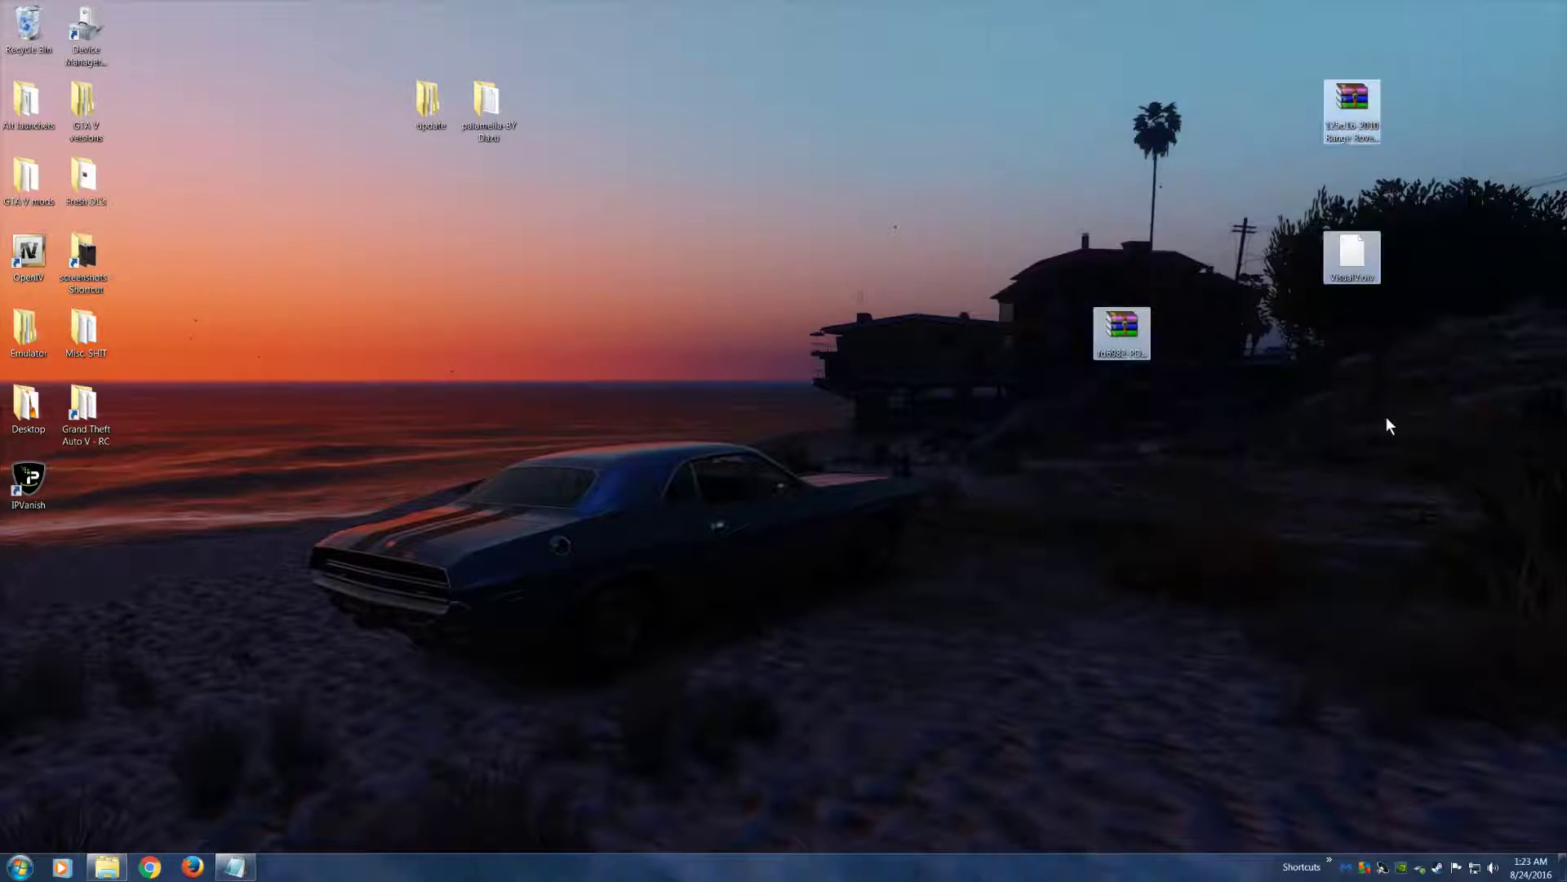
left_click_drag(306, 40, 1502, 433)
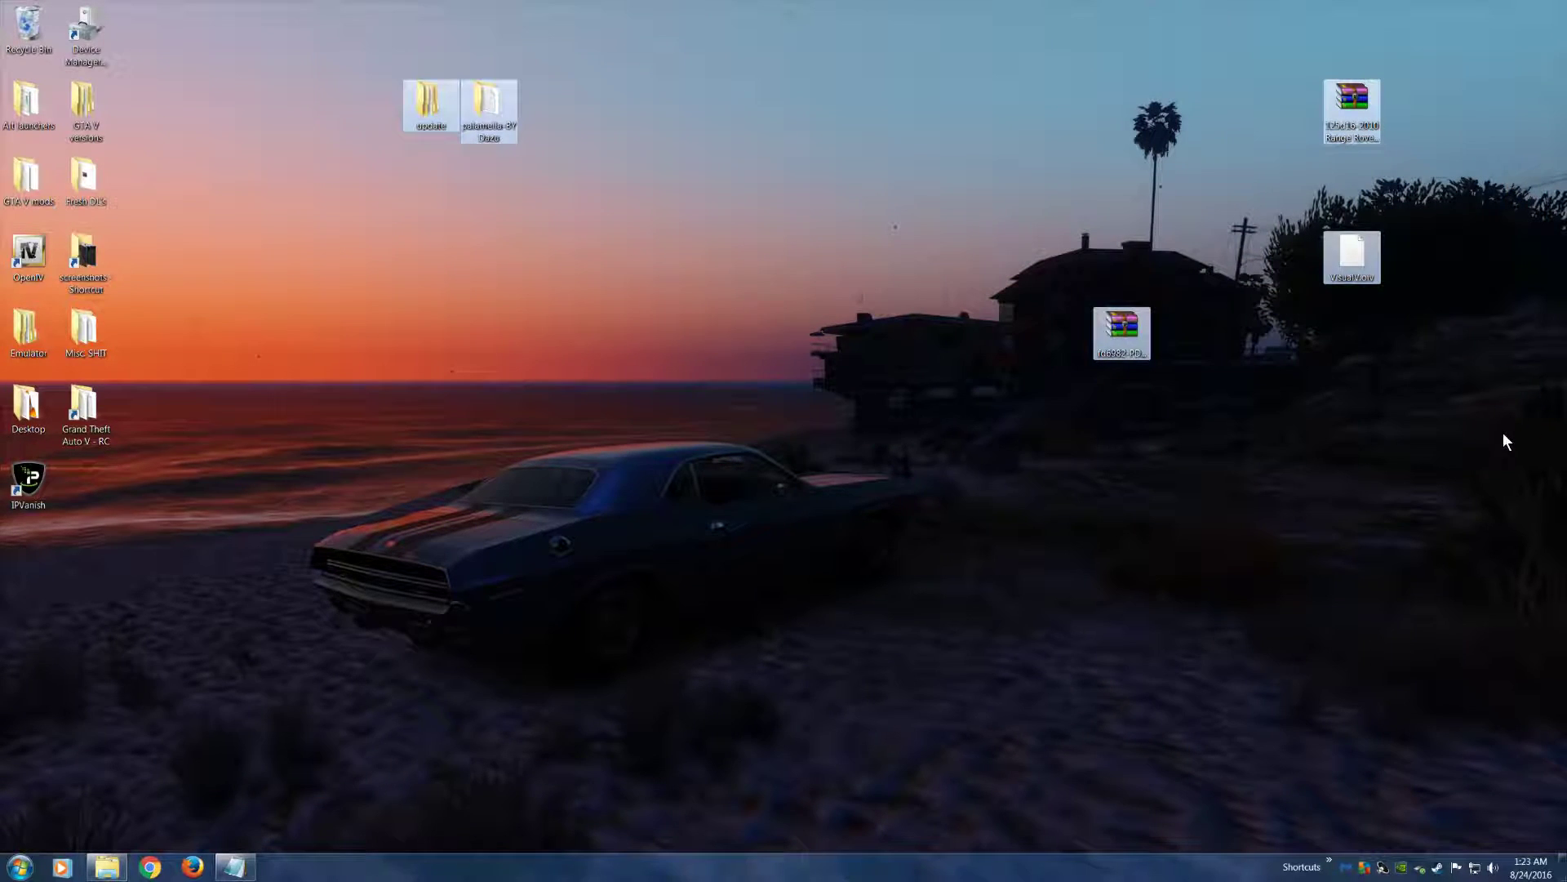
key("Delete")
left_click(840, 446)
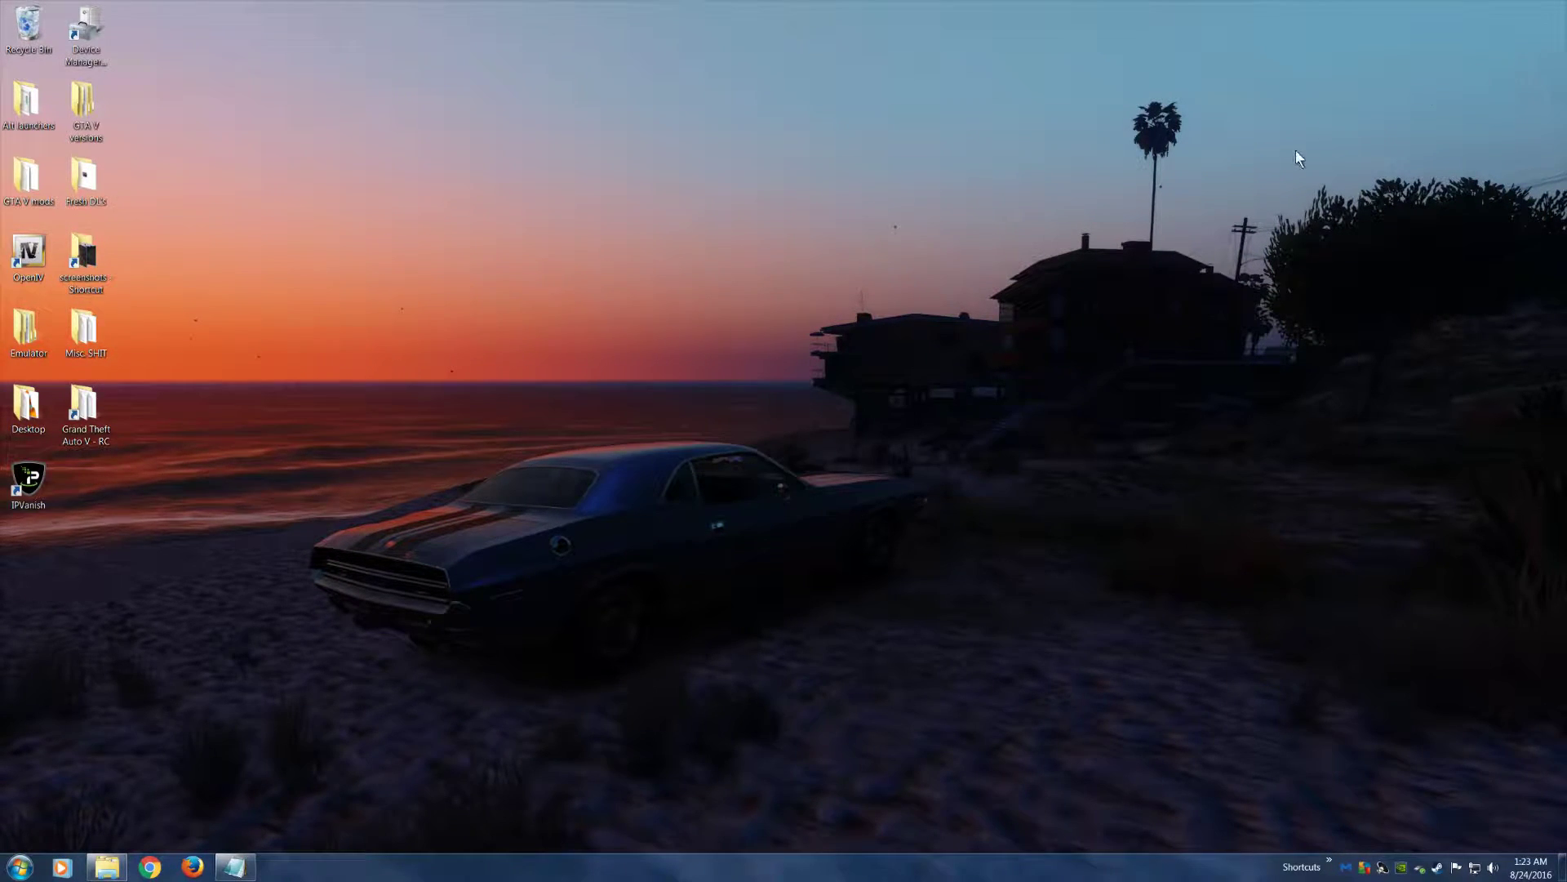